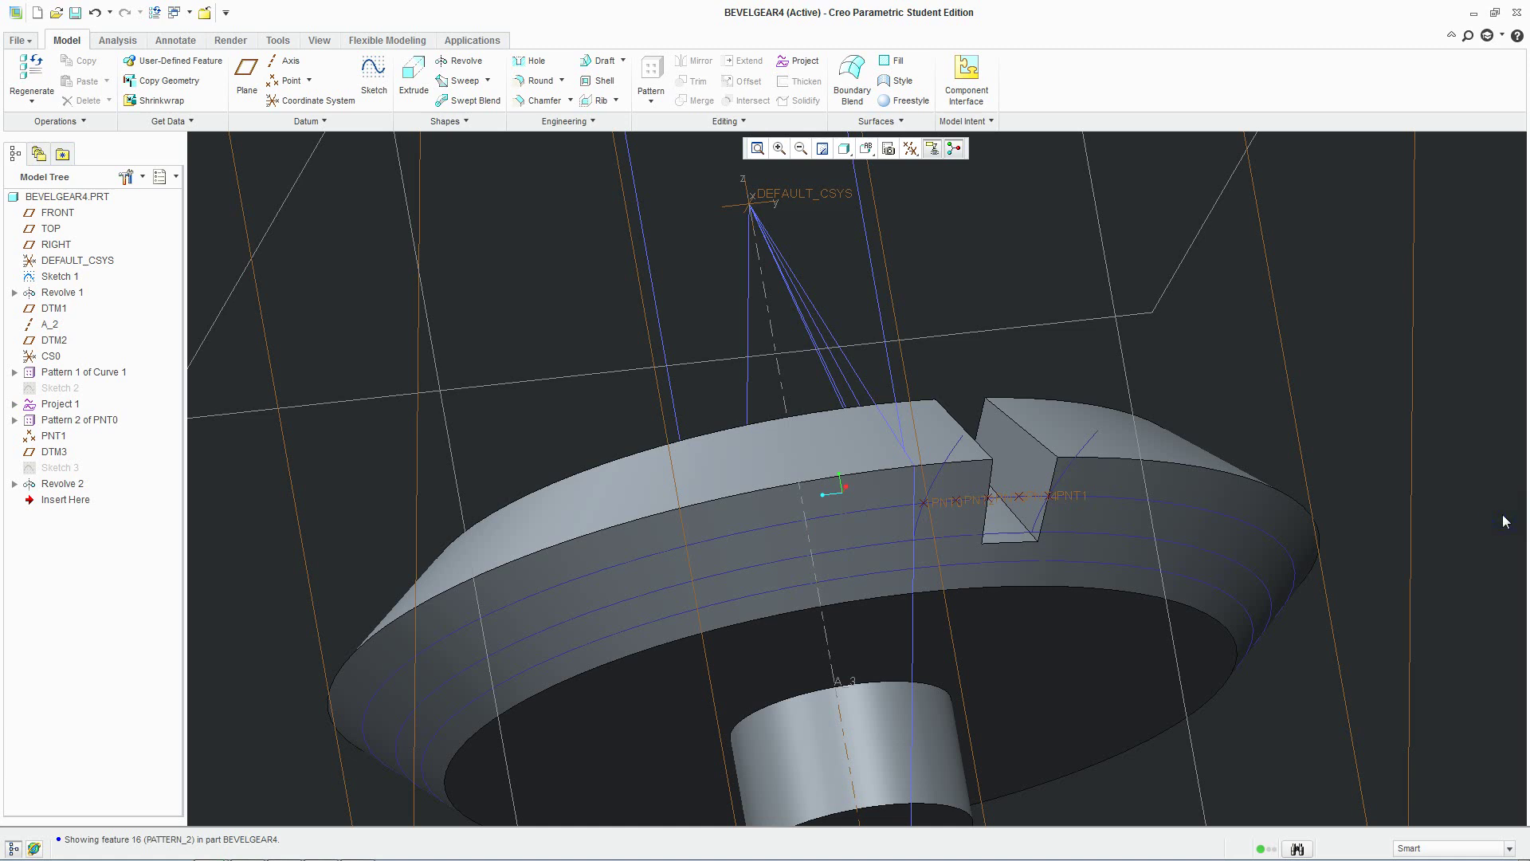
Start an axis pattern of the Revolve 2 tooth-slot cut about the gear's central axis.
{"action": "scroll", "coordinate": [1457, 527], "scroll_direction": "up", "scroll_amount": 1}
{"action": "scroll", "coordinate": [1457, 528], "scroll_direction": "down", "scroll_amount": 1}
{"action": "mouse_move", "coordinate": [1438, 554]}
{"action": "middle_mouse_down"}
{"action": "mouse_move", "coordinate": [1377, 566]}
{"action": "mouse_move", "coordinate": [1386, 587]}
{"action": "middle_mouse_up"}
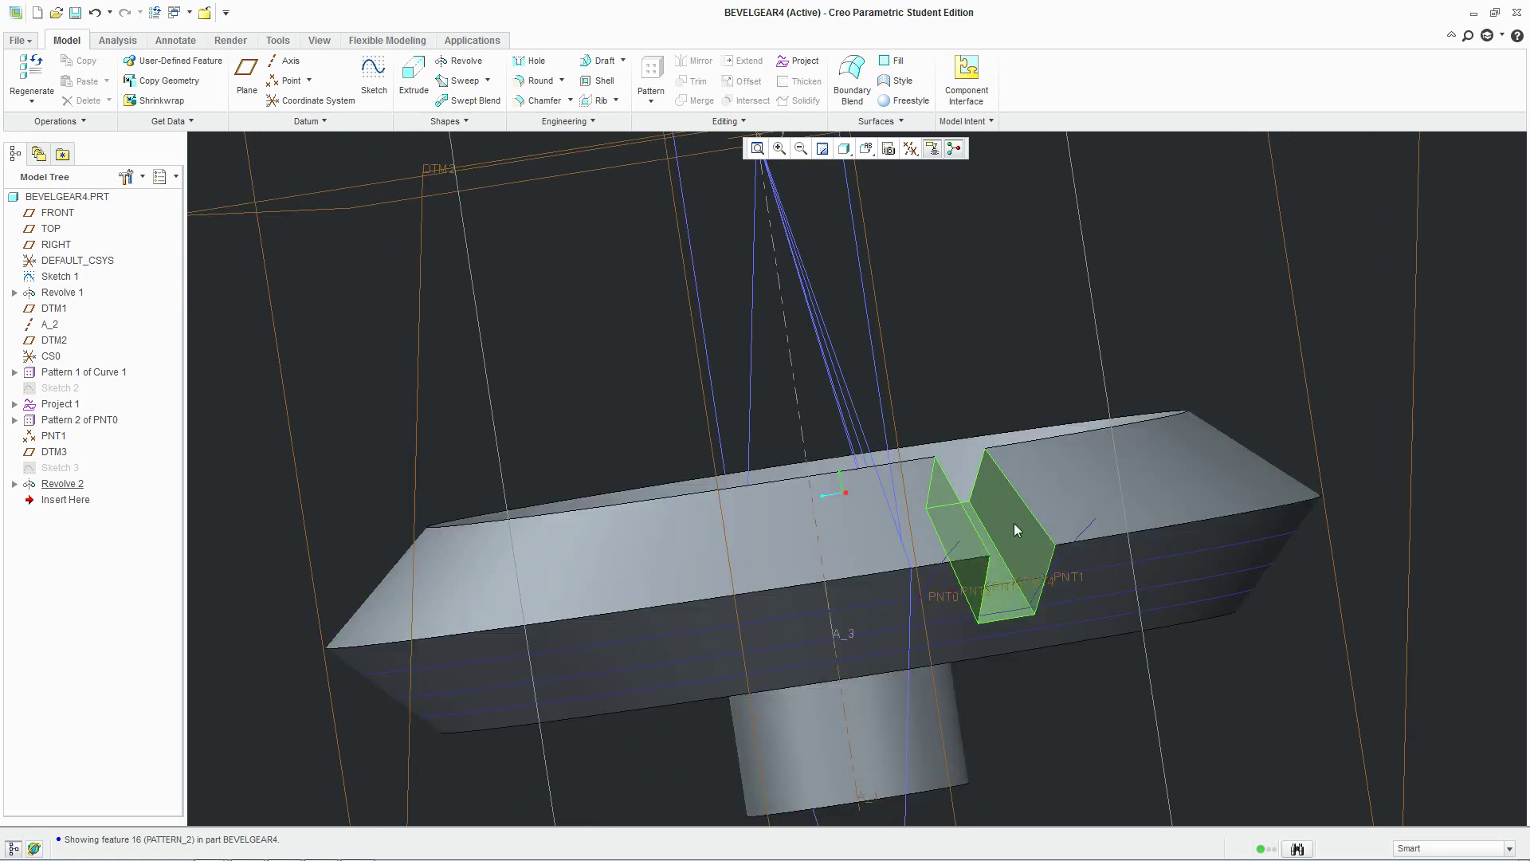
{"action": "left_click", "coordinate": [1014, 529]}
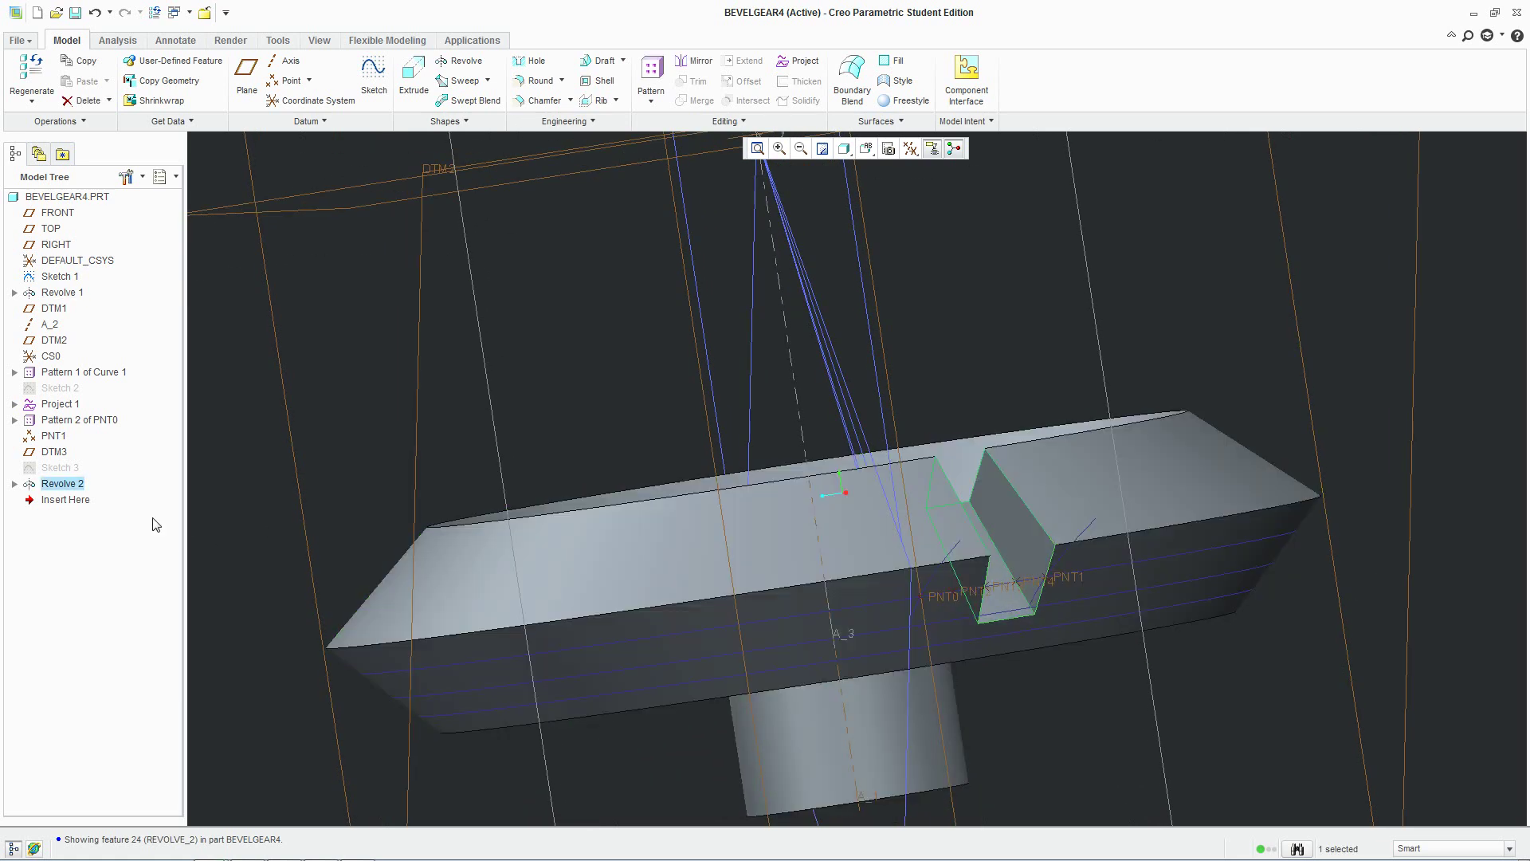
{"action": "left_click", "coordinate": [63, 484]}
{"action": "middle_click_drag", "start_coordinate": [900, 629], "coordinate": [940, 537]}
{"action": "middle_click_drag", "start_coordinate": [925, 471], "coordinate": [514, 462]}
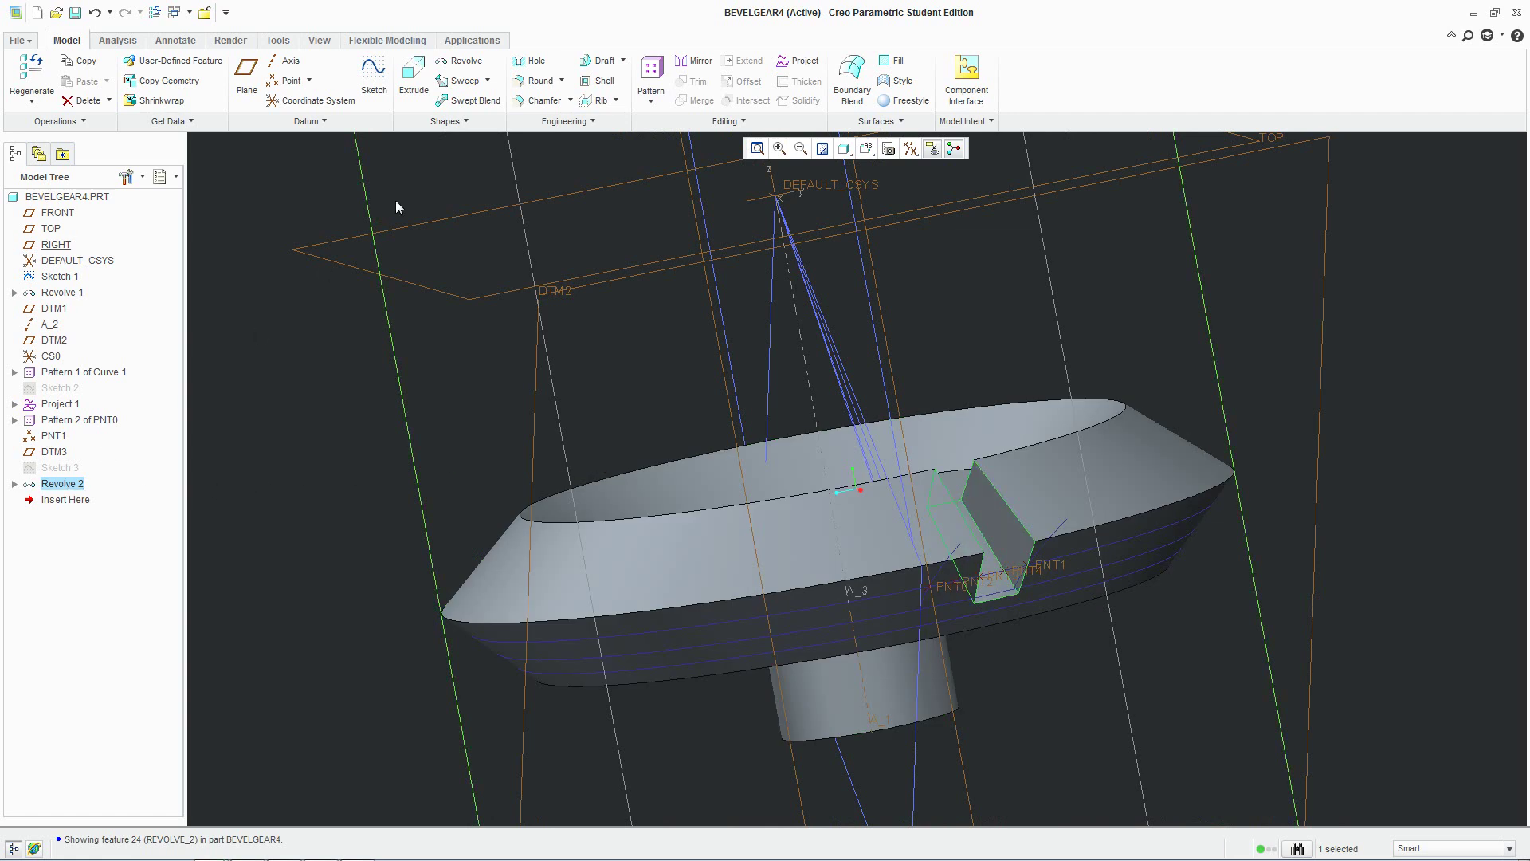
{"action": "left_click", "coordinate": [652, 70]}
{"action": "left_click", "coordinate": [47, 80]}
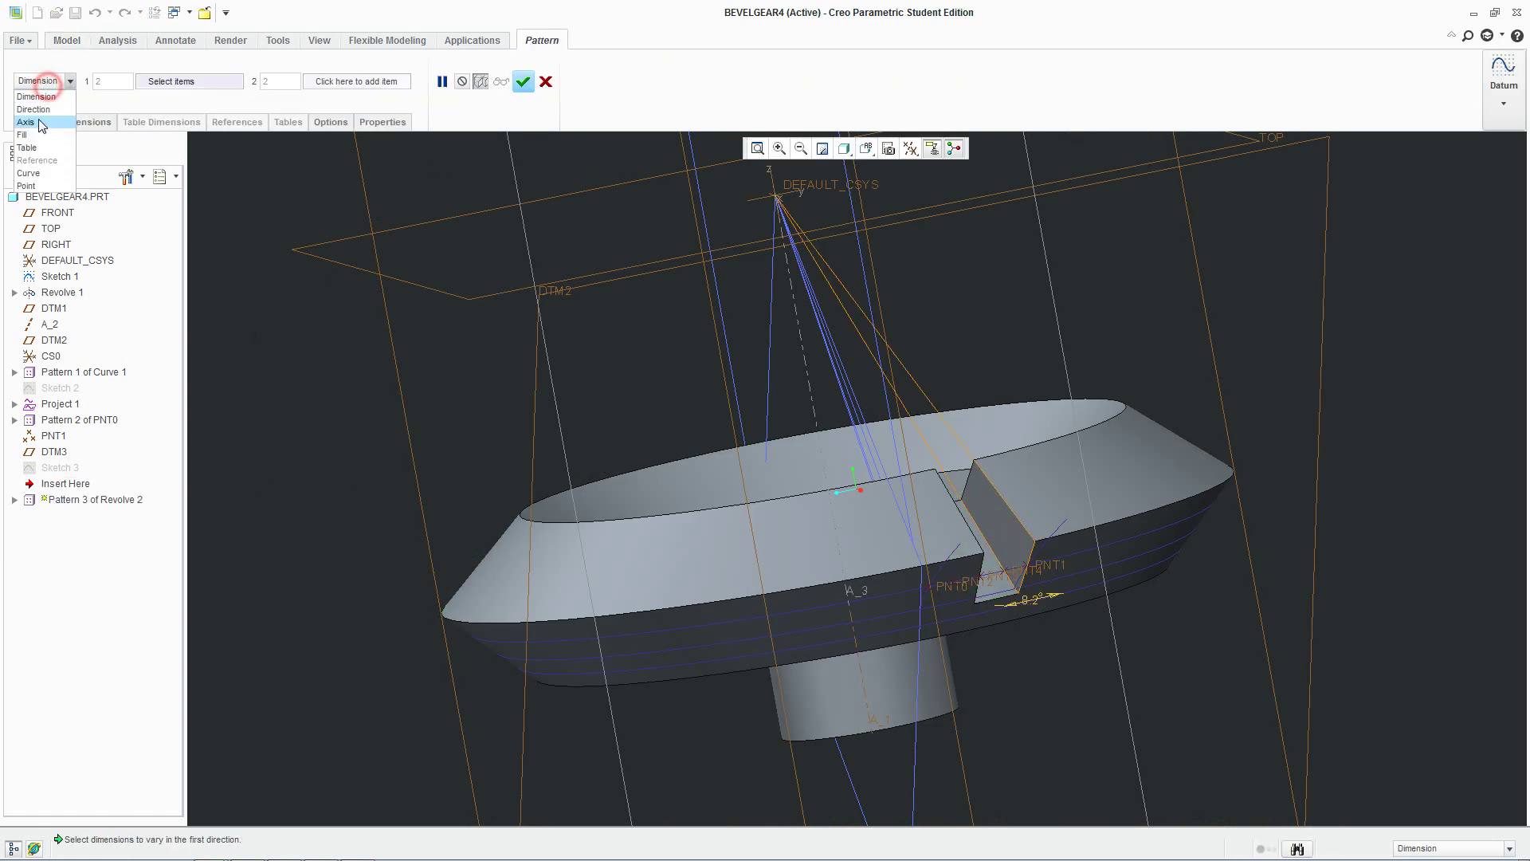
{"action": "left_click", "coordinate": [37, 121]}
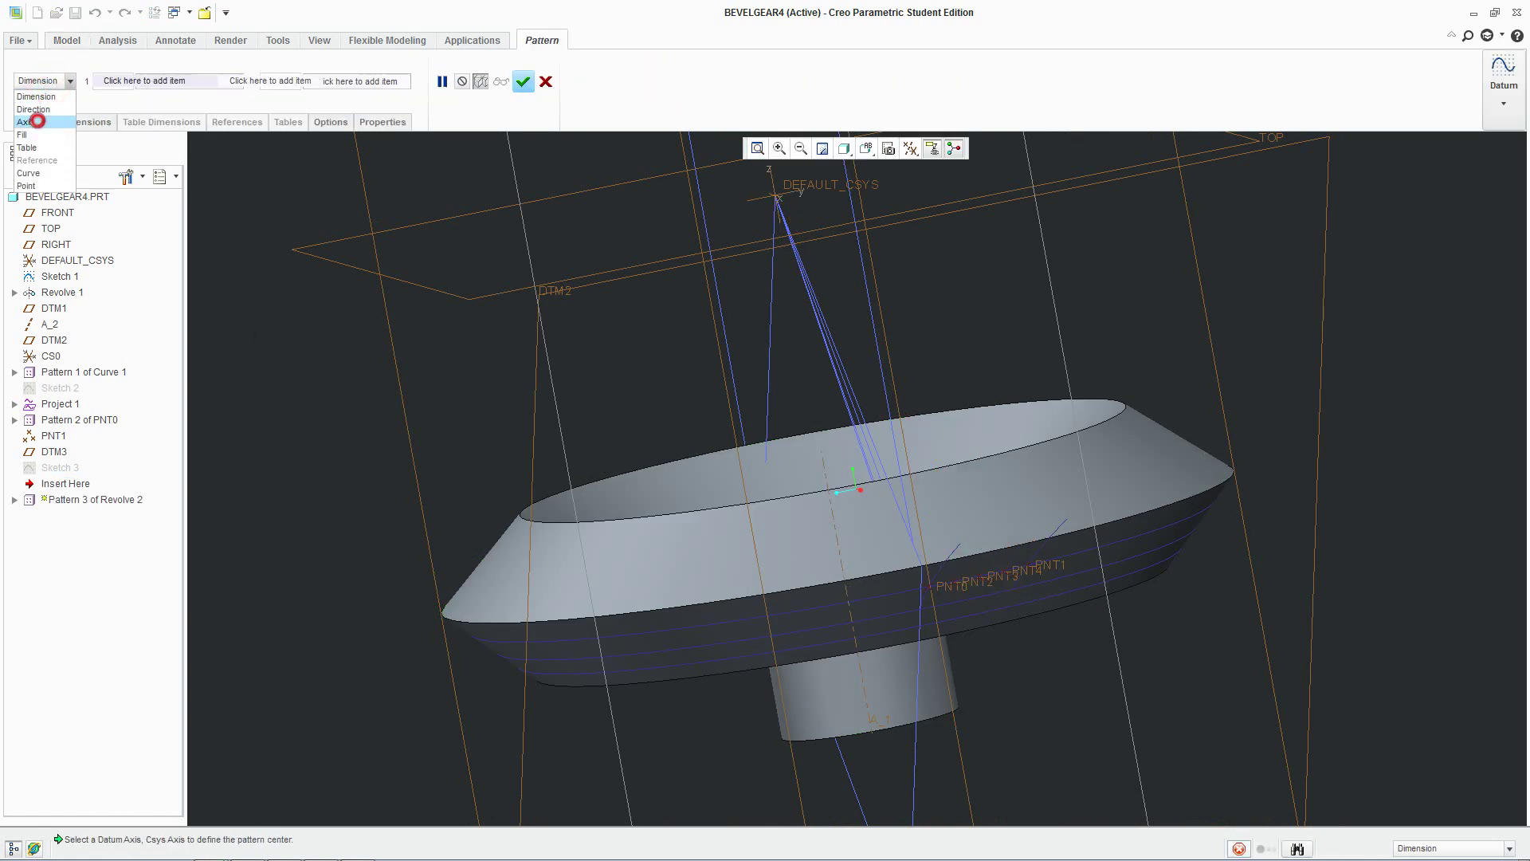
{"action": "left_click", "coordinate": [839, 558]}
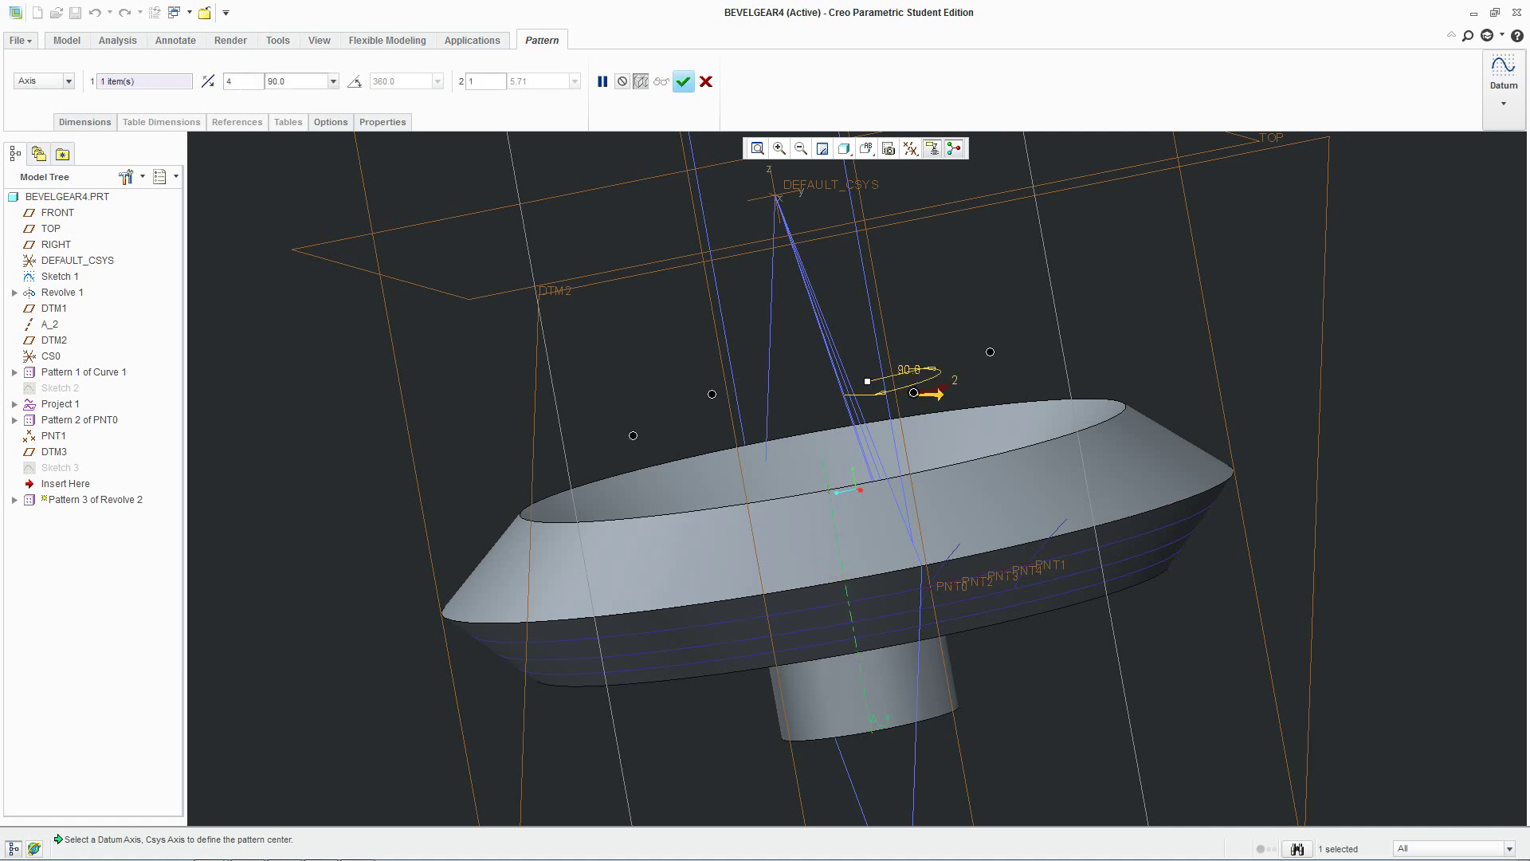
Set the slot pattern to 22 instances spread evenly over 360° and complete it.
{"action": "key", "text": "BackSpace"}
{"action": "type", "text": "22"}
{"action": "key", "text": "Tab"}
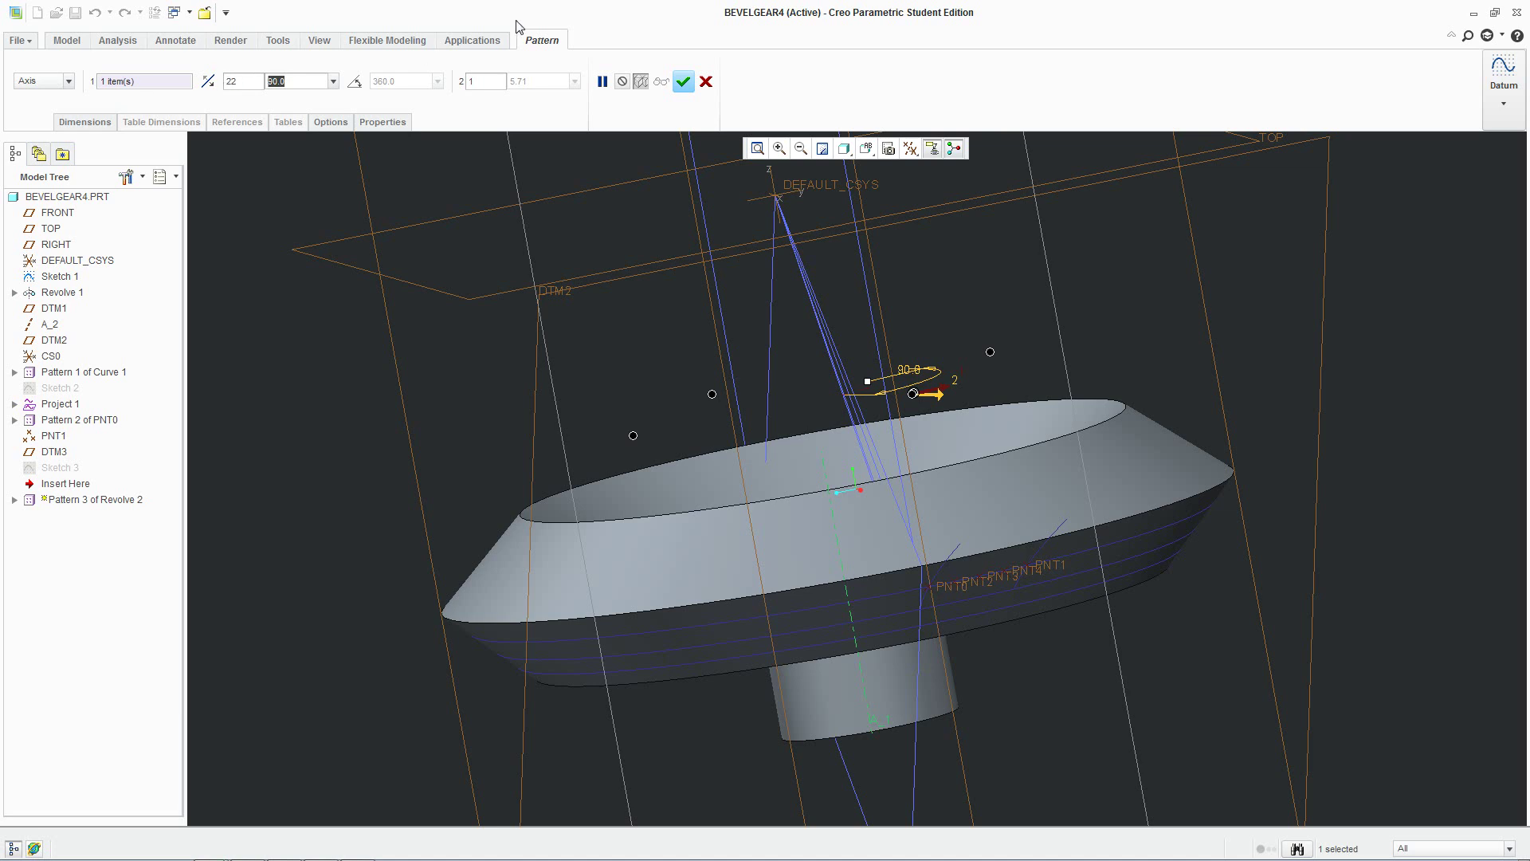
{"action": "left_click", "coordinate": [364, 82]}
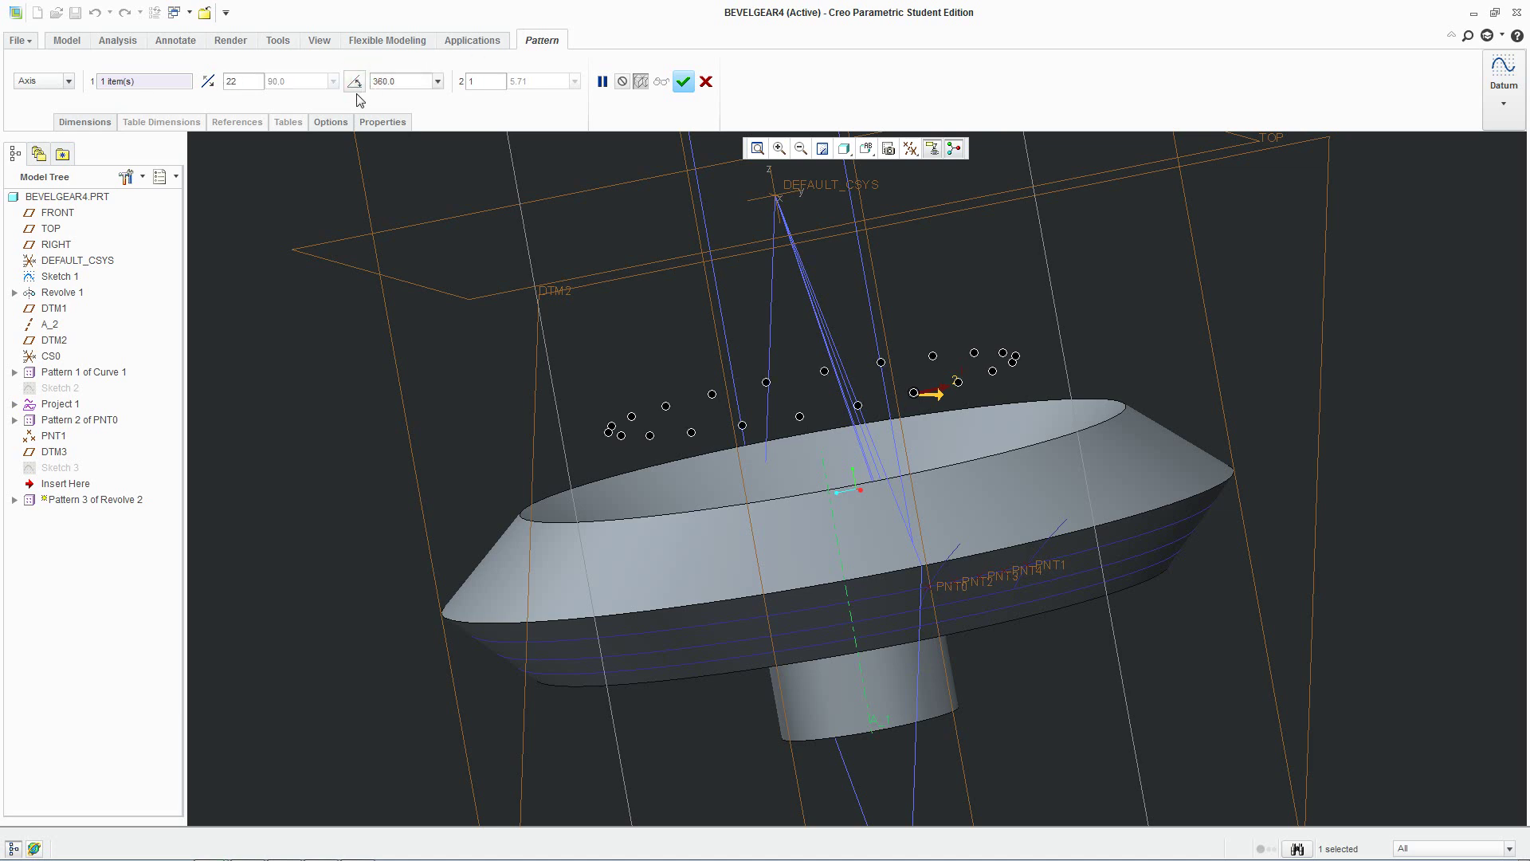
{"action": "middle_click_drag", "start_coordinate": [638, 251], "coordinate": [787, 223]}
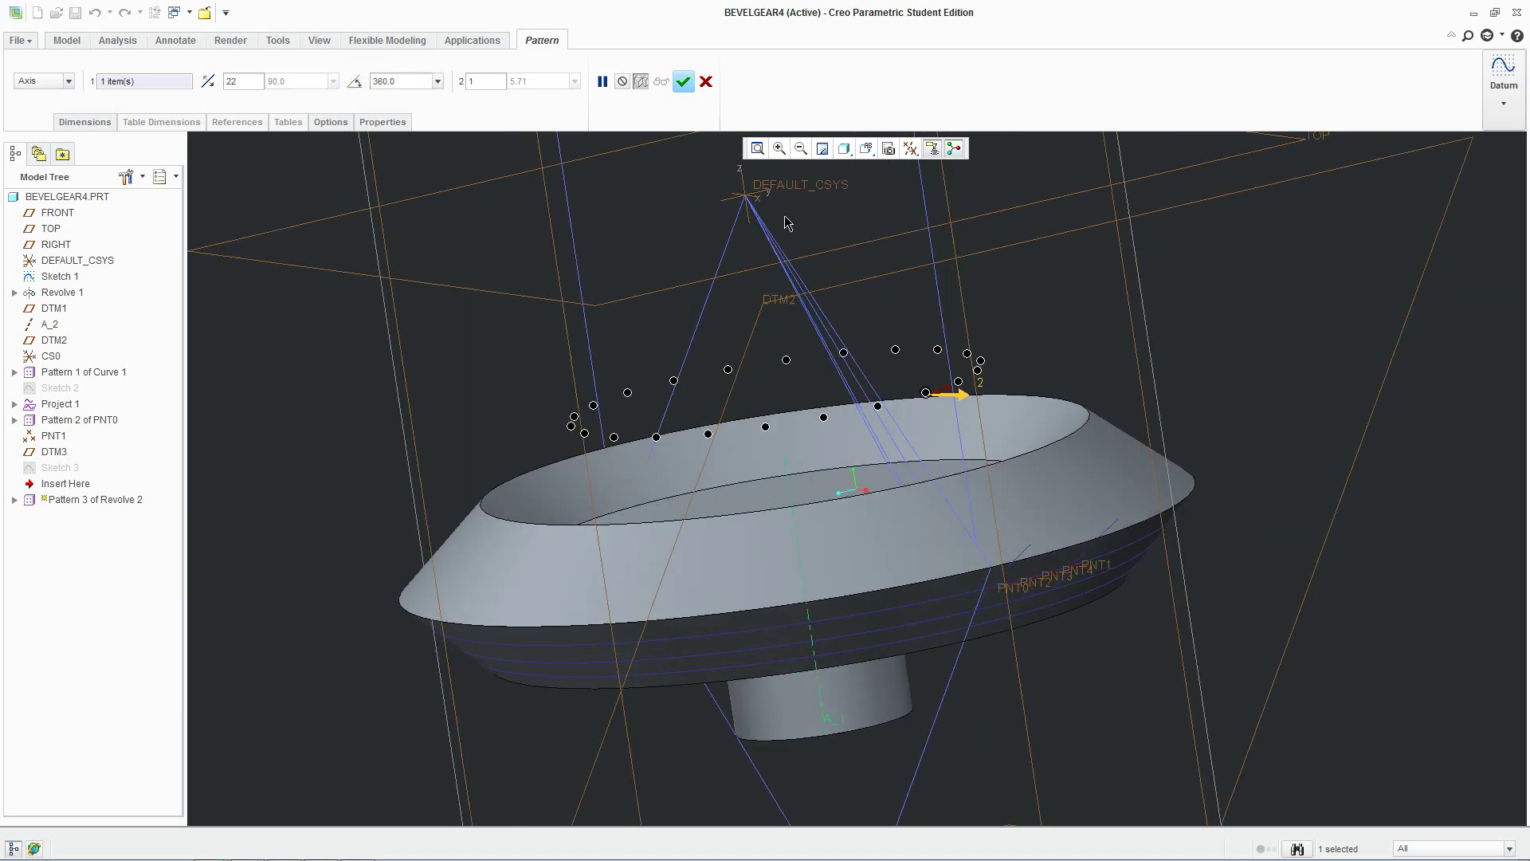
{"action": "left_click", "coordinate": [682, 81]}
{"action": "middle_click_drag", "start_coordinate": [1150, 563], "coordinate": [1259, 557]}
{"action": "left_click", "coordinate": [1294, 399]}
Examine the patterned tooth slots around the gear rim and the datum points PNT0 to PNT4 along them.
{"action": "scroll", "coordinate": [1346, 478], "scroll_direction": "up", "scroll_amount": 2}
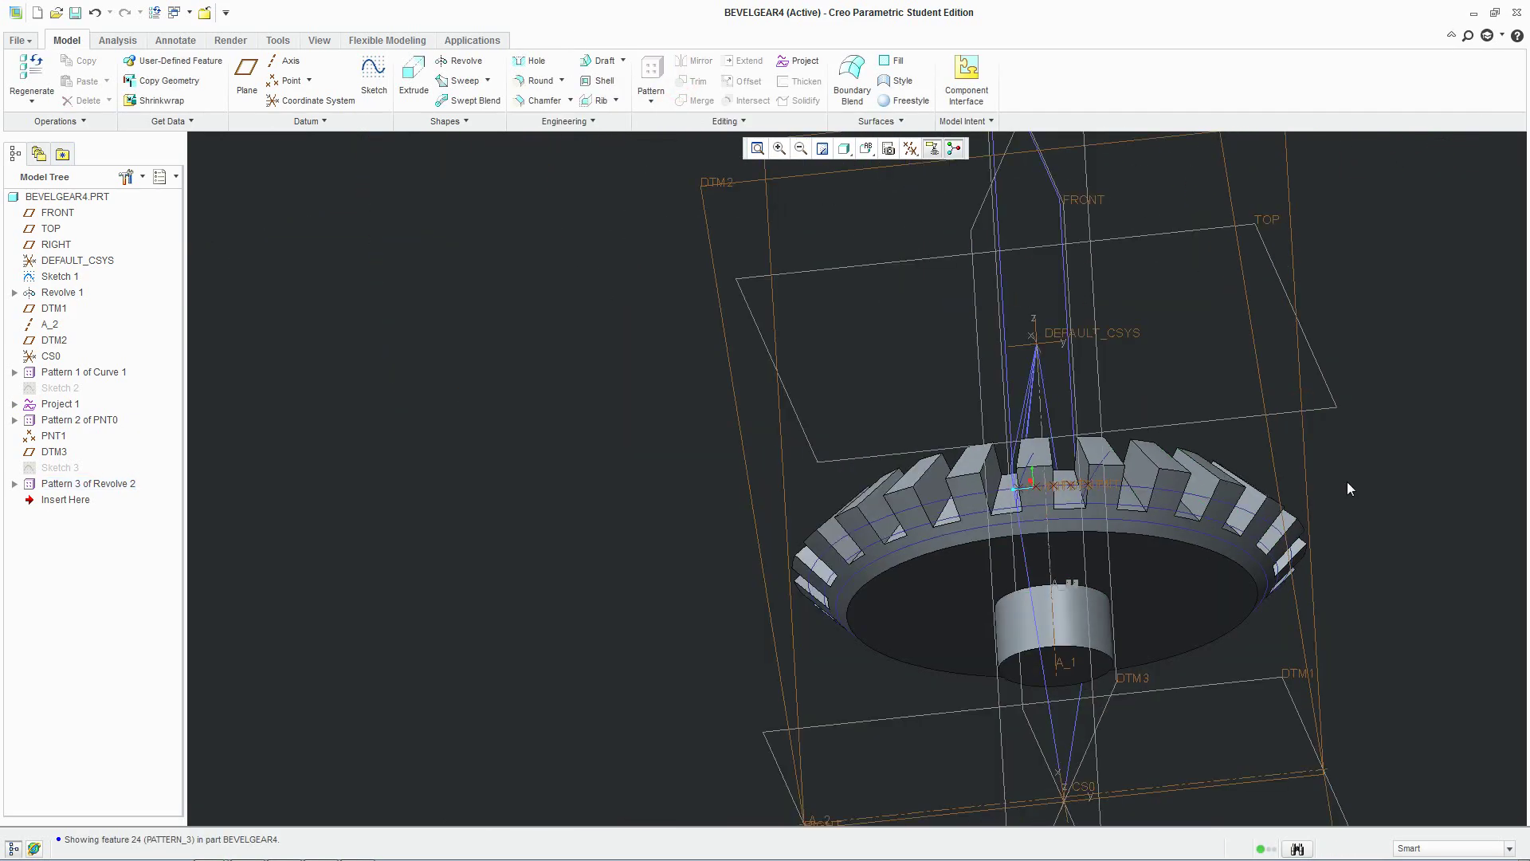
{"action": "middle_click_drag", "start_coordinate": [1346, 481], "coordinate": [1377, 502]}
{"action": "middle_click_drag", "start_coordinate": [1294, 601], "coordinate": [1230, 588], "text": "shift"}
{"action": "scroll", "coordinate": [1105, 575], "scroll_direction": "down", "scroll_amount": 3}
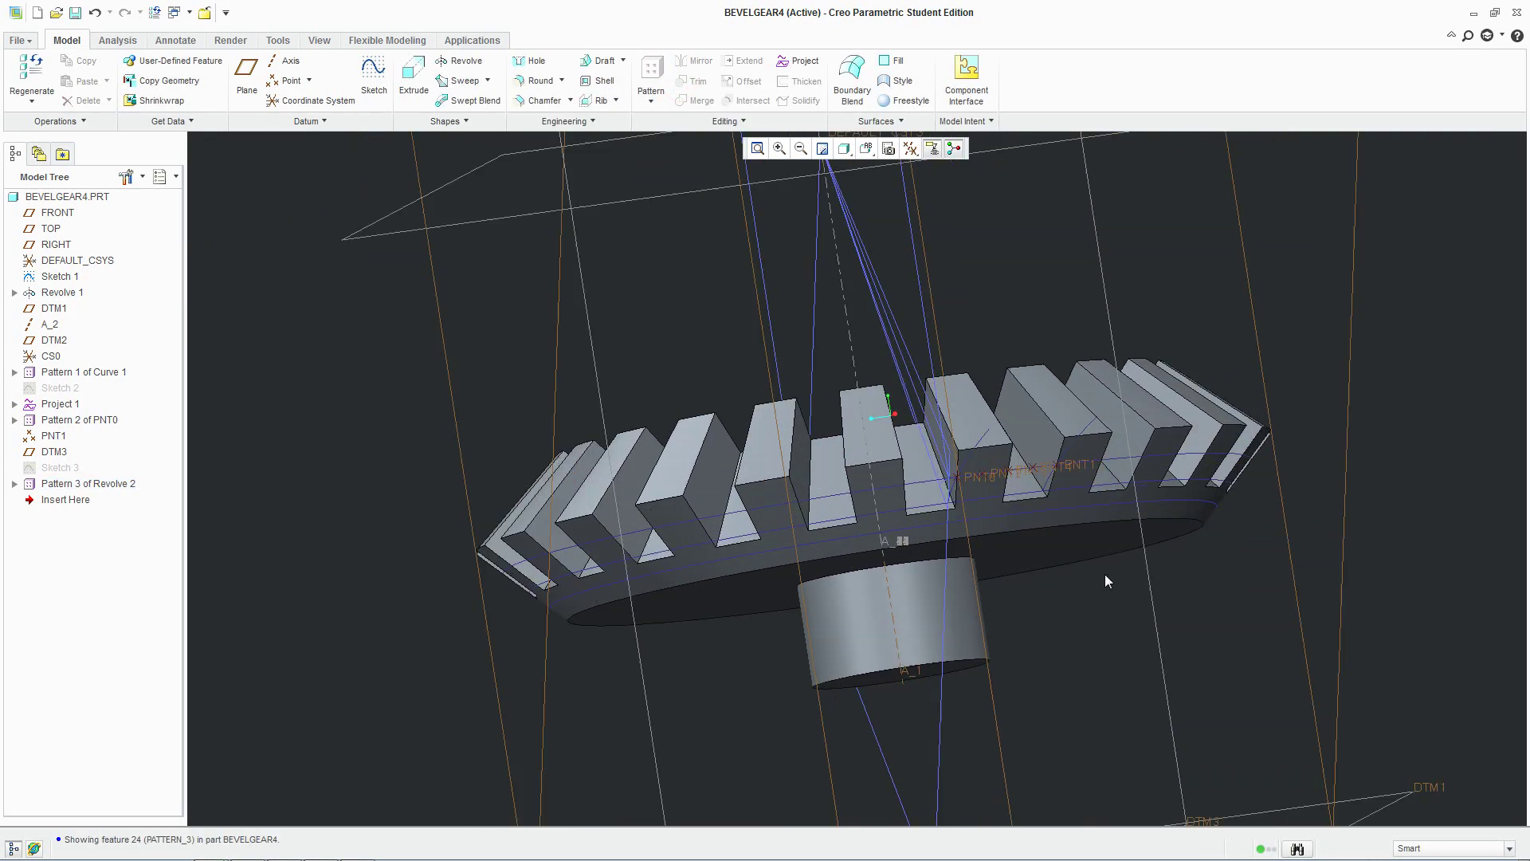
{"action": "middle_click_drag", "start_coordinate": [1051, 596], "coordinate": [1025, 489]}
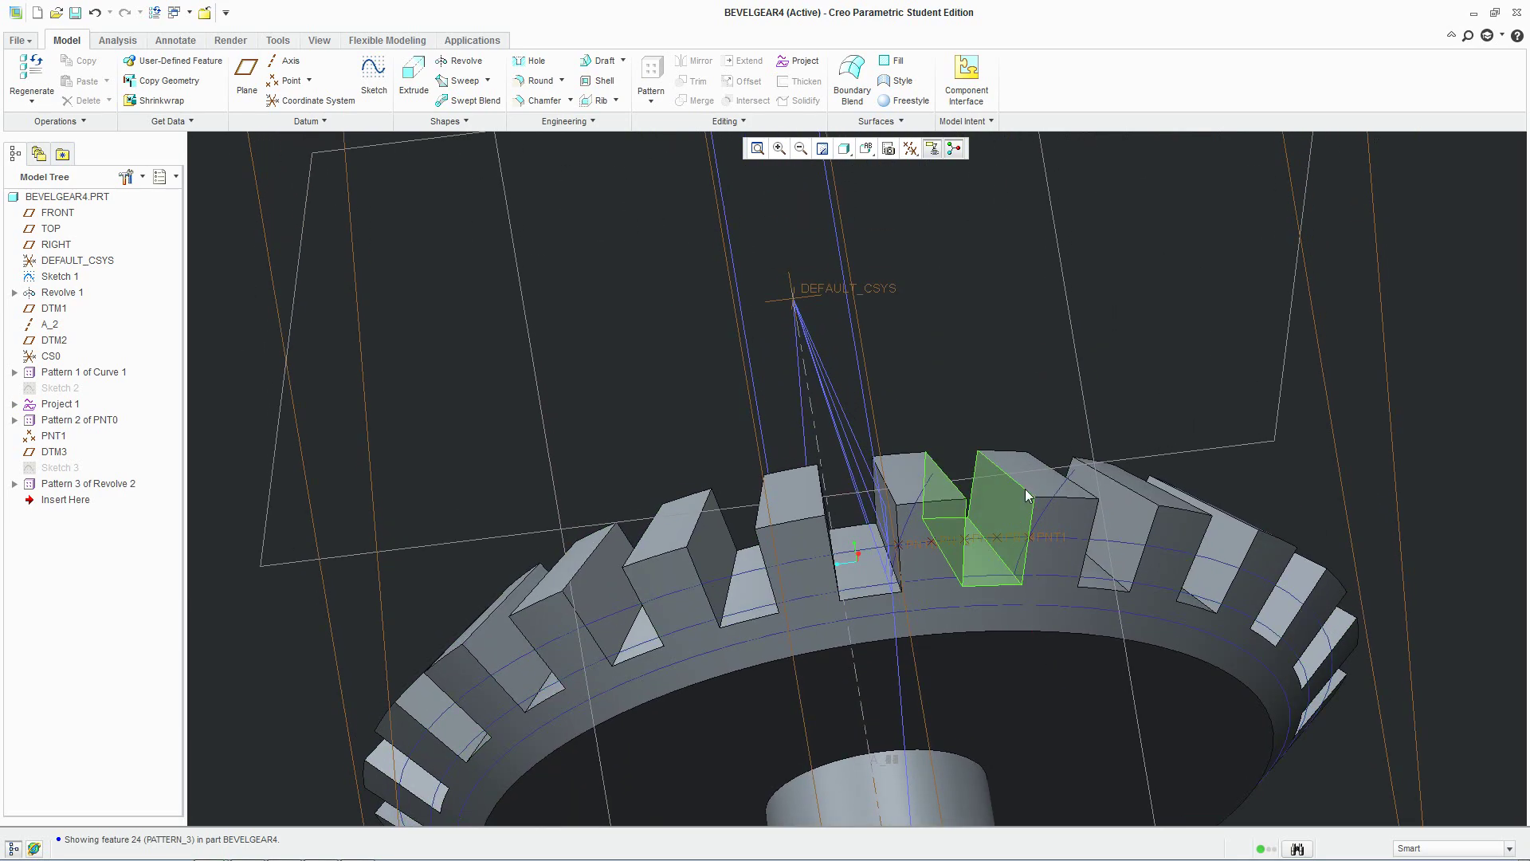
{"action": "middle_click_drag", "start_coordinate": [1001, 366], "coordinate": [996, 351]}
{"action": "scroll", "coordinate": [991, 379], "scroll_direction": "up", "scroll_amount": 5}
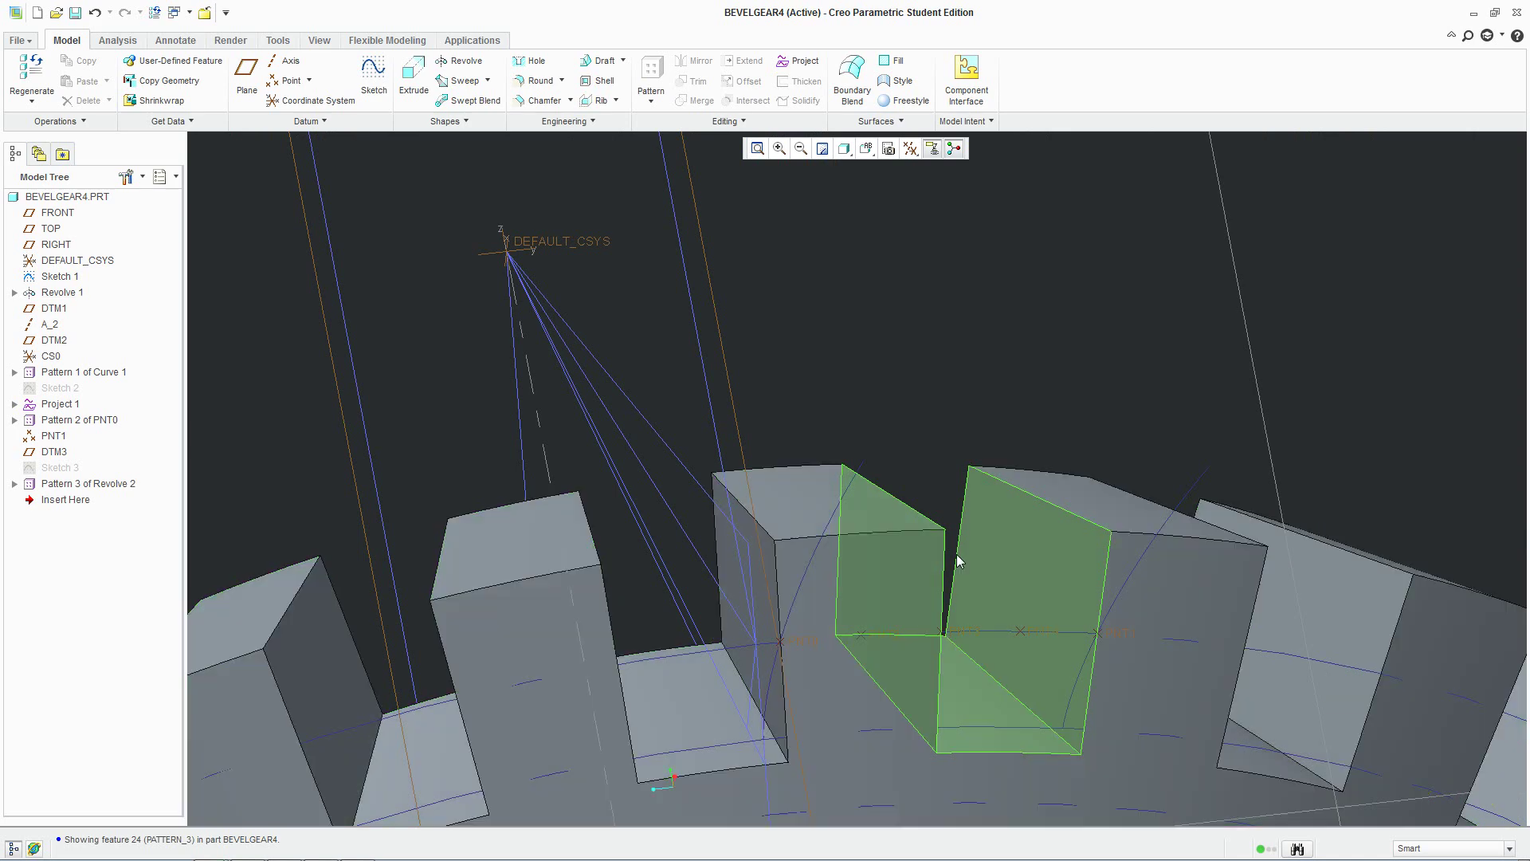
{"action": "scroll", "coordinate": [987, 463], "scroll_direction": "up", "scroll_amount": 1}
{"action": "mouse_move", "coordinate": [973, 435]}
{"action": "middle_mouse_down", "text": "shift"}
{"action": "mouse_move", "coordinate": [942, 374]}
{"action": "mouse_move", "coordinate": [911, 454]}
{"action": "mouse_move", "coordinate": [906, 351]}
{"action": "mouse_move", "coordinate": [941, 371]}
{"action": "middle_mouse_up", "text": "shift"}
{"action": "scroll", "coordinate": [944, 384], "scroll_direction": "up", "scroll_amount": 3}
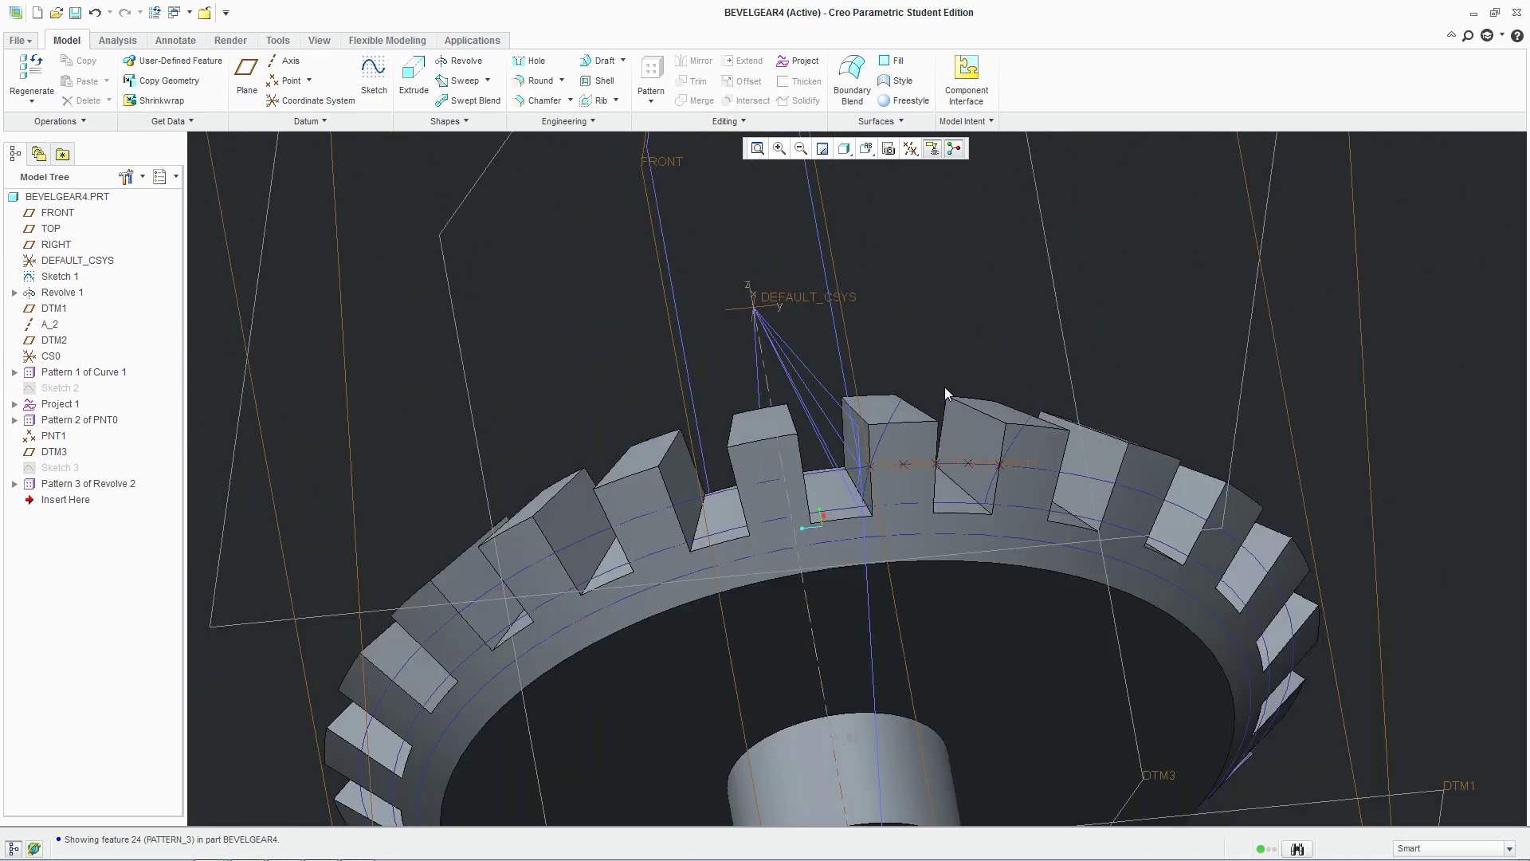
{"action": "middle_click_drag", "start_coordinate": [939, 433], "coordinate": [900, 508], "text": "shift"}
{"action": "scroll", "coordinate": [925, 522], "scroll_direction": "up", "scroll_amount": 5}
{"action": "left_click", "coordinate": [881, 493]}
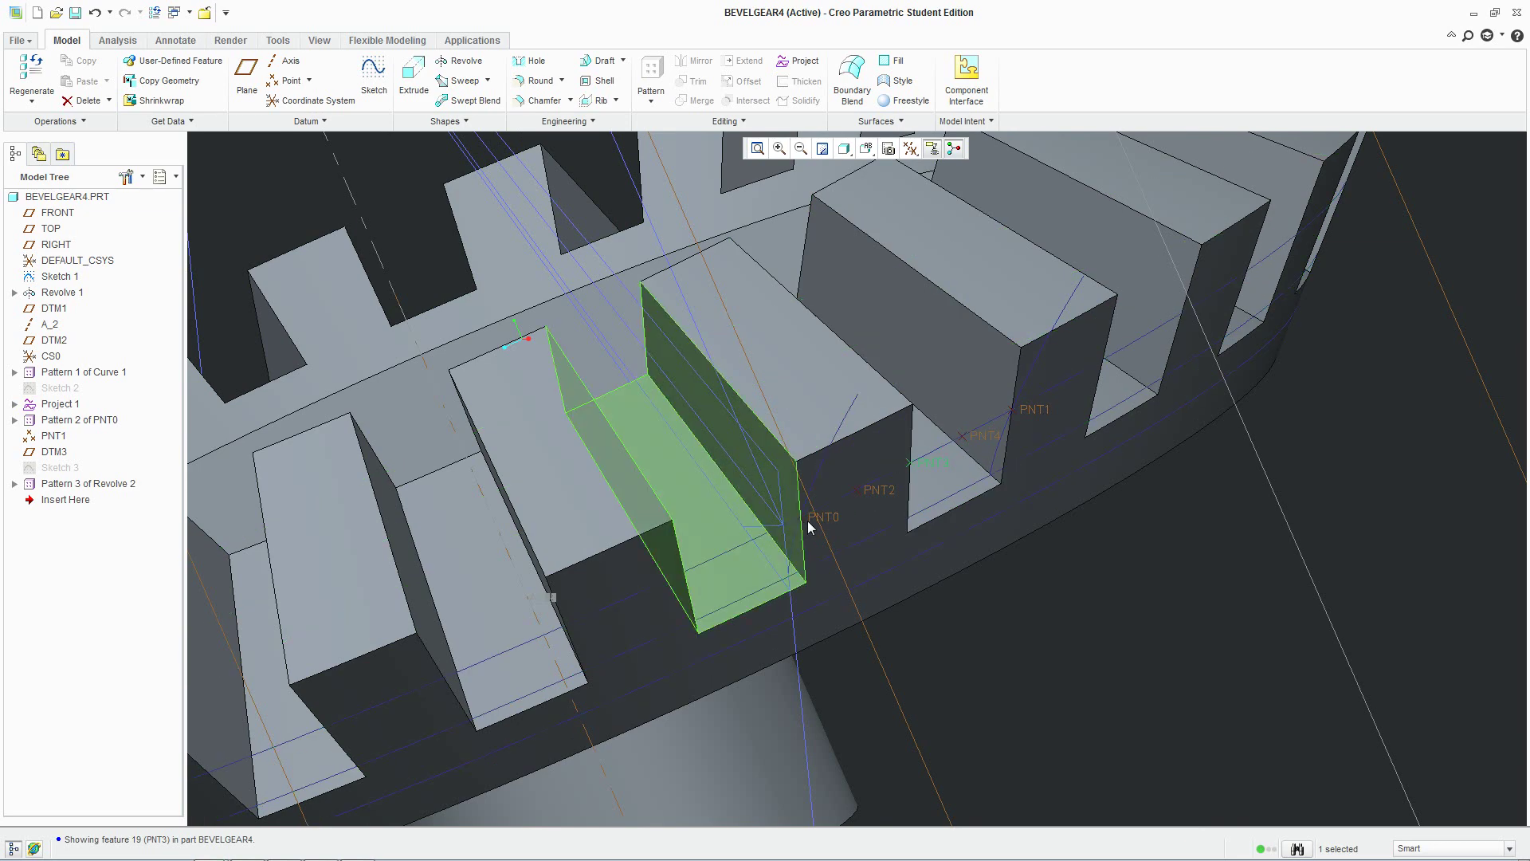
{"action": "middle_click_drag", "start_coordinate": [902, 490], "coordinate": [976, 492]}
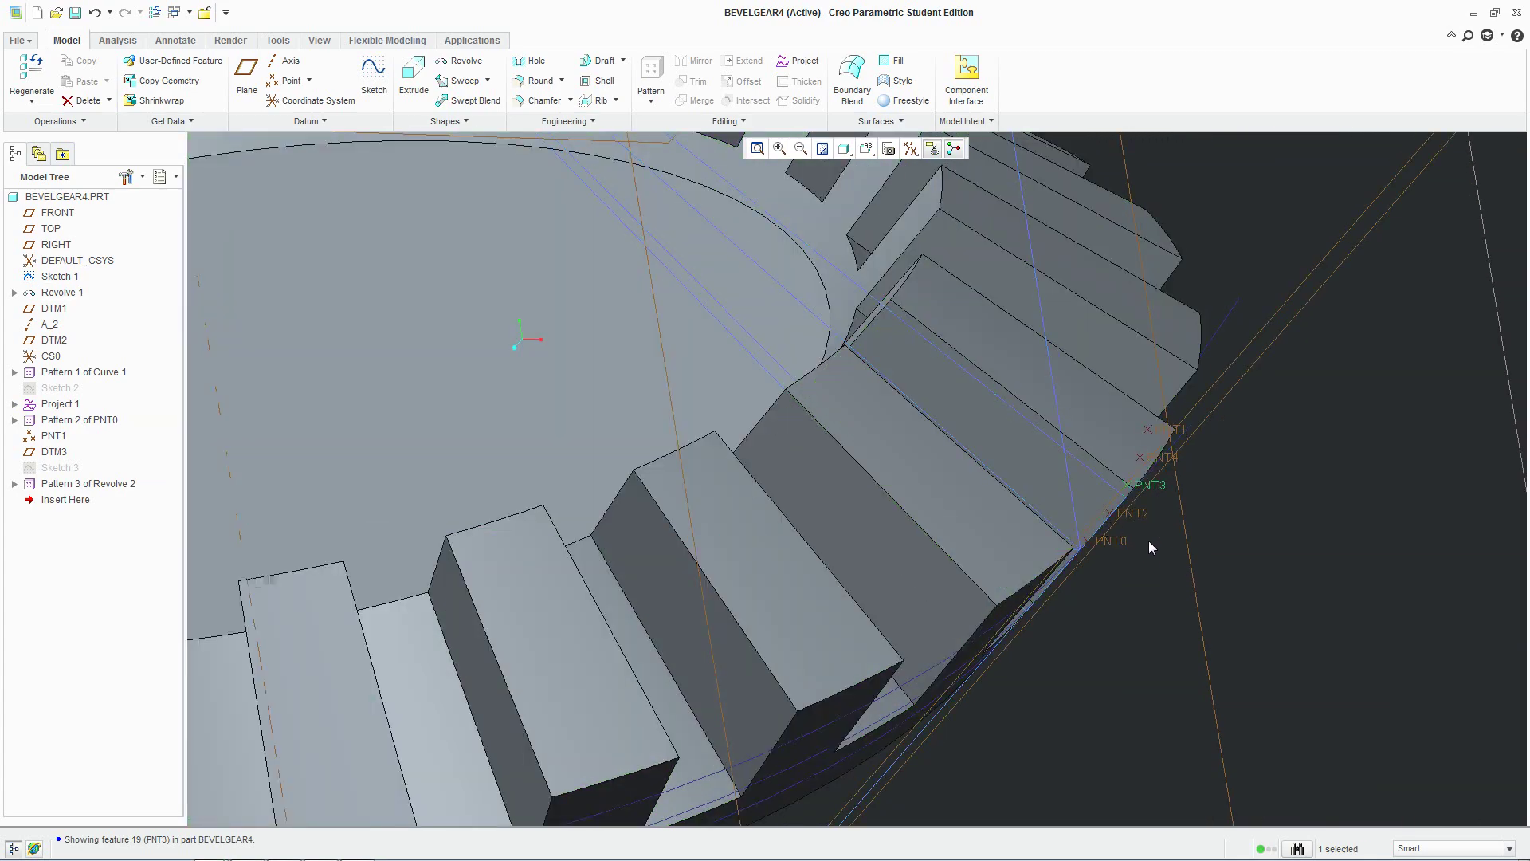
{"action": "scroll", "coordinate": [1154, 545], "scroll_direction": "up", "scroll_amount": 2}
{"action": "middle_click_drag", "start_coordinate": [1151, 539], "coordinate": [1066, 513]}
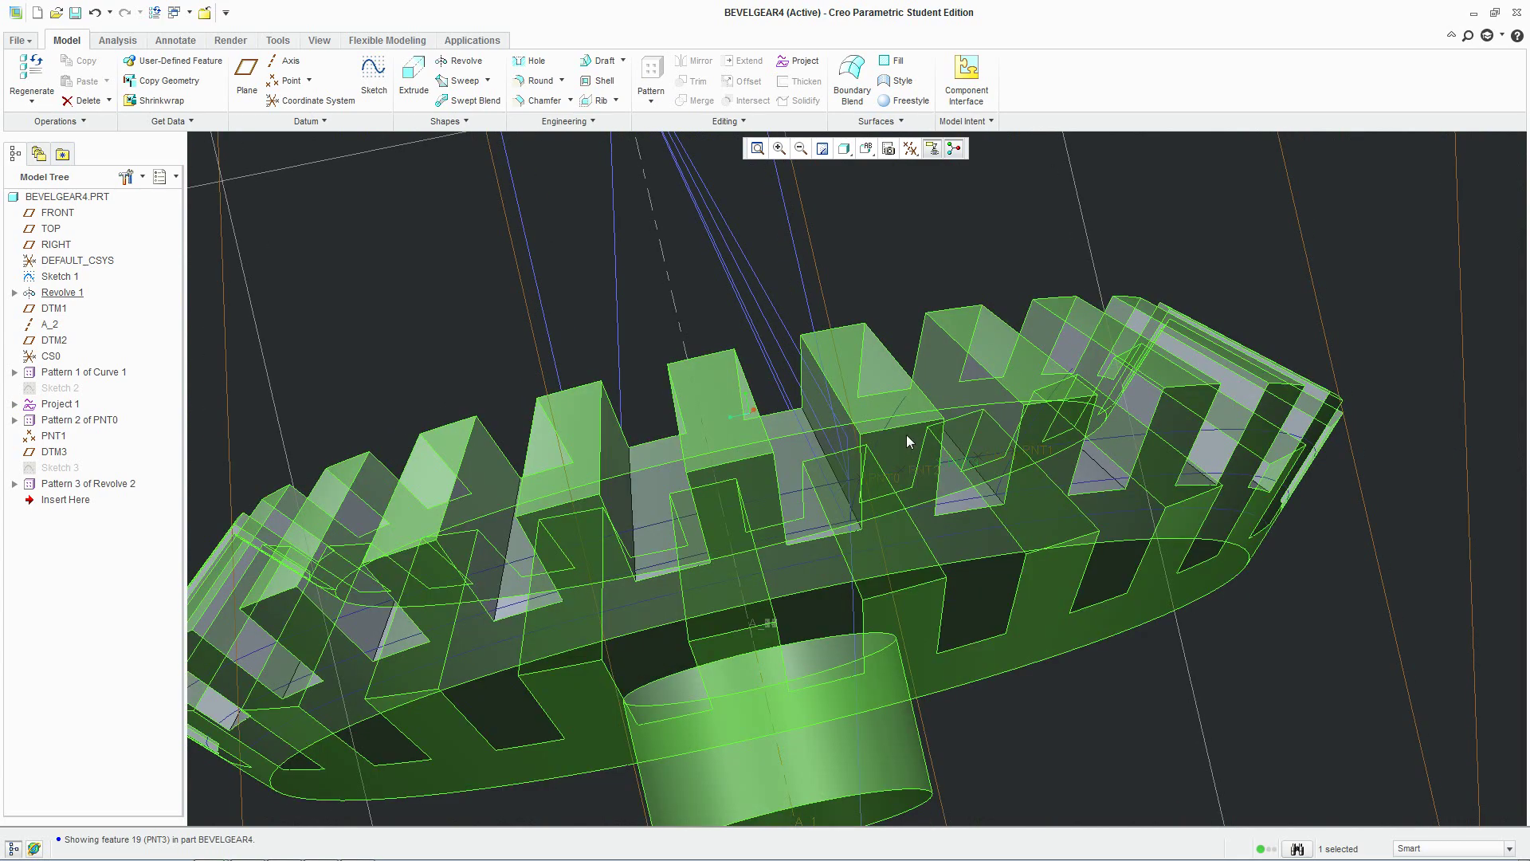
{"action": "scroll", "coordinate": [906, 434], "scroll_direction": "up", "scroll_amount": 5}
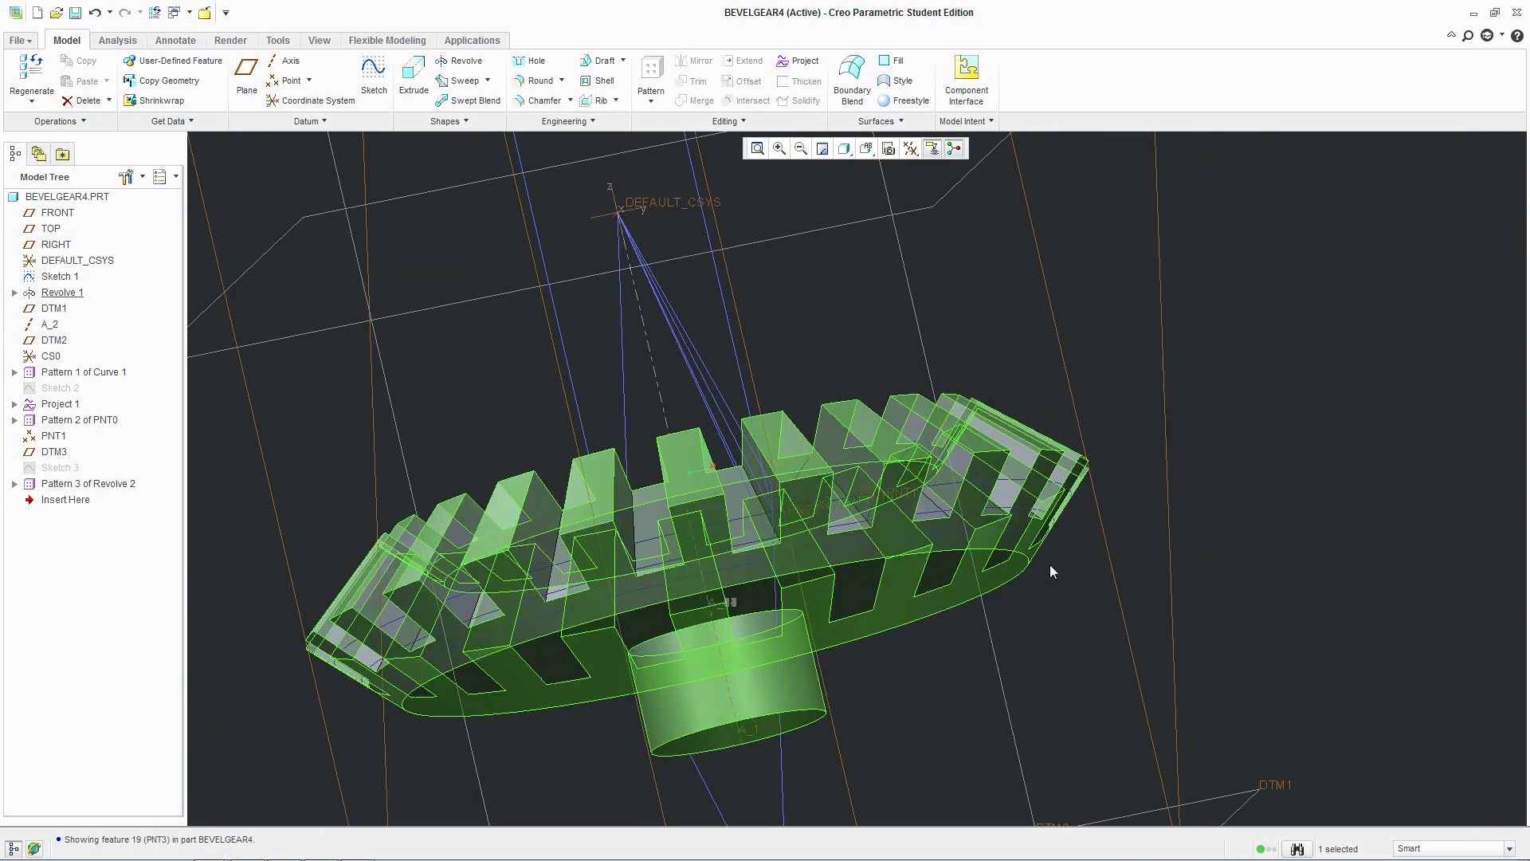
{"action": "left_click", "coordinate": [1249, 527]}
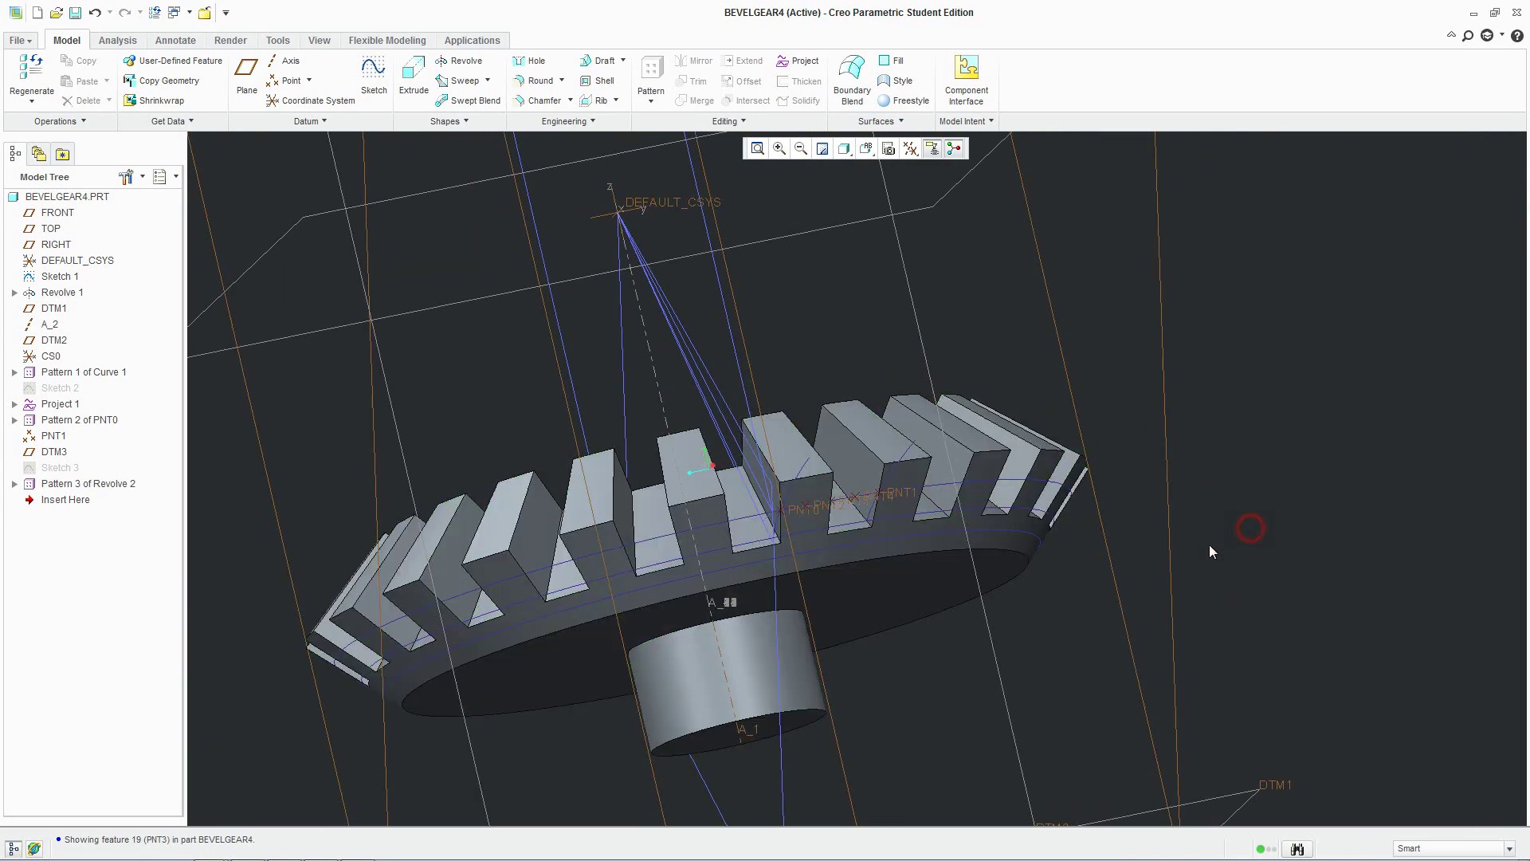
Create a datum curve through points from PNT2 on the tooth face to the cone apex at DEFAULT_CSYS.
{"action": "left_click", "coordinate": [325, 124]}
{"action": "mouse_move", "coordinate": [374, 143]}
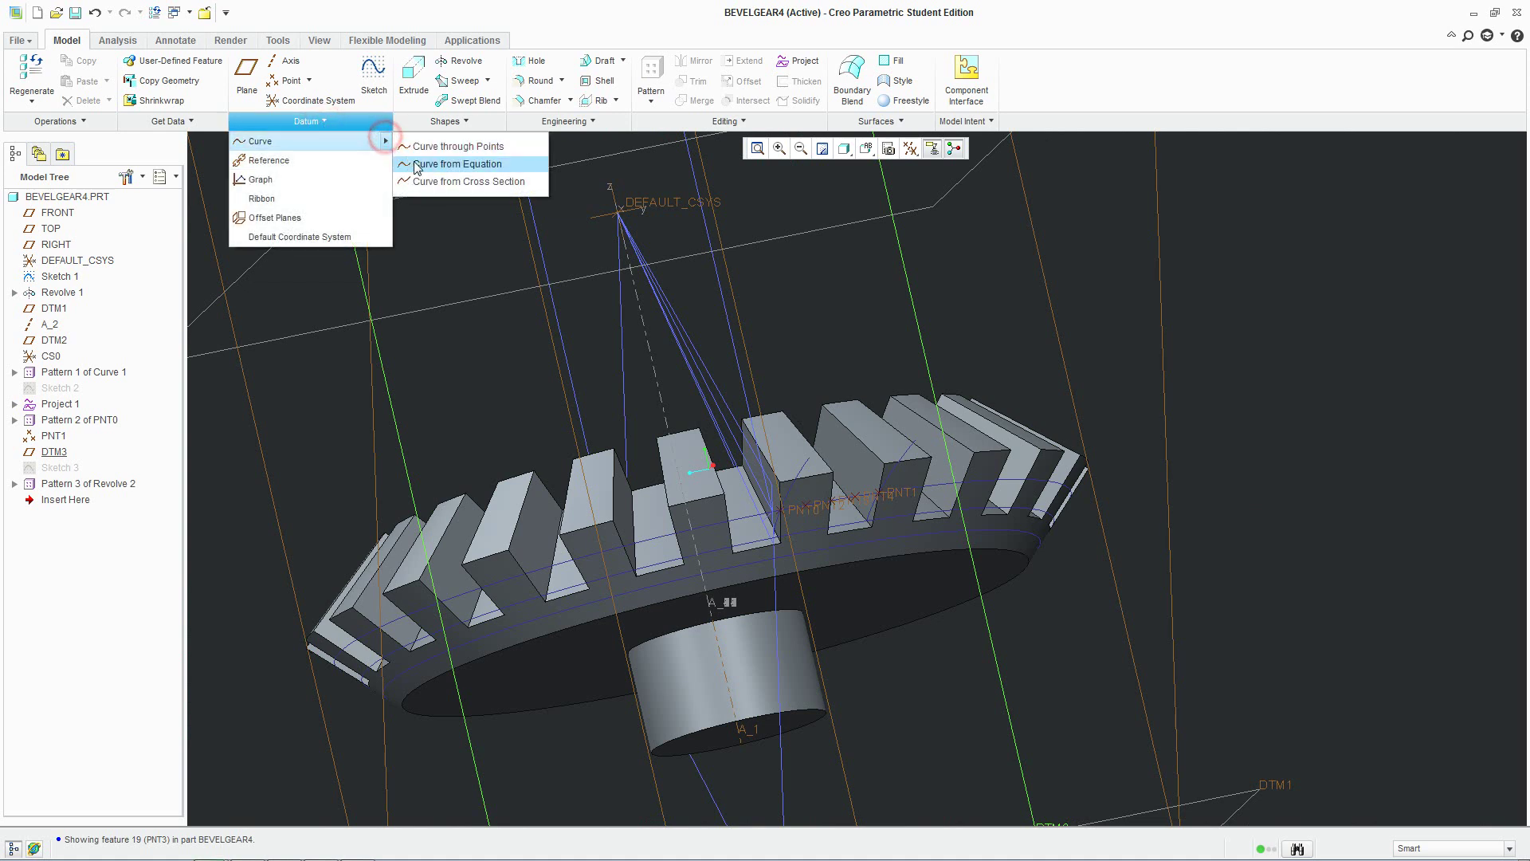
{"action": "left_click", "coordinate": [458, 146]}
{"action": "scroll", "coordinate": [851, 546], "scroll_direction": "down", "scroll_amount": 3}
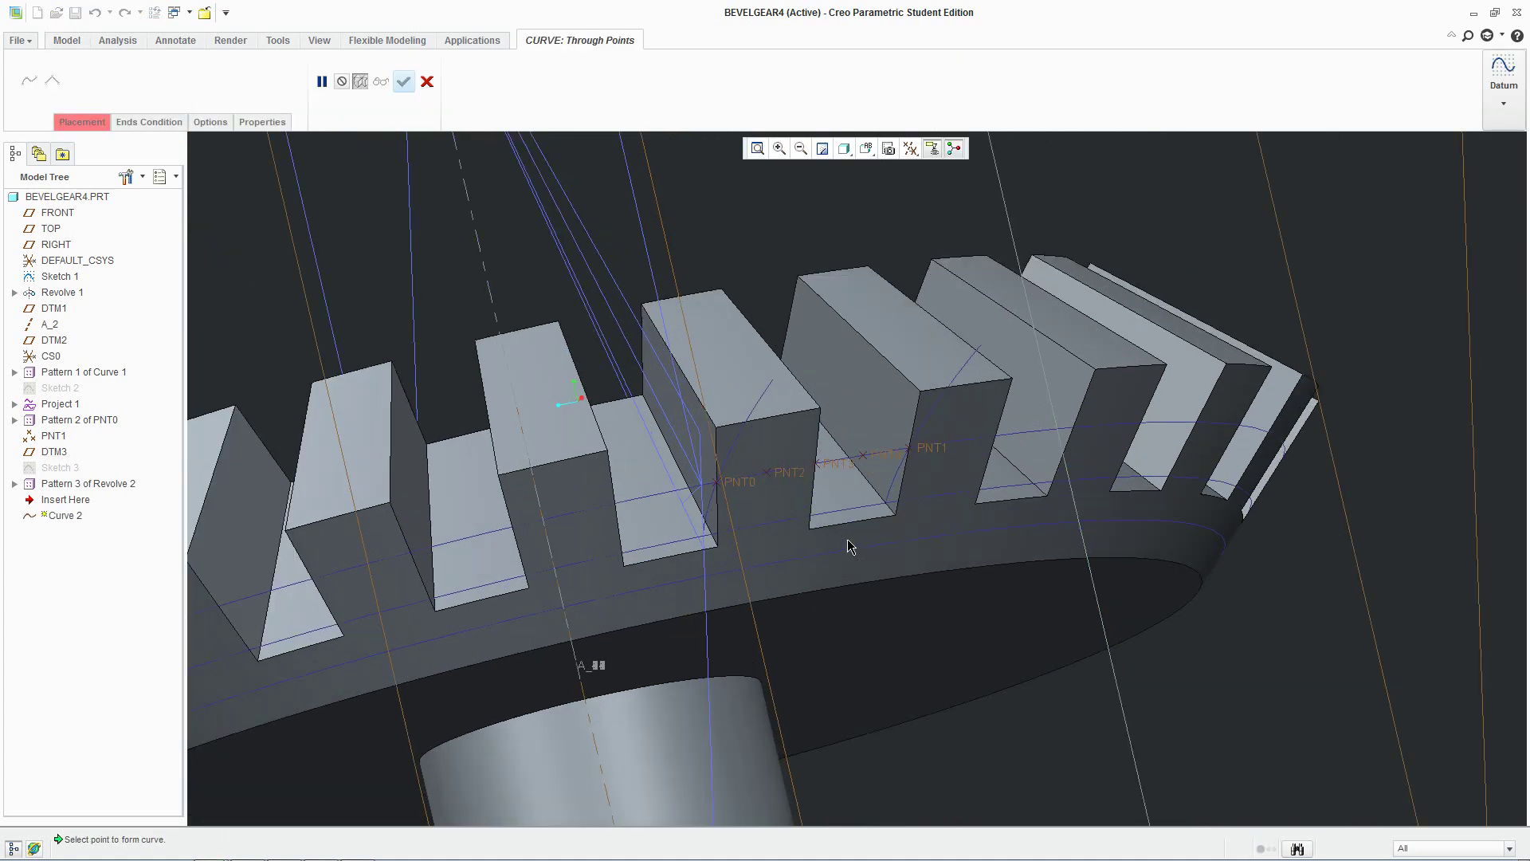
{"action": "scroll", "coordinate": [787, 475], "scroll_direction": "up", "scroll_amount": 5}
{"action": "scroll", "coordinate": [674, 359], "scroll_direction": "down", "scroll_amount": 3}
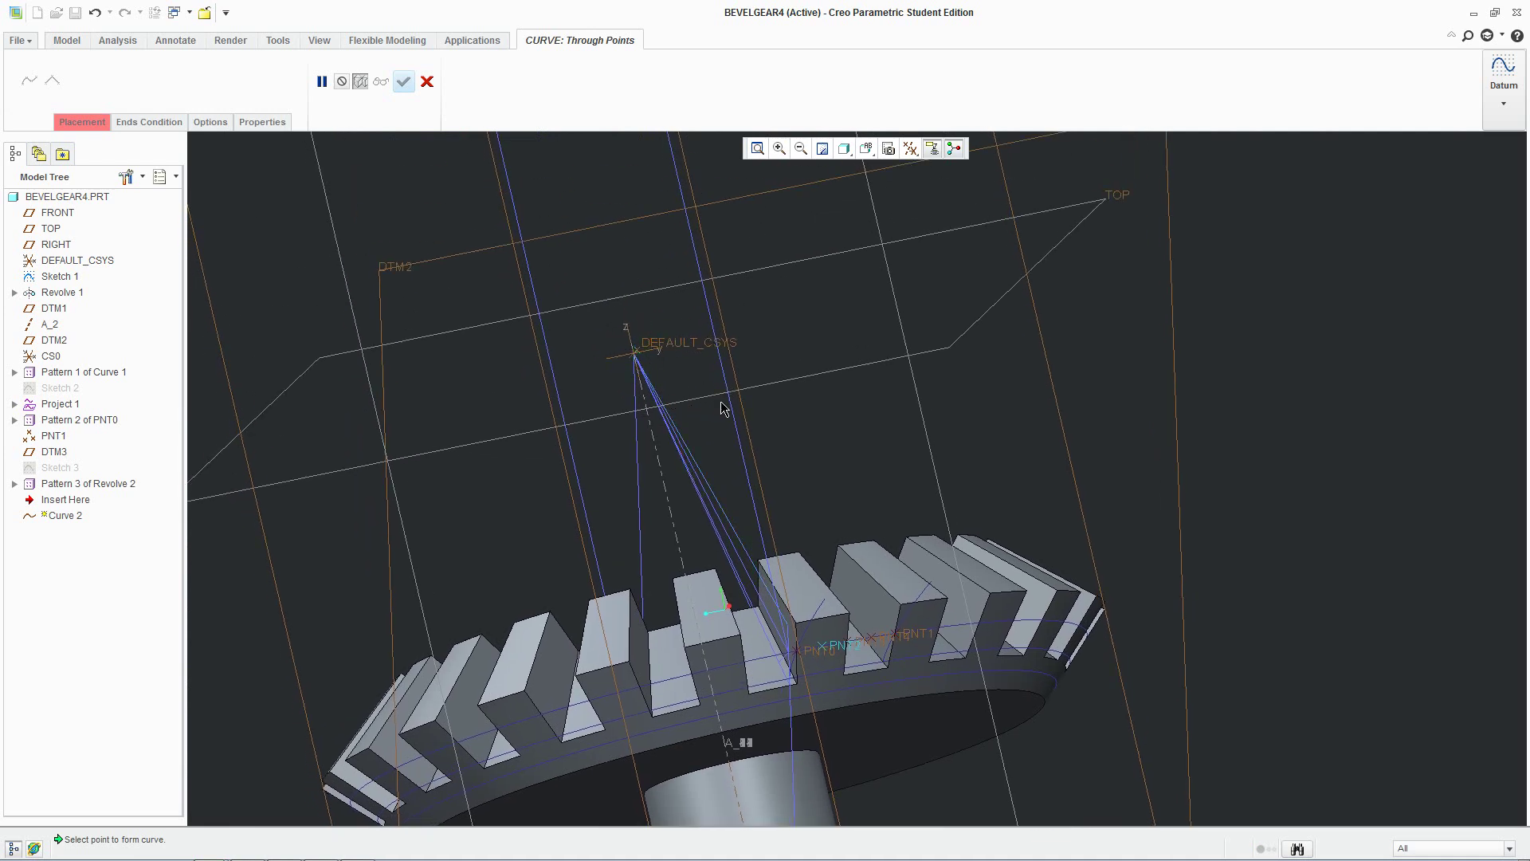
{"action": "scroll", "coordinate": [513, 325], "scroll_direction": "down", "scroll_amount": 3}
{"action": "scroll", "coordinate": [707, 387], "scroll_direction": "down", "scroll_amount": 3}
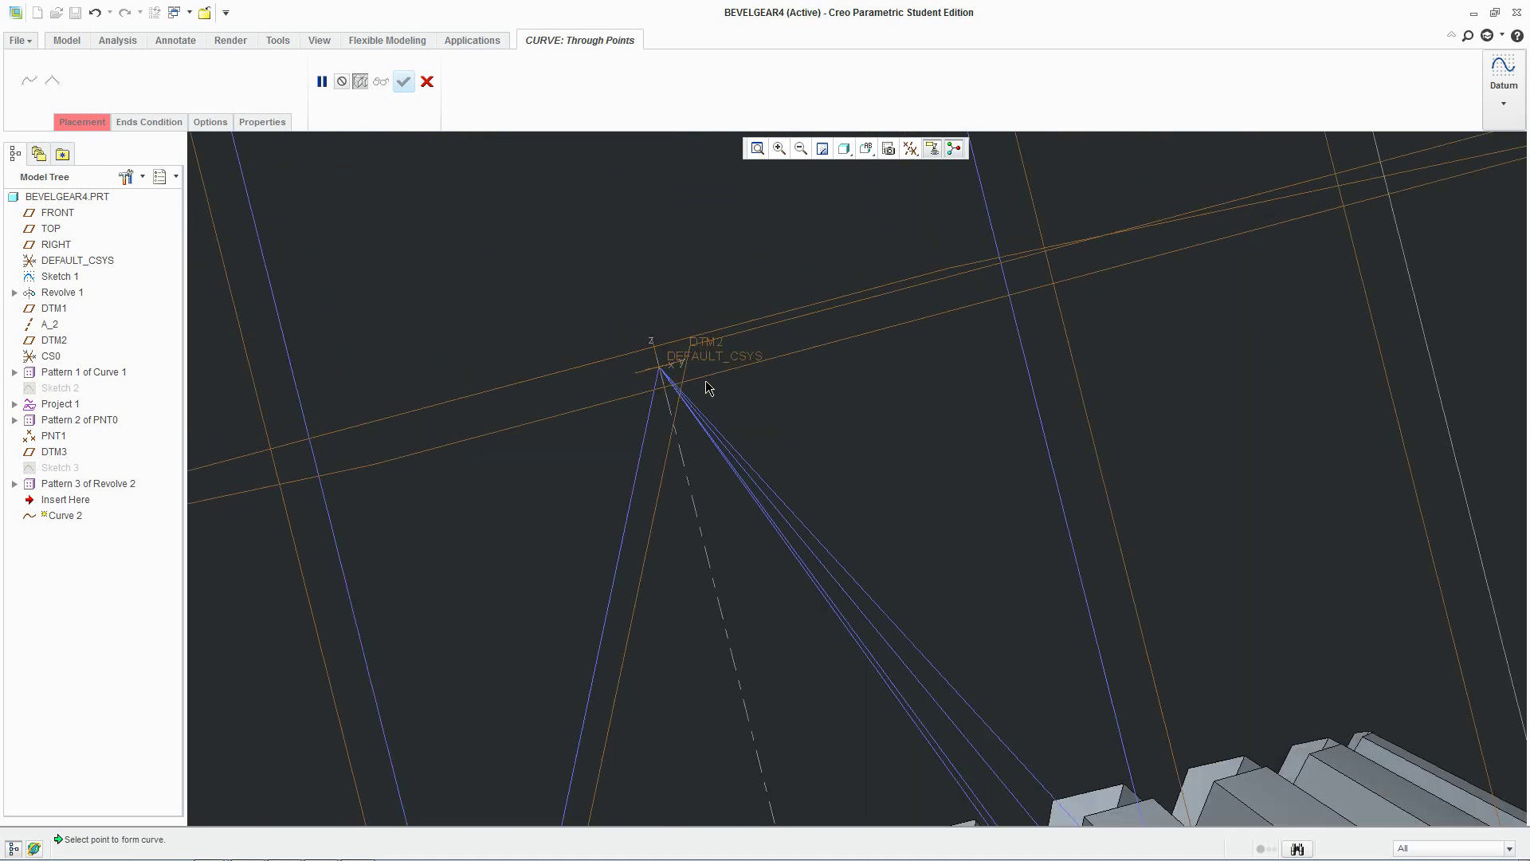
{"action": "left_click", "coordinate": [659, 373]}
{"action": "middle_click_drag", "start_coordinate": [796, 468], "coordinate": [744, 368]}
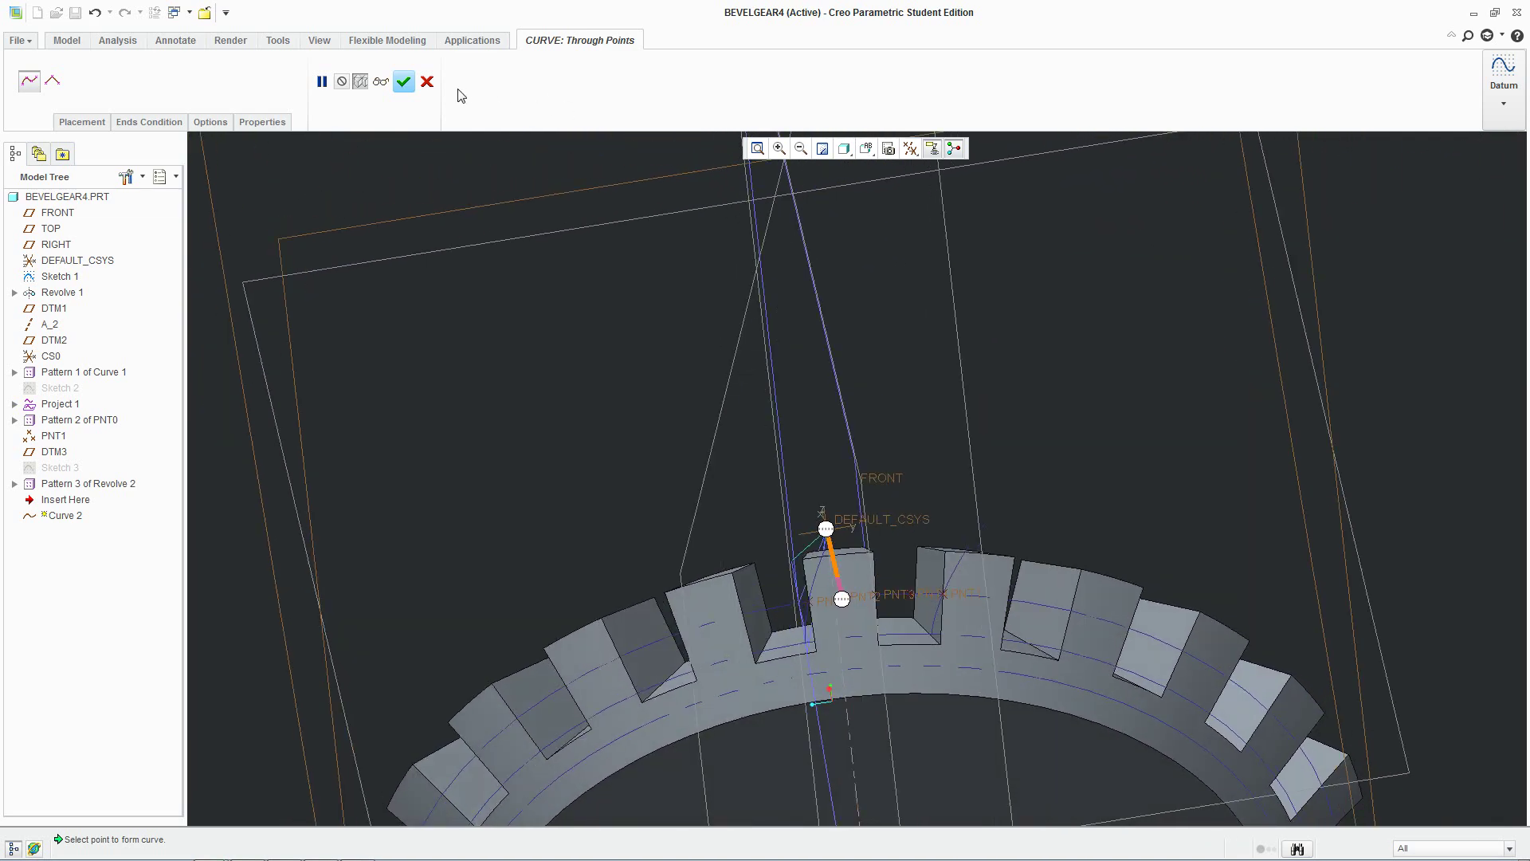
{"action": "left_click", "coordinate": [404, 81]}
{"action": "middle_click_drag", "start_coordinate": [673, 427], "coordinate": [728, 290]}
{"action": "left_click", "coordinate": [719, 228]}
Create a datum plane through point PNT2 and normal to the new curve.
{"action": "left_click", "coordinate": [247, 75]}
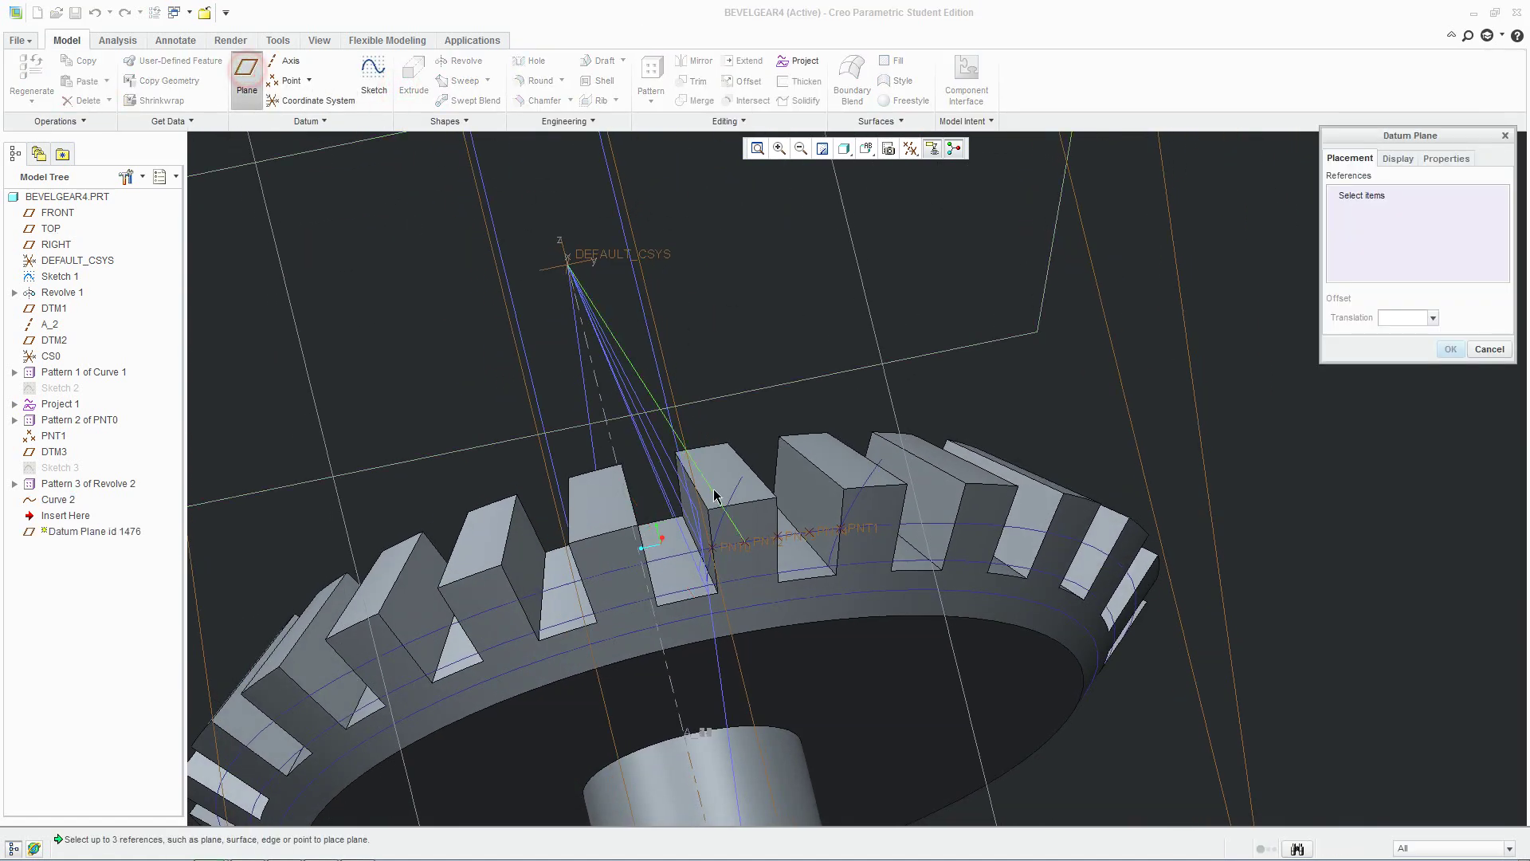
{"action": "scroll", "coordinate": [749, 549], "scroll_direction": "down", "scroll_amount": 4}
{"action": "left_click", "coordinate": [746, 564]}
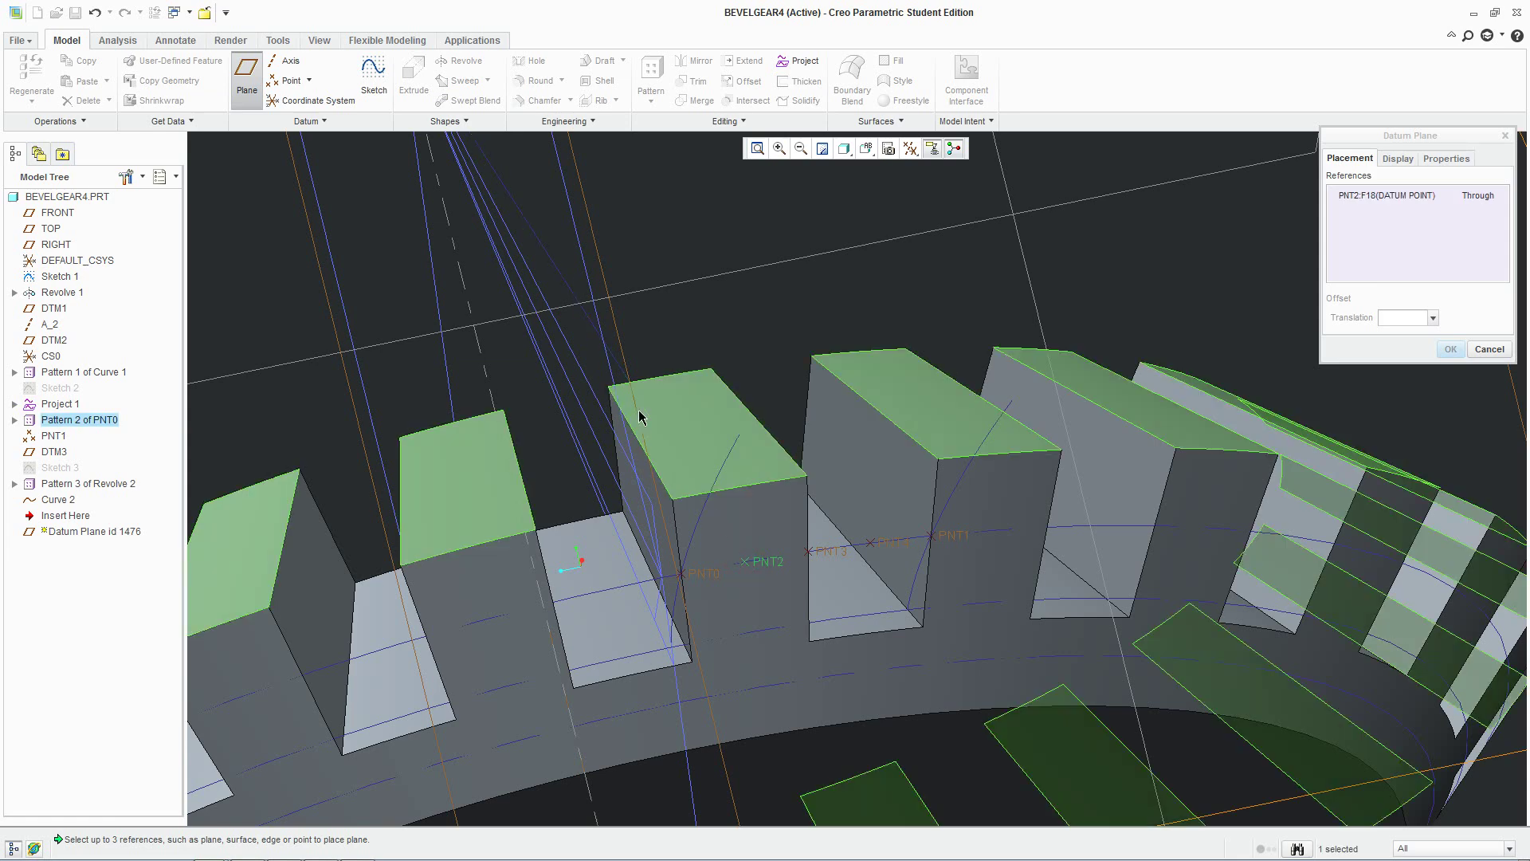
{"action": "middle_click_drag", "start_coordinate": [693, 431], "coordinate": [690, 404]}
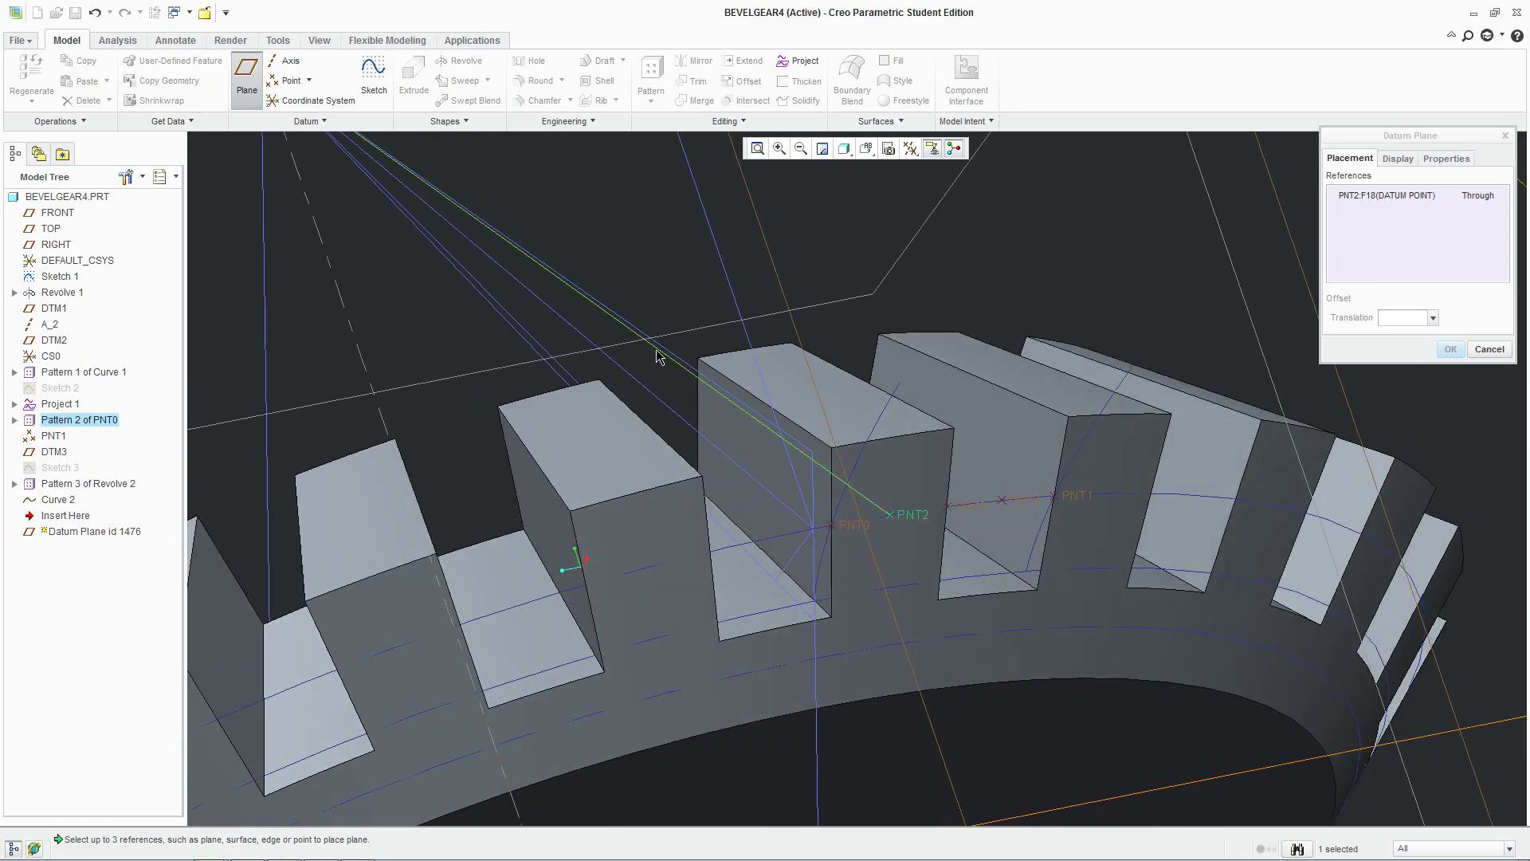
{"action": "middle_click_drag", "start_coordinate": [768, 505], "coordinate": [600, 319]}
{"action": "left_click", "coordinate": [579, 295], "text": "ctrl"}
{"action": "scroll", "coordinate": [727, 343], "scroll_direction": "down", "scroll_amount": 5}
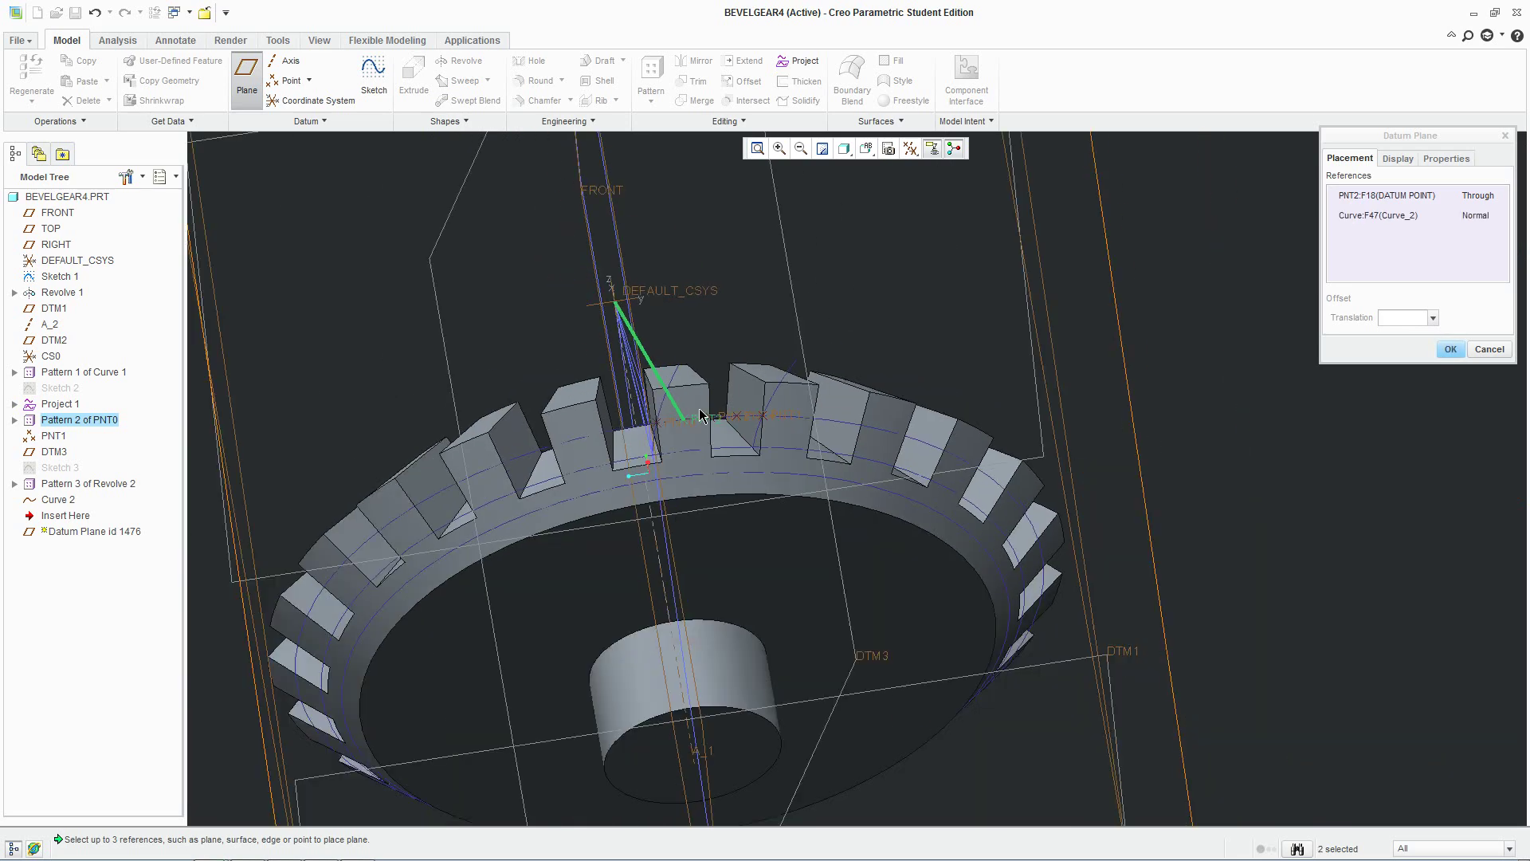
{"action": "middle_click_drag", "start_coordinate": [728, 343], "coordinate": [936, 253]}
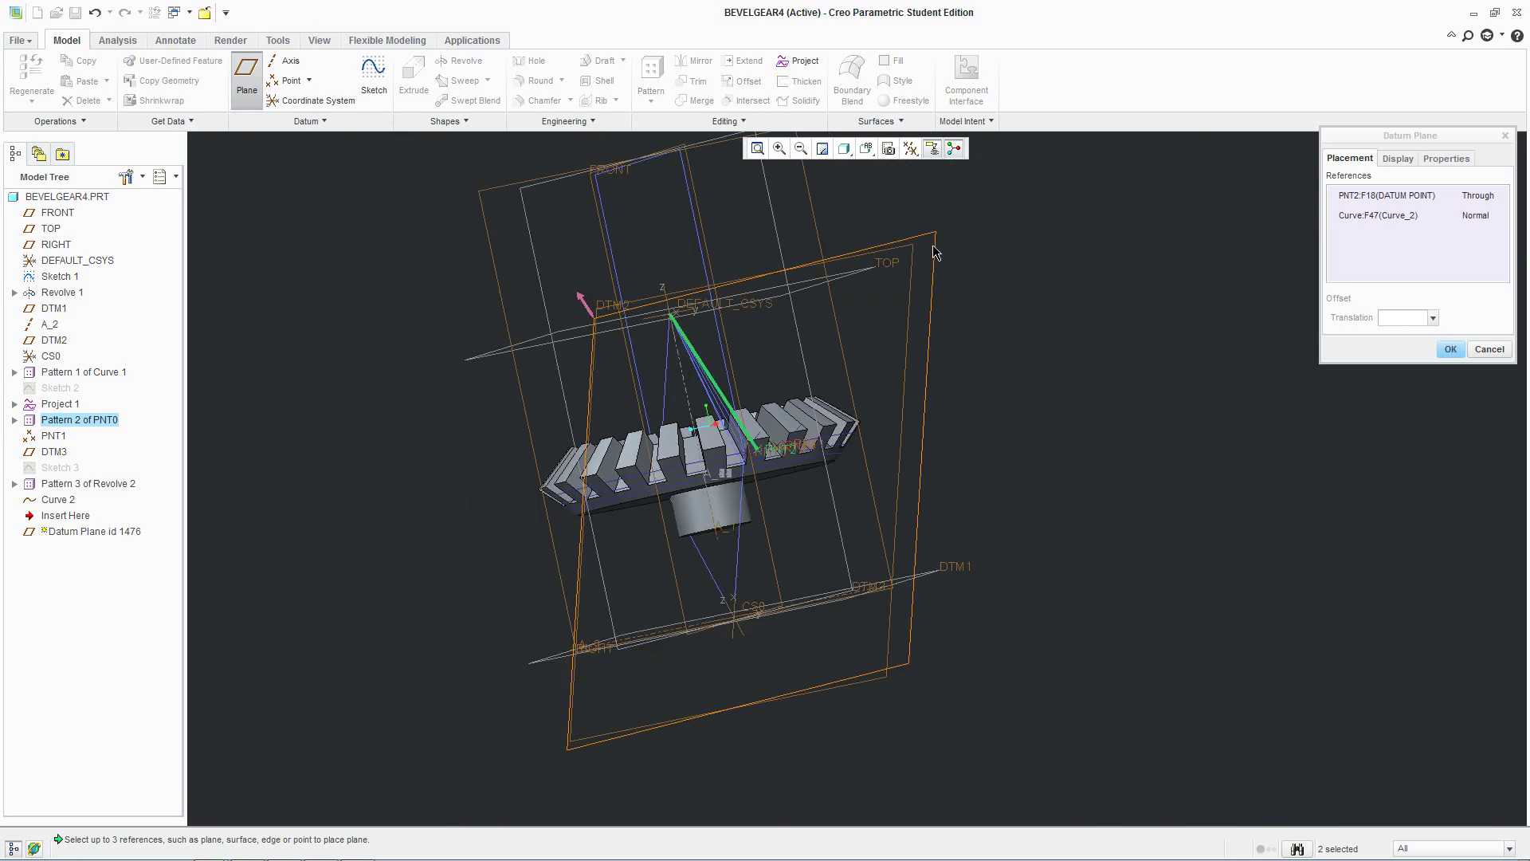
{"action": "left_click", "coordinate": [1449, 351]}
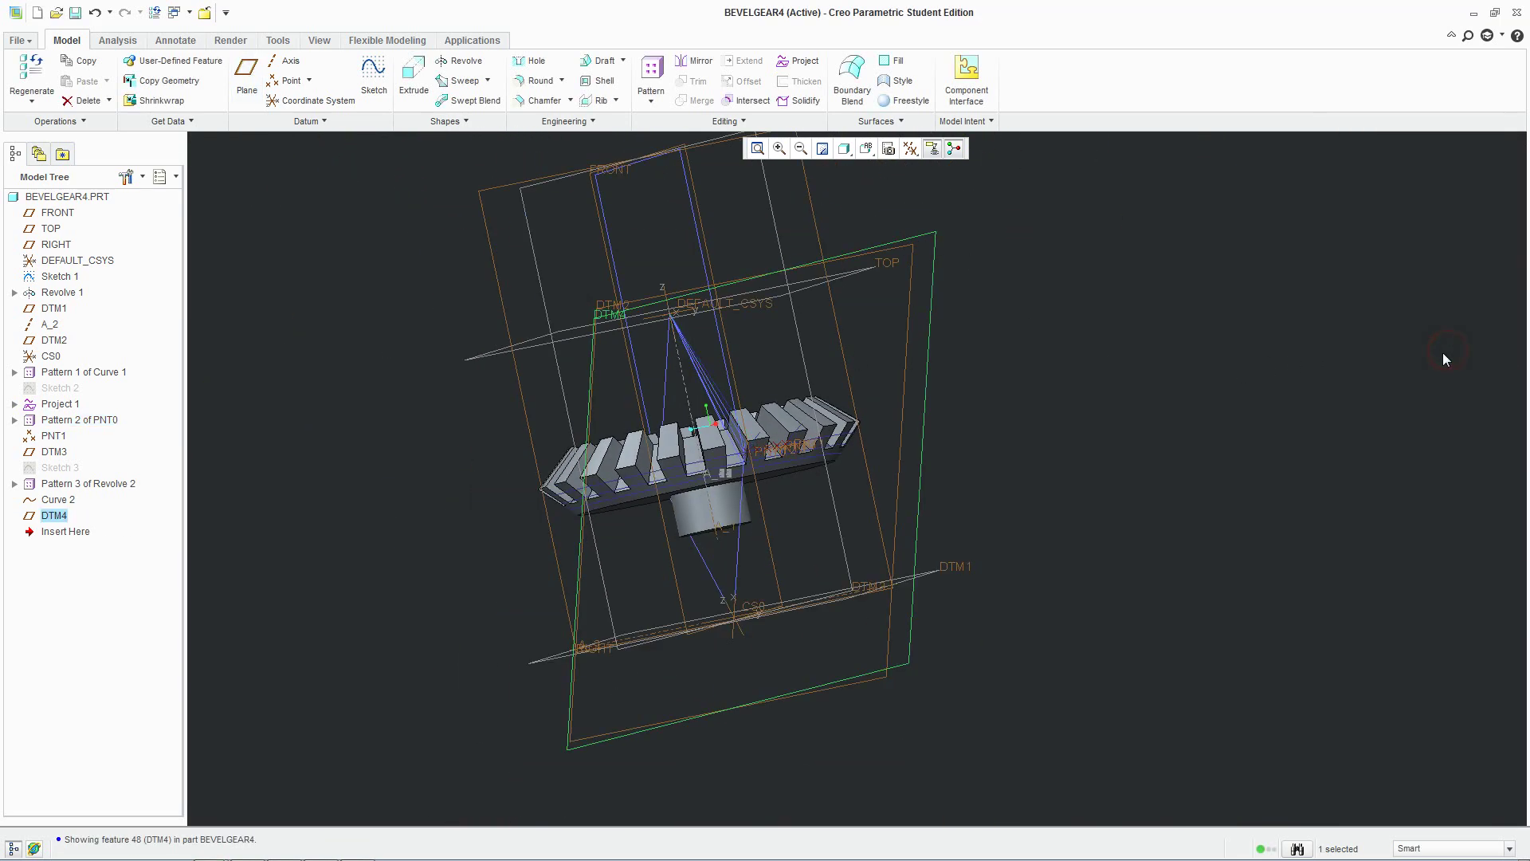
Start a sketch on datum plane DTM4 and orient the view parallel to the sketching plane.
{"action": "middle_click_drag", "start_coordinate": [929, 547], "coordinate": [792, 485]}
{"action": "scroll", "coordinate": [730, 485], "scroll_direction": "up", "scroll_amount": 3}
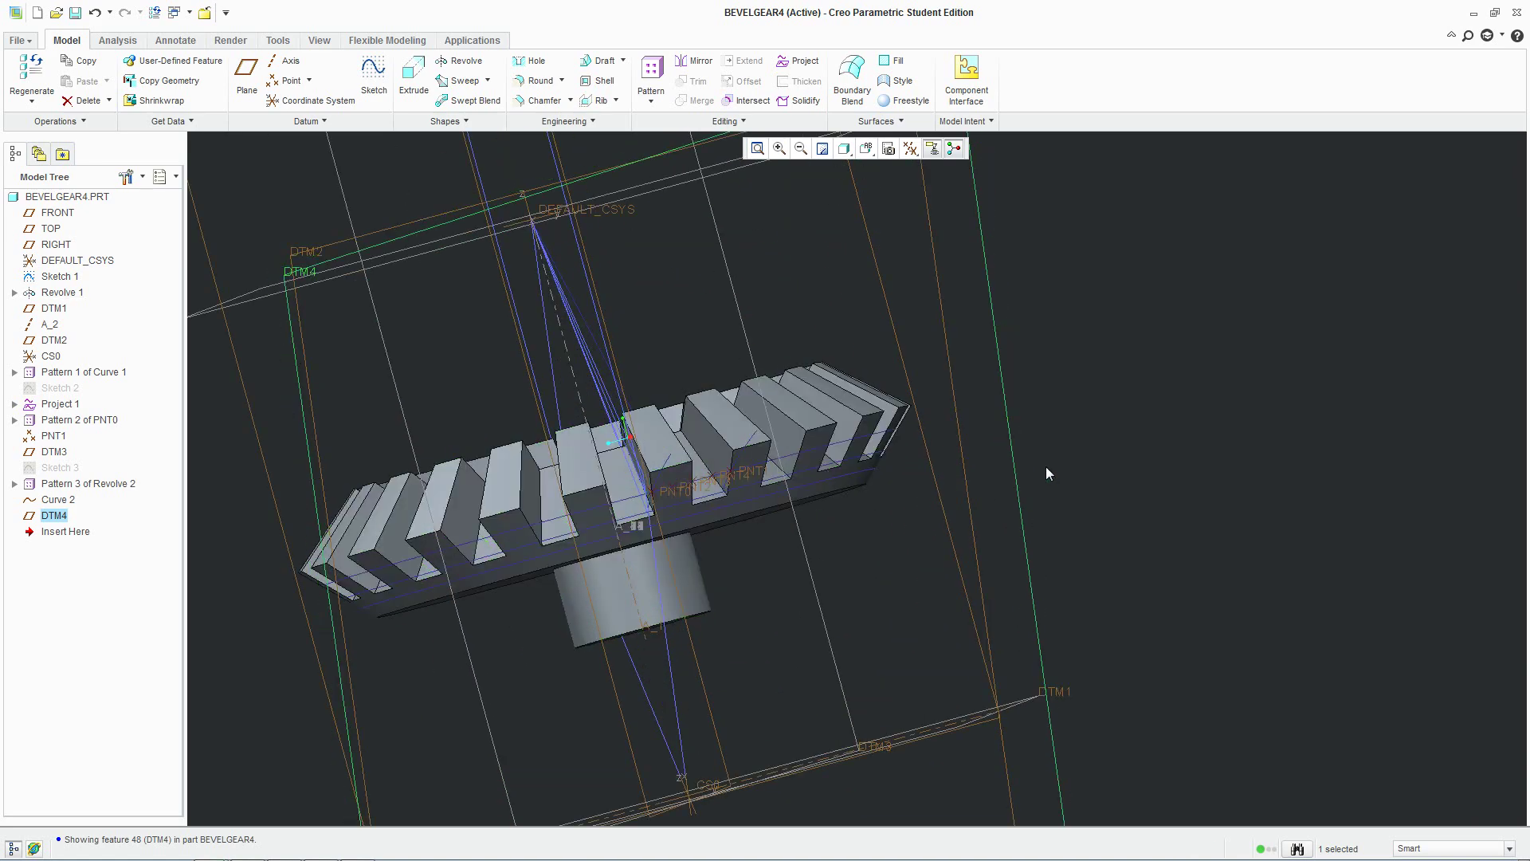
{"action": "scroll", "coordinate": [1042, 467], "scroll_direction": "up", "scroll_amount": 1}
{"action": "scroll", "coordinate": [1043, 467], "scroll_direction": "down", "scroll_amount": 2}
{"action": "middle_click_drag", "start_coordinate": [1042, 466], "coordinate": [1096, 375]}
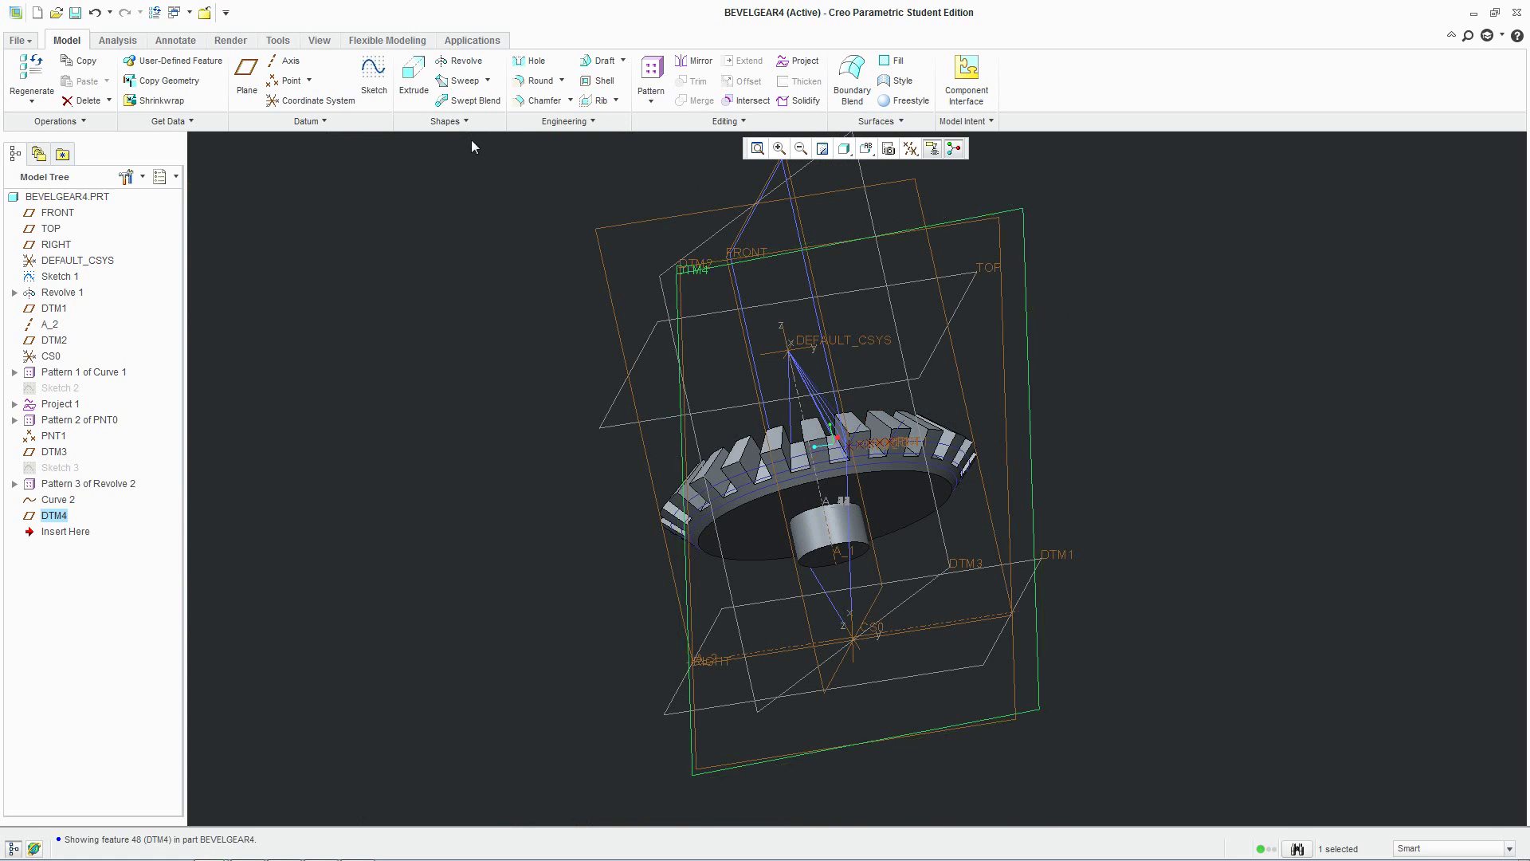
{"action": "left_click", "coordinate": [371, 88]}
{"action": "mouse_move", "coordinate": [1042, 278]}
{"action": "middle_mouse_down"}
{"action": "mouse_move", "coordinate": [1082, 454]}
{"action": "mouse_move", "coordinate": [1102, 462]}
{"action": "middle_mouse_up"}
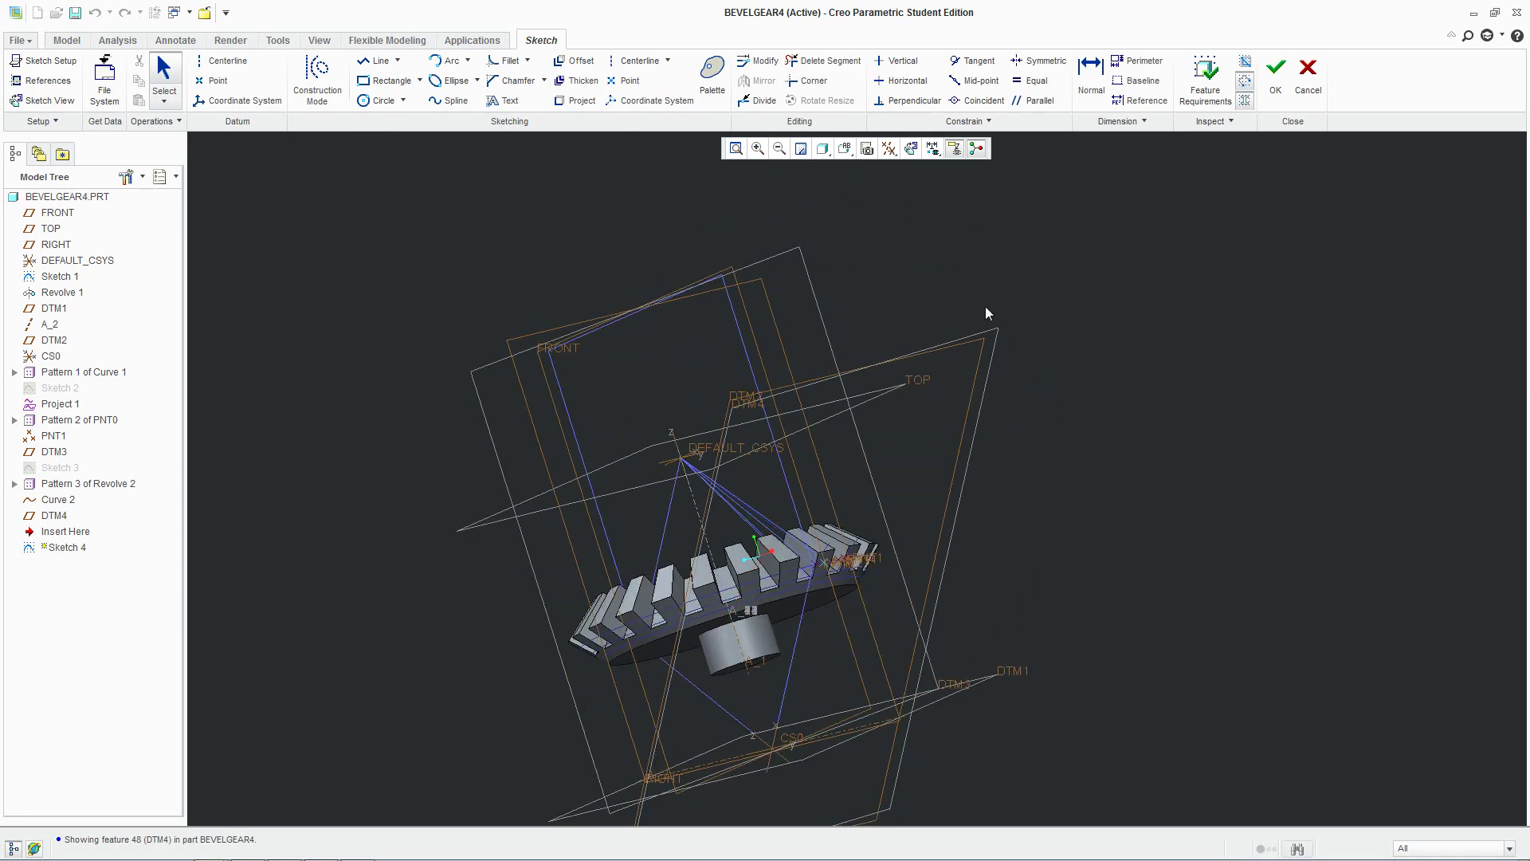
{"action": "left_click", "coordinate": [907, 153]}
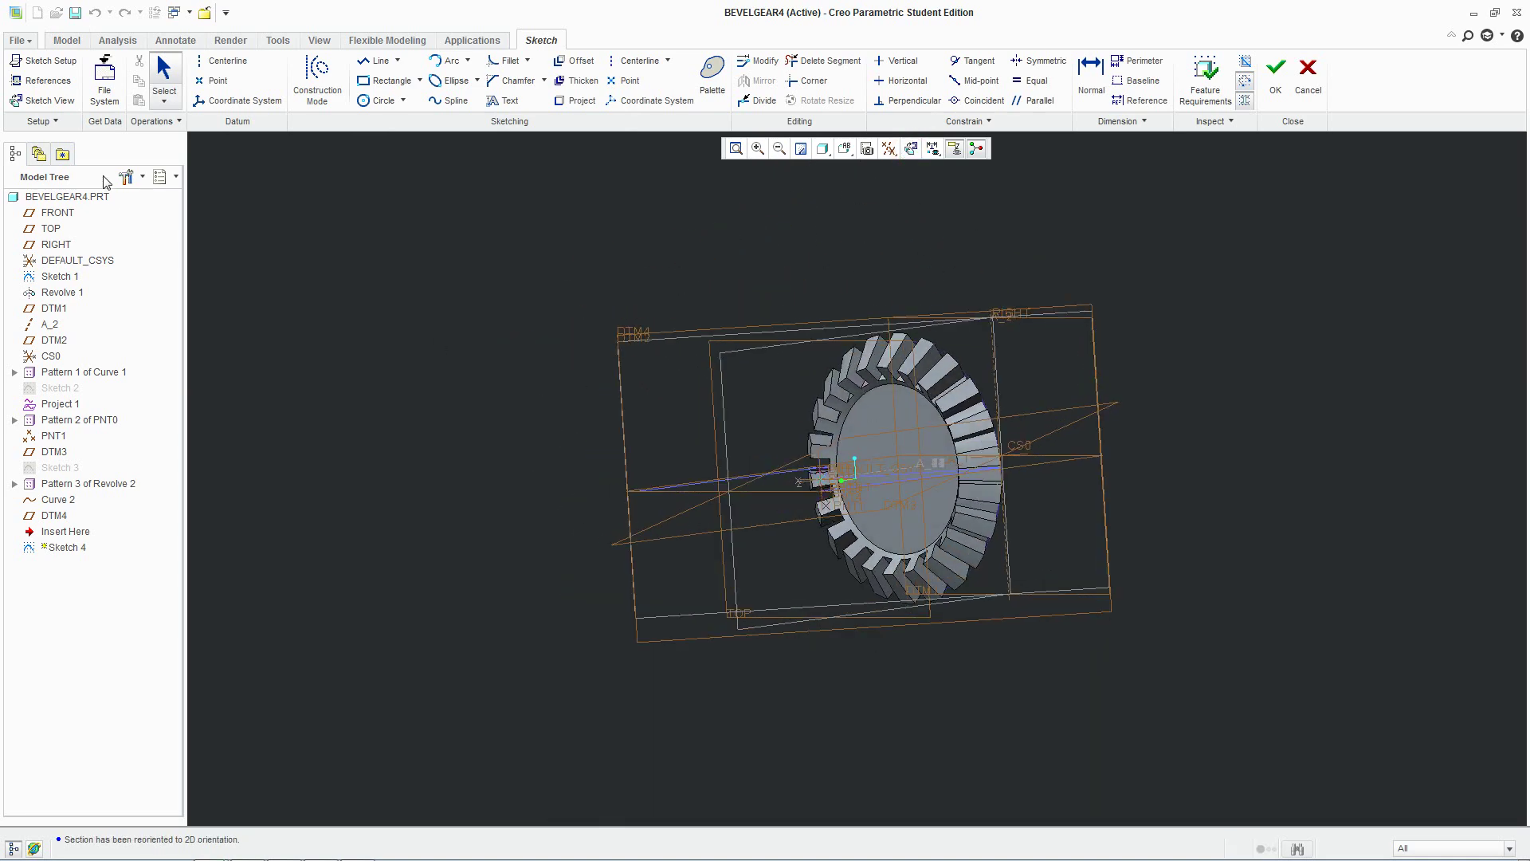
Flip the sketching plane of the sketch on DTM4 to view the gear from the opposite side.
{"action": "left_click", "coordinate": [61, 124]}
{"action": "mouse_move", "coordinate": [88, 141]}
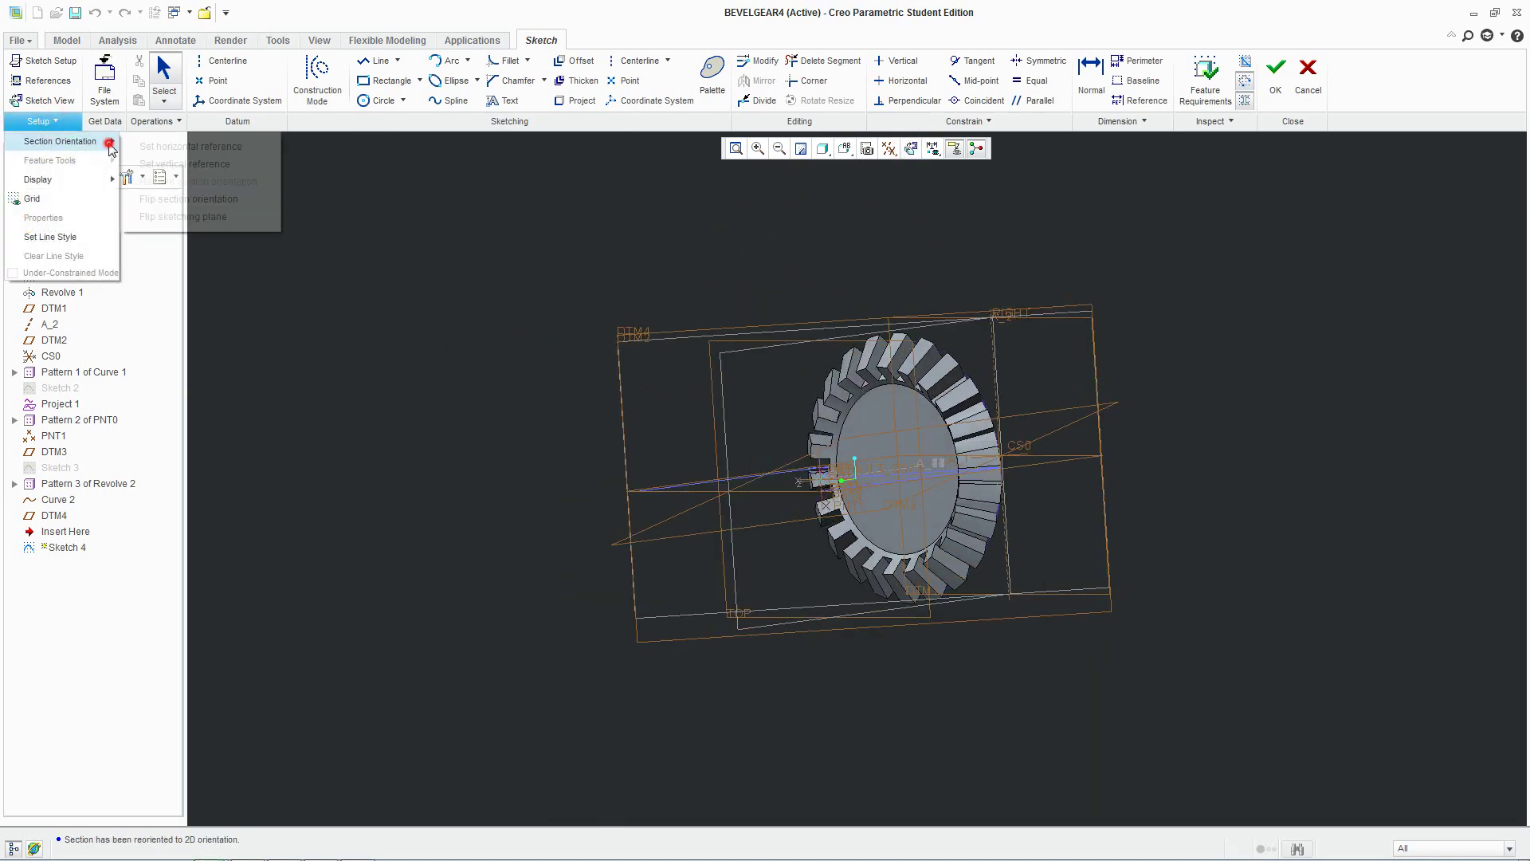
{"action": "left_click", "coordinate": [169, 222]}
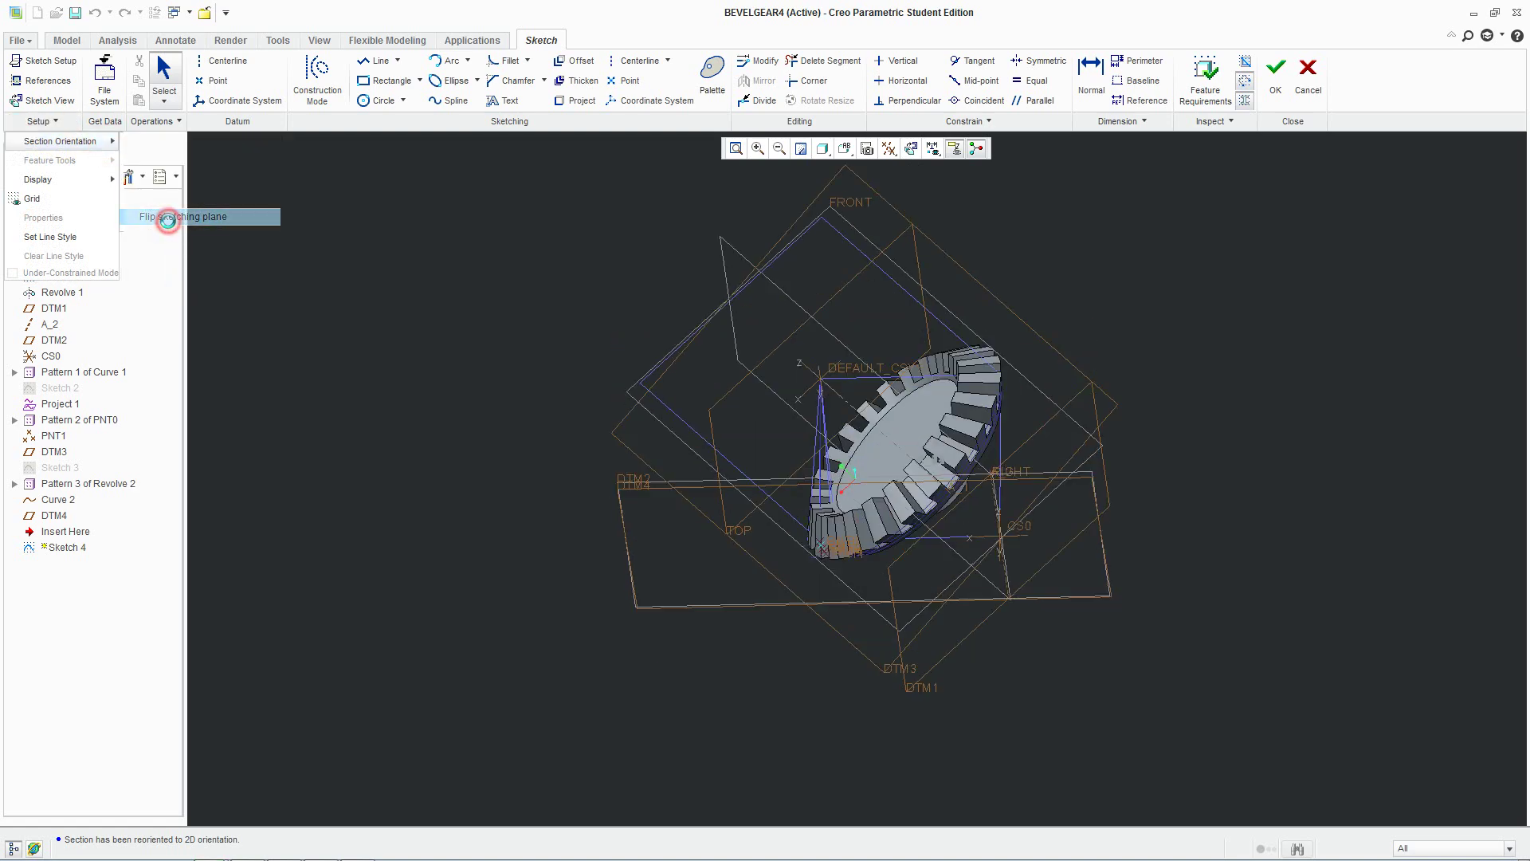
Project the existing flank curve through PNT0 beside the tooth into the sketch as a single edge.
{"action": "scroll", "coordinate": [895, 510], "scroll_direction": "down", "scroll_amount": 5}
{"action": "scroll", "coordinate": [593, 301], "scroll_direction": "down", "scroll_amount": 6}
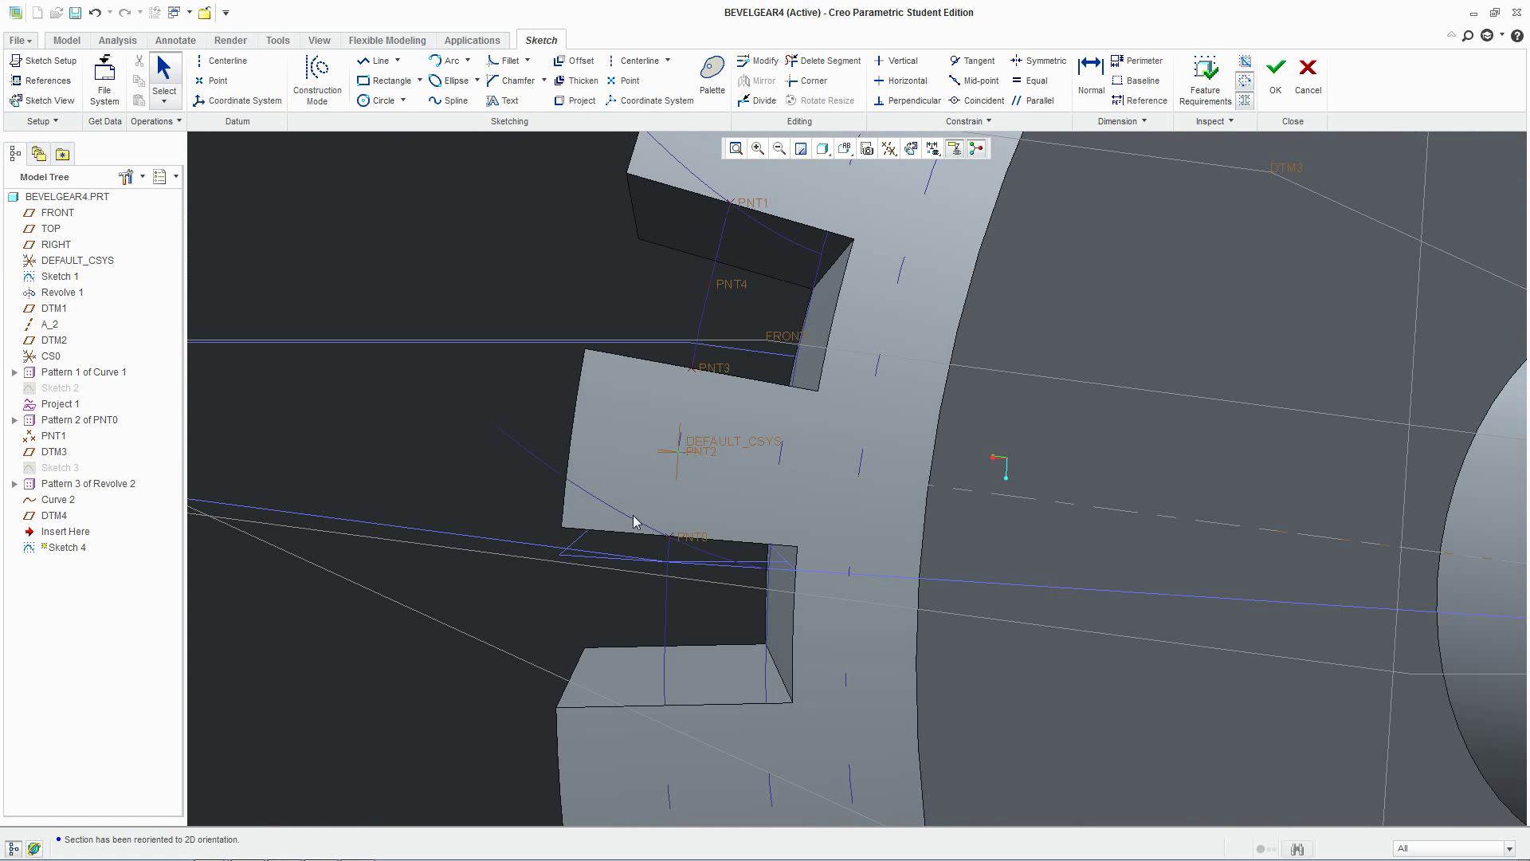
{"action": "left_click", "coordinate": [575, 100]}
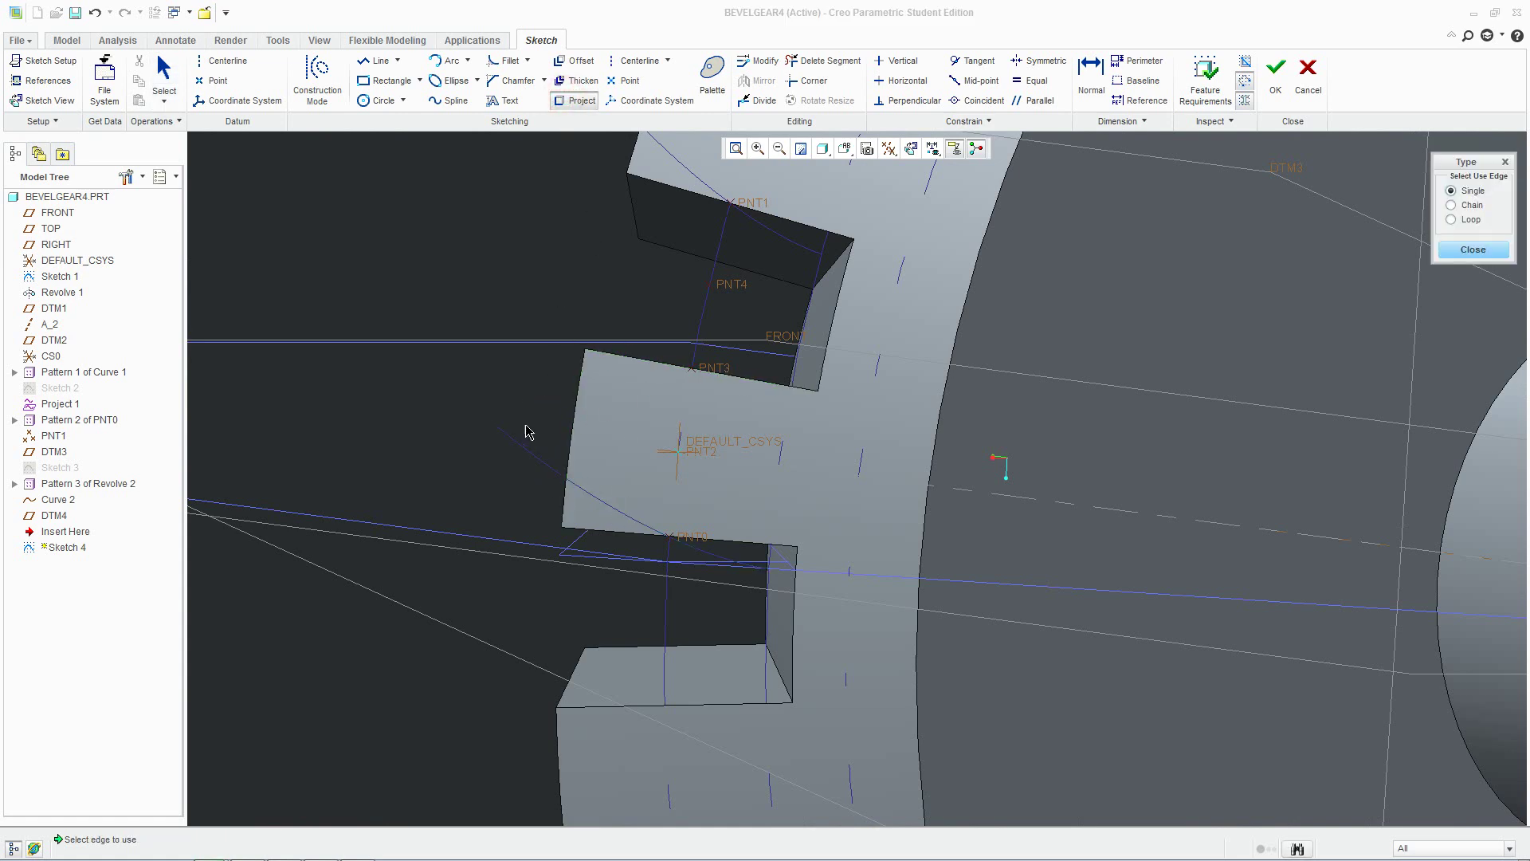
{"action": "scroll", "coordinate": [666, 491], "scroll_direction": "up", "scroll_amount": 2}
{"action": "left_click", "coordinate": [581, 468]}
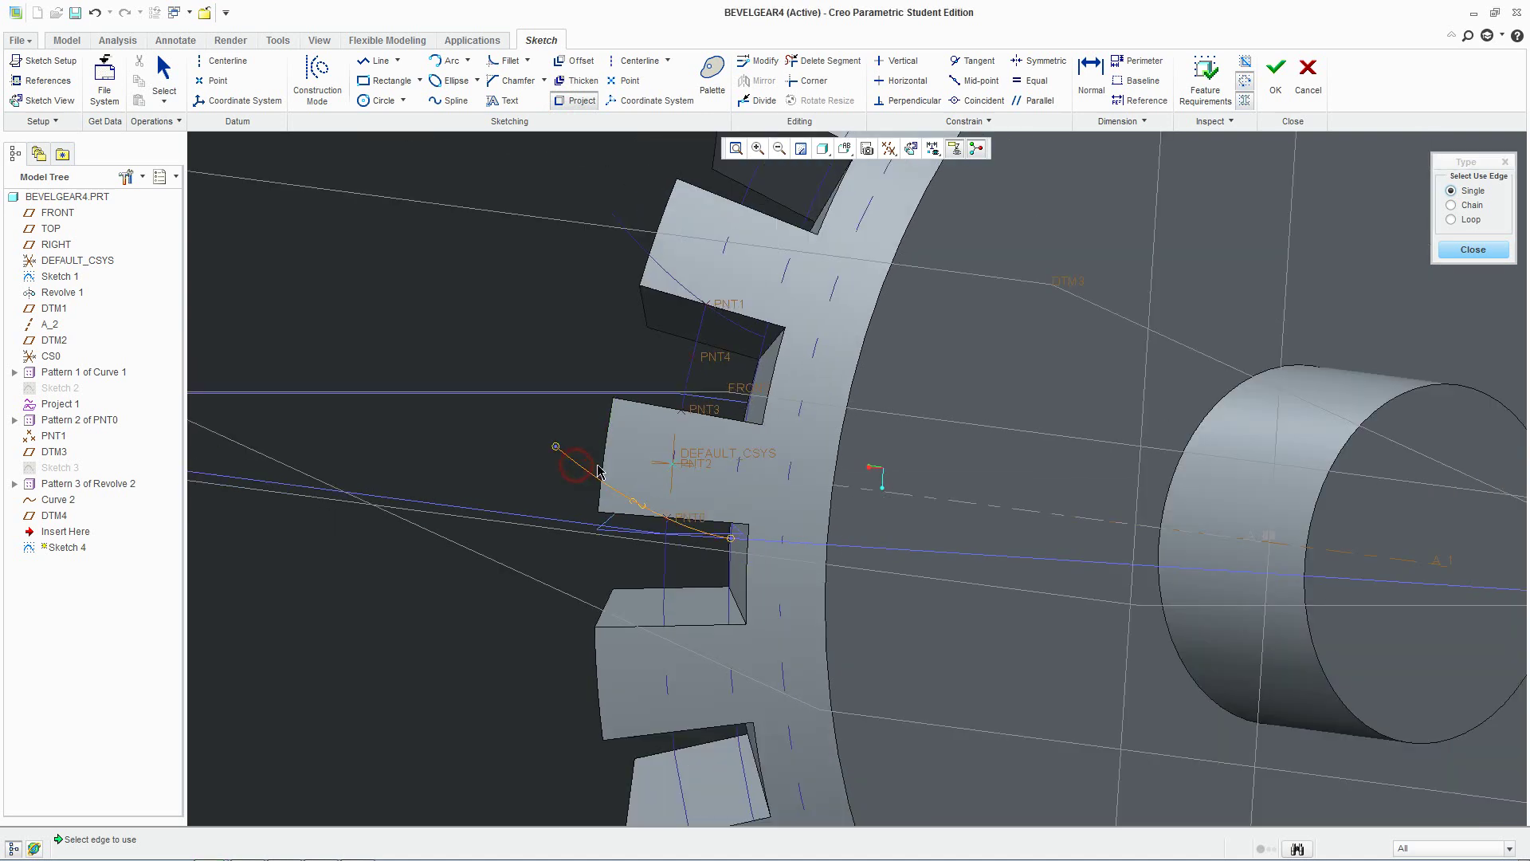
{"action": "scroll", "coordinate": [601, 472], "scroll_direction": "up", "scroll_amount": 2}
{"action": "left_click", "coordinate": [160, 80]}
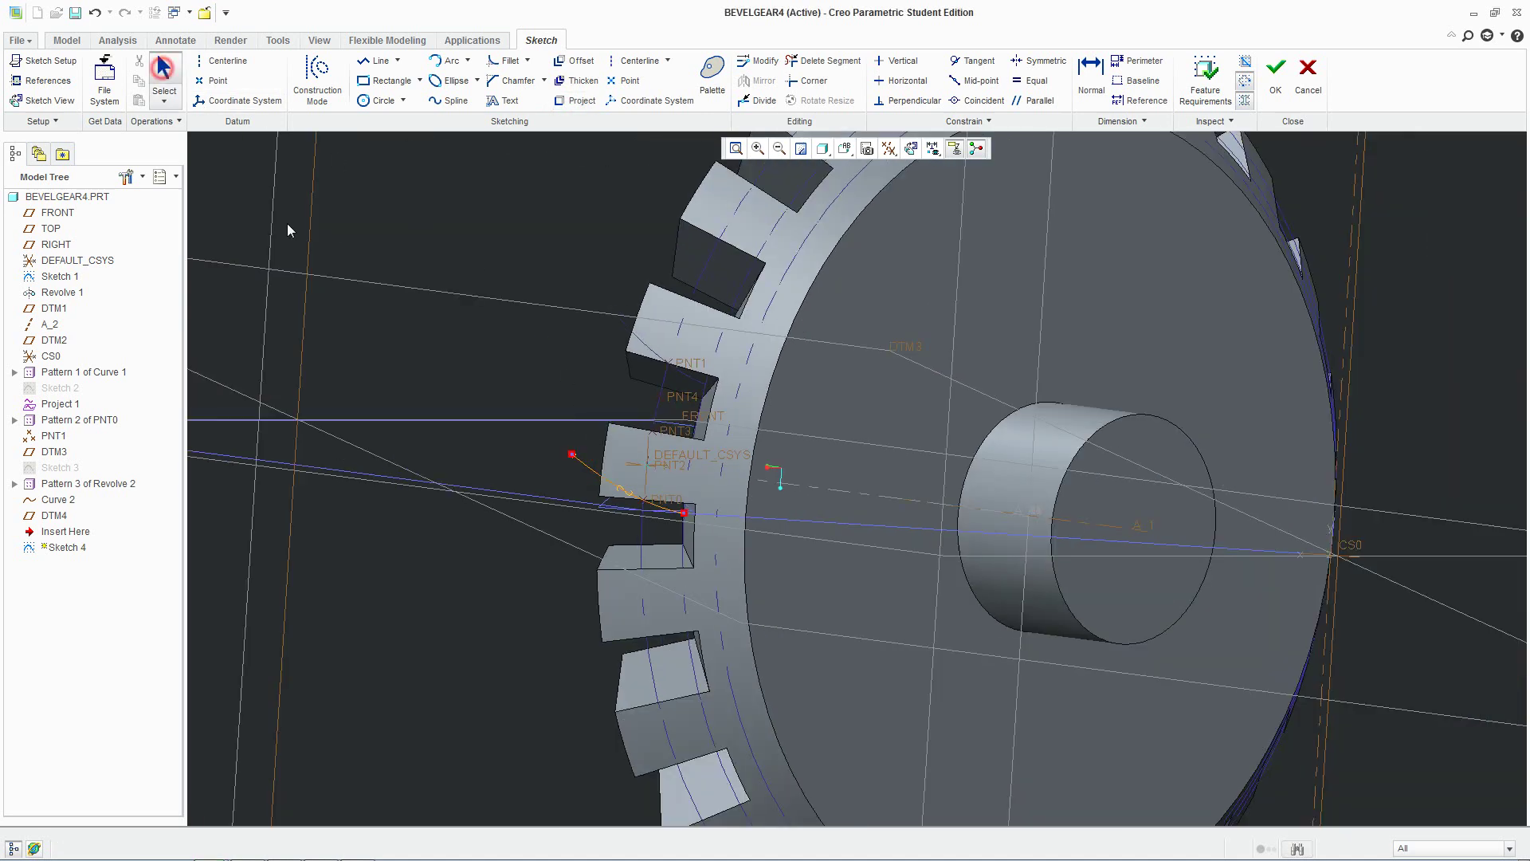
Add the gear axis A_1 as a sketch reference.
{"action": "left_click", "coordinate": [588, 470]}
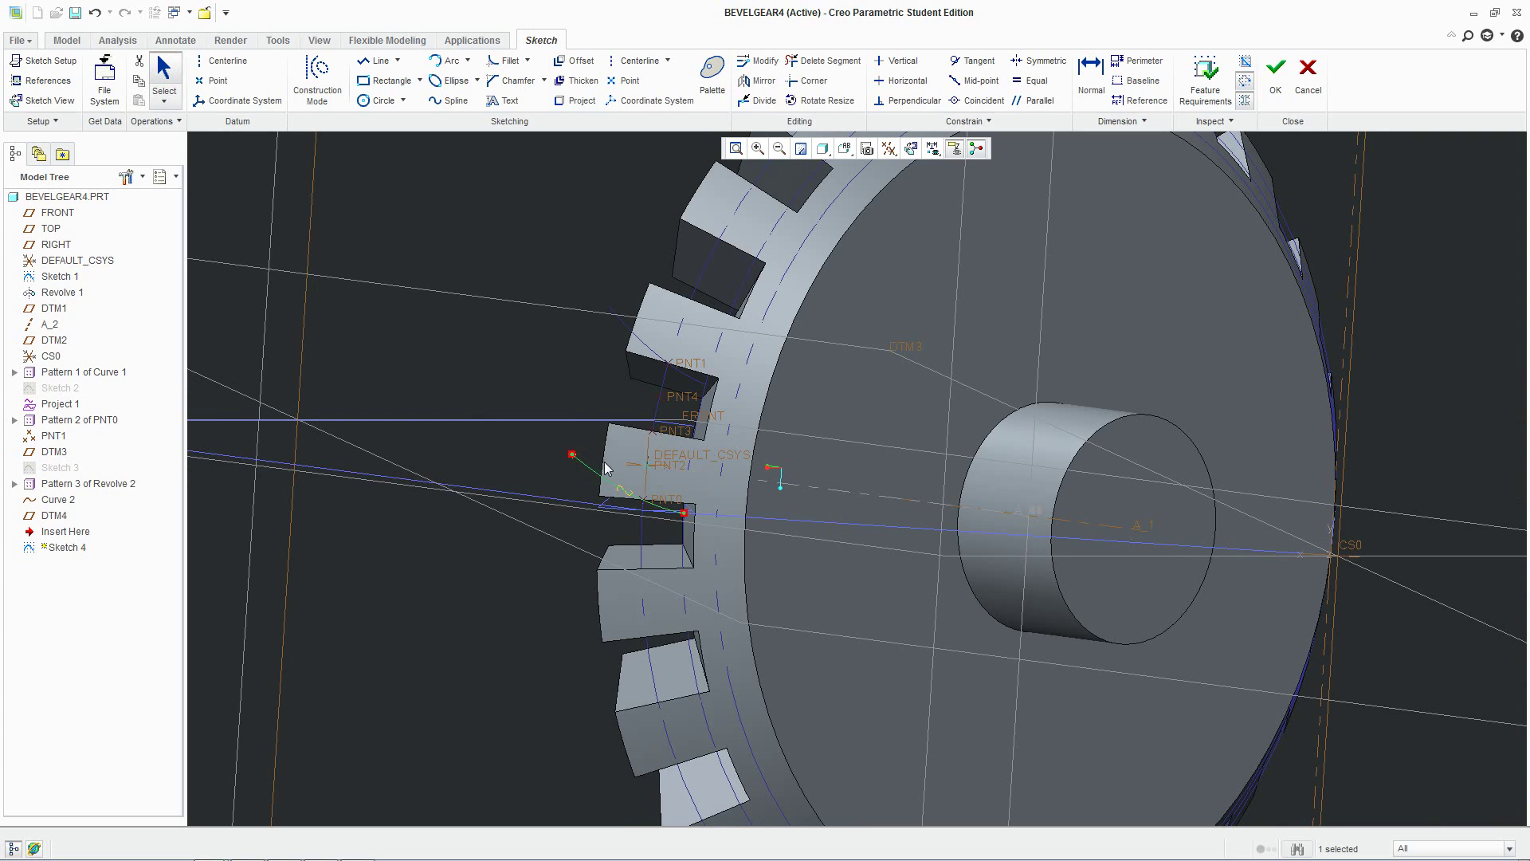
{"action": "scroll", "coordinate": [647, 472], "scroll_direction": "down", "scroll_amount": 2}
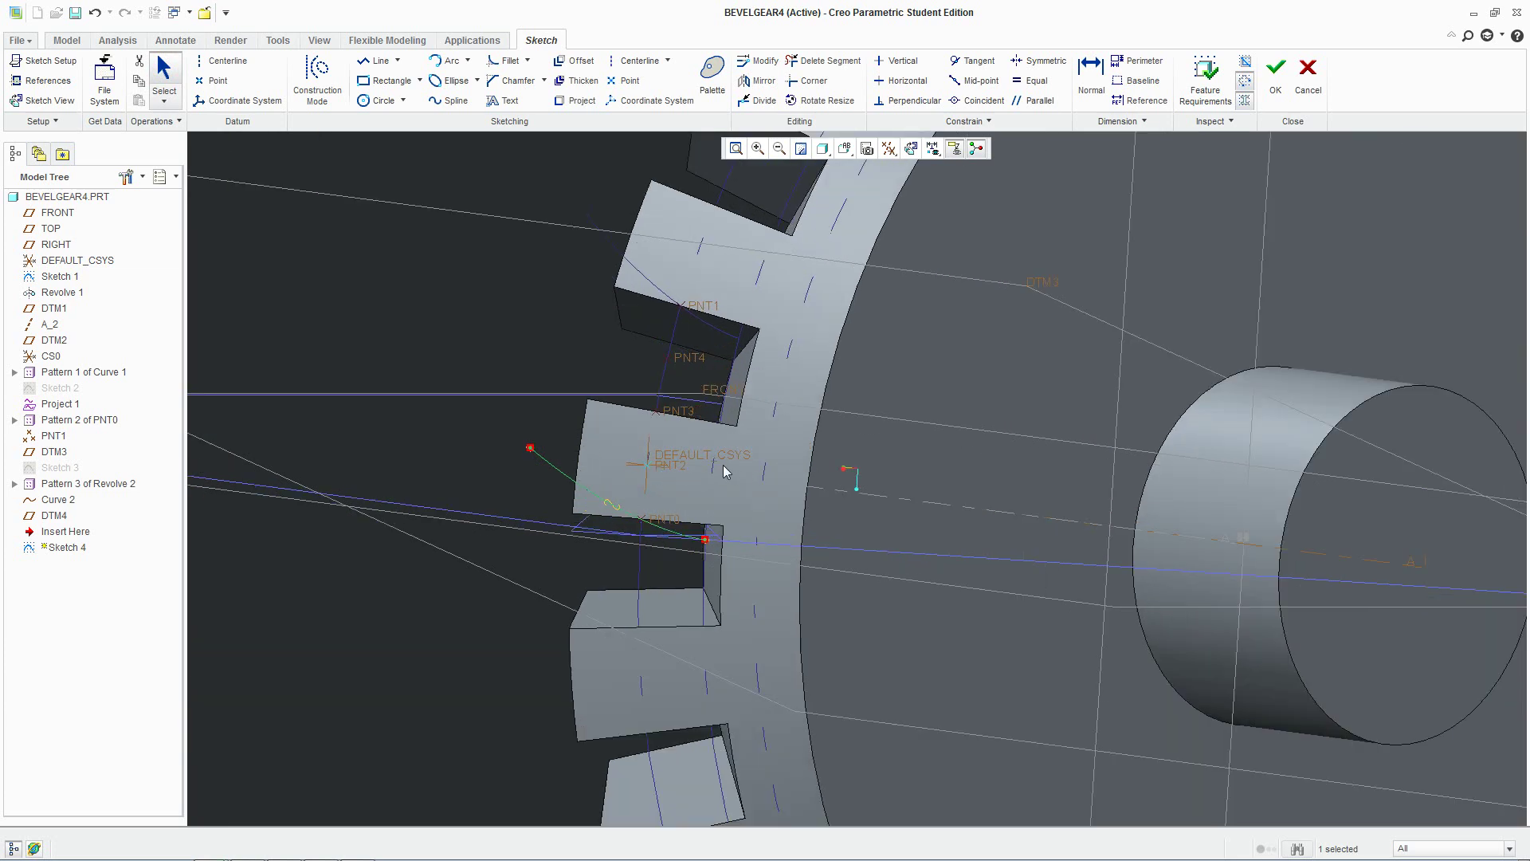
{"action": "scroll", "coordinate": [1021, 514], "scroll_direction": "up", "scroll_amount": 3}
{"action": "scroll", "coordinate": [1031, 529], "scroll_direction": "down", "scroll_amount": 1}
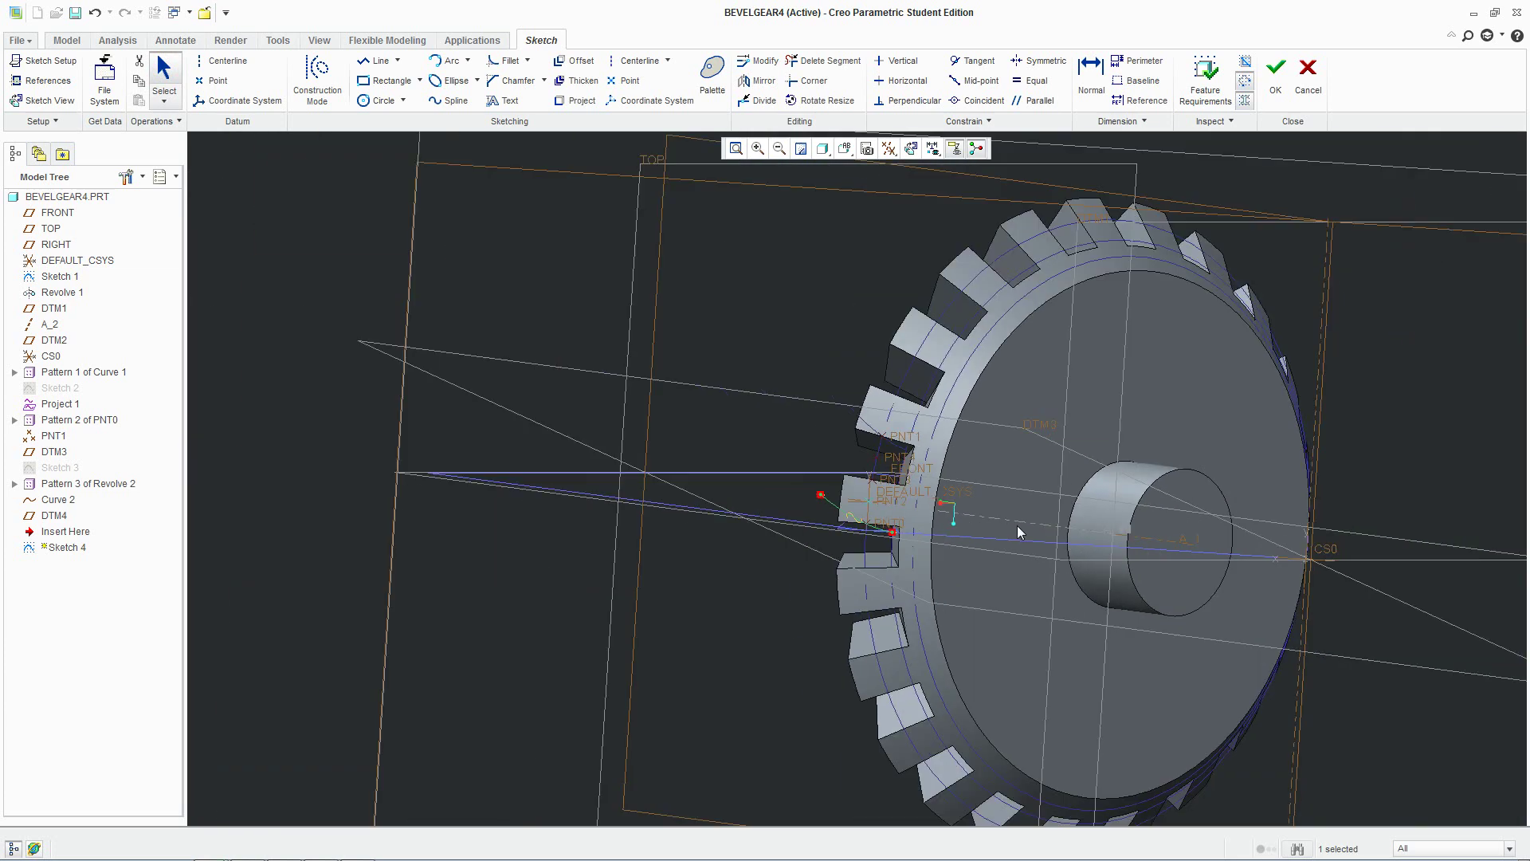
{"action": "scroll", "coordinate": [852, 496], "scroll_direction": "down", "scroll_amount": 2}
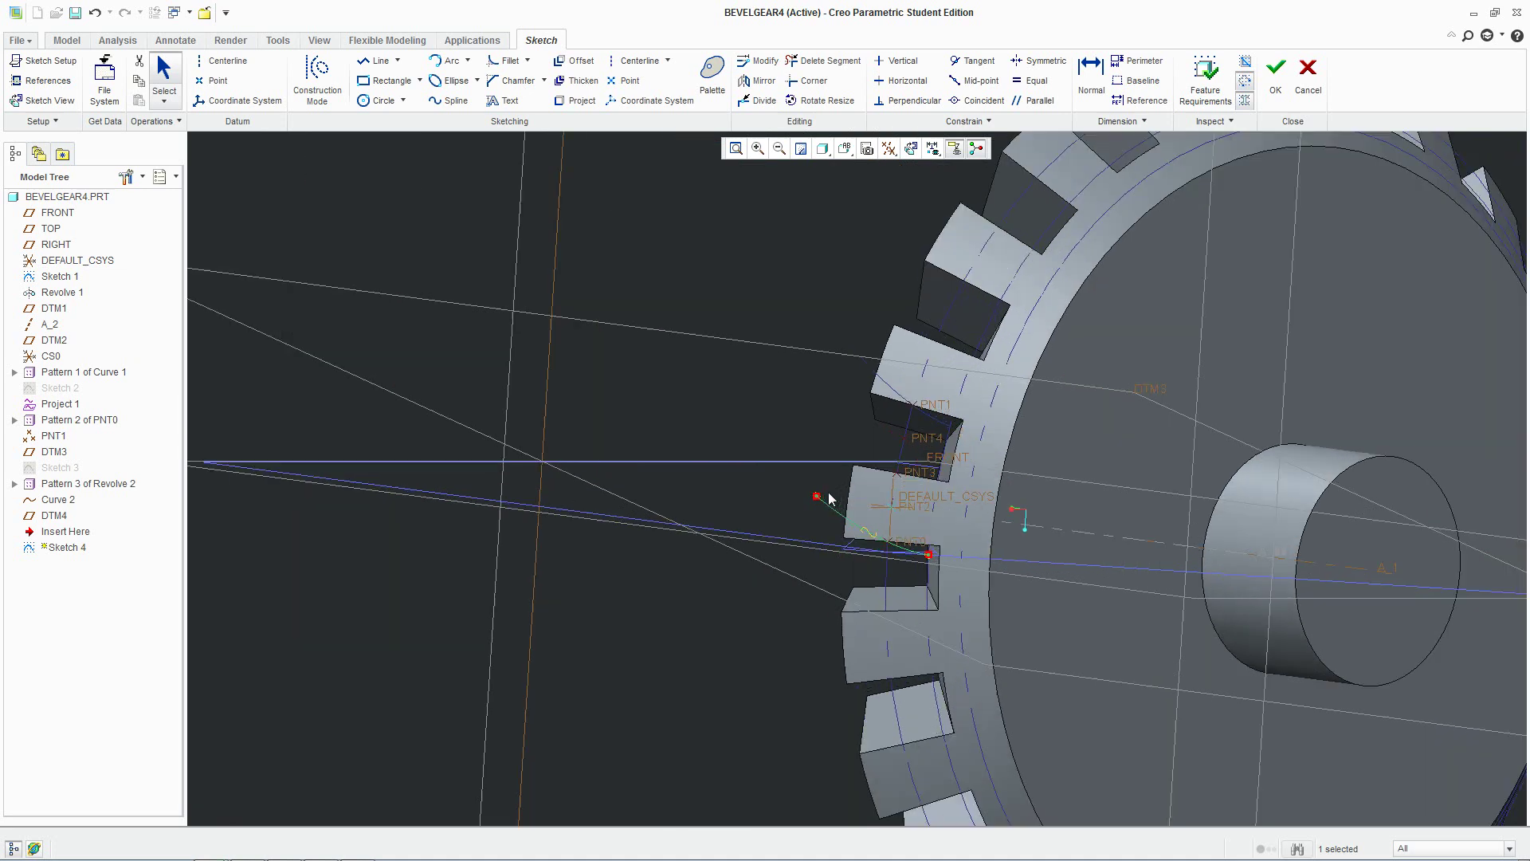
{"action": "scroll", "coordinate": [964, 500], "scroll_direction": "down", "scroll_amount": 2}
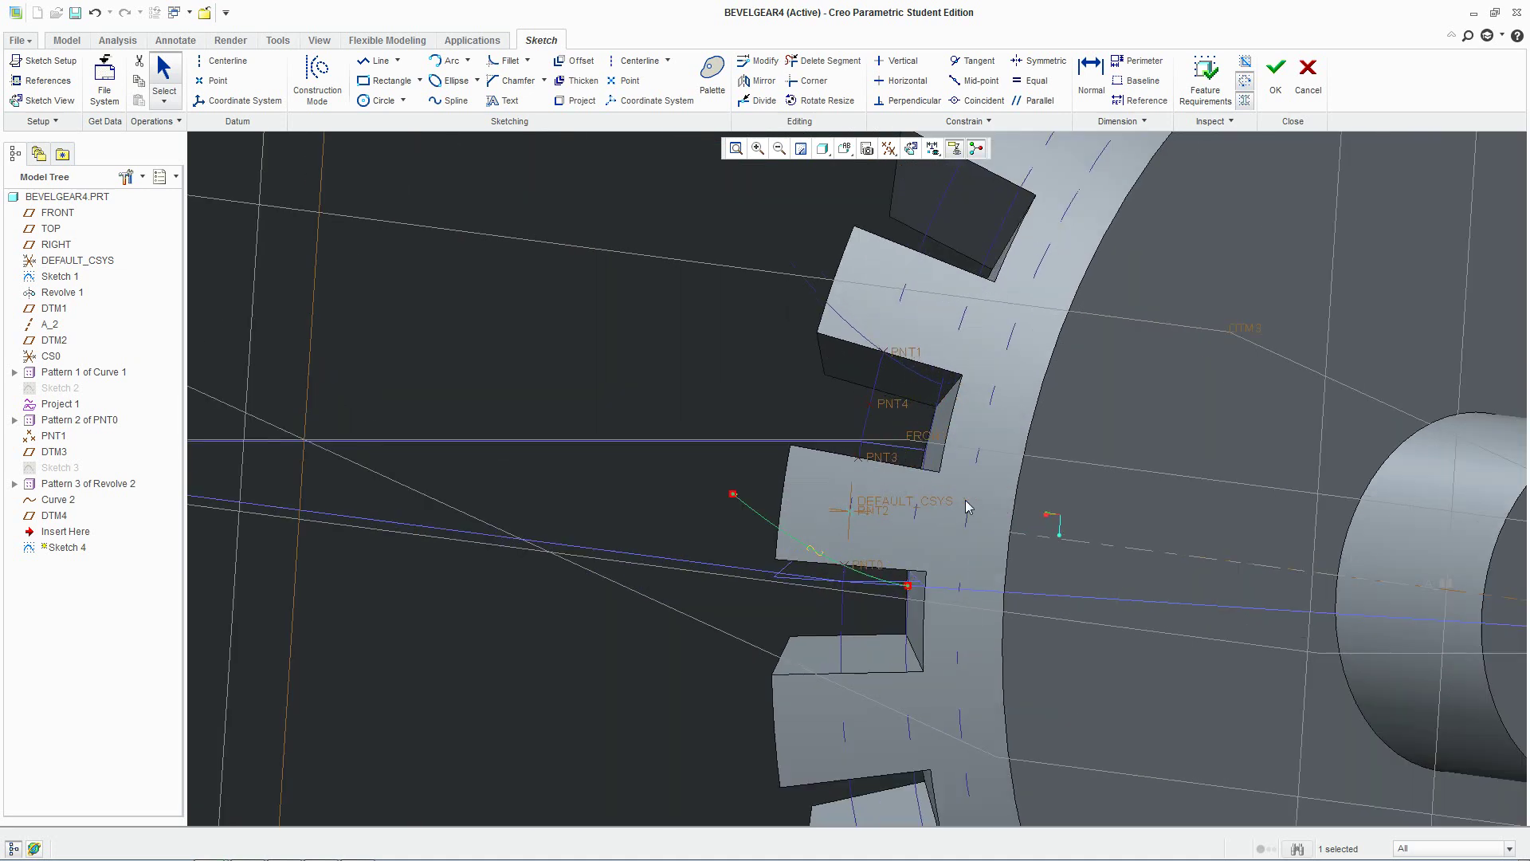
{"action": "left_click", "coordinate": [48, 81]}
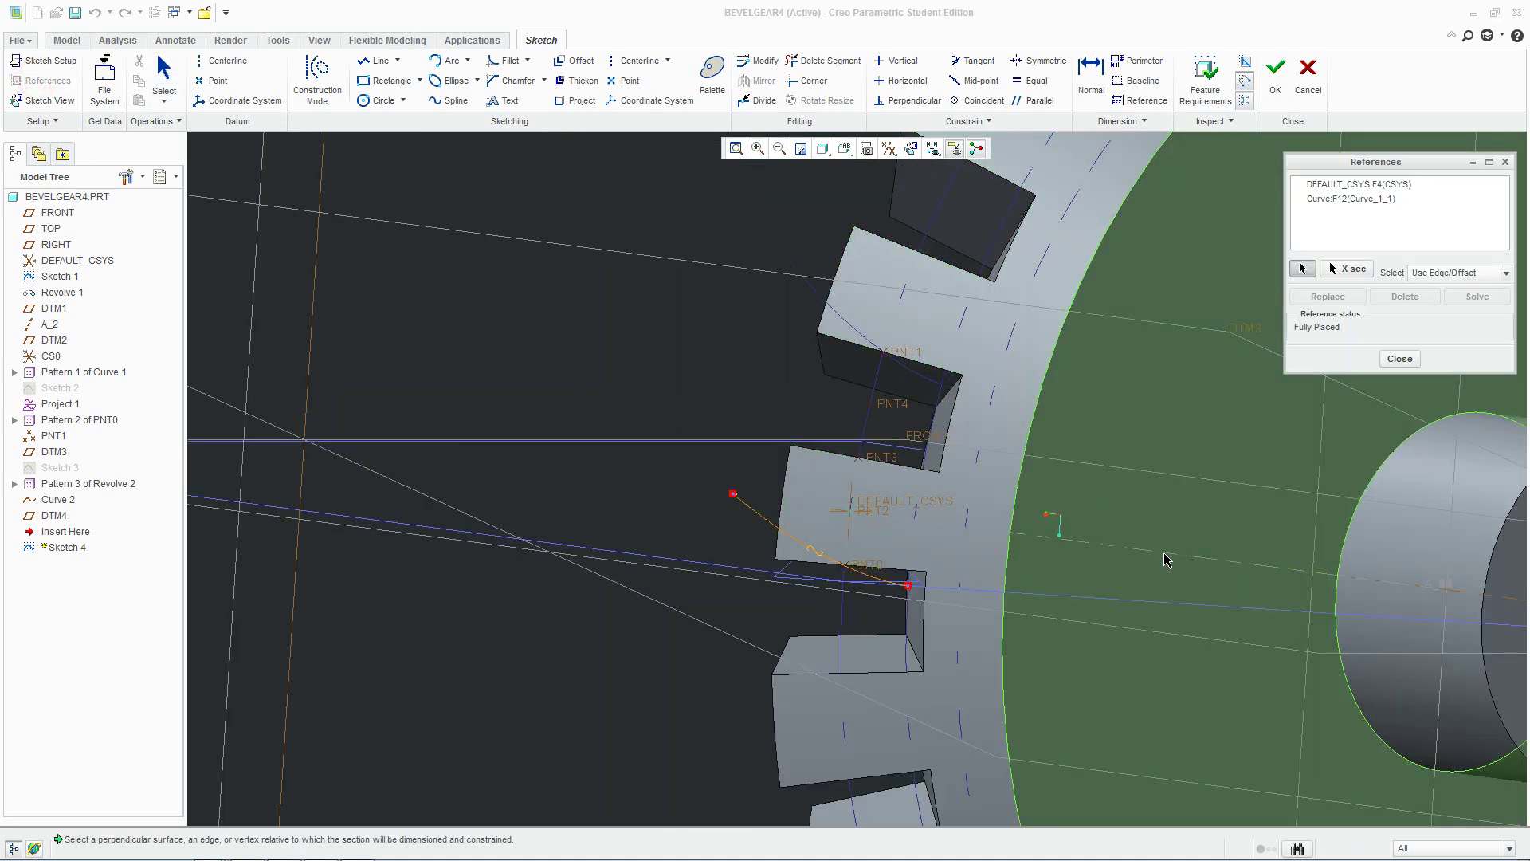
{"action": "scroll", "coordinate": [1166, 560], "scroll_direction": "up", "scroll_amount": 2}
{"action": "left_click", "coordinate": [1087, 579]}
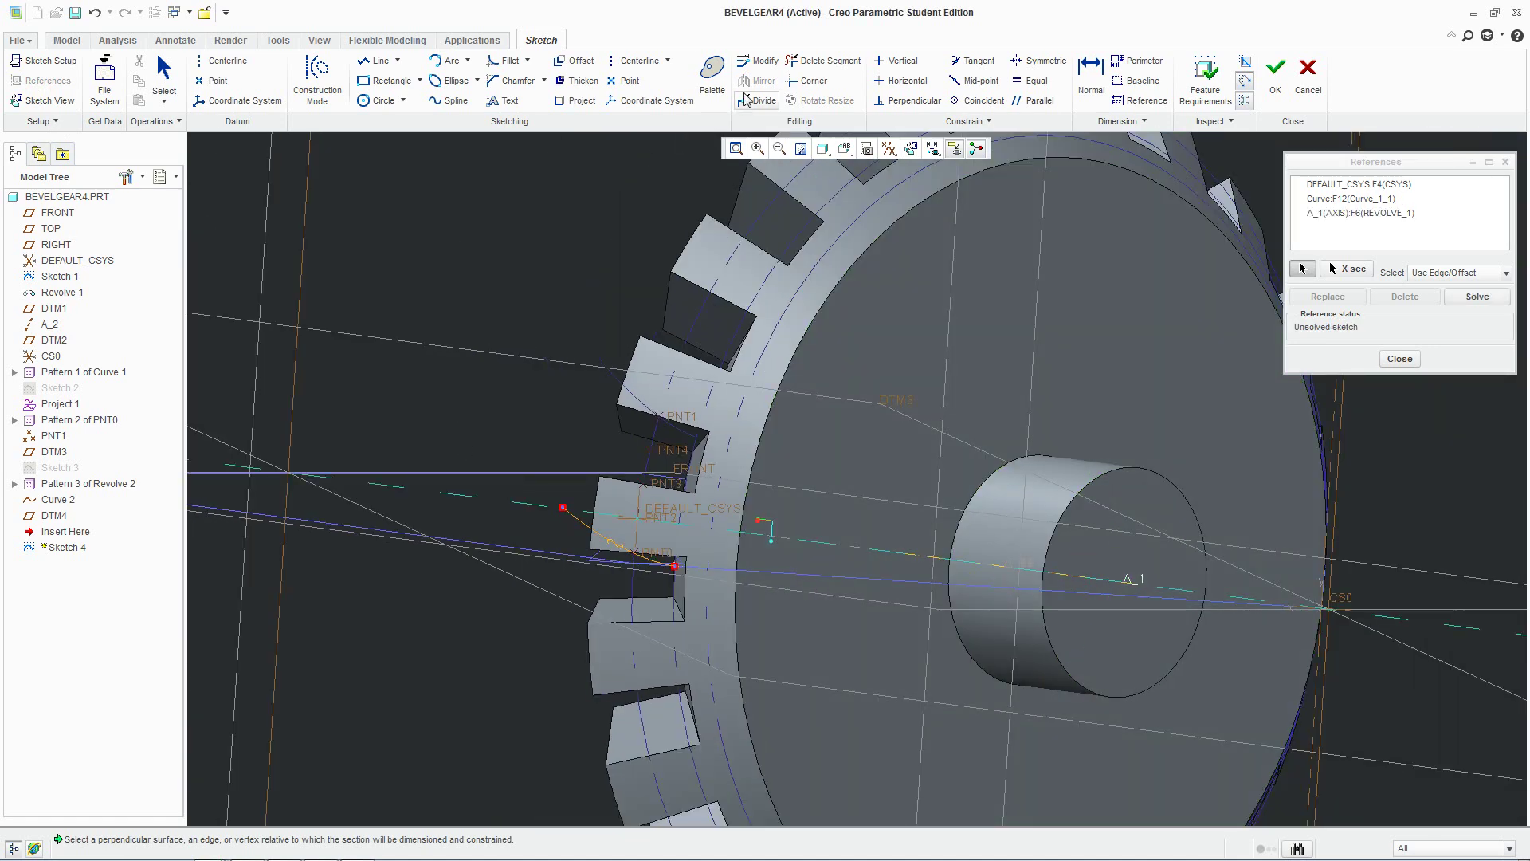
{"action": "left_click", "coordinate": [1399, 358]}
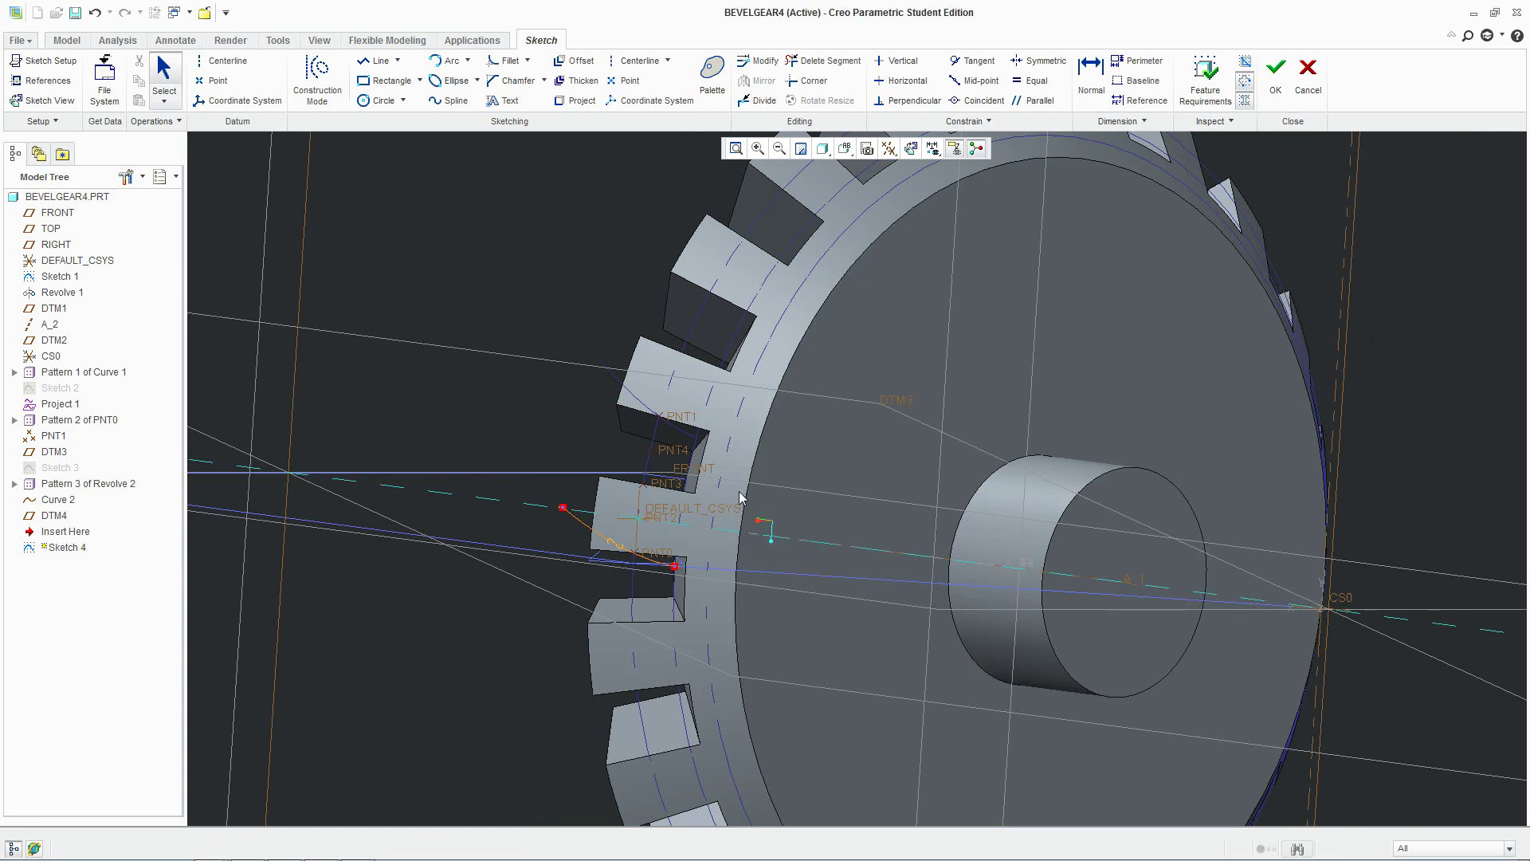
{"action": "left_click", "coordinate": [585, 535]}
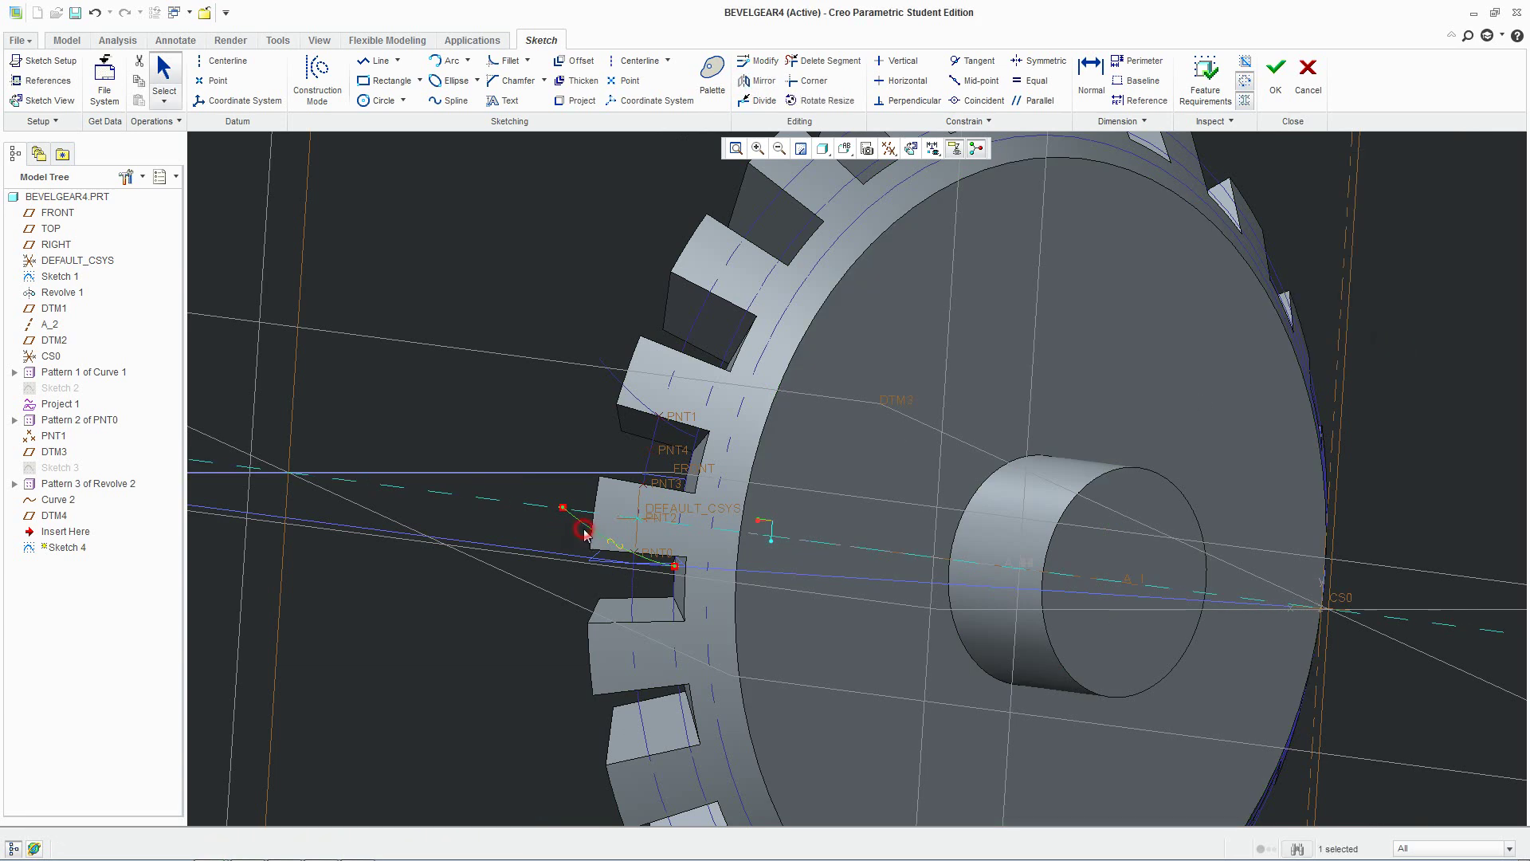
{"action": "left_click", "coordinate": [761, 80]}
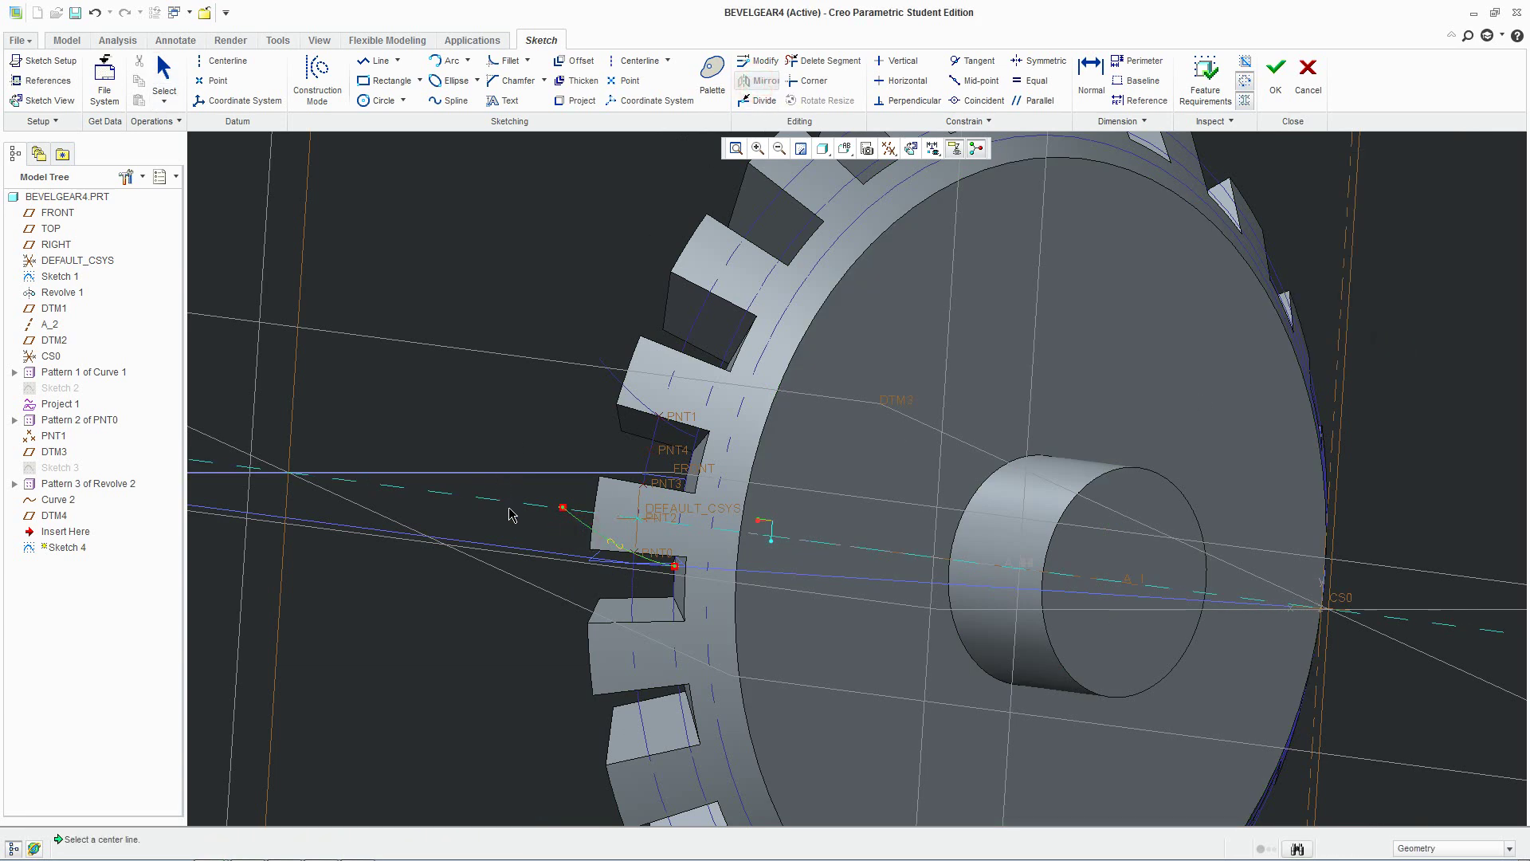
{"action": "left_click", "coordinate": [163, 78]}
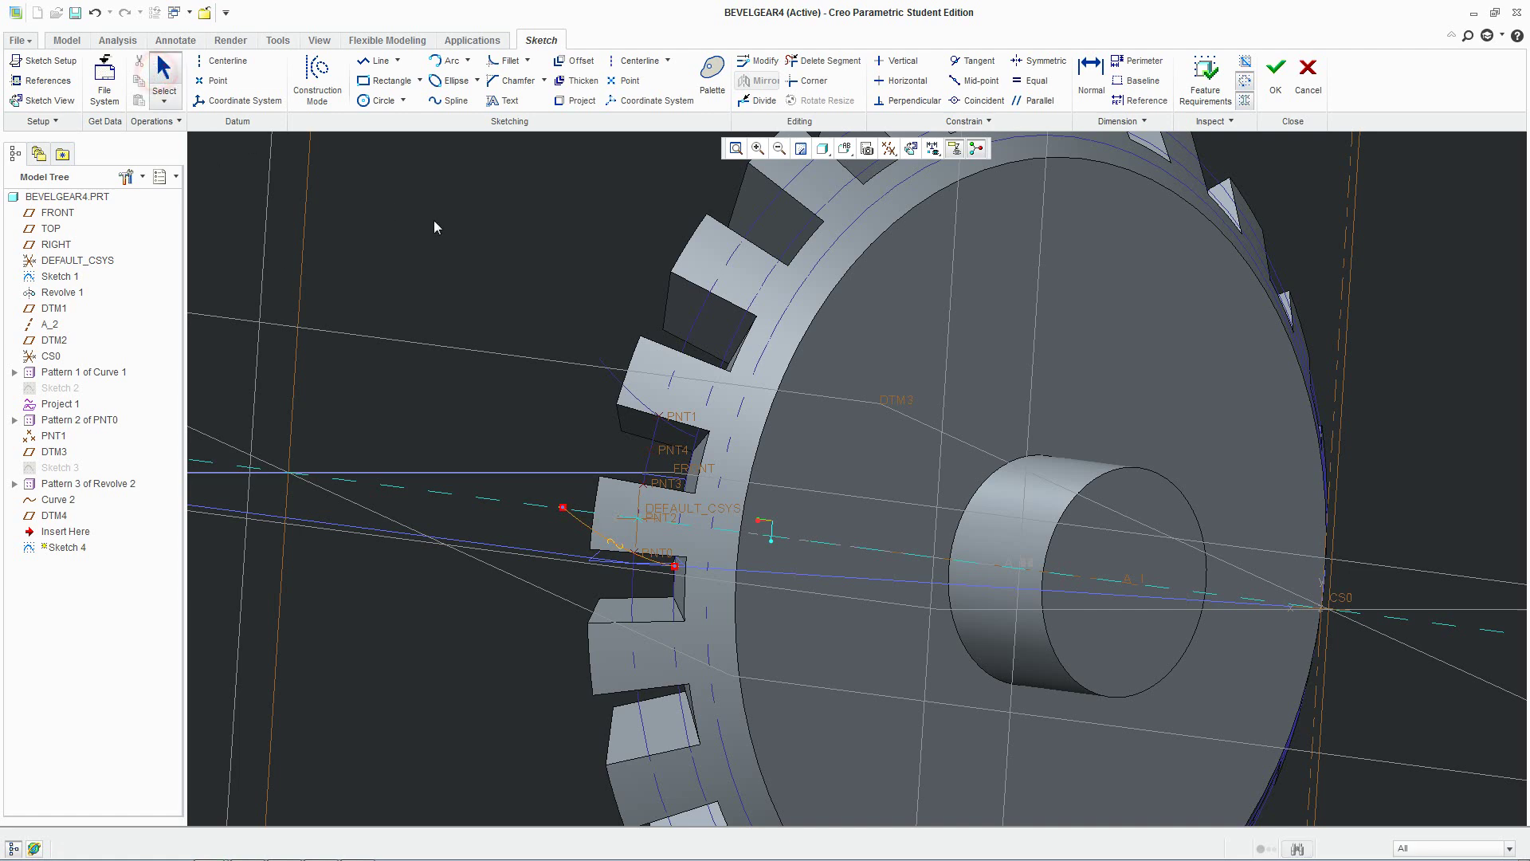
Draw a centerline along the A_1 reference through the tooth and mirror the projected flank curve about it.
{"action": "left_click", "coordinate": [630, 62]}
{"action": "left_click", "coordinate": [563, 507]}
{"action": "left_click", "coordinate": [1201, 597]}
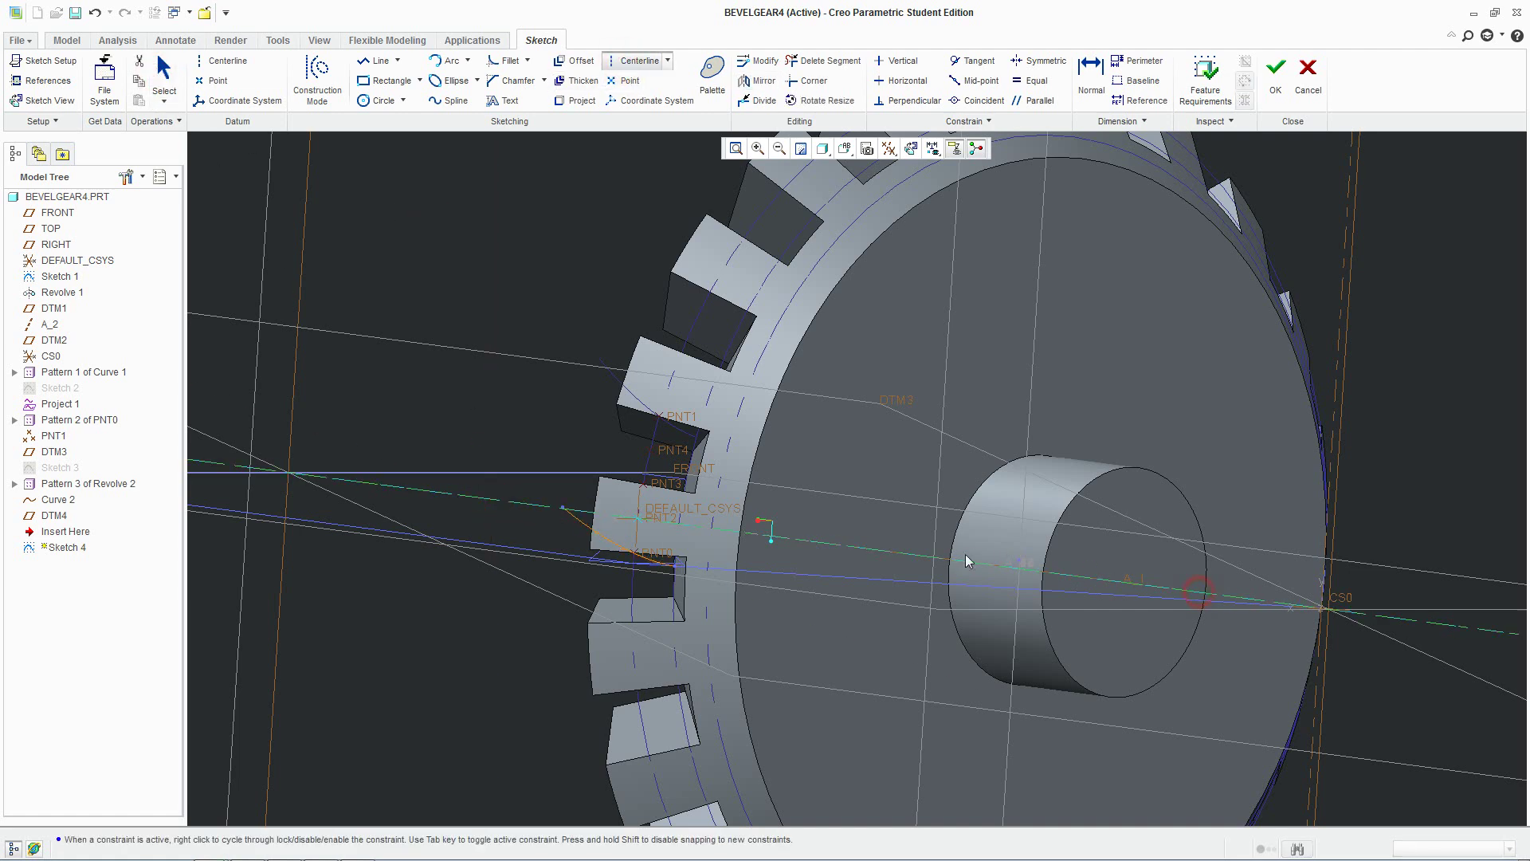
{"action": "left_click", "coordinate": [163, 78]}
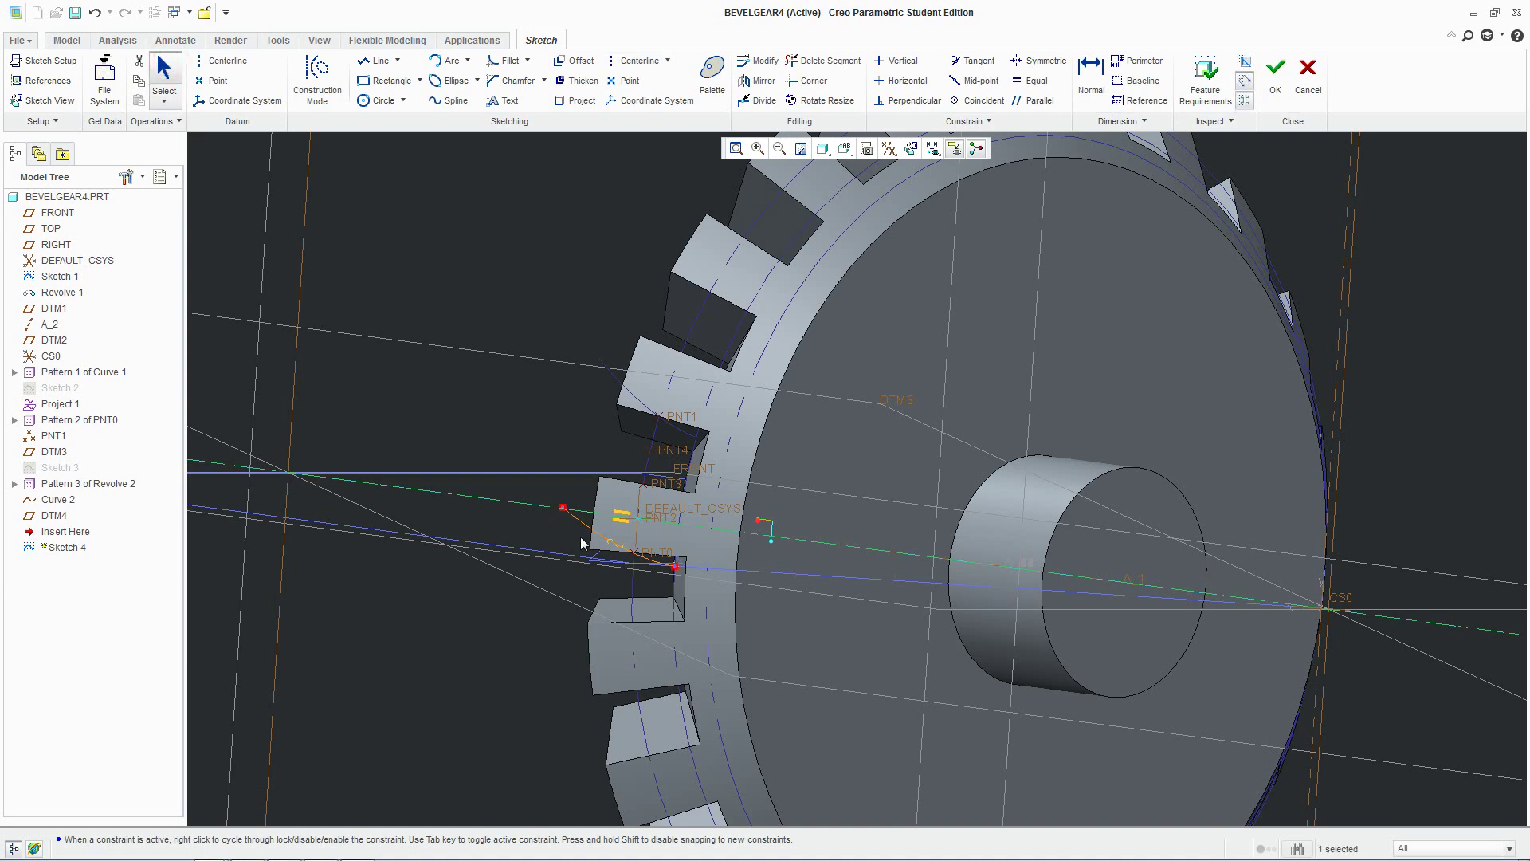
{"action": "left_click", "coordinate": [755, 80]}
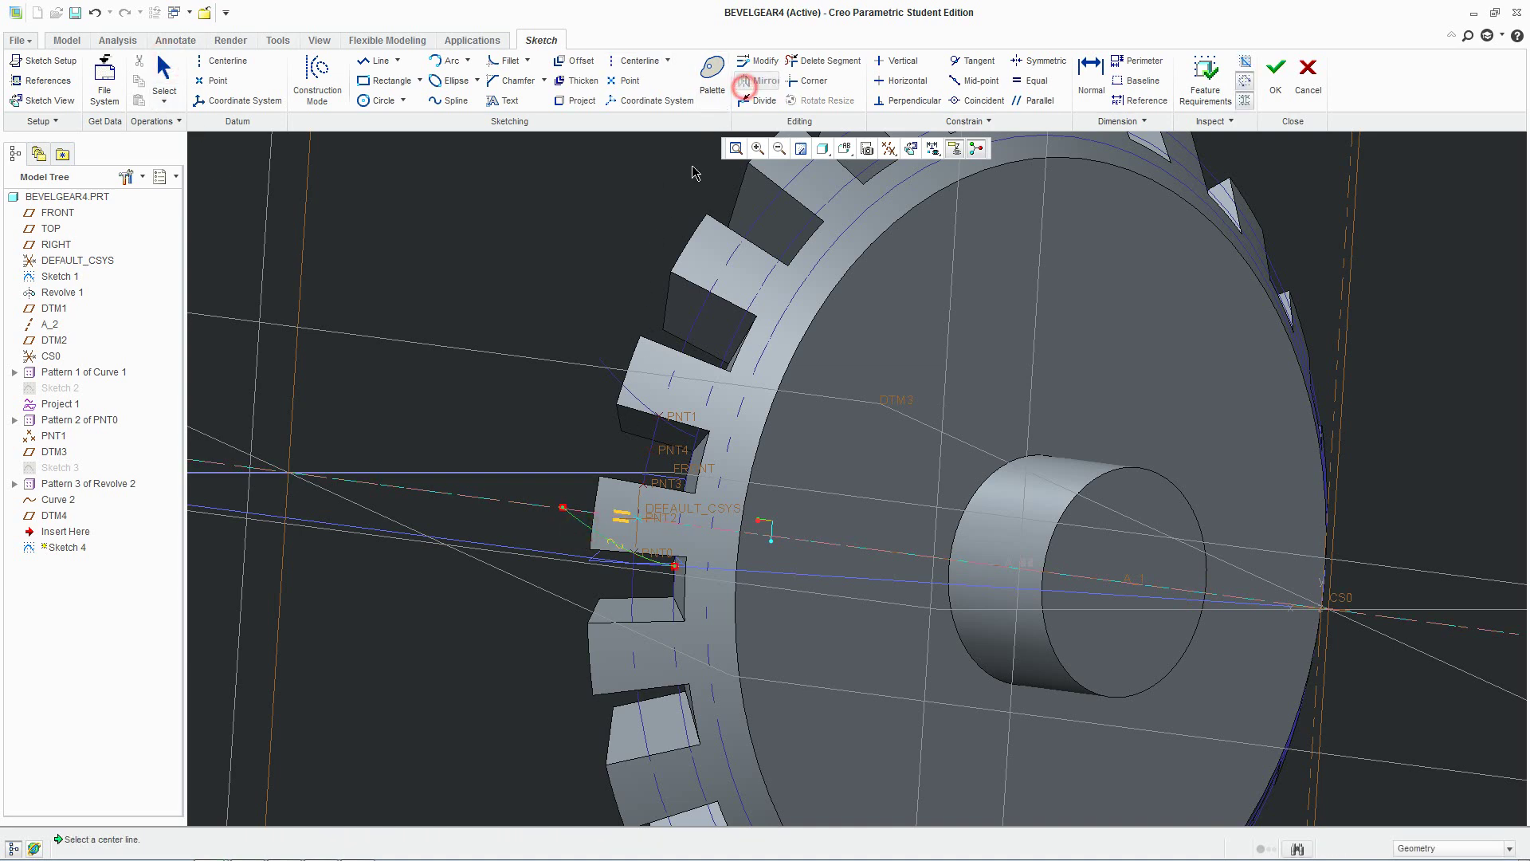
{"action": "left_click", "coordinate": [522, 508]}
Sketch three connected lines, about 4.15, 4.17 and 4.19 long, from the projected curve around the tooth tip to the mirrored curve, the middle one perpendicular to the centerline.
{"action": "scroll", "coordinate": [522, 509], "scroll_direction": "down", "scroll_amount": 3}
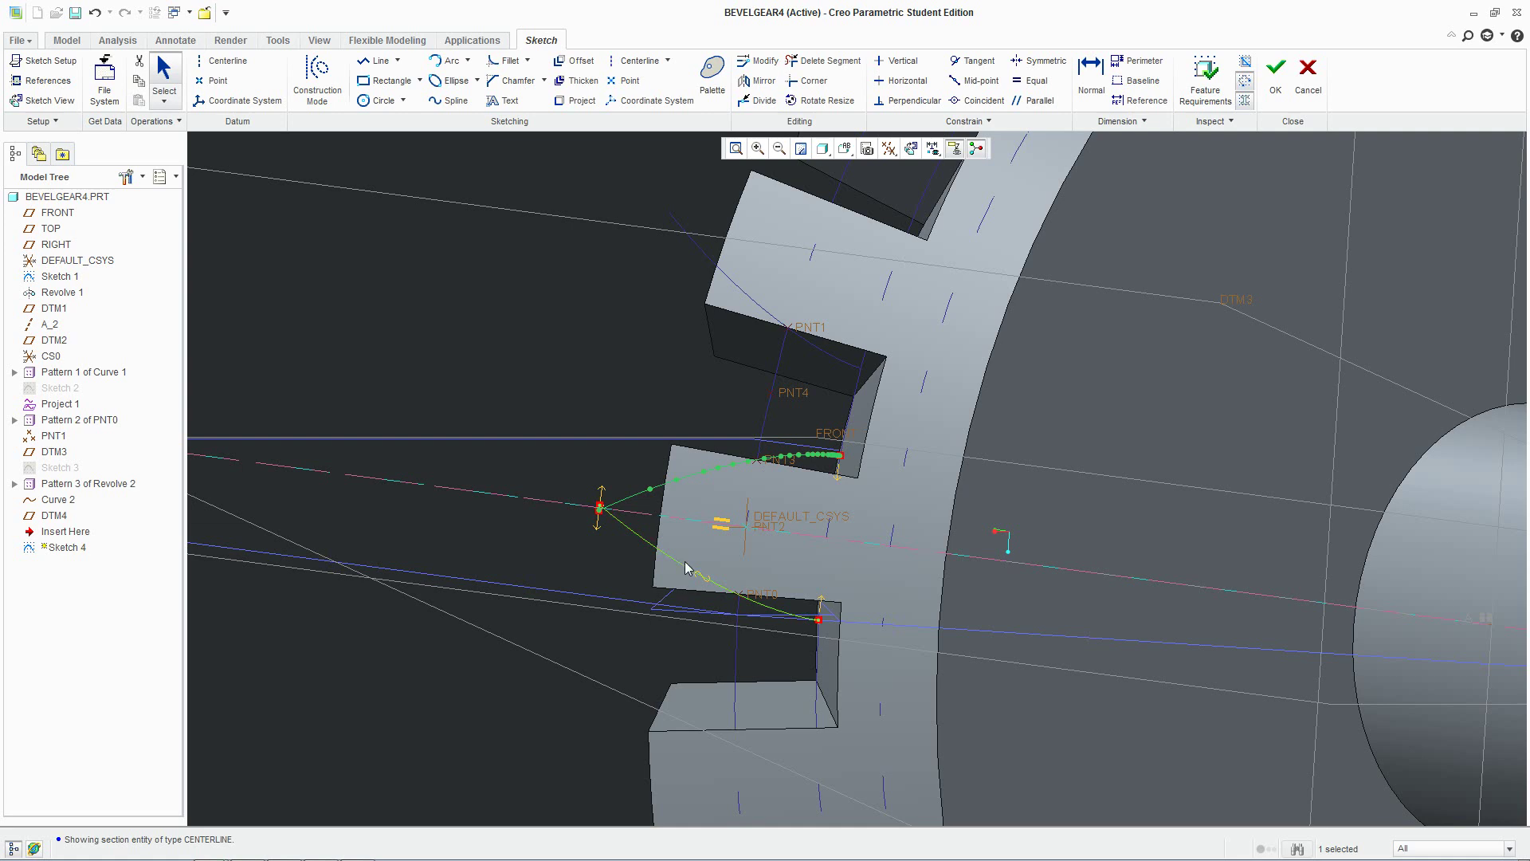
{"action": "scroll", "coordinate": [685, 567], "scroll_direction": "down", "scroll_amount": 3}
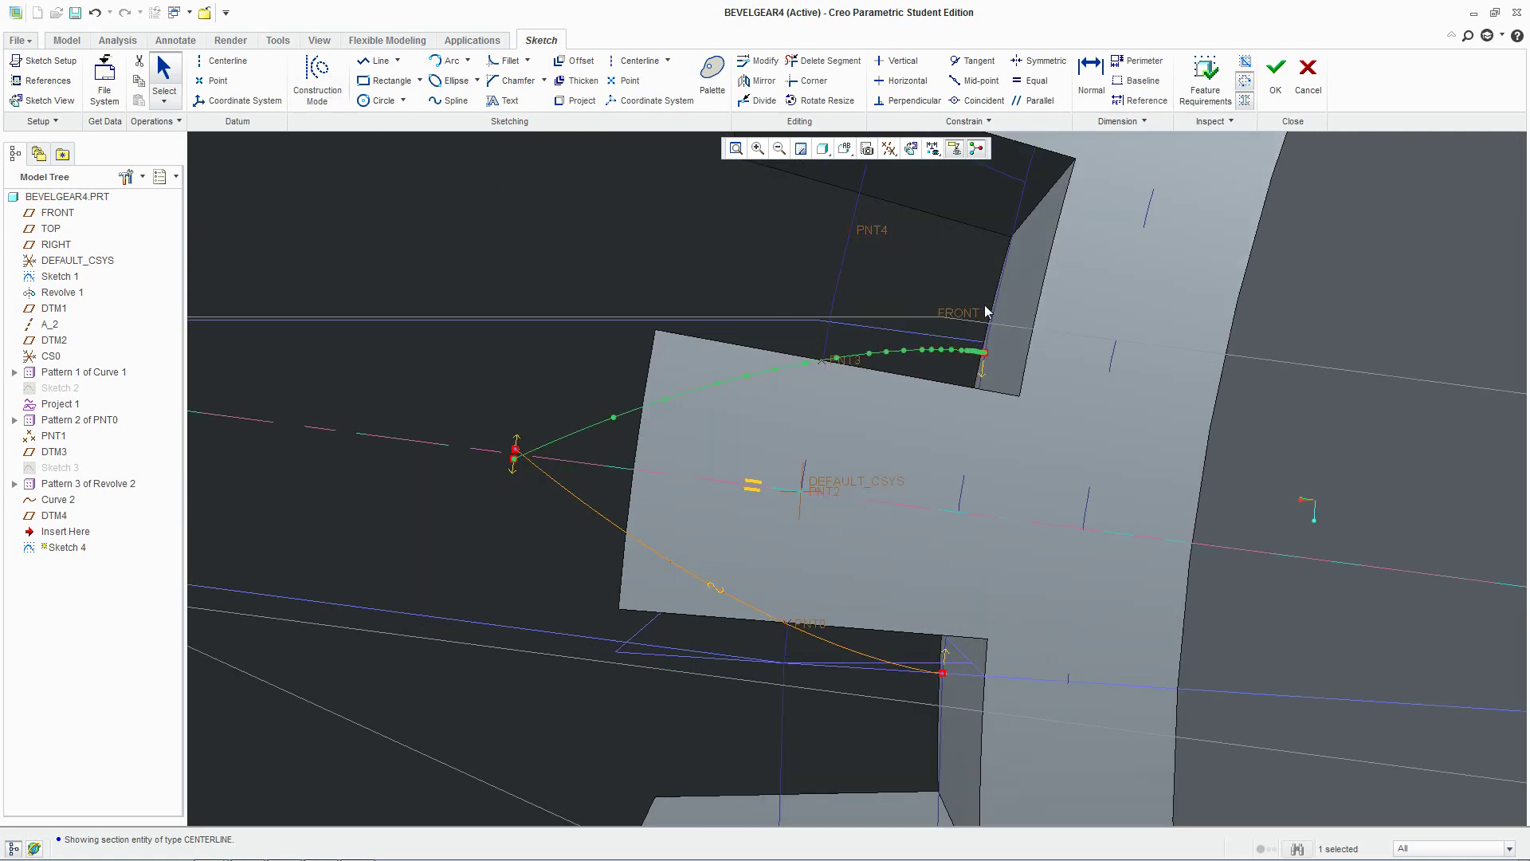
{"action": "scroll", "coordinate": [976, 374], "scroll_direction": "down", "scroll_amount": 5}
{"action": "scroll", "coordinate": [969, 408], "scroll_direction": "up", "scroll_amount": 2}
{"action": "mouse_move", "coordinate": [964, 416]}
{"action": "middle_mouse_down"}
{"action": "mouse_move", "coordinate": [919, 495]}
{"action": "mouse_move", "coordinate": [907, 782]}
{"action": "mouse_move", "coordinate": [874, 634]}
{"action": "middle_mouse_up"}
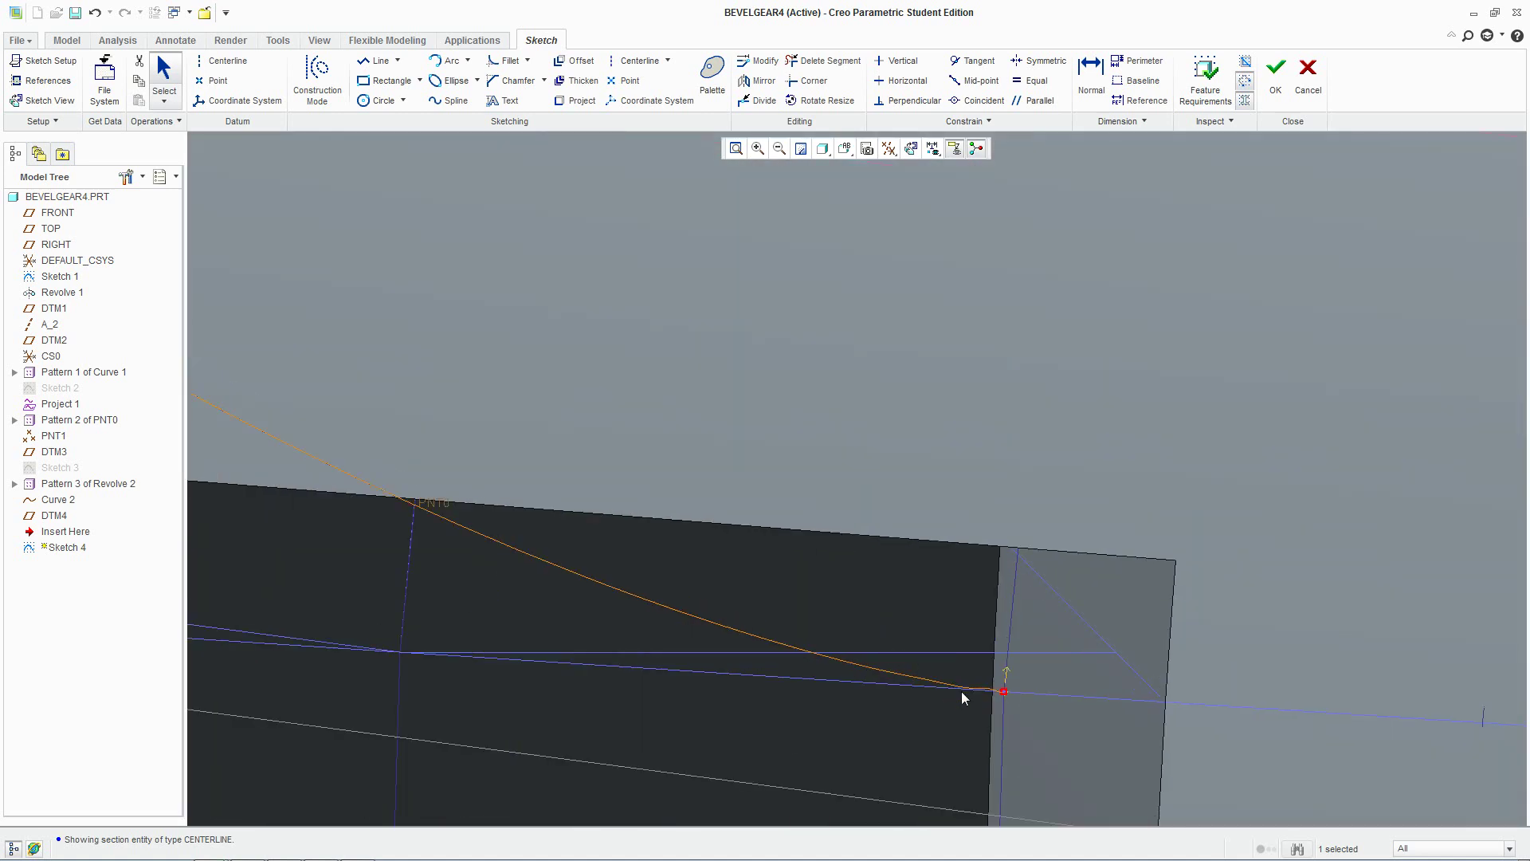
{"action": "scroll", "coordinate": [1005, 687], "scroll_direction": "up", "scroll_amount": 4}
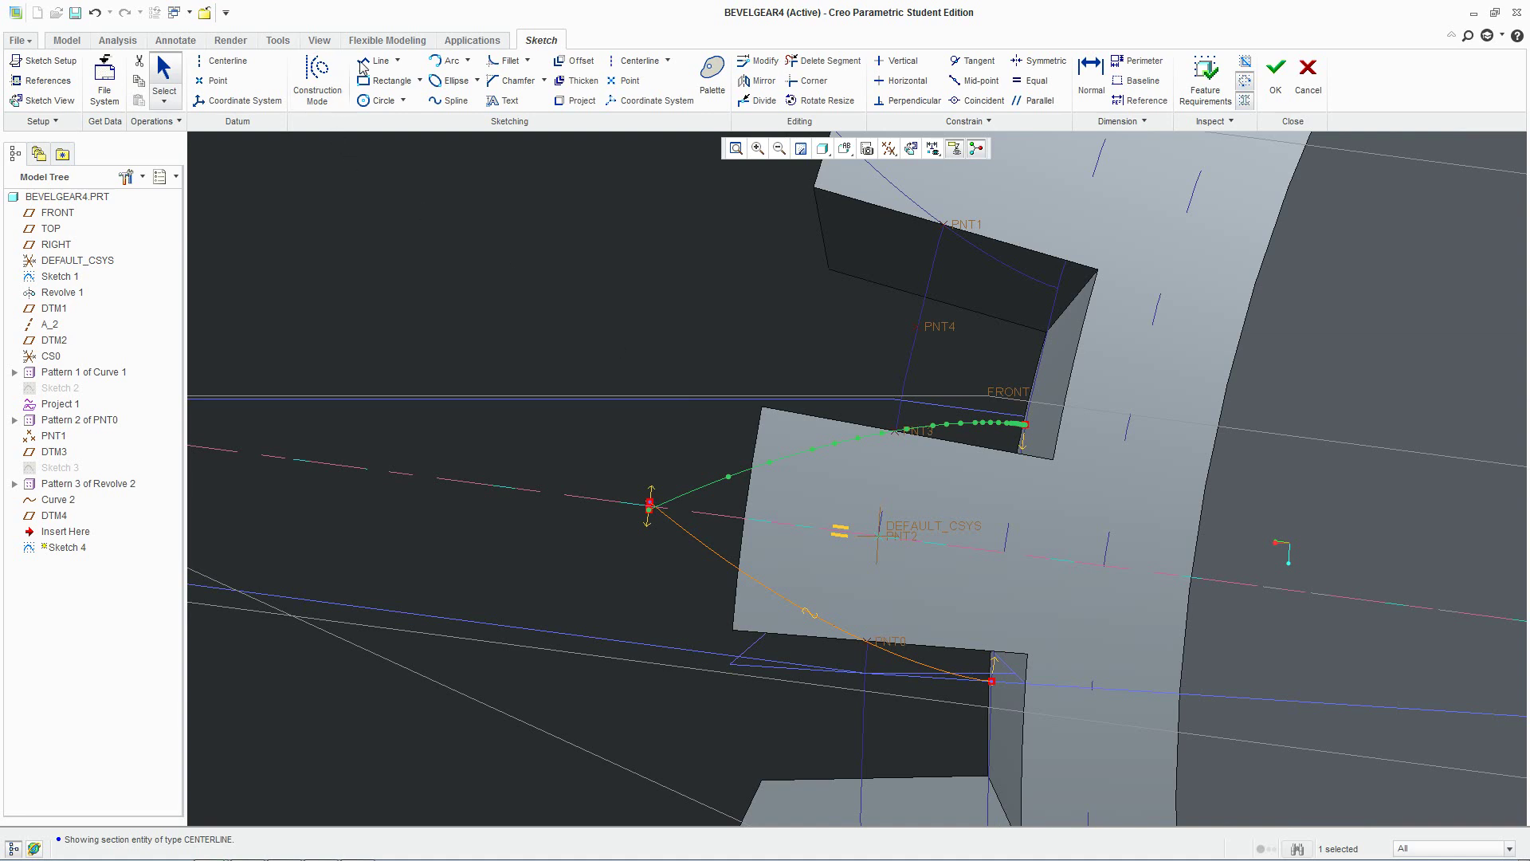
{"action": "left_click", "coordinate": [362, 62]}
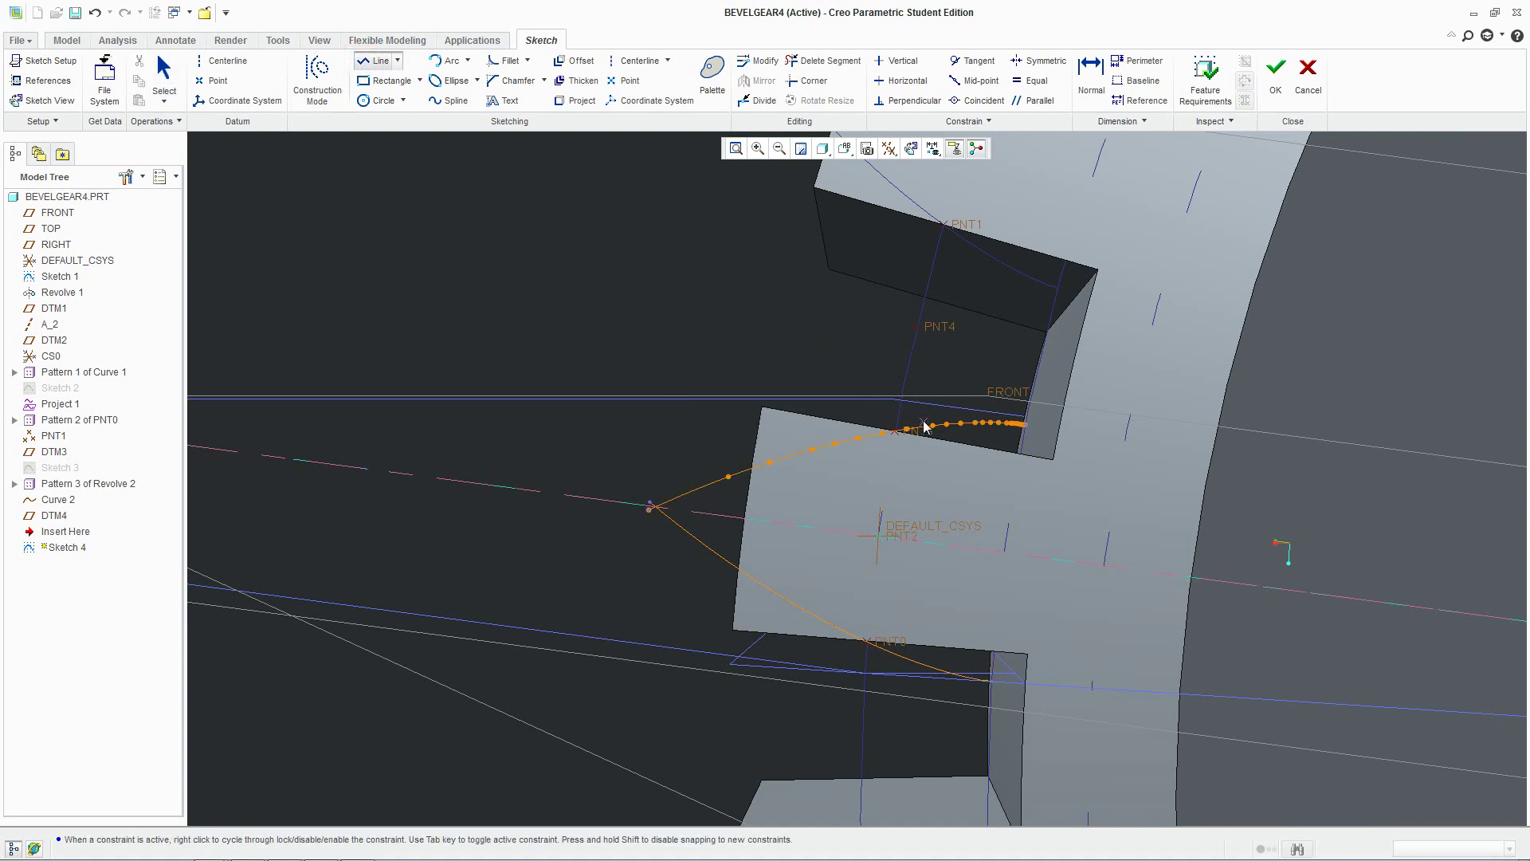
{"action": "left_click", "coordinate": [911, 661]}
{"action": "left_click", "coordinate": [602, 639]}
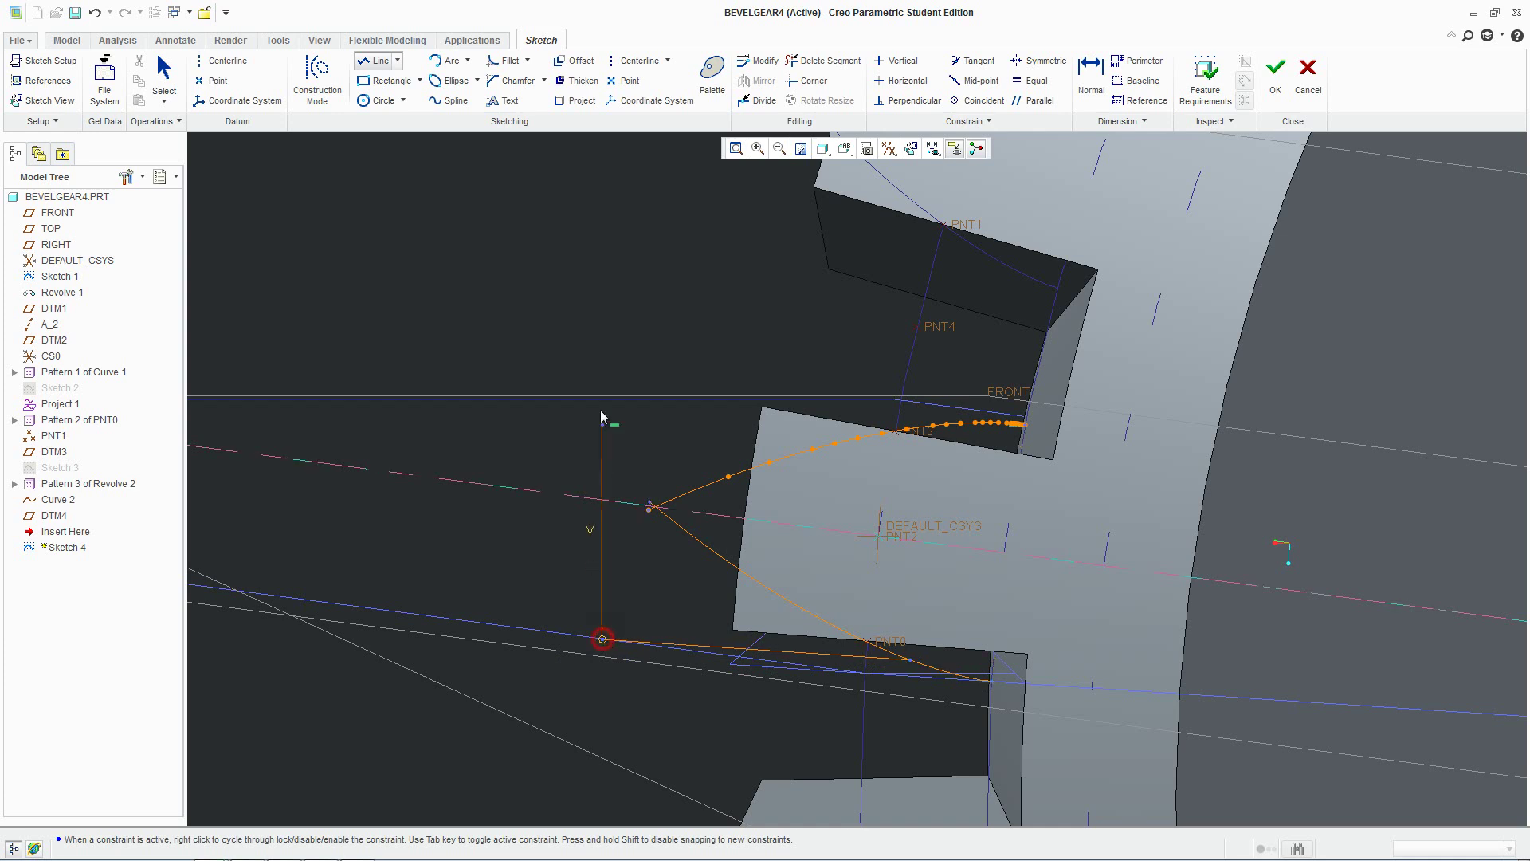
{"action": "left_click", "coordinate": [643, 333]}
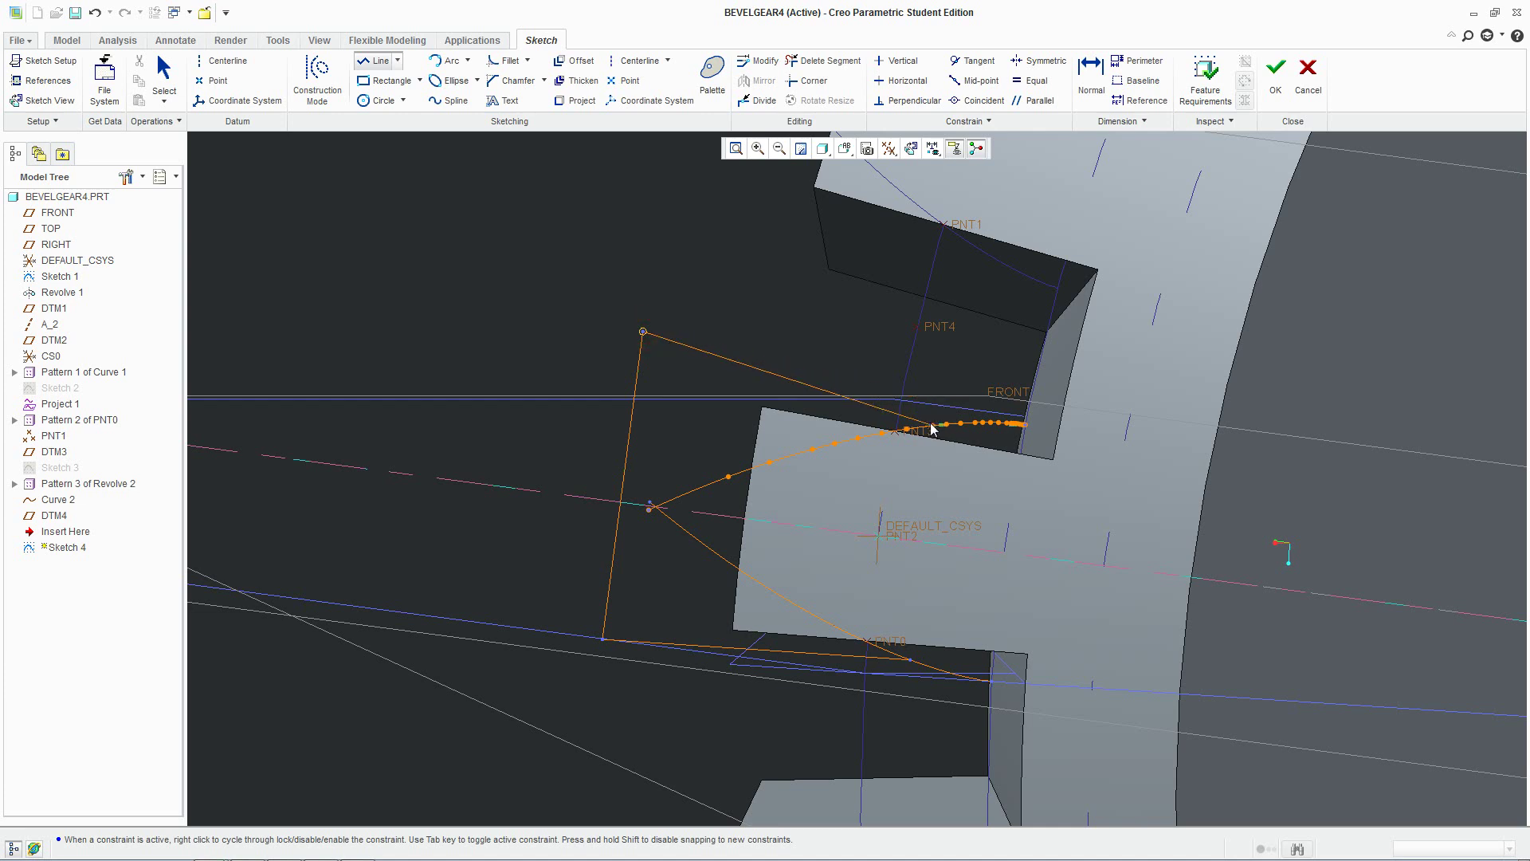
{"action": "scroll", "coordinate": [933, 408], "scroll_direction": "down", "scroll_amount": 2}
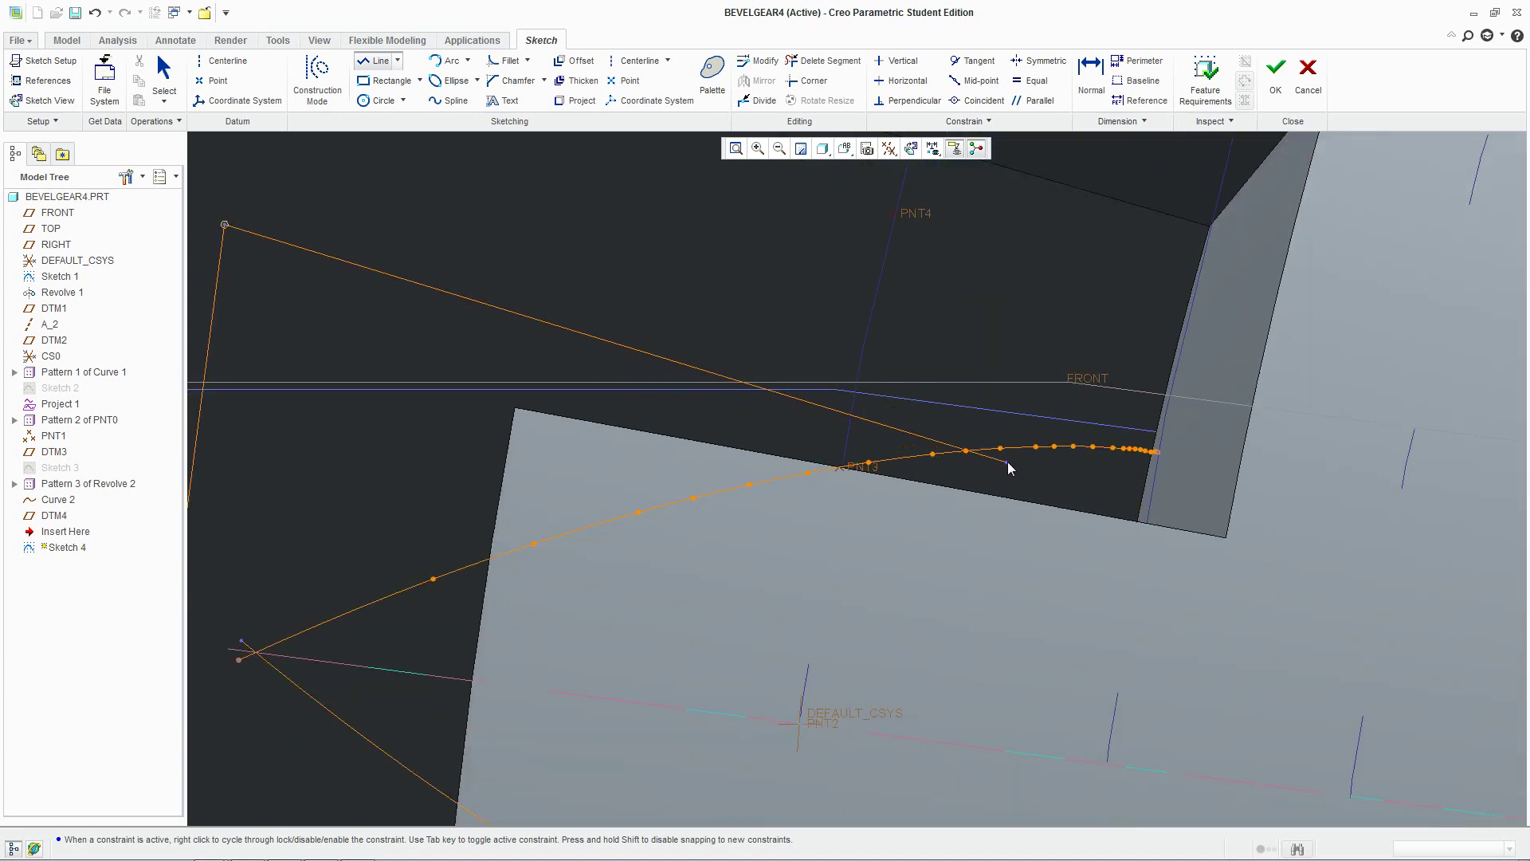
{"action": "left_click", "coordinate": [983, 463]}
{"action": "middle_click", "coordinate": [983, 462]}
{"action": "scroll", "coordinate": [998, 419], "scroll_direction": "up", "scroll_amount": 3}
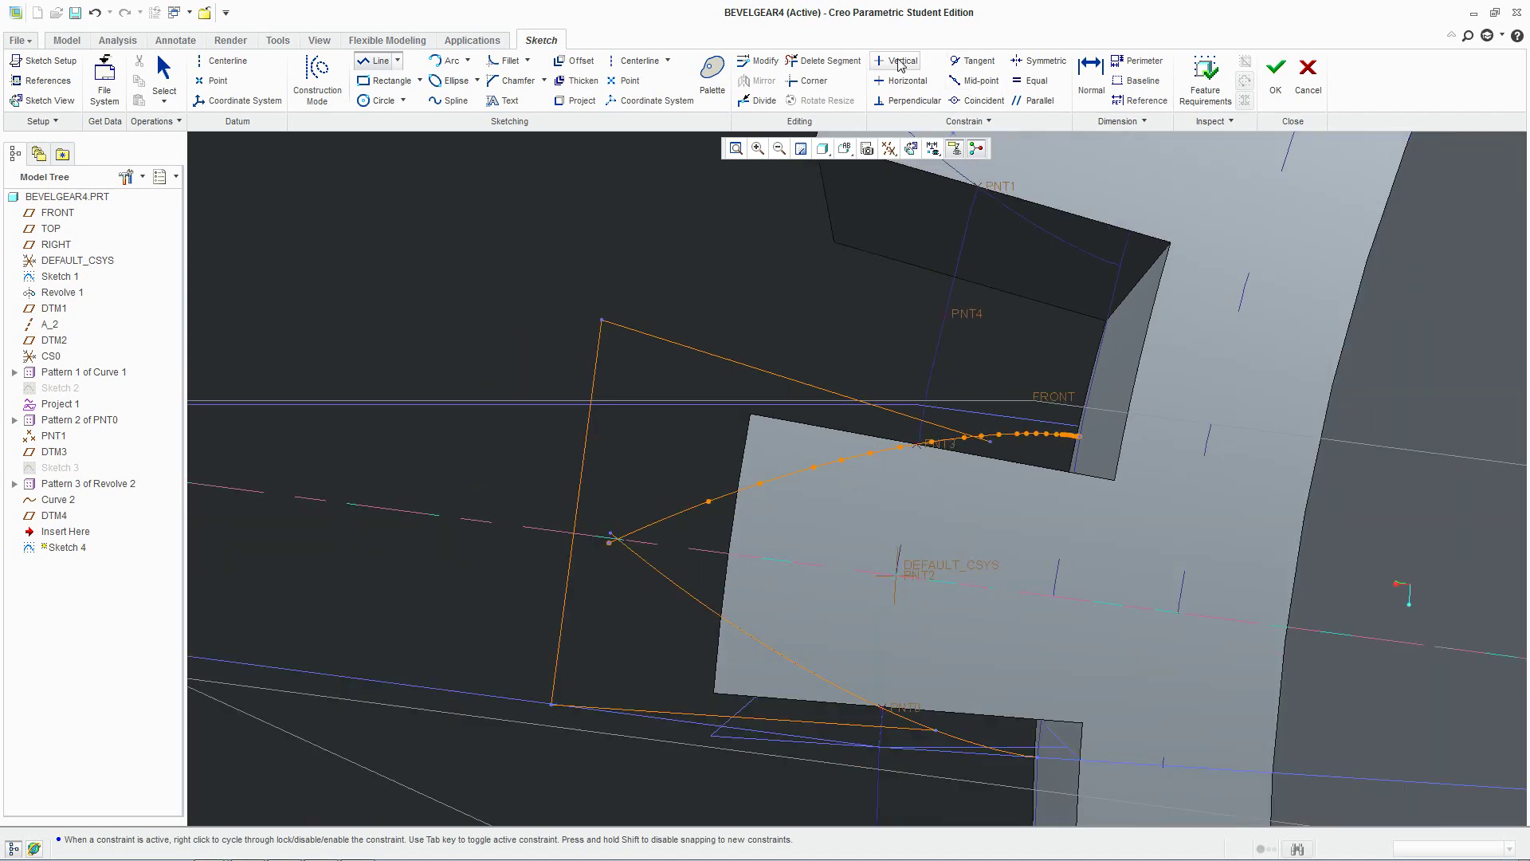
Trim the root ends of both flank curves and the overhanging line end where the lines meet the curves.
{"action": "left_click", "coordinate": [822, 61]}
{"action": "scroll", "coordinate": [1020, 446], "scroll_direction": "down", "scroll_amount": 3}
{"action": "left_click", "coordinate": [1006, 390]}
{"action": "left_click", "coordinate": [929, 402]}
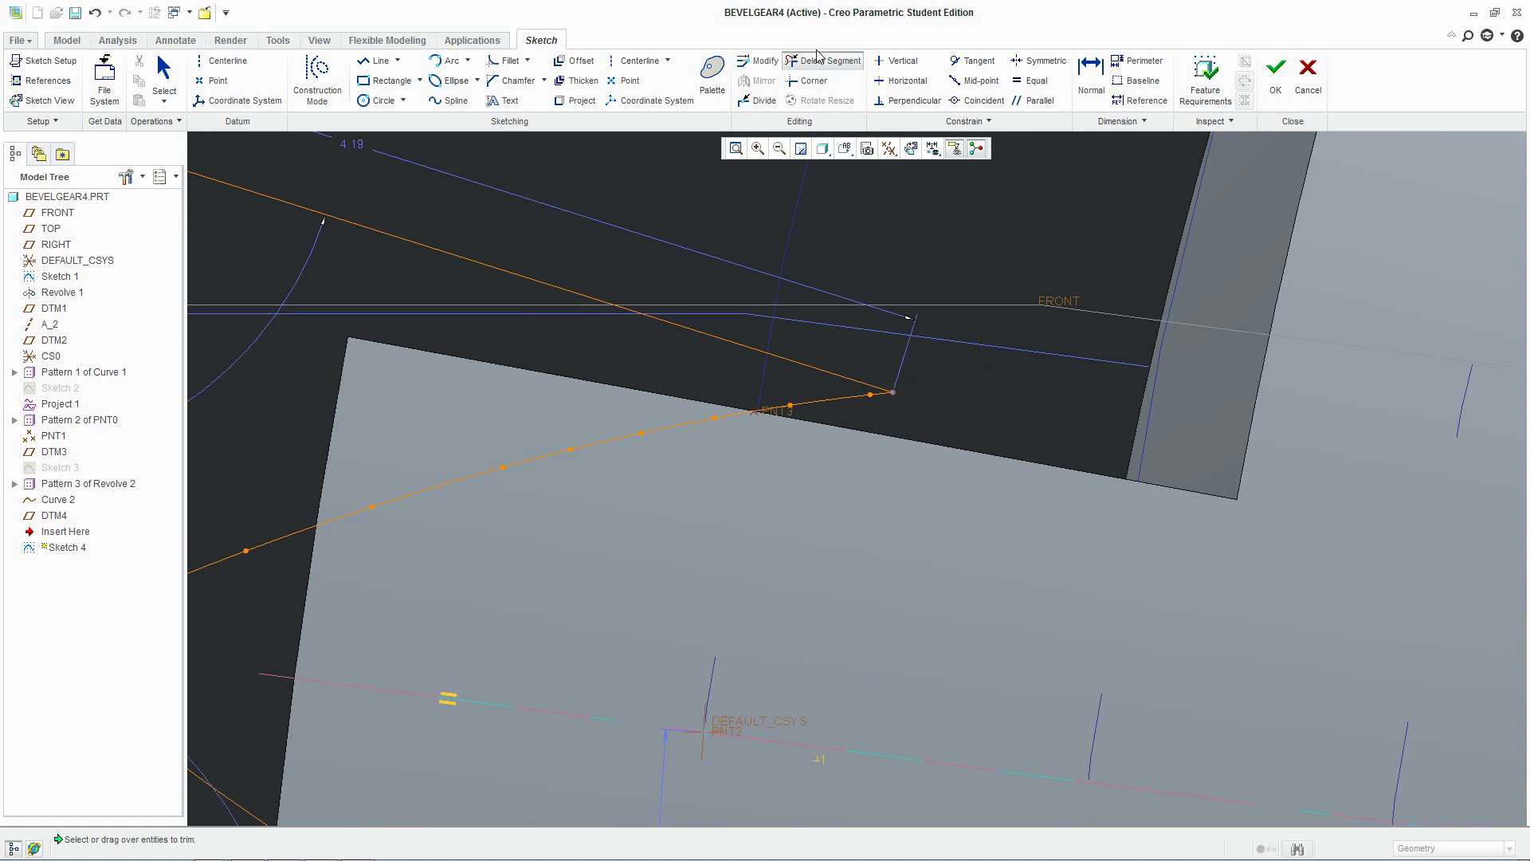
{"action": "scroll", "coordinate": [959, 440], "scroll_direction": "up", "scroll_amount": 5}
{"action": "scroll", "coordinate": [947, 649], "scroll_direction": "down", "scroll_amount": 3}
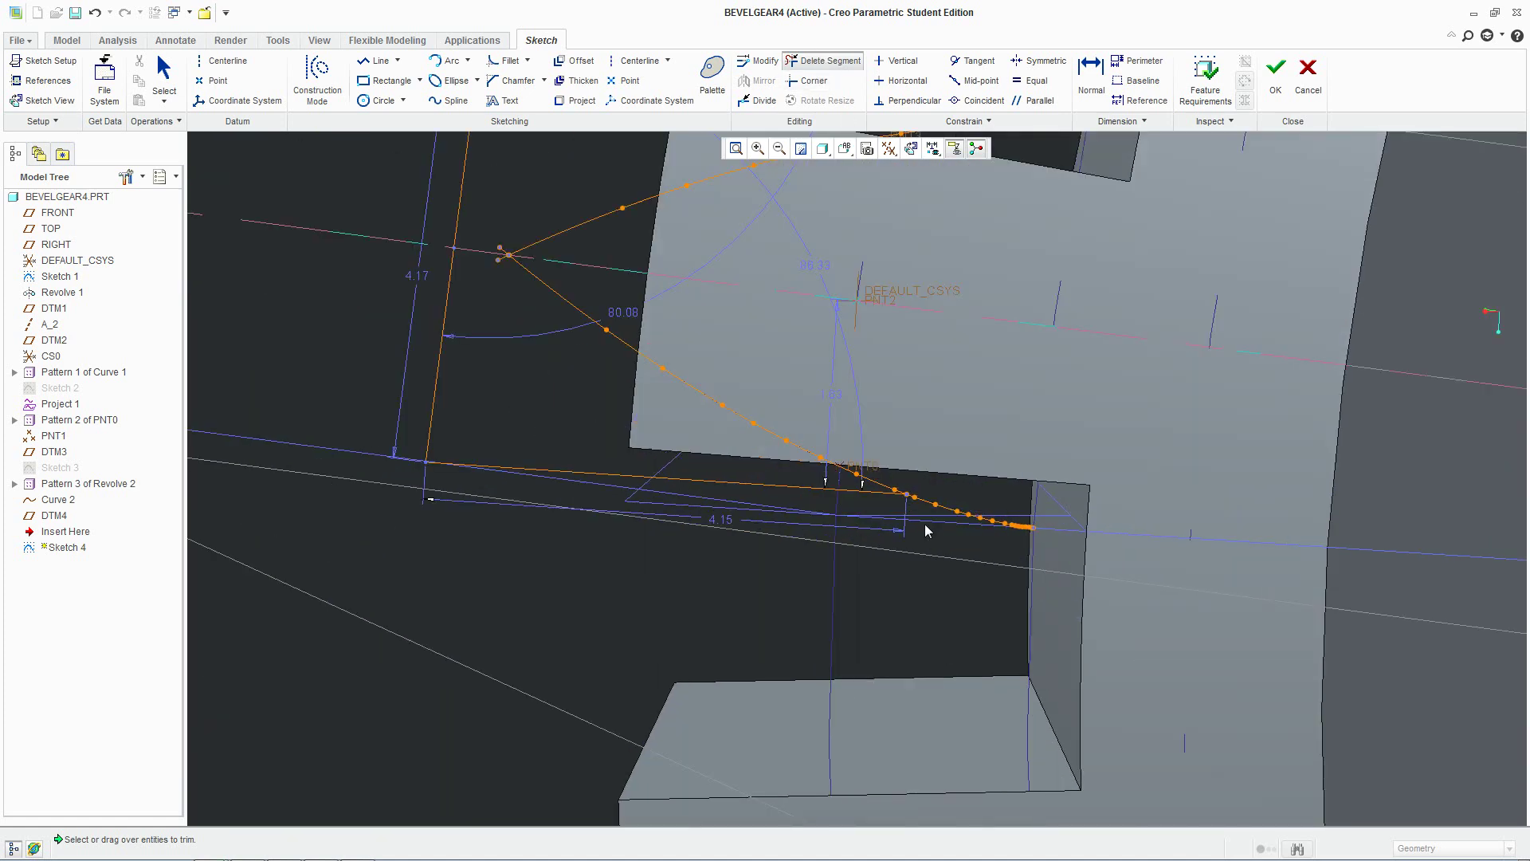
{"action": "left_click", "coordinate": [942, 514]}
{"action": "scroll", "coordinate": [923, 514], "scroll_direction": "up", "scroll_amount": 3}
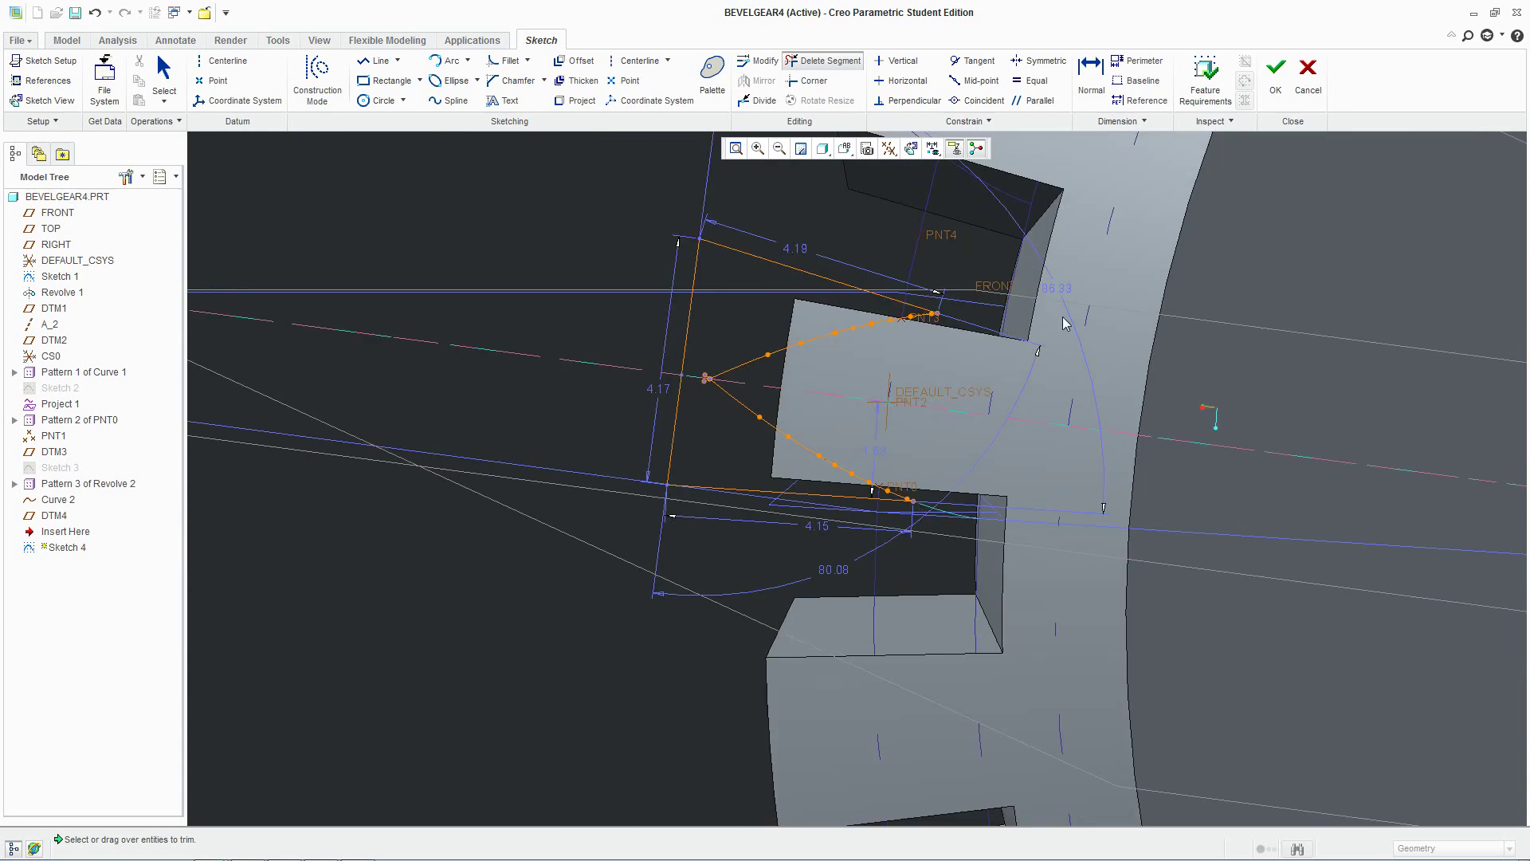
{"action": "middle_click", "coordinate": [886, 333]}
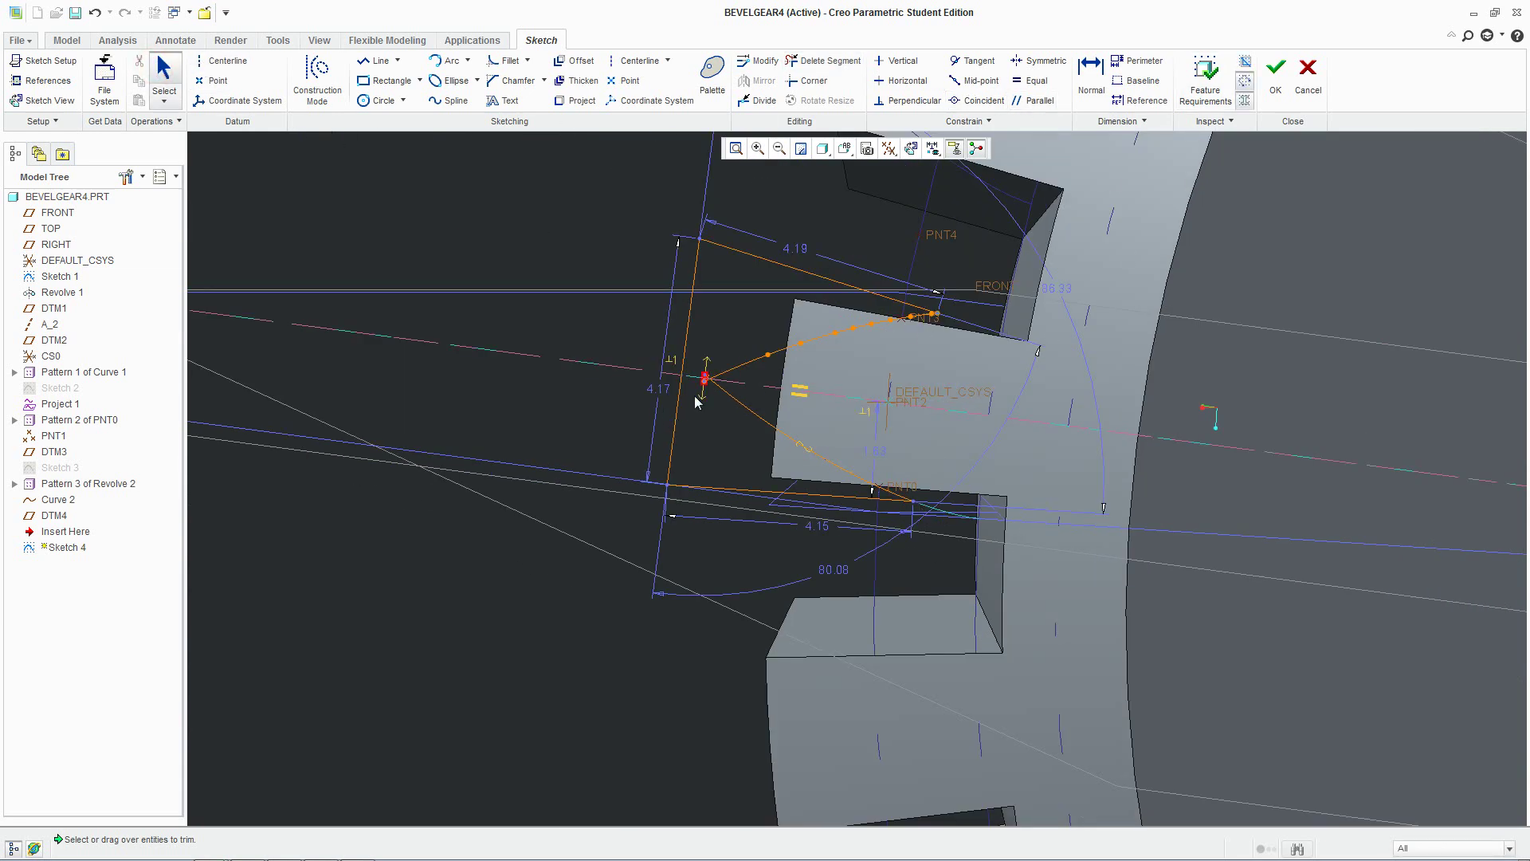
Trim both flank curve ends that overhang their crossing point on the centerline, and finish the closed profile sketch.
{"action": "scroll", "coordinate": [695, 383], "scroll_direction": "down", "scroll_amount": 8}
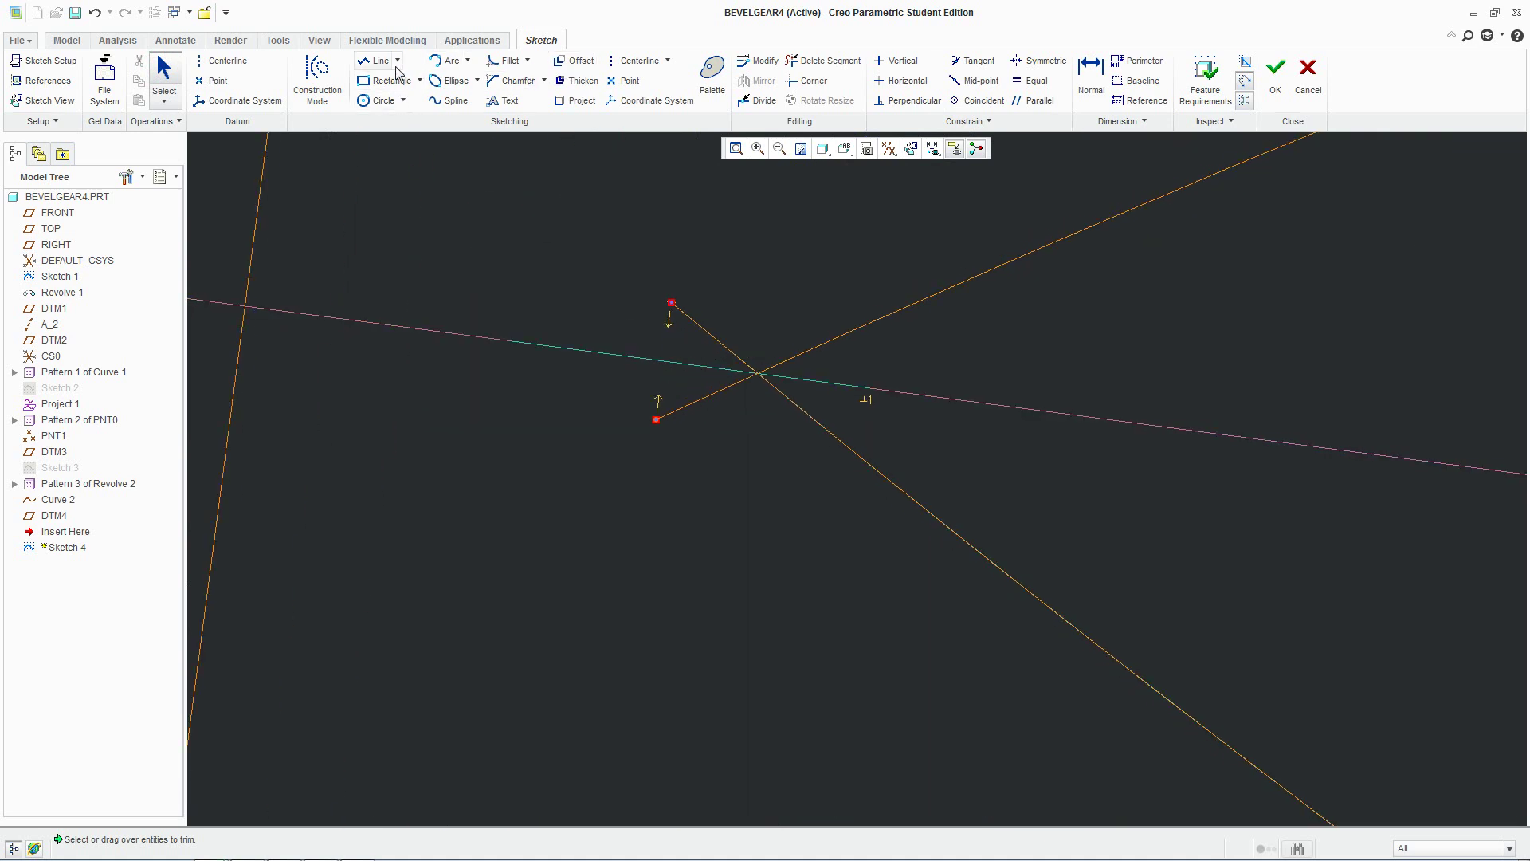
{"action": "left_click", "coordinate": [825, 61]}
{"action": "left_click", "coordinate": [698, 324]}
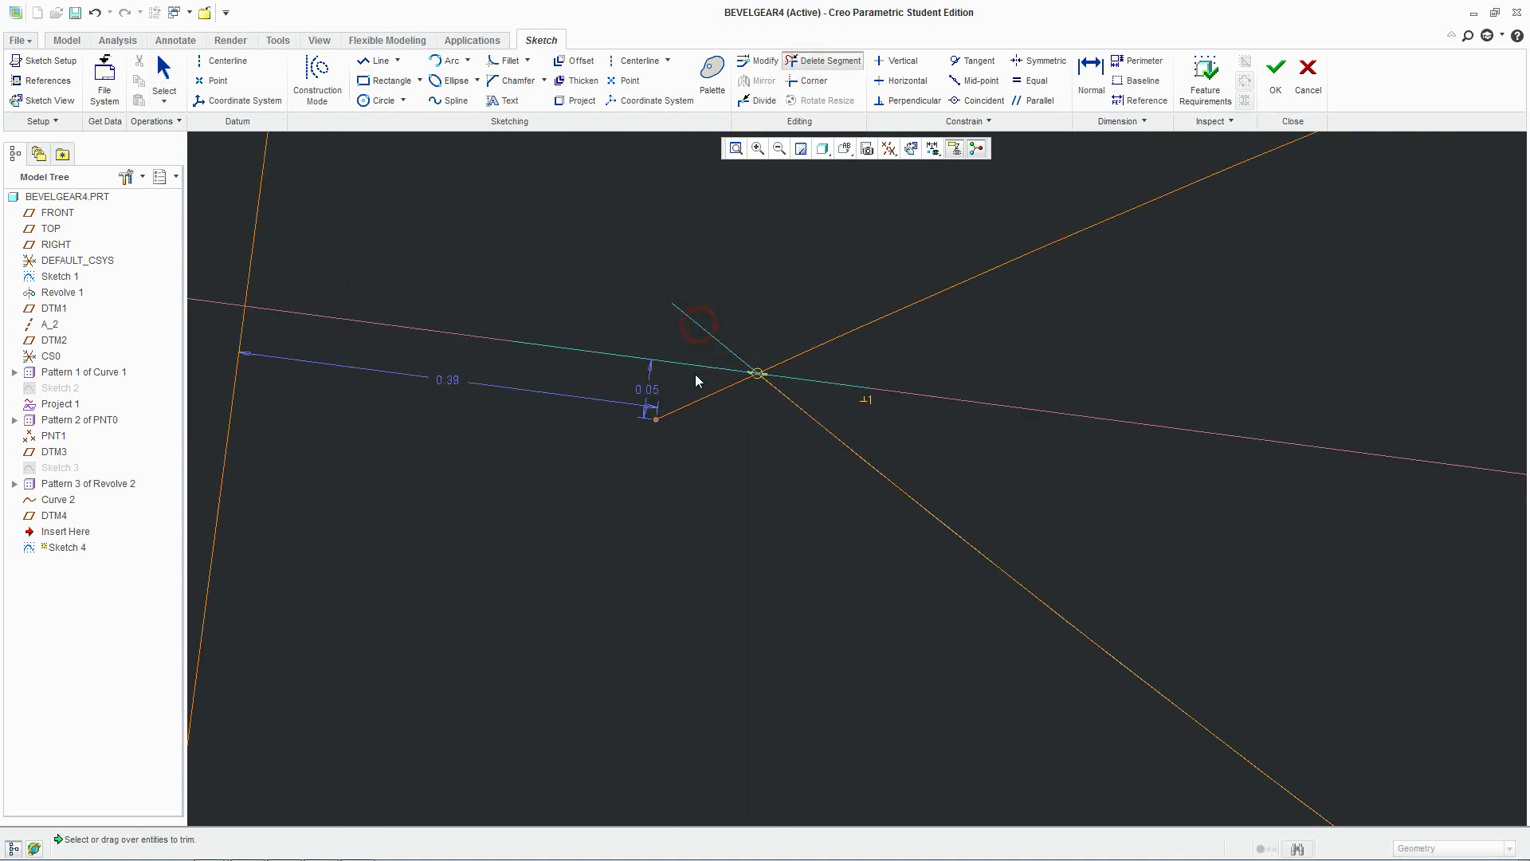
{"action": "scroll", "coordinate": [704, 402], "scroll_direction": "down", "scroll_amount": 8}
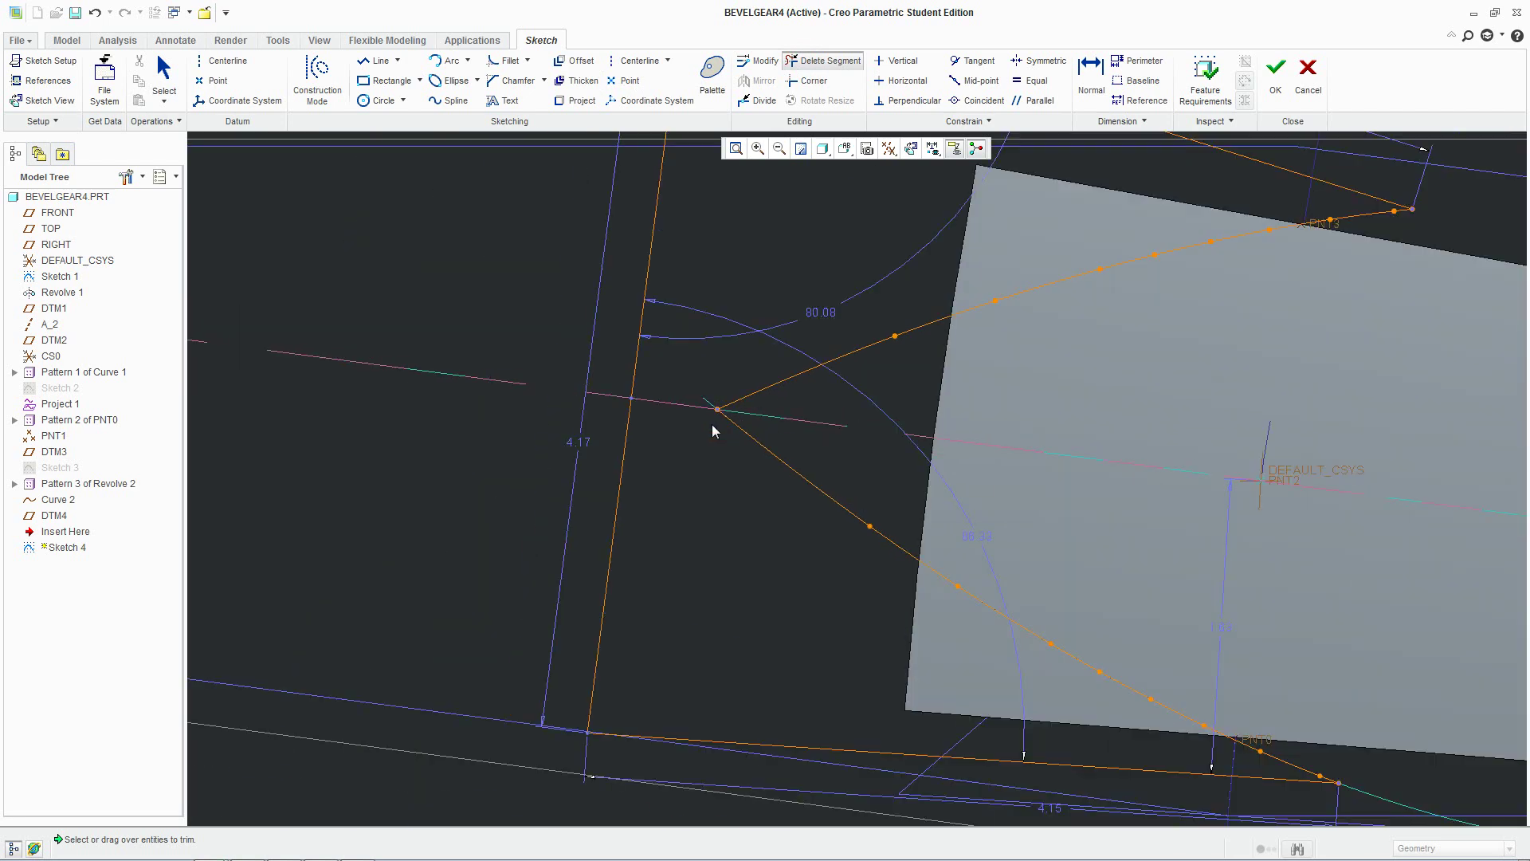
{"action": "left_click", "coordinate": [169, 83]}
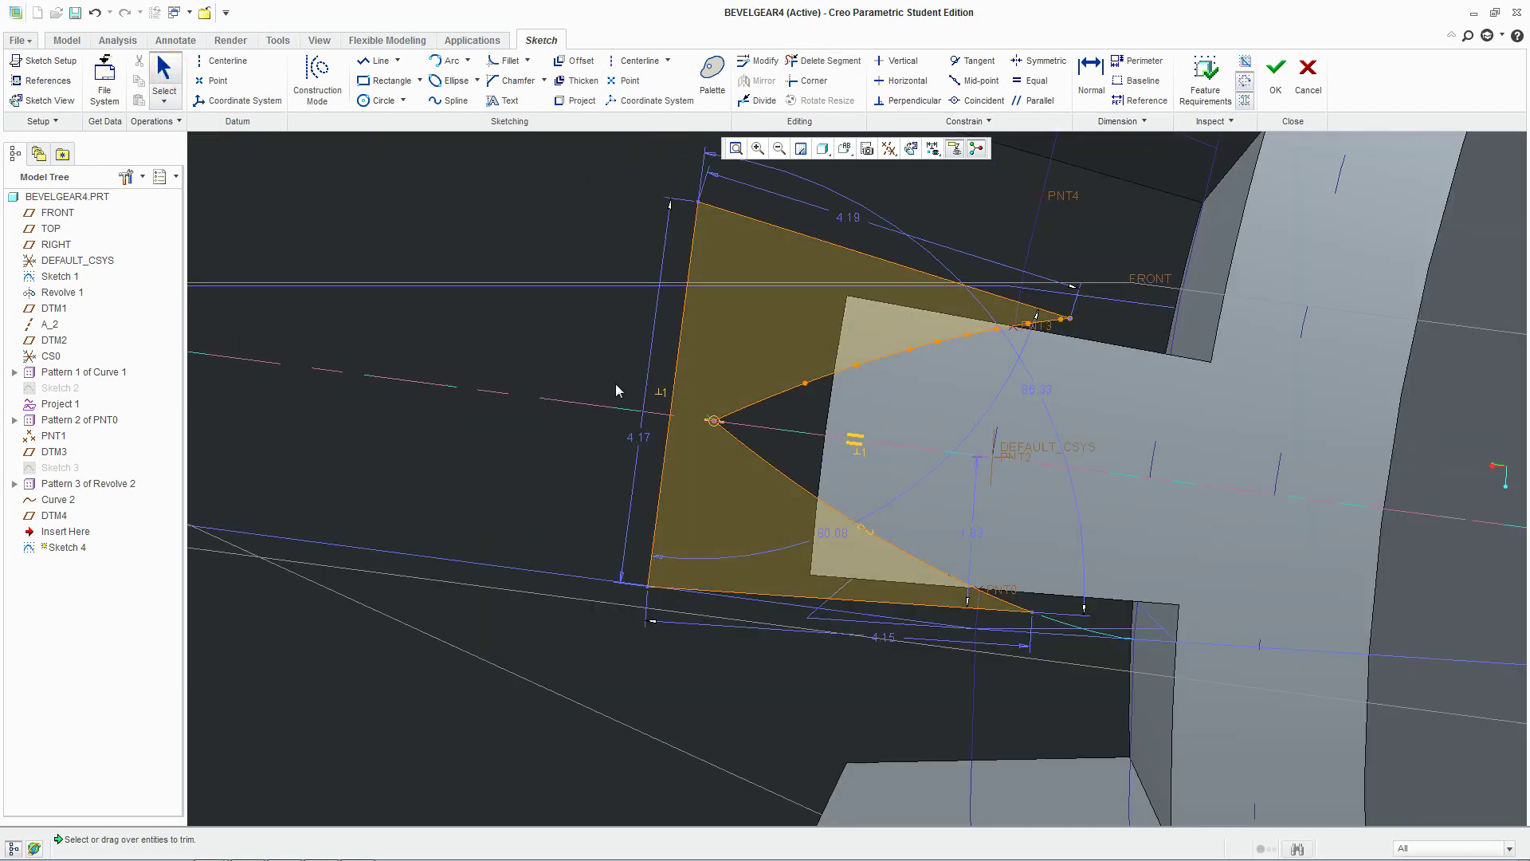
{"action": "scroll", "coordinate": [615, 384], "scroll_direction": "down", "scroll_amount": 2}
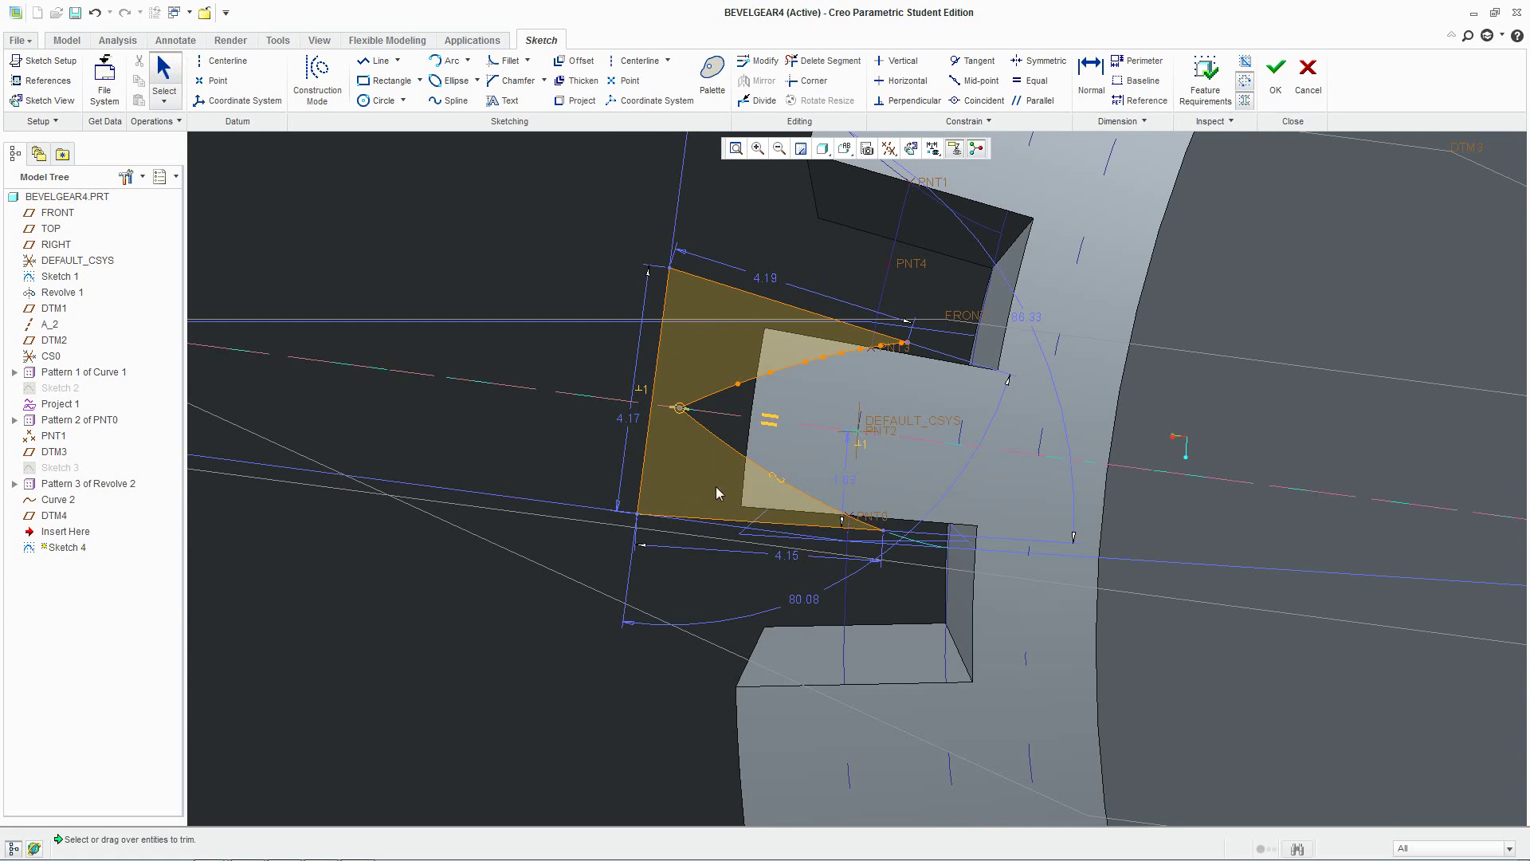
{"action": "left_click", "coordinate": [1275, 72]}
Examine the profile sketch around the tooth and the guide curves running to the default coordinate system from several angles.
{"action": "middle_click_drag", "start_coordinate": [940, 494], "coordinate": [962, 514]}
{"action": "scroll", "coordinate": [962, 514], "scroll_direction": "down", "scroll_amount": 4}
{"action": "middle_click_drag", "start_coordinate": [1056, 604], "coordinate": [1356, 685]}
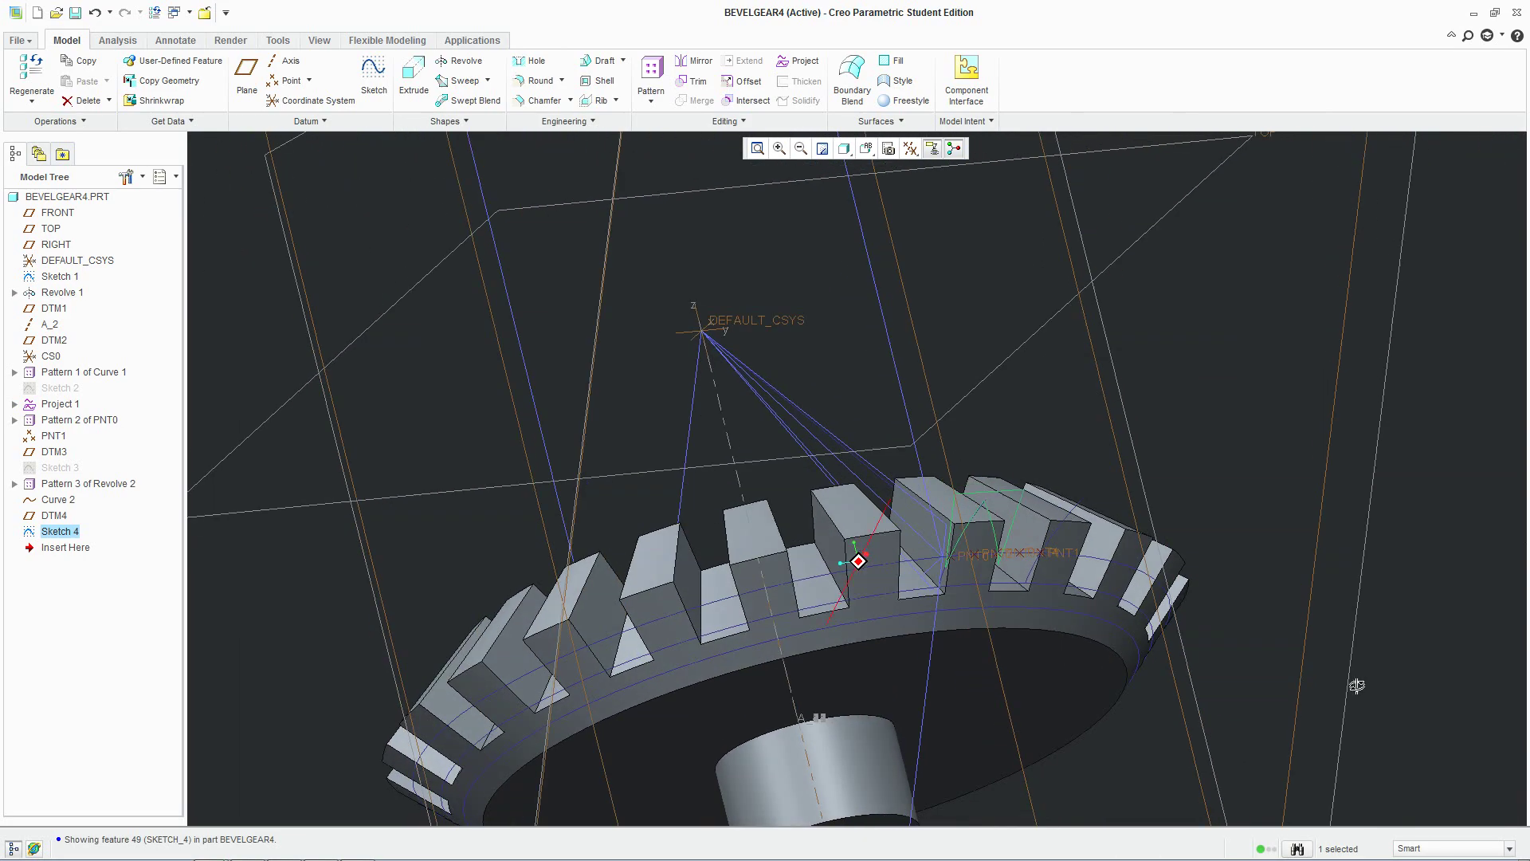
{"action": "scroll", "coordinate": [1313, 472], "scroll_direction": "up", "scroll_amount": 2}
{"action": "scroll", "coordinate": [1312, 494], "scroll_direction": "down", "scroll_amount": 2}
{"action": "middle_click_drag", "start_coordinate": [1299, 556], "coordinate": [1260, 533]}
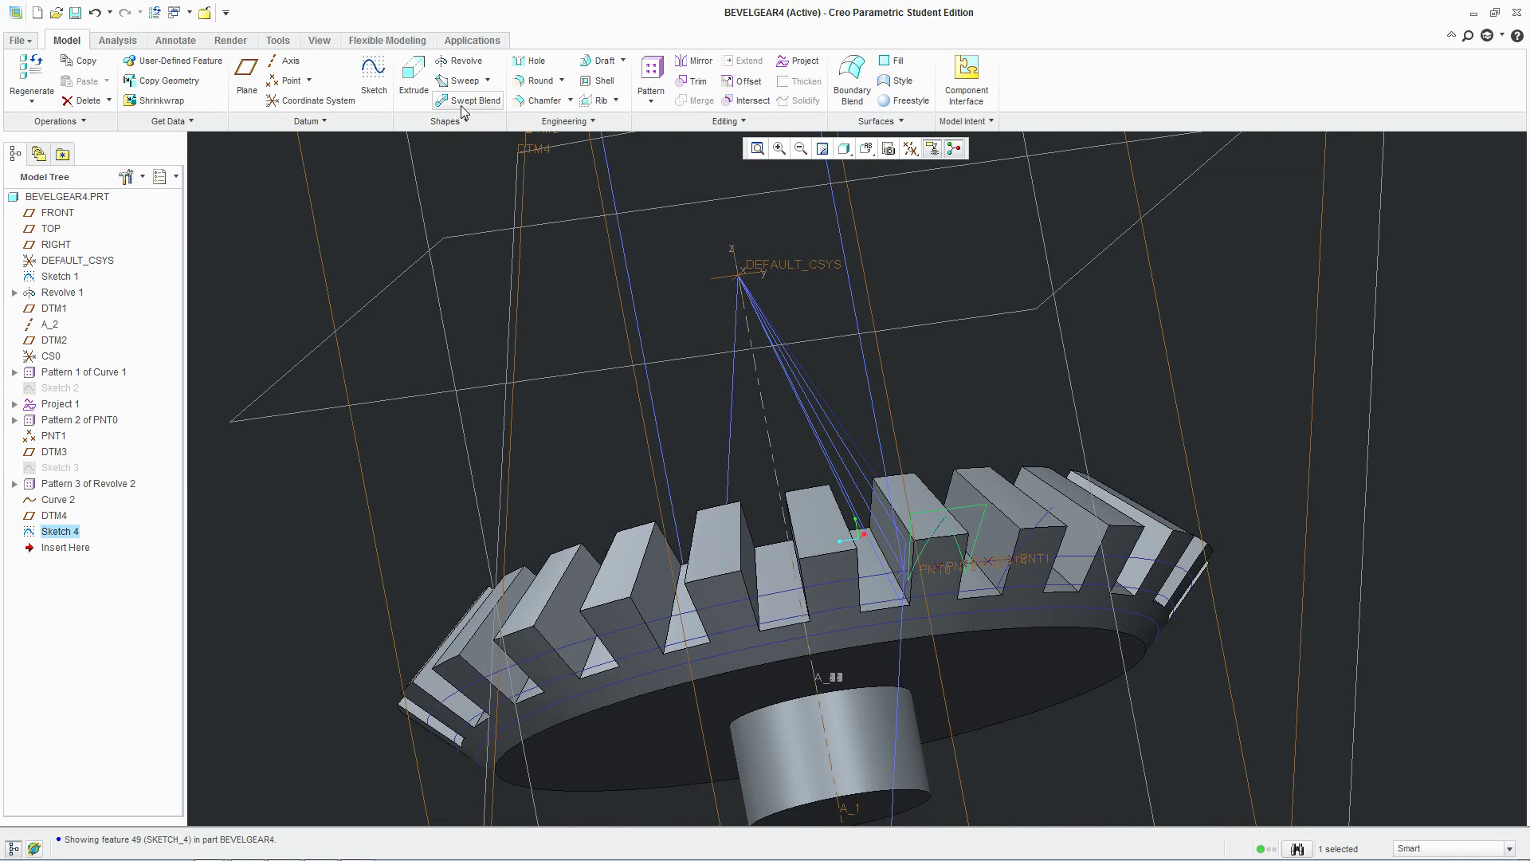
{"action": "scroll", "coordinate": [1142, 675], "scroll_direction": "up", "scroll_amount": 2}
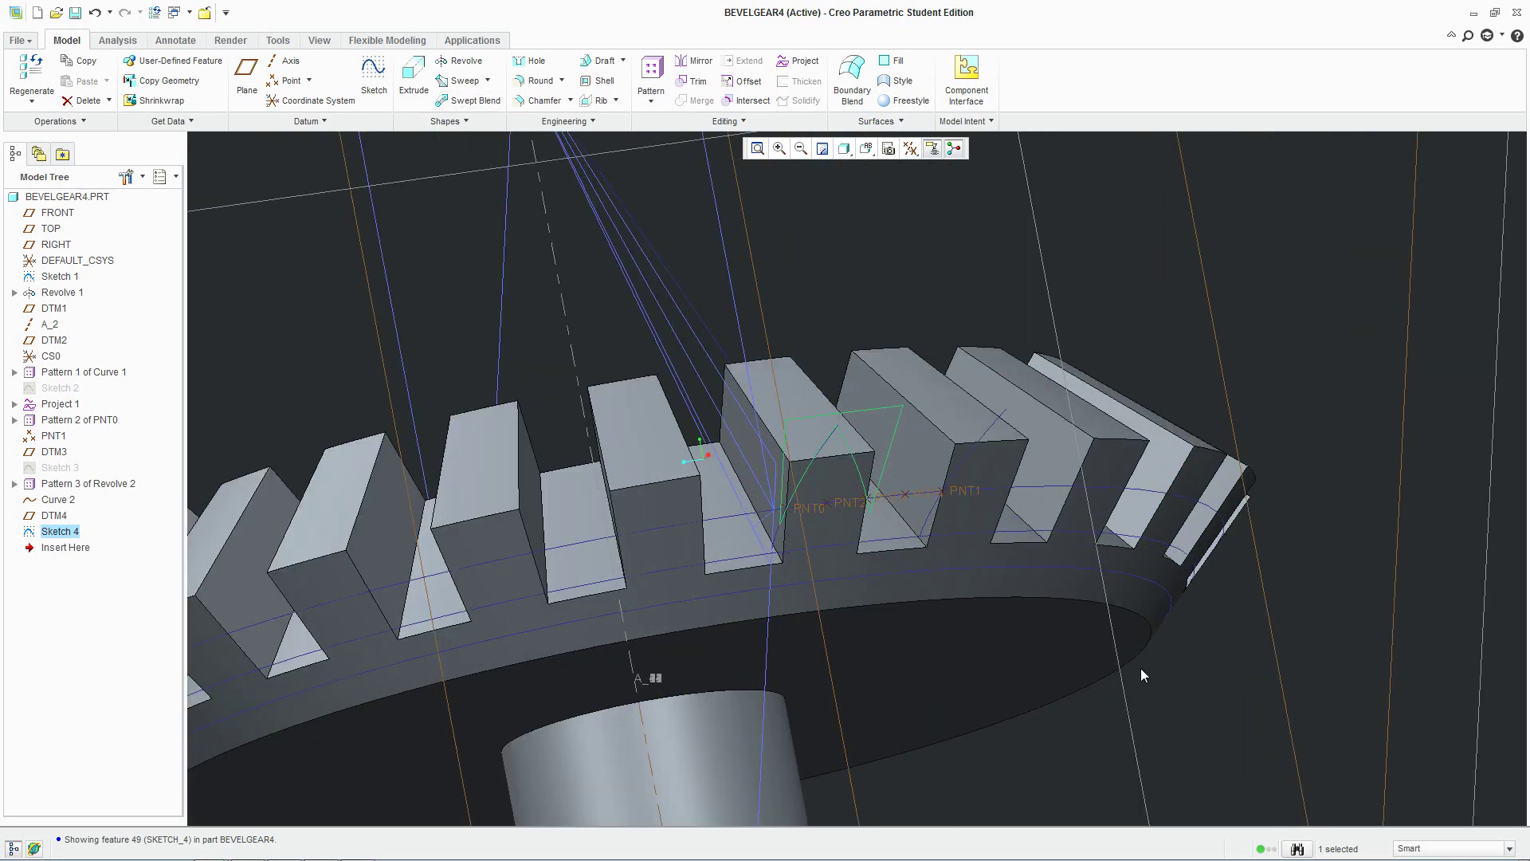
{"action": "middle_click_drag", "start_coordinate": [843, 353], "coordinate": [826, 550], "text": "shift"}
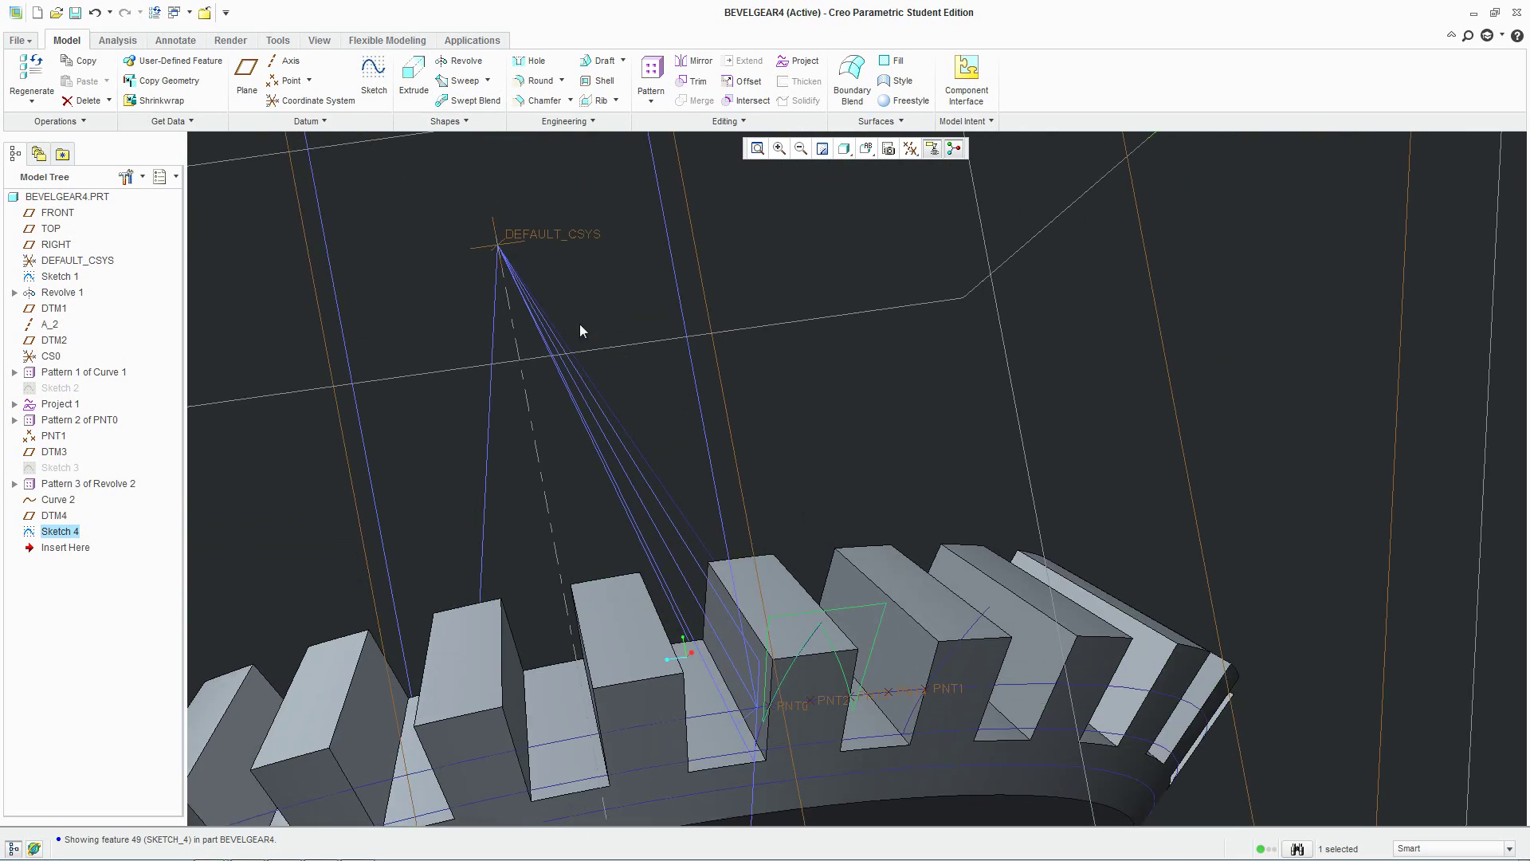
{"action": "middle_click_drag", "start_coordinate": [792, 492], "coordinate": [752, 444]}
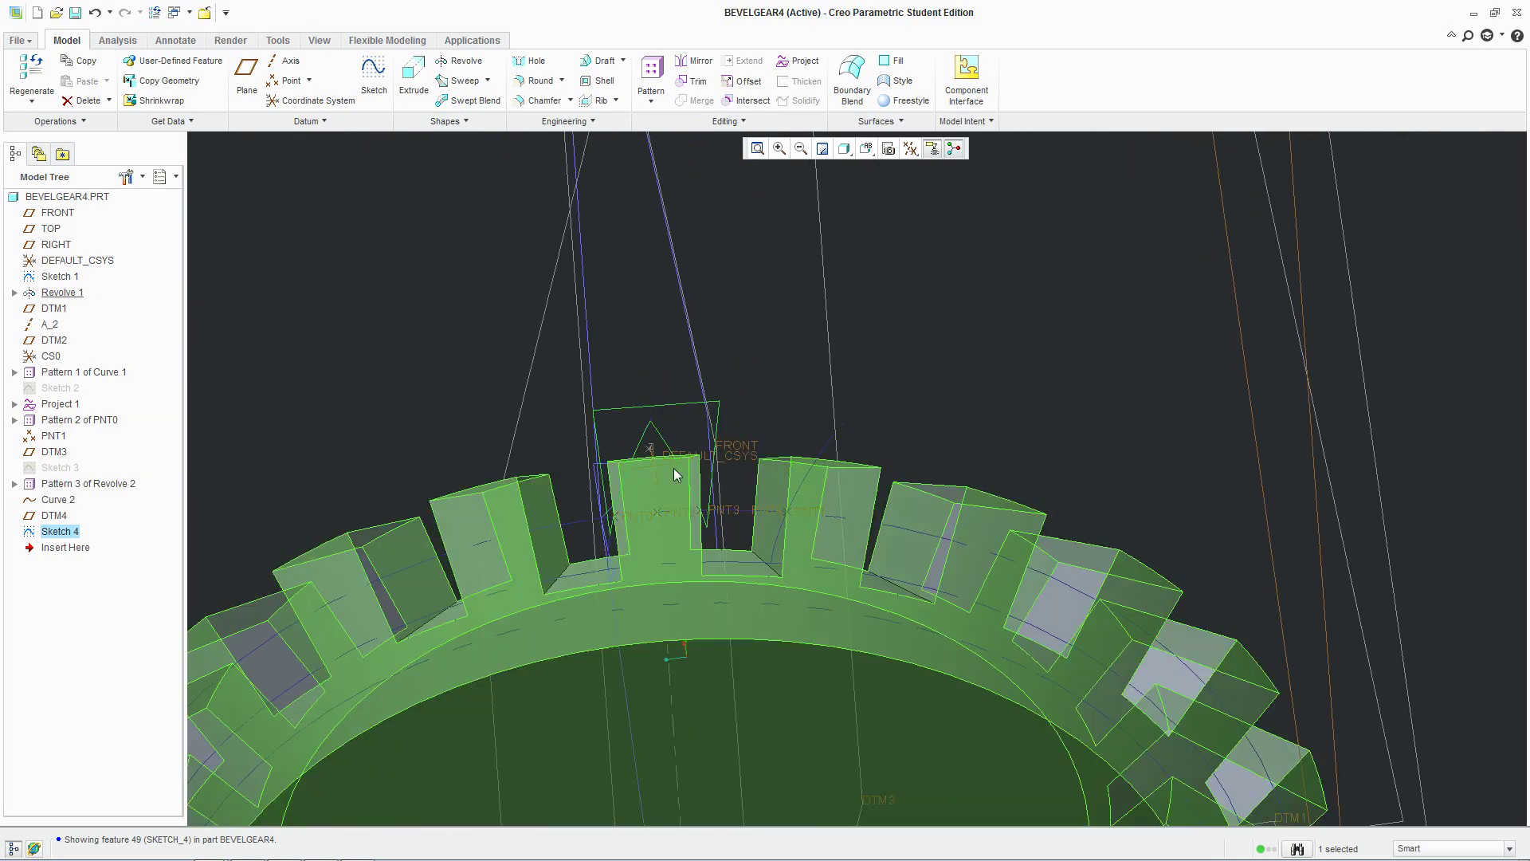
{"action": "scroll", "coordinate": [675, 471], "scroll_direction": "up", "scroll_amount": 4}
{"action": "mouse_move", "coordinate": [676, 478]}
{"action": "middle_mouse_down", "text": "shift"}
{"action": "mouse_move", "coordinate": [603, 431]}
{"action": "mouse_move", "coordinate": [670, 454]}
{"action": "middle_mouse_up", "text": "shift"}
{"action": "middle_click_drag", "start_coordinate": [797, 356], "coordinate": [928, 404]}
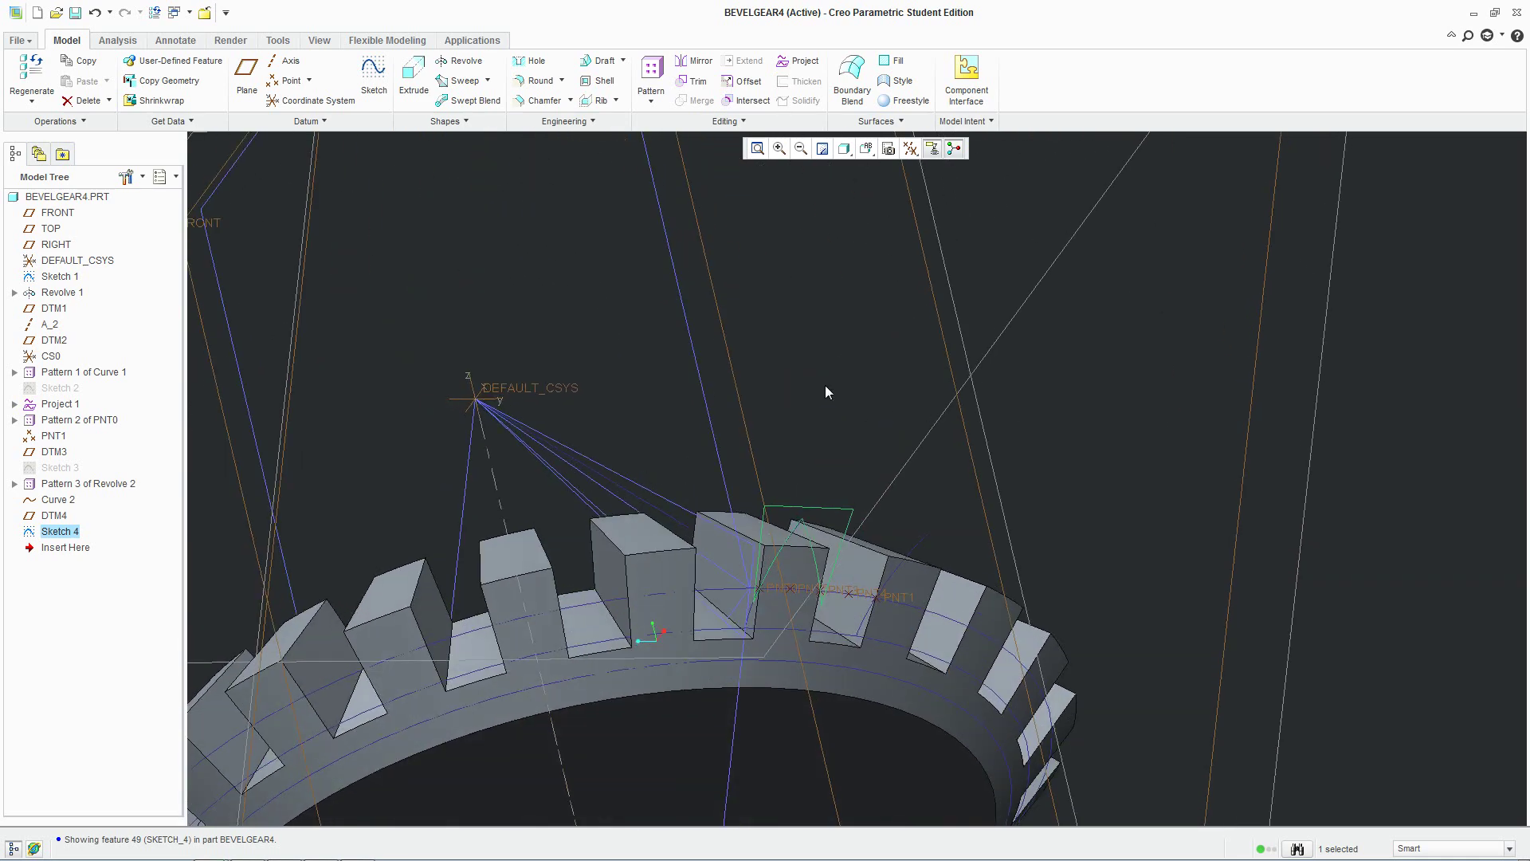
{"action": "left_click", "coordinate": [466, 101]}
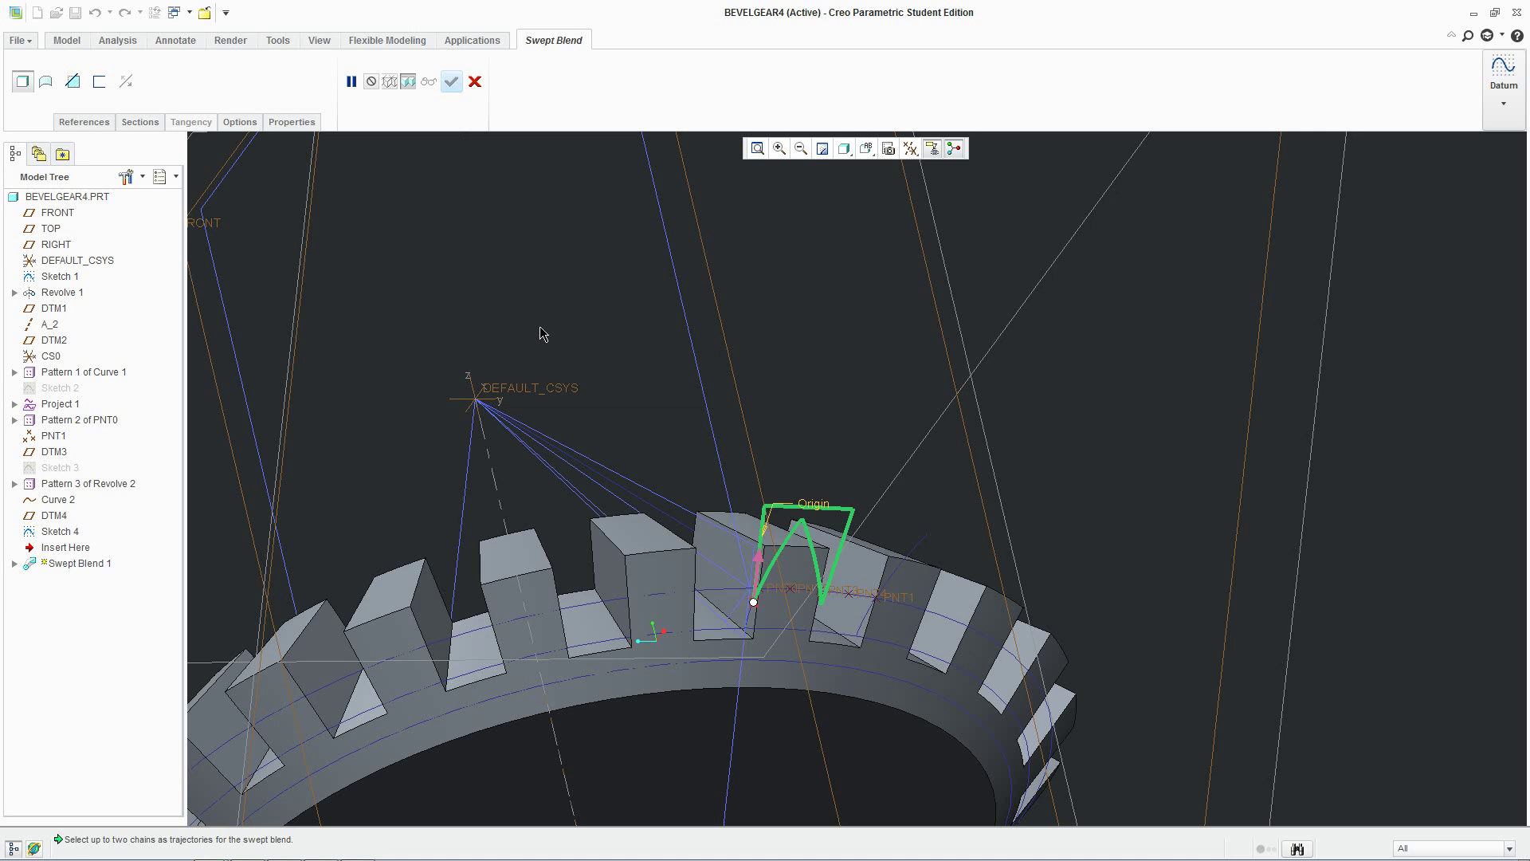
{"action": "scroll", "coordinate": [540, 333], "scroll_direction": "up", "scroll_amount": 2}
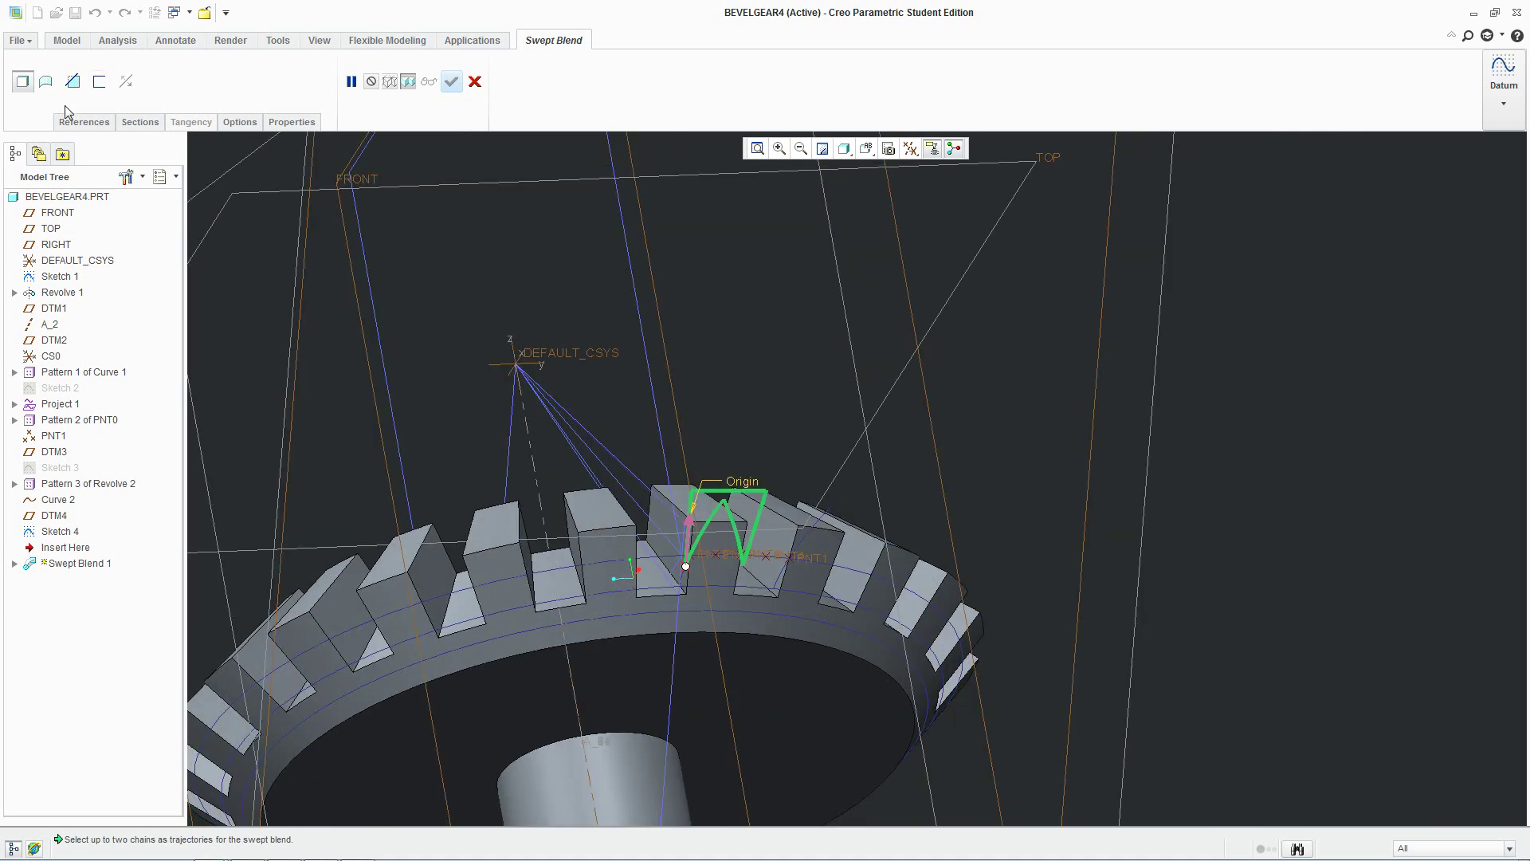
{"action": "left_click", "coordinate": [722, 491]}
{"action": "left_click", "coordinate": [476, 82]}
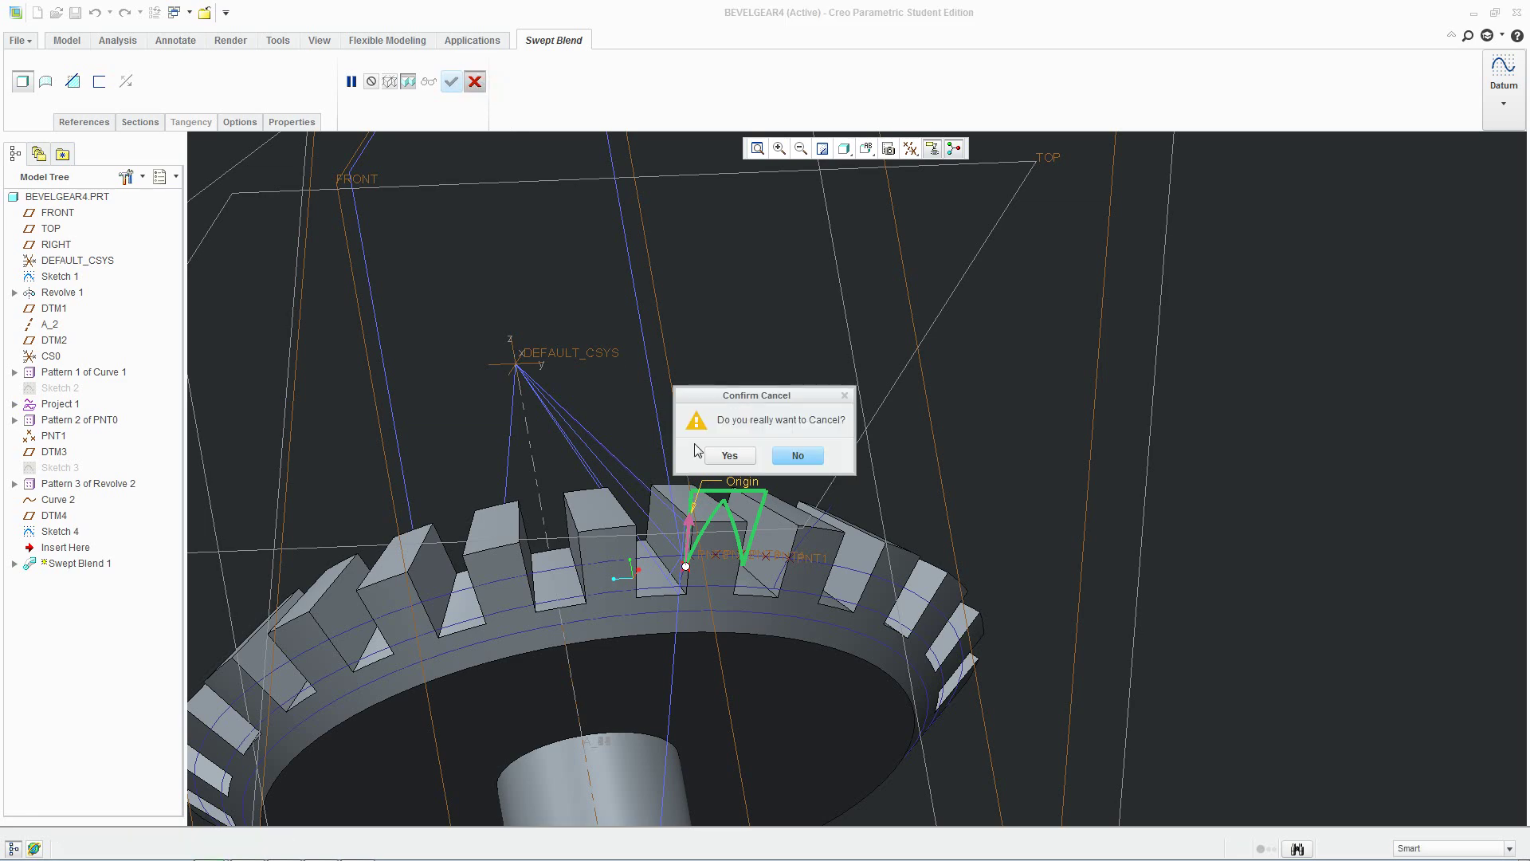
{"action": "left_click", "coordinate": [730, 454]}
Examine how Curve 2 runs from the default coordinate system to the middle of the tooth.
{"action": "middle_click_drag", "start_coordinate": [725, 547], "coordinate": [647, 555]}
{"action": "mouse_move", "coordinate": [668, 491]}
{"action": "middle_mouse_down"}
{"action": "mouse_move", "coordinate": [710, 478]}
{"action": "mouse_move", "coordinate": [681, 472]}
{"action": "middle_mouse_up"}
{"action": "left_click", "coordinate": [634, 482]}
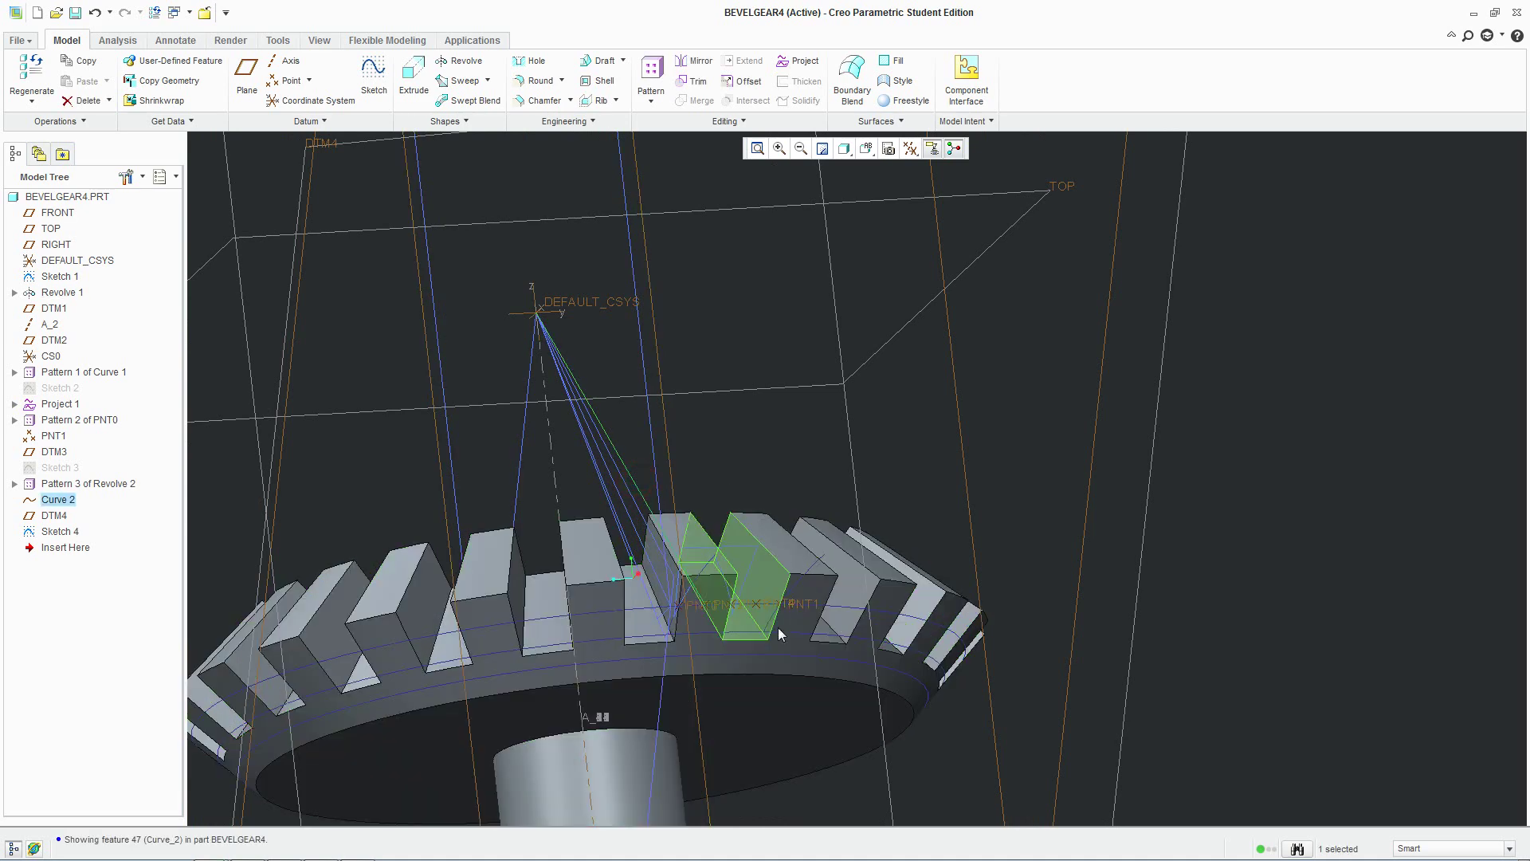
{"action": "scroll", "coordinate": [647, 492], "scroll_direction": "down", "scroll_amount": 5}
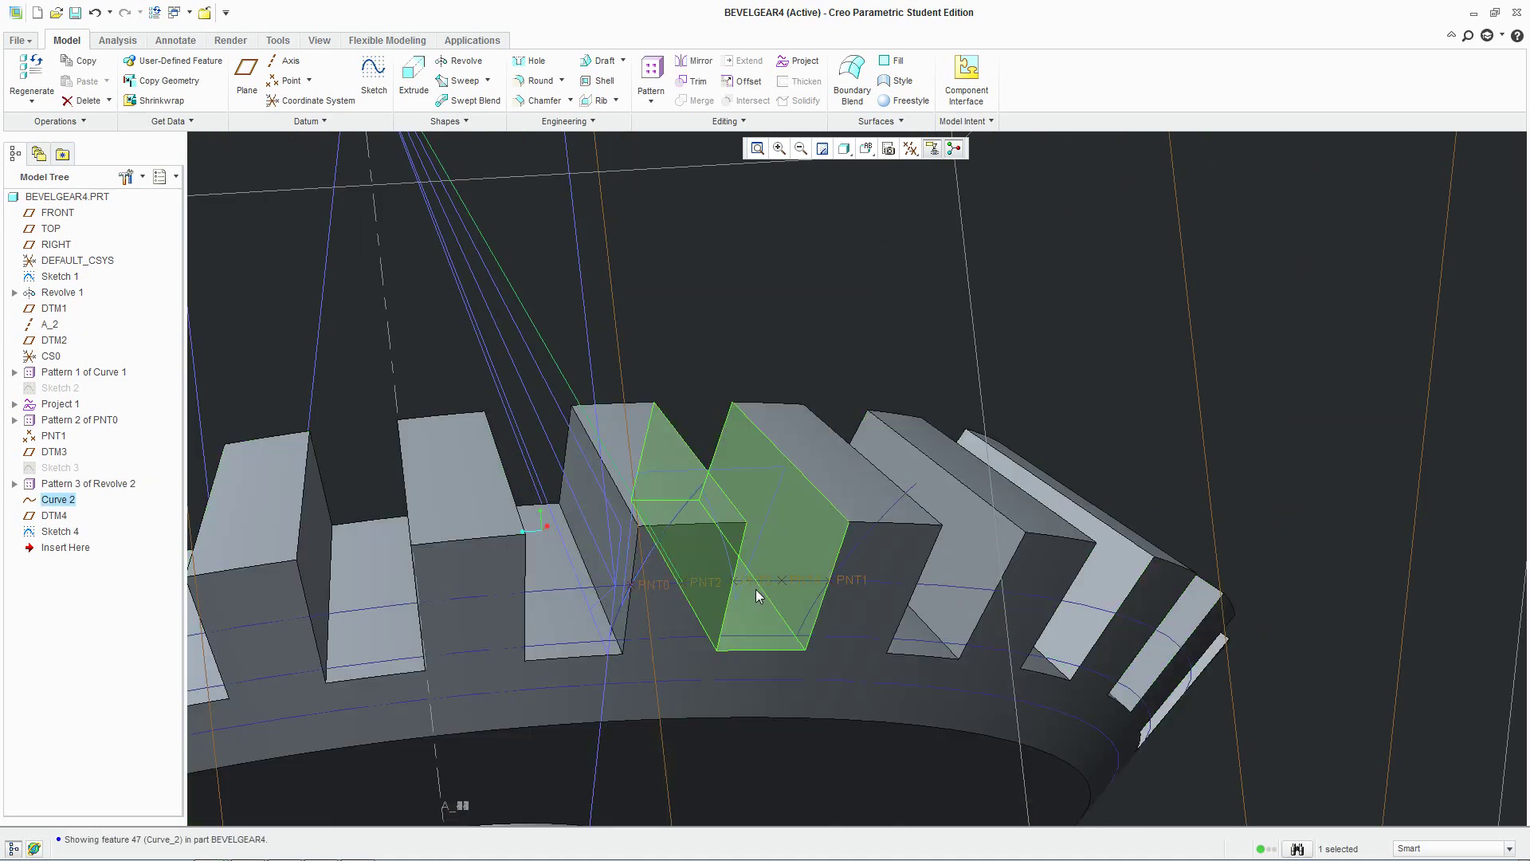
{"action": "scroll", "coordinate": [714, 583], "scroll_direction": "up", "scroll_amount": 3}
{"action": "mouse_move", "coordinate": [717, 584]}
{"action": "middle_mouse_down"}
{"action": "mouse_move", "coordinate": [660, 566]}
{"action": "mouse_move", "coordinate": [741, 602]}
{"action": "mouse_move", "coordinate": [727, 631]}
{"action": "mouse_move", "coordinate": [701, 625]}
{"action": "middle_mouse_up"}
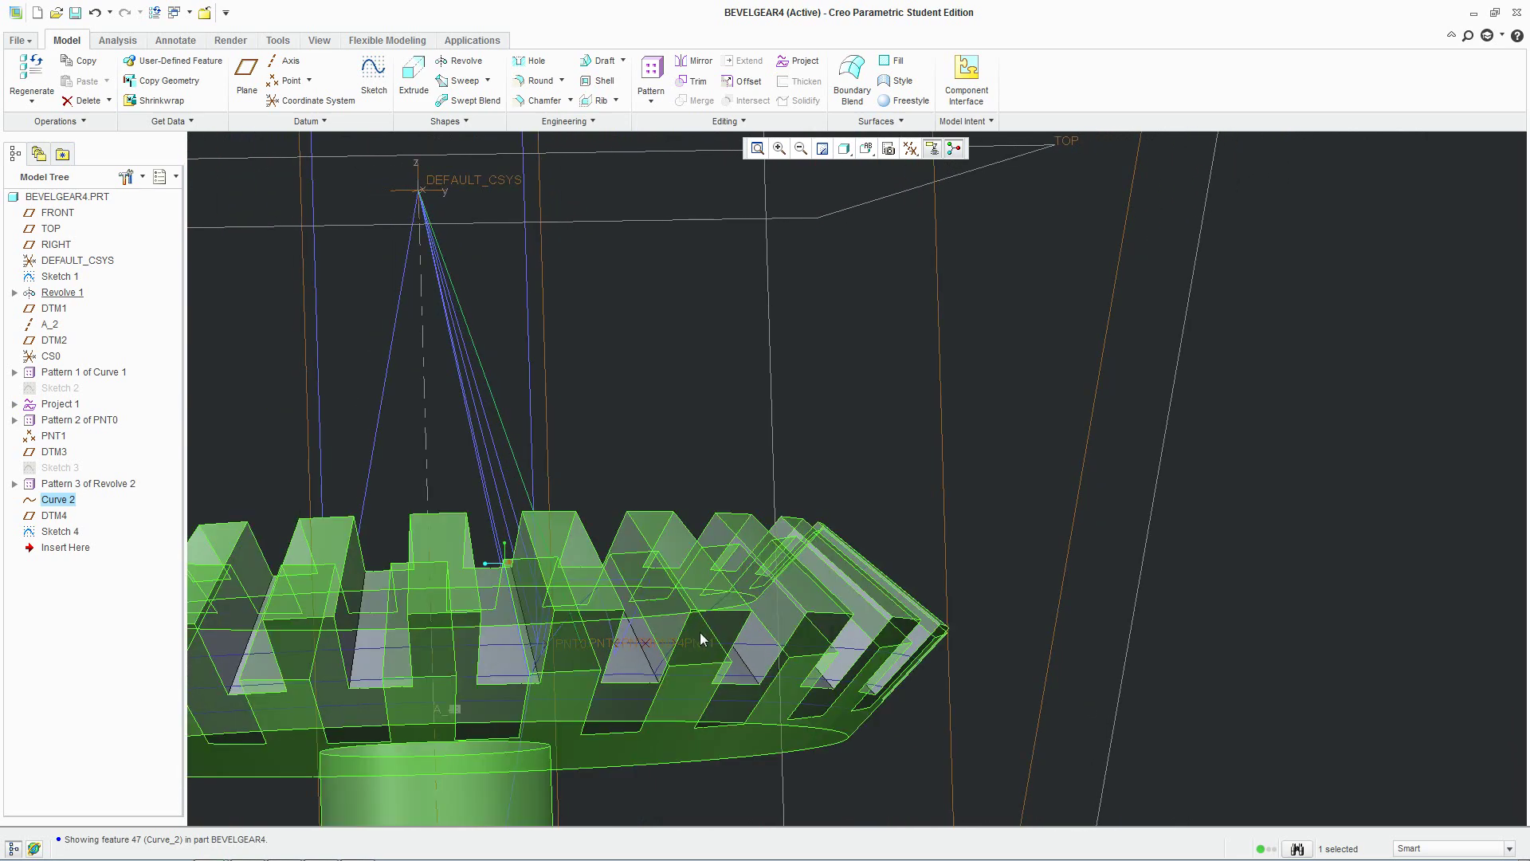
{"action": "left_click", "coordinate": [637, 343]}
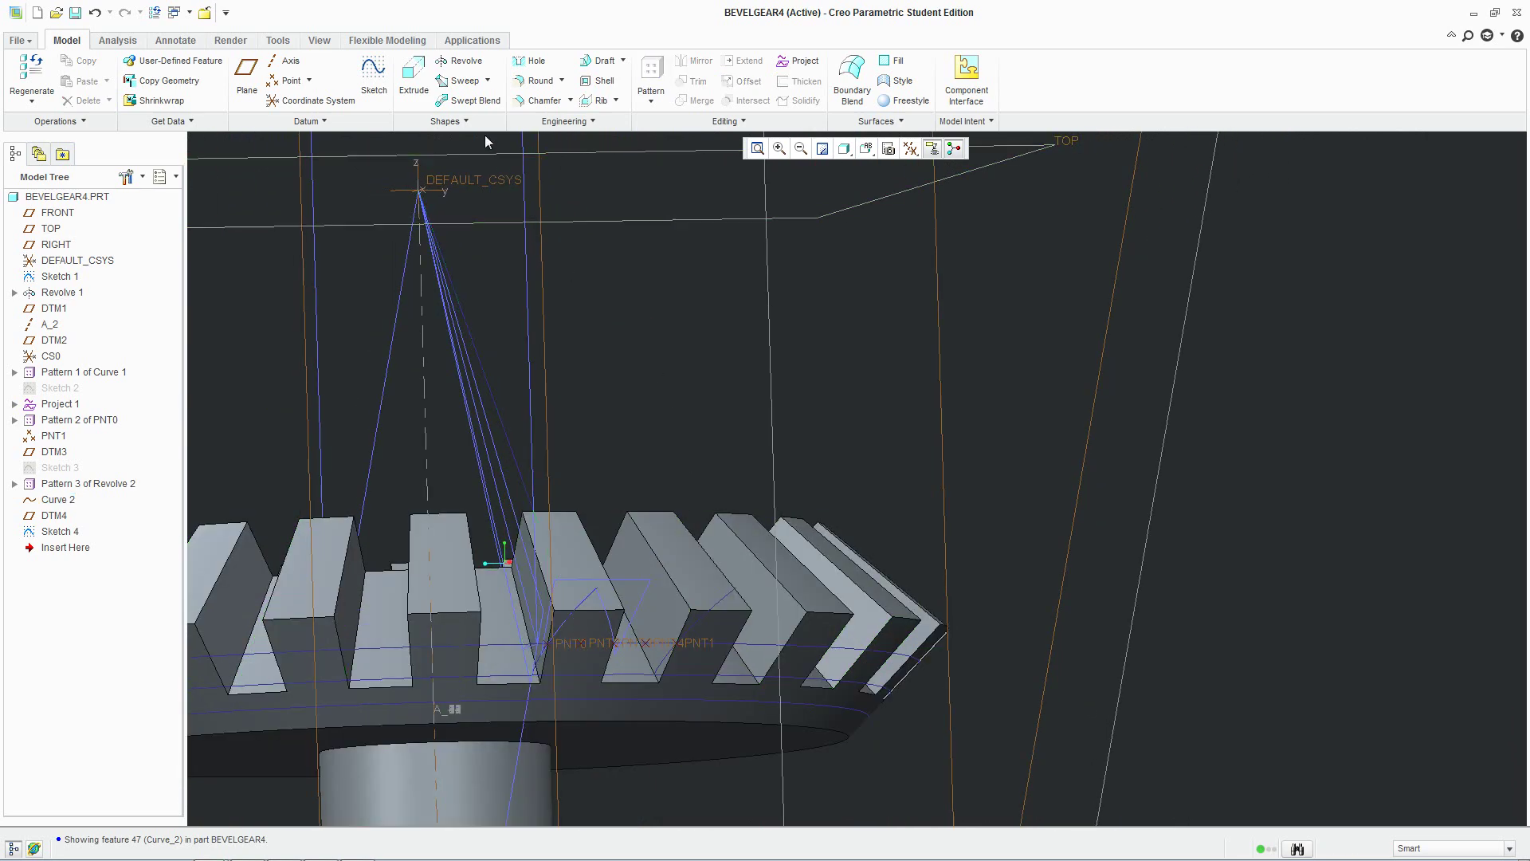
{"action": "left_click", "coordinate": [469, 100]}
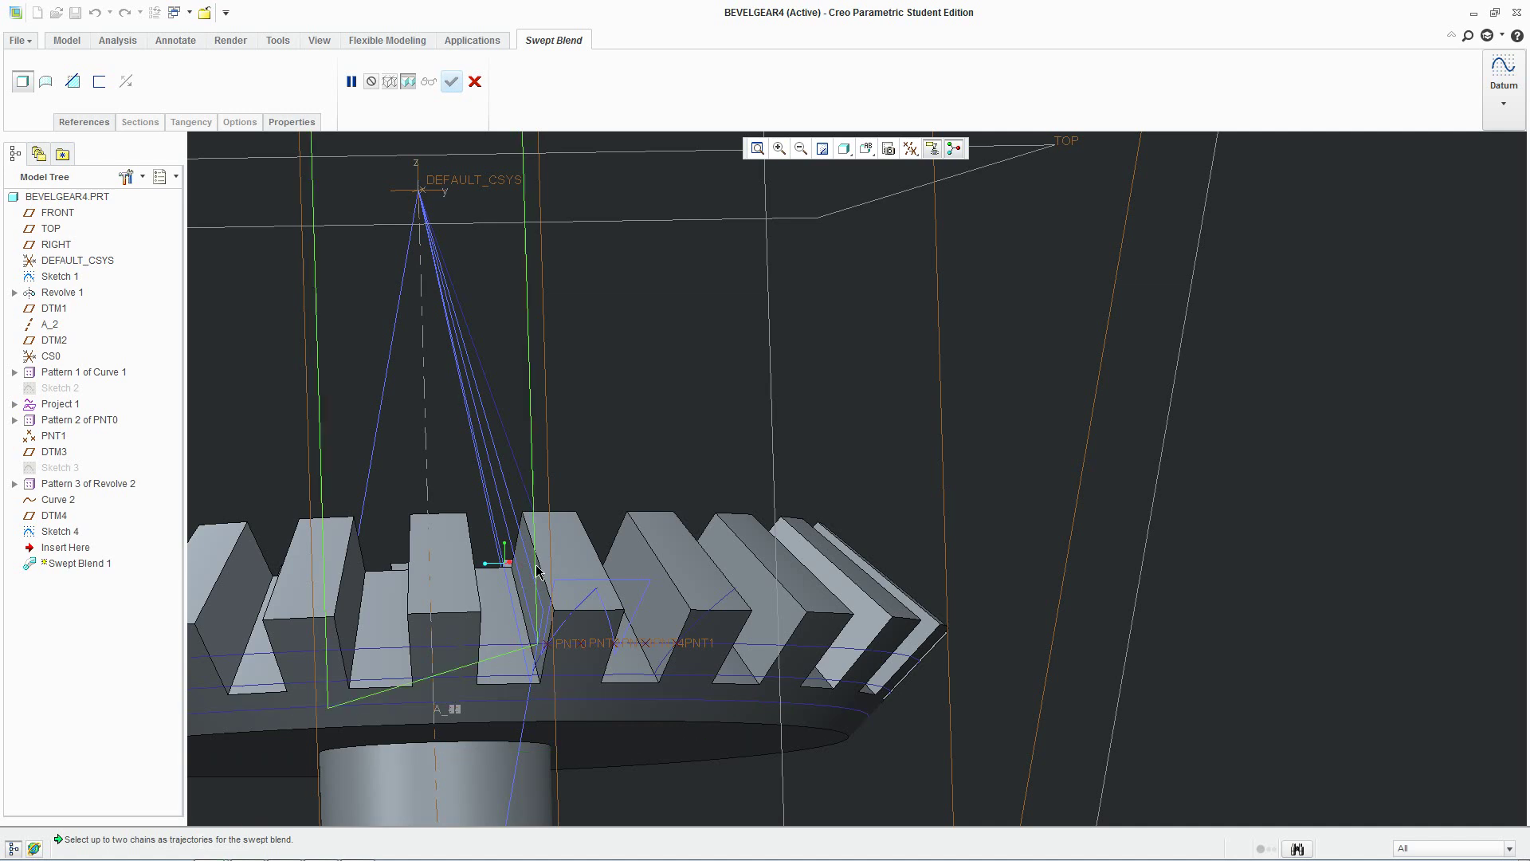
{"action": "left_click", "coordinate": [523, 484]}
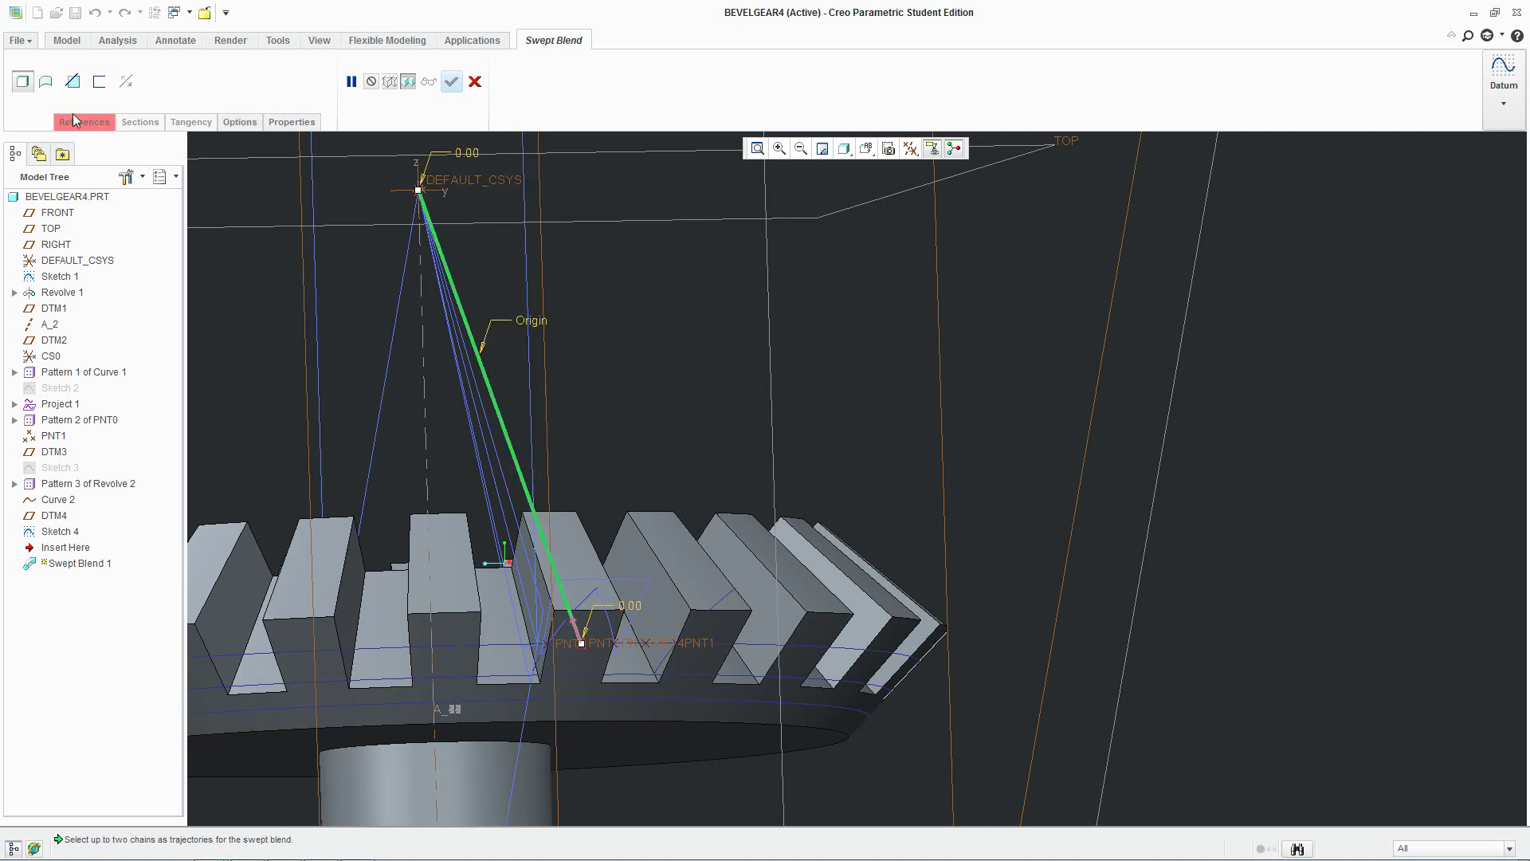
{"action": "left_click", "coordinate": [74, 120]}
{"action": "left_click", "coordinate": [126, 329]}
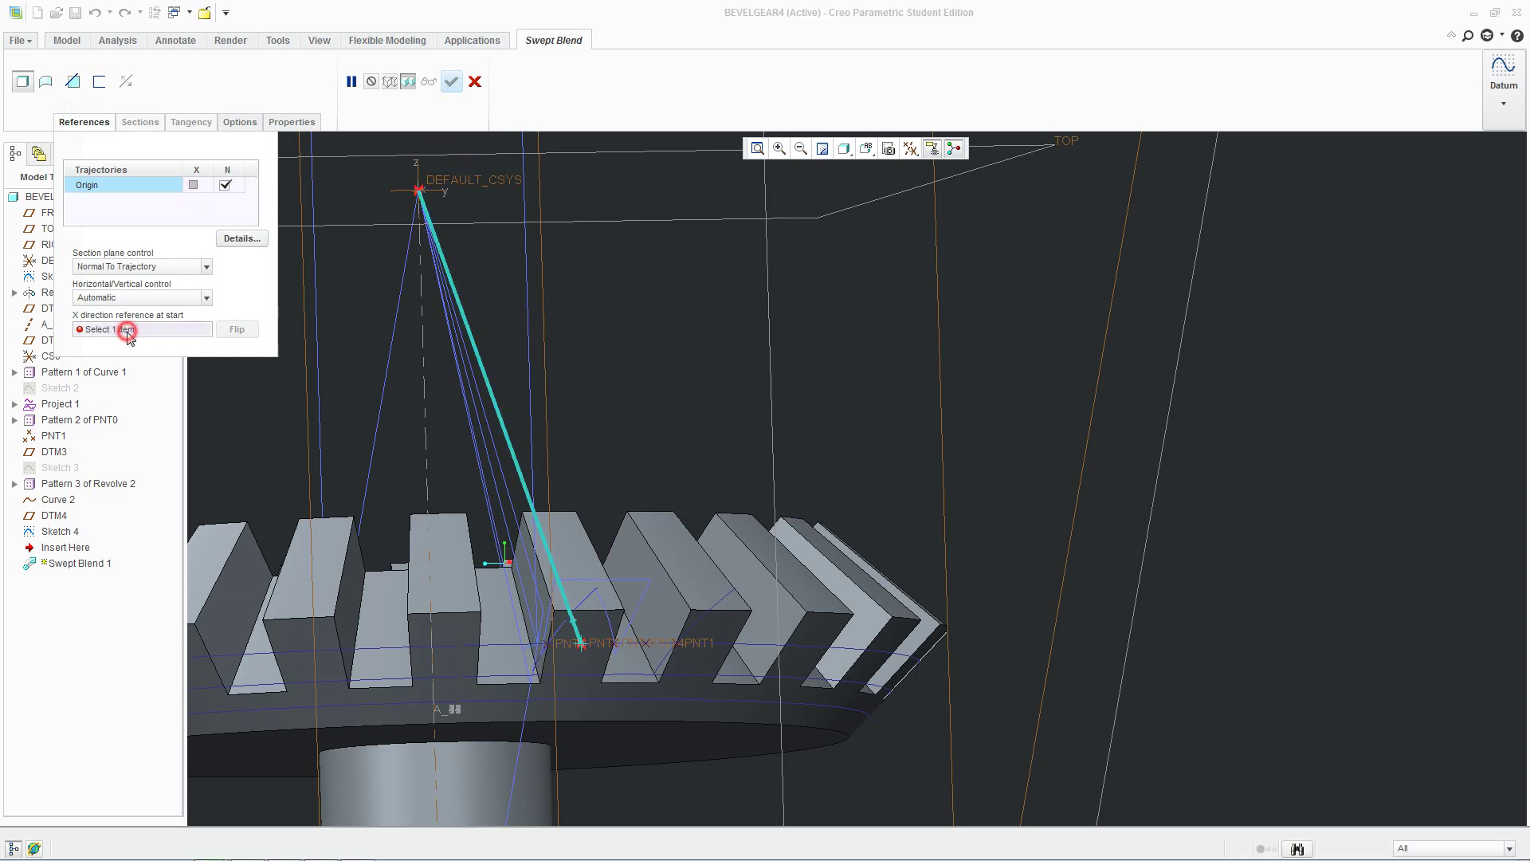
{"action": "middle_click_drag", "start_coordinate": [603, 668], "coordinate": [581, 624]}
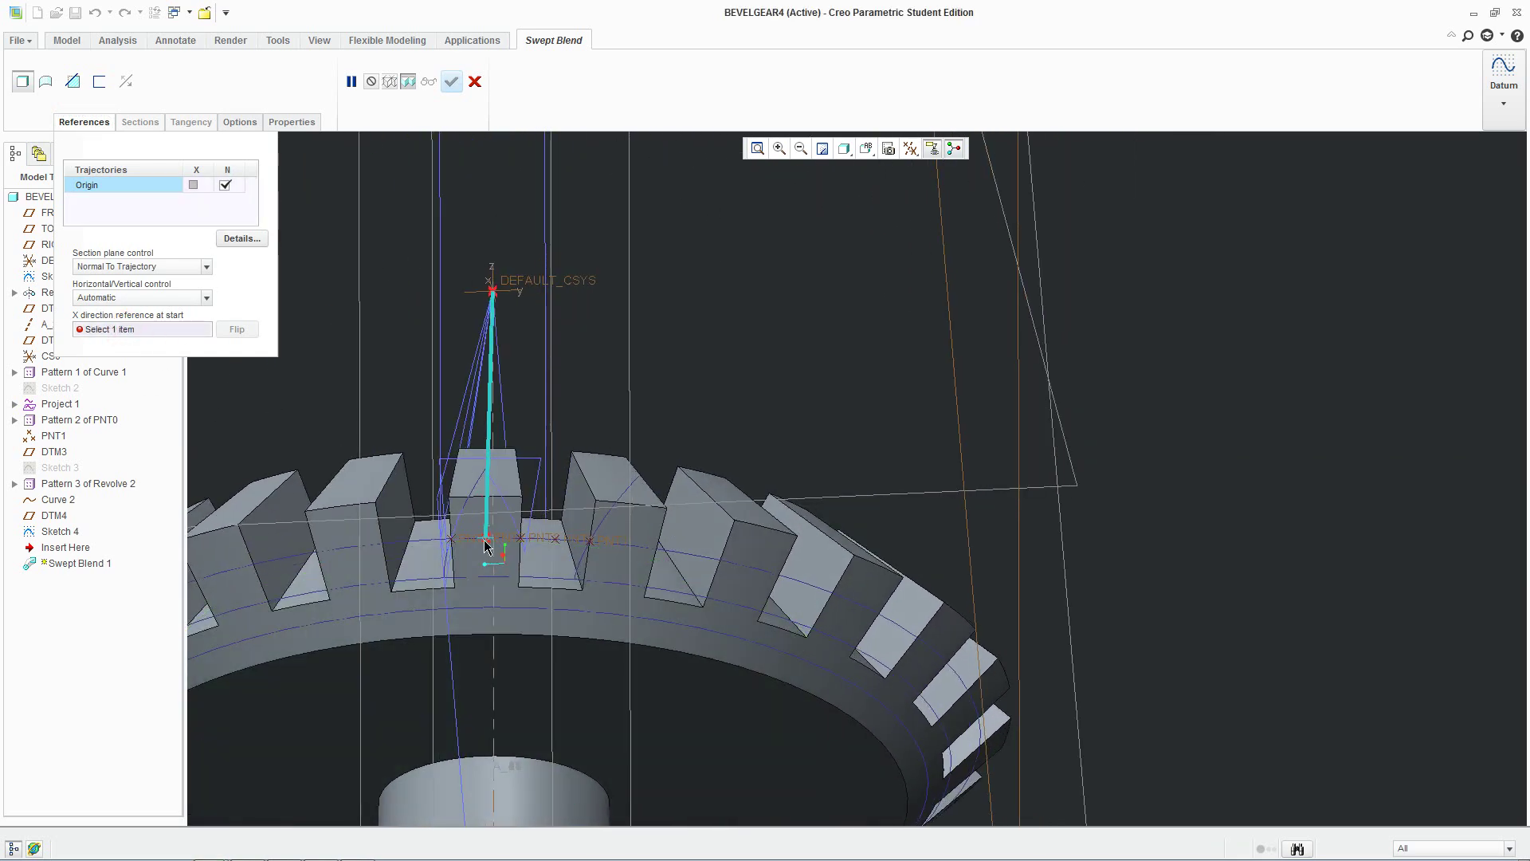
{"action": "scroll", "coordinate": [487, 546], "scroll_direction": "up", "scroll_amount": 2}
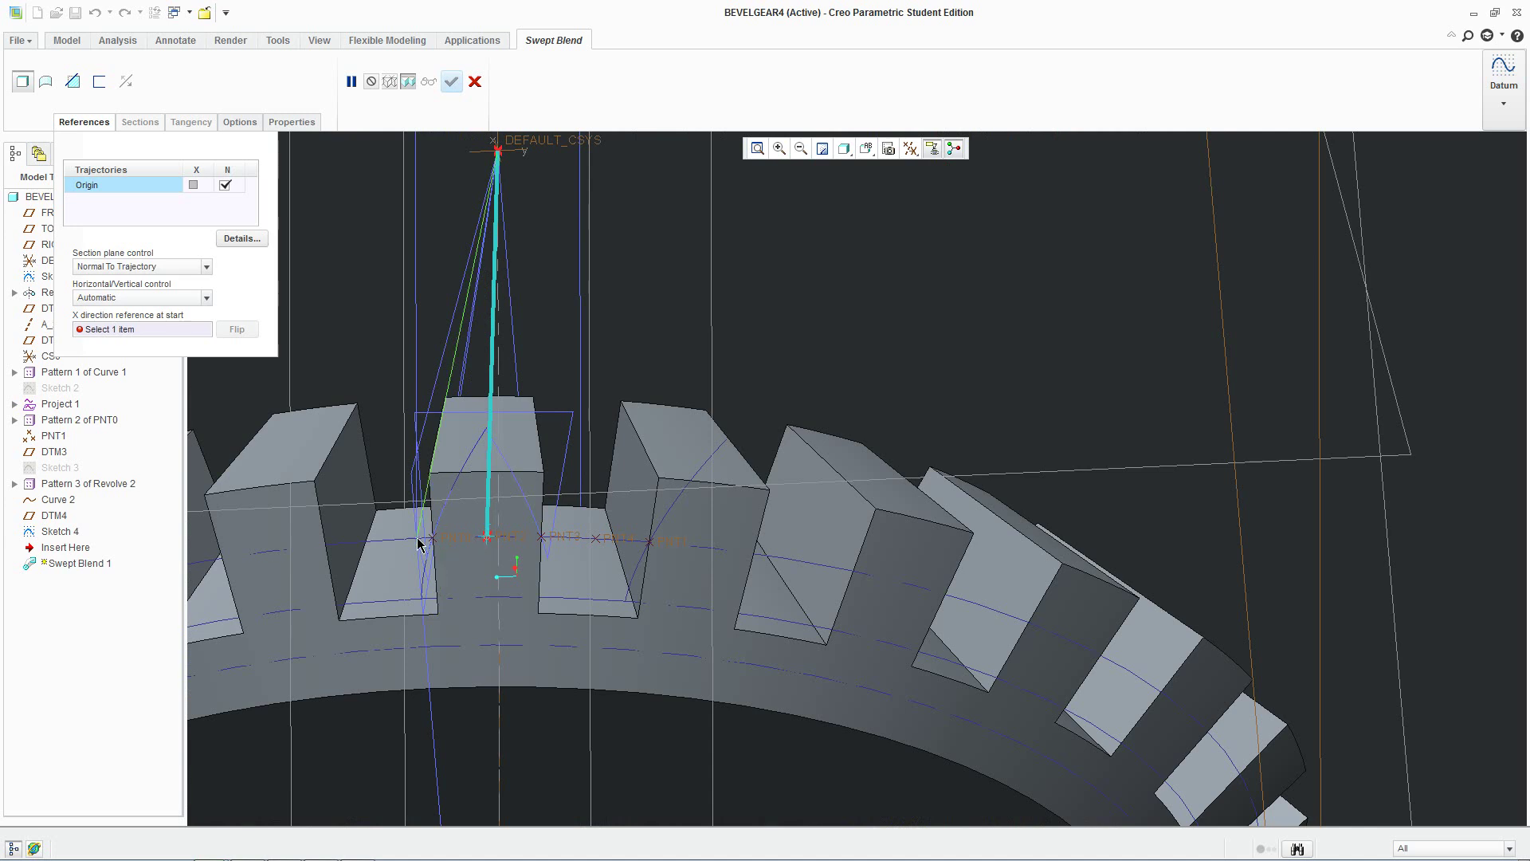
{"action": "left_click", "coordinate": [476, 81]}
{"action": "left_click", "coordinate": [731, 456]}
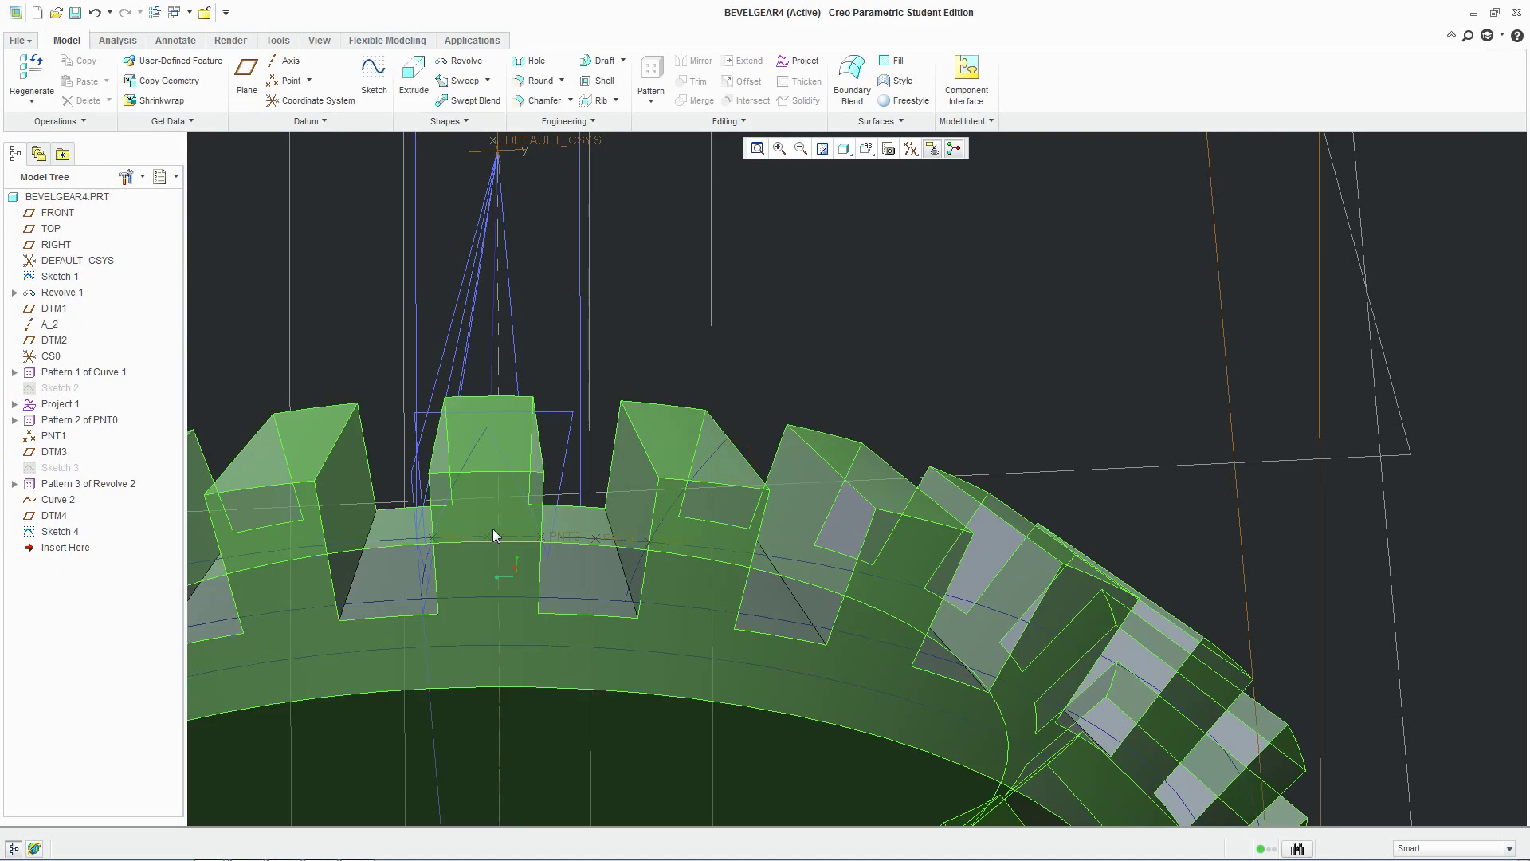
Create a datum axis through points PNT0 and PNT3 across the tooth.
{"action": "left_click", "coordinate": [285, 61]}
{"action": "scroll", "coordinate": [436, 538], "scroll_direction": "up", "scroll_amount": 2}
{"action": "left_click", "coordinate": [399, 512]}
{"action": "left_click", "coordinate": [579, 512], "text": "ctrl"}
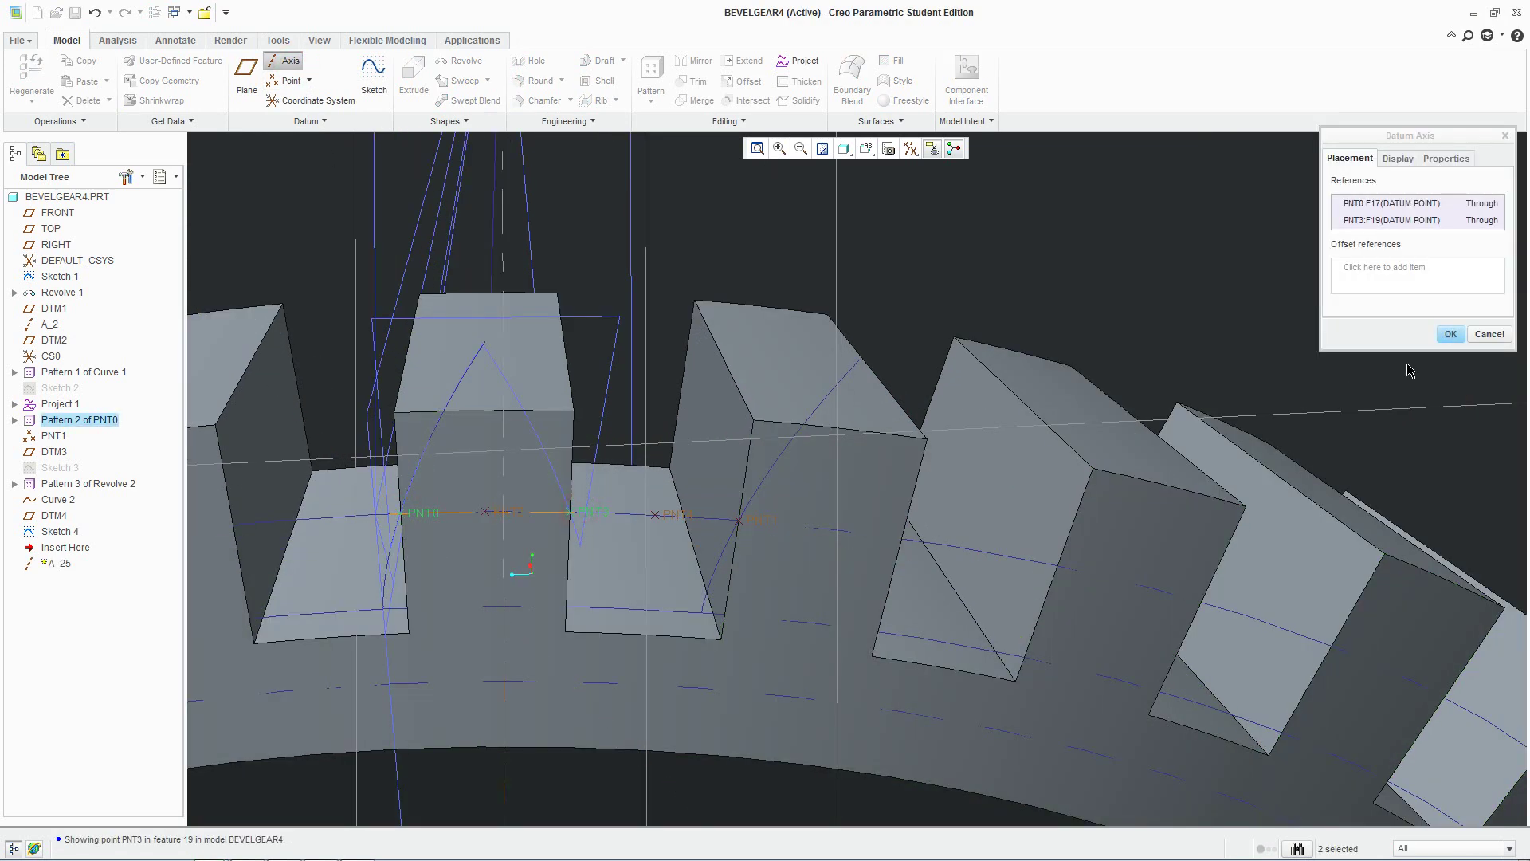
{"action": "left_click", "coordinate": [1451, 333]}
Start a swept blend with Curve 2, from the default coordinate system to the tooth, as its origin trajectory.
{"action": "scroll", "coordinate": [638, 490], "scroll_direction": "down", "scroll_amount": 2}
{"action": "mouse_move", "coordinate": [894, 263]}
{"action": "middle_mouse_down"}
{"action": "mouse_move", "coordinate": [912, 259]}
{"action": "mouse_move", "coordinate": [902, 267]}
{"action": "middle_mouse_up"}
{"action": "left_click", "coordinate": [696, 293]}
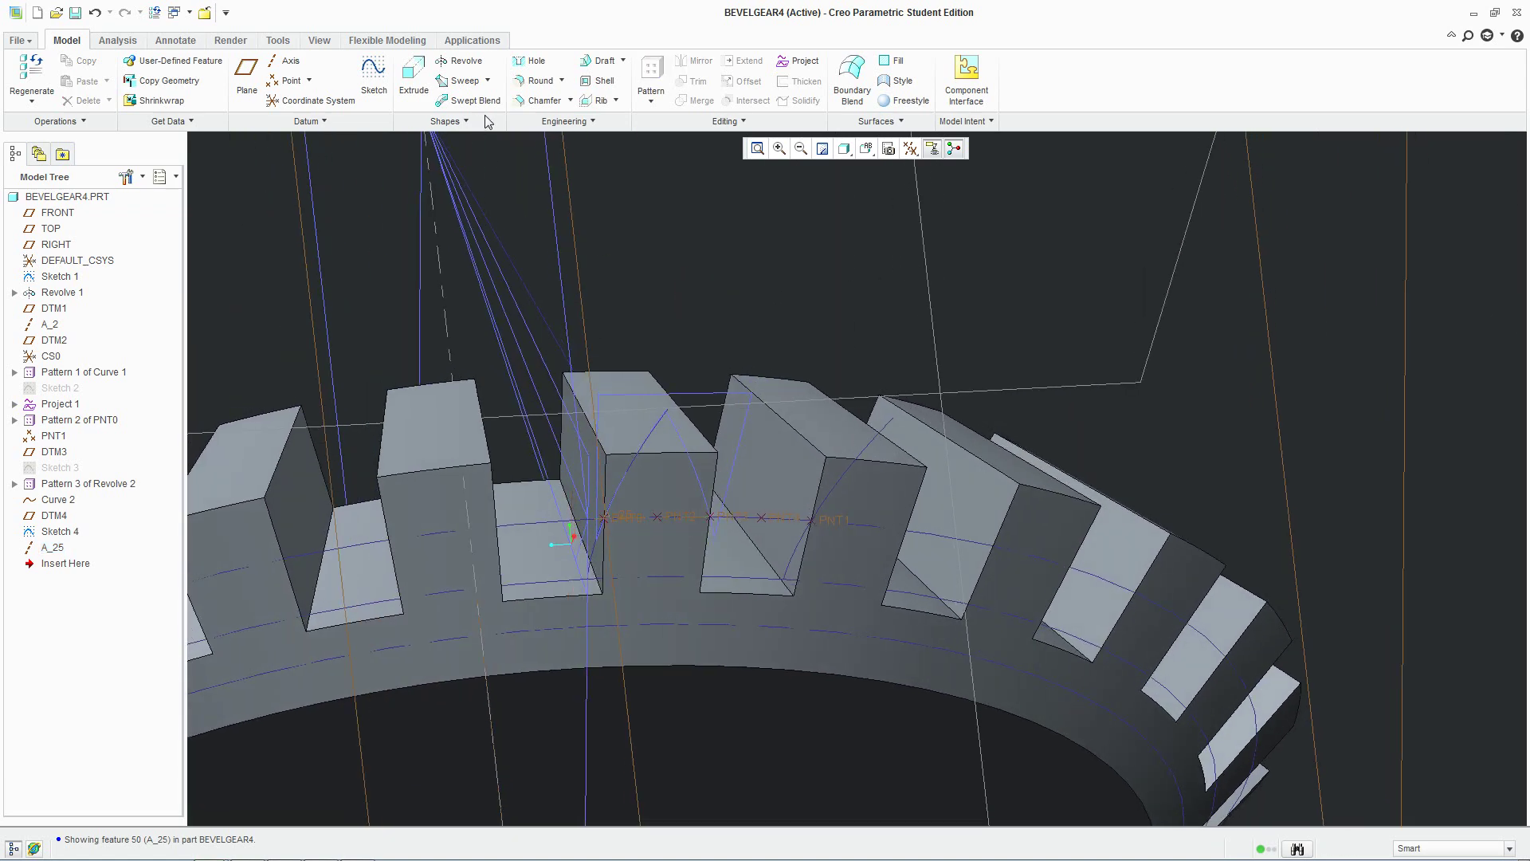
{"action": "left_click", "coordinate": [458, 102]}
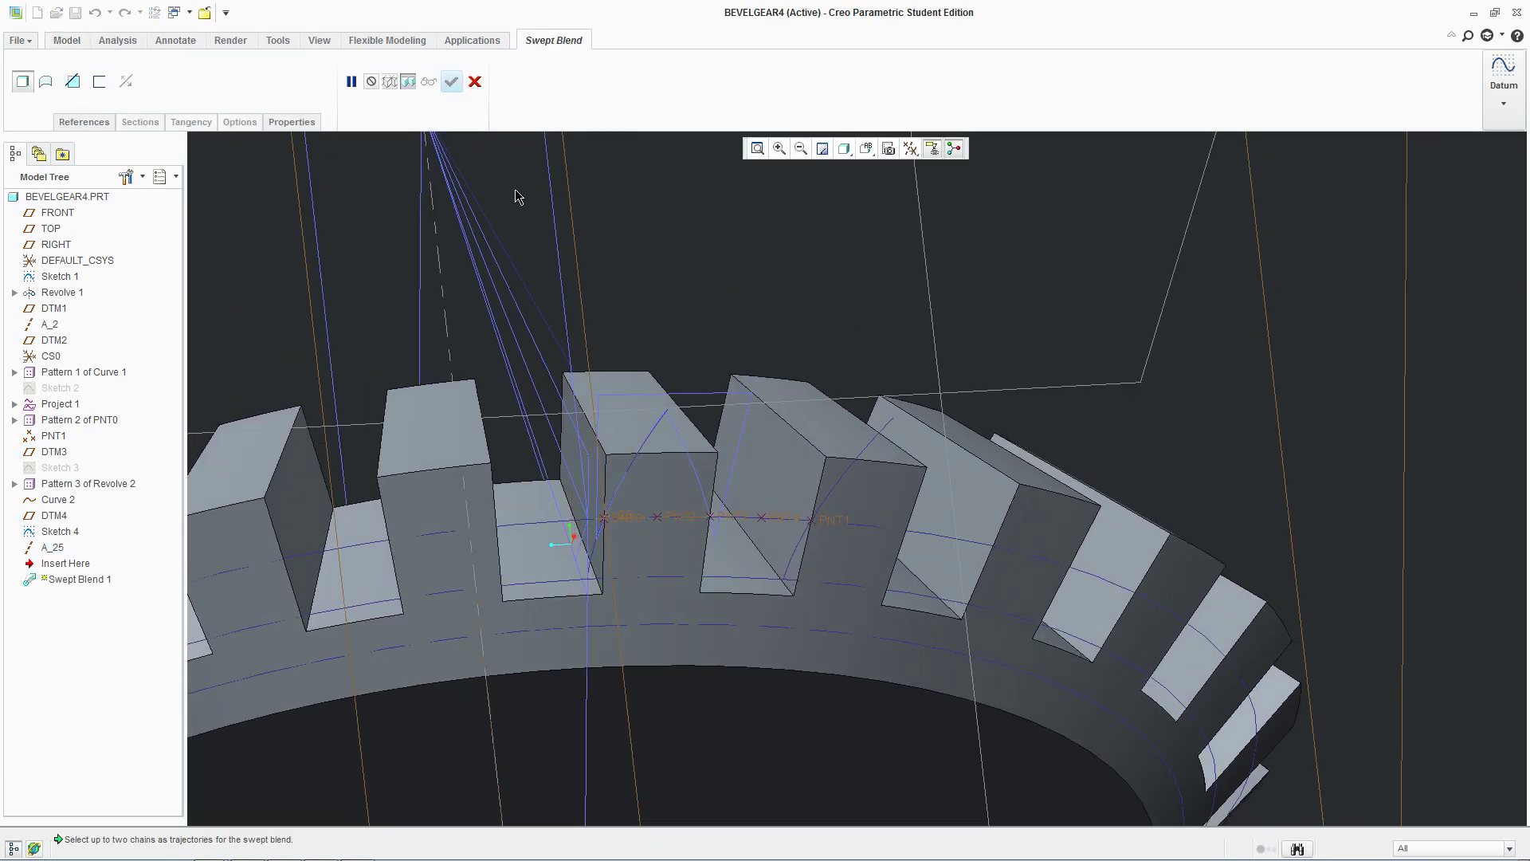
{"action": "middle_click_drag", "start_coordinate": [699, 306], "coordinate": [701, 318]}
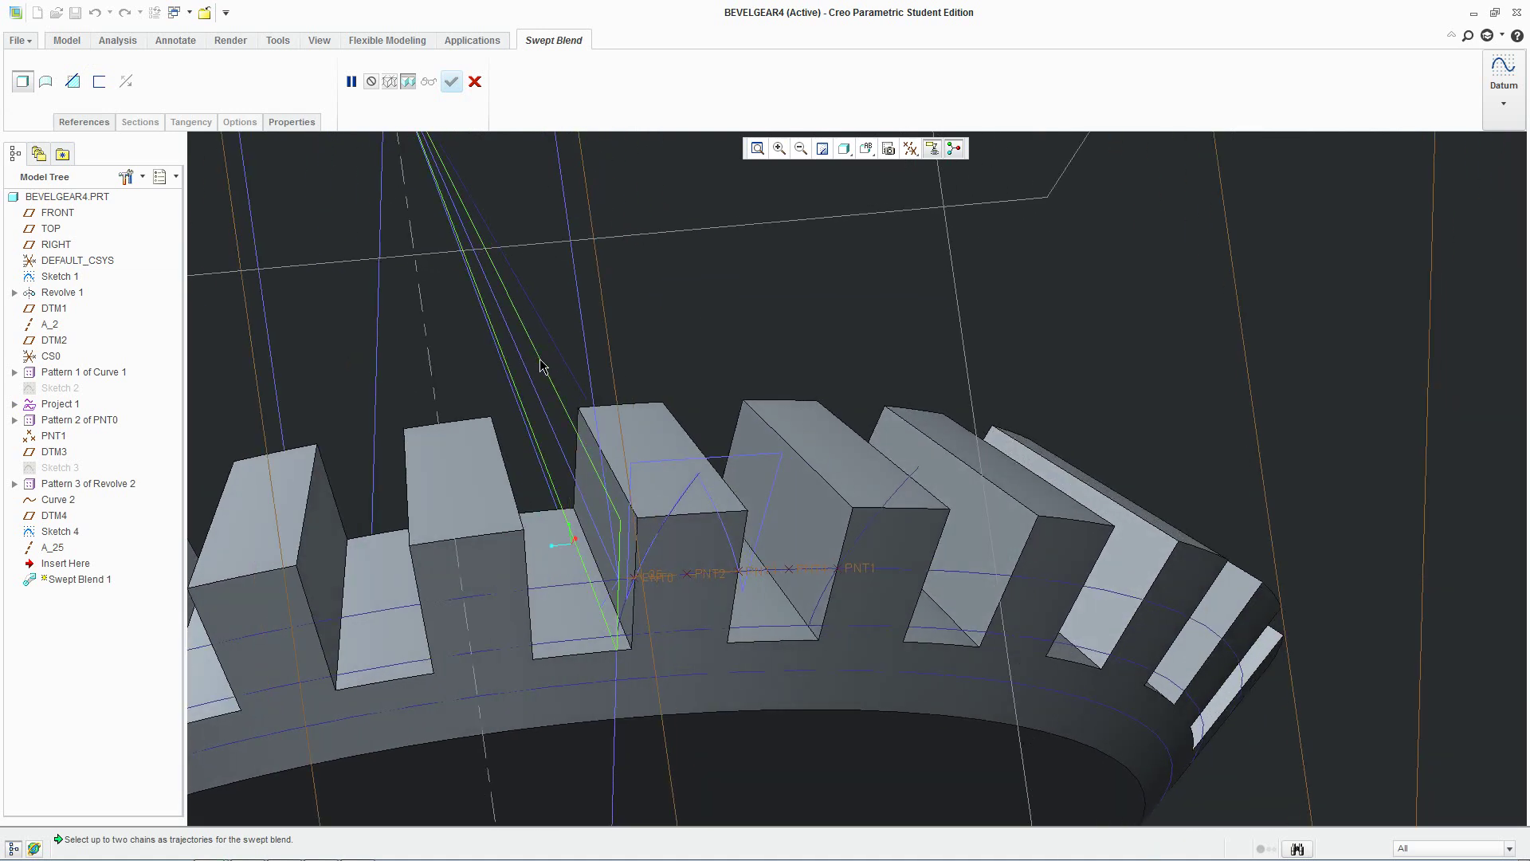
{"action": "left_click", "coordinate": [562, 349]}
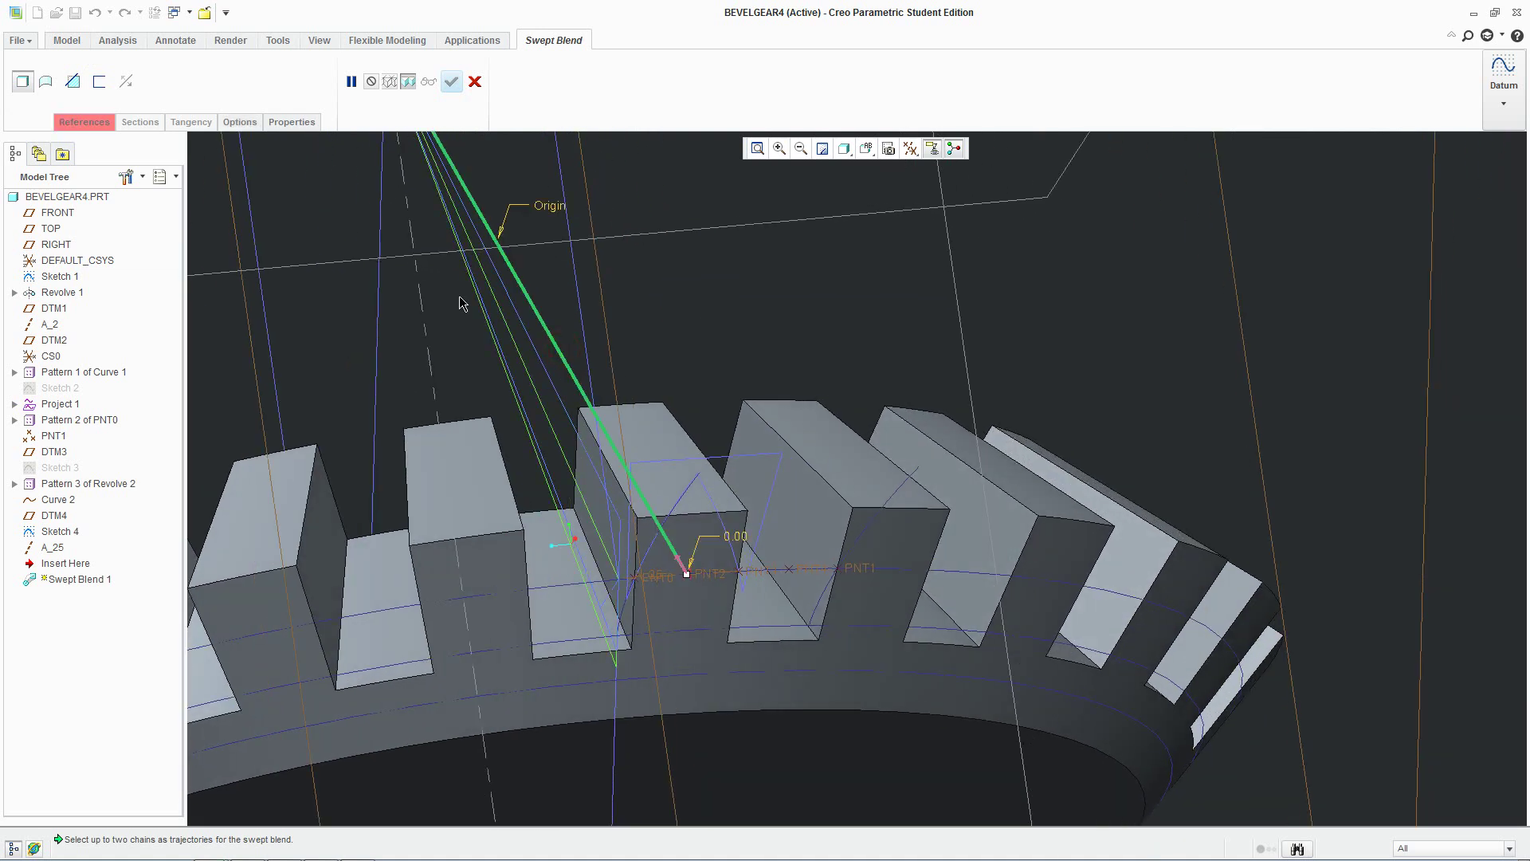
Use axis A_25 as the swept blend's X direction reference at the start.
{"action": "left_click", "coordinate": [84, 122]}
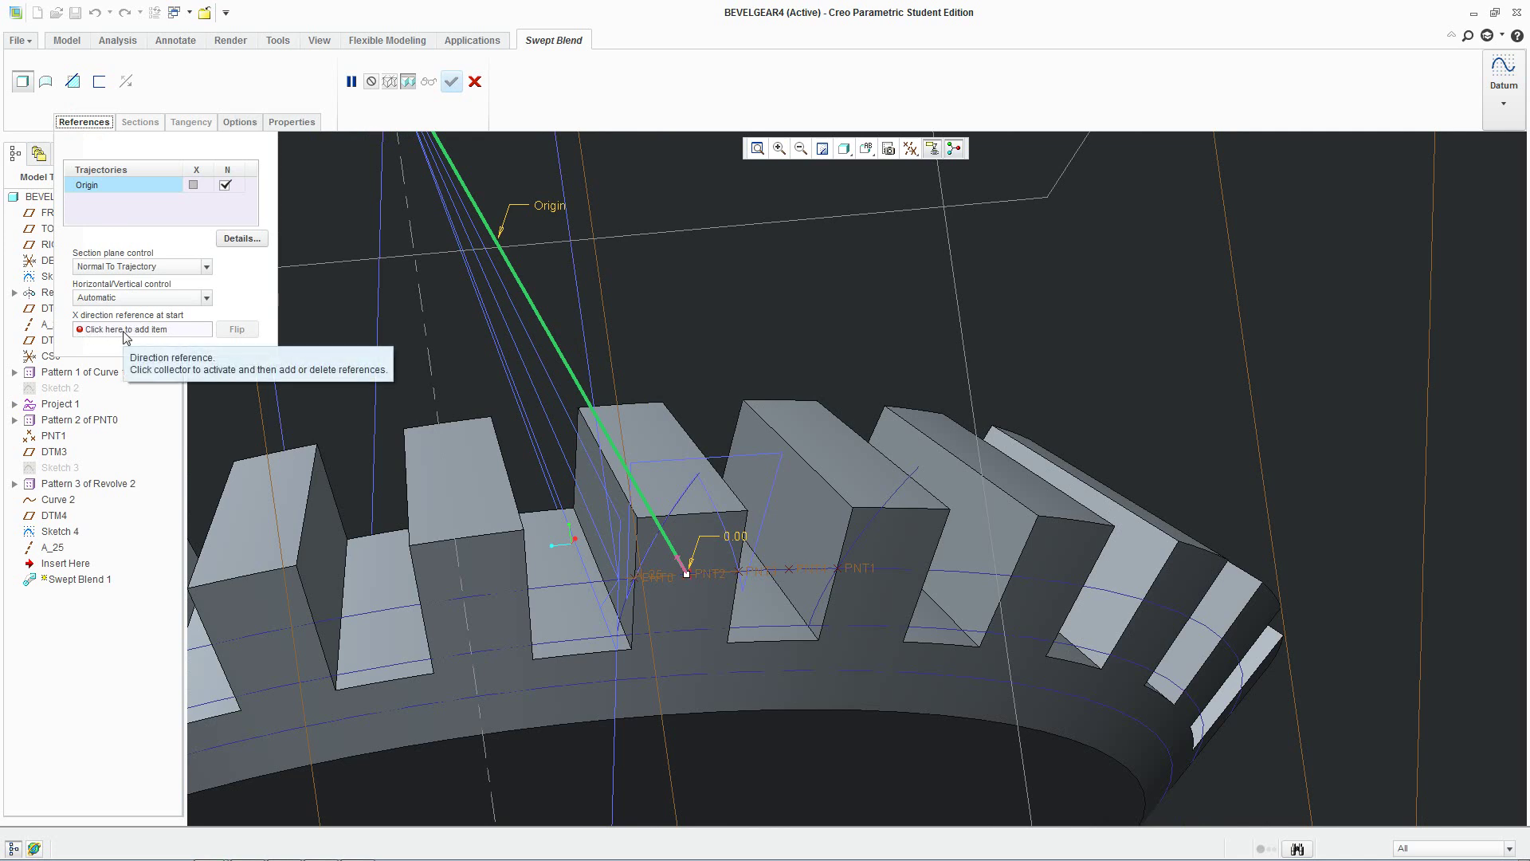
{"action": "left_click", "coordinate": [125, 336]}
{"action": "scroll", "coordinate": [601, 666], "scroll_direction": "down", "scroll_amount": 5}
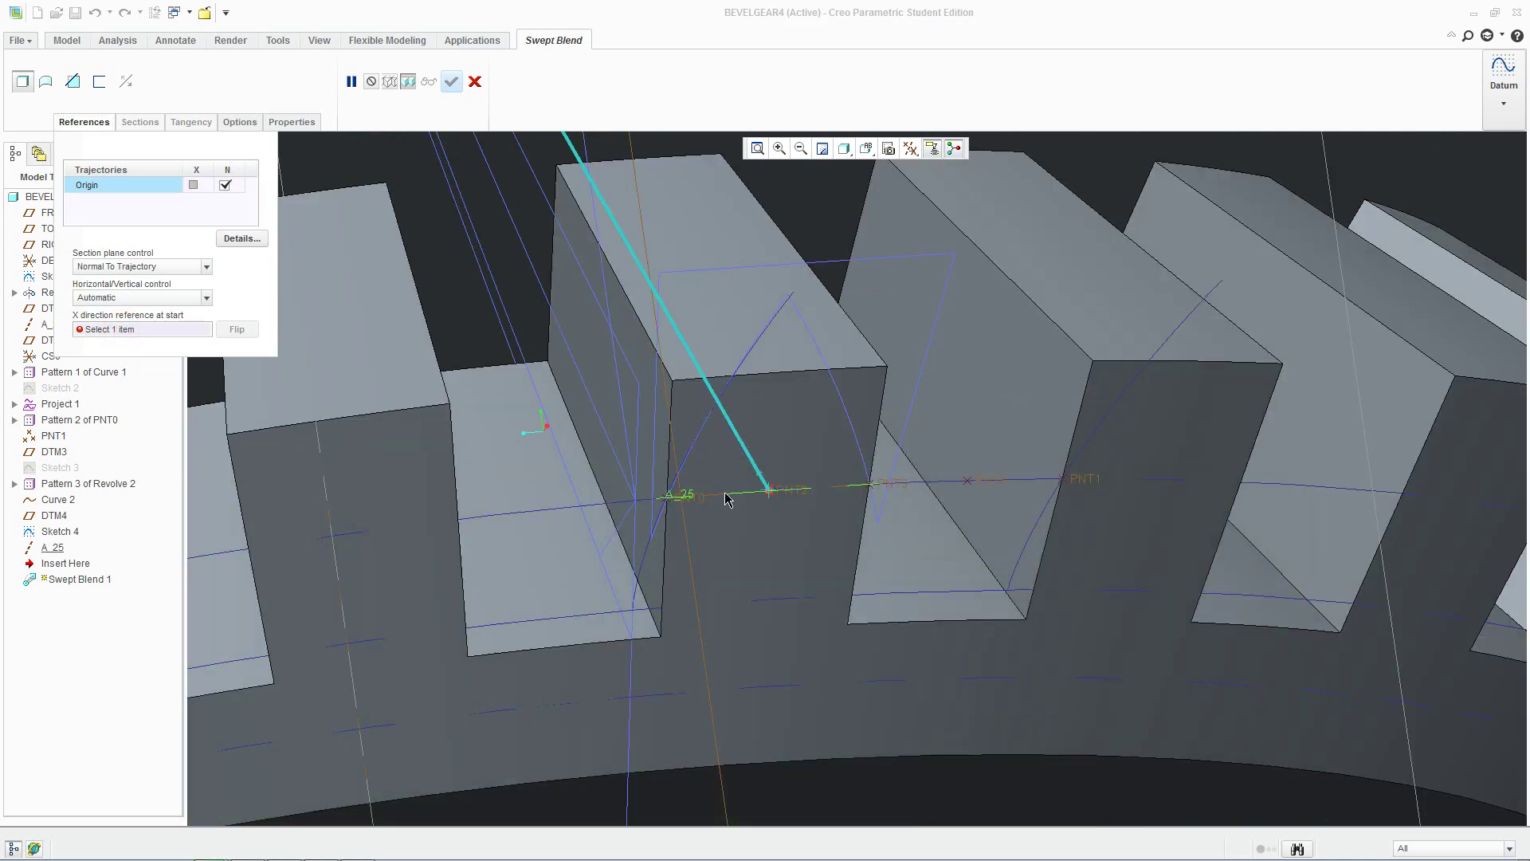
{"action": "left_click", "coordinate": [723, 496]}
Open the sketch of Section 1 at the start of the swept blend's trajectory.
{"action": "scroll", "coordinate": [737, 502], "scroll_direction": "up", "scroll_amount": 2}
{"action": "mouse_move", "coordinate": [795, 368]}
{"action": "middle_mouse_down"}
{"action": "mouse_move", "coordinate": [709, 351]}
{"action": "mouse_move", "coordinate": [774, 359]}
{"action": "middle_mouse_up"}
{"action": "left_click", "coordinate": [141, 123]}
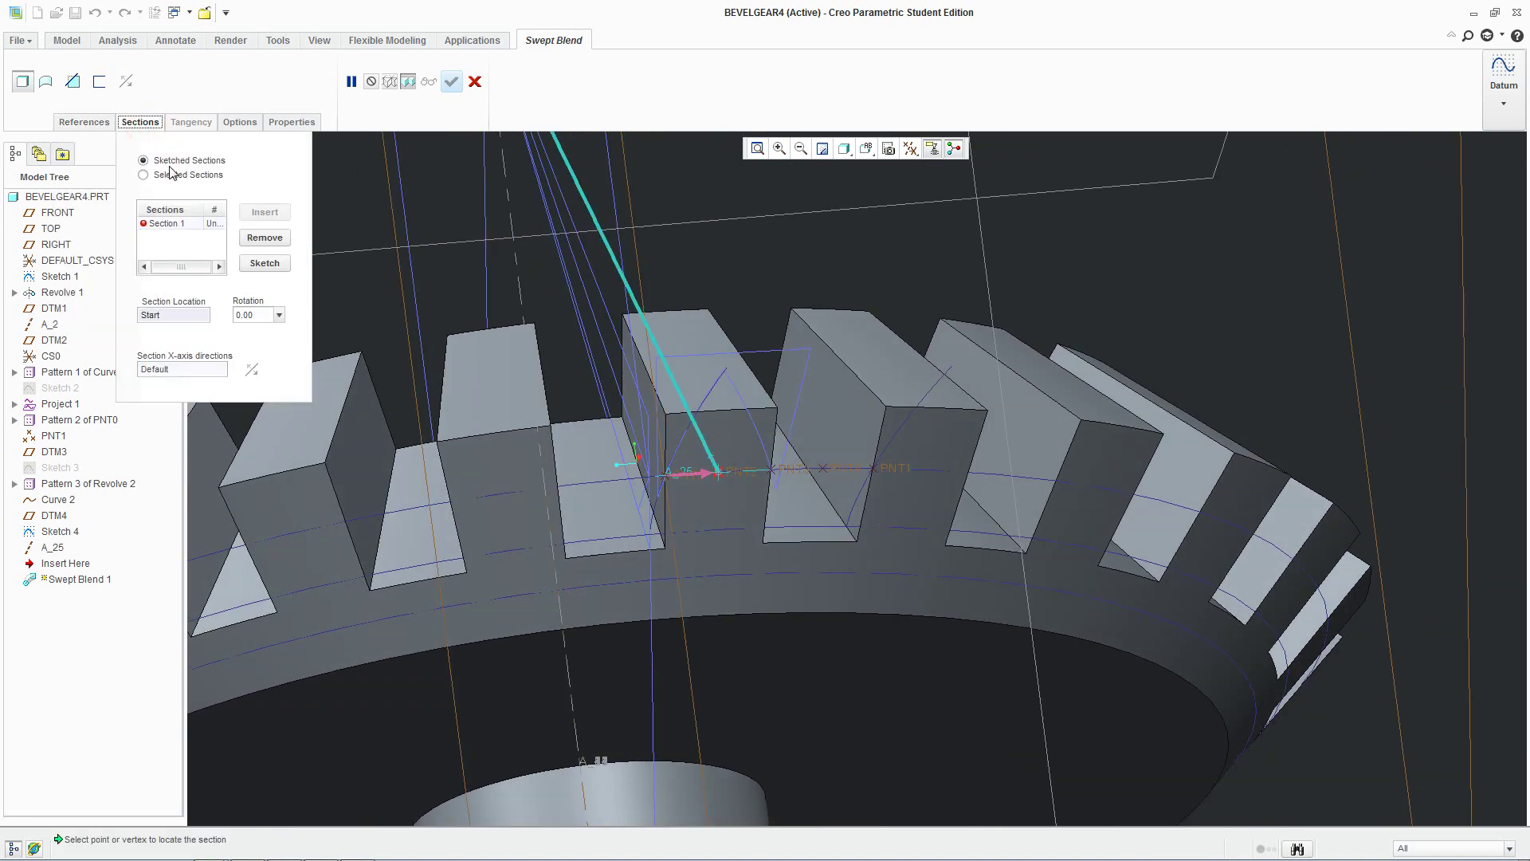
{"action": "middle_click_drag", "start_coordinate": [521, 322], "coordinate": [505, 432], "text": "shift"}
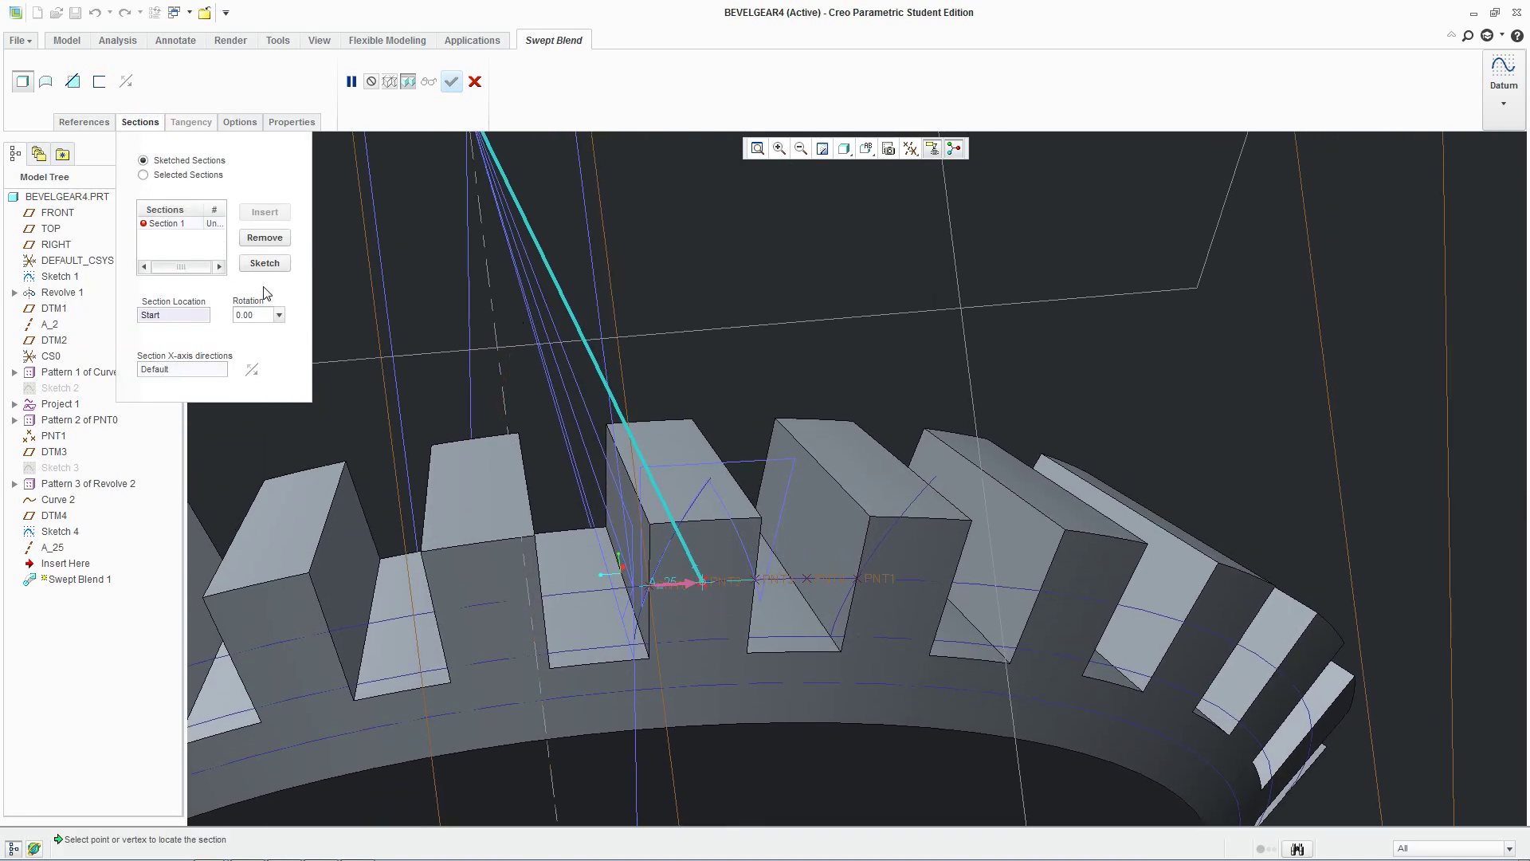
{"action": "left_click", "coordinate": [265, 263]}
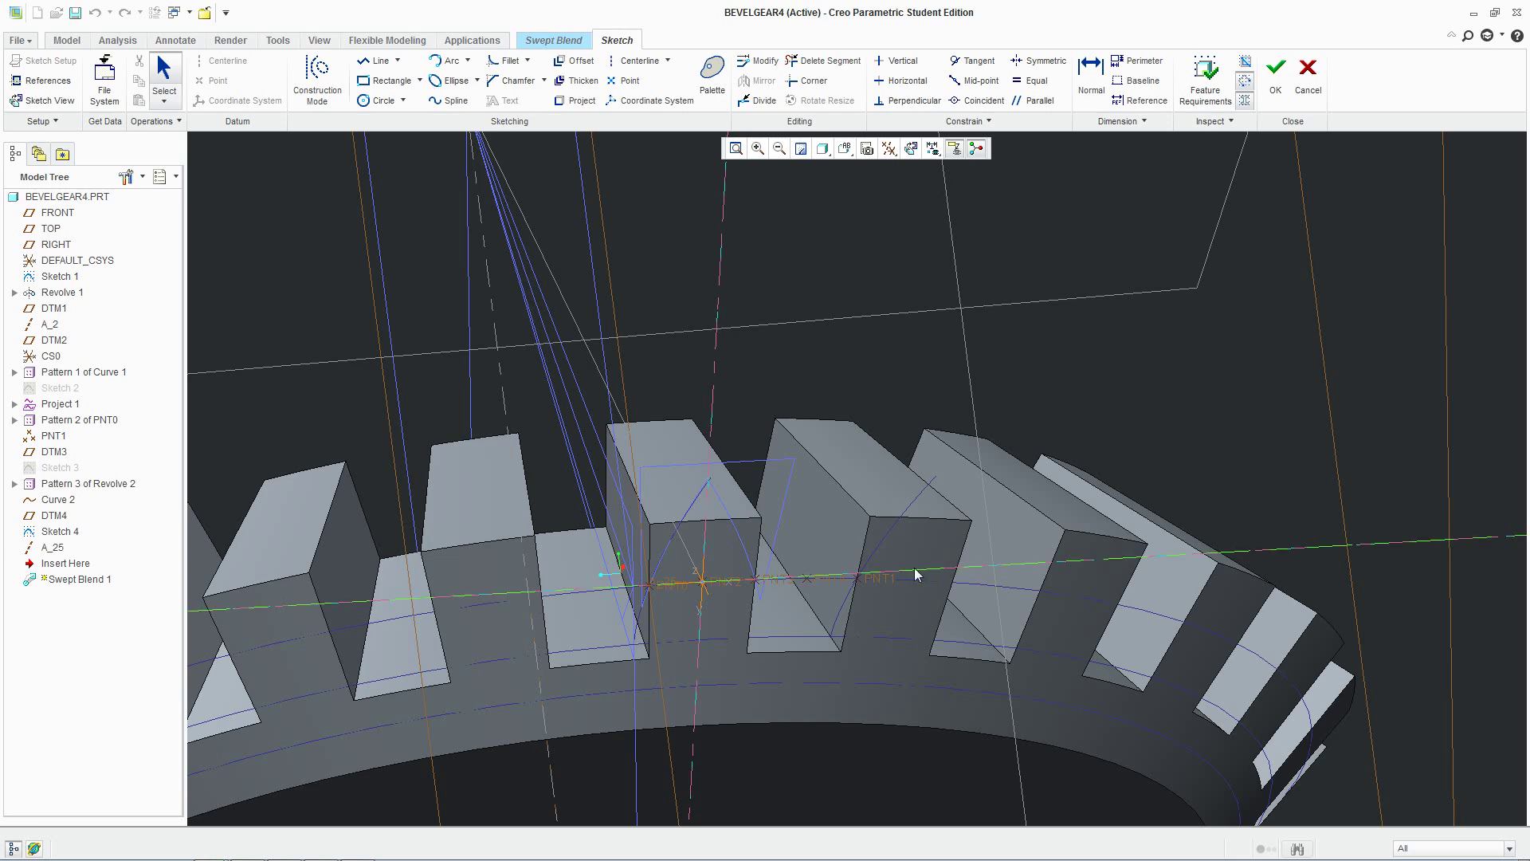
{"action": "middle_click_drag", "start_coordinate": [761, 587], "coordinate": [764, 585]}
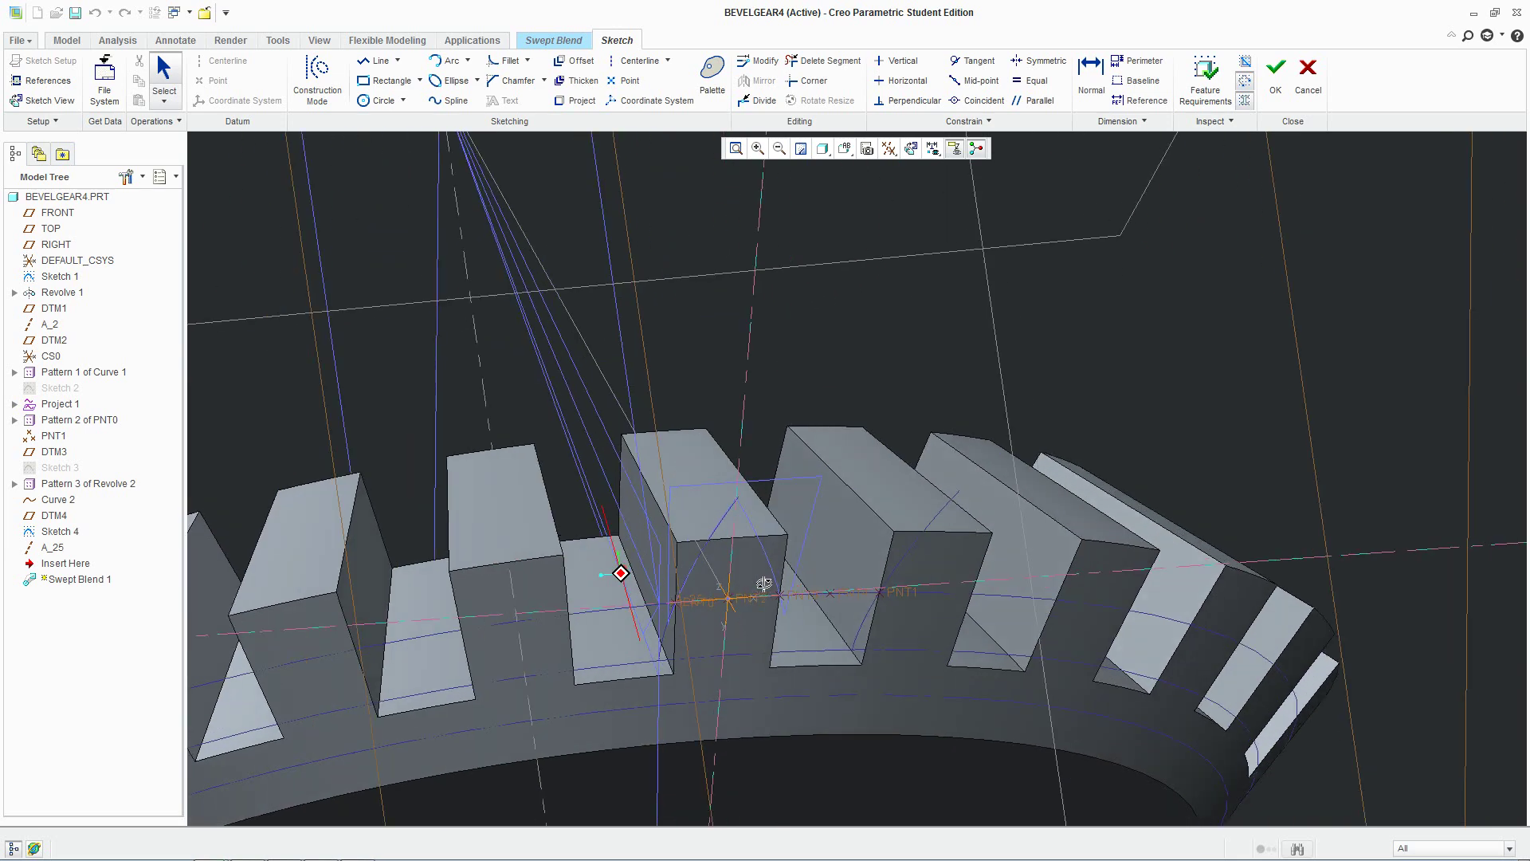
Project the closed tooth-space profile loop from Sketch 4 into the Section 1 sketch and finish the section.
{"action": "left_click", "coordinate": [578, 102]}
{"action": "left_click", "coordinate": [1472, 220]}
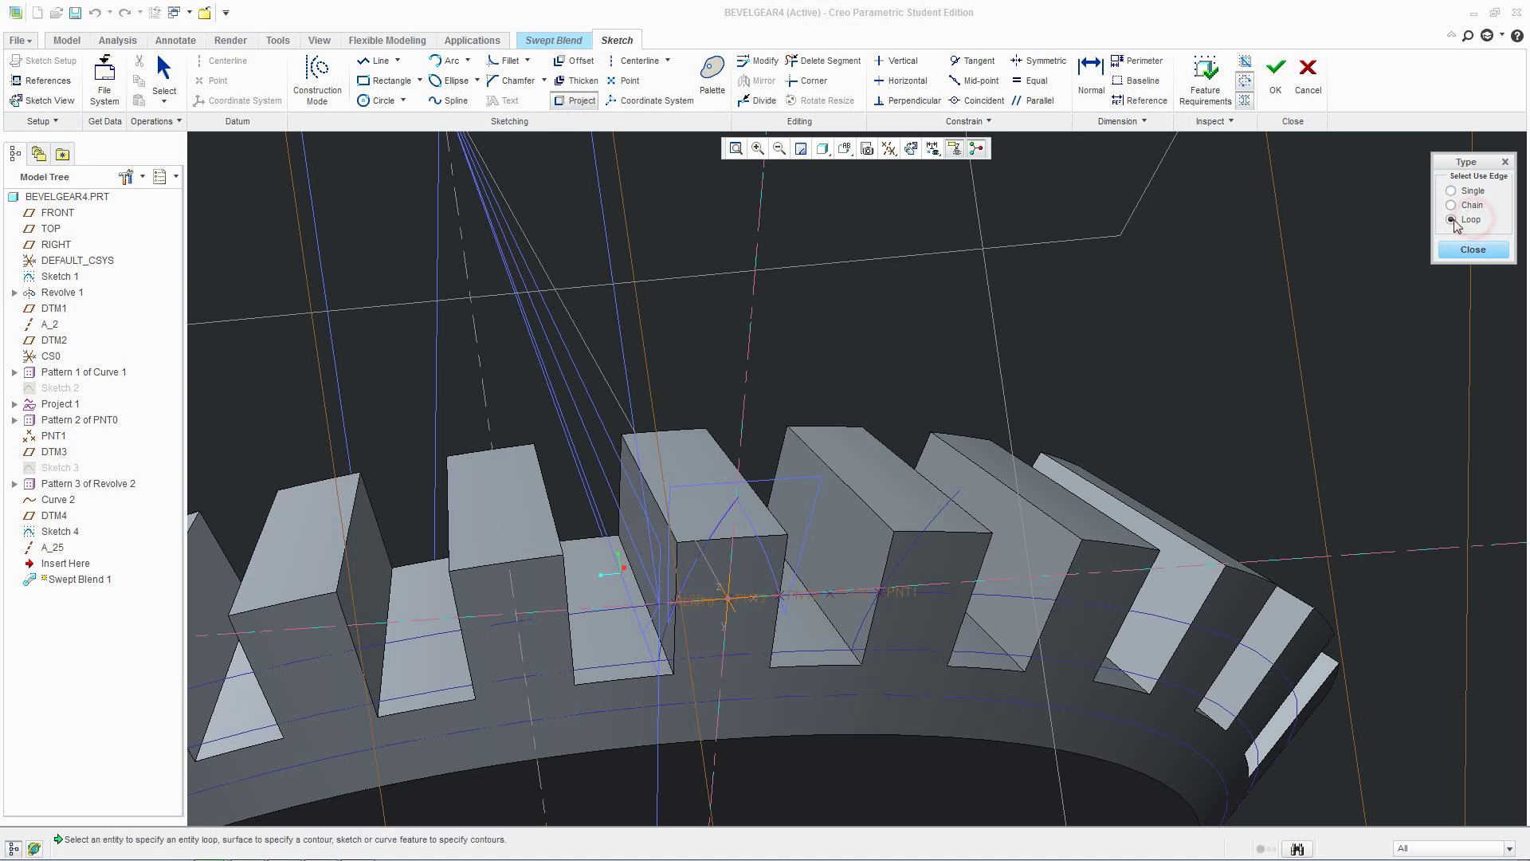
{"action": "left_click", "coordinate": [770, 485]}
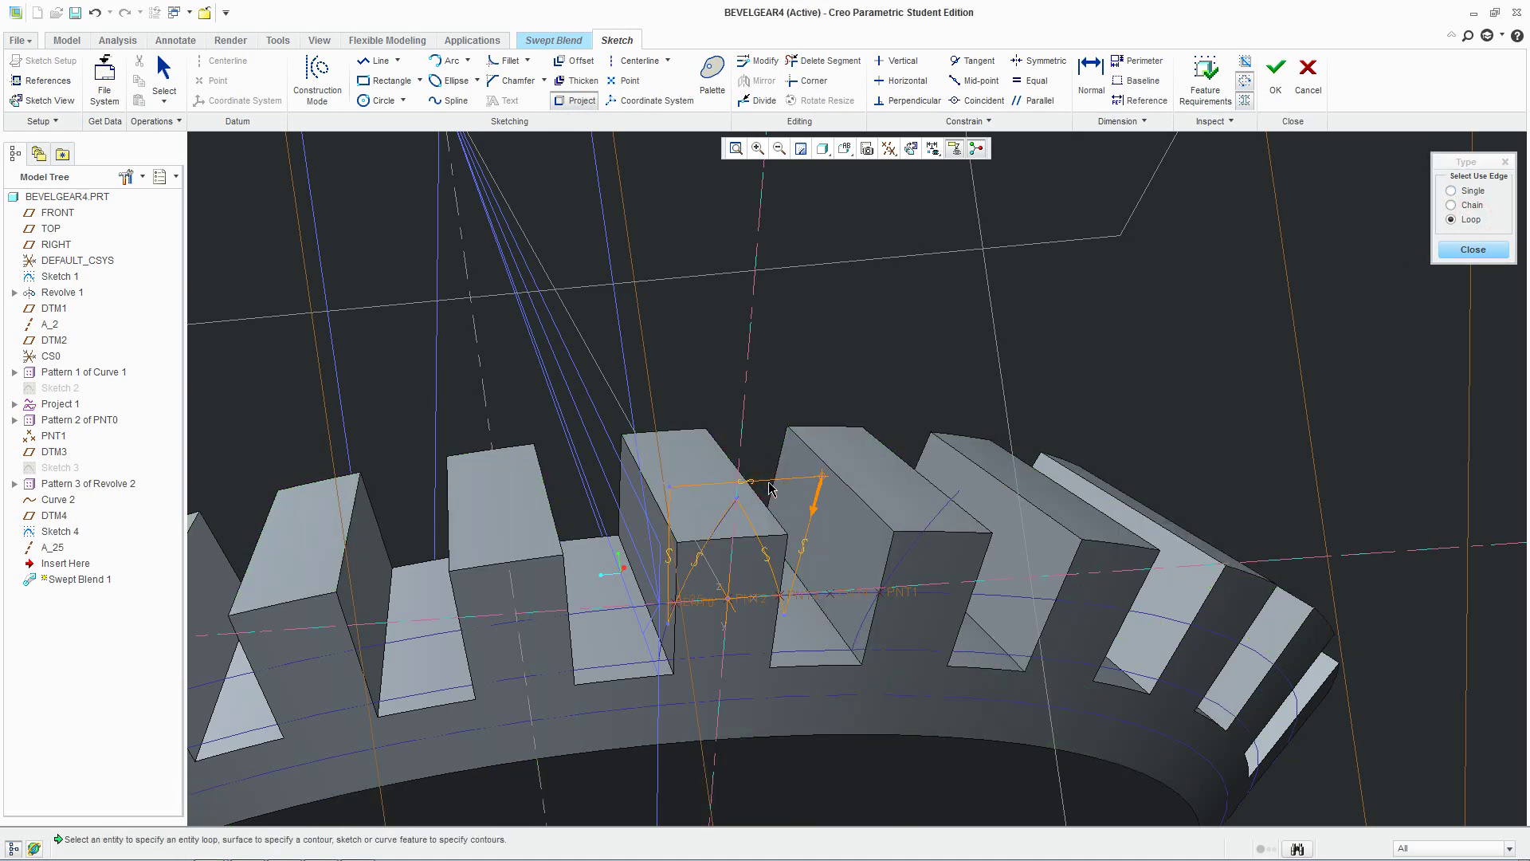
{"action": "left_click", "coordinate": [1473, 252]}
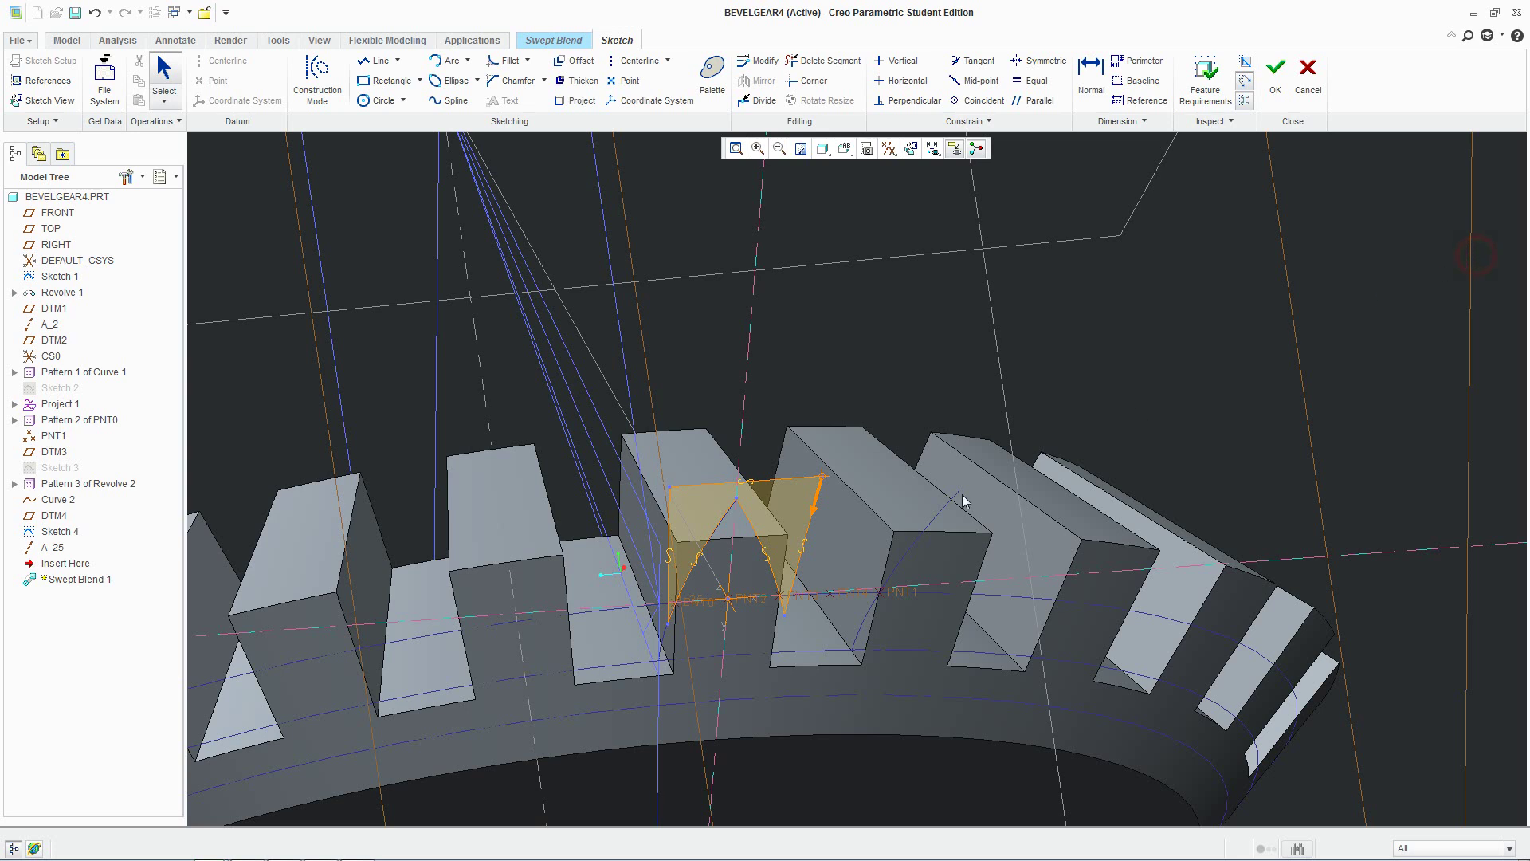
{"action": "left_click", "coordinate": [1279, 80]}
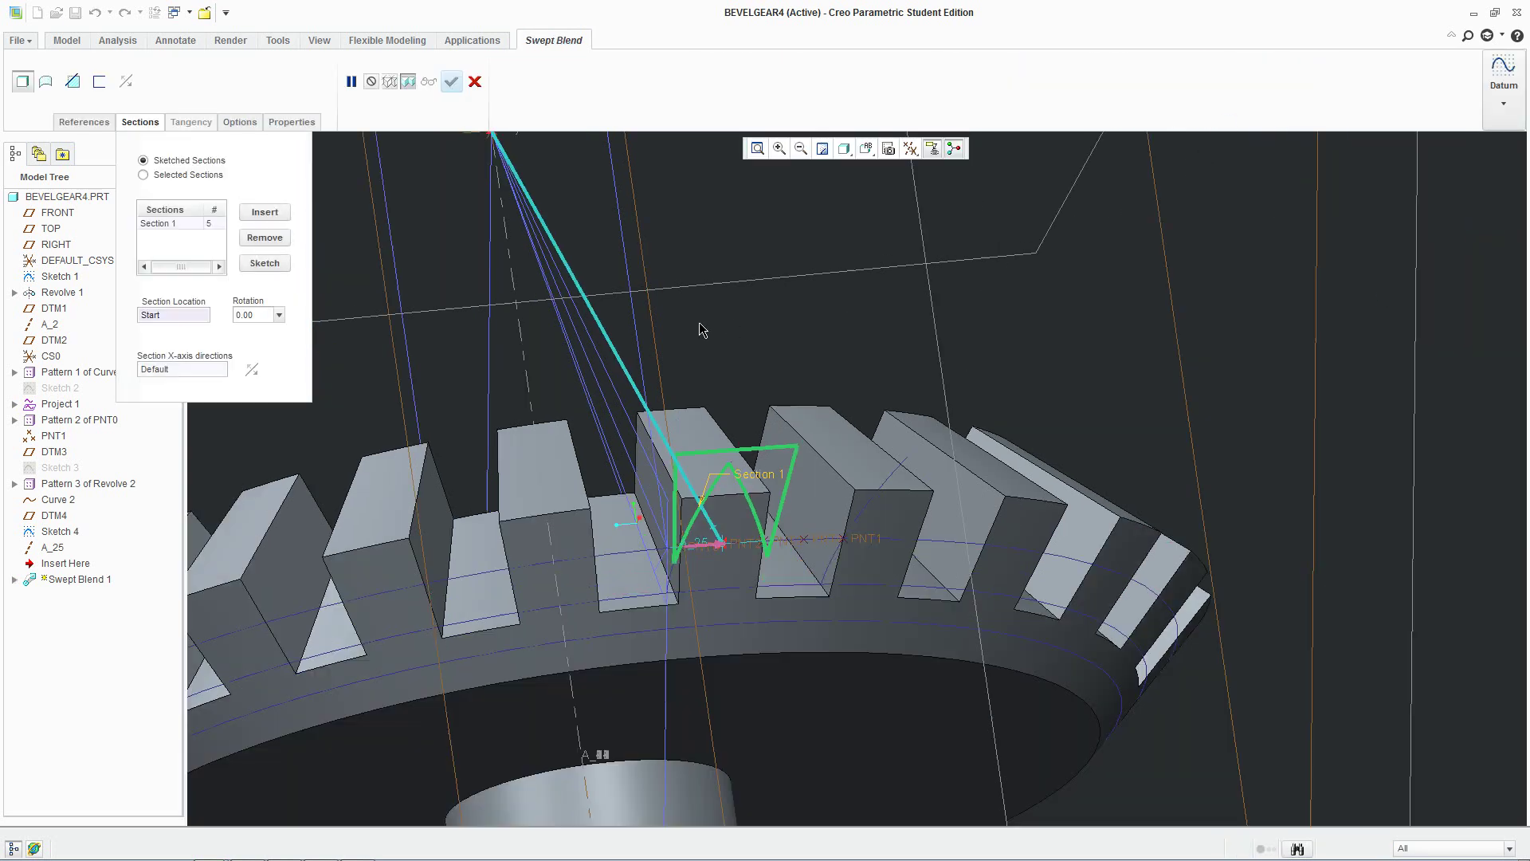
Insert Section 2 at the end of the trajectory, consisting of a single sketch point at the default coordinate system origin.
{"action": "left_click", "coordinate": [265, 212]}
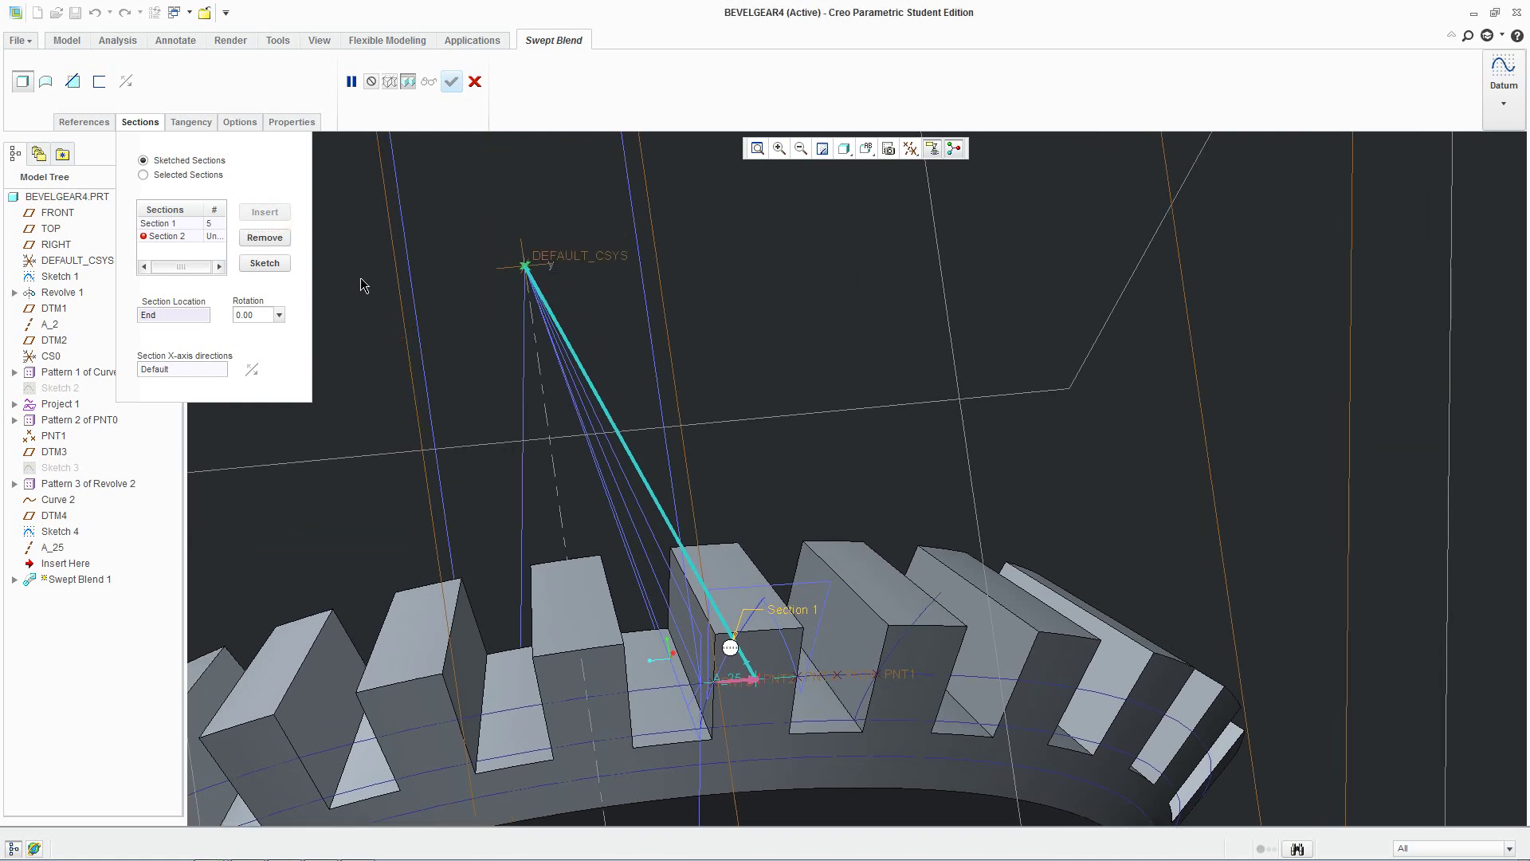
{"action": "left_click", "coordinate": [264, 265]}
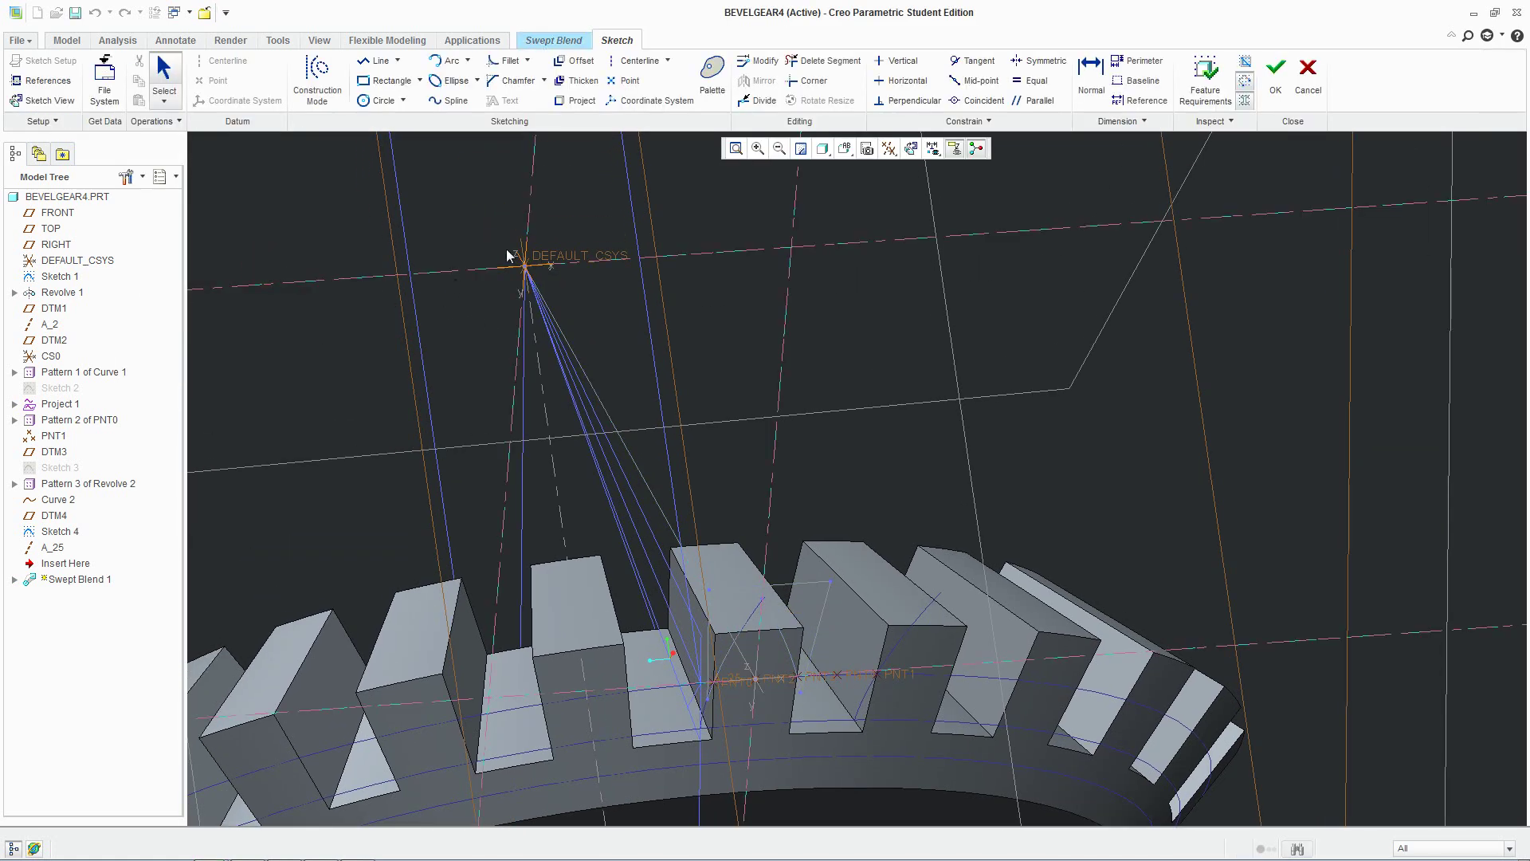
{"action": "left_click", "coordinate": [626, 83]}
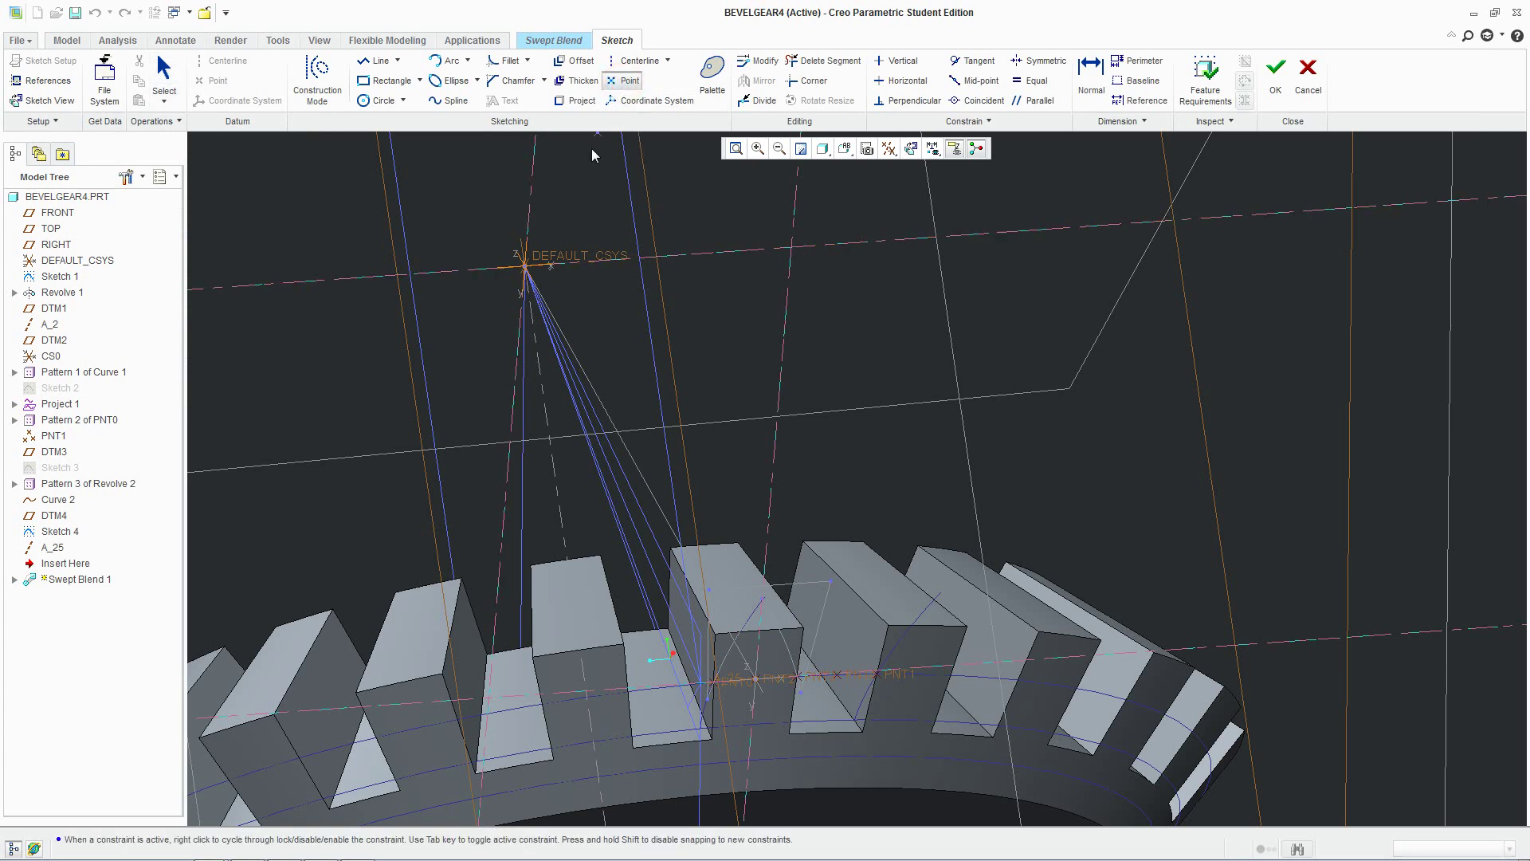
{"action": "left_click", "coordinate": [524, 268]}
{"action": "middle_click", "coordinate": [571, 283]}
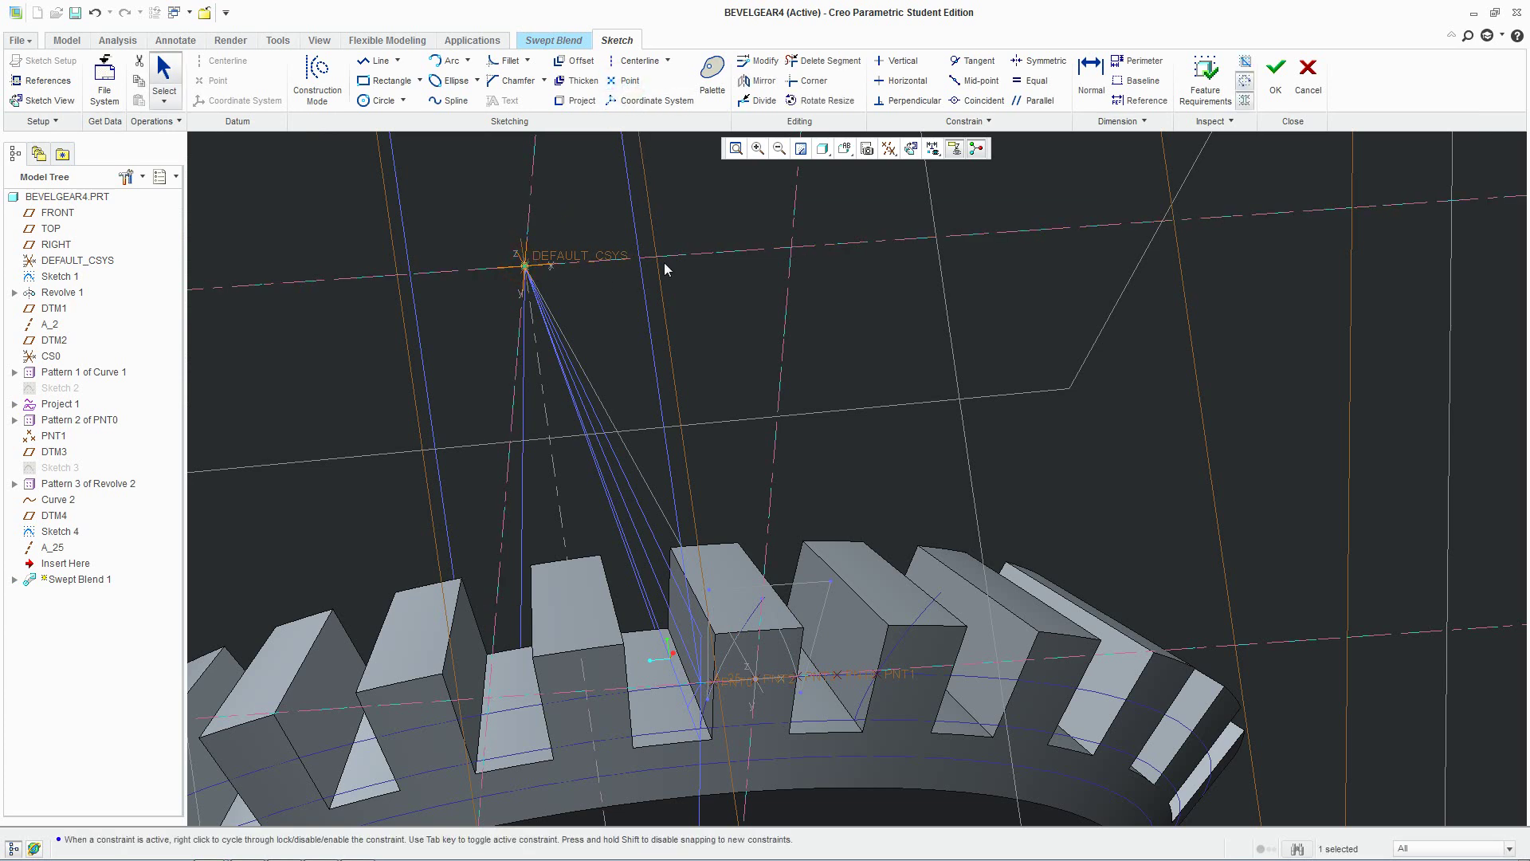
{"action": "left_click", "coordinate": [1276, 78]}
Set the swept blend to remove material and complete the feature.
{"action": "mouse_move", "coordinate": [891, 437]}
{"action": "middle_mouse_down"}
{"action": "mouse_move", "coordinate": [887, 406]}
{"action": "mouse_move", "coordinate": [973, 399]}
{"action": "mouse_move", "coordinate": [980, 460]}
{"action": "middle_mouse_up"}
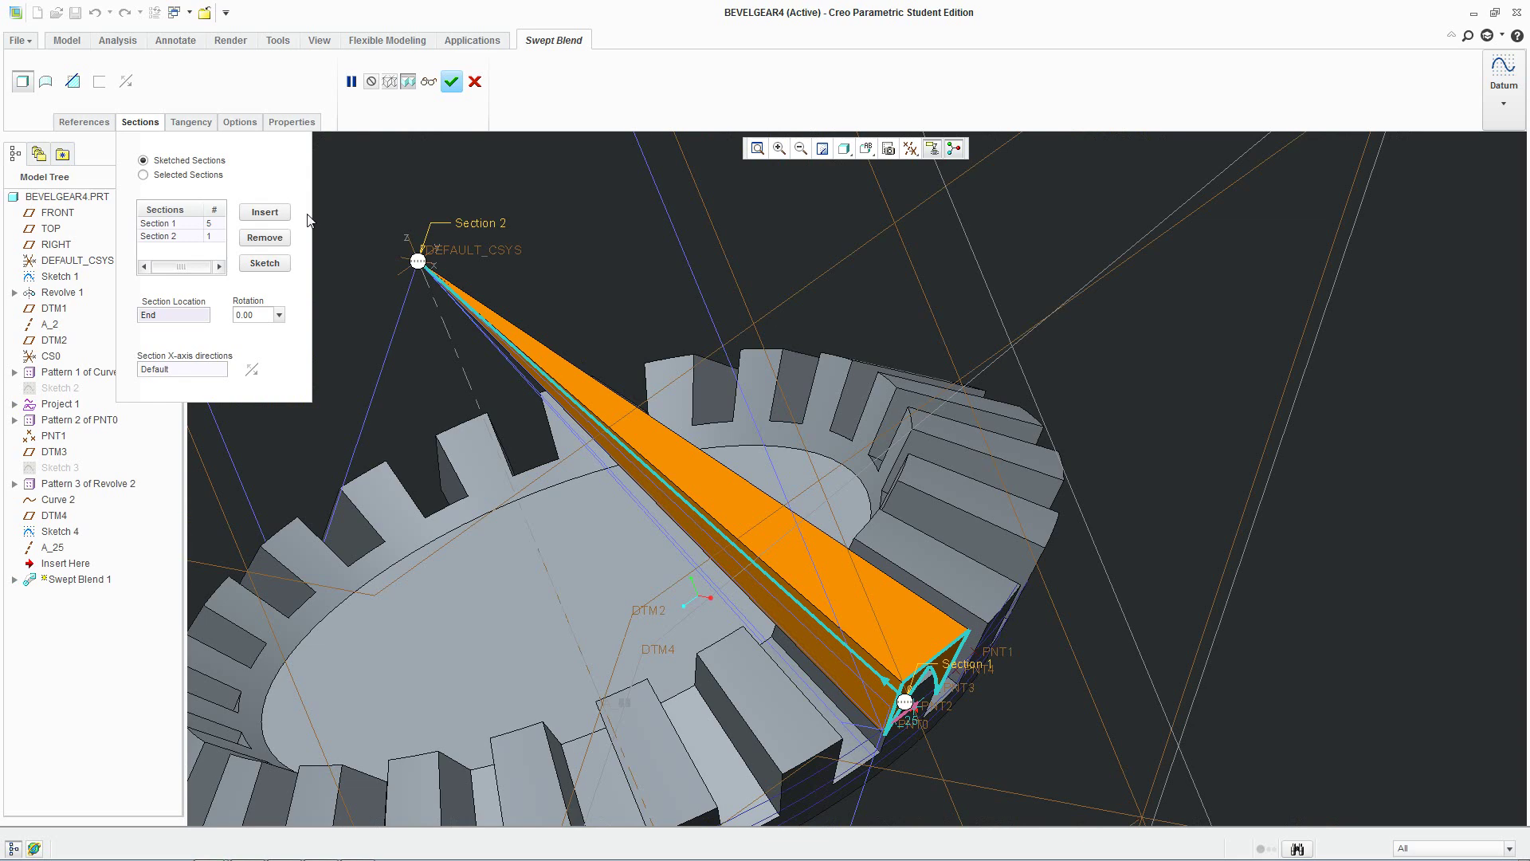
{"action": "left_click", "coordinate": [73, 82]}
{"action": "left_click", "coordinate": [451, 82]}
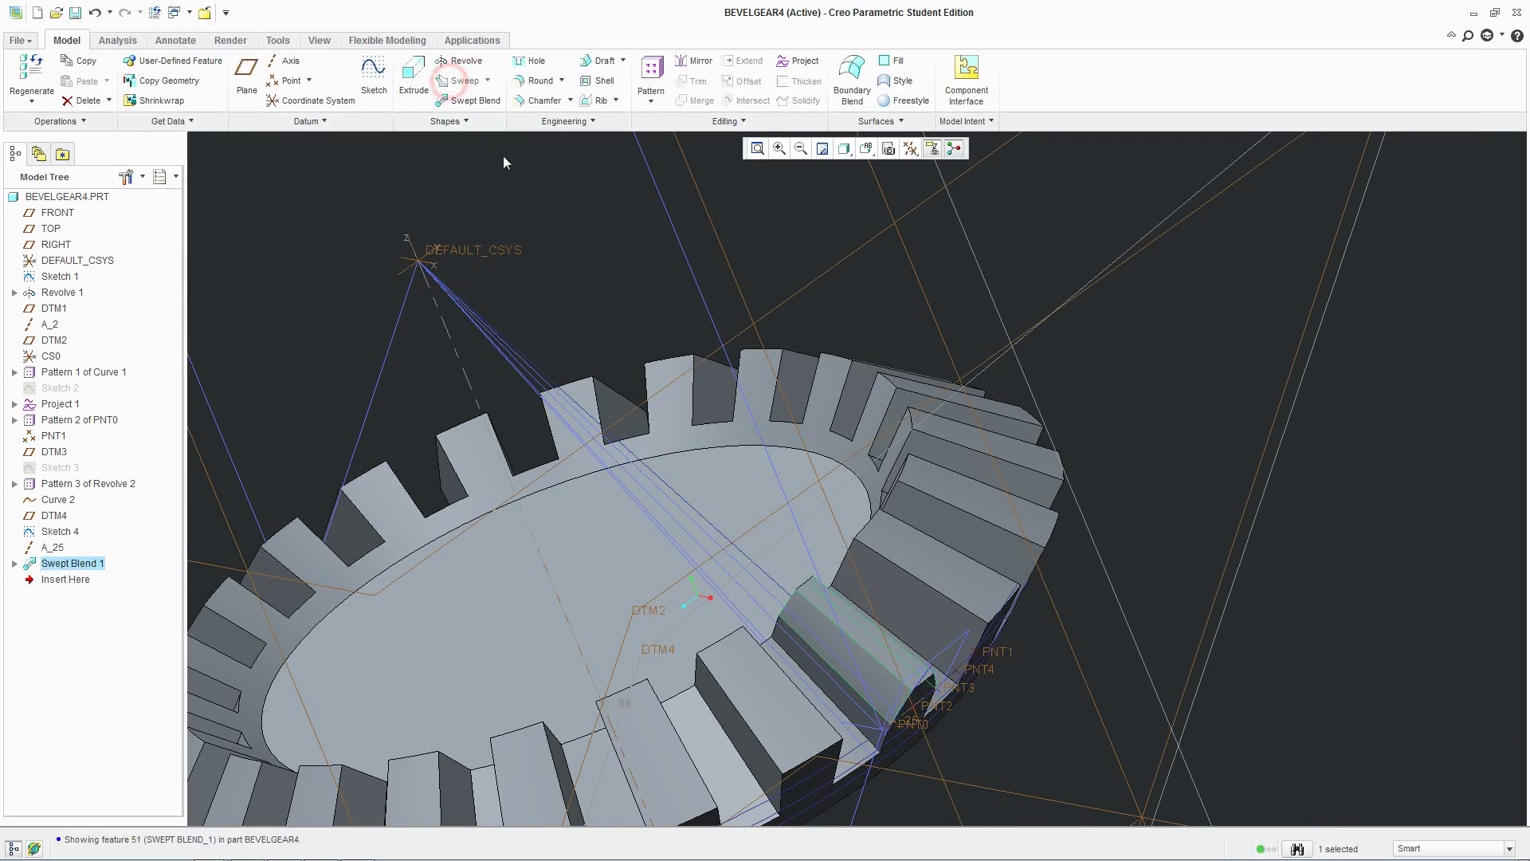
Pattern the swept blend cut around the gear's central axis A_1 with 22 instances over 360 degrees.
{"action": "middle_click_drag", "start_coordinate": [772, 320], "coordinate": [734, 247]}
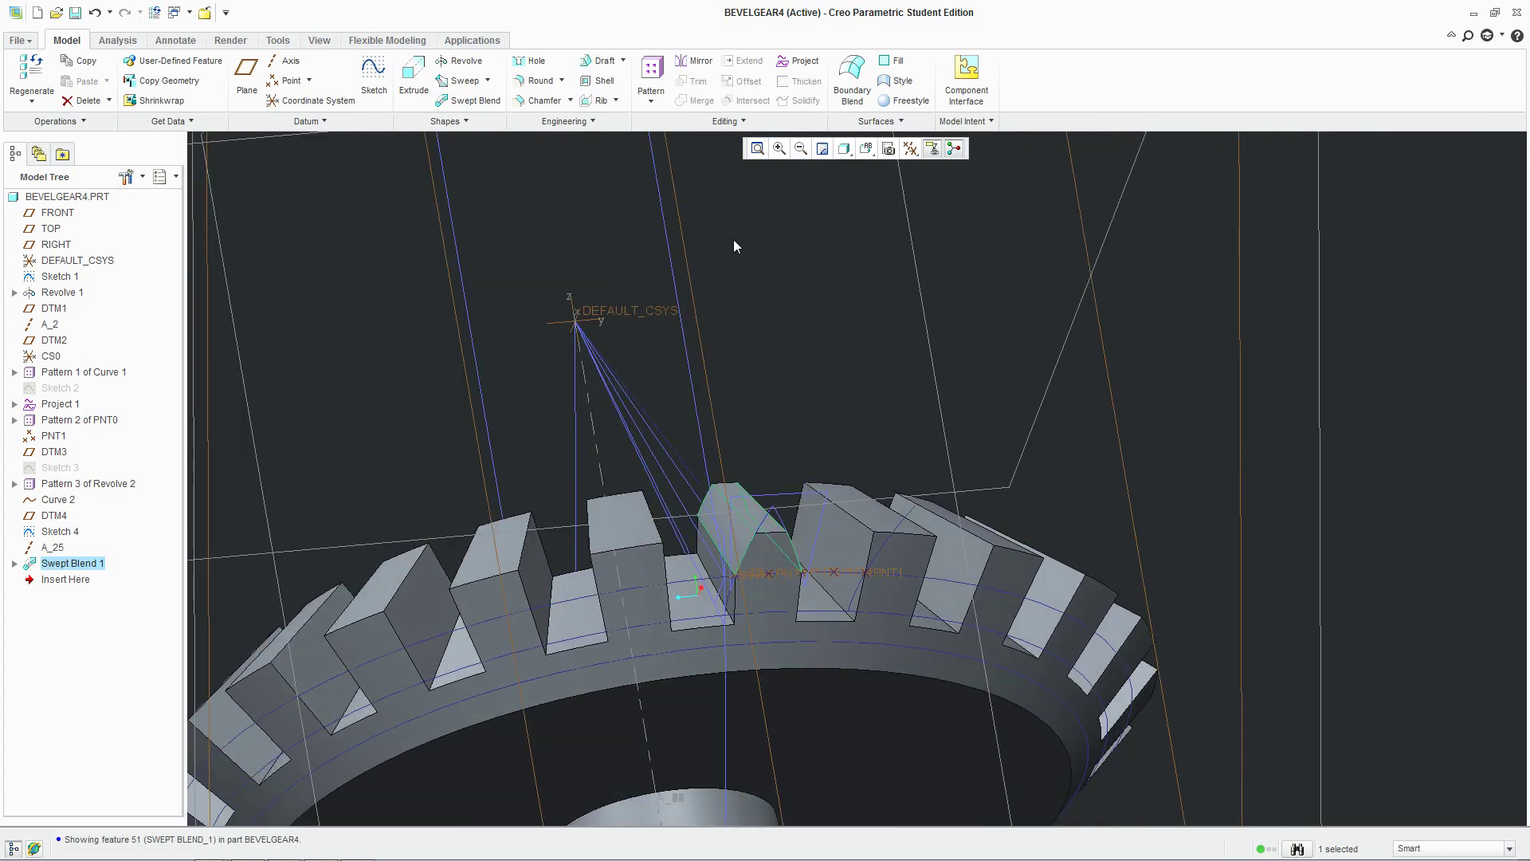
{"action": "middle_click_drag", "start_coordinate": [693, 307], "coordinate": [744, 324]}
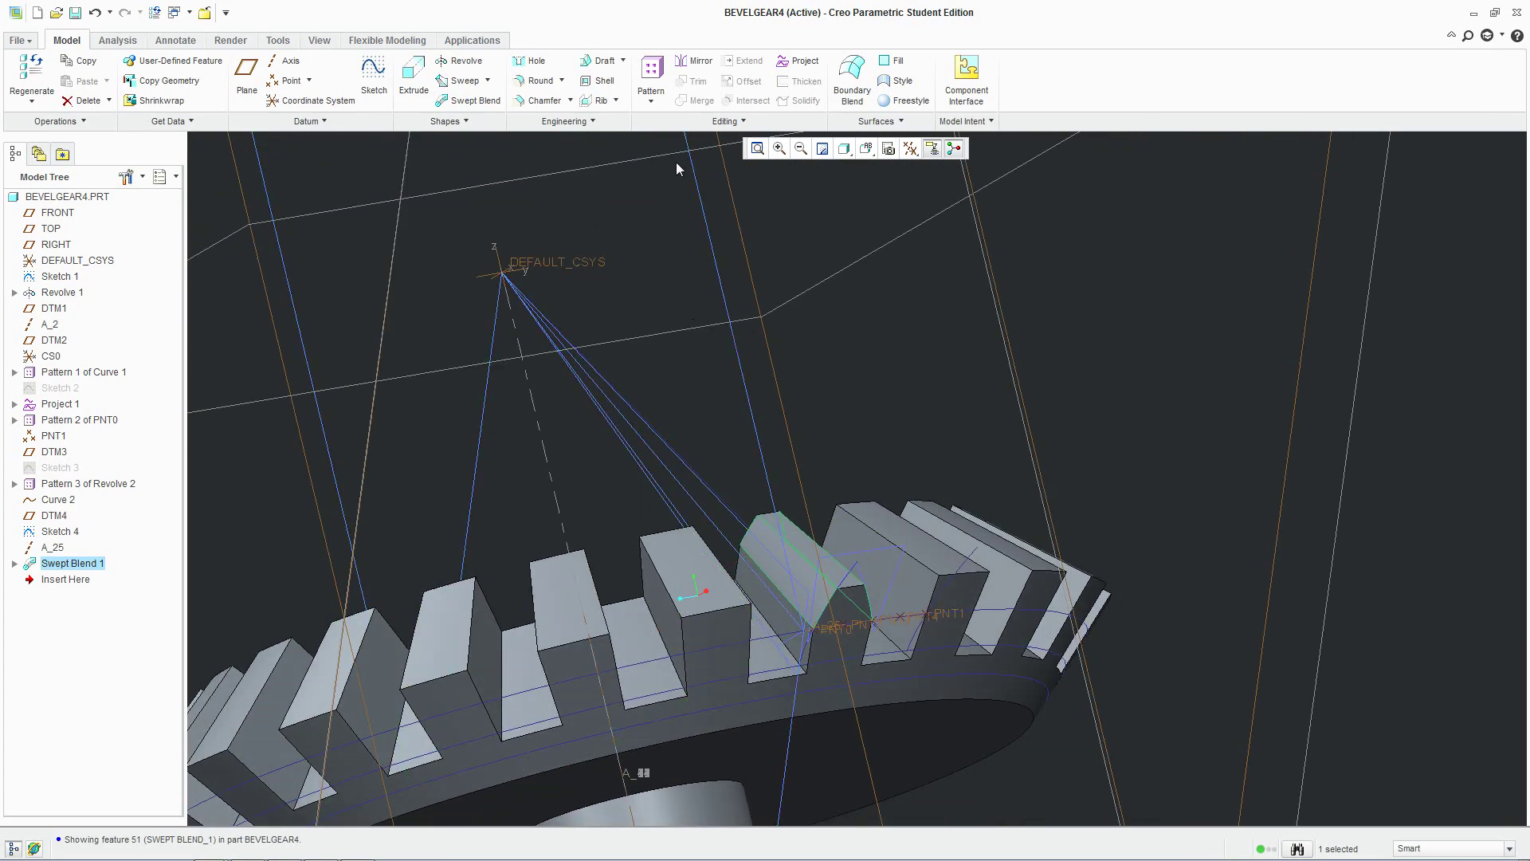
{"action": "left_click", "coordinate": [658, 74]}
{"action": "left_click", "coordinate": [69, 80]}
{"action": "left_click", "coordinate": [30, 122]}
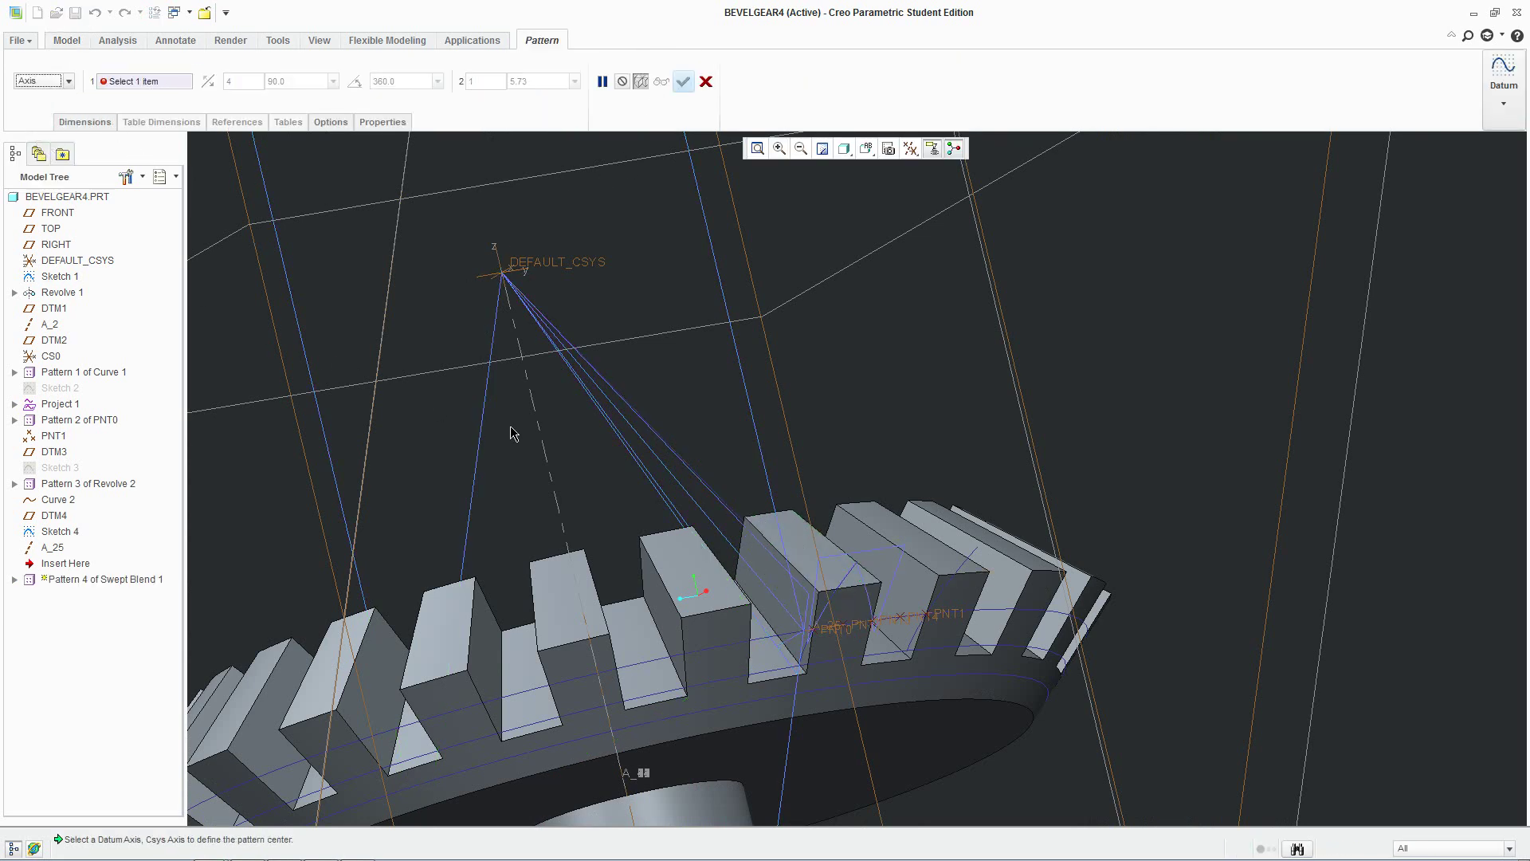
{"action": "scroll", "coordinate": [556, 483], "scroll_direction": "up", "scroll_amount": 2}
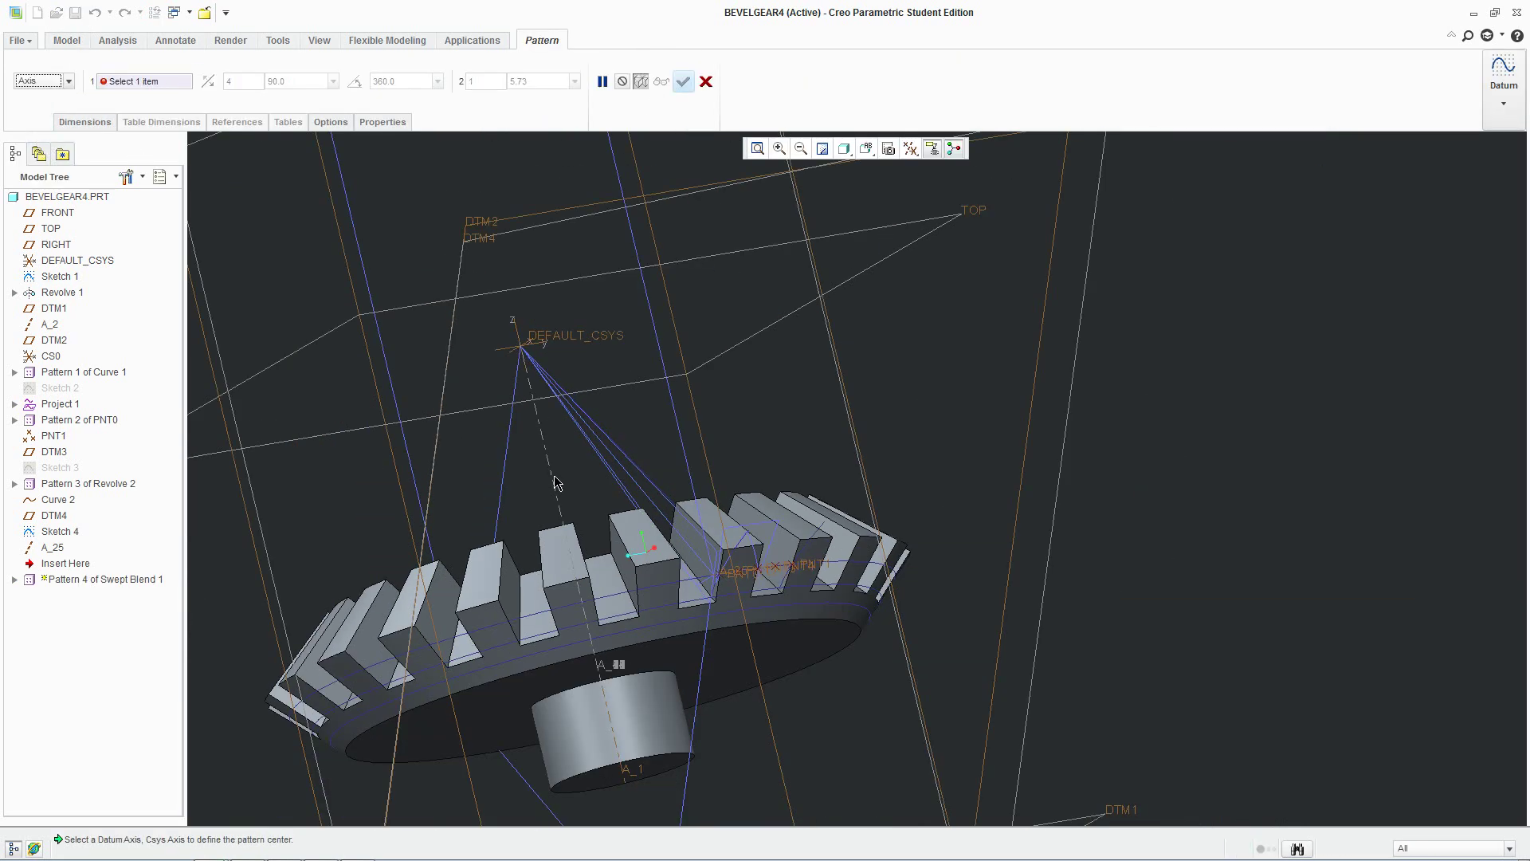
{"action": "left_click", "coordinate": [612, 725]}
{"action": "key", "text": "BackSpace"}
{"action": "type", "text": "22"}
{"action": "key", "text": "Tab"}
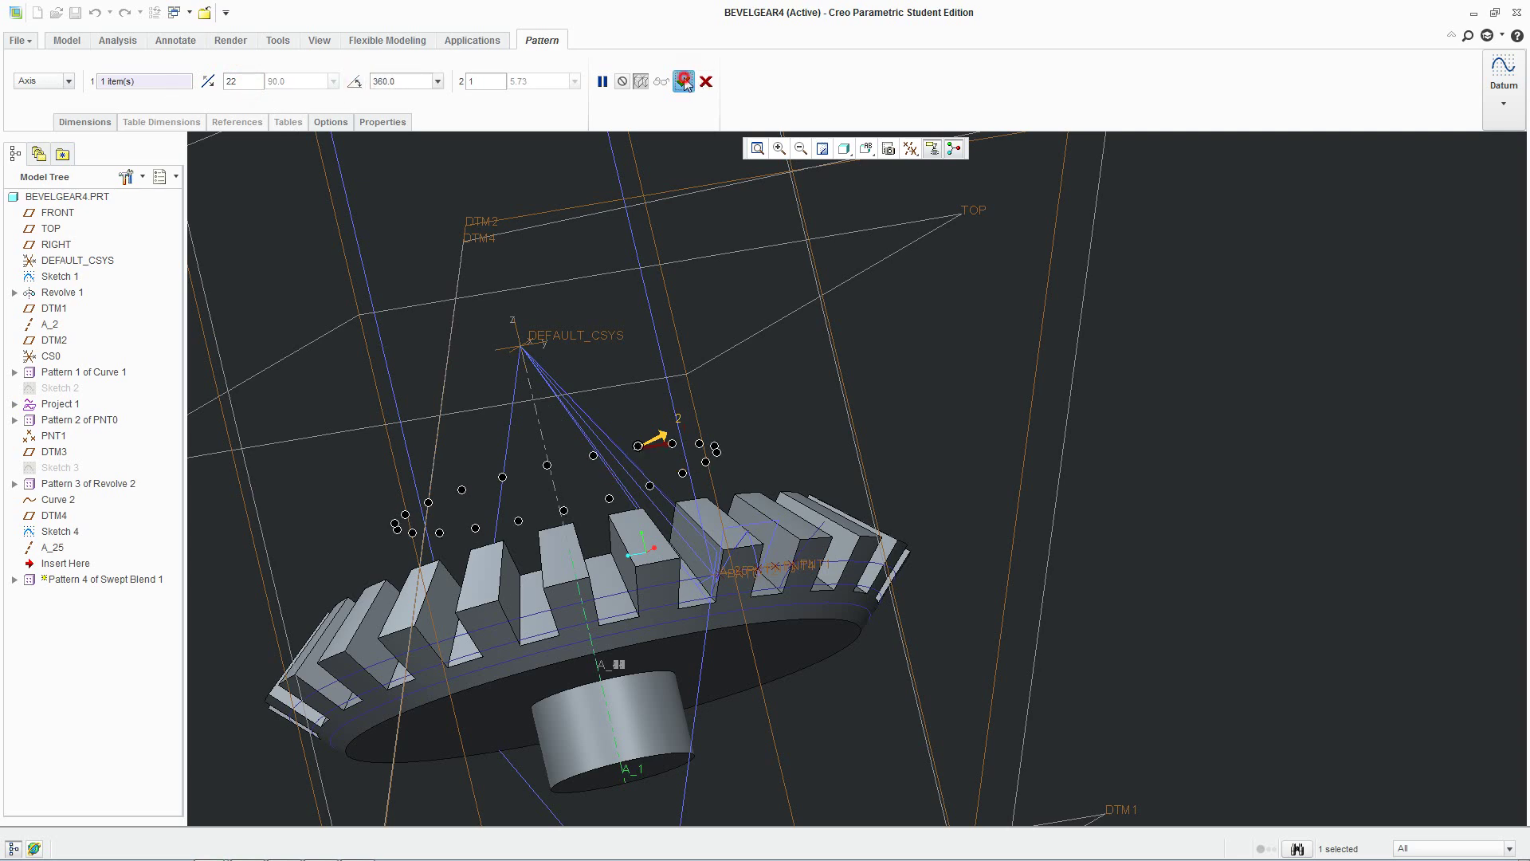
{"action": "left_click", "coordinate": [683, 81]}
Hide all datum axes, points, coordinate systems and planes in the graphics area.
{"action": "middle_click_drag", "start_coordinate": [1184, 593], "coordinate": [676, 335]}
{"action": "middle_click_drag", "start_coordinate": [1097, 644], "coordinate": [1068, 352]}
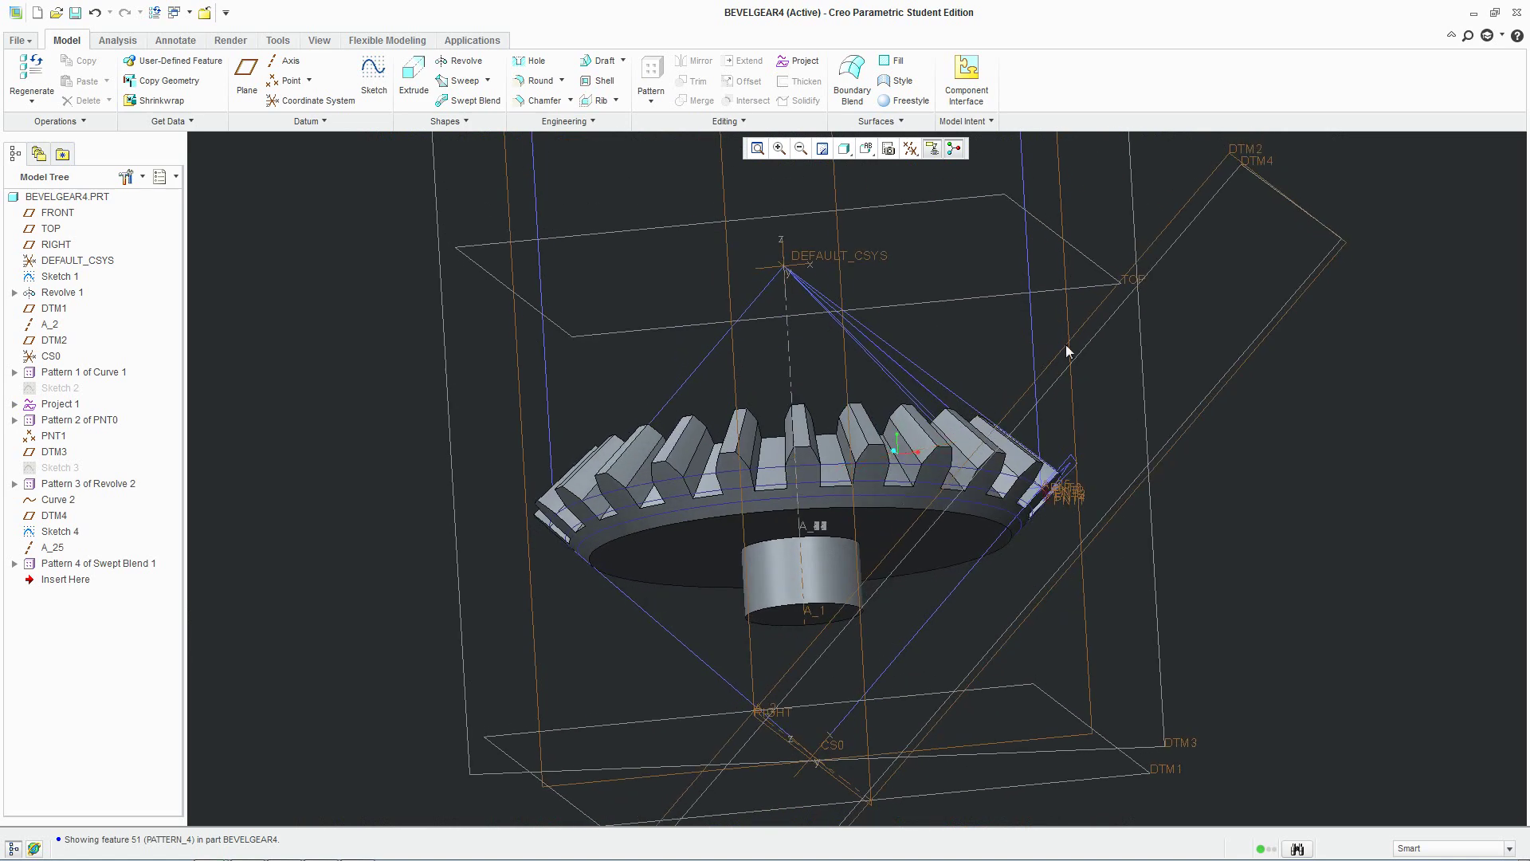
{"action": "left_click", "coordinate": [910, 148]}
{"action": "left_click", "coordinate": [940, 174]}
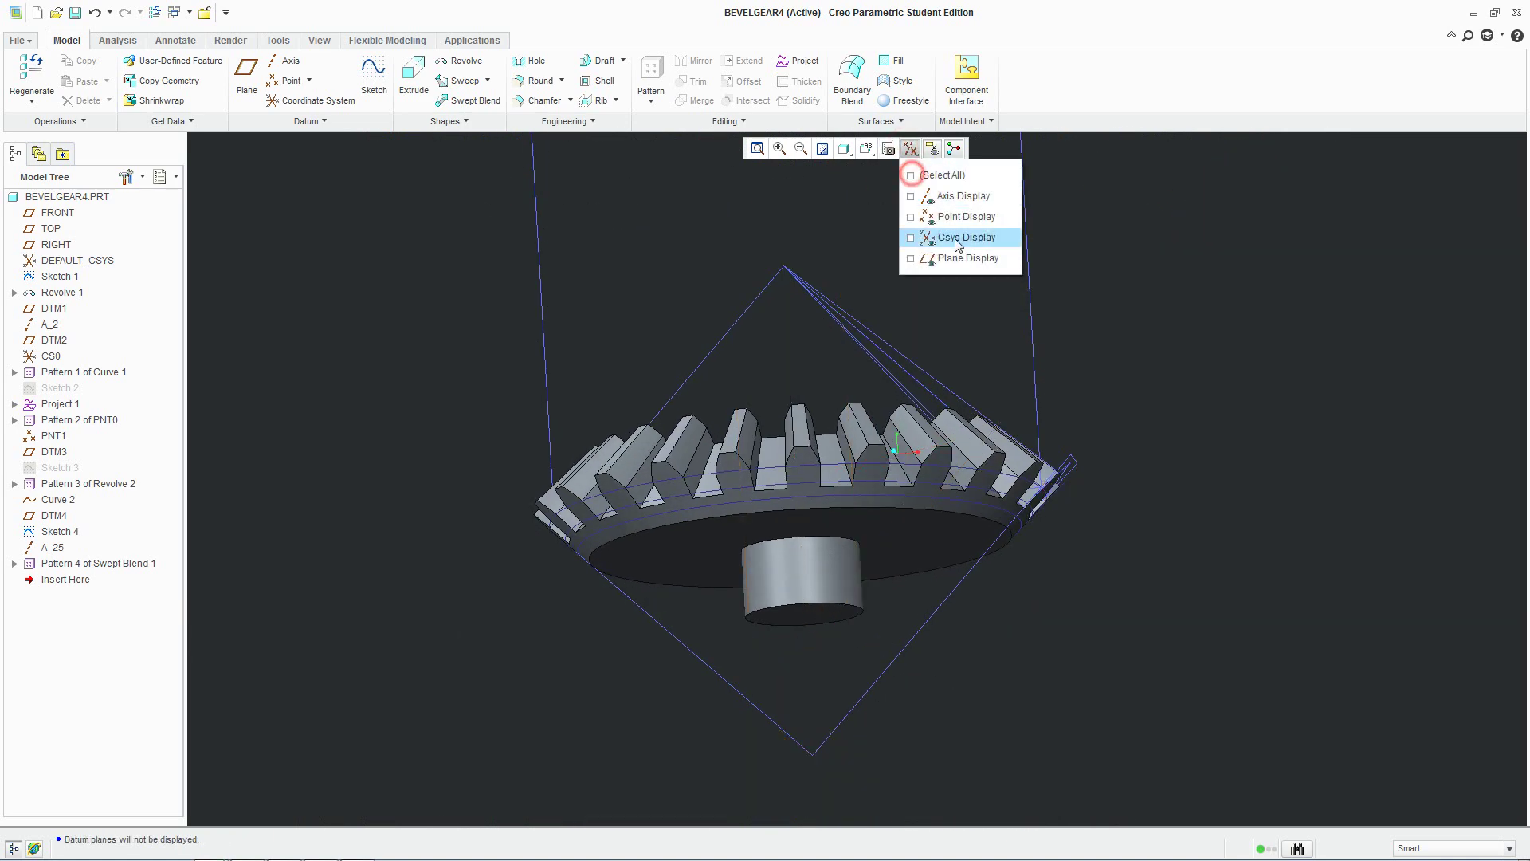
{"action": "middle_click_drag", "start_coordinate": [1253, 399], "coordinate": [1081, 510]}
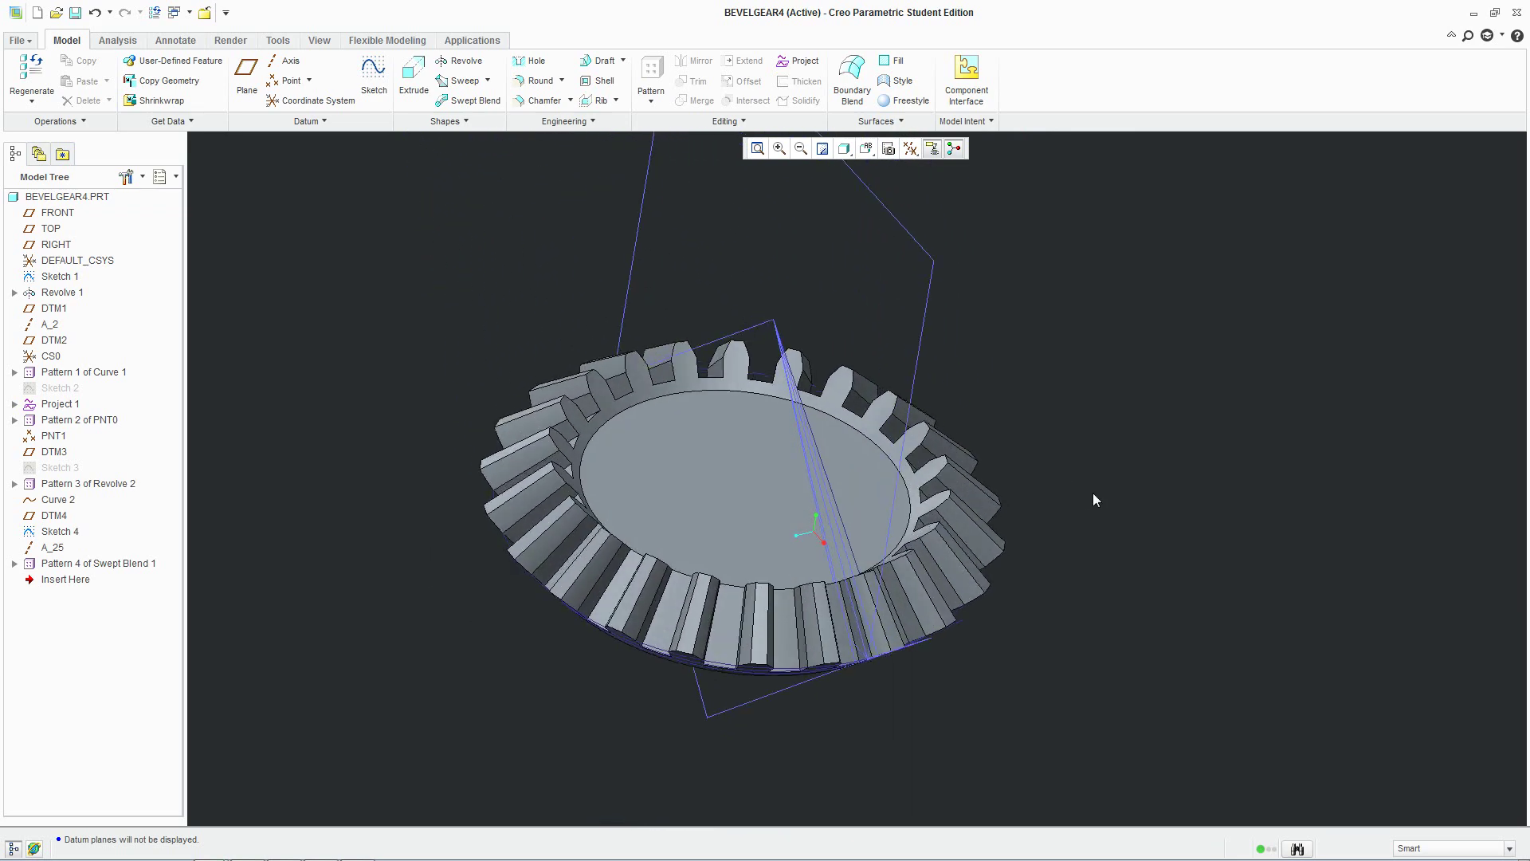
{"action": "key", "text": "F10"}
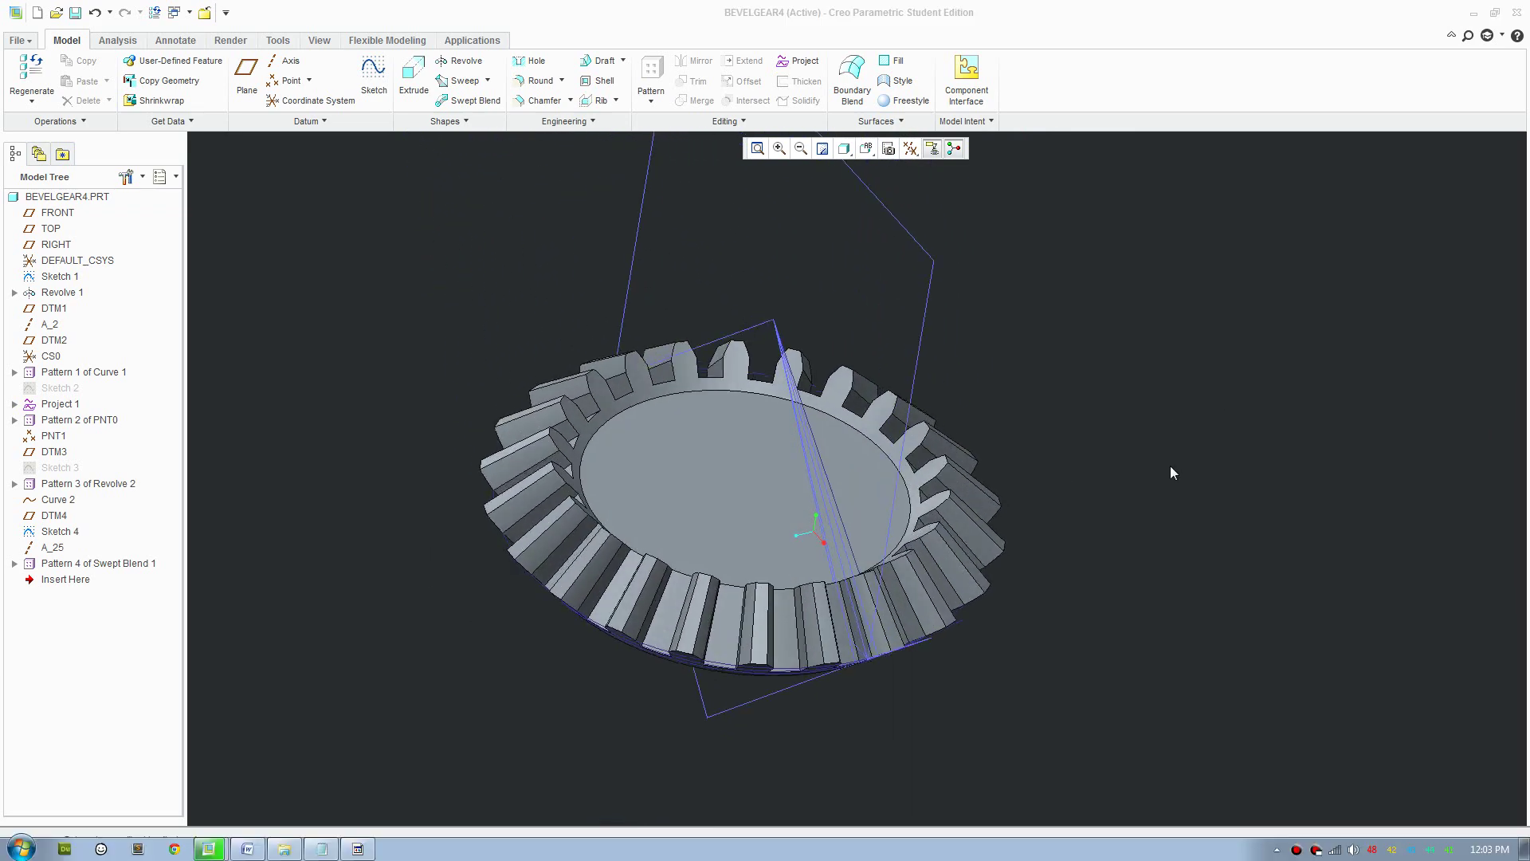
{"action": "middle_click_drag", "start_coordinate": [1155, 621], "coordinate": [918, 460]}
{"action": "middle_click_drag", "start_coordinate": [505, 347], "coordinate": [917, 415]}
{"action": "scroll", "coordinate": [918, 414], "scroll_direction": "down", "scroll_amount": 3}
{"action": "middle_click_drag", "start_coordinate": [942, 500], "coordinate": [1009, 472], "text": "shift"}
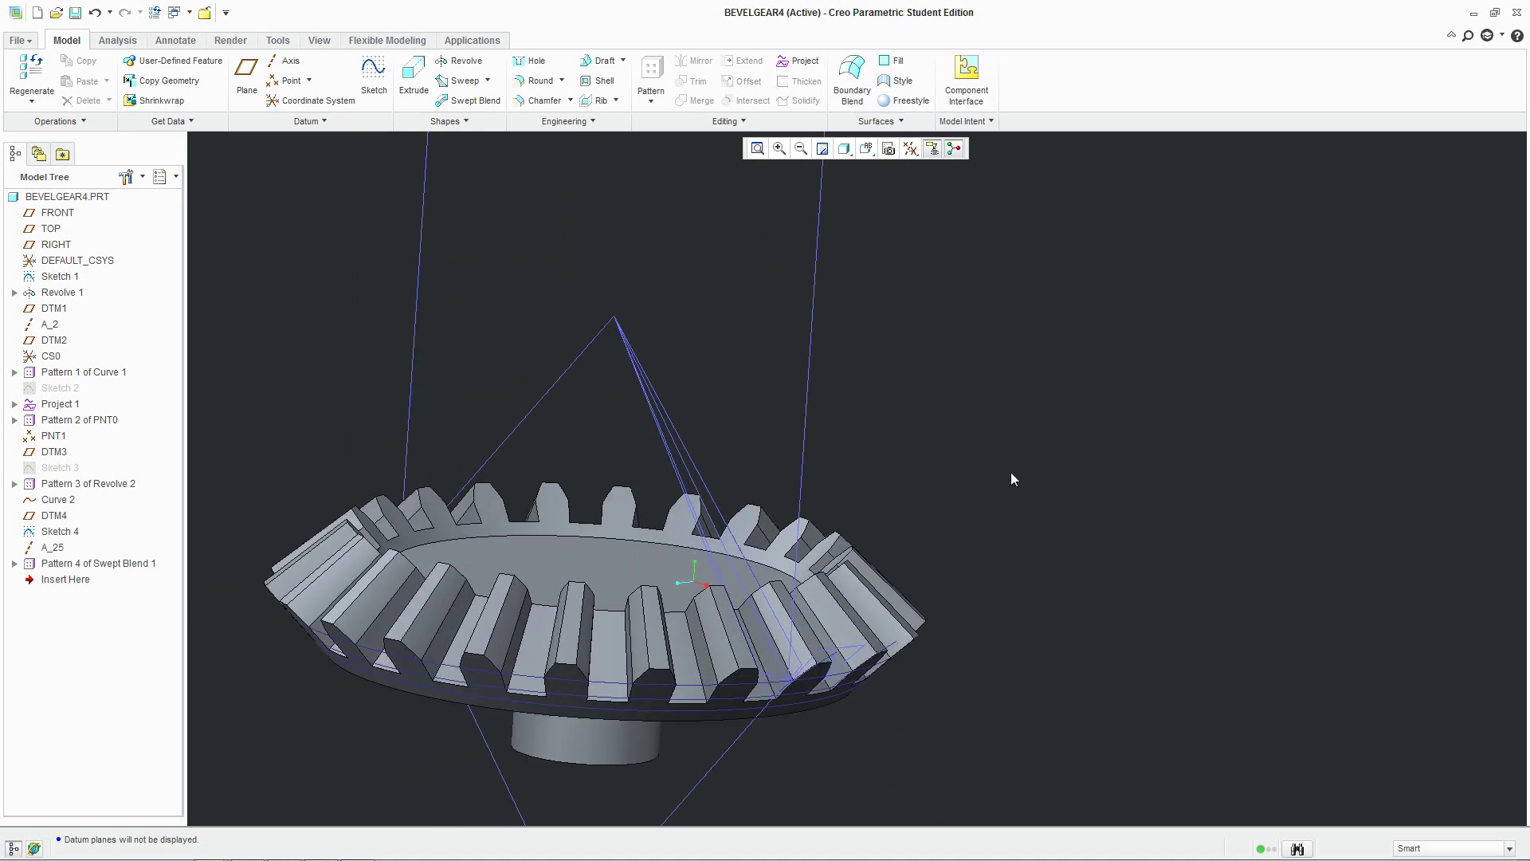
Start creating a new file of type Assembly with the Design sub-type.
{"action": "left_click", "coordinate": [18, 41]}
{"action": "left_click", "coordinate": [45, 73]}
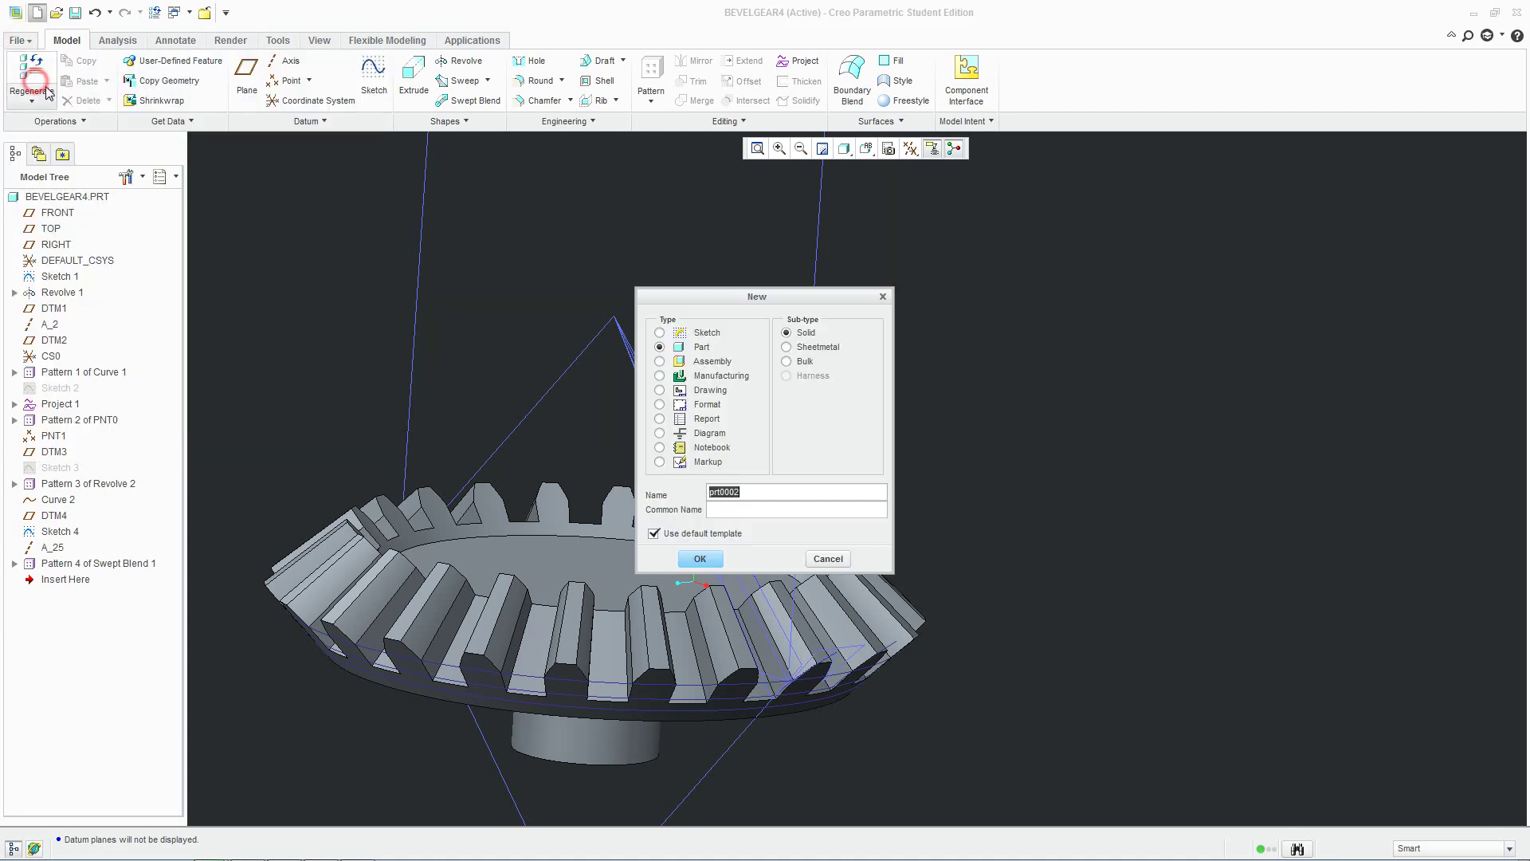
{"action": "left_click", "coordinate": [694, 362]}
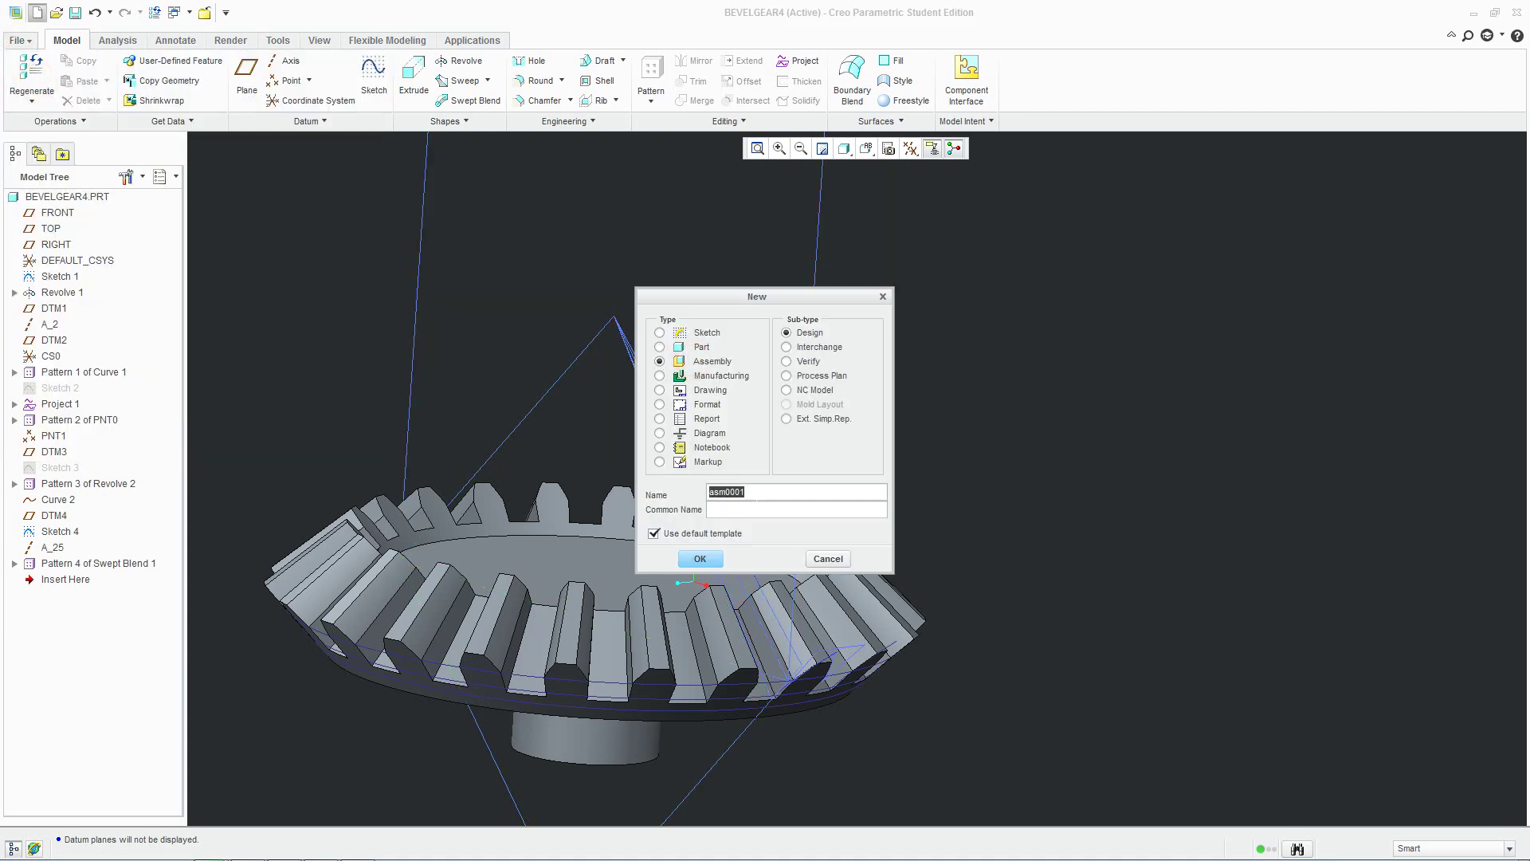
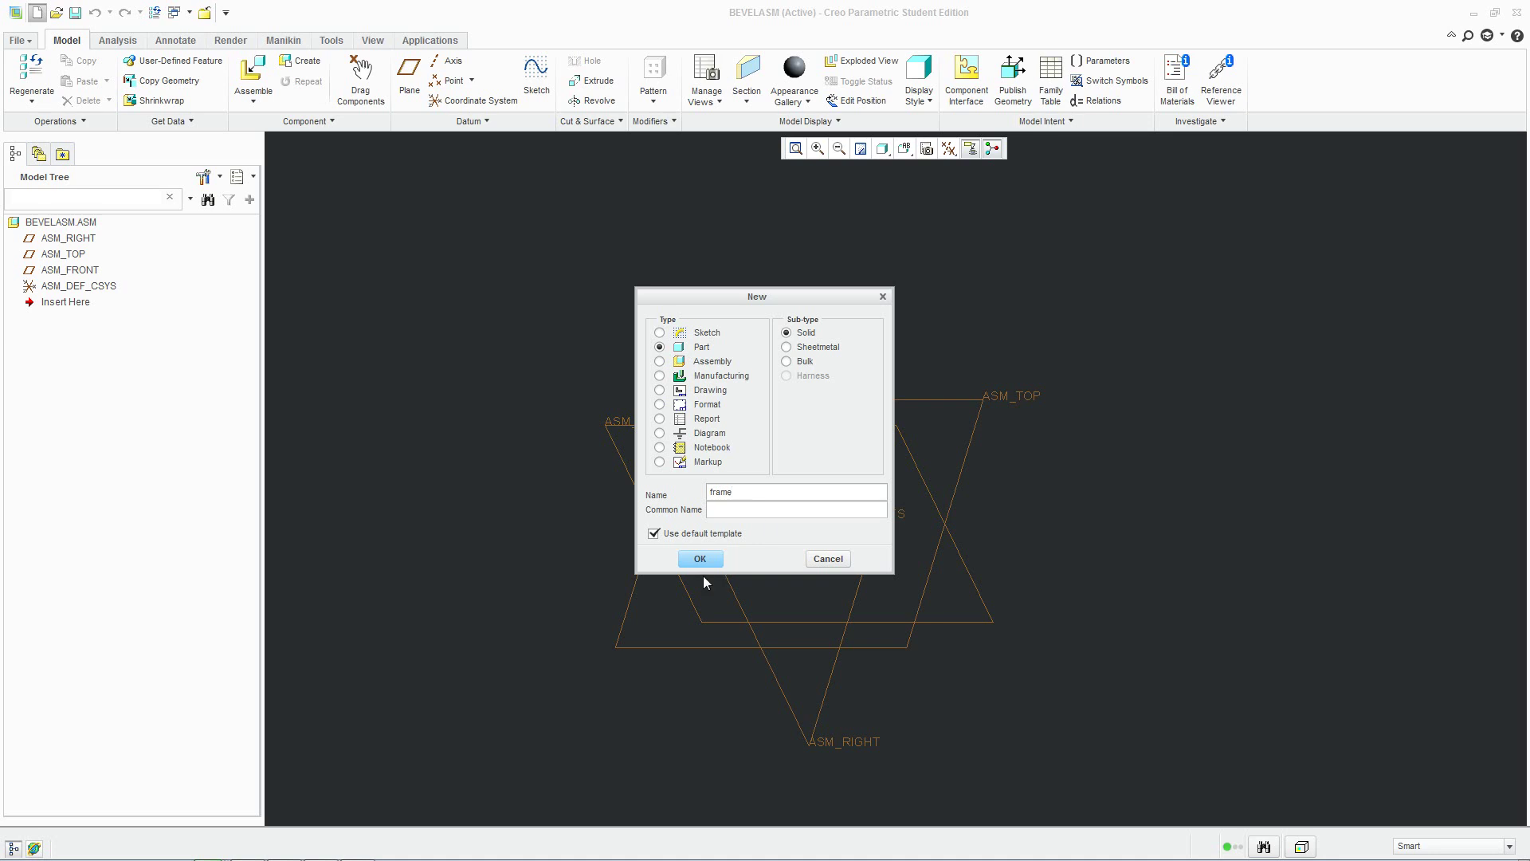
Create the solid part frame from the default template and start a sketch on the TOP plane, viewed face-on.
{"action": "left_click", "coordinate": [700, 558]}
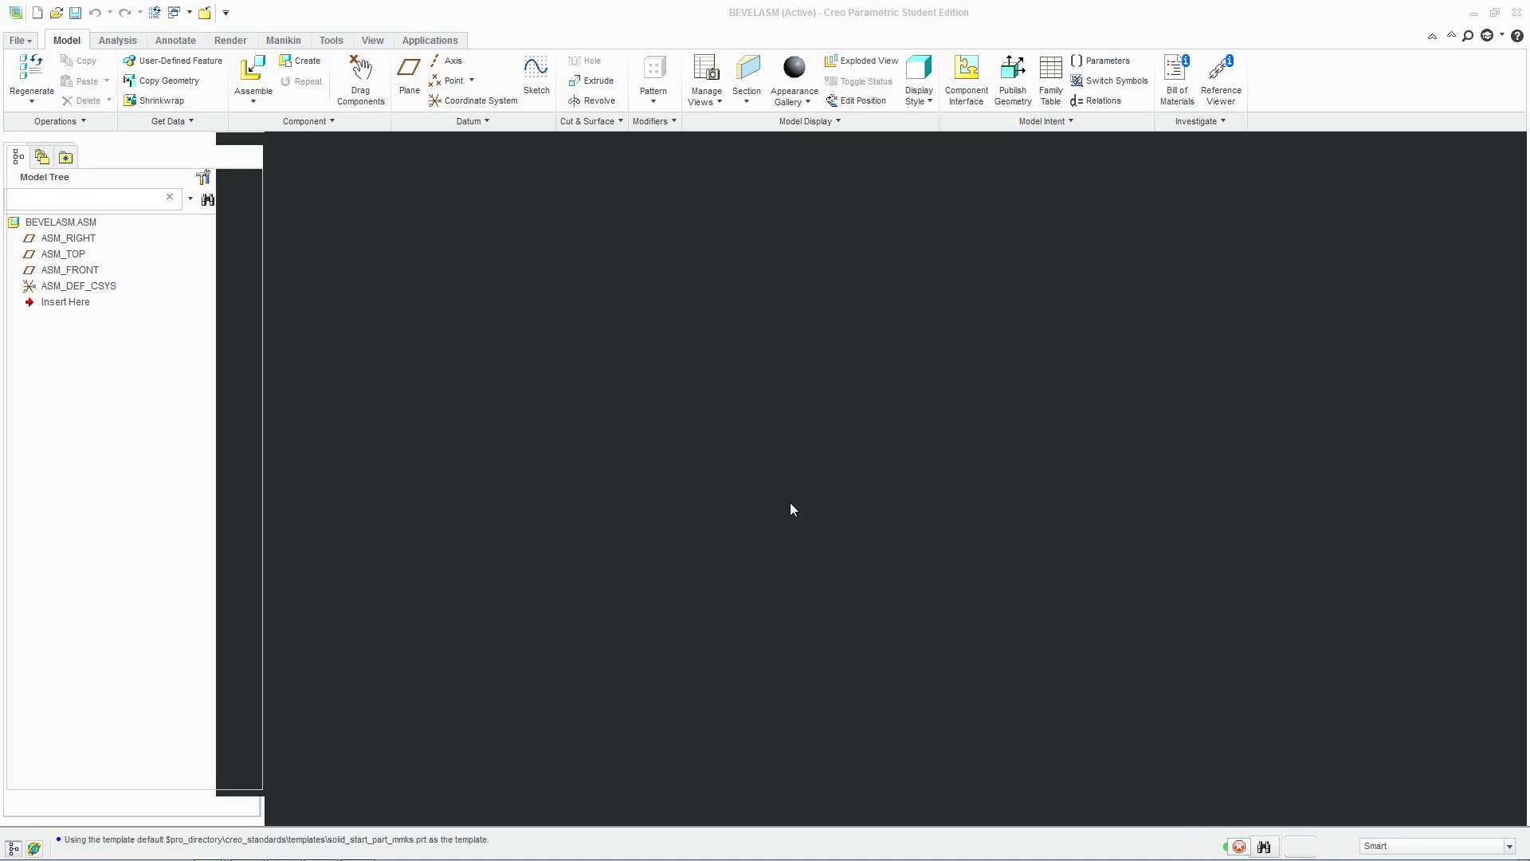
{"action": "left_click", "coordinate": [377, 79]}
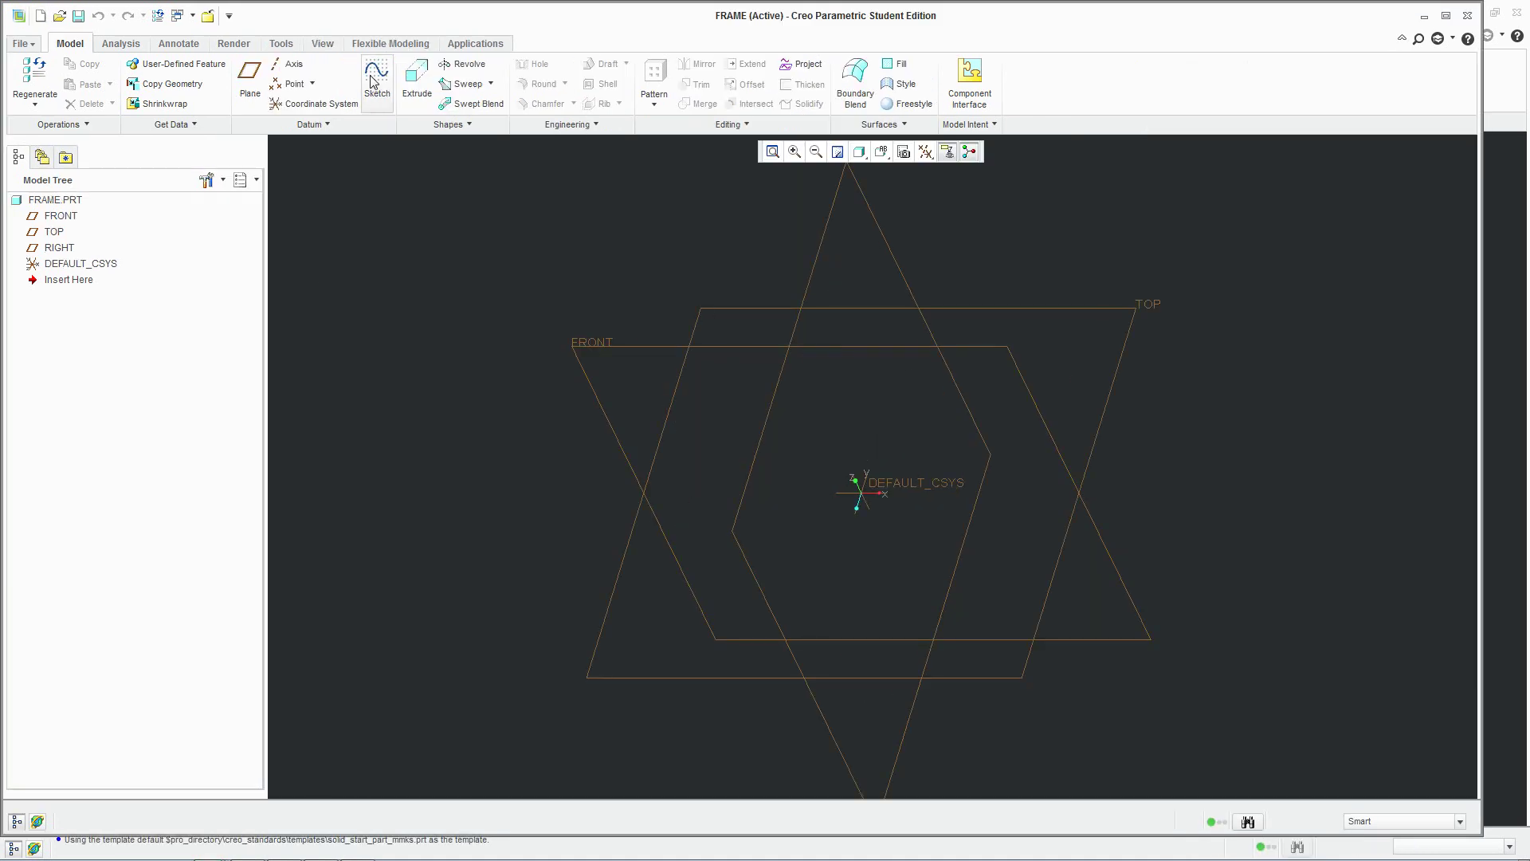
{"action": "left_click", "coordinate": [847, 344]}
{"action": "left_click", "coordinate": [1442, 334]}
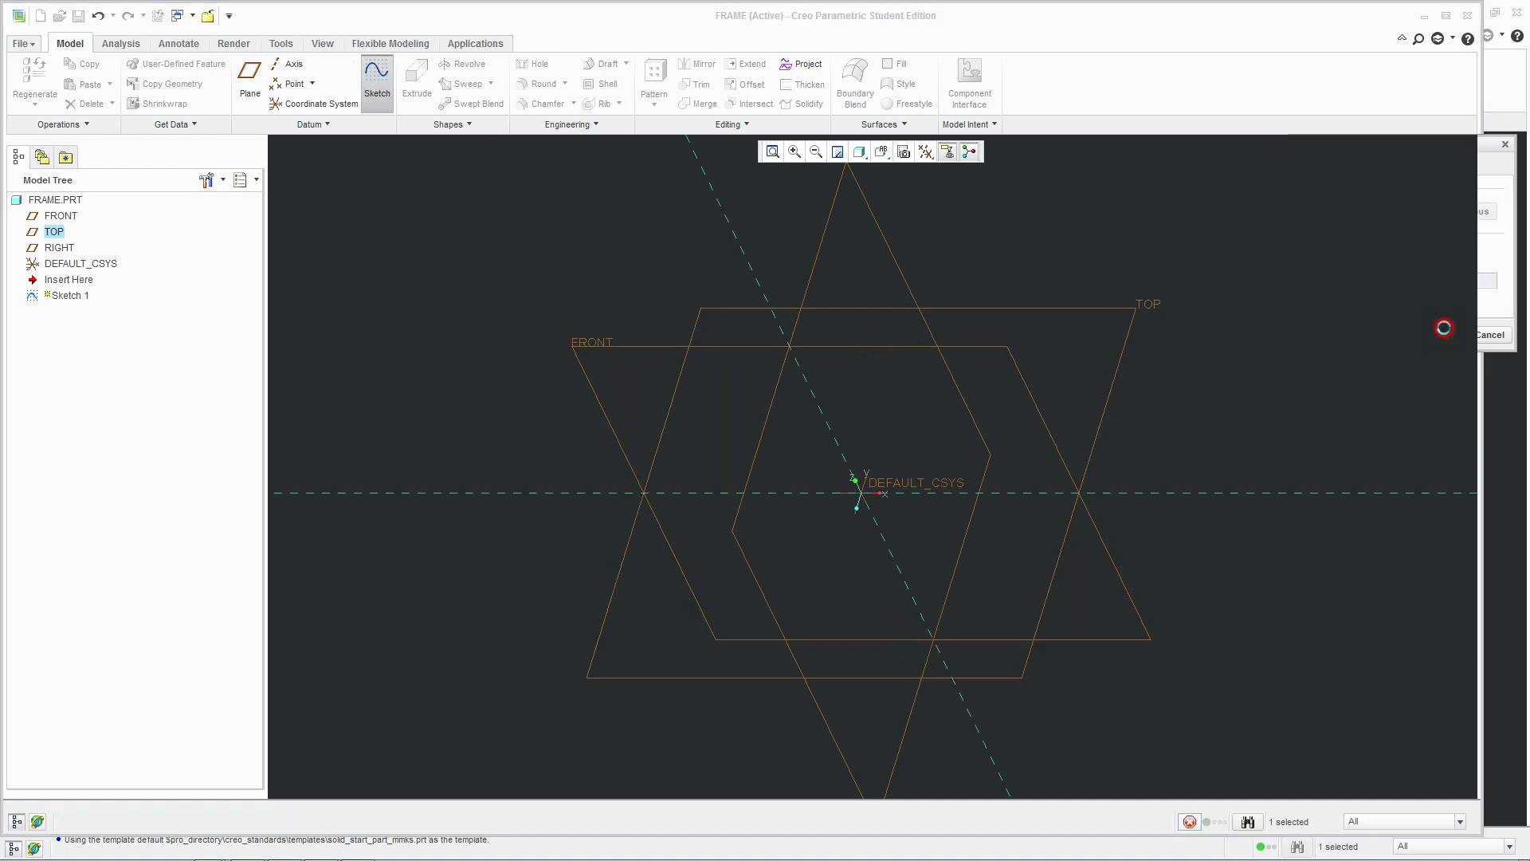
{"action": "left_click", "coordinate": [925, 151]}
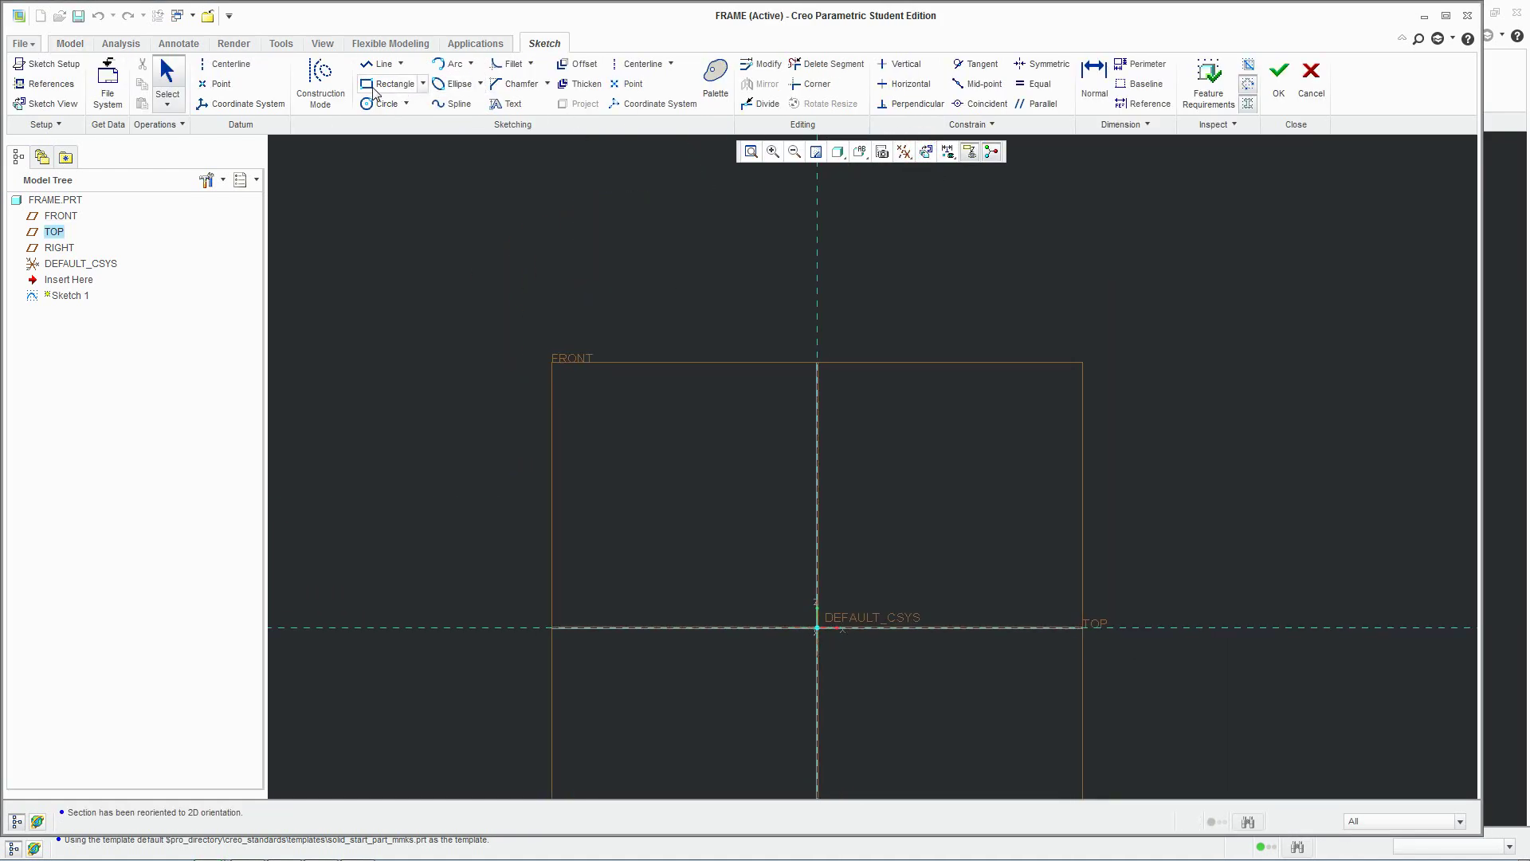
Sketch the vertical leg from the origin: about 243 mm up, a short horizontal line, and about 314 mm back down.
{"action": "left_click", "coordinate": [377, 64]}
{"action": "left_click", "coordinate": [816, 629]}
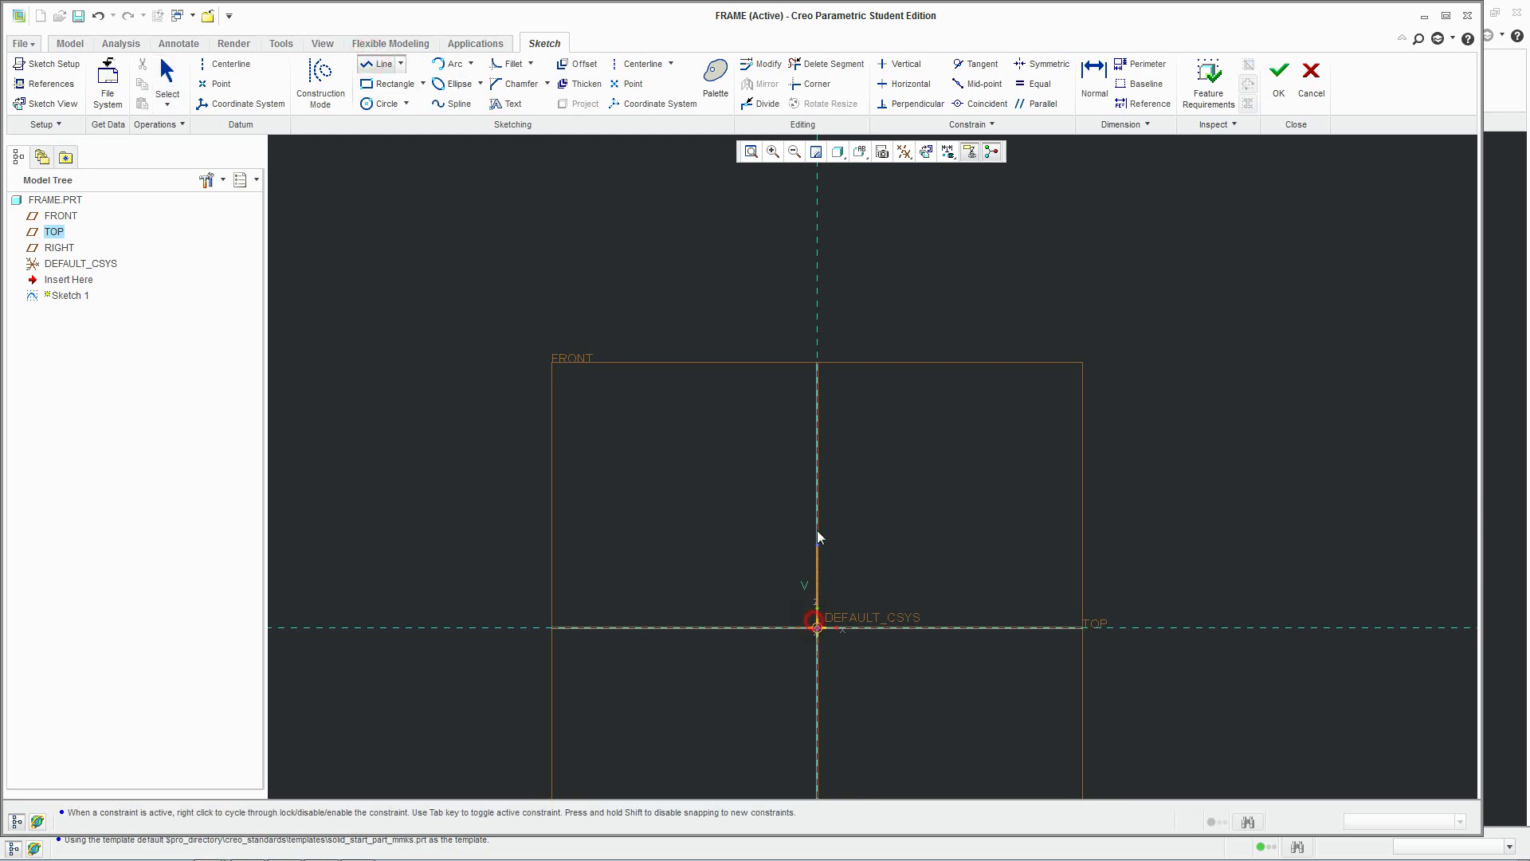
{"action": "left_click", "coordinate": [817, 374]}
{"action": "left_click", "coordinate": [882, 376]}
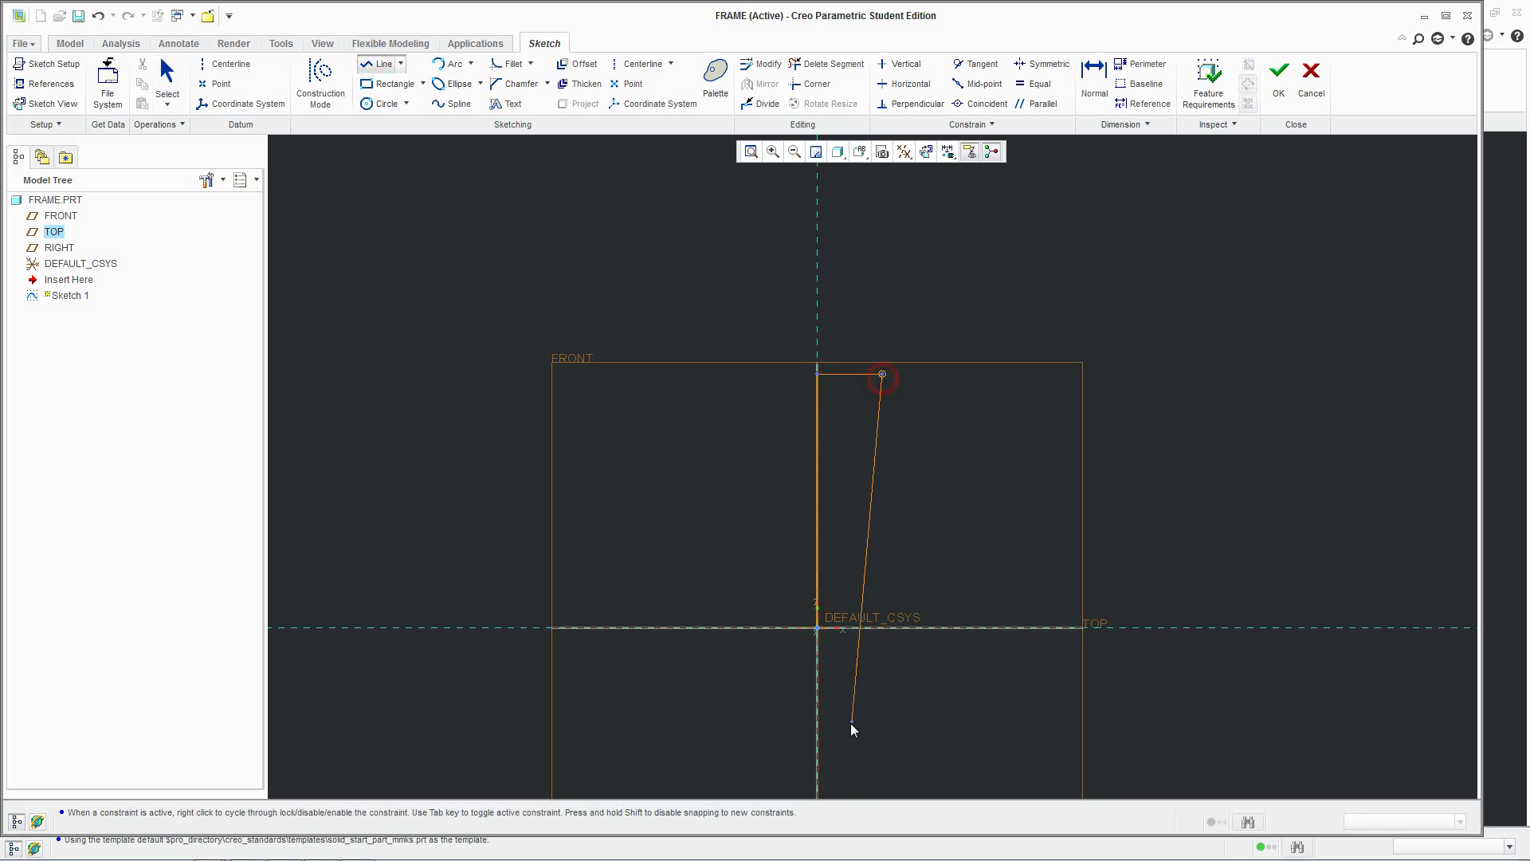
{"action": "left_click", "coordinate": [889, 703]}
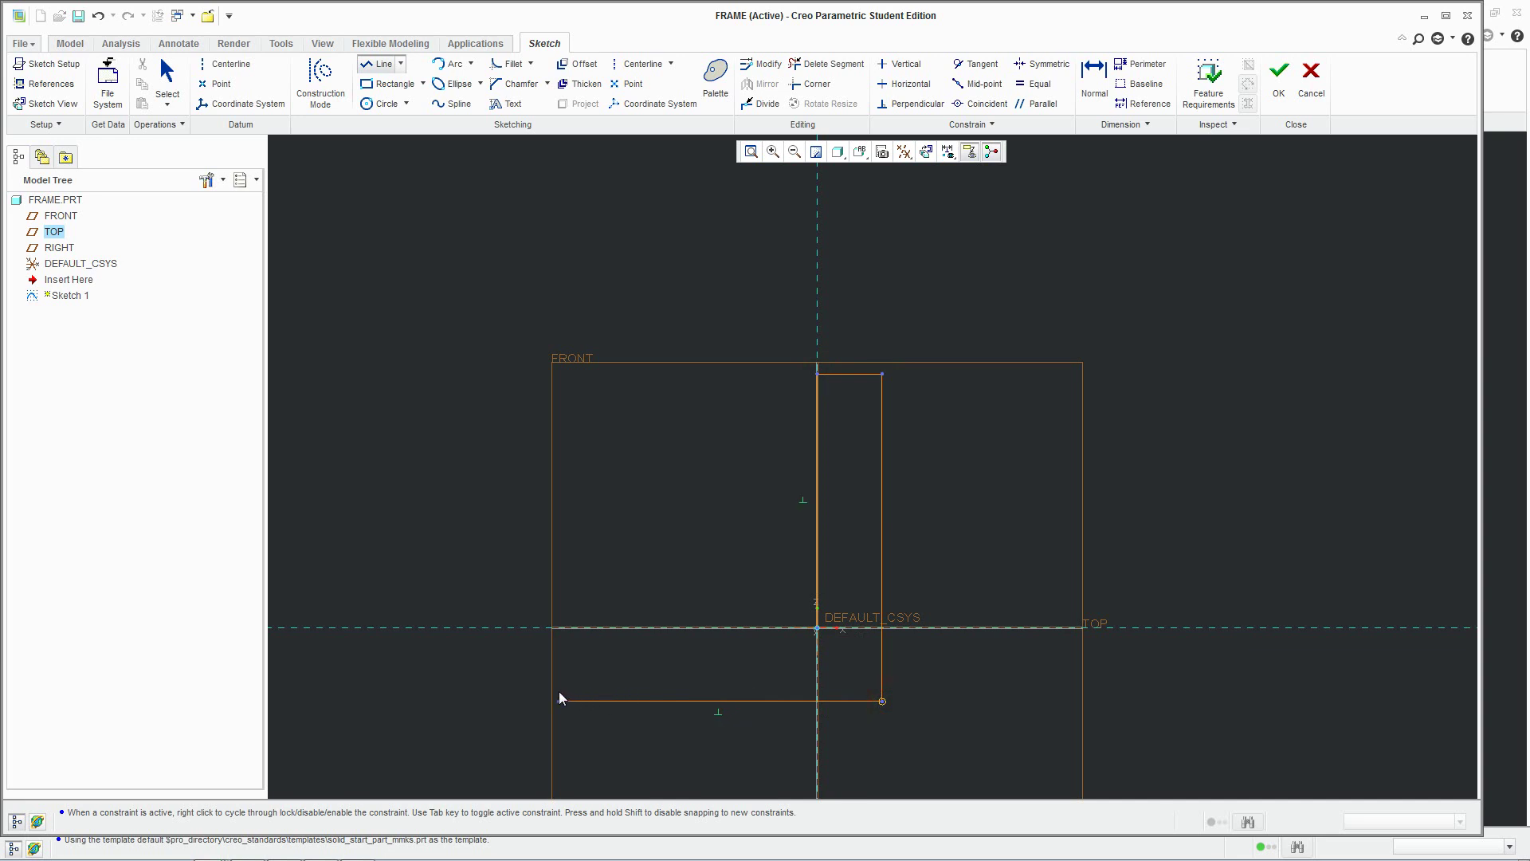
{"action": "middle_click", "coordinate": [717, 669]}
{"action": "left_click", "coordinate": [816, 628]}
{"action": "left_click", "coordinate": [563, 629]}
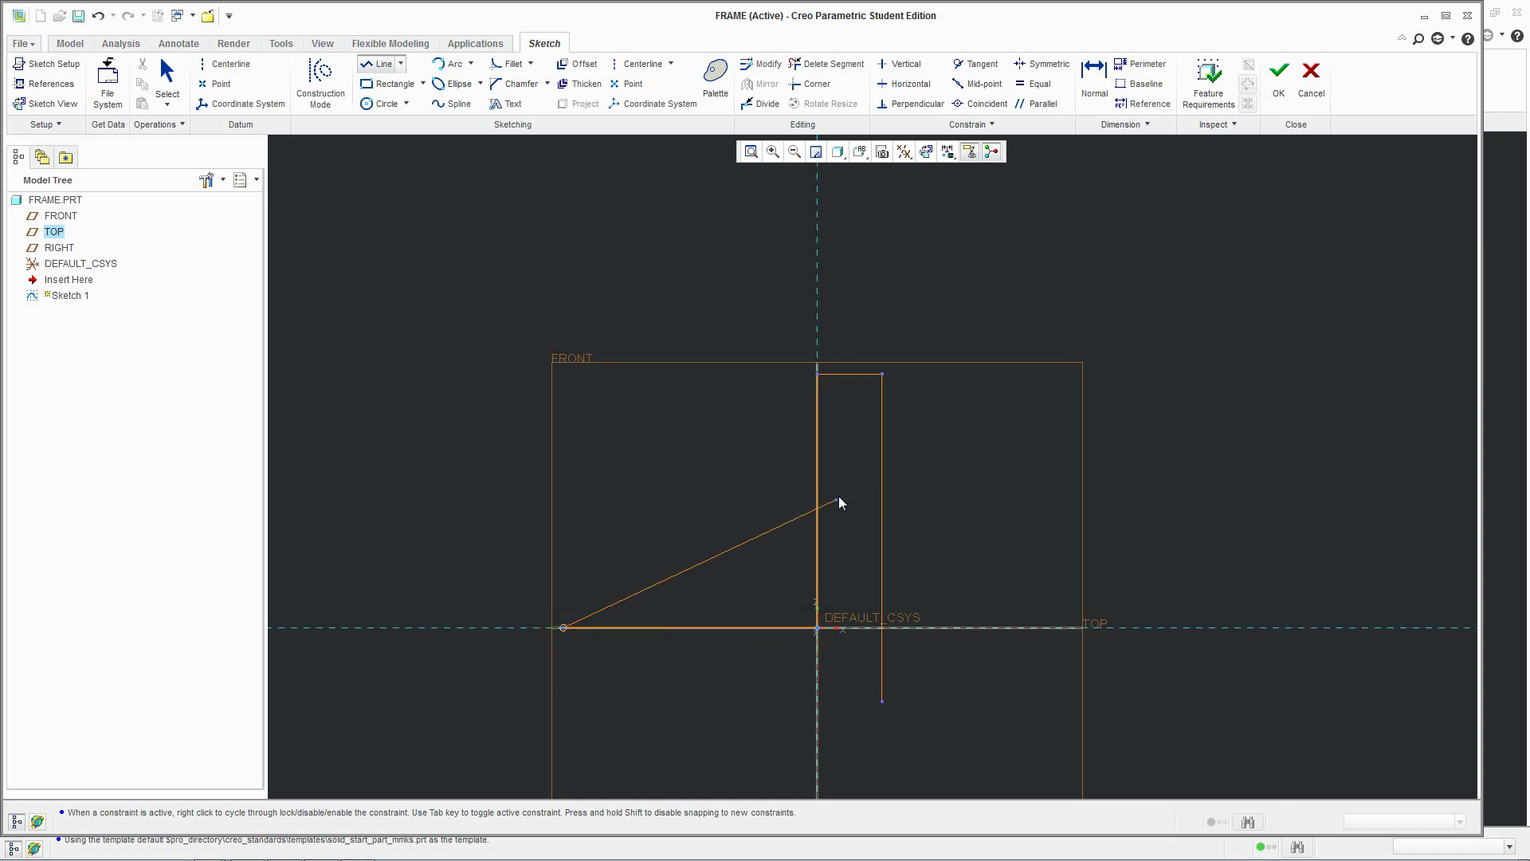
{"action": "left_click", "coordinate": [568, 702]}
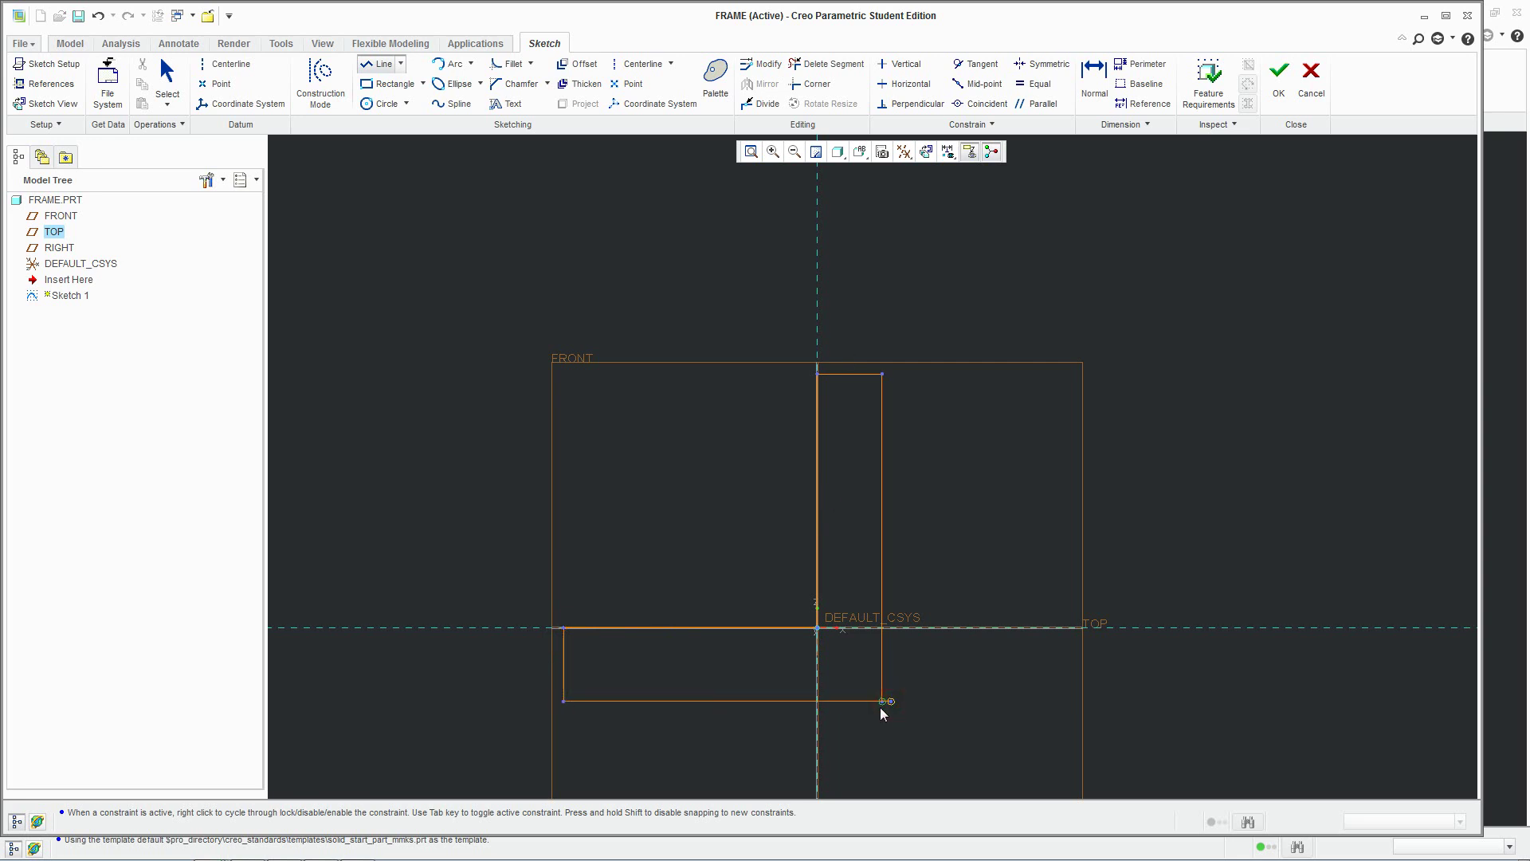
{"action": "key", "text": "ctrl+z"}
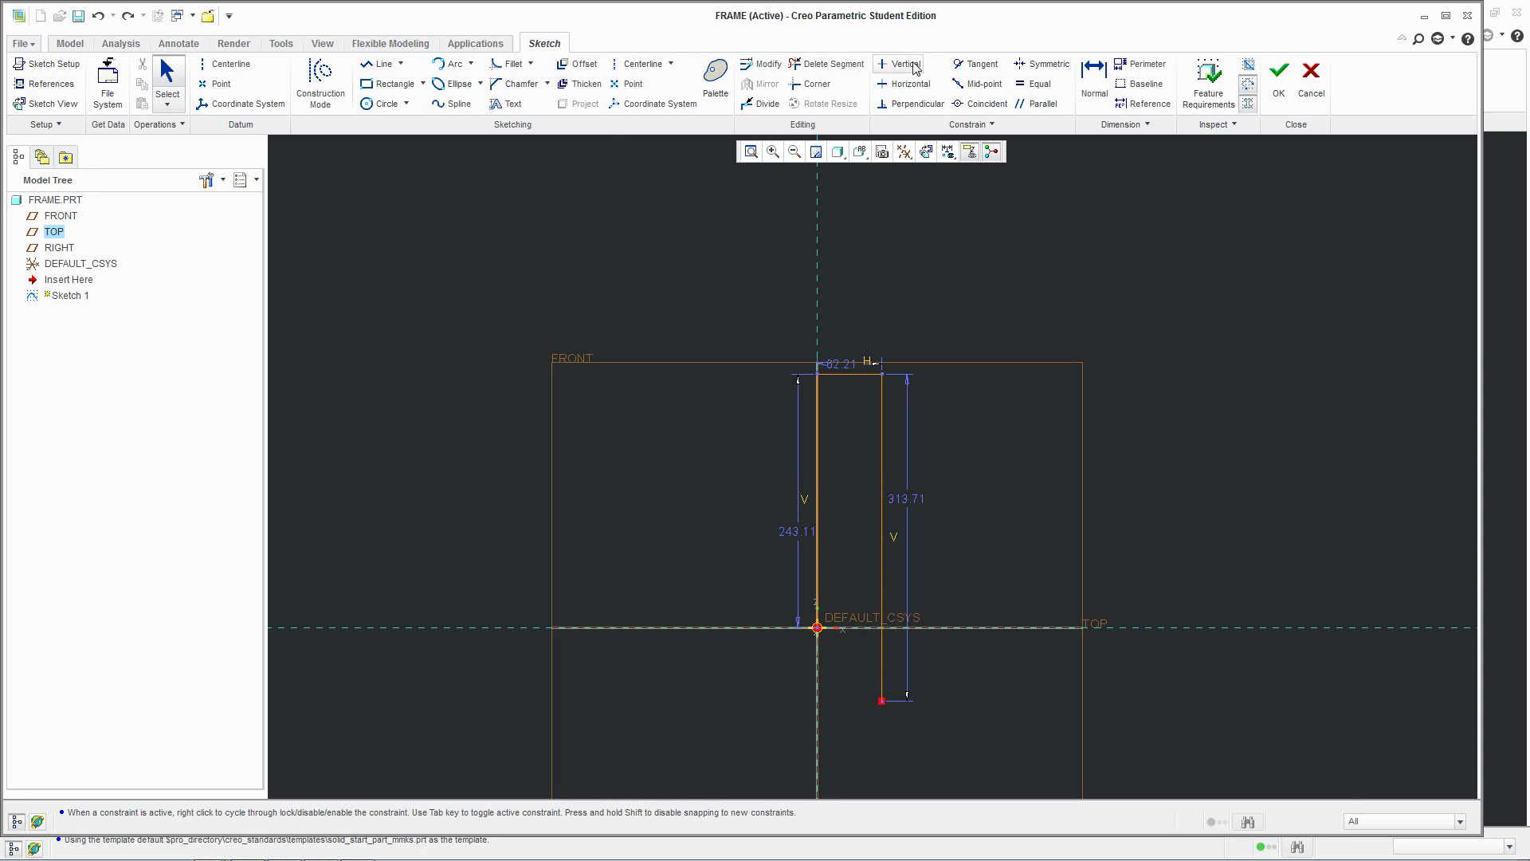
Close the L-shaped profile with a horizontal leg from the origin, equal in length to the vertical inner edge, joined to the vertical leg's lower end.
{"action": "left_click", "coordinate": [379, 65]}
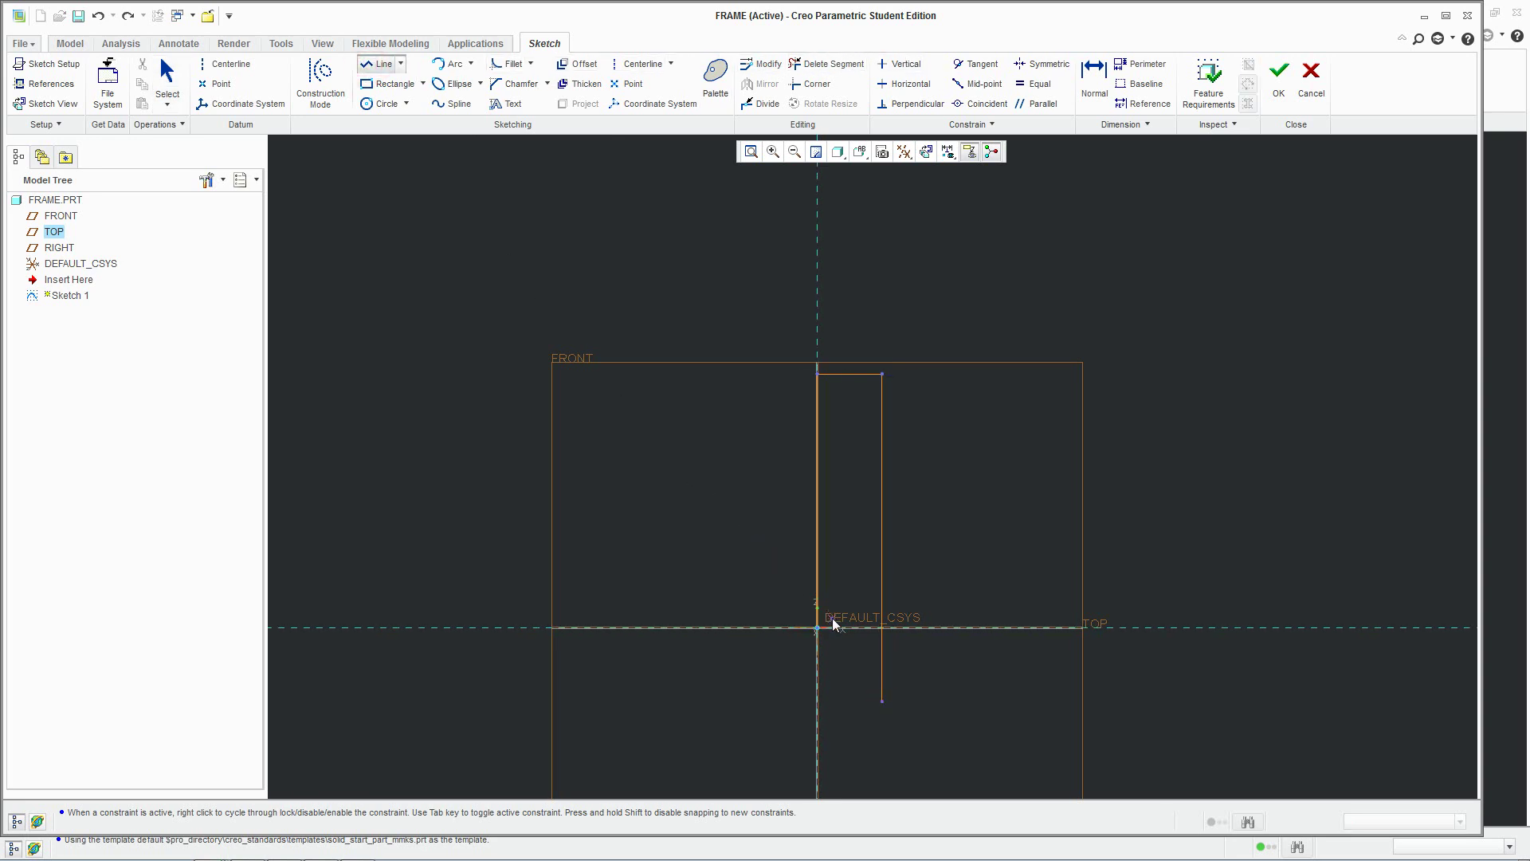
{"action": "left_click", "coordinate": [563, 630]}
{"action": "left_click", "coordinate": [564, 702]}
{"action": "left_click", "coordinate": [881, 700]}
{"action": "middle_click", "coordinate": [797, 526]}
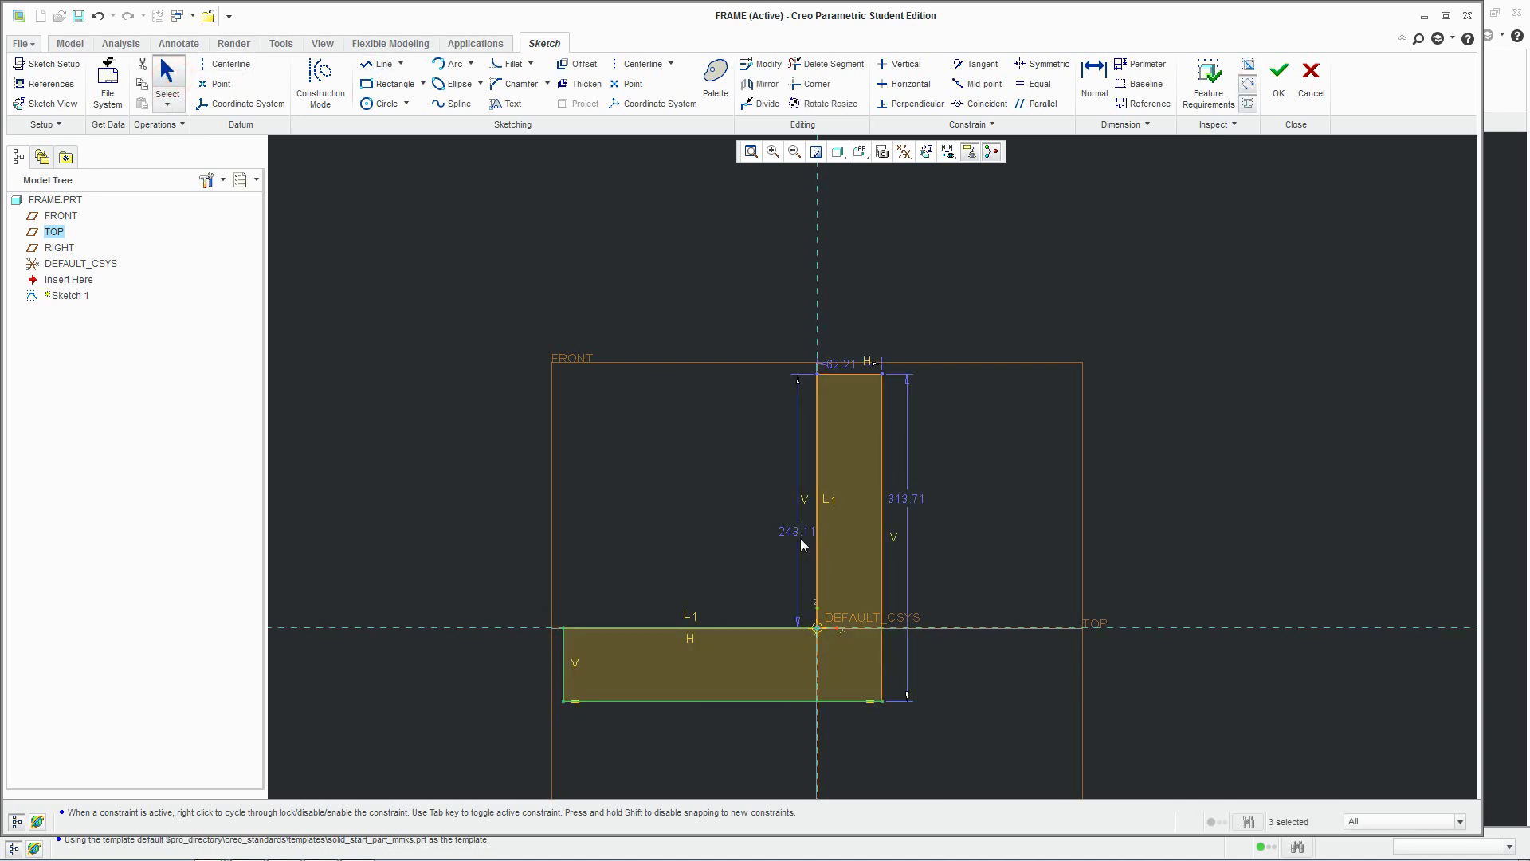
Set the vertical leg's inner height to 20 mm and its width to 5 mm.
{"action": "left_click_drag", "start_coordinate": [798, 531], "coordinate": [746, 508]}
{"action": "double_click", "coordinate": [747, 508]}
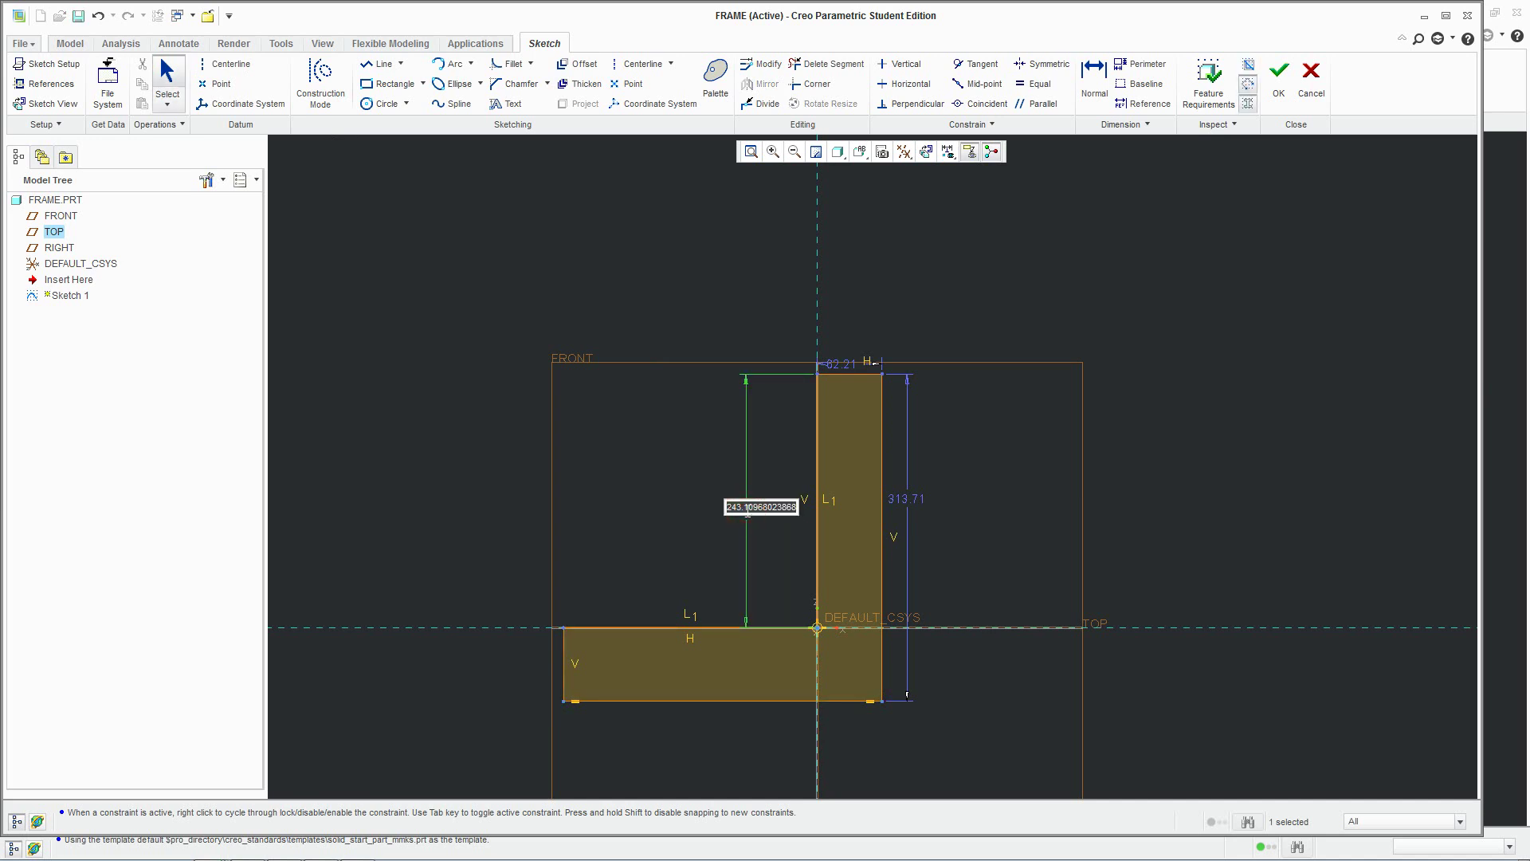
{"action": "type", "text": "20"}
{"action": "key", "text": "Return"}
{"action": "scroll", "coordinate": [746, 510], "scroll_direction": "down", "scroll_amount": 3}
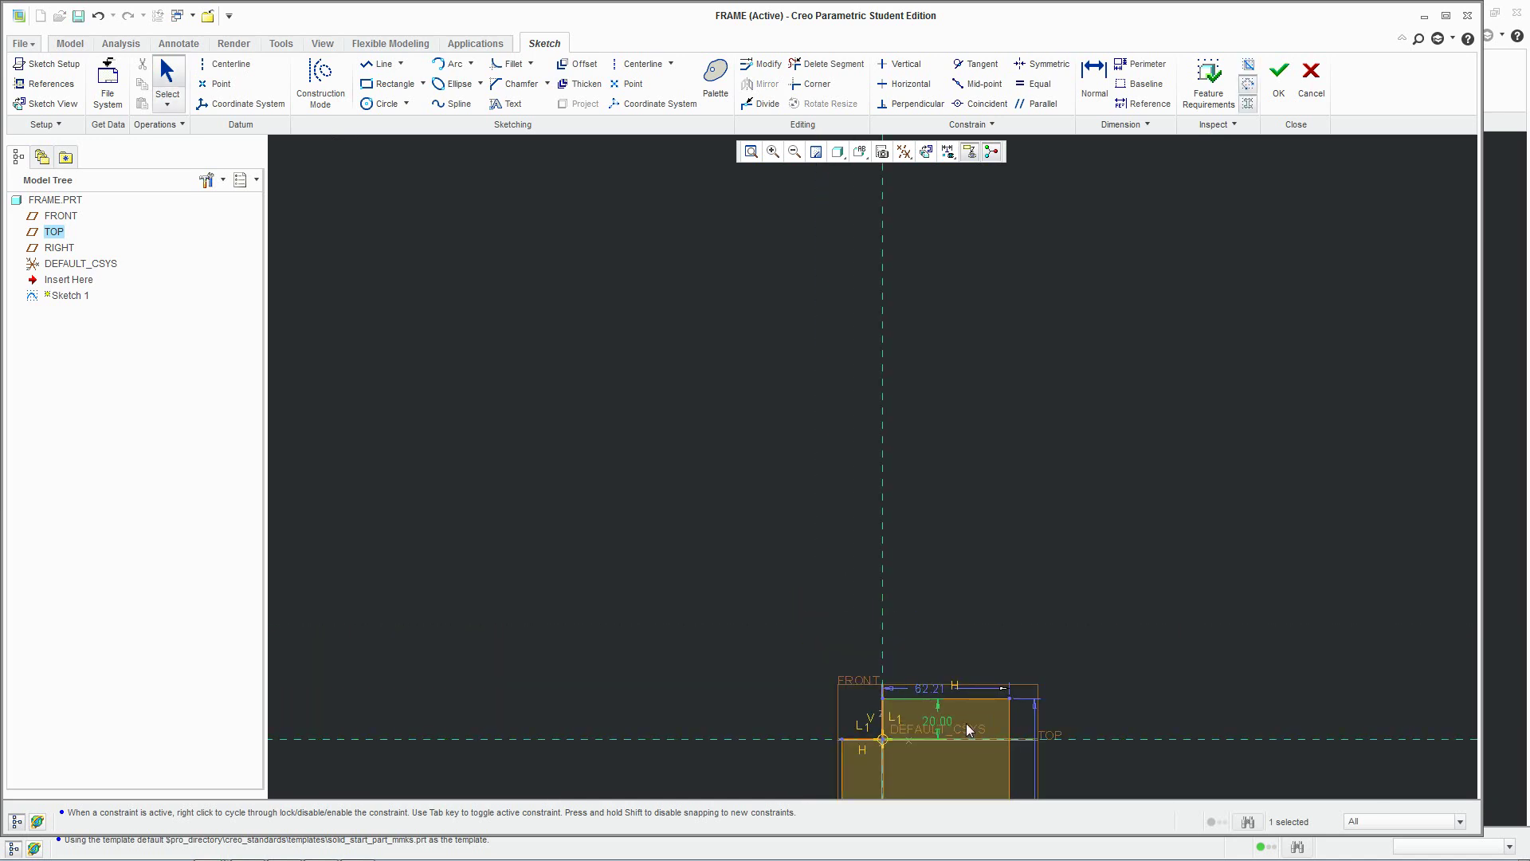
{"action": "double_click", "coordinate": [933, 688]}
{"action": "type", "text": "5"}
{"action": "key", "text": "Return"}
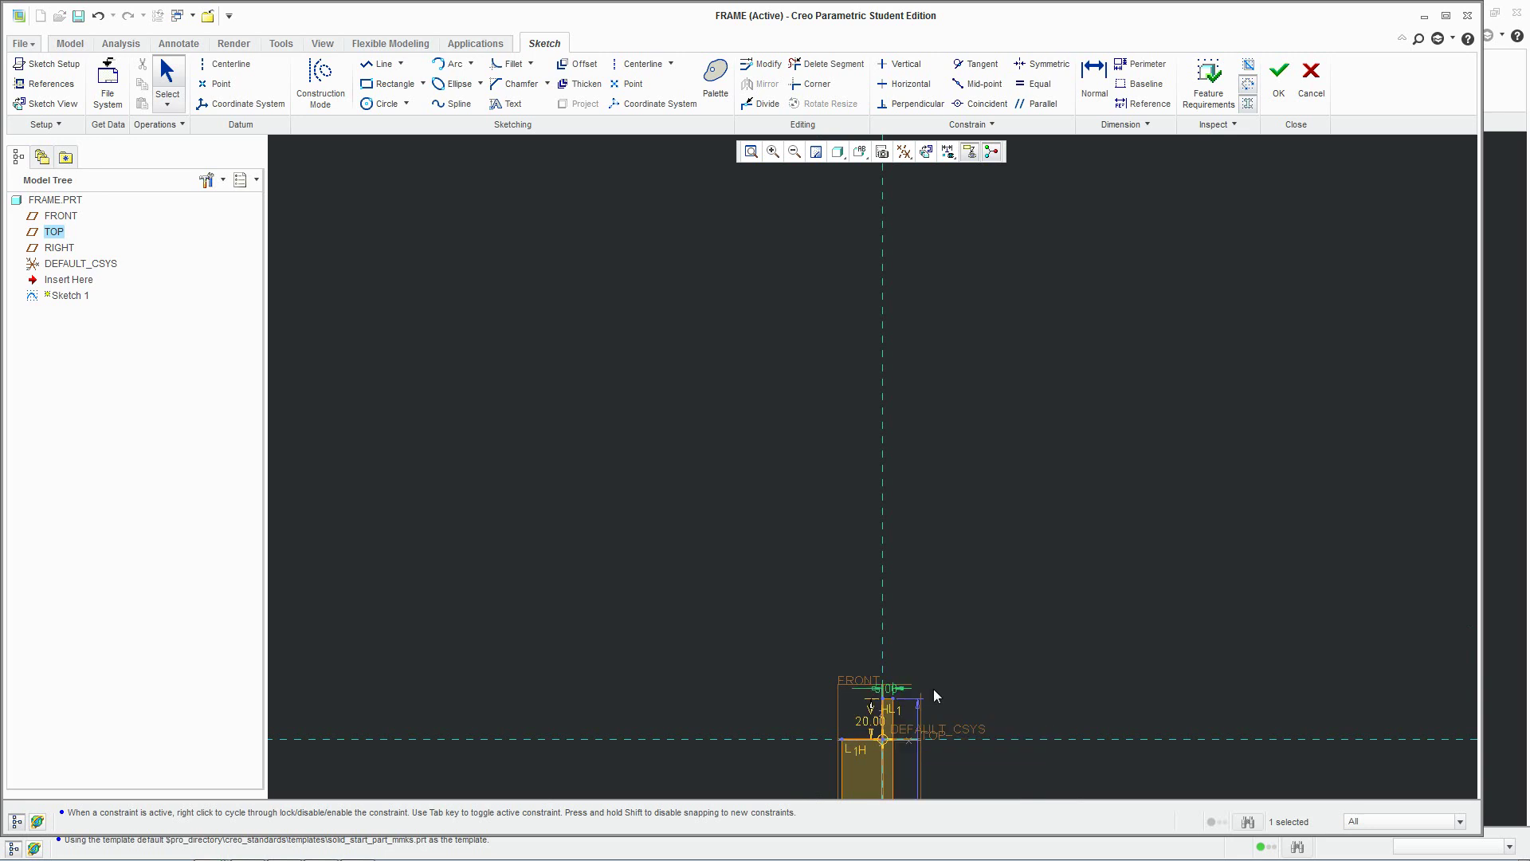
Make the vertical leg's top end line and the horizontal leg's end line equal in length.
{"action": "middle_click_drag", "start_coordinate": [933, 689], "coordinate": [812, 288], "text": "shift"}
{"action": "scroll", "coordinate": [796, 390], "scroll_direction": "up", "scroll_amount": 4}
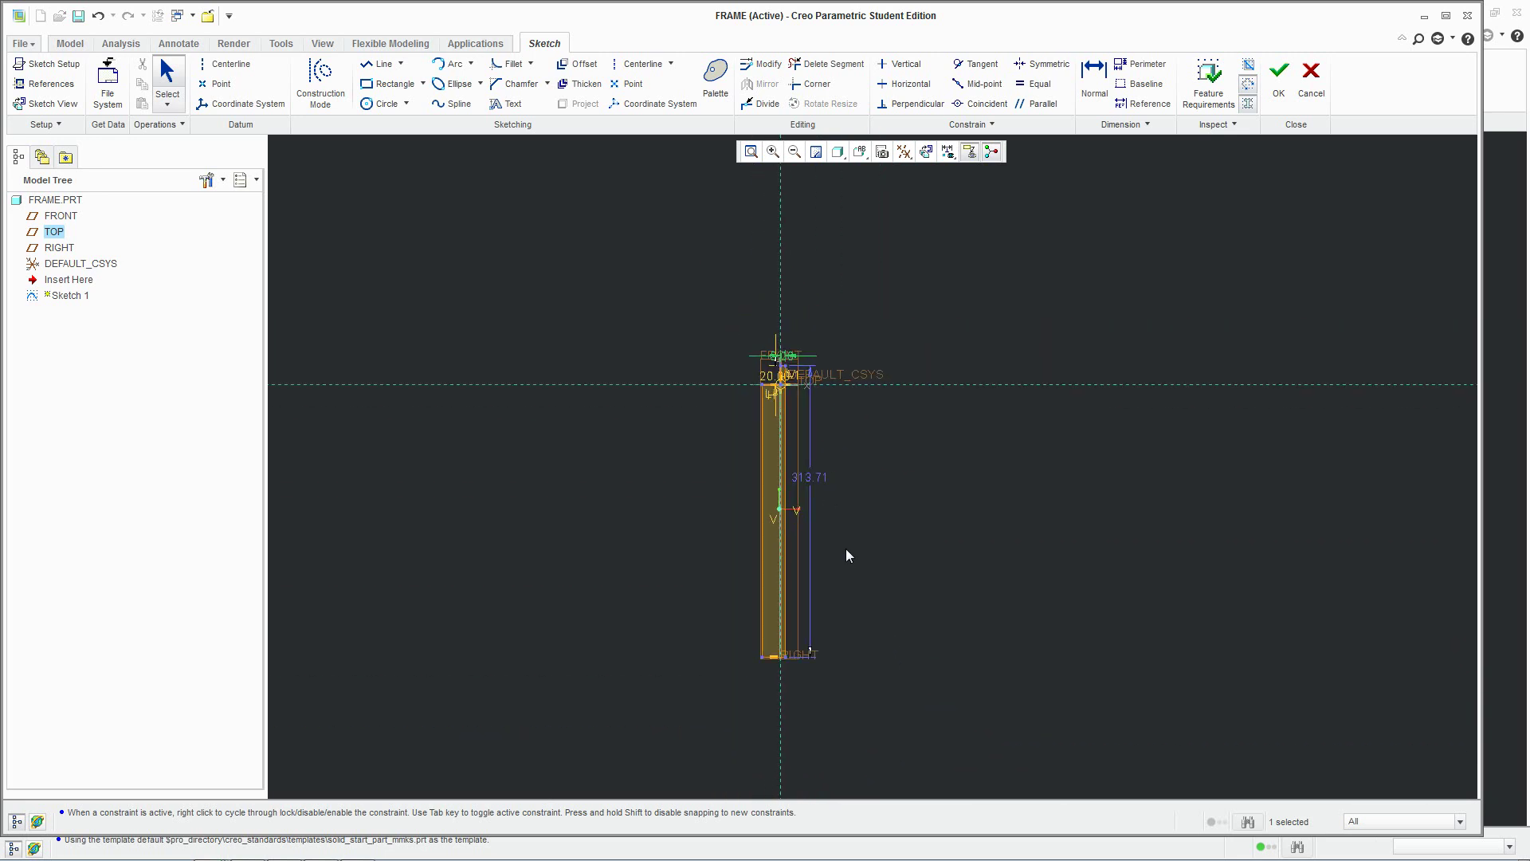
{"action": "middle_click_drag", "start_coordinate": [845, 550], "coordinate": [839, 418], "text": "shift"}
{"action": "scroll", "coordinate": [812, 465], "scroll_direction": "down", "scroll_amount": 3}
{"action": "middle_click_drag", "start_coordinate": [816, 334], "coordinate": [802, 505]}
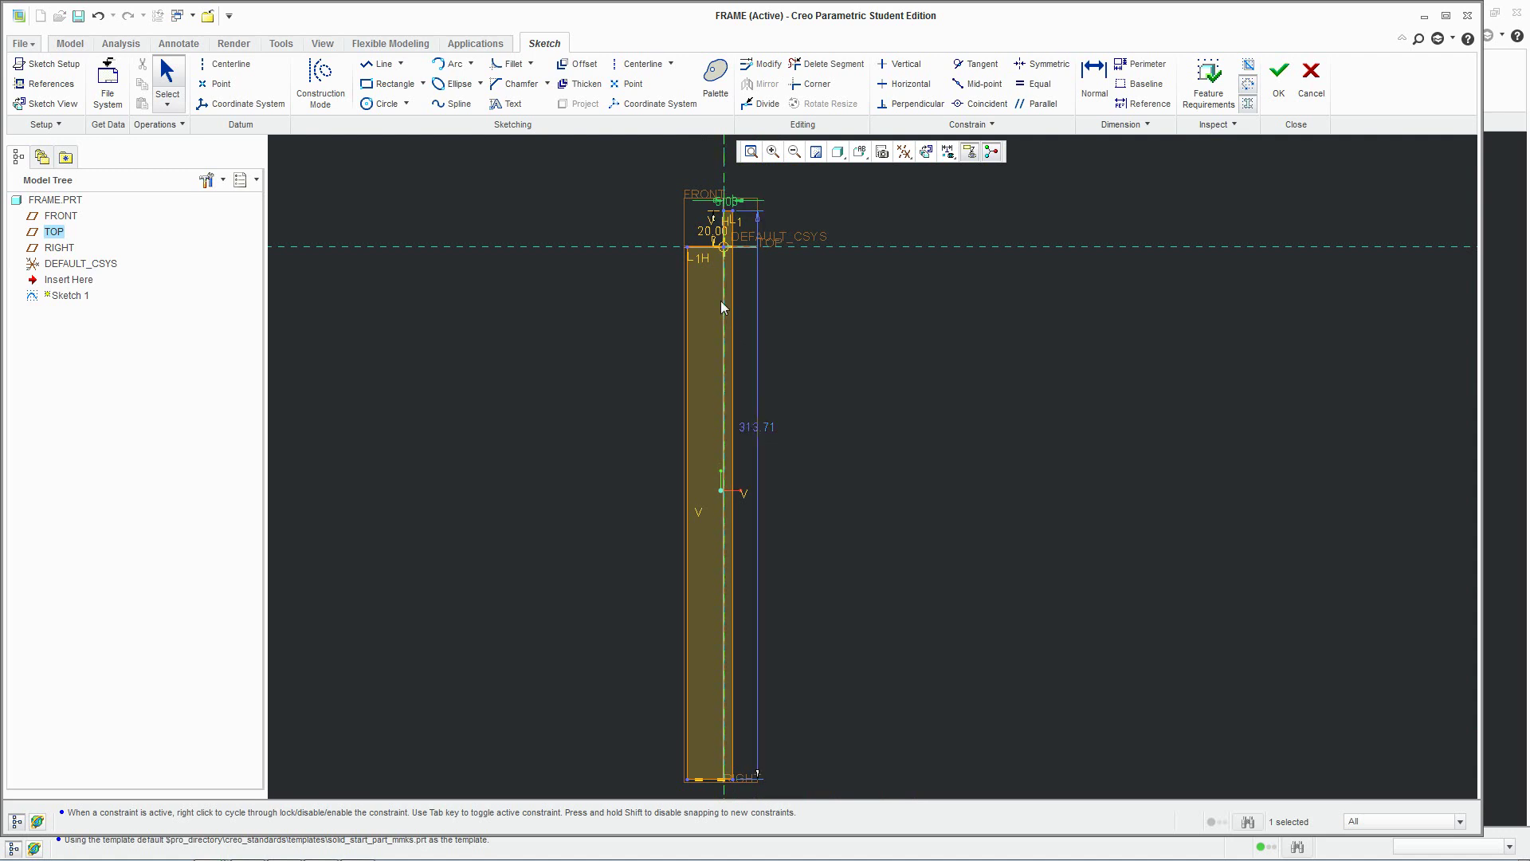
{"action": "scroll", "coordinate": [721, 272], "scroll_direction": "up", "scroll_amount": 3}
{"action": "left_click", "coordinate": [1095, 79]}
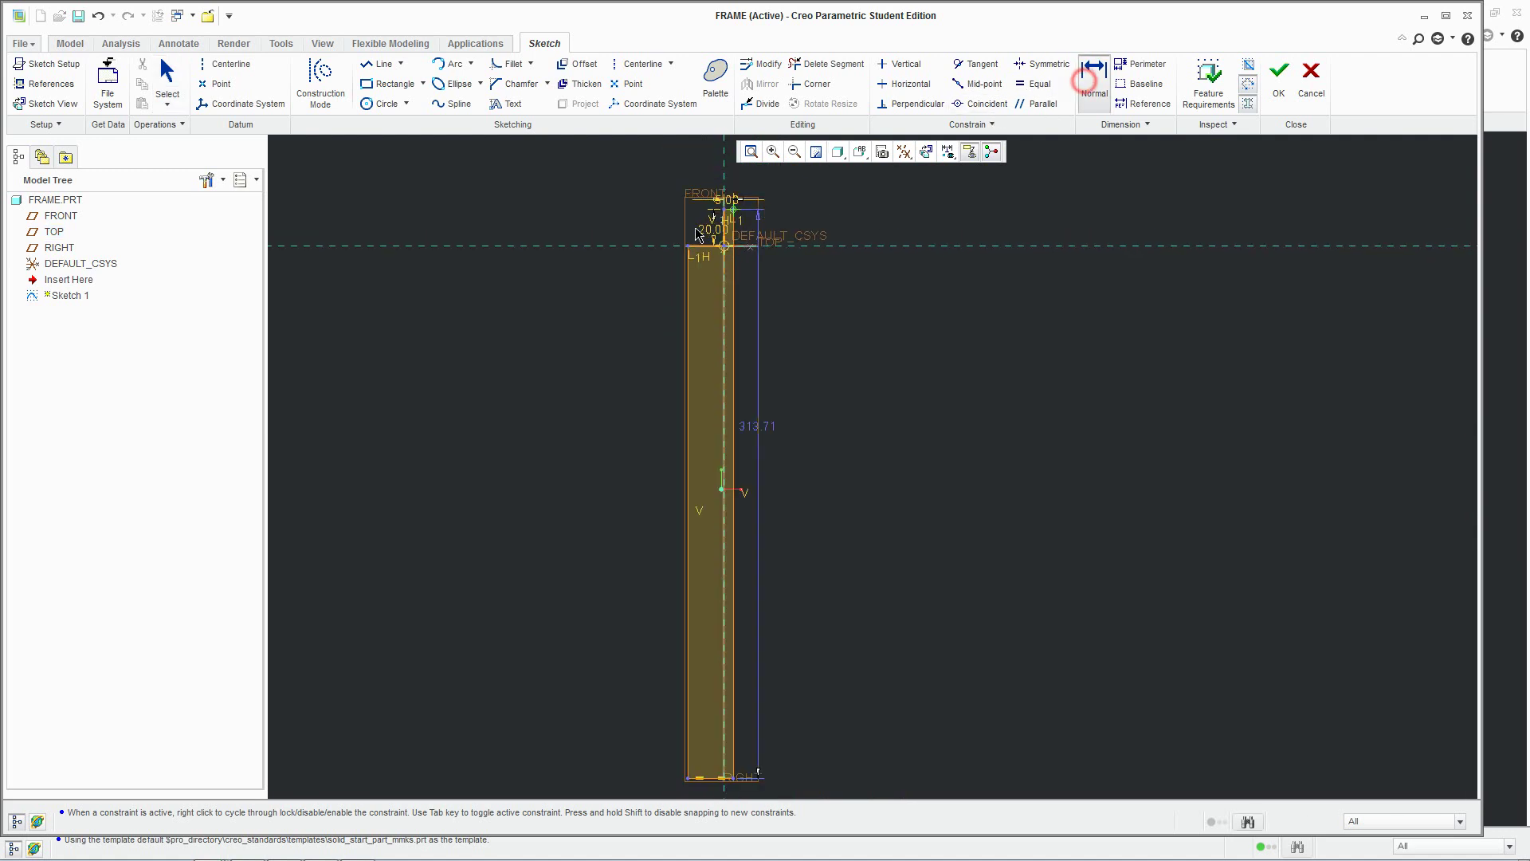
{"action": "scroll", "coordinate": [705, 252], "scroll_direction": "up", "scroll_amount": 1}
{"action": "middle_click_drag", "start_coordinate": [906, 281], "coordinate": [920, 433], "text": "shift"}
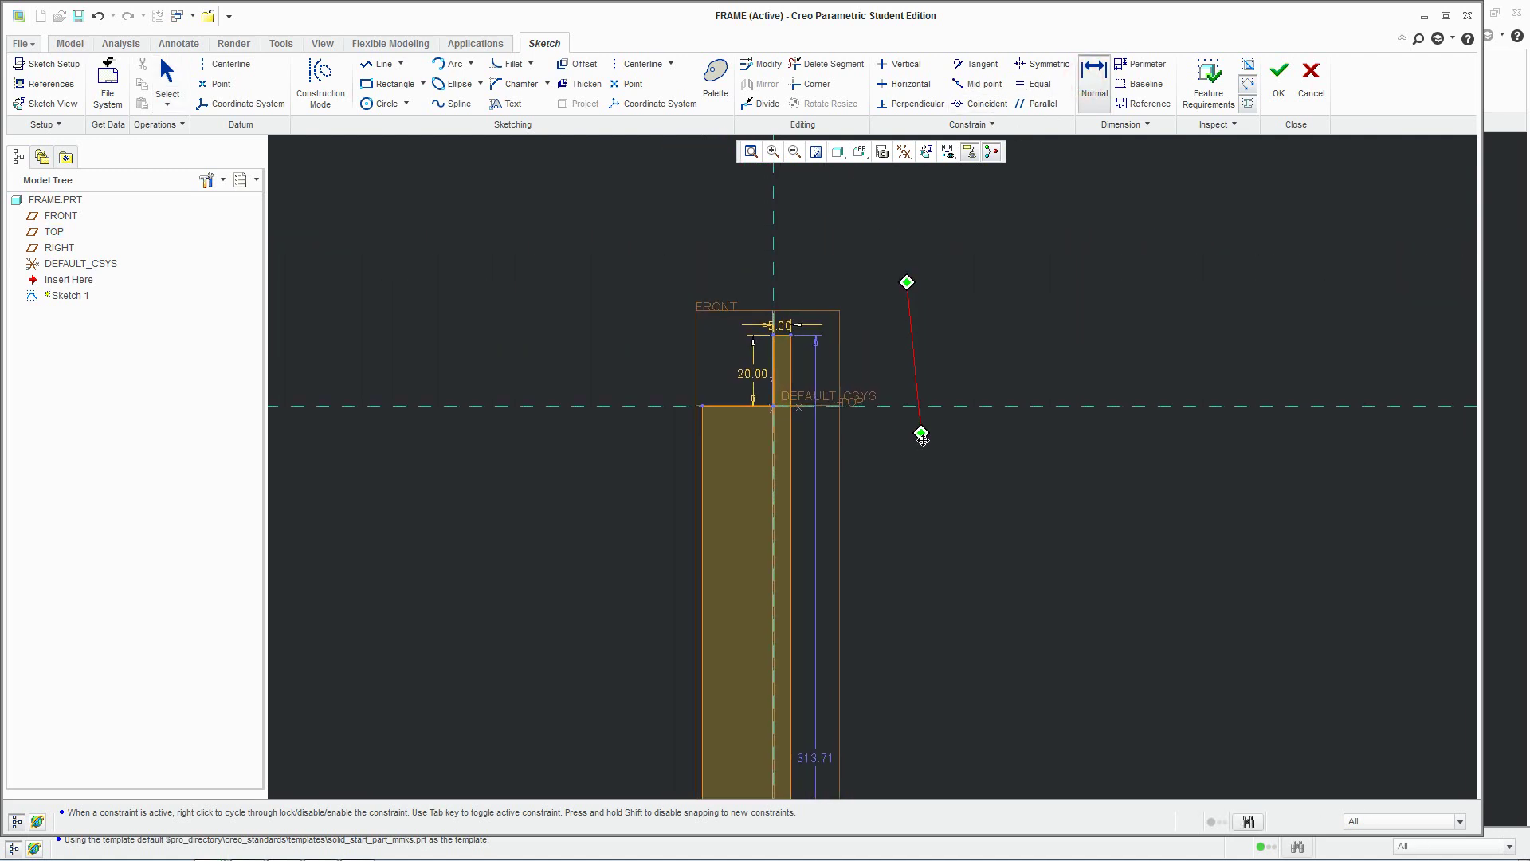
{"action": "scroll", "coordinate": [877, 289], "scroll_direction": "up", "scroll_amount": 3}
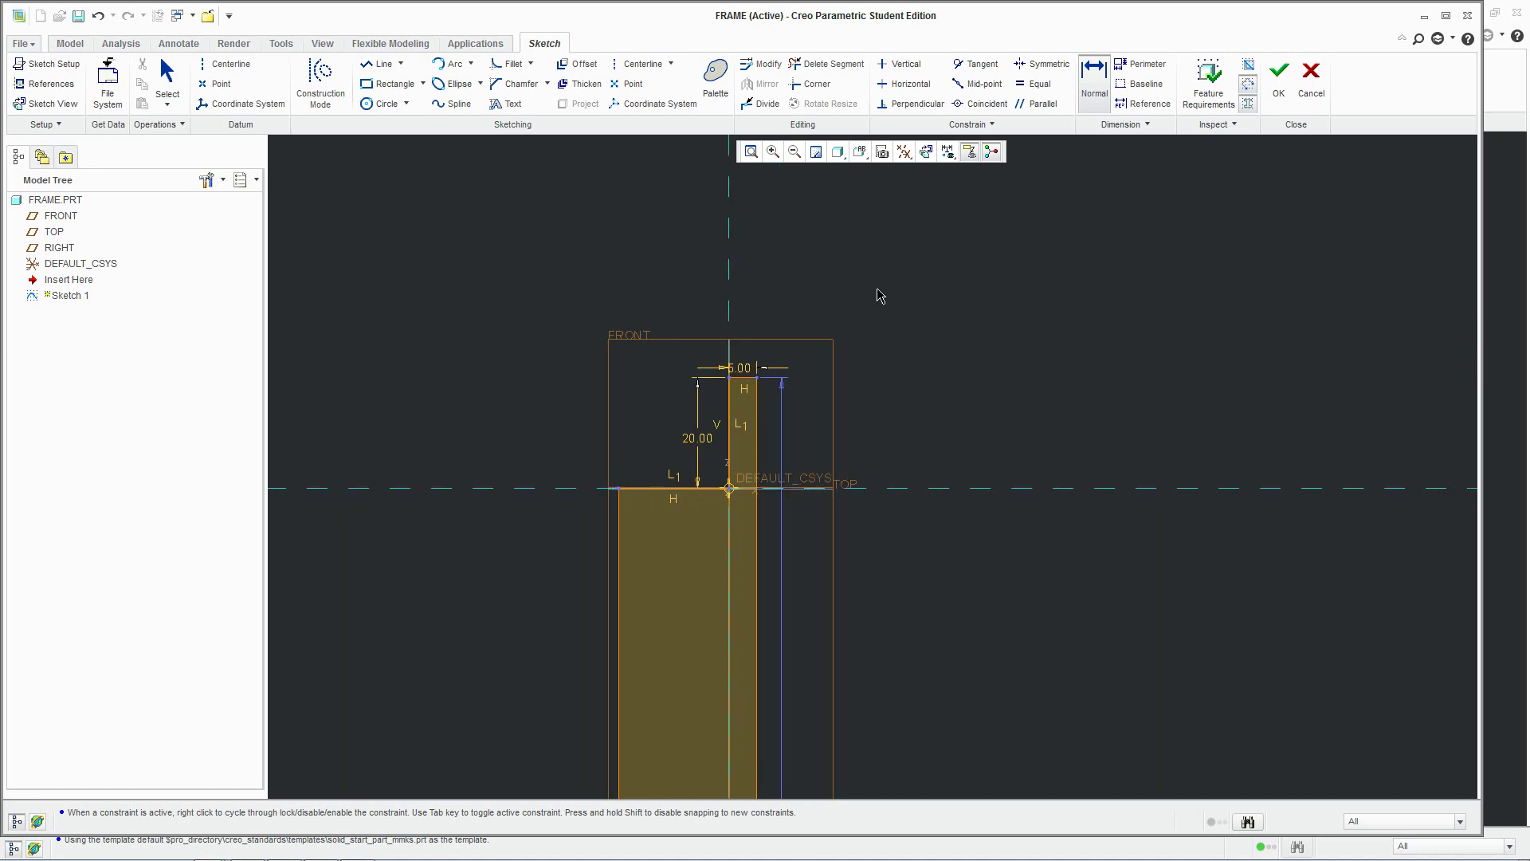
{"action": "left_click", "coordinate": [1035, 84]}
{"action": "left_click", "coordinate": [746, 378]}
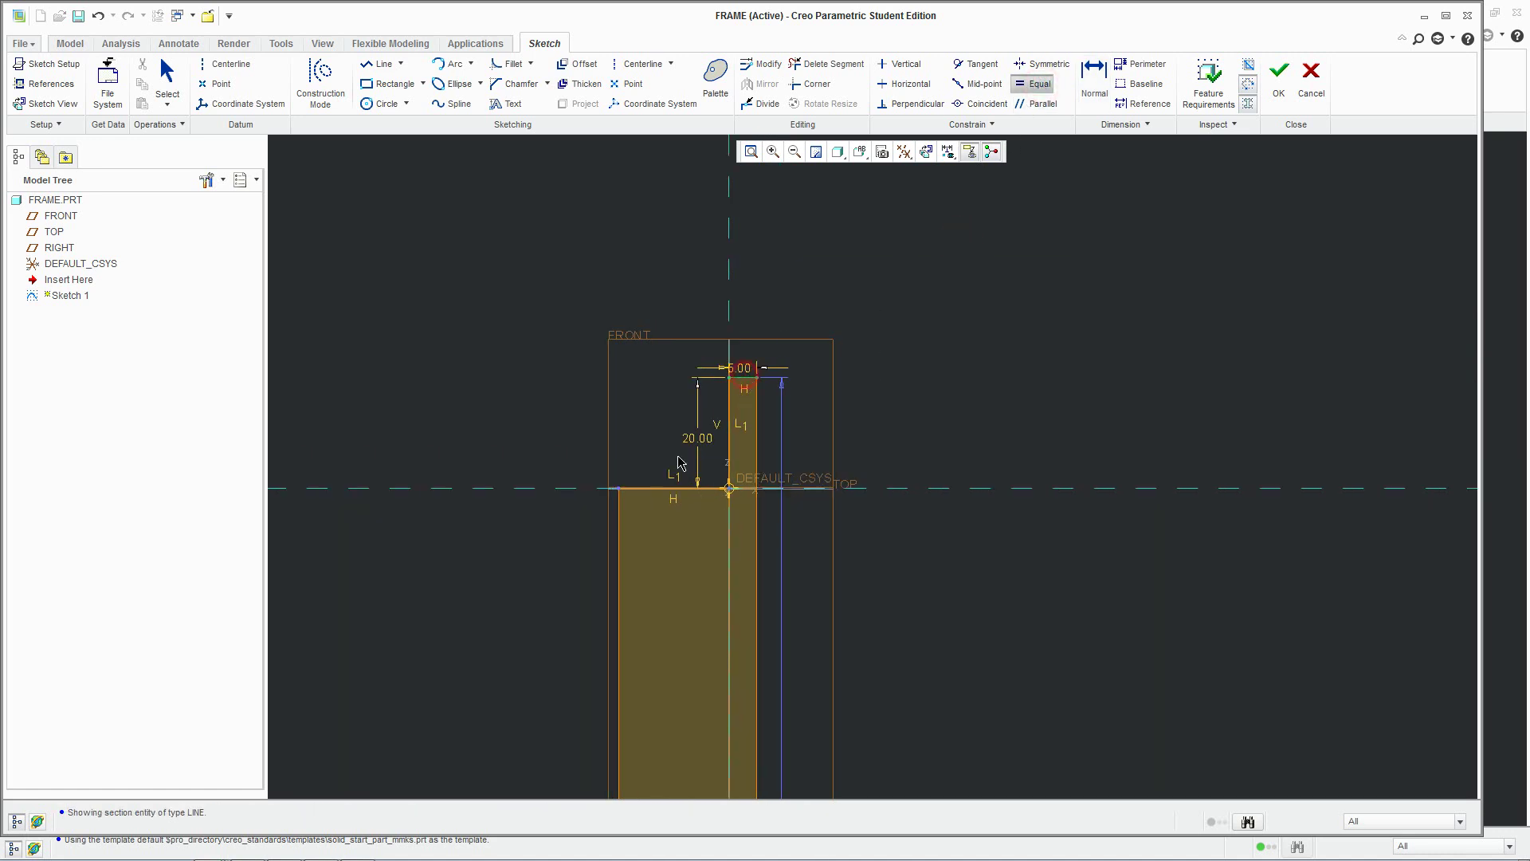
{"action": "left_click", "coordinate": [621, 537]}
{"action": "scroll", "coordinate": [809, 307], "scroll_direction": "up", "scroll_amount": 5}
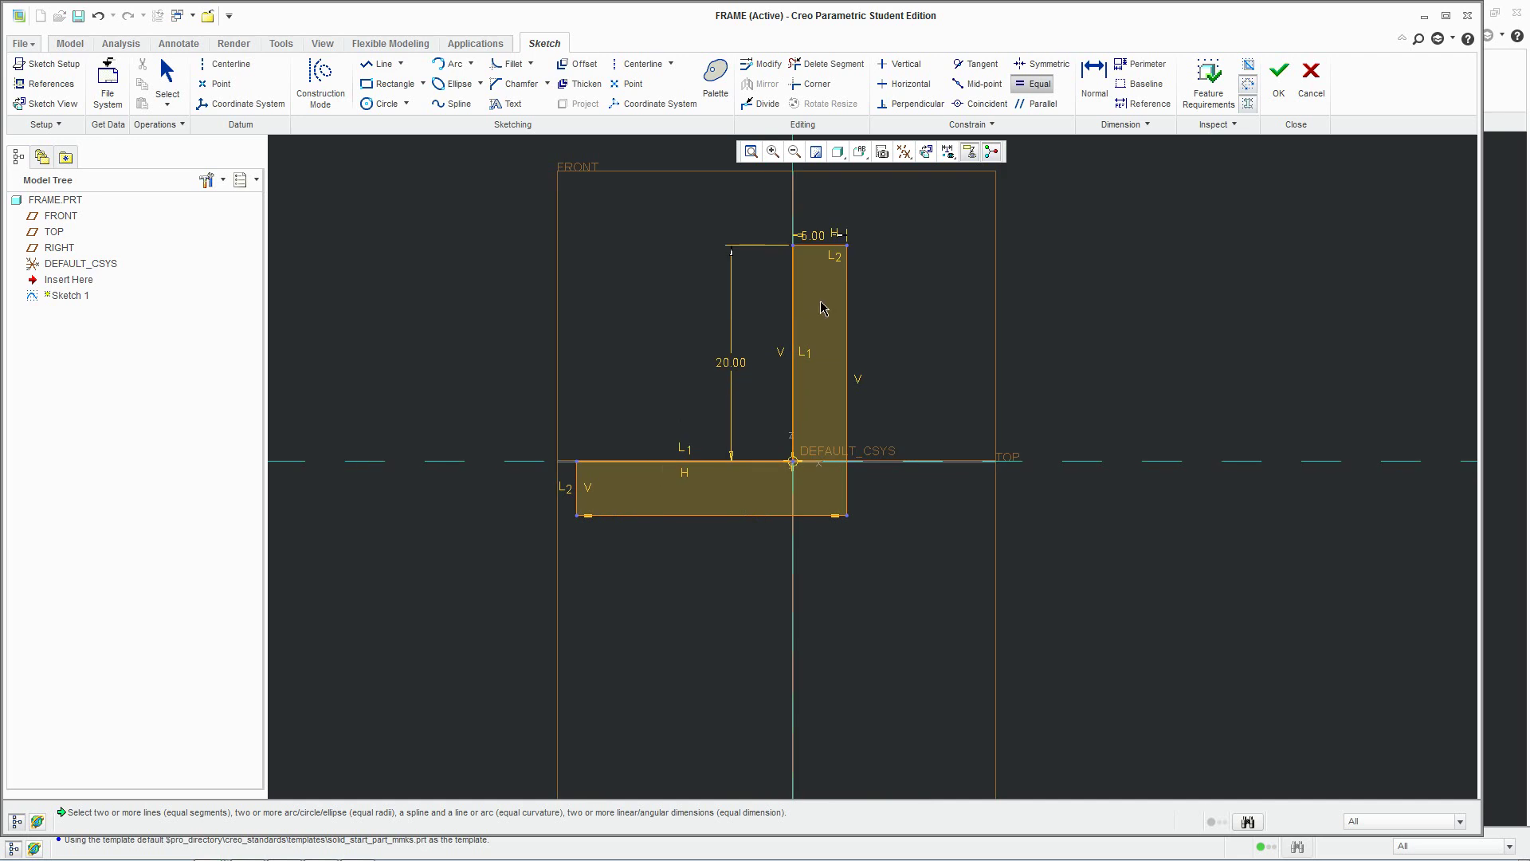
Set the vertical leg's inner height to 26 mm and finish the L-shaped sketch.
{"action": "middle_click_drag", "start_coordinate": [779, 334], "coordinate": [808, 403], "text": "shift"}
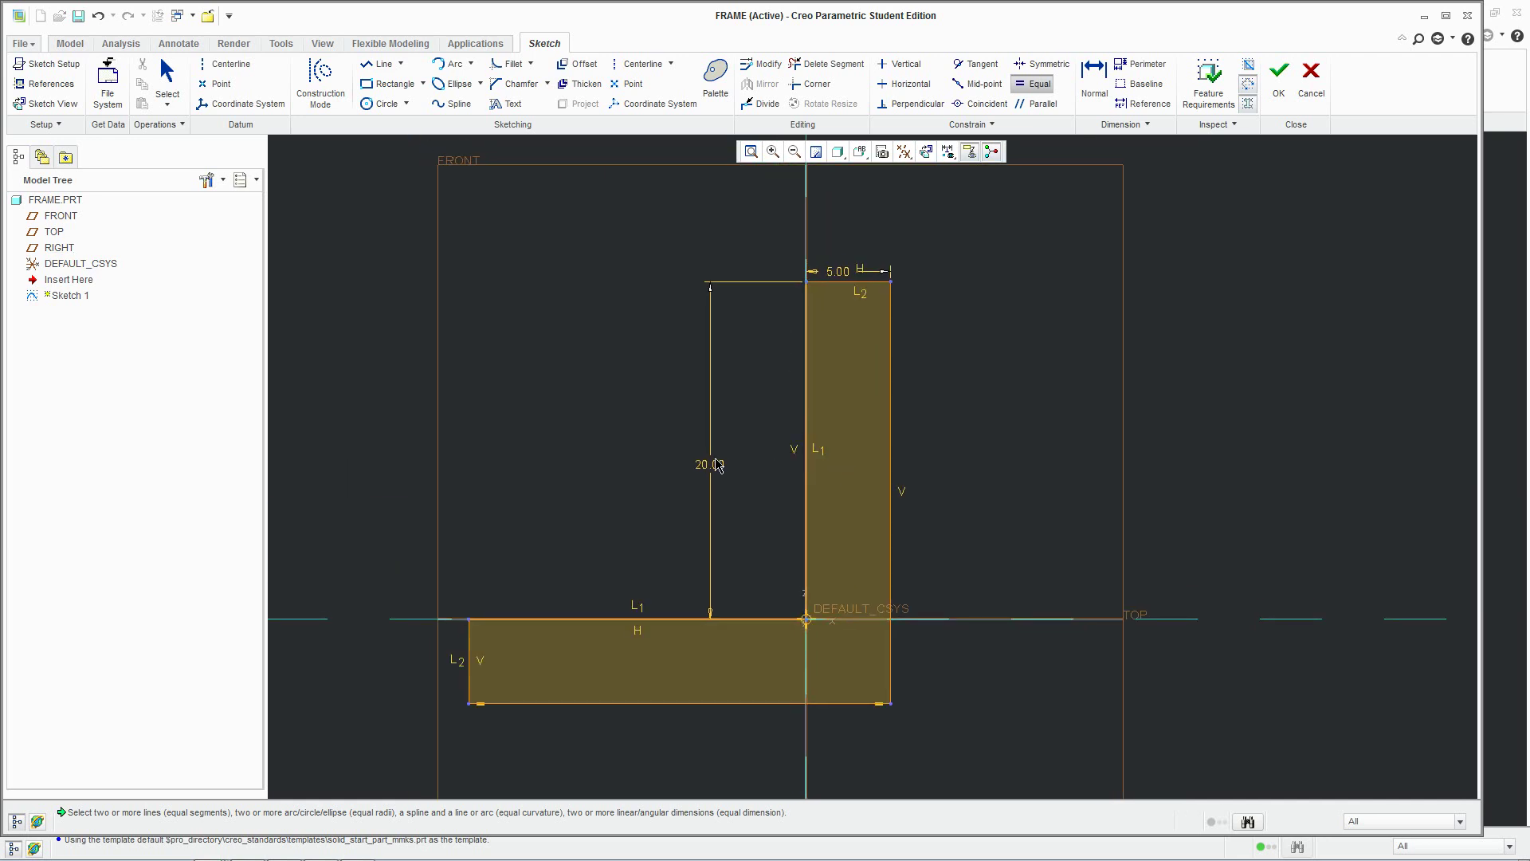
{"action": "left_click", "coordinate": [169, 78]}
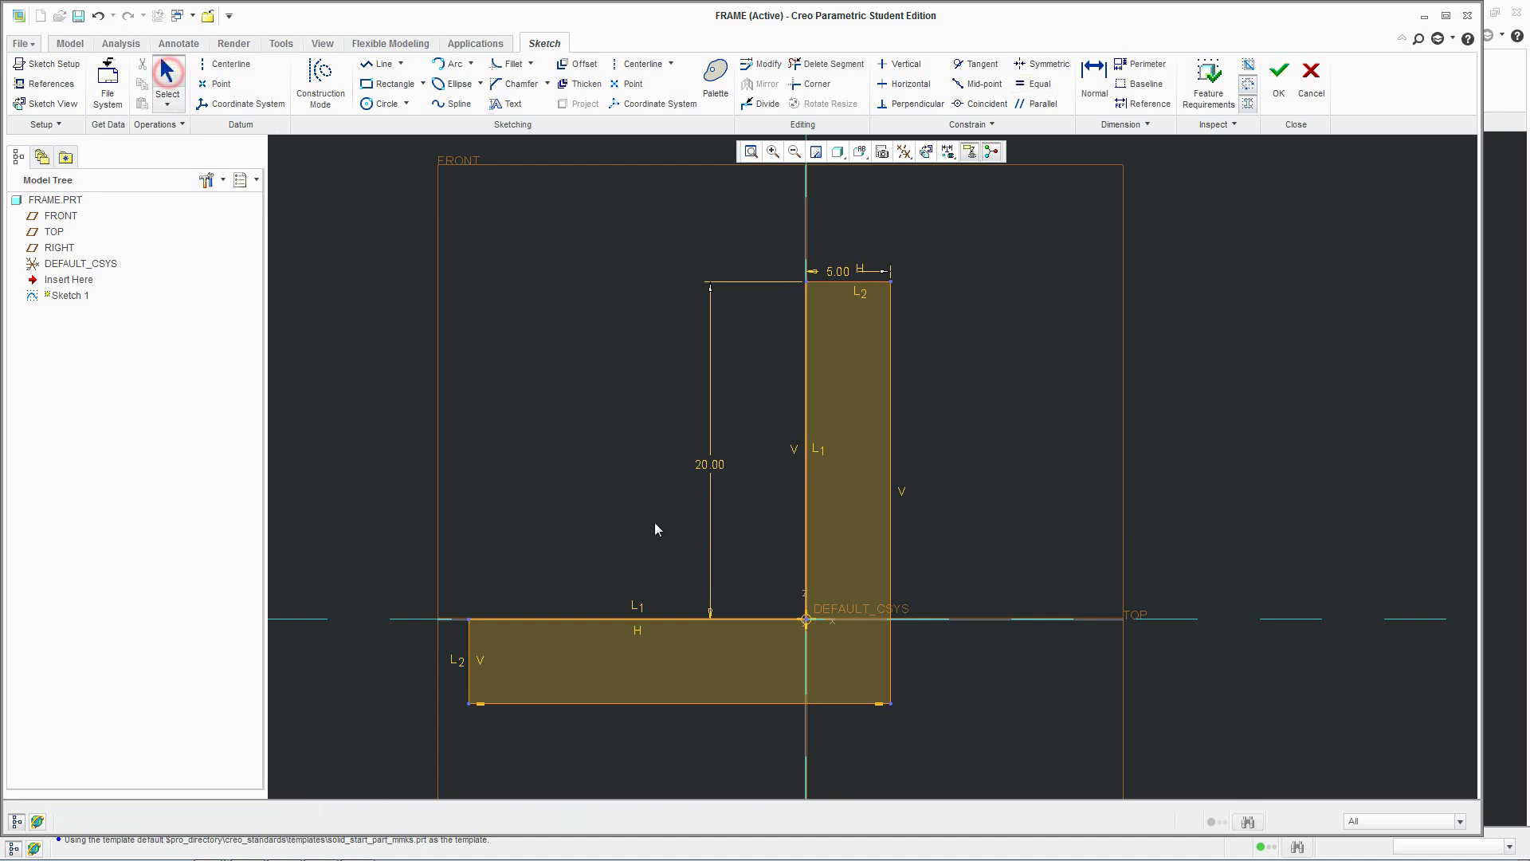
{"action": "double_click", "coordinate": [710, 468]}
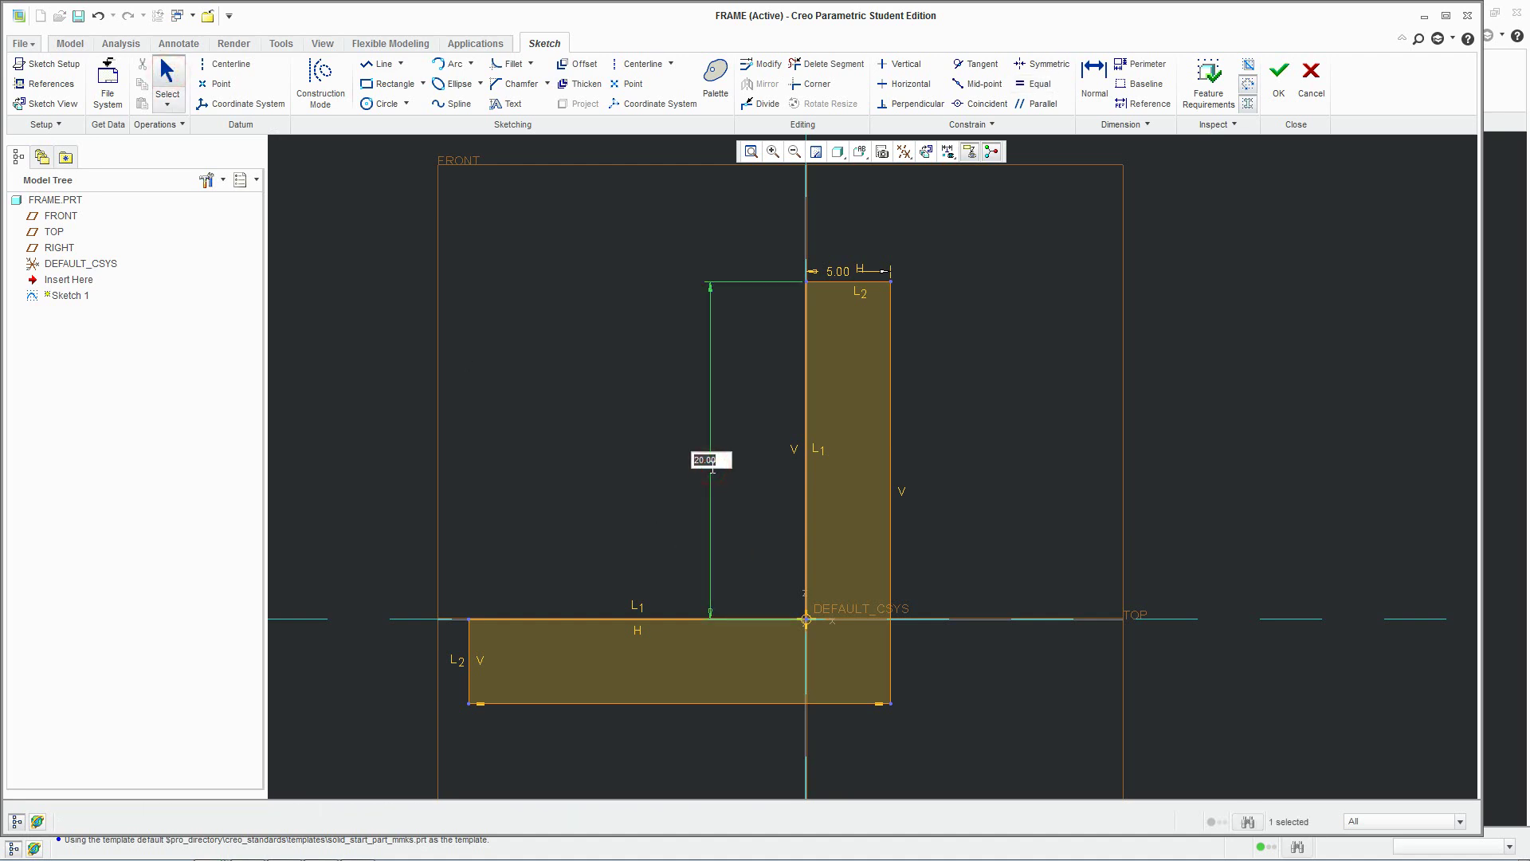
{"action": "type", "text": "26"}
{"action": "key", "text": "Return"}
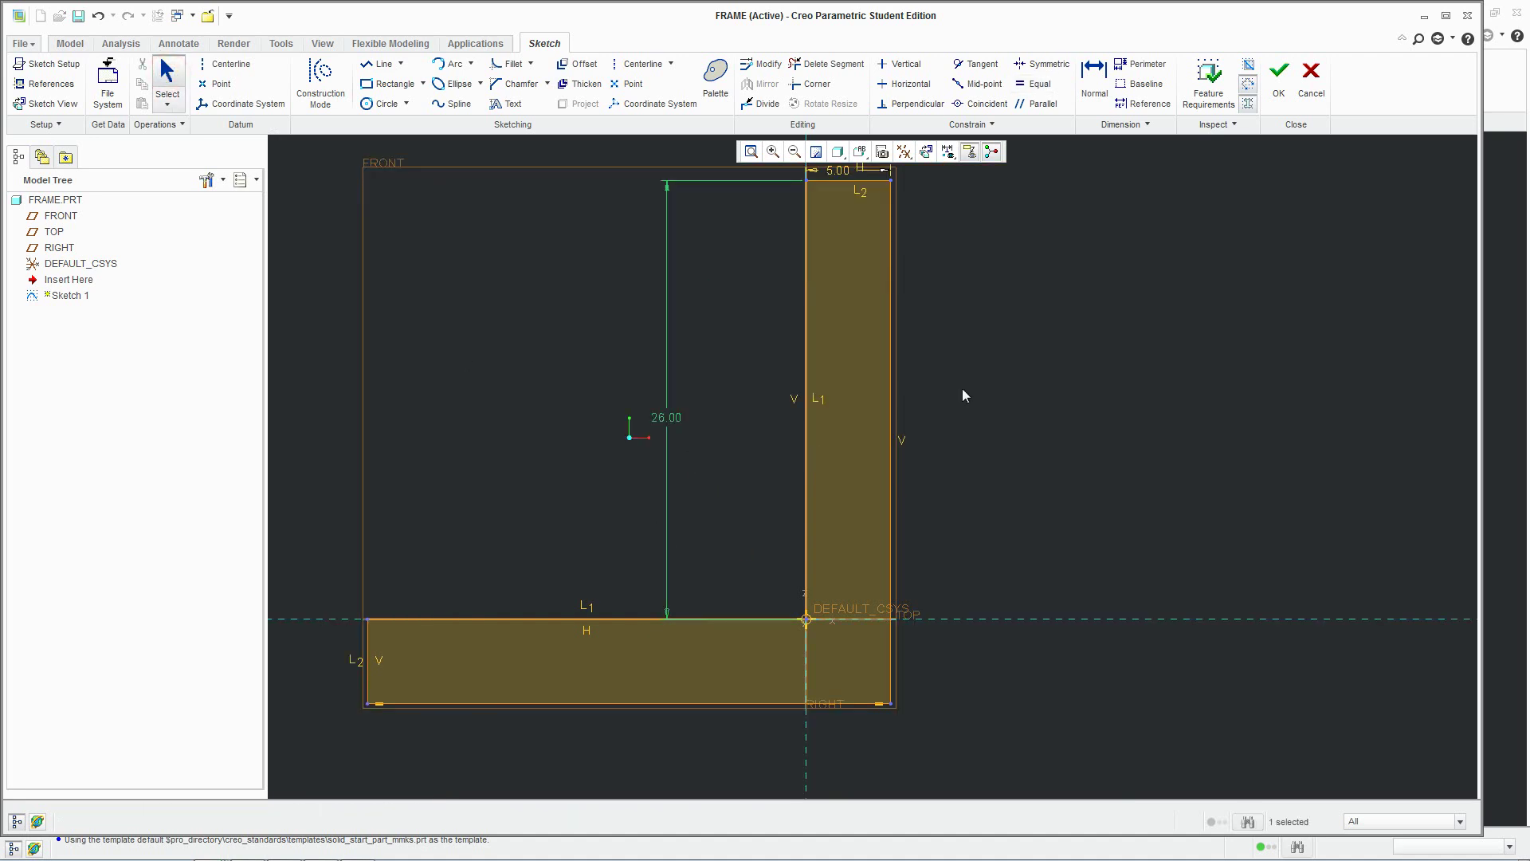
{"action": "left_click", "coordinate": [1278, 76]}
Extrude the L-shaped sketch to a depth of 6 mm and complete the feature.
{"action": "middle_click_drag", "start_coordinate": [1039, 495], "coordinate": [1134, 547]}
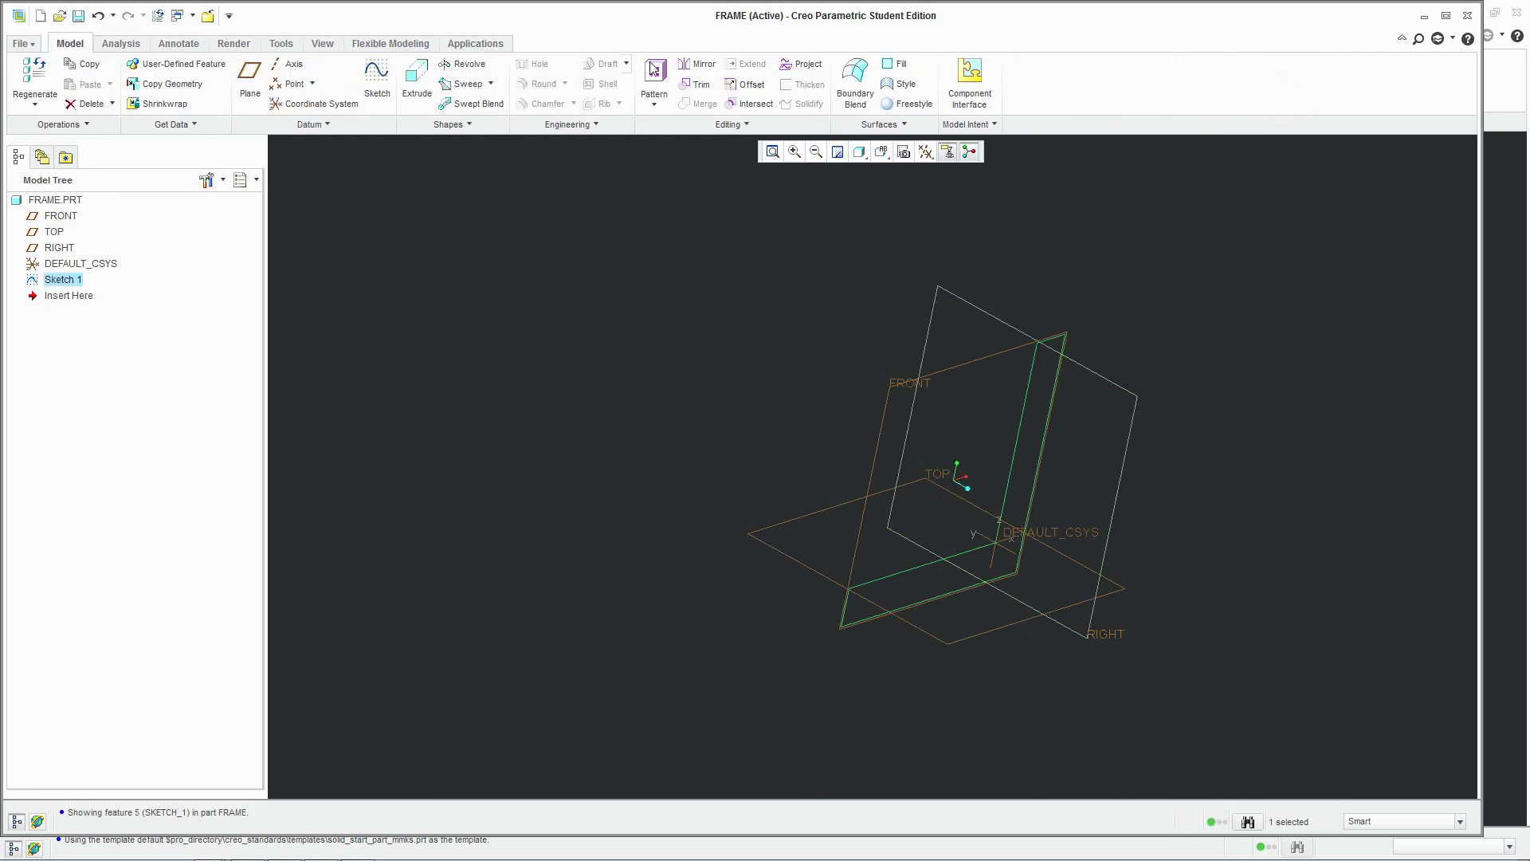
{"action": "left_click", "coordinate": [416, 77]}
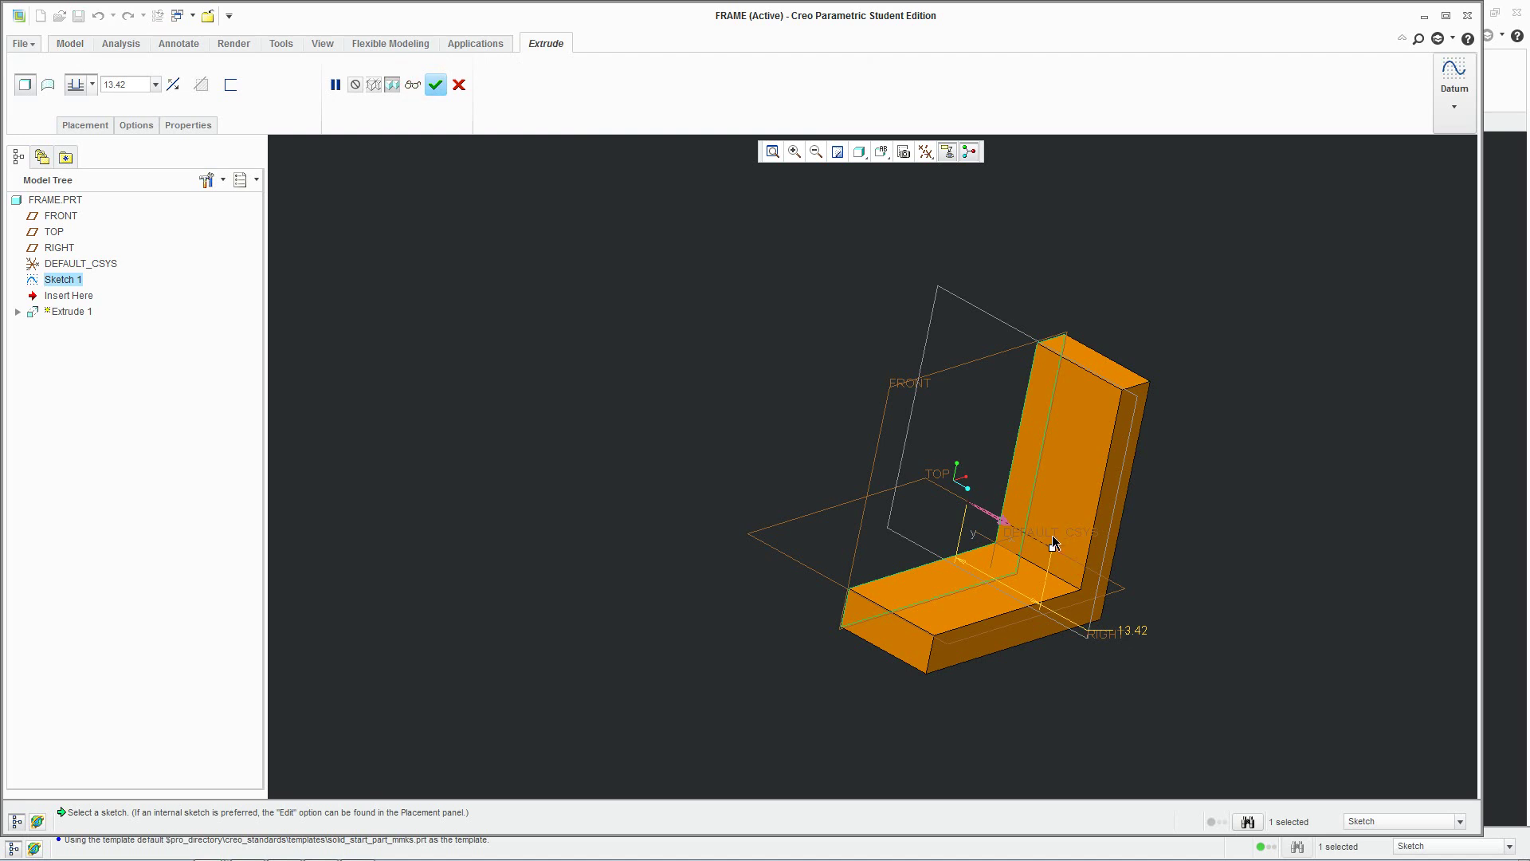
{"action": "double_click", "coordinate": [1140, 634]}
{"action": "type", "text": "6"}
{"action": "key", "text": "Return"}
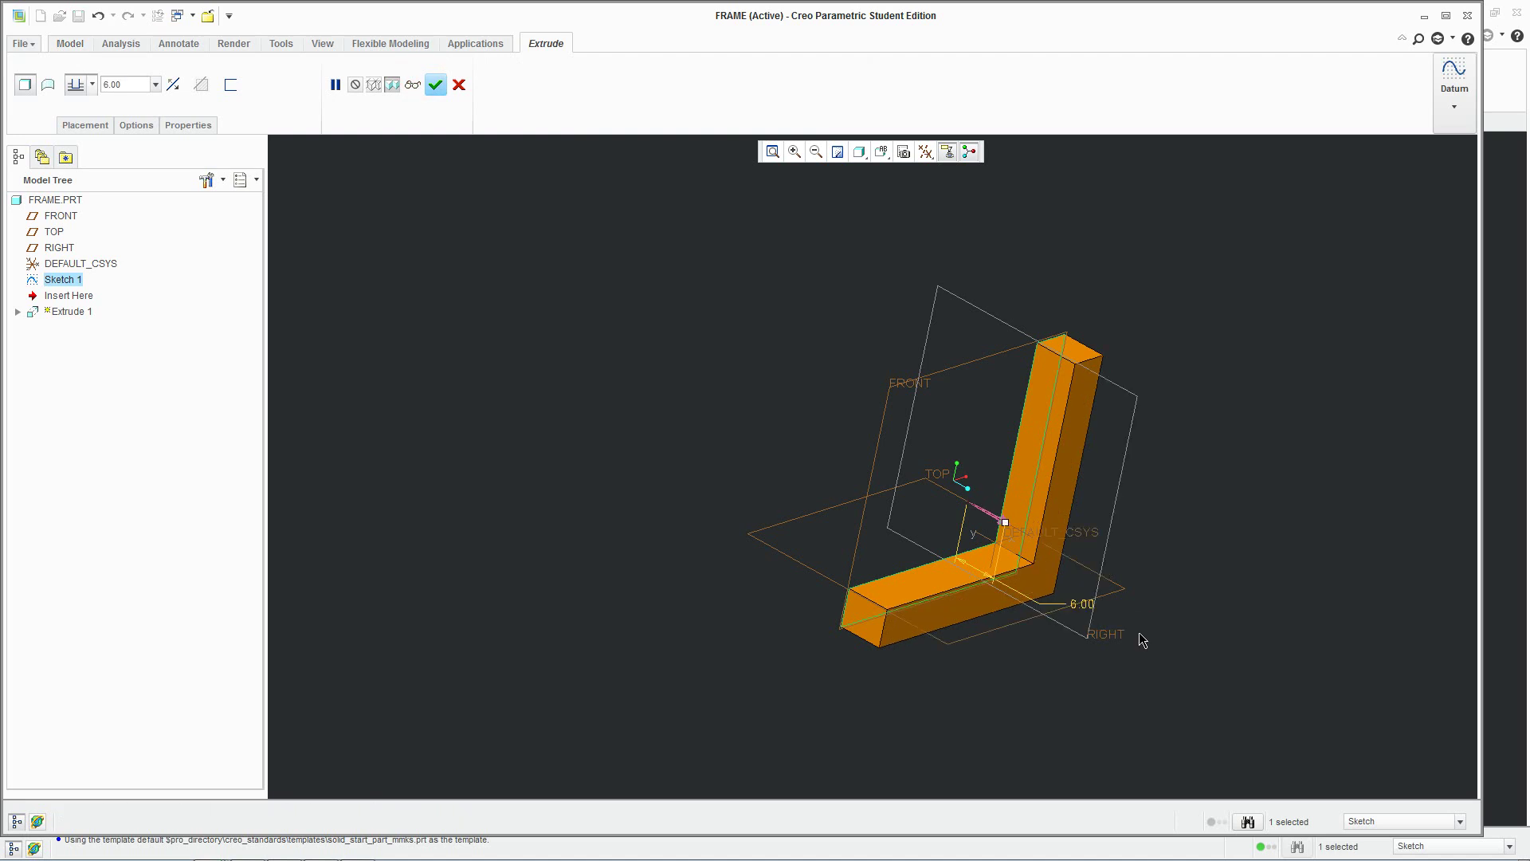
{"action": "left_click", "coordinate": [434, 90]}
Start a new extrude with a sketch on the inner face of the vertical leg, viewed face-on.
{"action": "middle_click_drag", "start_coordinate": [898, 459], "coordinate": [775, 482], "text": "shift"}
{"action": "middle_click_drag", "start_coordinate": [775, 481], "coordinate": [870, 420]}
{"action": "left_click", "coordinate": [565, 249]}
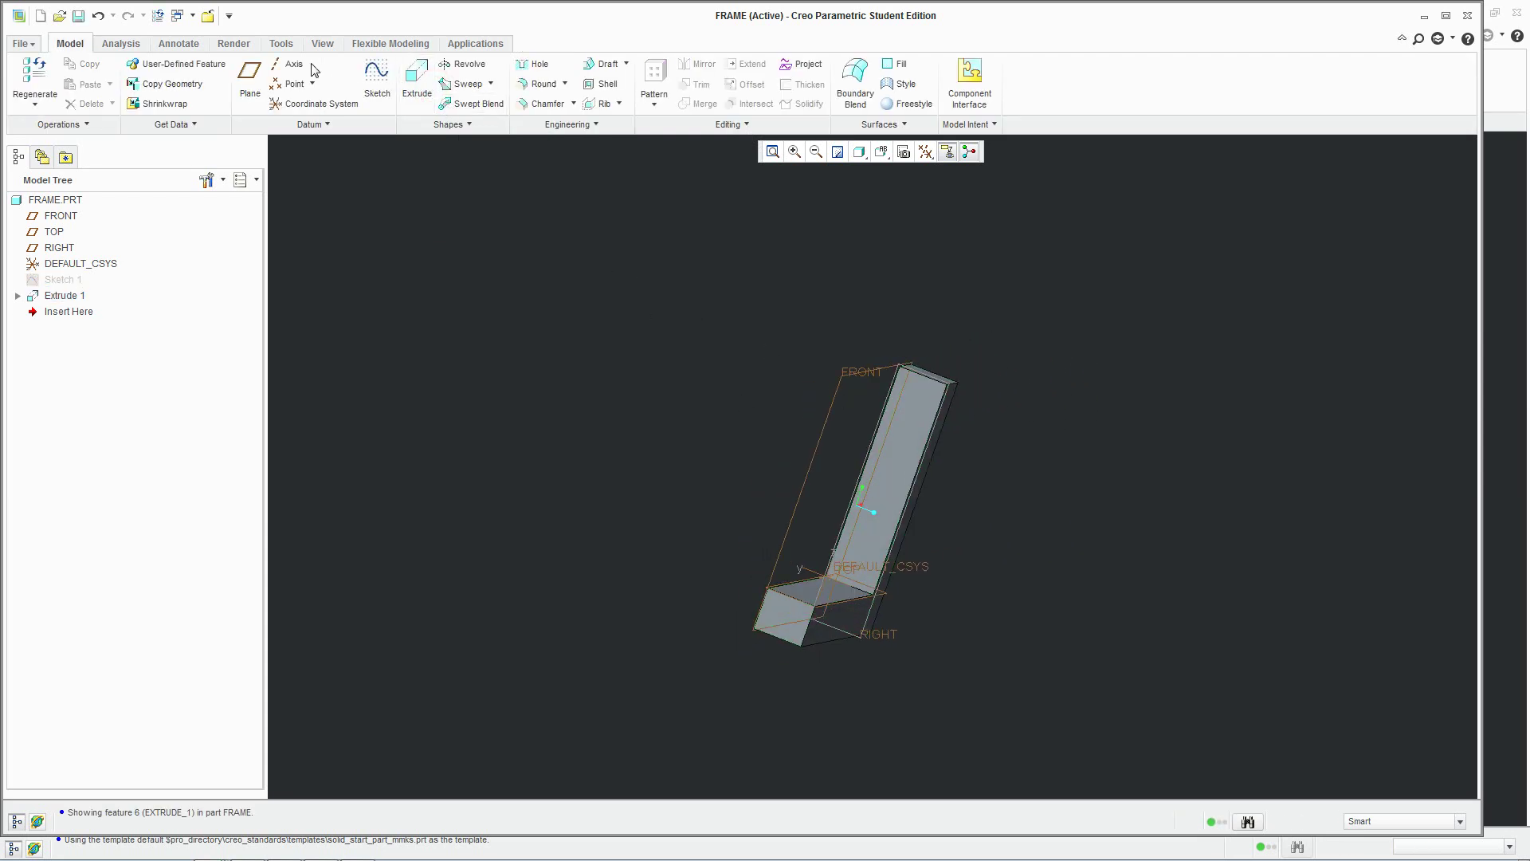
{"action": "left_click", "coordinate": [416, 76]}
{"action": "left_click", "coordinate": [905, 417]}
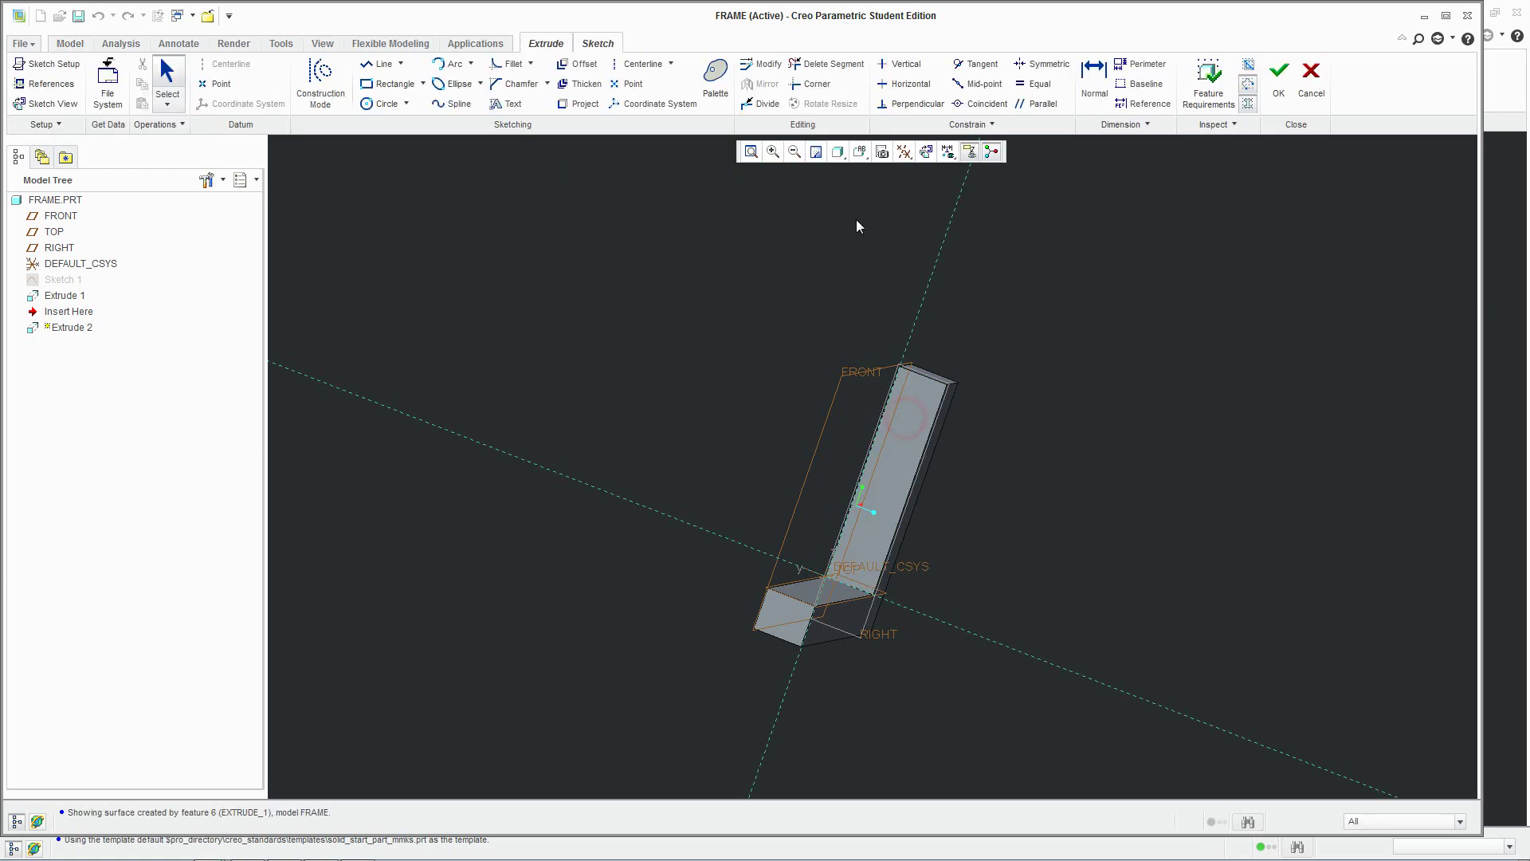
{"action": "left_click", "coordinate": [926, 152]}
Add the vertical leg's top edge as a sketch reference and project that edge into the sketch.
{"action": "left_click", "coordinate": [380, 106]}
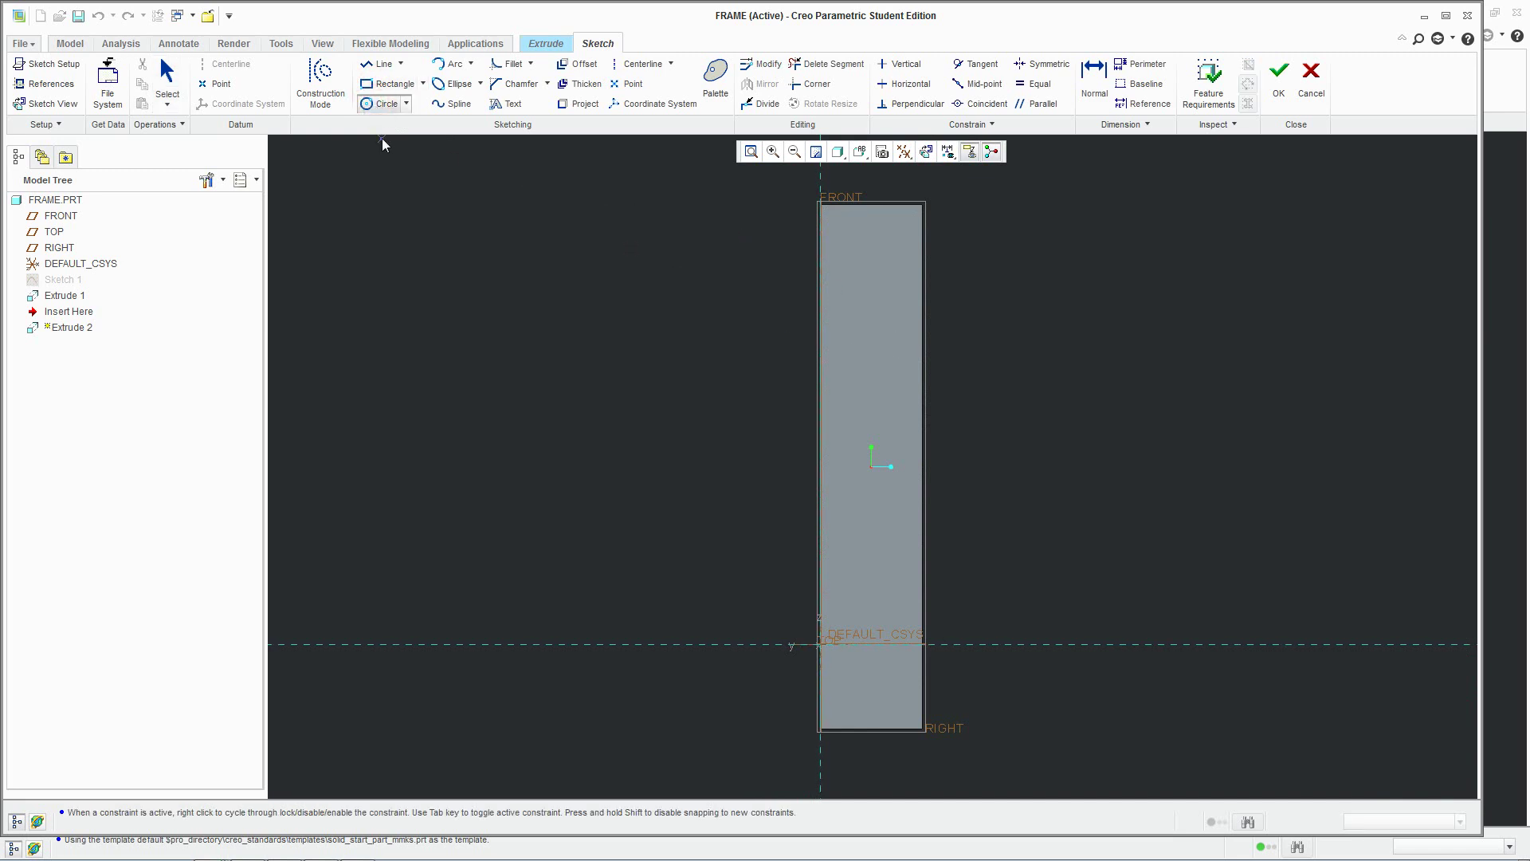
{"action": "left_click", "coordinate": [51, 84]}
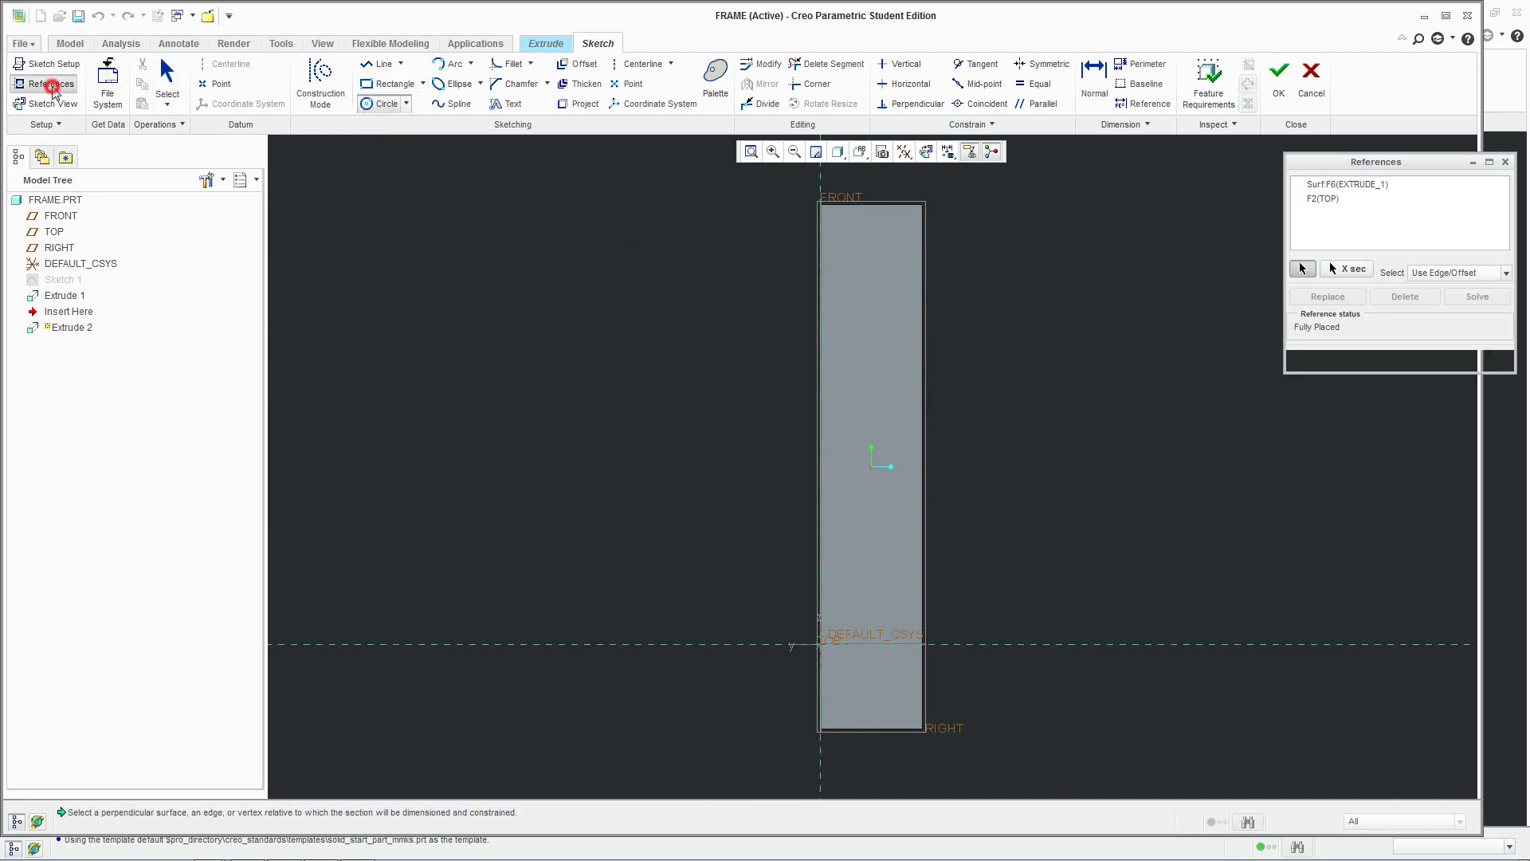
{"action": "left_click", "coordinate": [860, 206]}
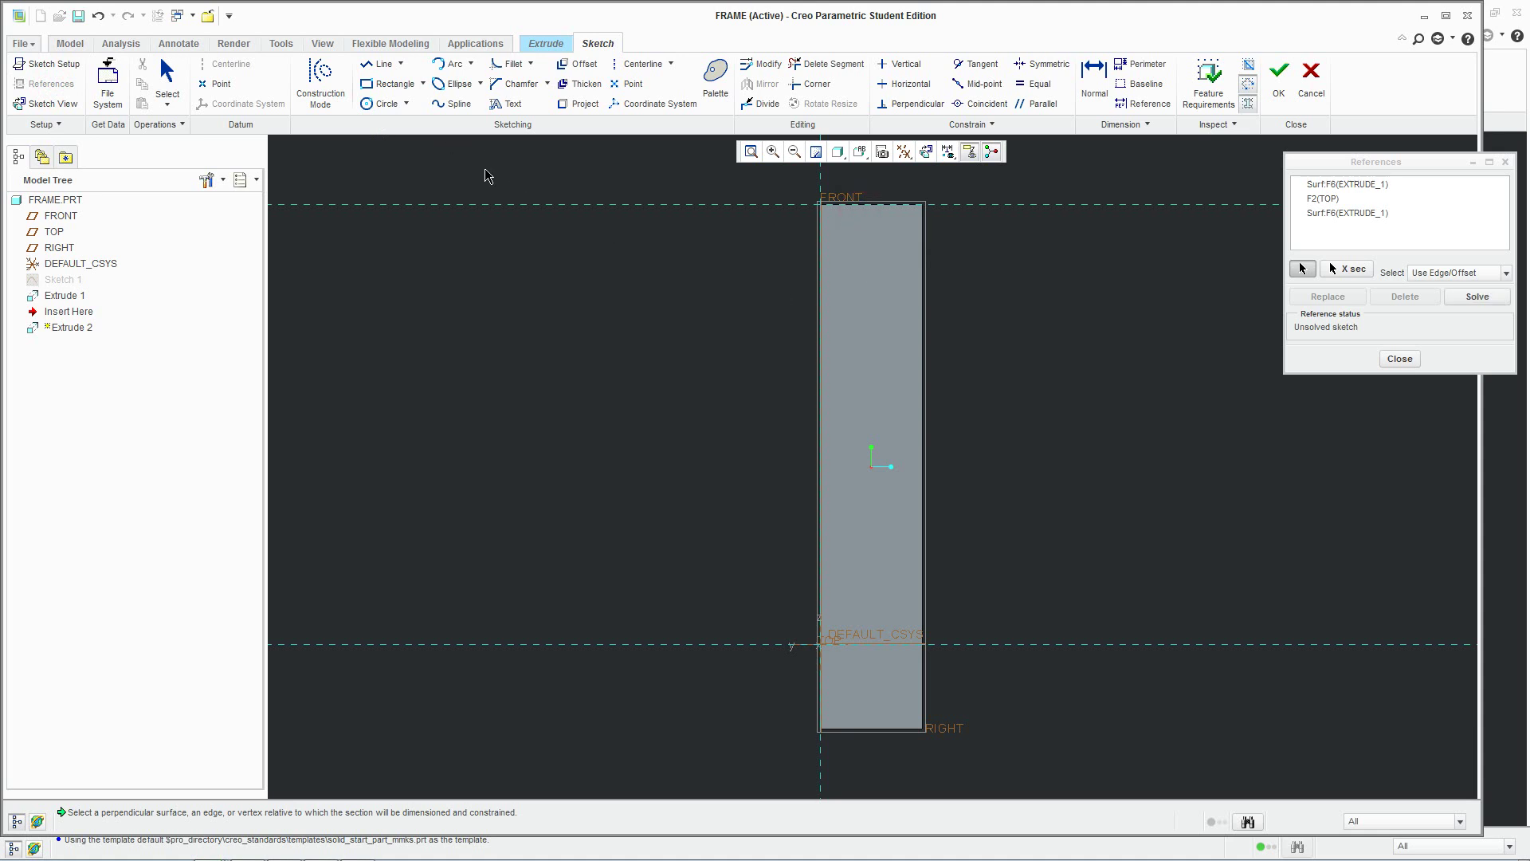
{"action": "left_click", "coordinate": [579, 105]}
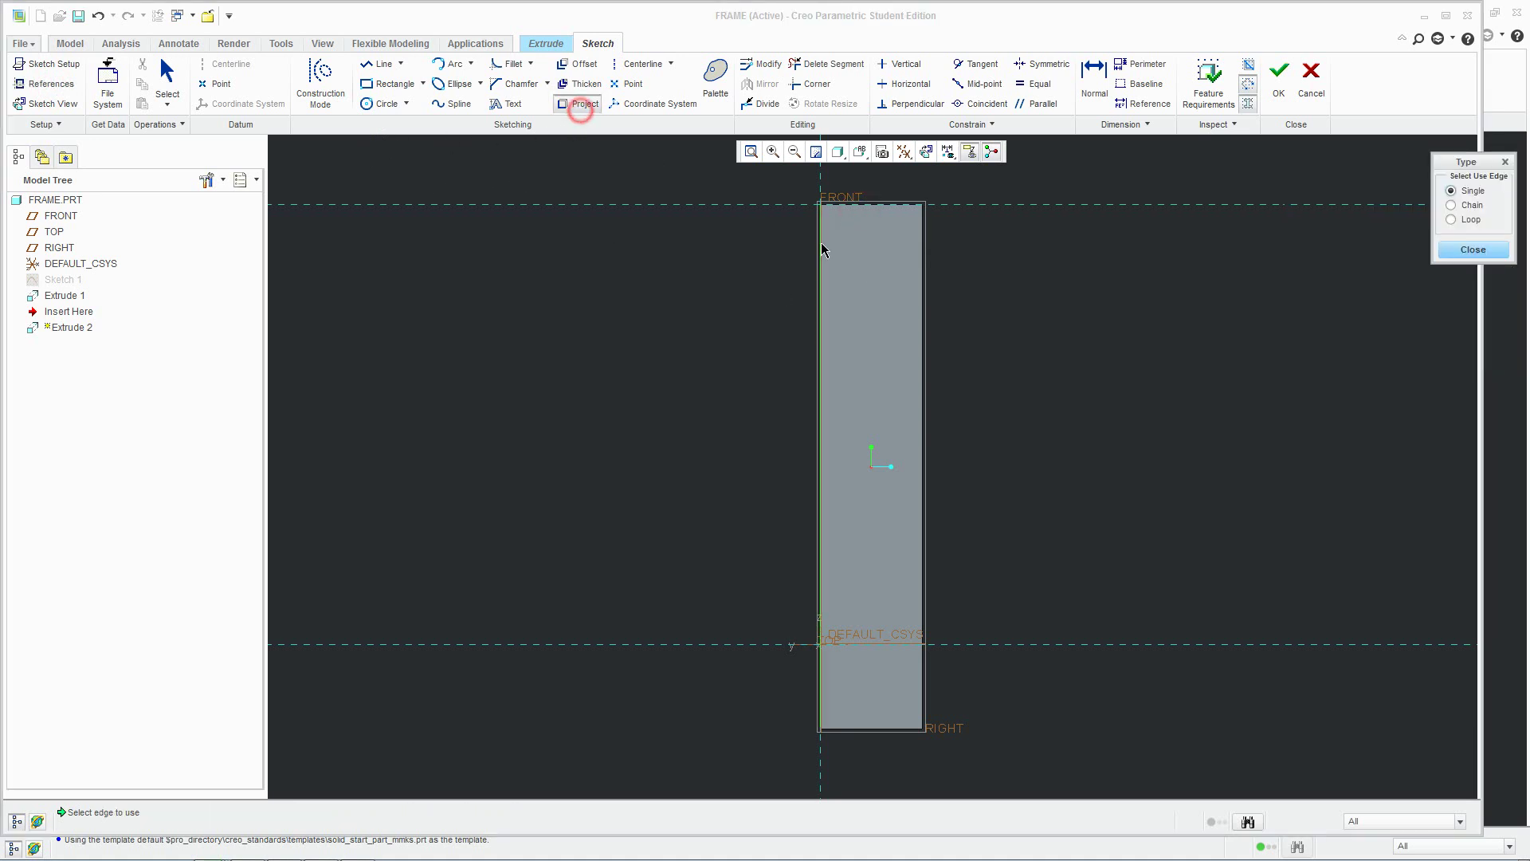
{"action": "left_click", "coordinate": [873, 206]}
{"action": "left_click", "coordinate": [366, 103]}
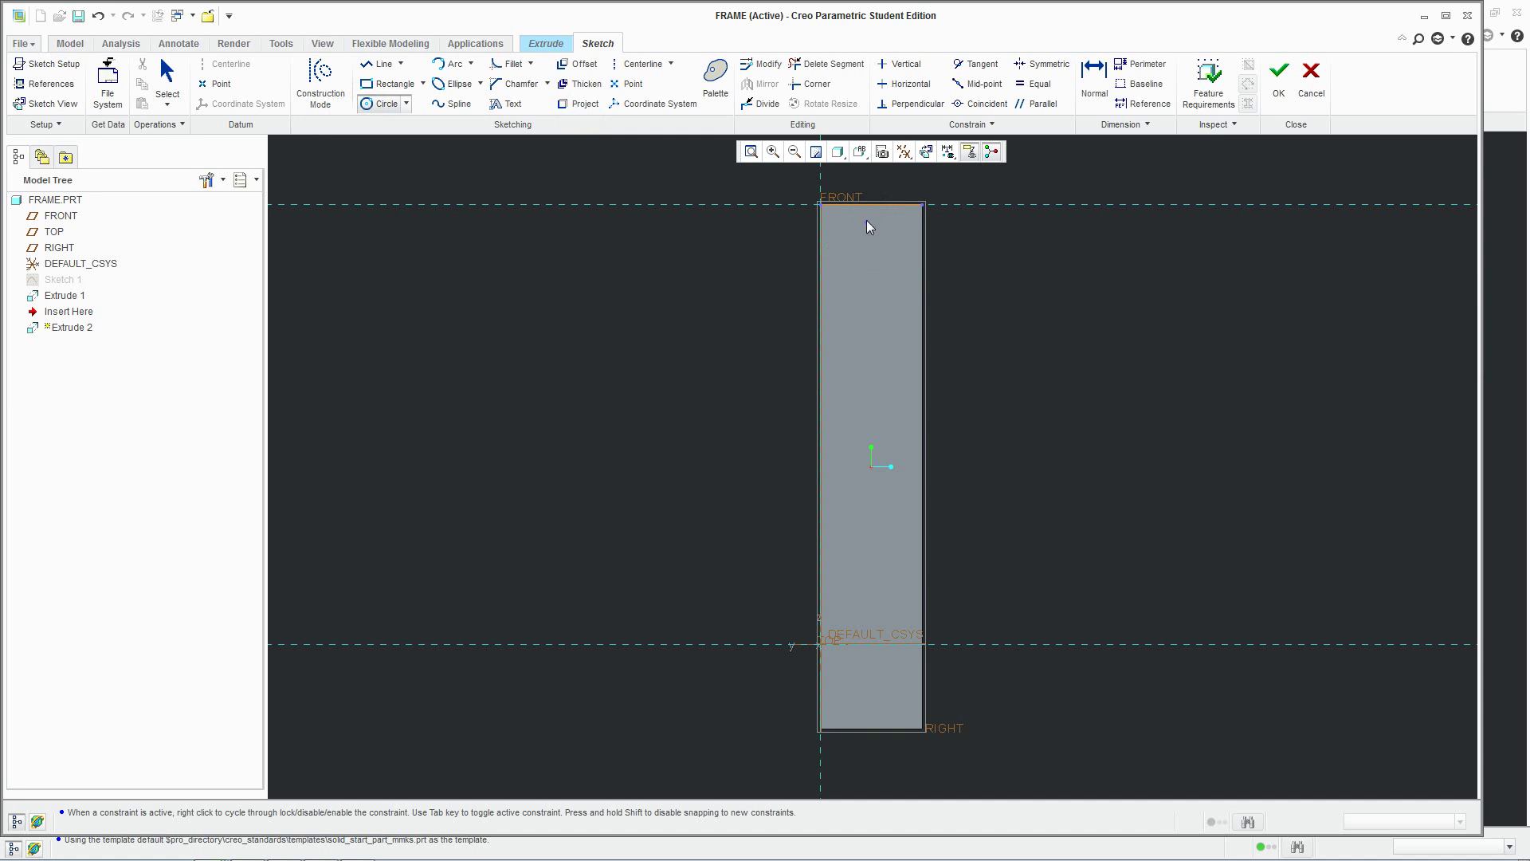
{"action": "left_click", "coordinate": [48, 84]}
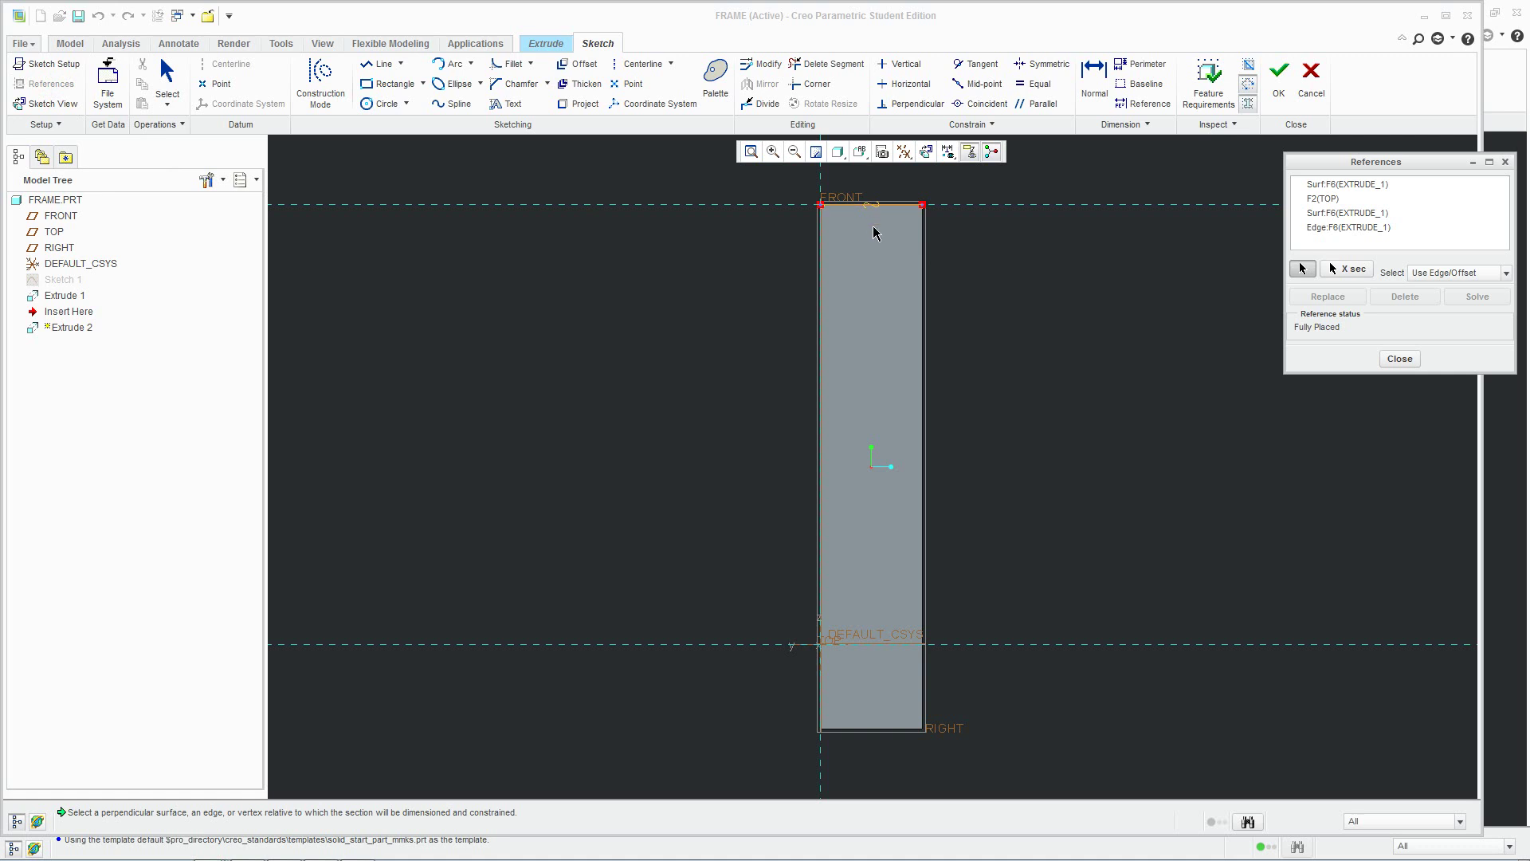
Sketch a circle about 3.3 mm in diameter near the upper end of the vertical leg.
{"action": "left_click", "coordinate": [386, 104]}
{"action": "left_click", "coordinate": [871, 268]}
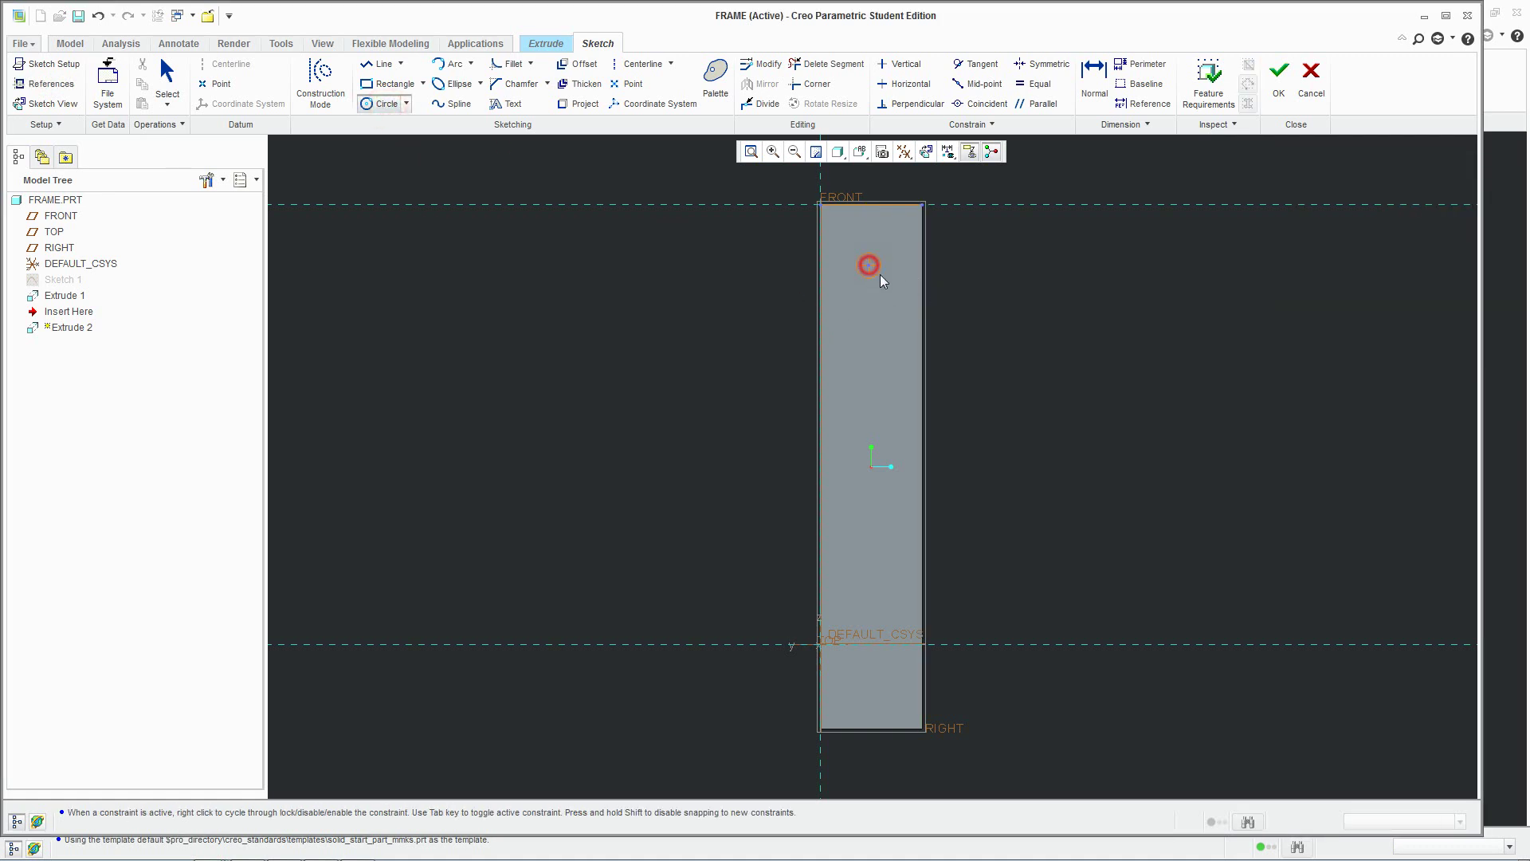
{"action": "left_click", "coordinate": [891, 297]}
{"action": "middle_click", "coordinate": [898, 301]}
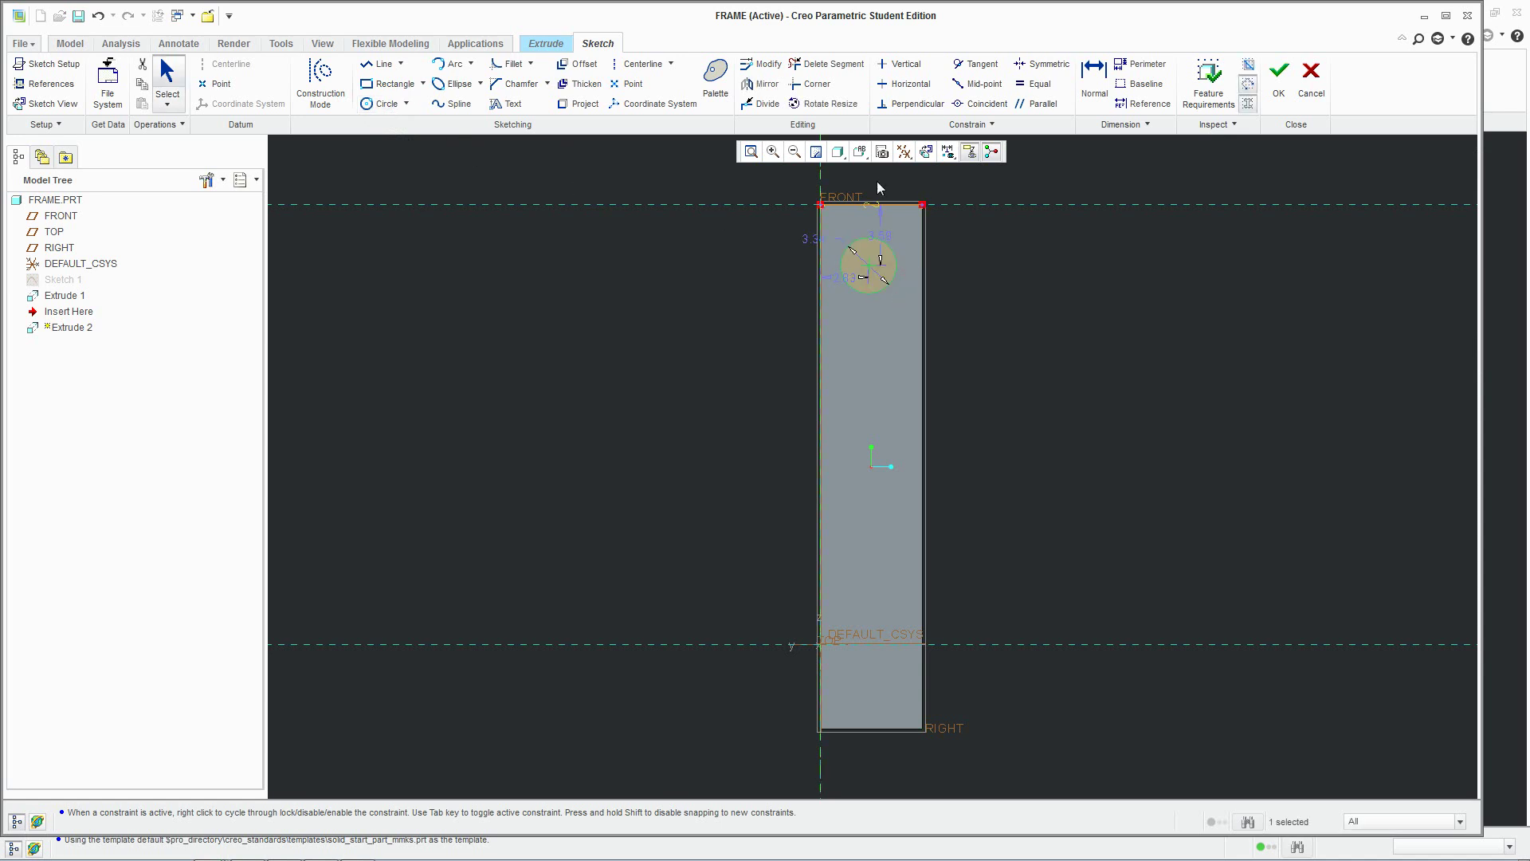
Dimension the circle's centre 20 mm above the lower horizontal reference line.
{"action": "left_click", "coordinate": [1094, 79]}
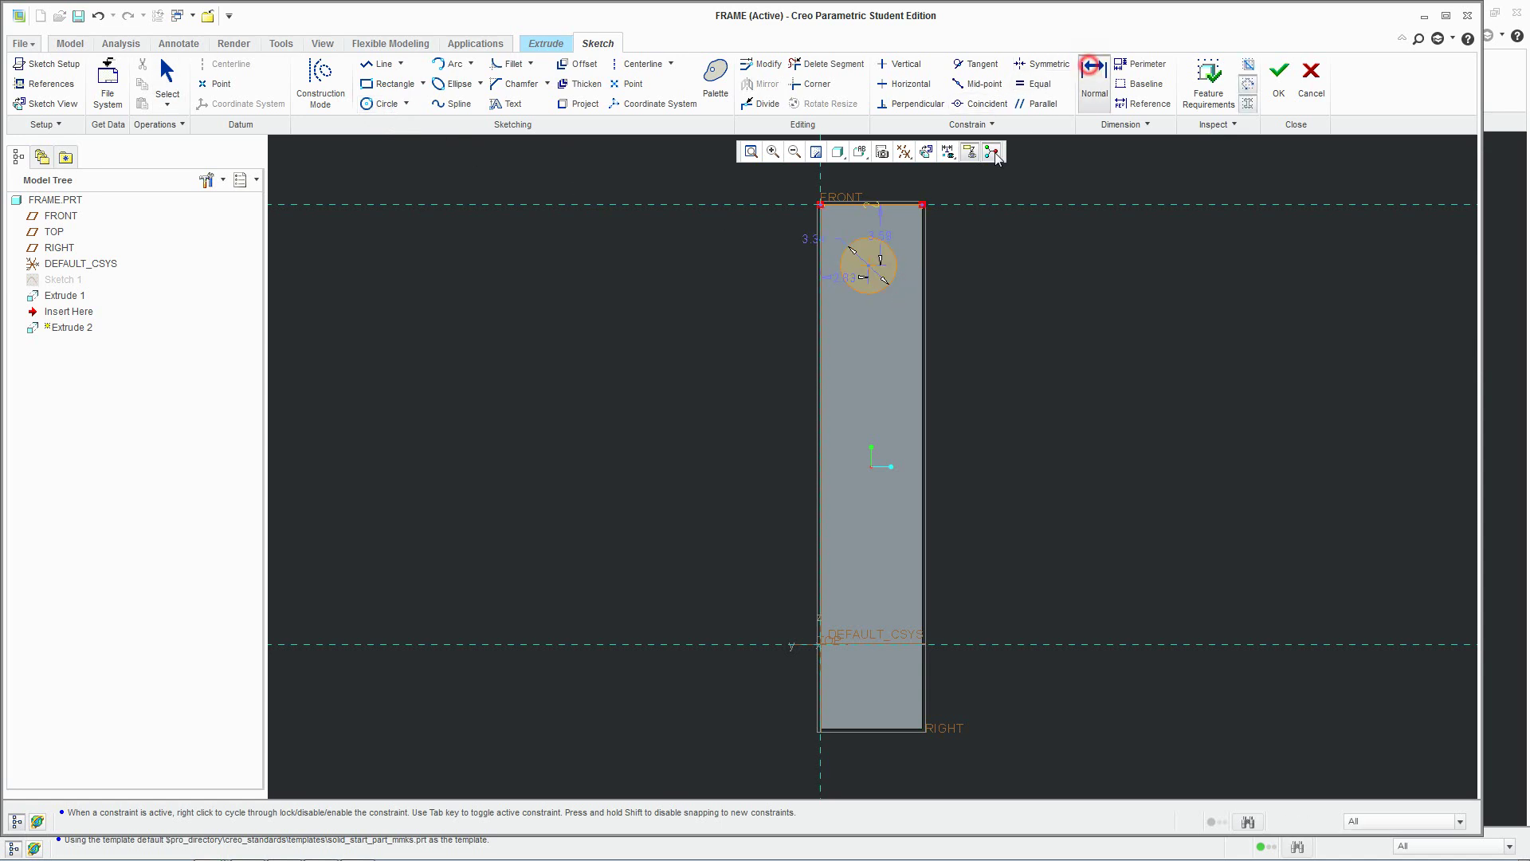
{"action": "left_click", "coordinate": [868, 268]}
{"action": "left_click", "coordinate": [698, 643]}
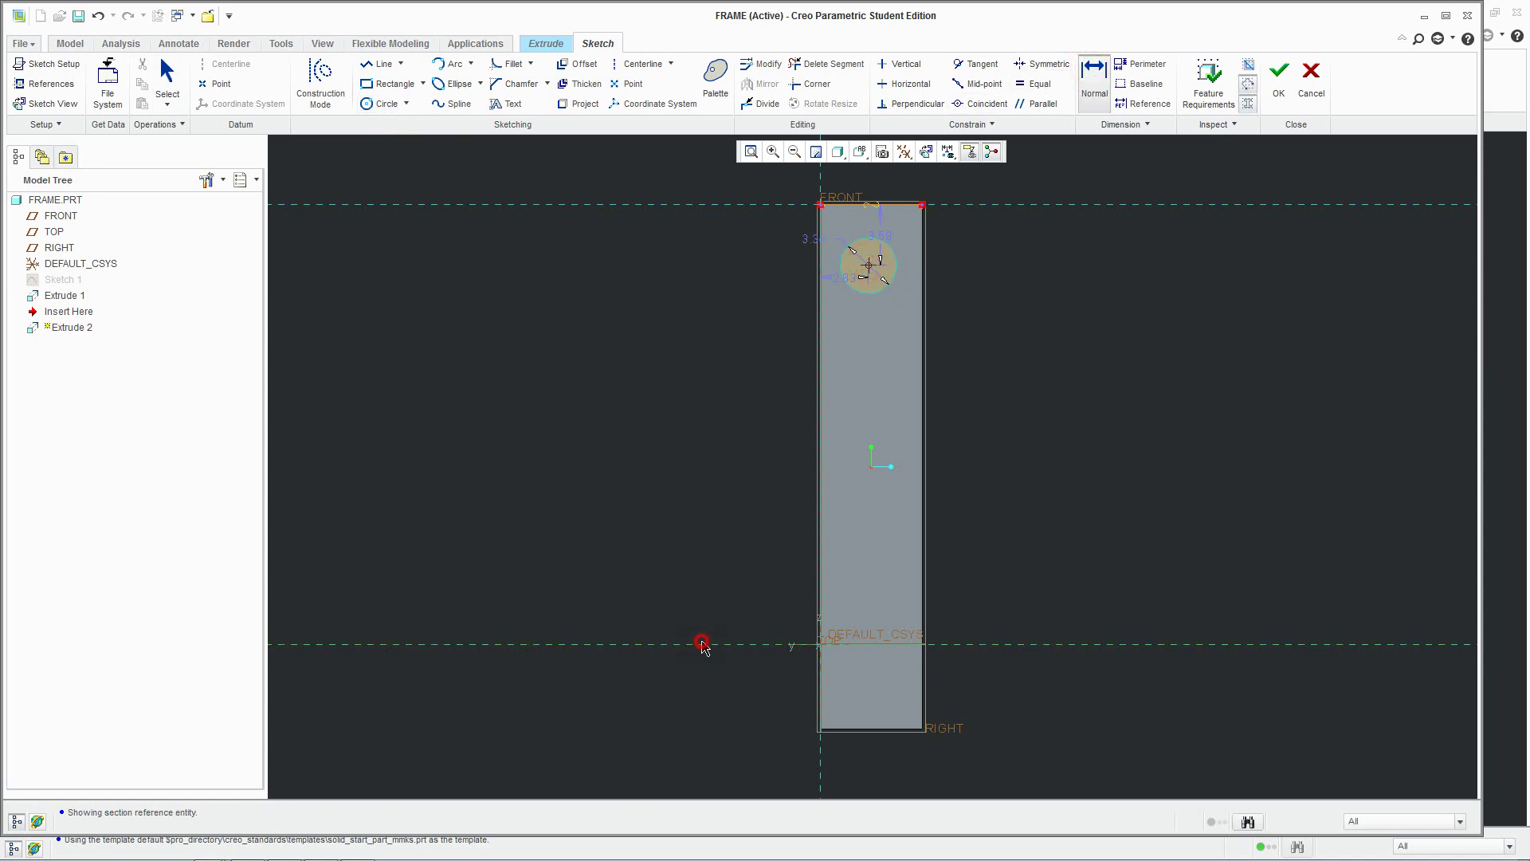
{"action": "middle_click", "coordinate": [703, 499]}
{"action": "type", "text": "20"}
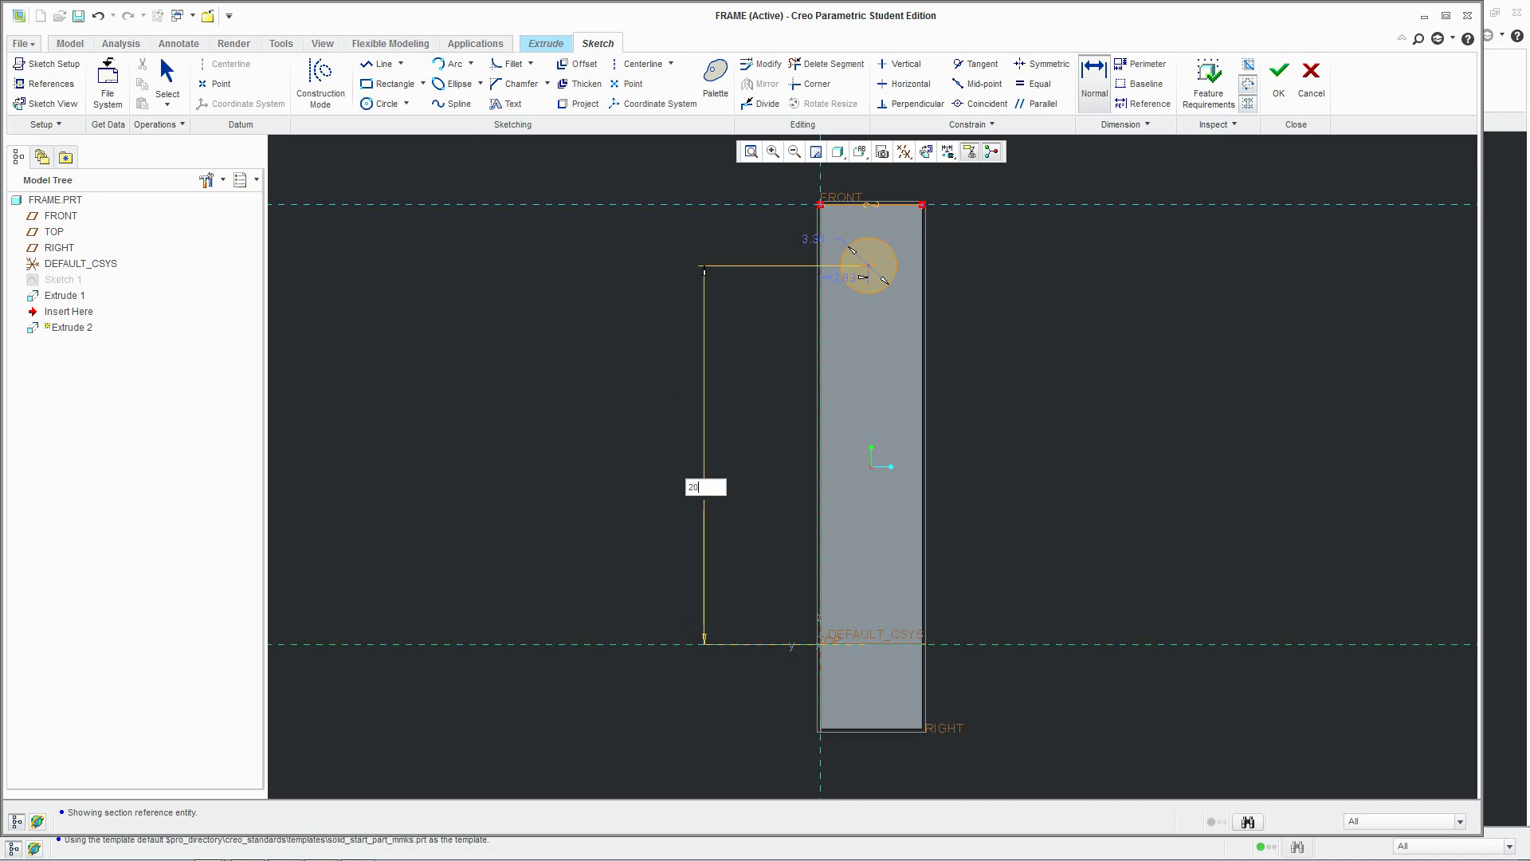
{"action": "key", "text": "Return"}
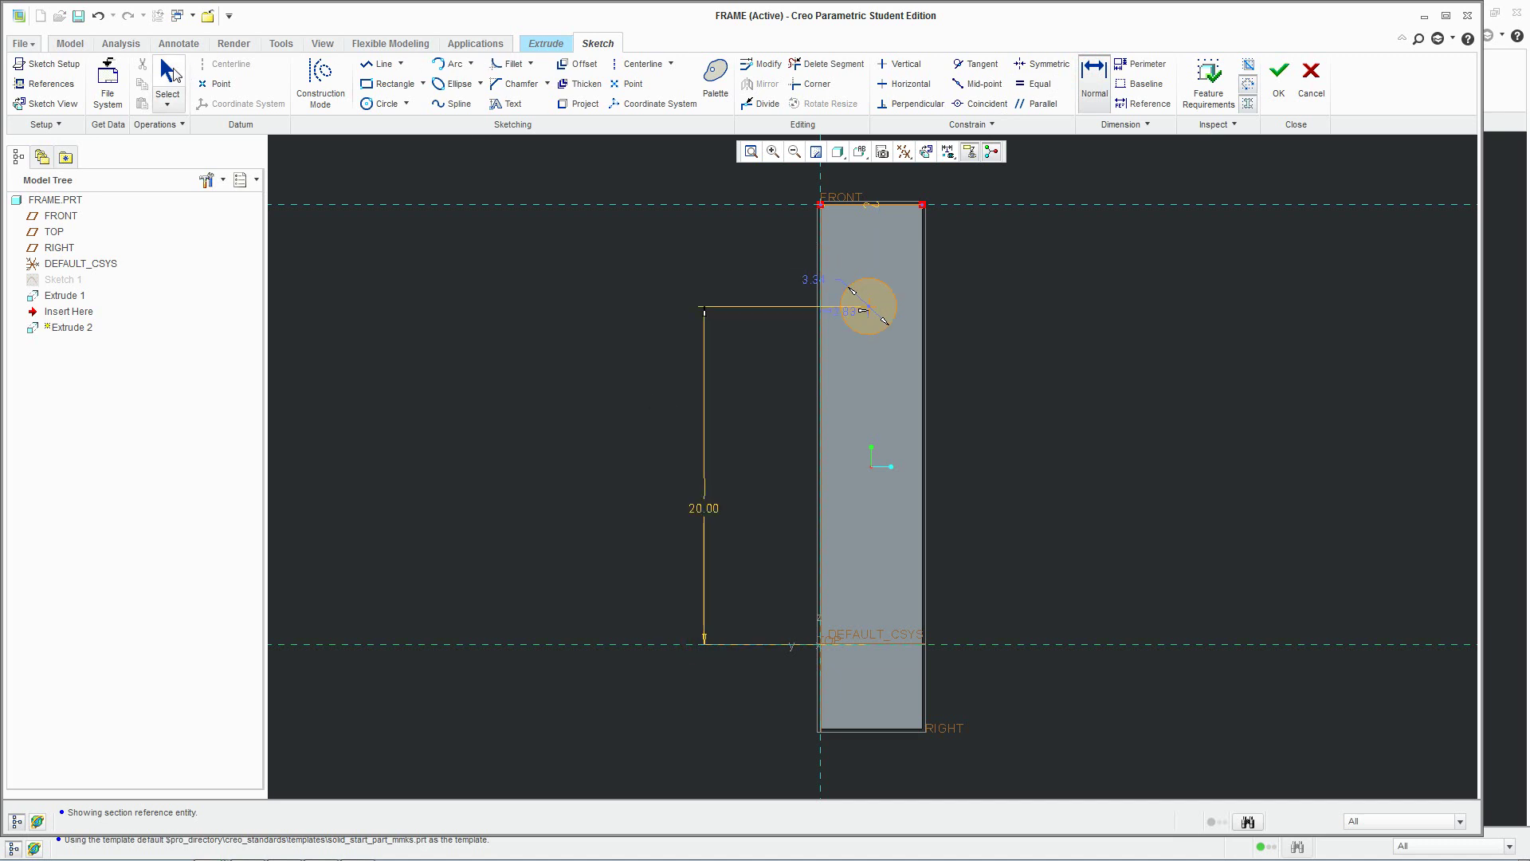
Set the circle's centre 3 mm from the leg's long side edge and delete the projected top edge line.
{"action": "left_click", "coordinate": [167, 75]}
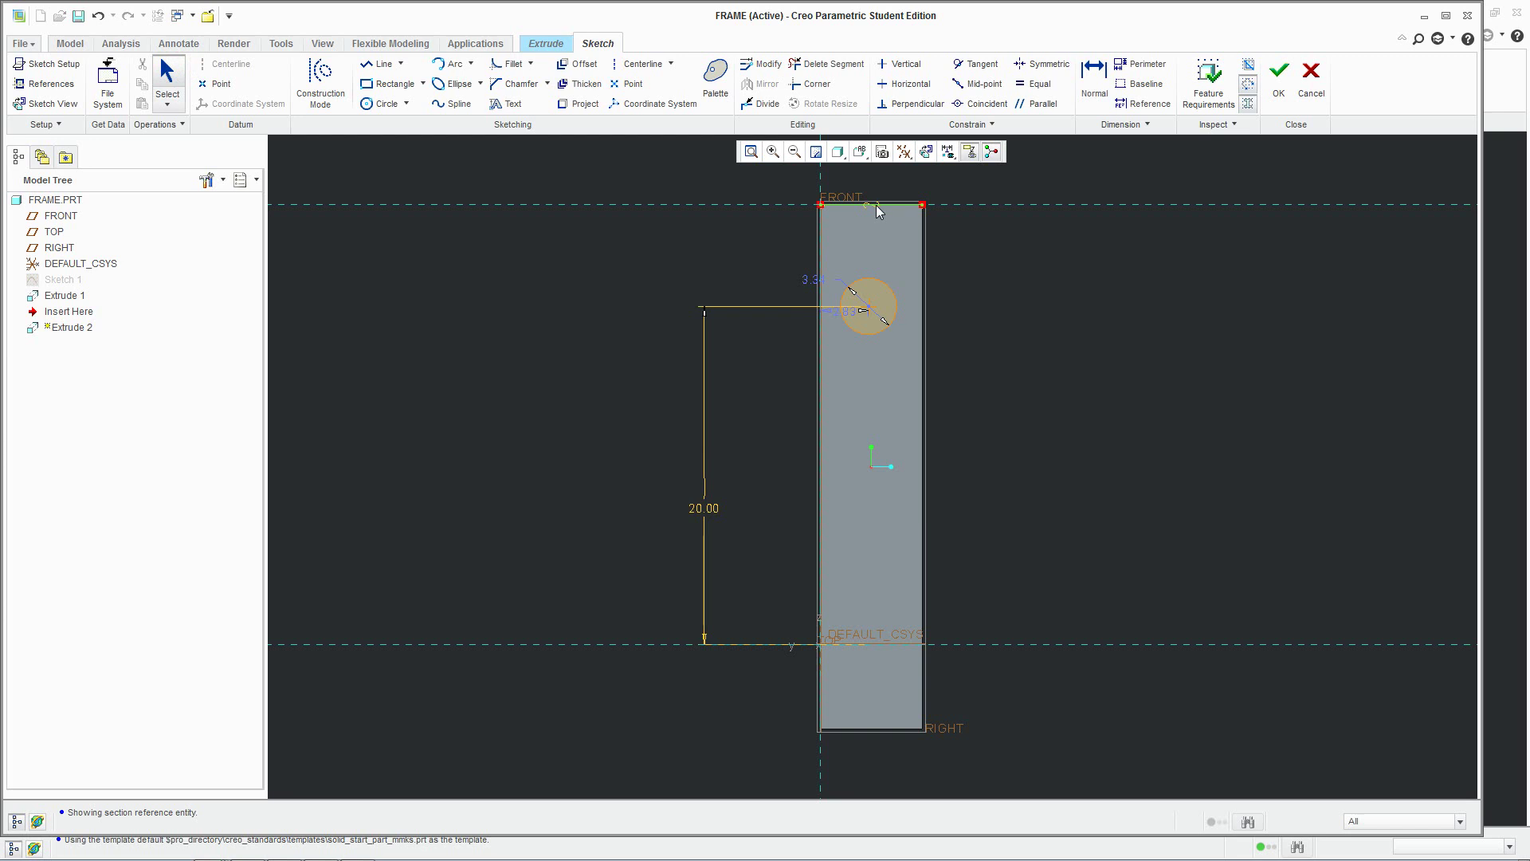
{"action": "double_click", "coordinate": [842, 316]}
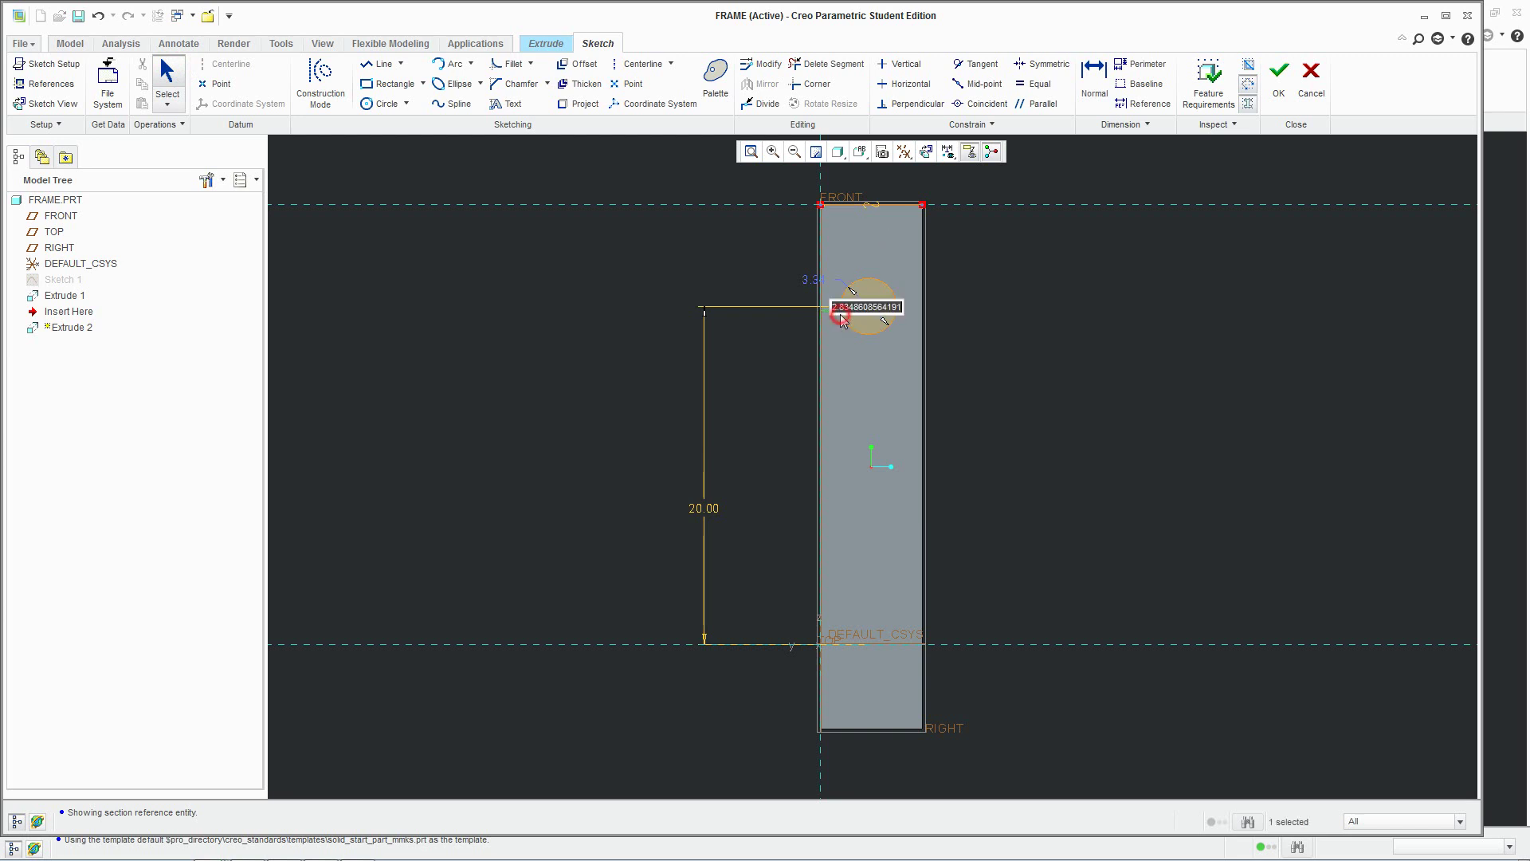
{"action": "type", "text": "3"}
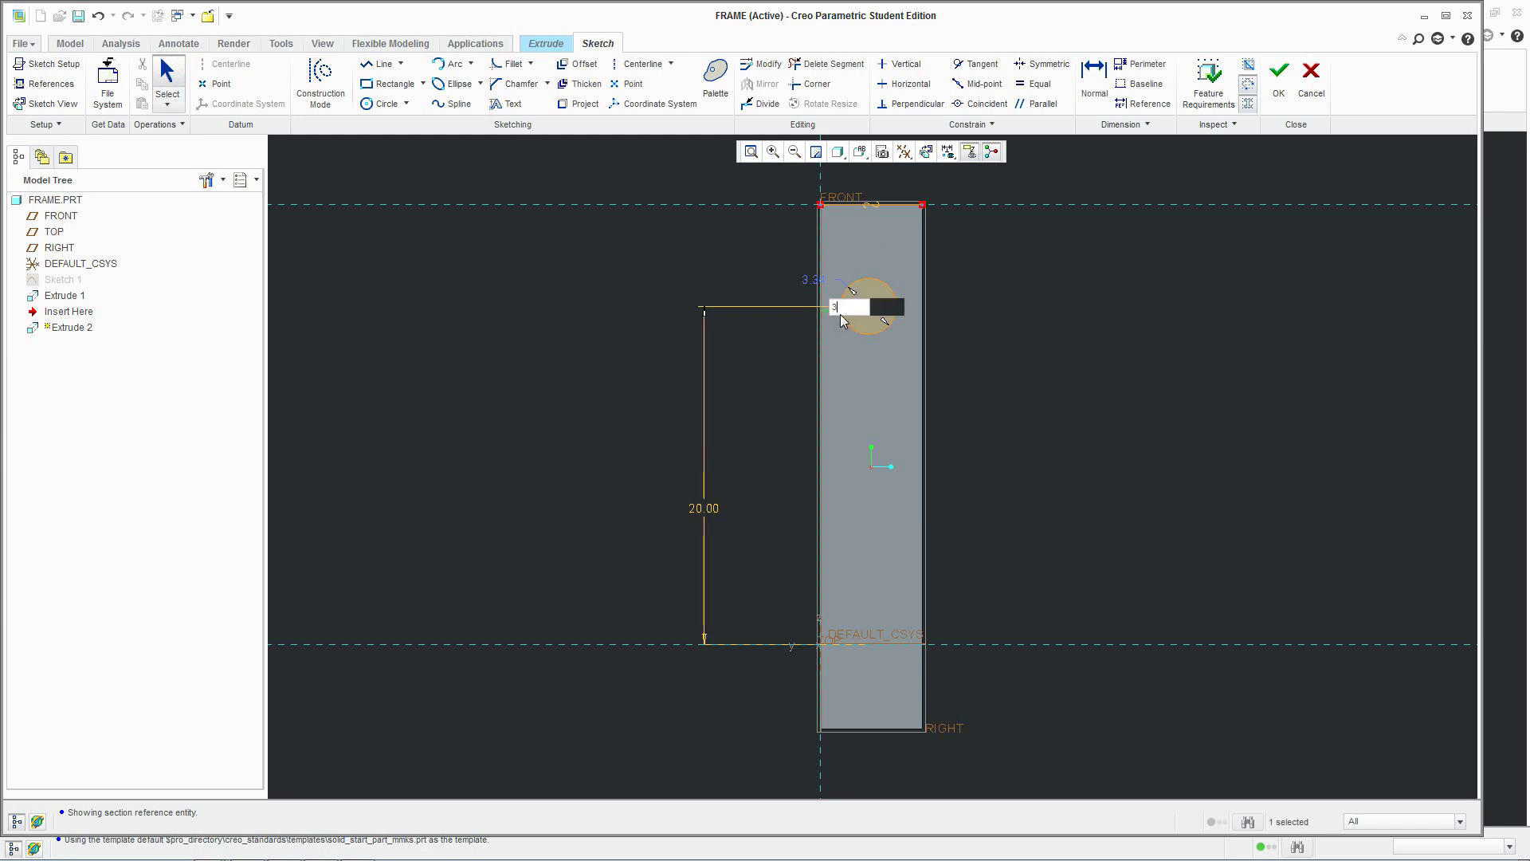
{"action": "key", "text": "Return"}
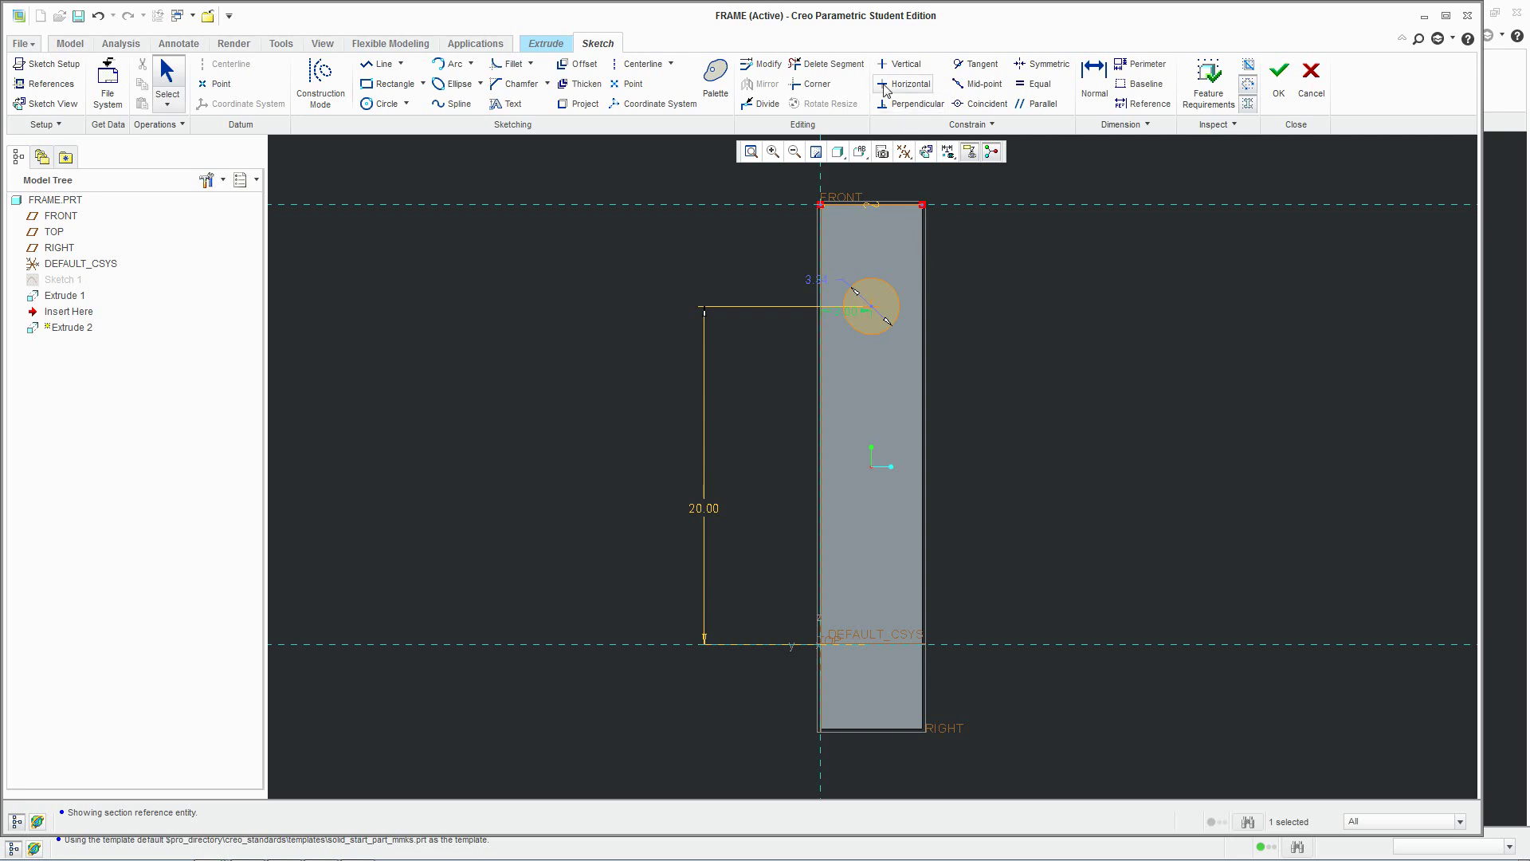
{"action": "left_click", "coordinate": [829, 64]}
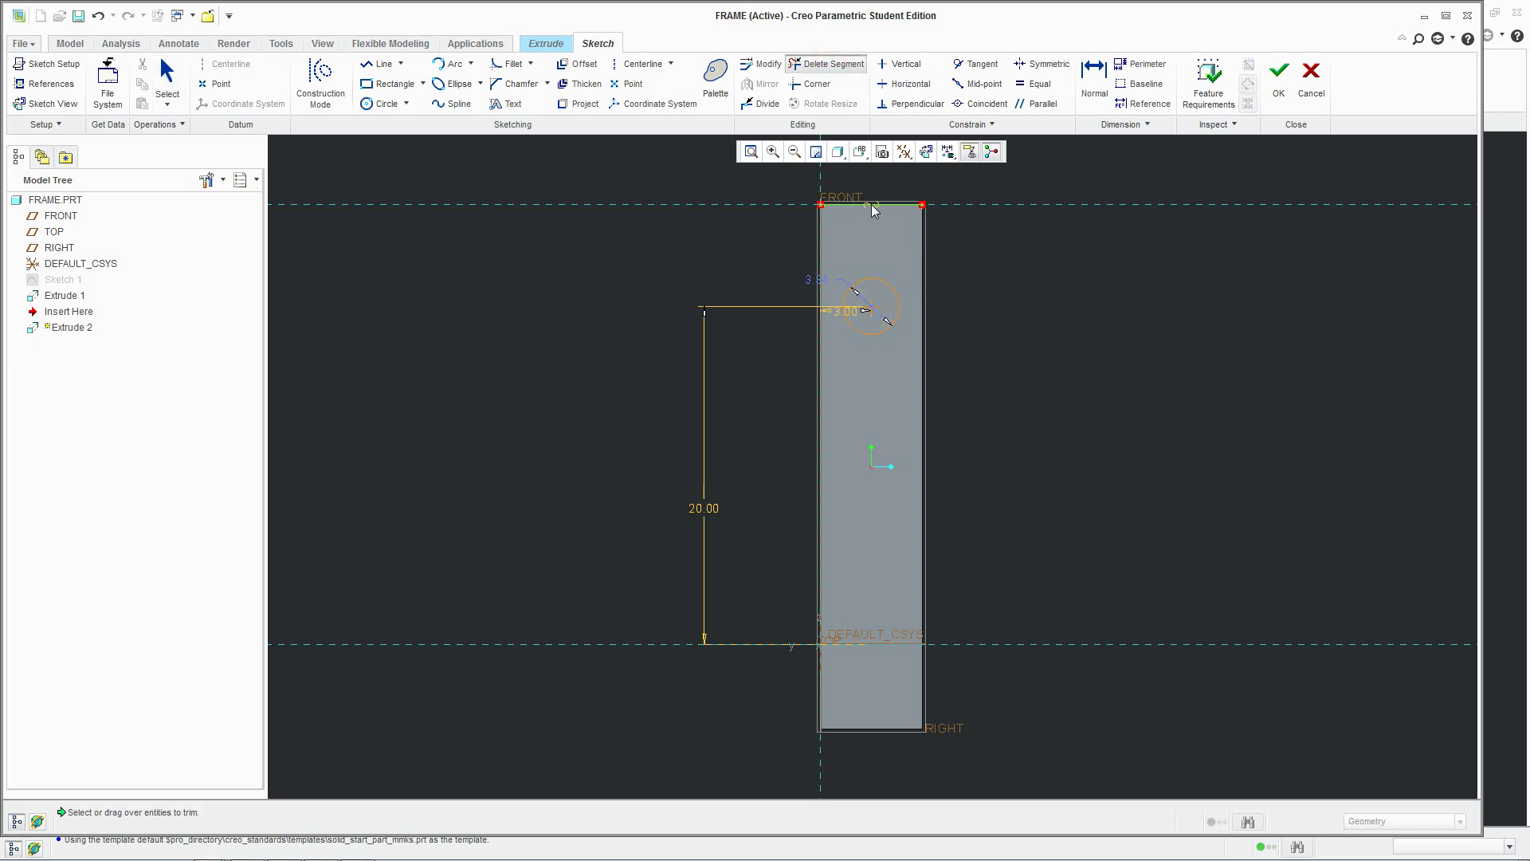
Finish the sketch and extrude the circle into the vertical leg as a cut 11.06 mm deep.
{"action": "left_click", "coordinate": [1279, 80]}
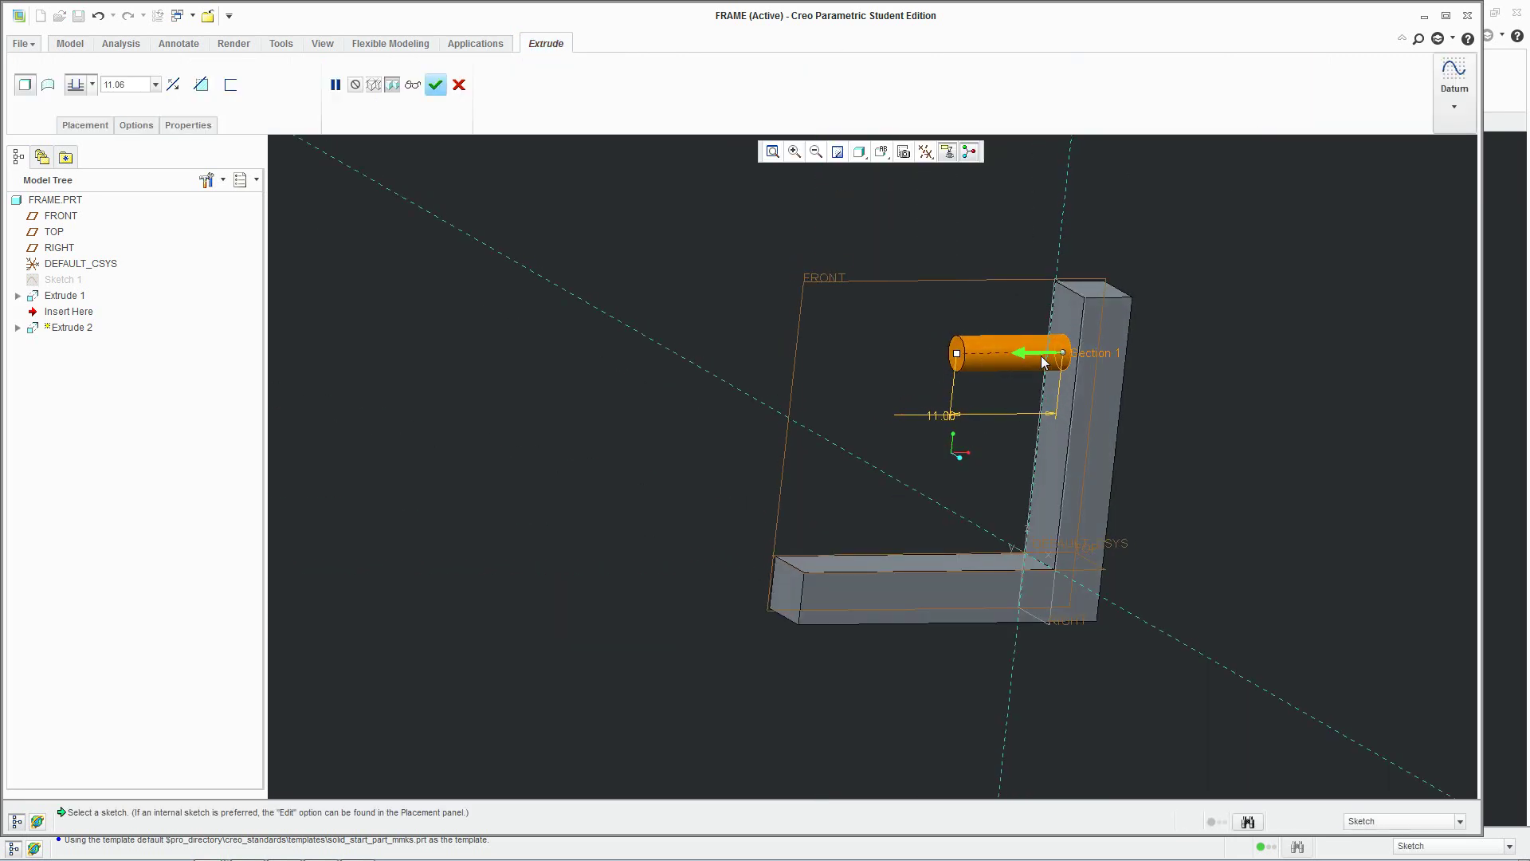
{"action": "left_click", "coordinate": [1024, 352]}
{"action": "left_click", "coordinate": [458, 84]}
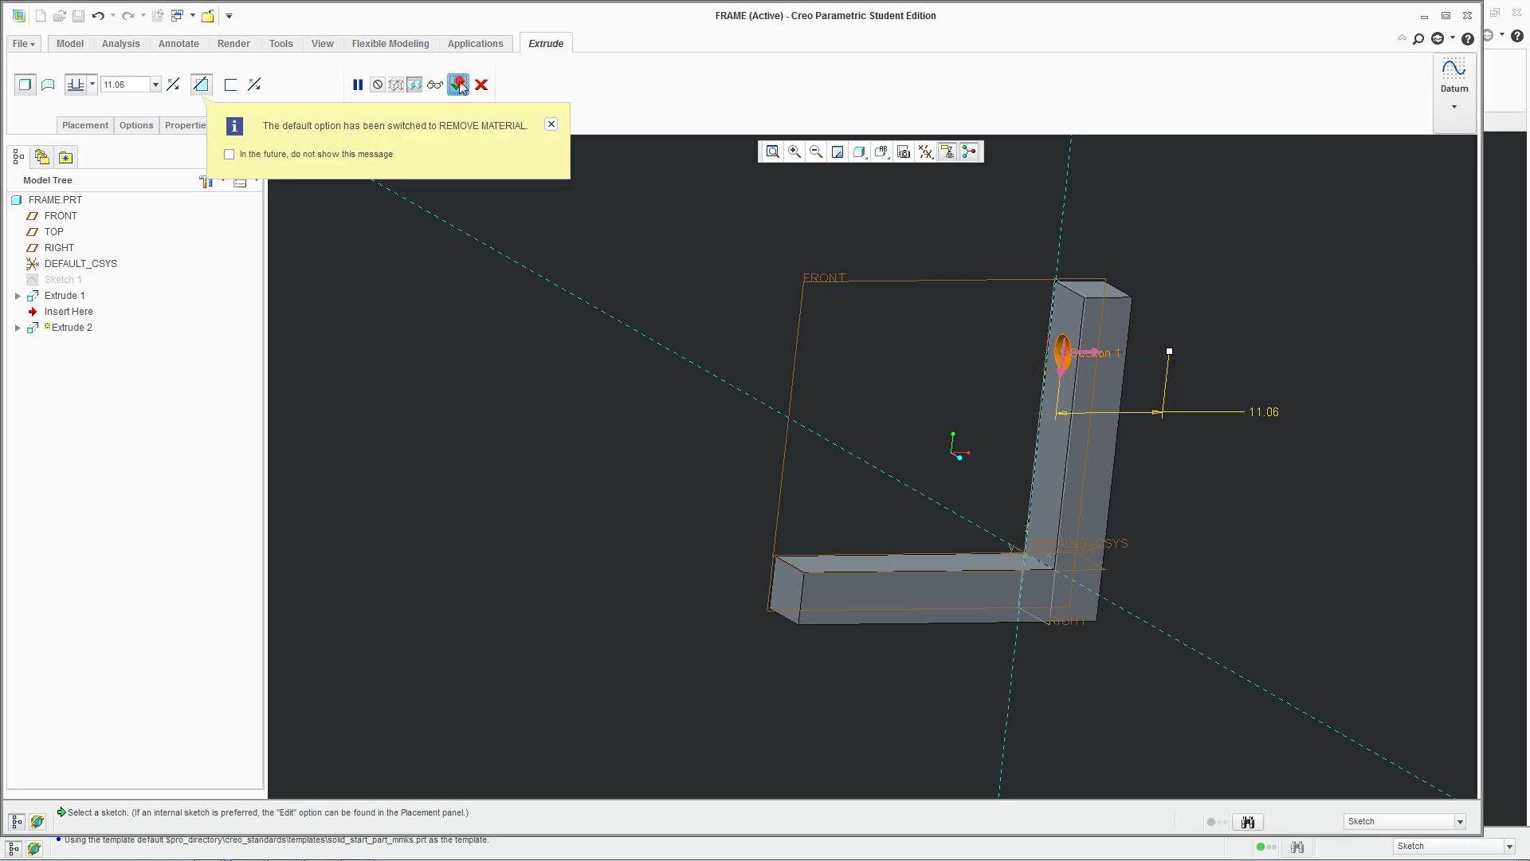
{"action": "middle_click_drag", "start_coordinate": [946, 444], "coordinate": [1081, 530]}
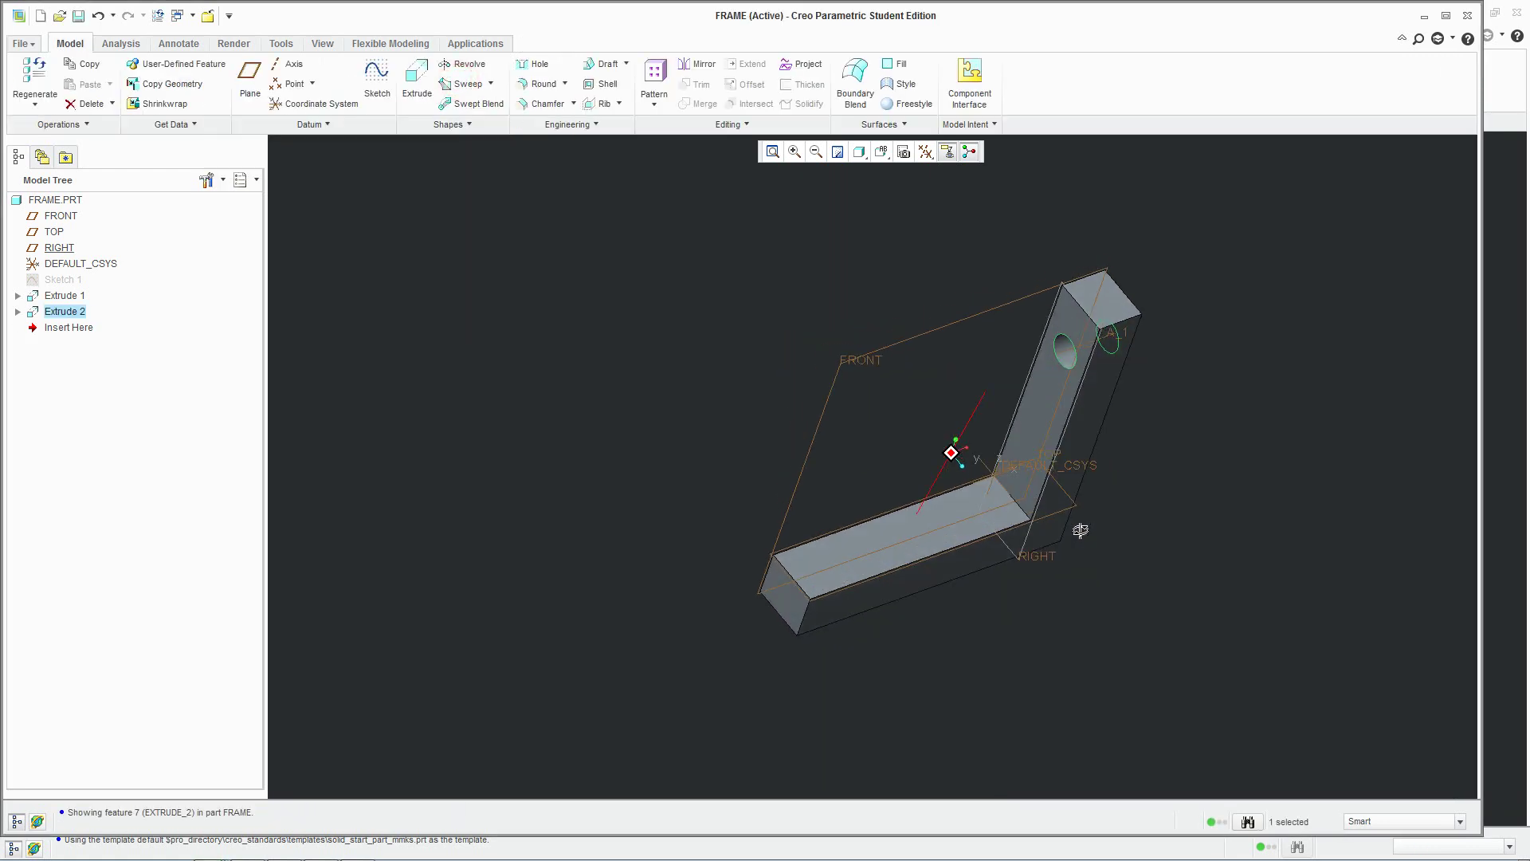
Start a new extrude with a sketch on the inner face of the horizontal leg, viewed face-on.
{"action": "left_click", "coordinate": [881, 429]}
{"action": "left_click", "coordinate": [417, 80]}
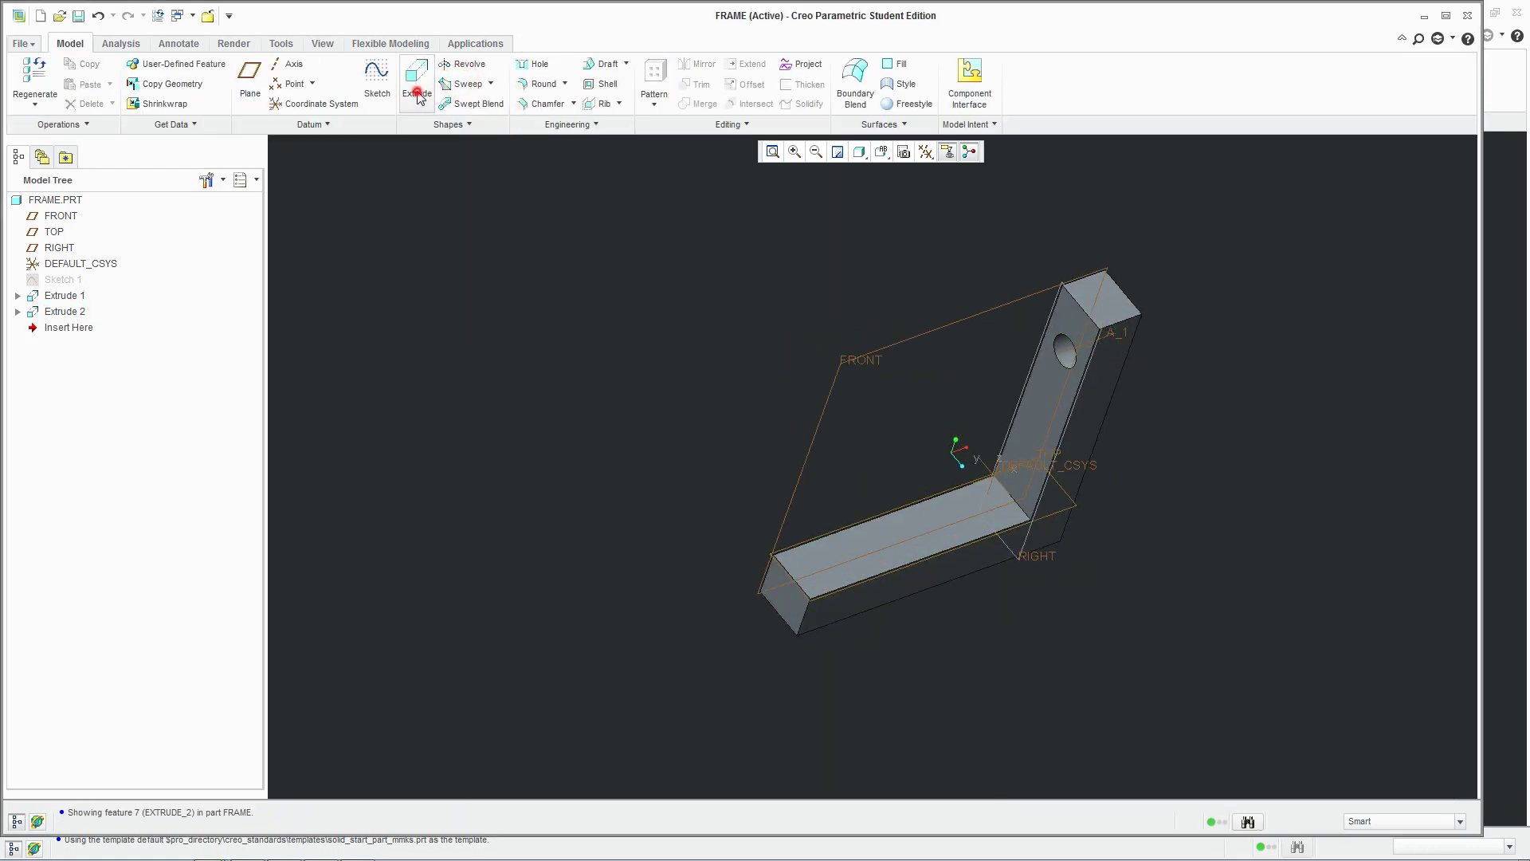
{"action": "left_click", "coordinate": [886, 533]}
{"action": "left_click", "coordinate": [925, 150]}
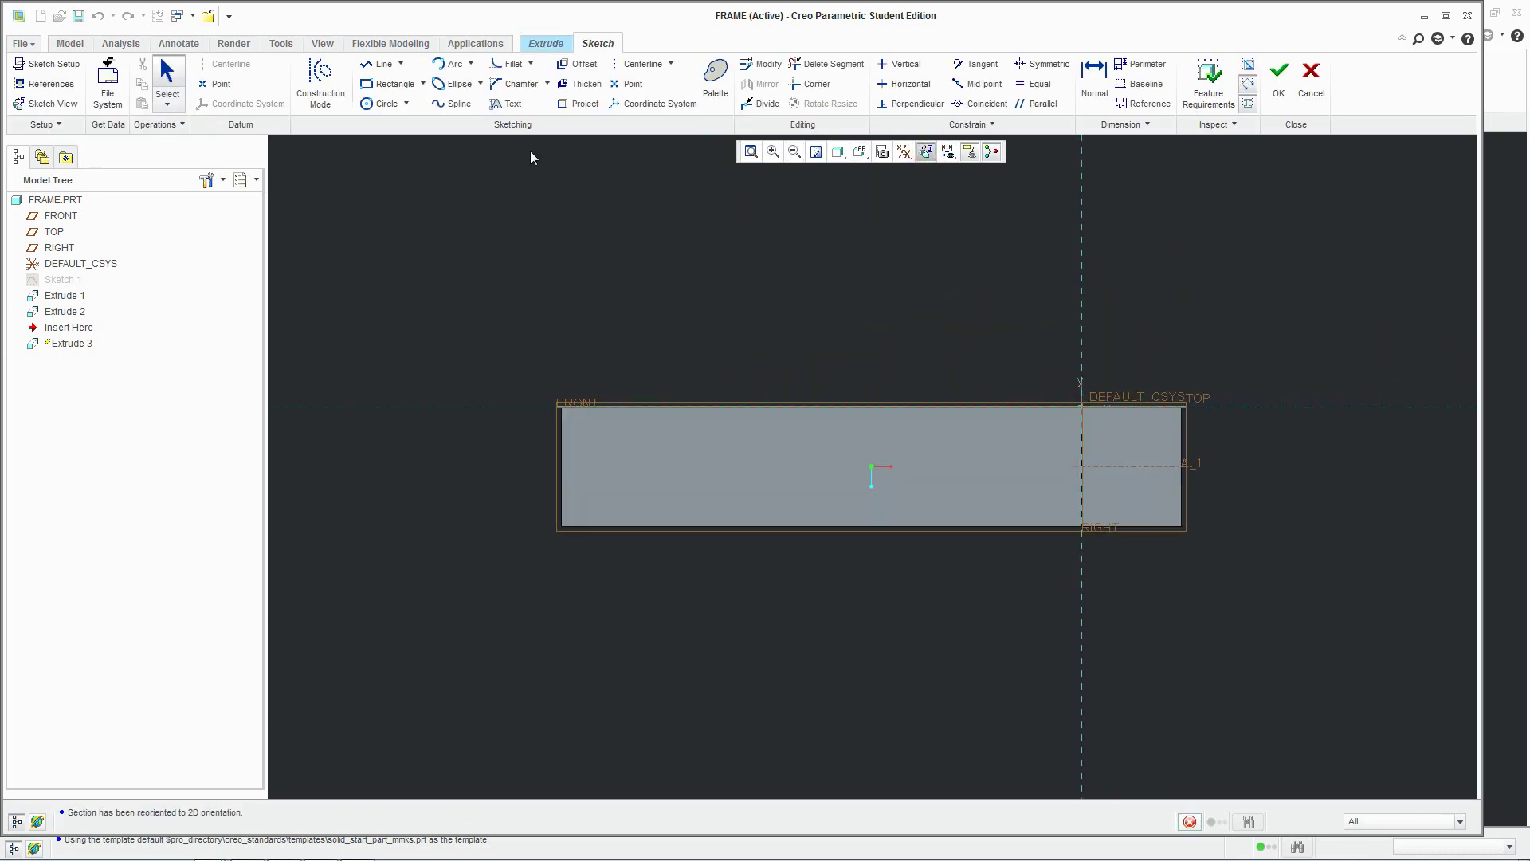
Sketch a circle about 3.1 mm in diameter near the free end of the horizontal leg.
{"action": "left_click", "coordinate": [384, 103]}
{"action": "left_click", "coordinate": [677, 465]}
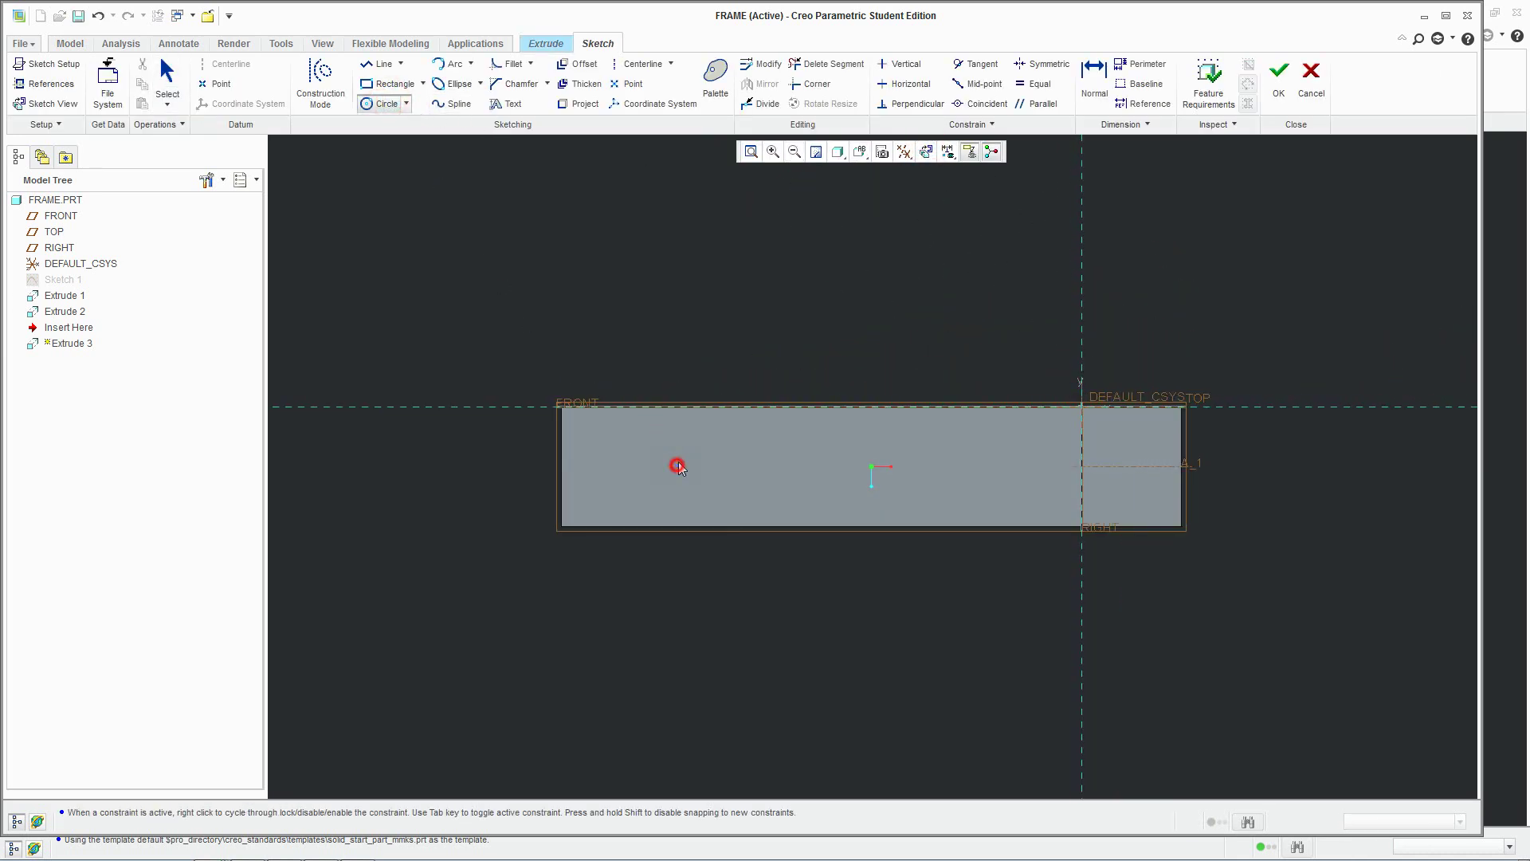
{"action": "left_click", "coordinate": [676, 434]}
Place the circle's centre 3 mm from the horizontal reference and 20 mm from the vertical reference.
{"action": "left_click", "coordinate": [167, 79]}
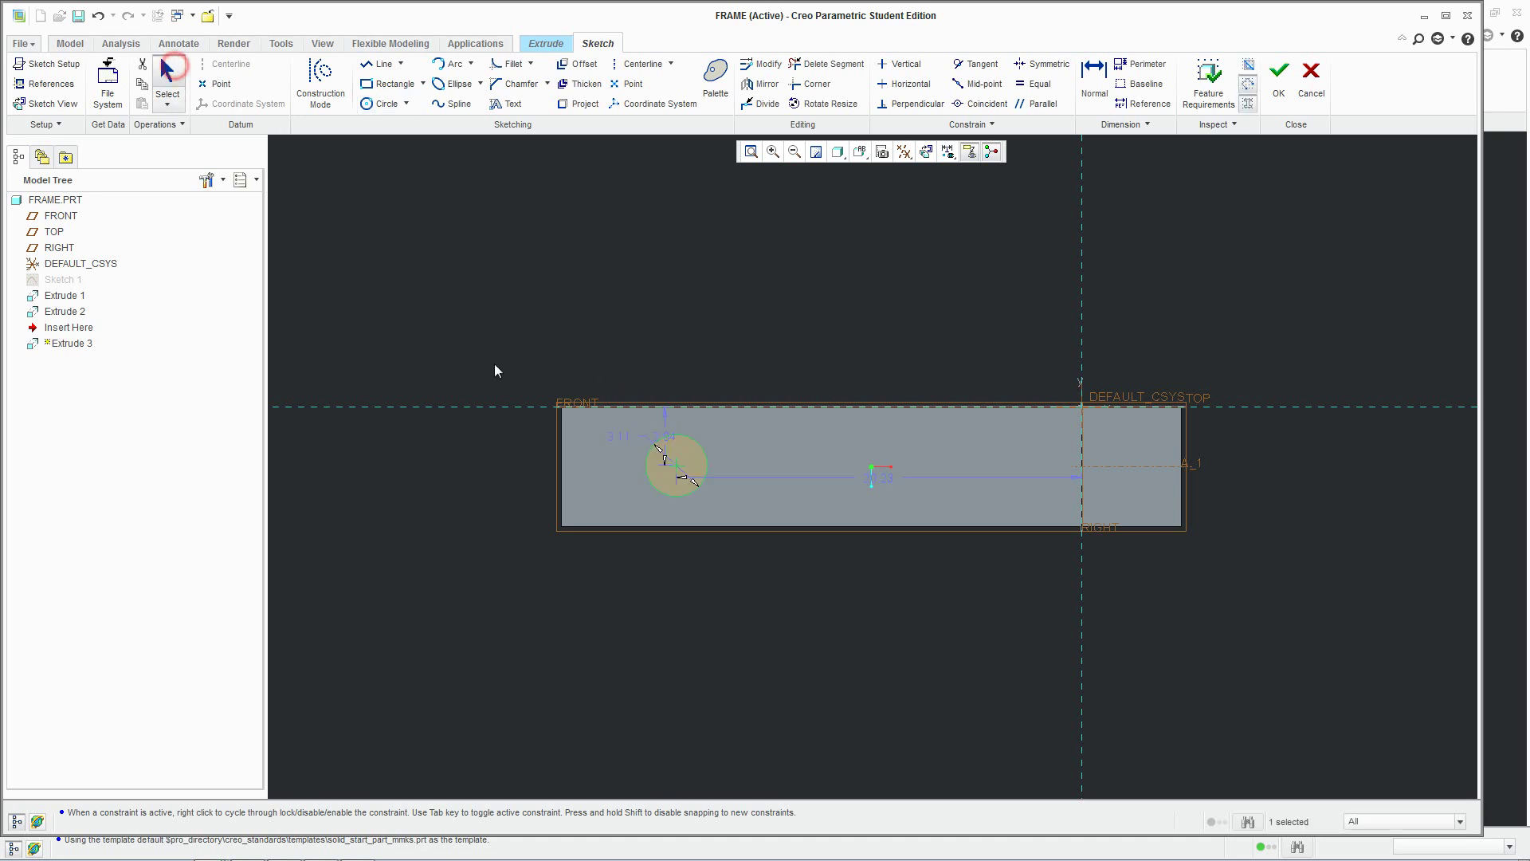
{"action": "double_click", "coordinate": [666, 435]}
{"action": "type", "text": "3"}
{"action": "key", "text": "Return"}
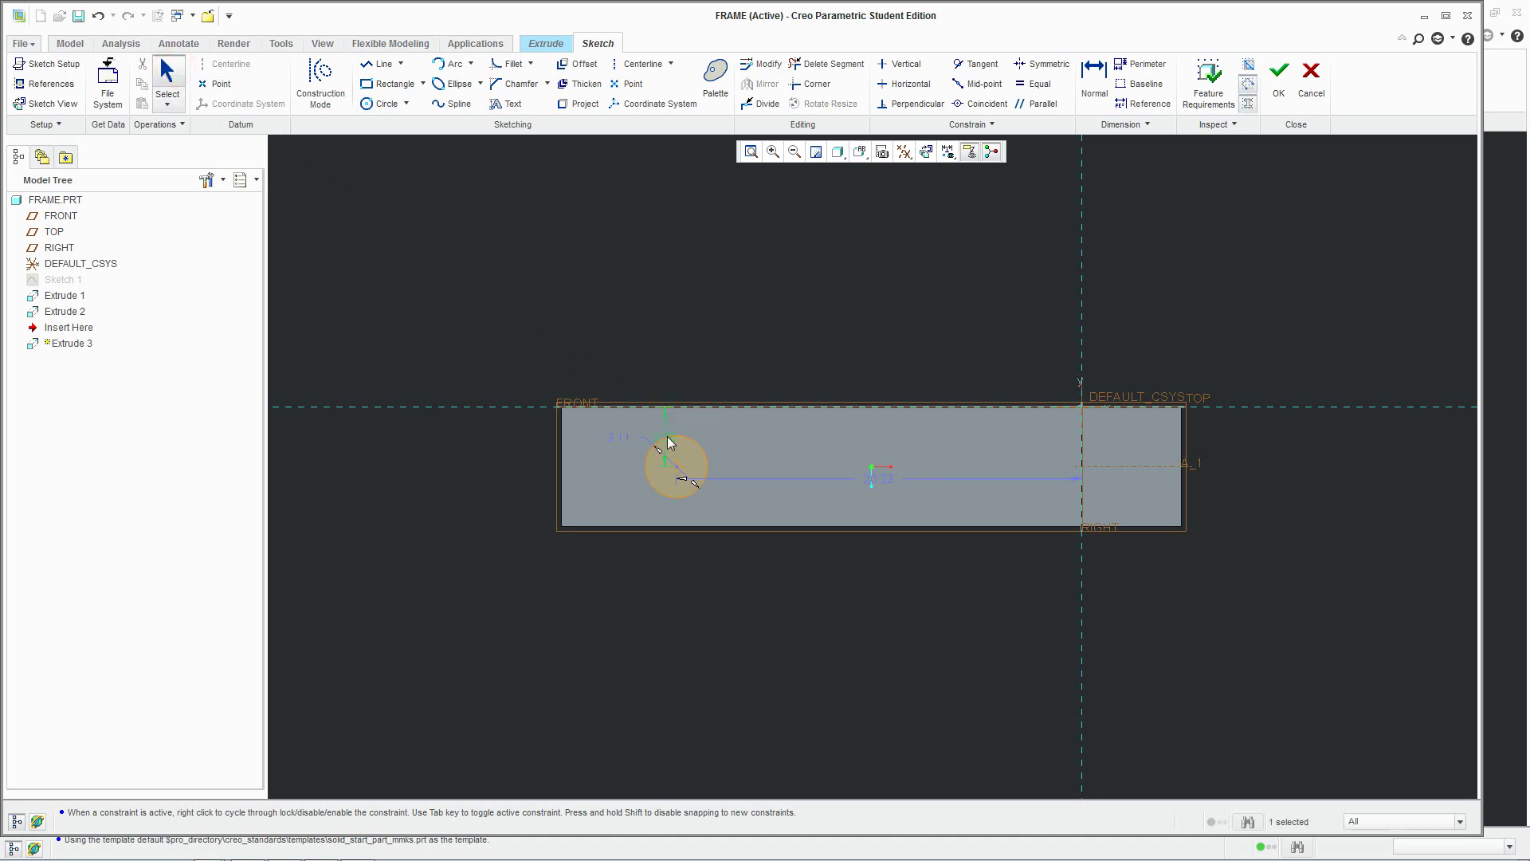
{"action": "double_click", "coordinate": [876, 478]}
{"action": "type", "text": "30"}
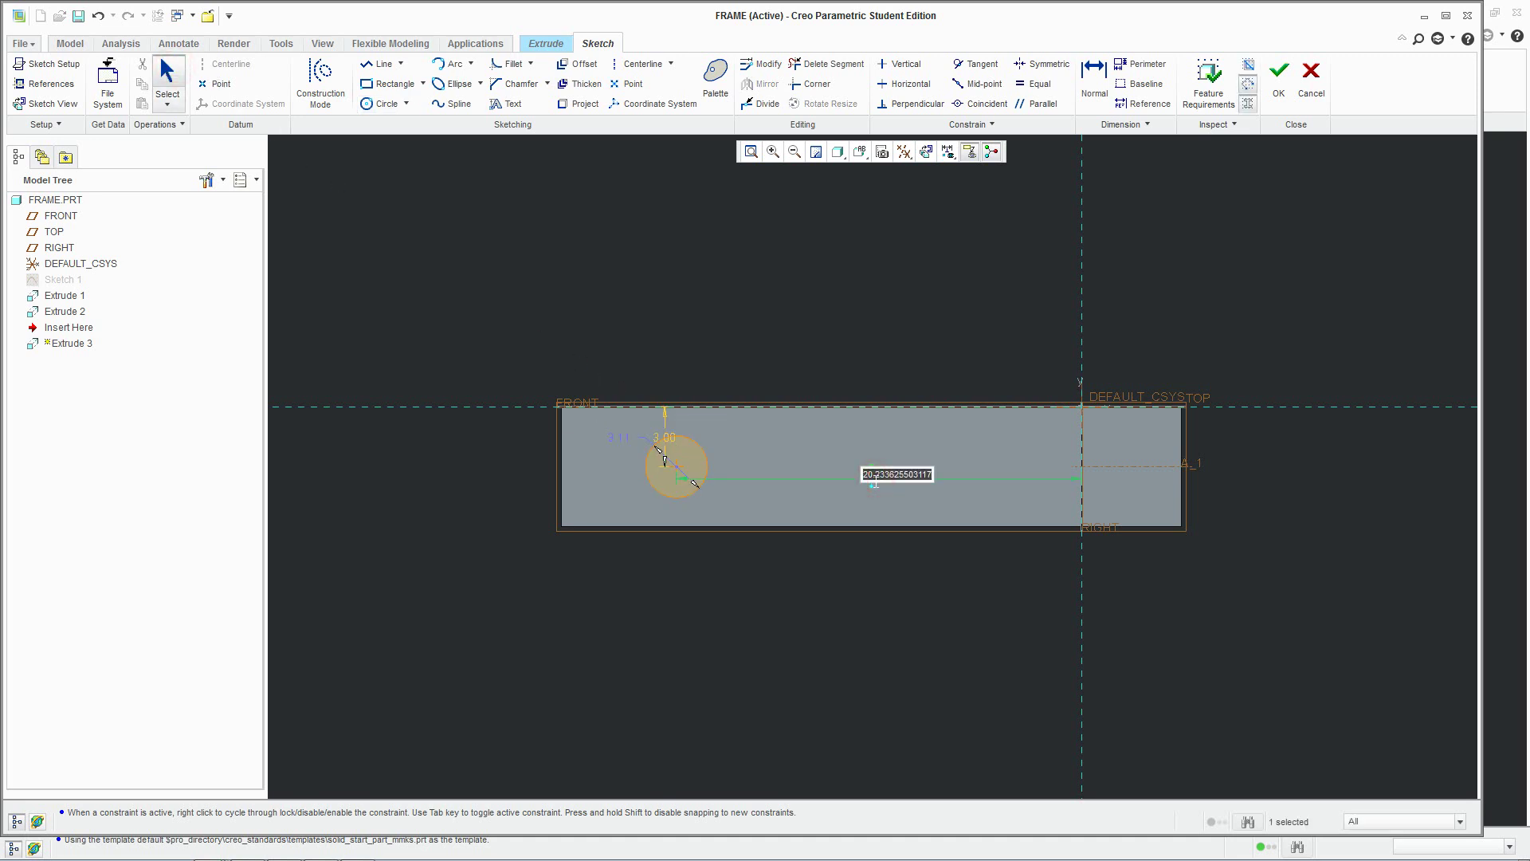
{"action": "key", "text": "Return"}
Set the diameter of the horizontal leg's circle to 3 mm.
{"action": "double_click", "coordinate": [623, 436]}
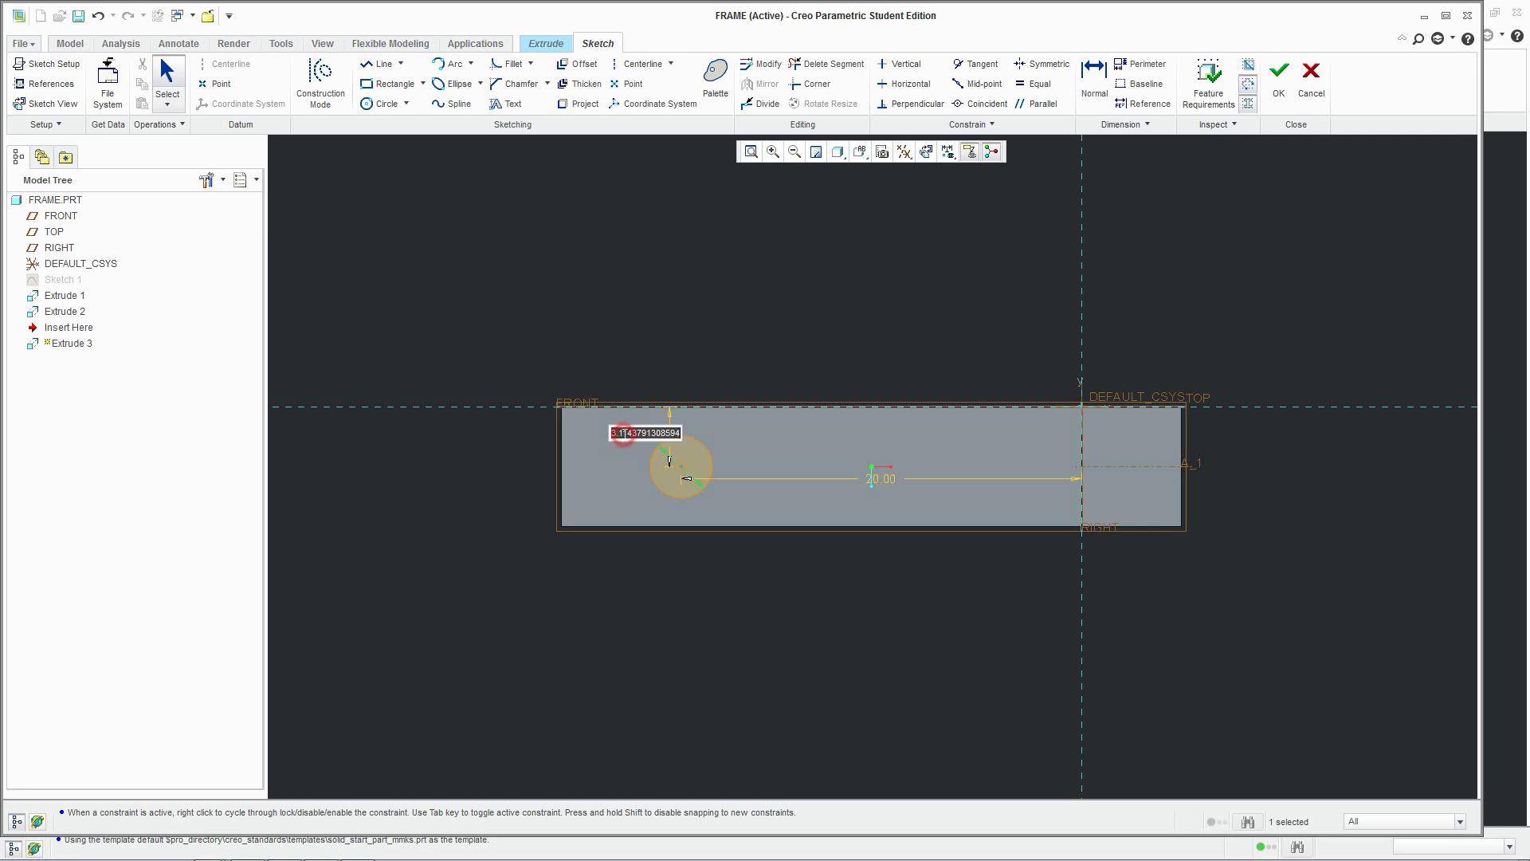
{"action": "type", "text": "3"}
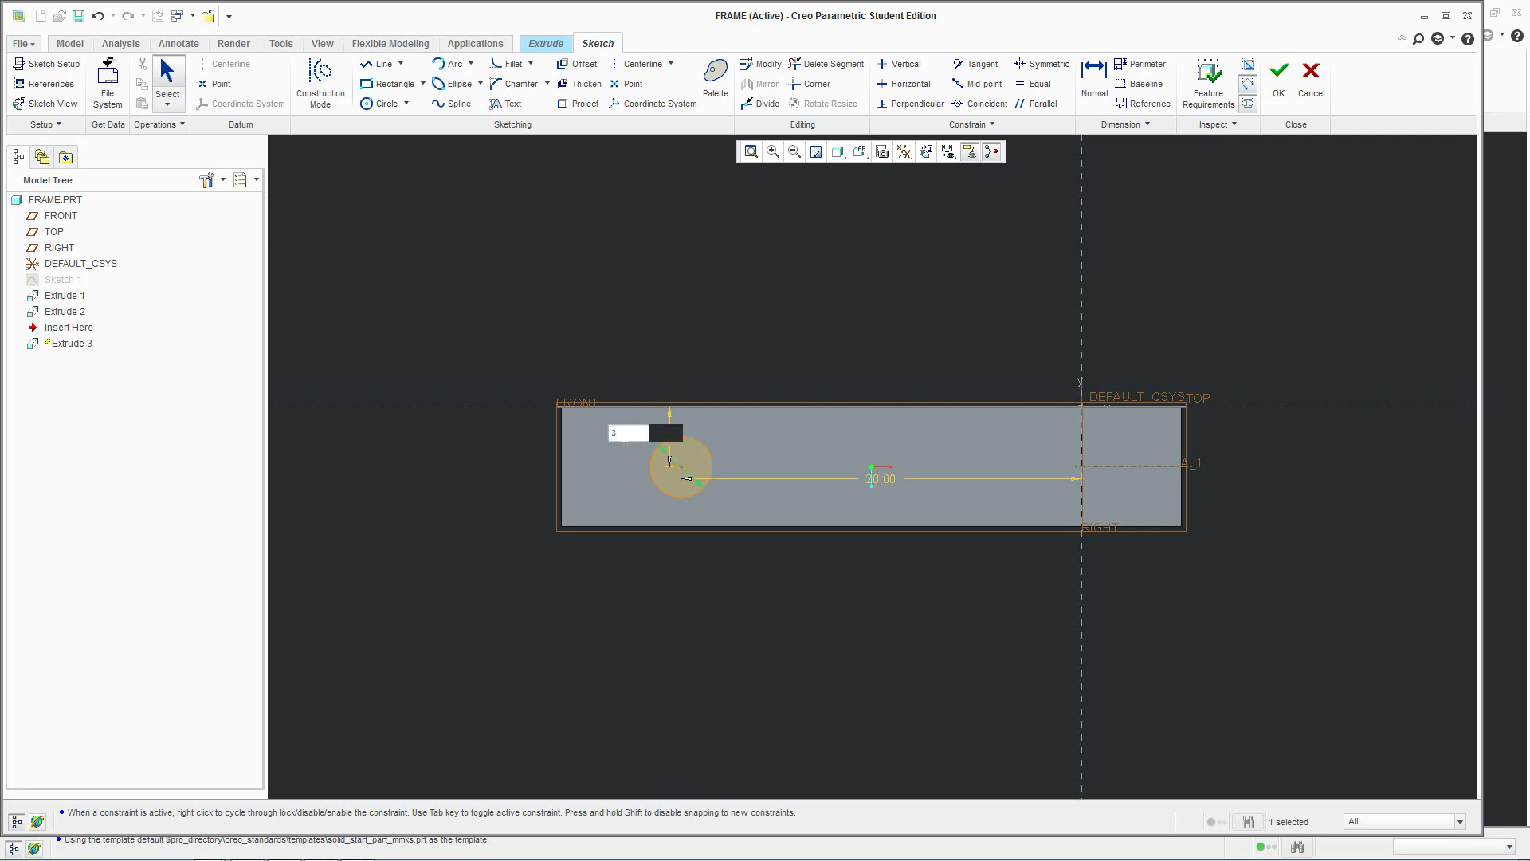
{"action": "key", "text": "Return"}
Extrude the finished circle sketch into the horizontal leg as a cut 11.06 mm deep and save the frame part.
{"action": "left_click", "coordinate": [1278, 76]}
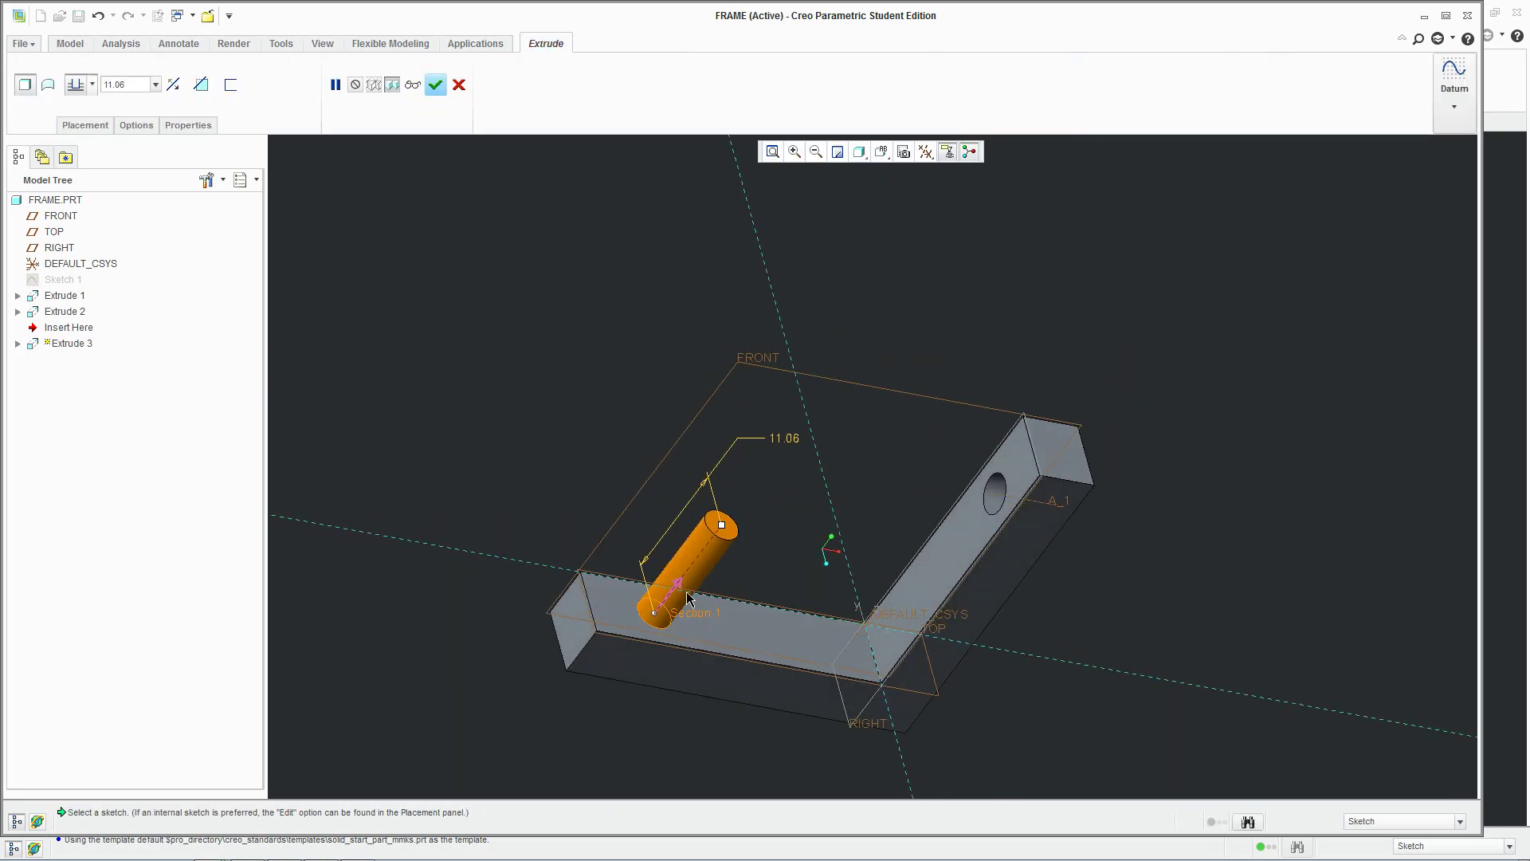
{"action": "left_click", "coordinate": [680, 586]}
{"action": "left_click", "coordinate": [458, 85]}
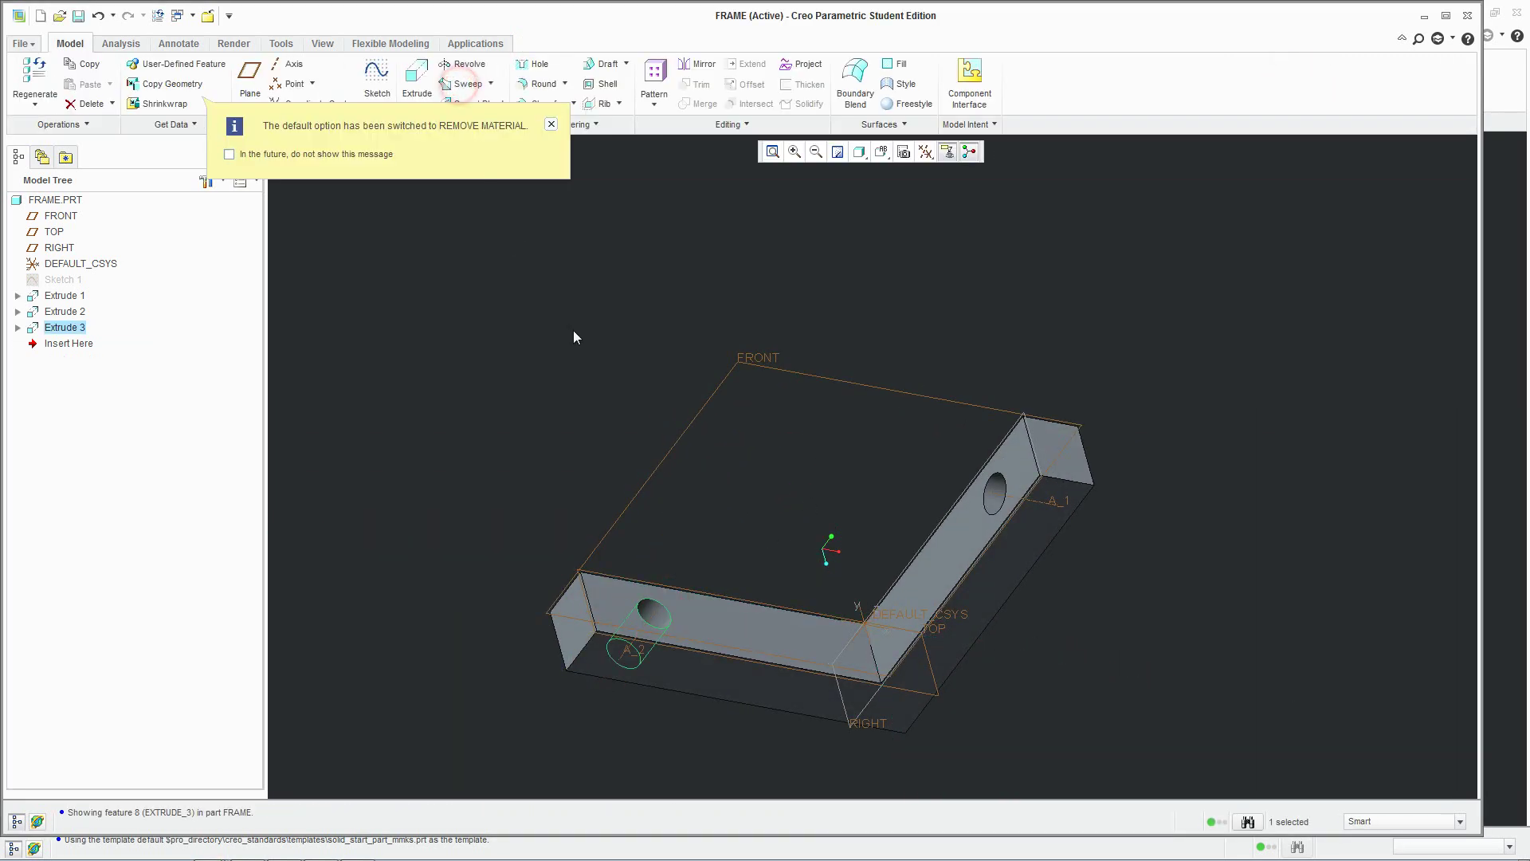
{"action": "key", "text": "ctrl+s"}
{"action": "left_click", "coordinate": [623, 648]}
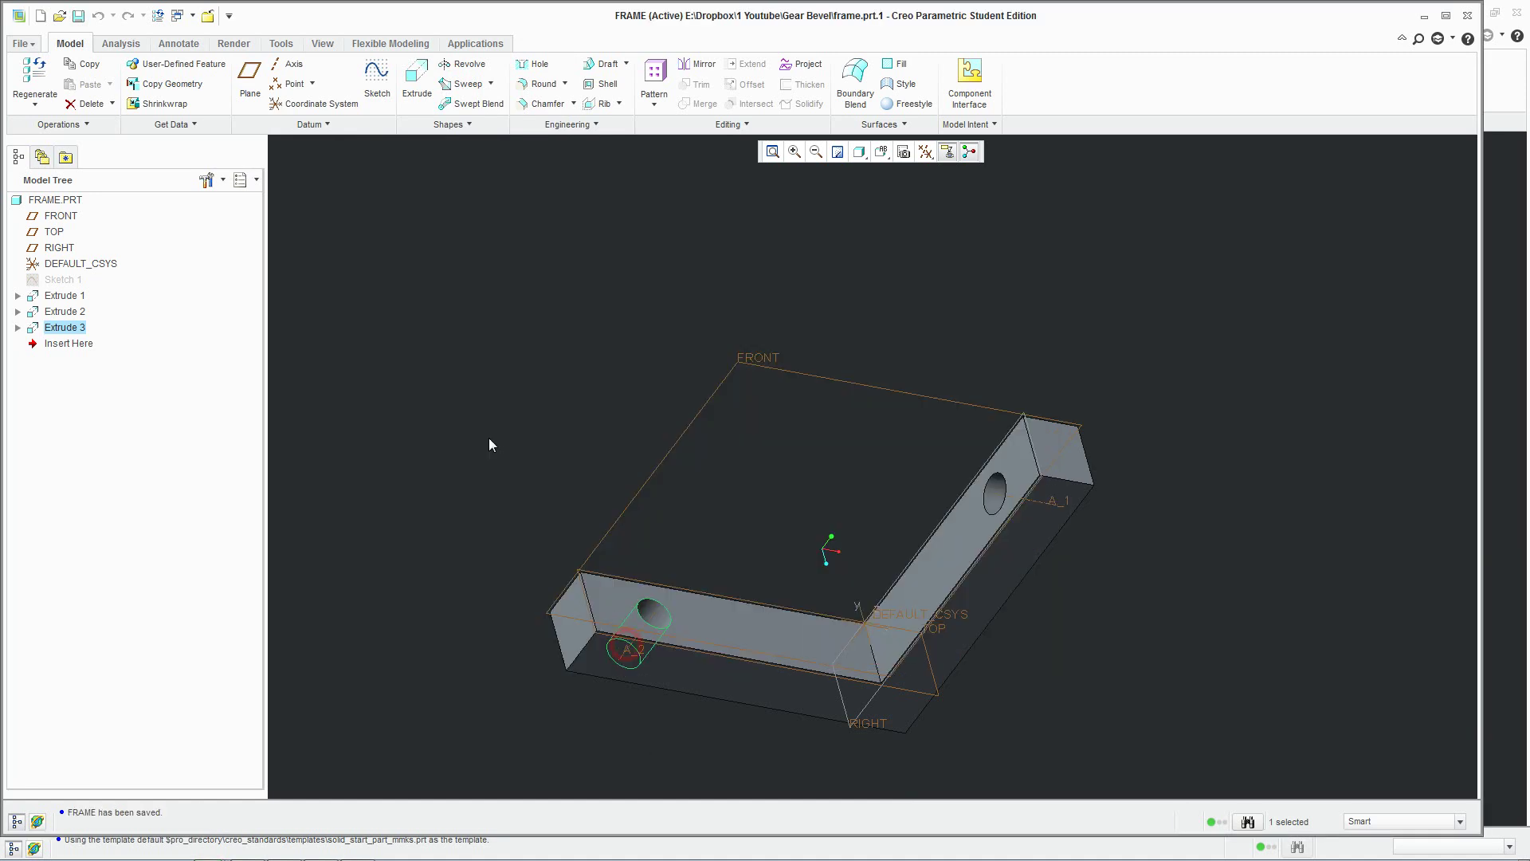
Switch from the frame part to the BEVELASM assembly window.
{"action": "left_click", "coordinate": [178, 15]}
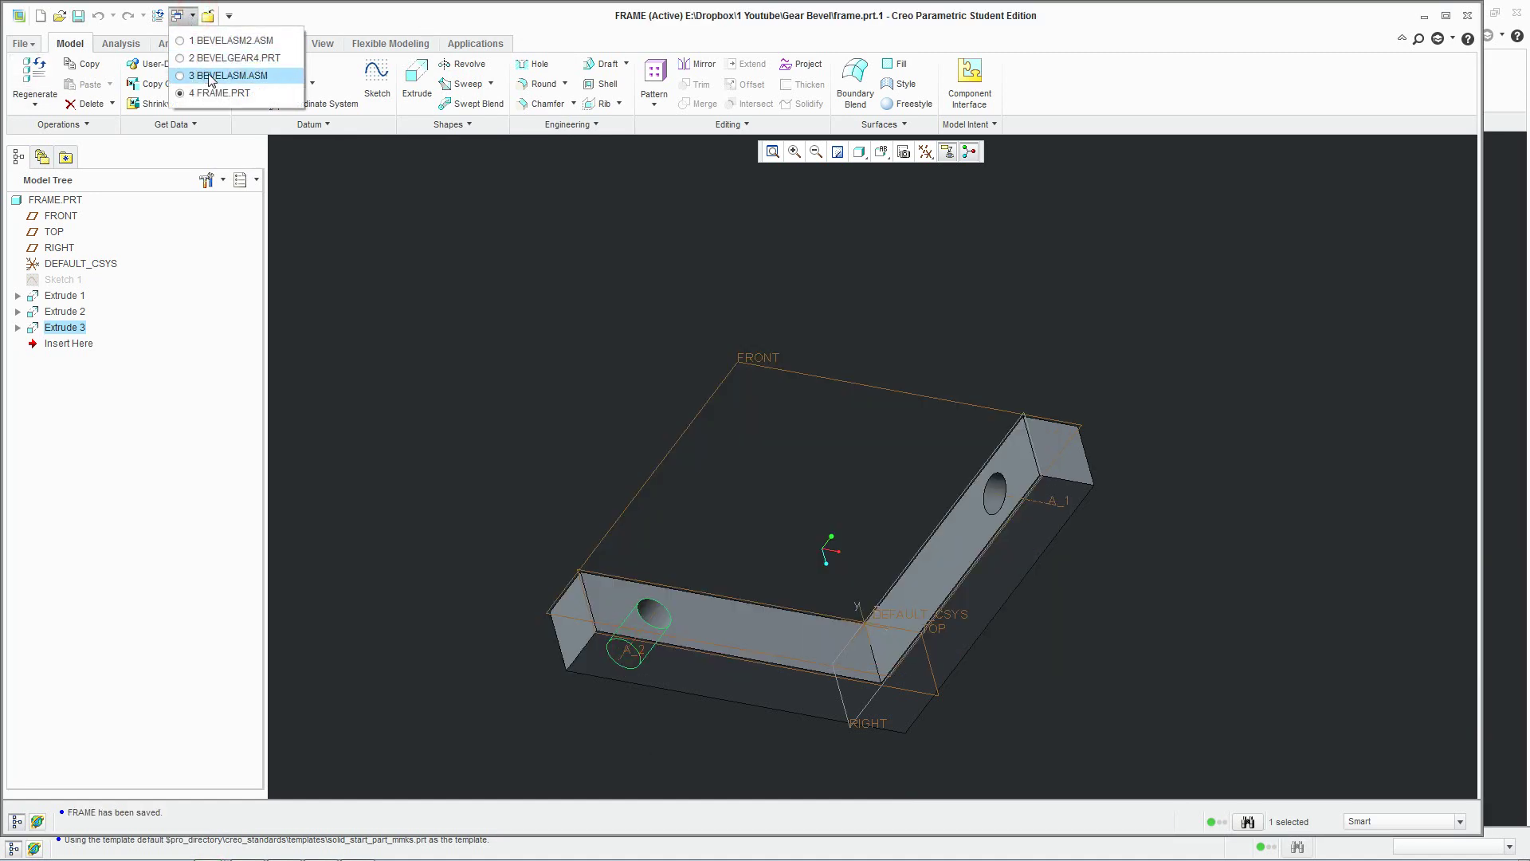
{"action": "left_click", "coordinate": [217, 39]}
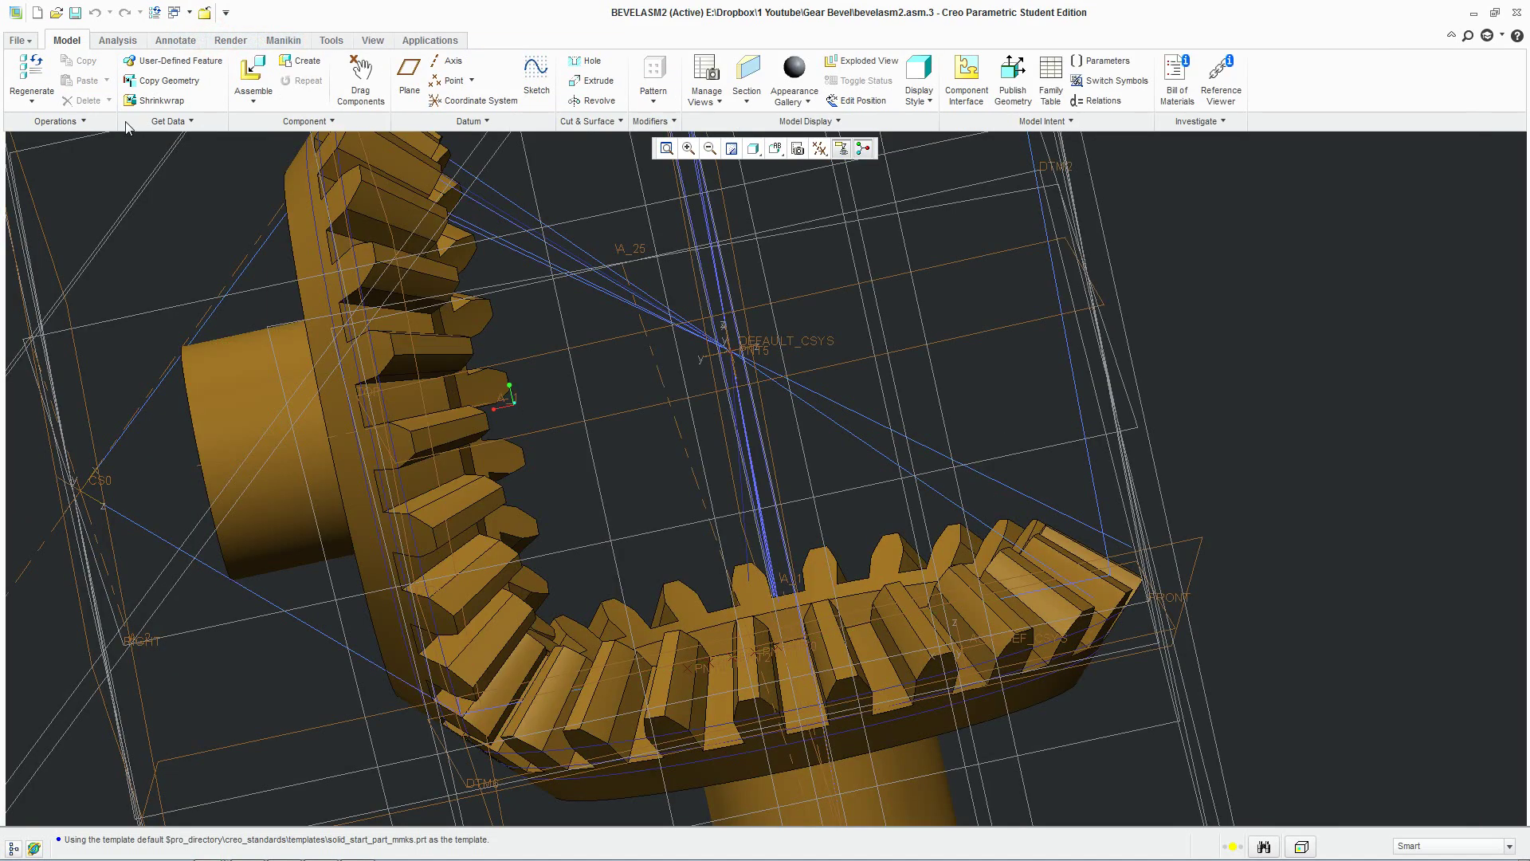
{"action": "left_click", "coordinate": [178, 15]}
{"action": "left_click", "coordinate": [209, 79]}
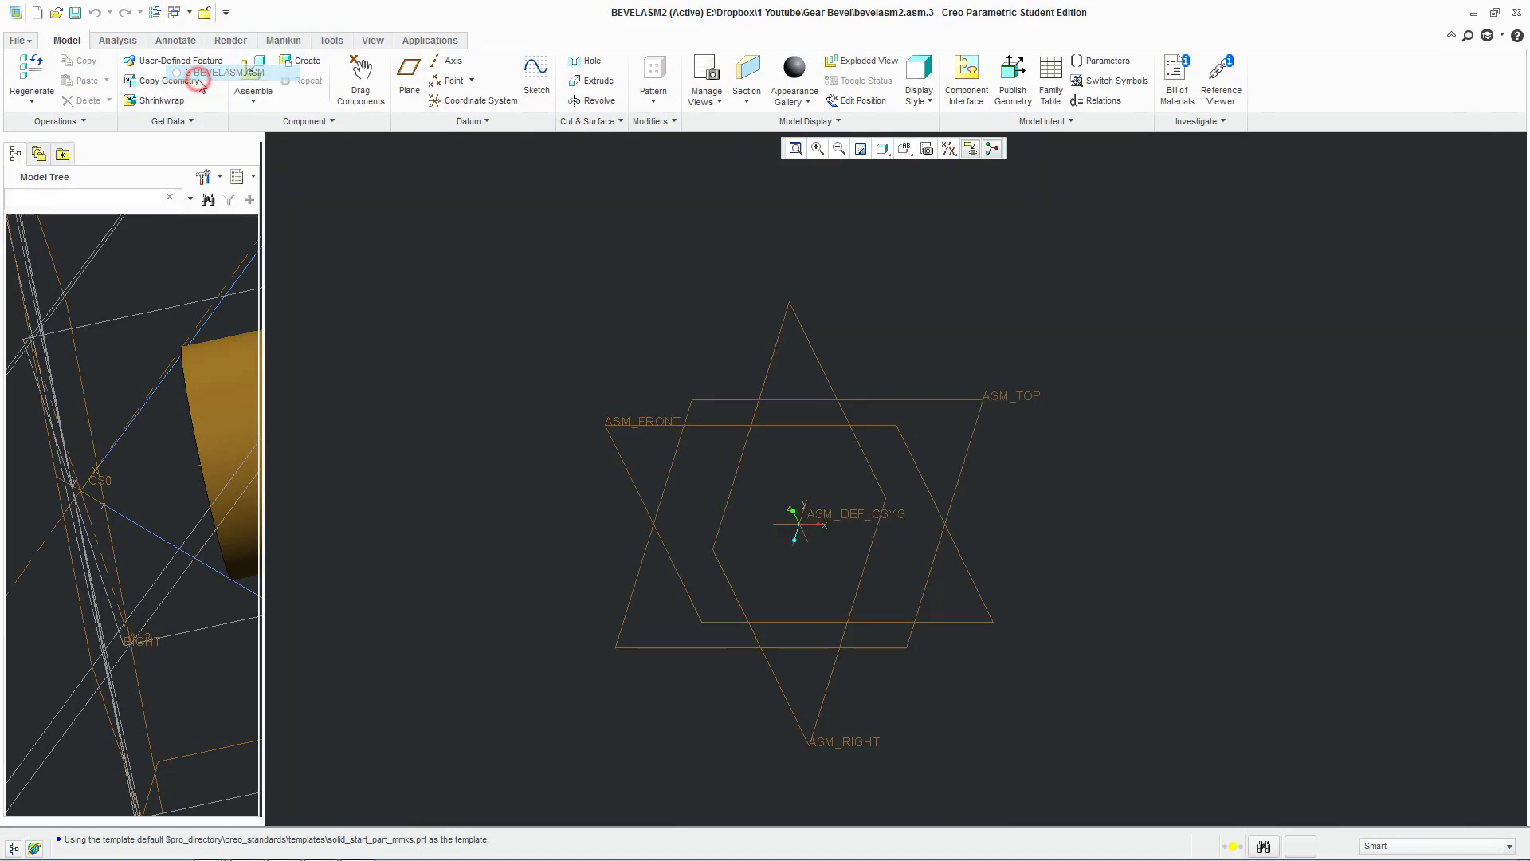
Assemble frame.prt into the empty assembly and fix it with a Default constraint.
{"action": "left_click", "coordinate": [252, 71]}
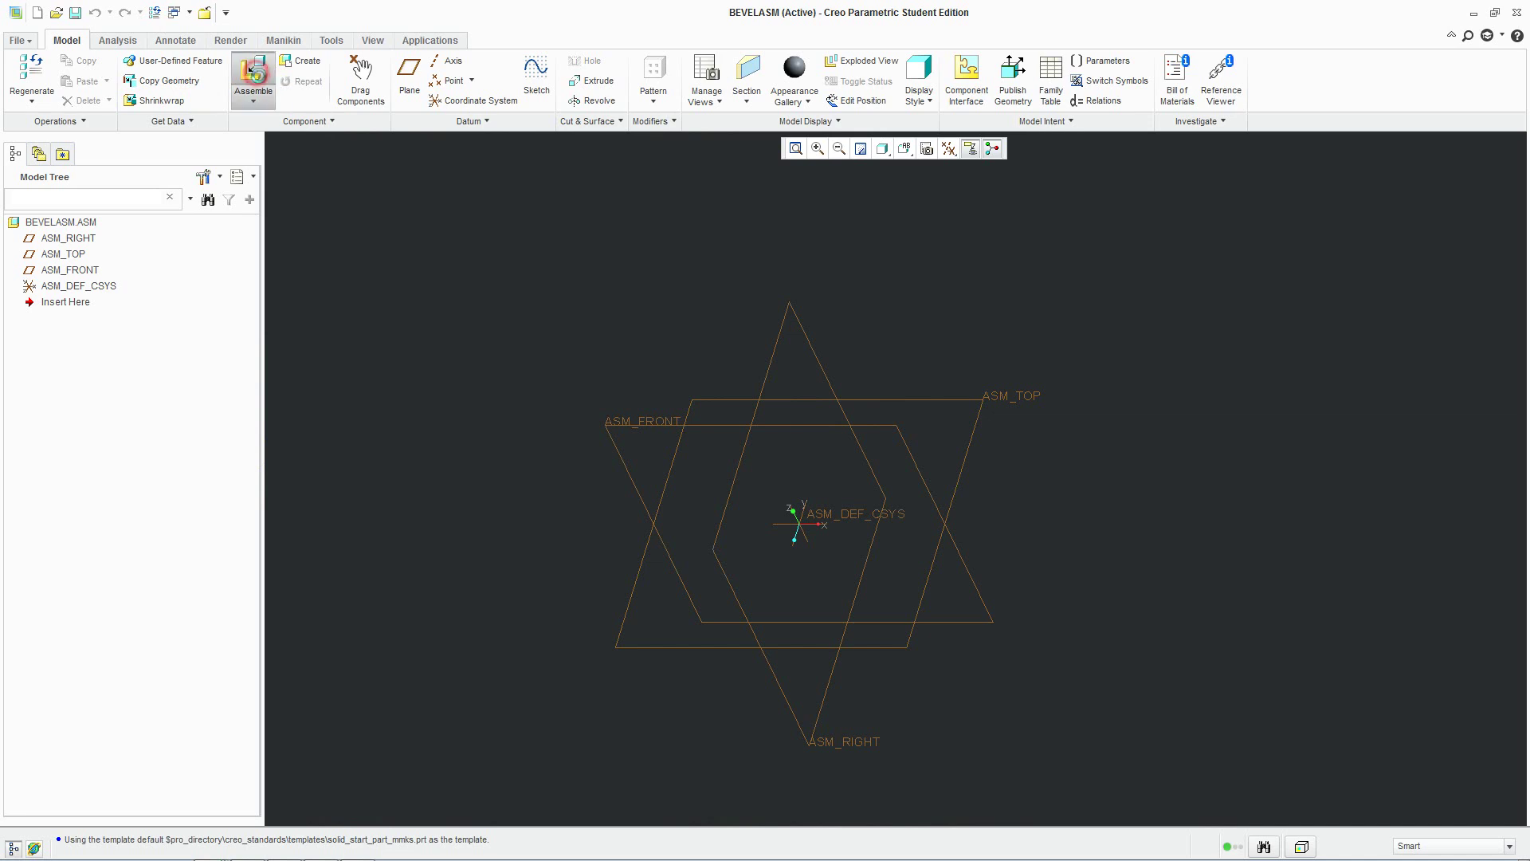
{"action": "double_click", "coordinate": [636, 404]}
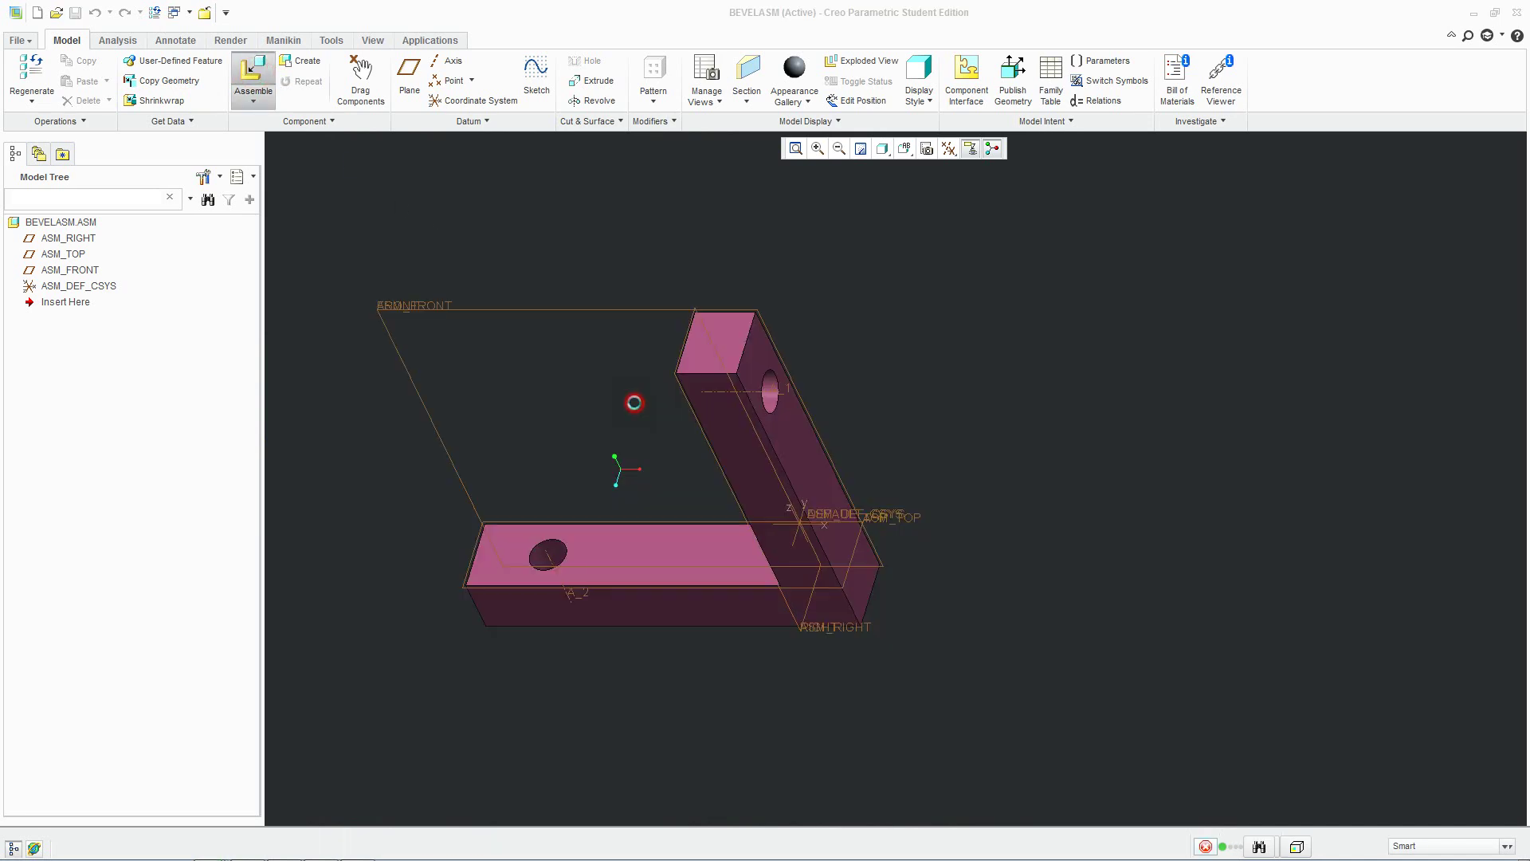
{"action": "left_click", "coordinate": [822, 406]}
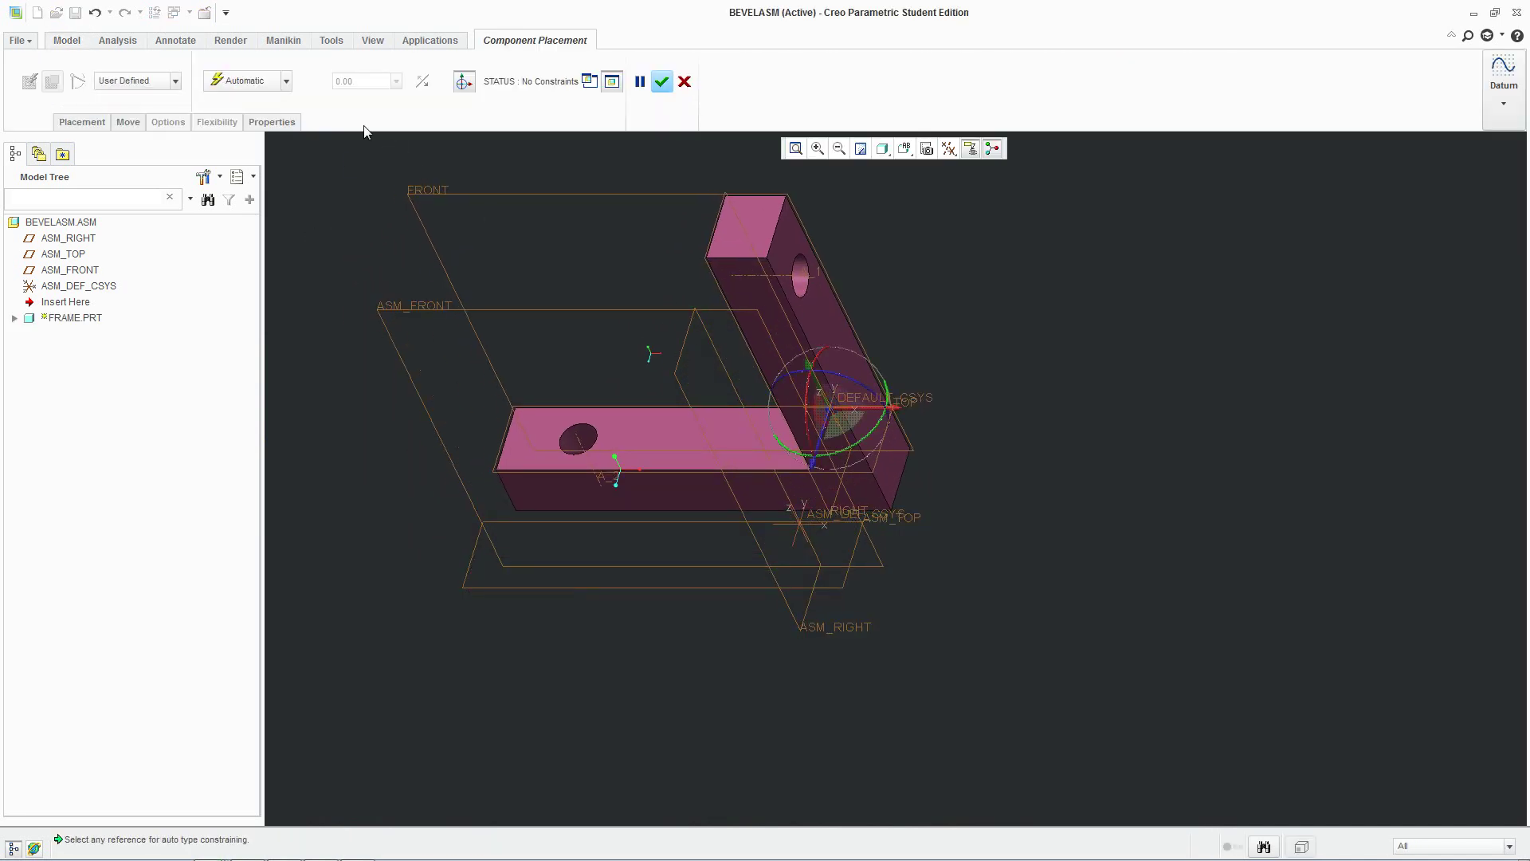
{"action": "left_click", "coordinate": [287, 81]}
{"action": "left_click", "coordinate": [246, 279]}
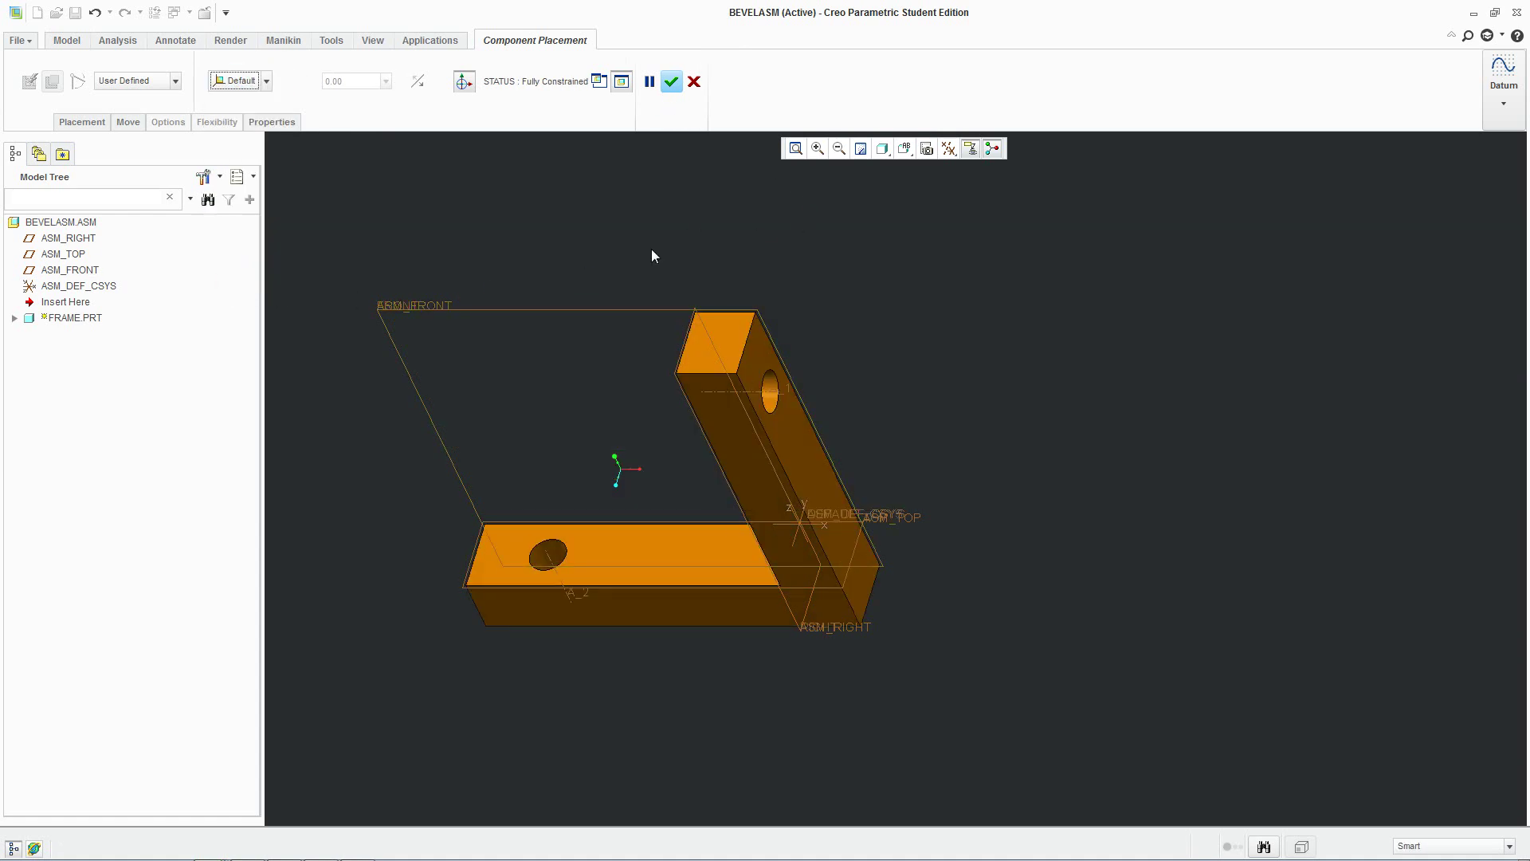
{"action": "left_click", "coordinate": [671, 83]}
{"action": "middle_click_drag", "start_coordinate": [943, 588], "coordinate": [935, 552]}
{"action": "middle_click_drag", "start_coordinate": [882, 490], "coordinate": [980, 385]}
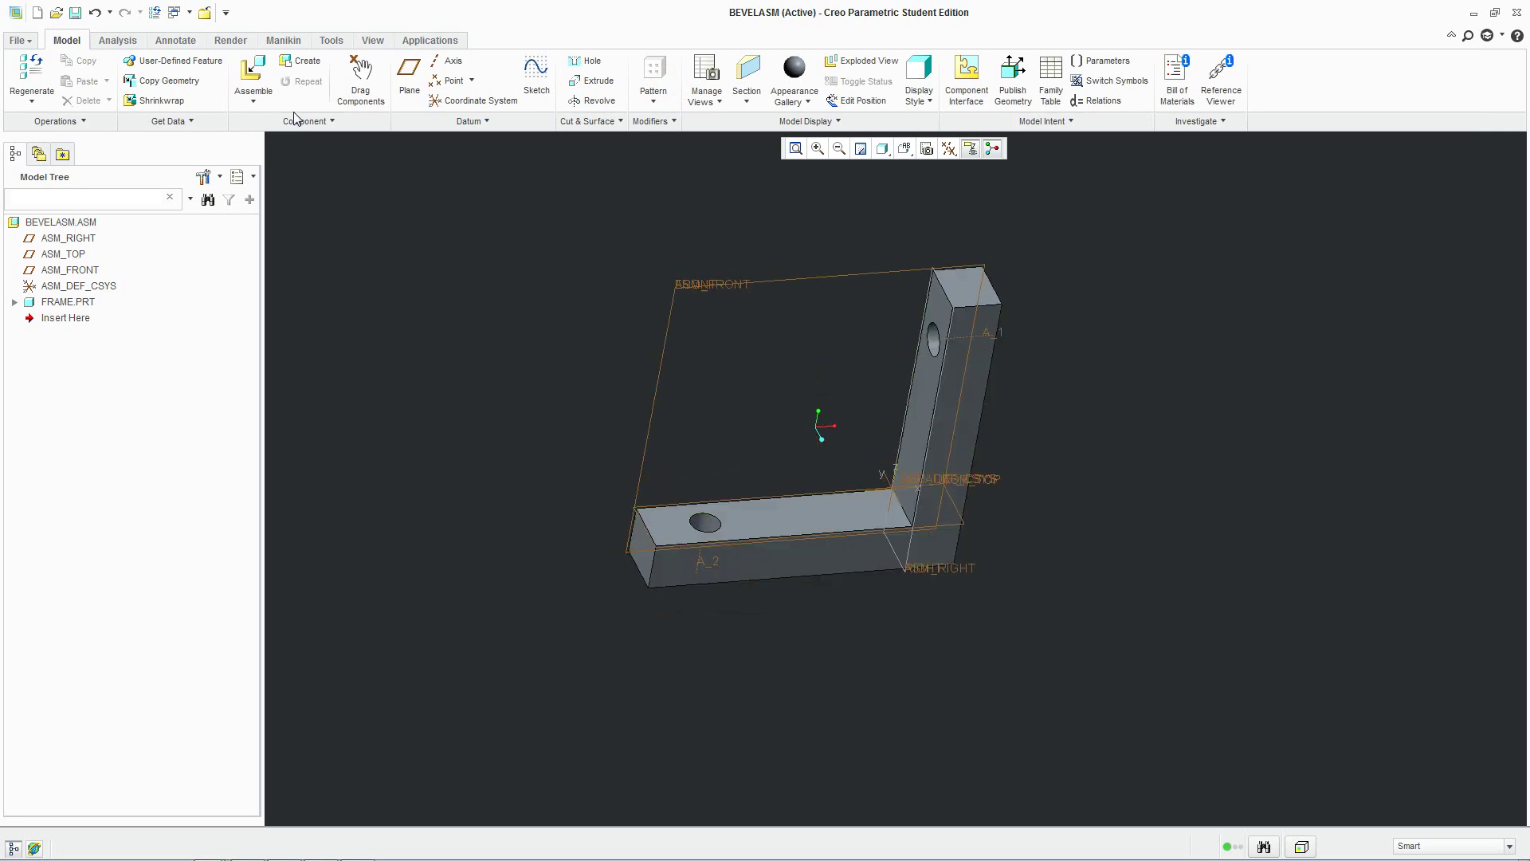
{"action": "left_click", "coordinate": [253, 76]}
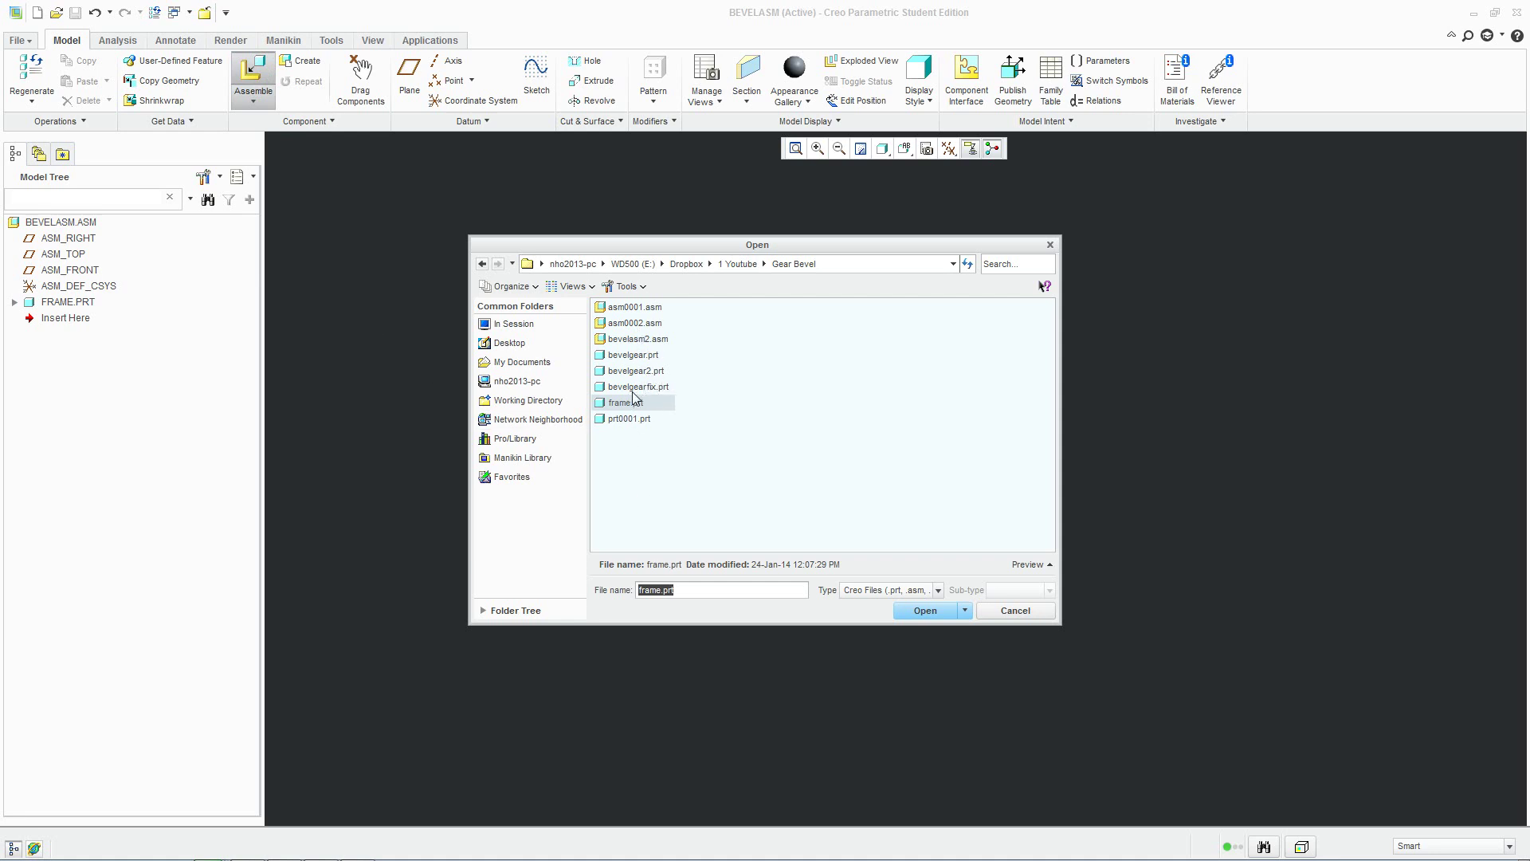
{"action": "double_click", "coordinate": [637, 371]}
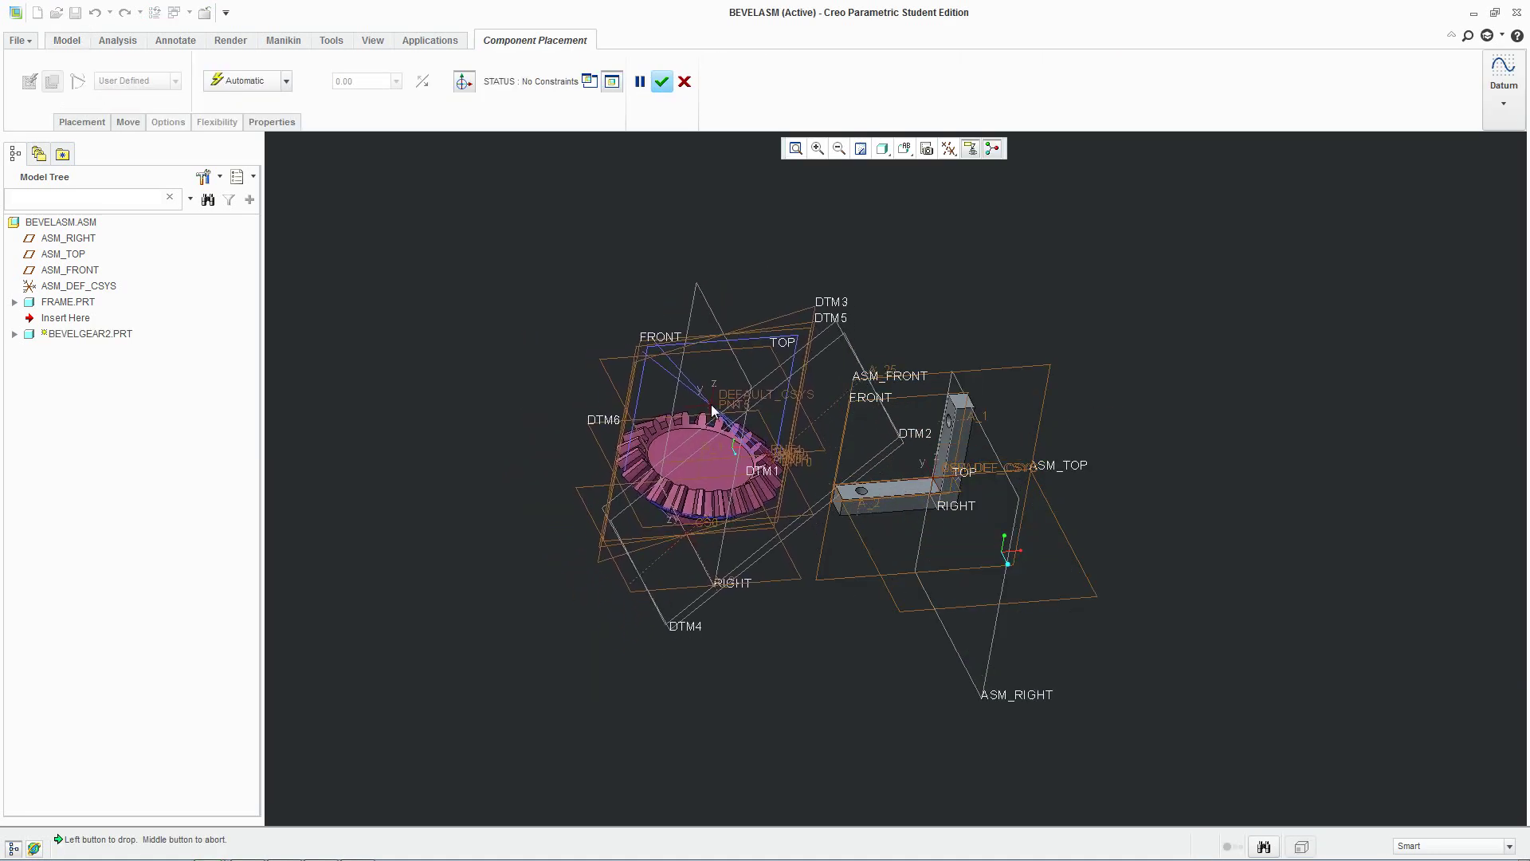
{"action": "left_click", "coordinate": [677, 356]}
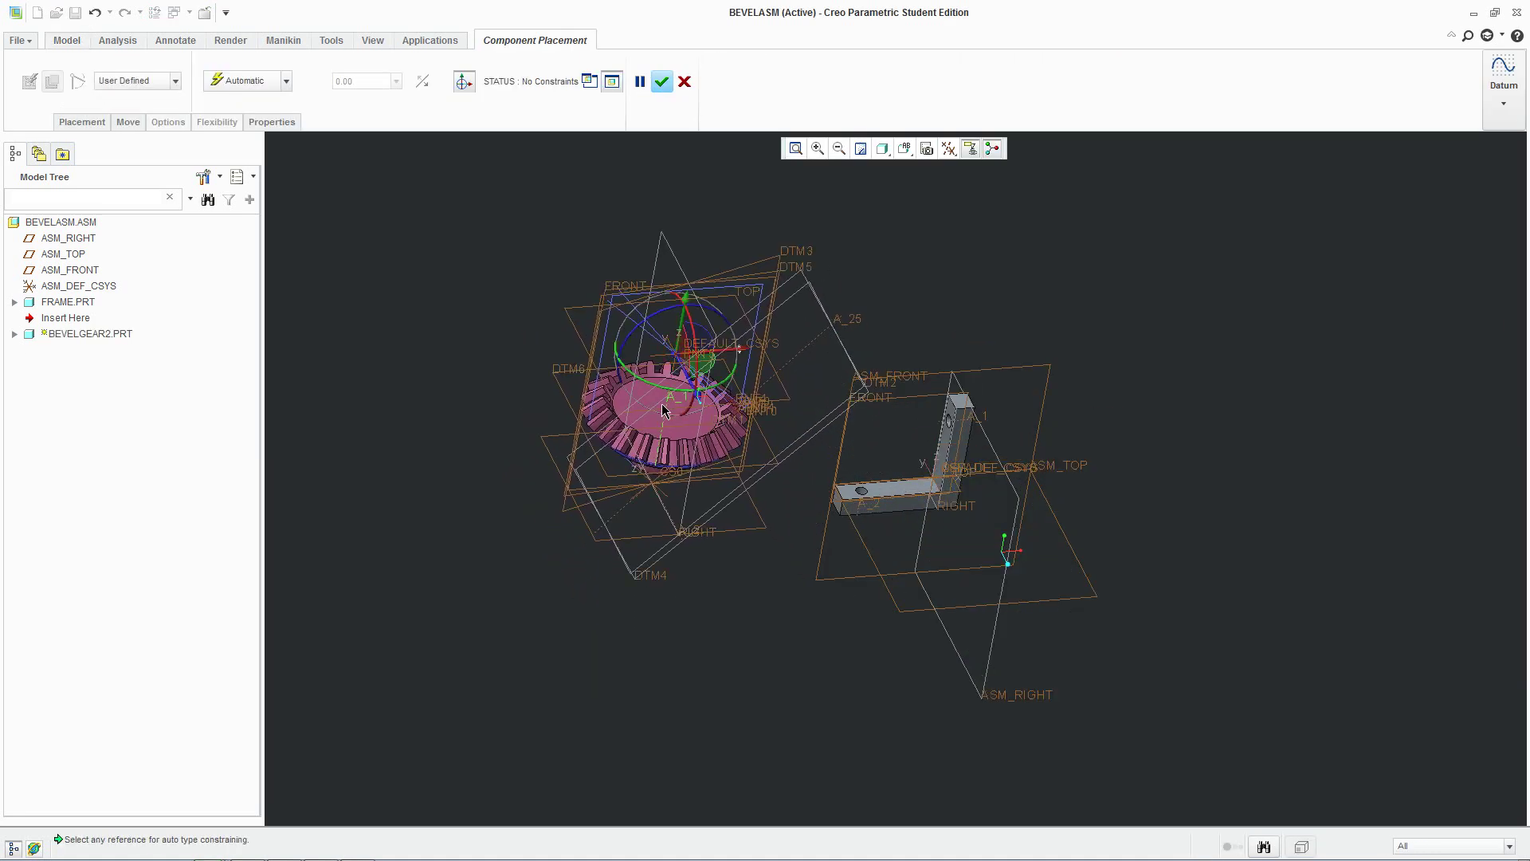
{"action": "key", "text": "ctrl+z"}
{"action": "left_click", "coordinate": [684, 83]}
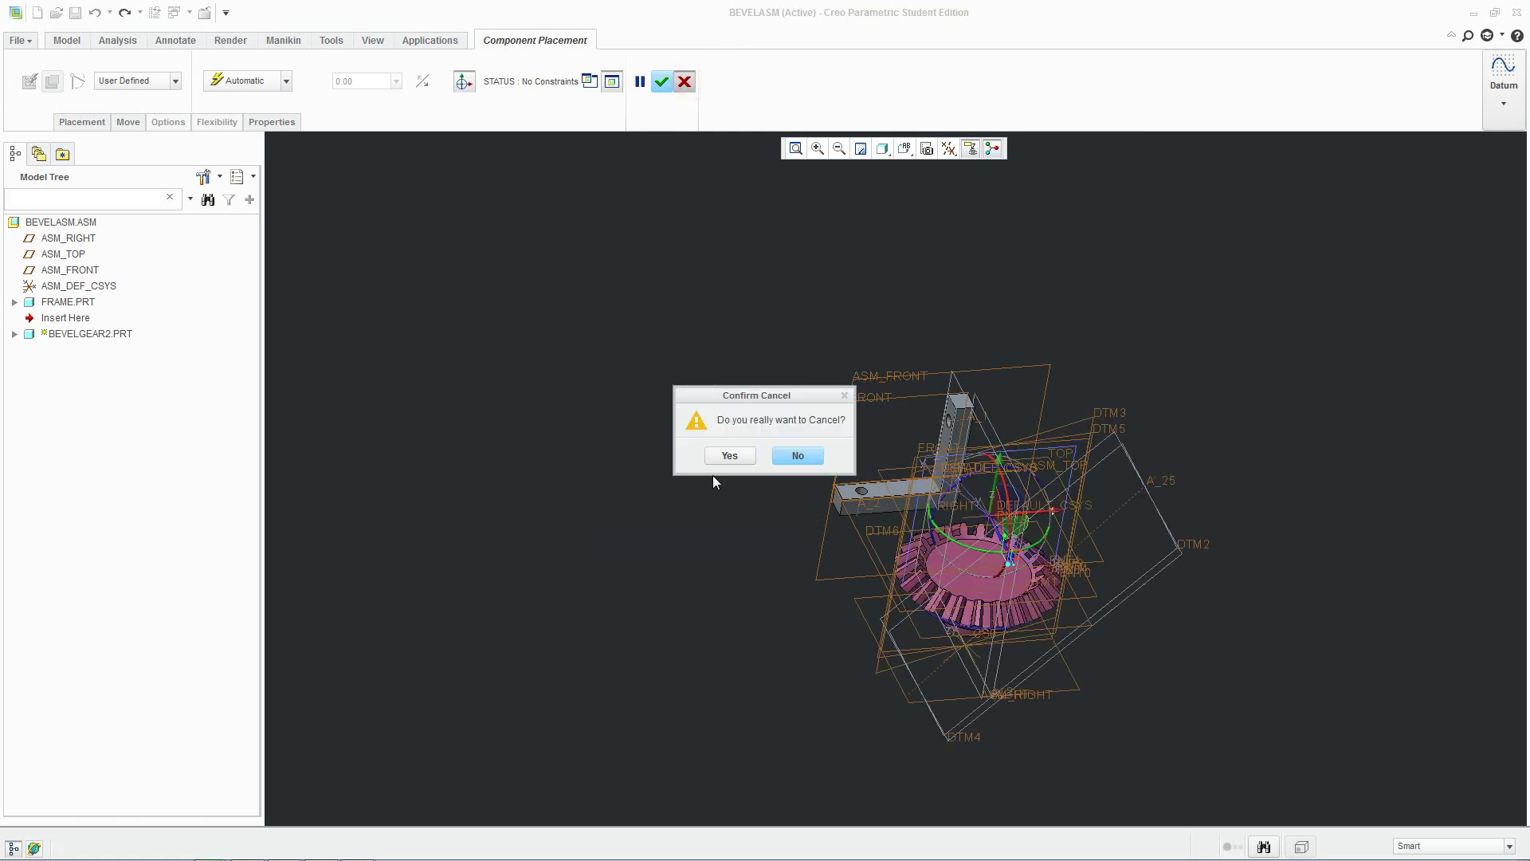
{"action": "left_click", "coordinate": [730, 454]}
Switch to the BEVELGEAR4 part and save a copy of it as bevelgear42 in the Gear Bevel folder.
{"action": "left_click", "coordinate": [189, 12]}
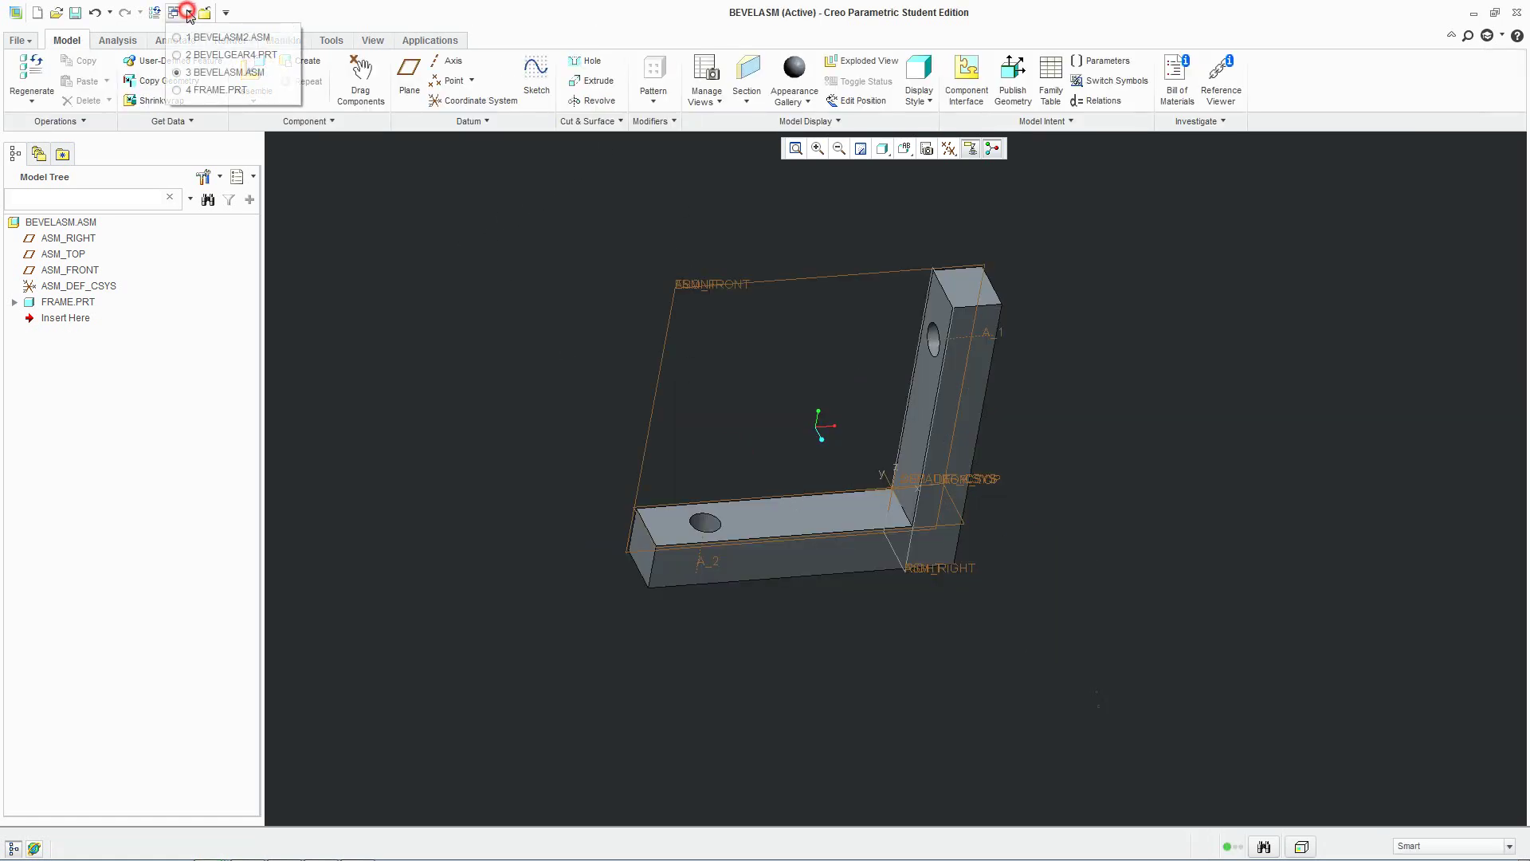
{"action": "left_click", "coordinate": [223, 55]}
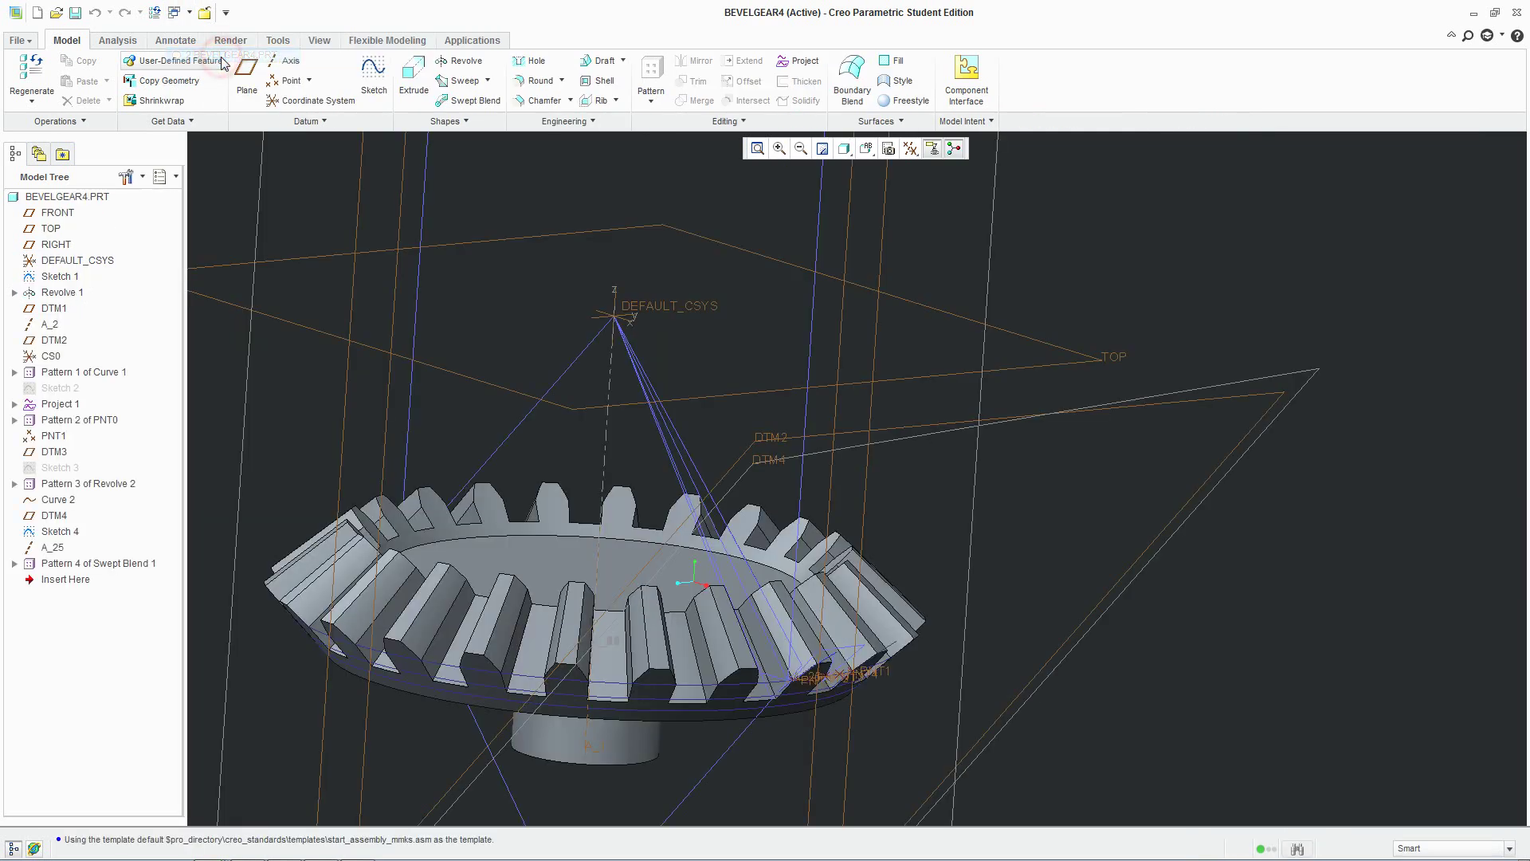
{"action": "left_click", "coordinate": [19, 40]}
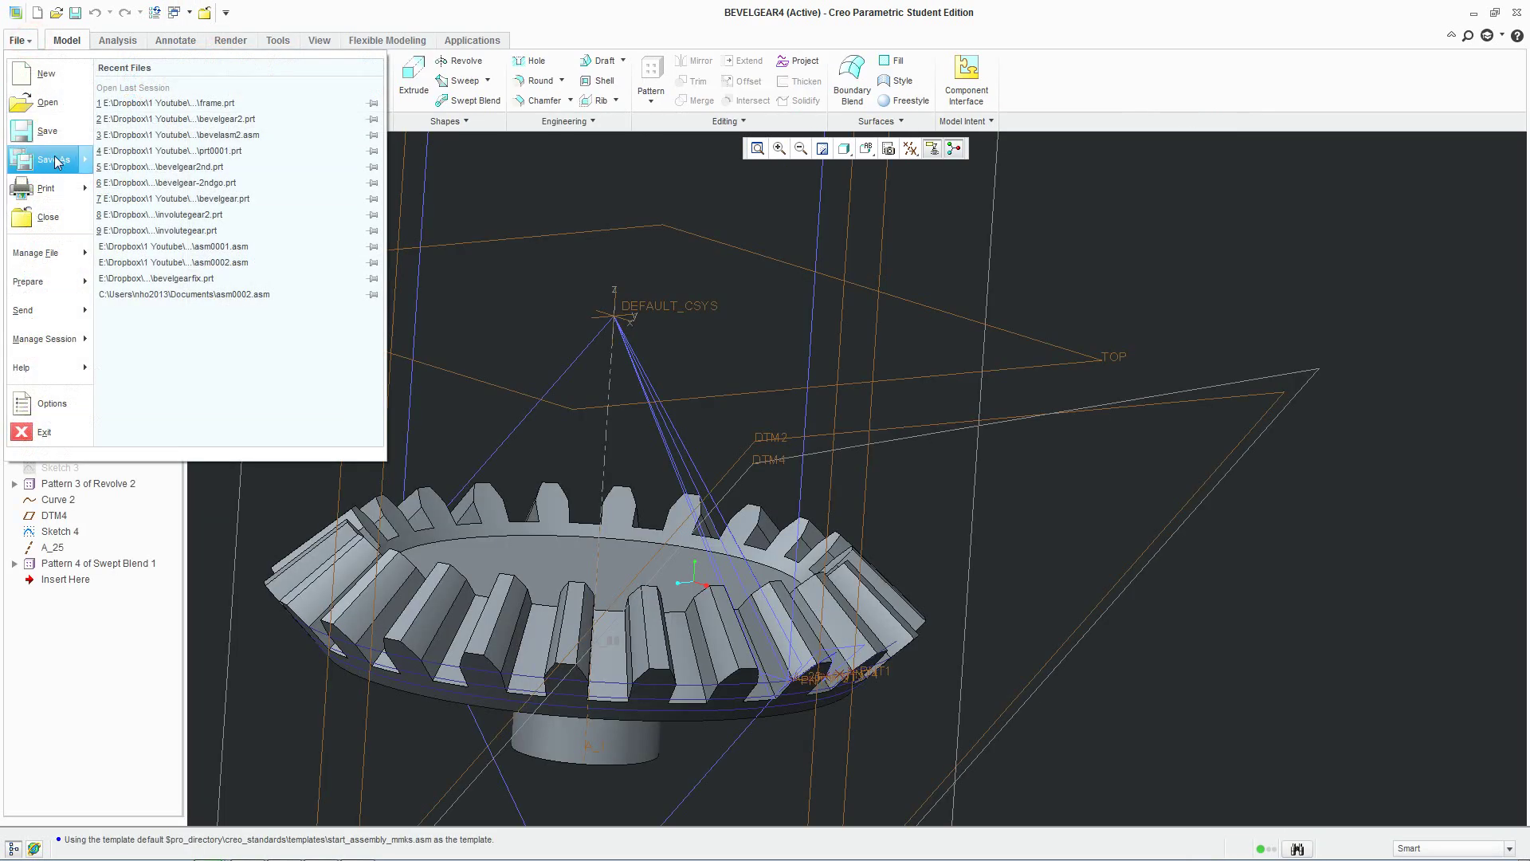
{"action": "left_click", "coordinate": [49, 159]}
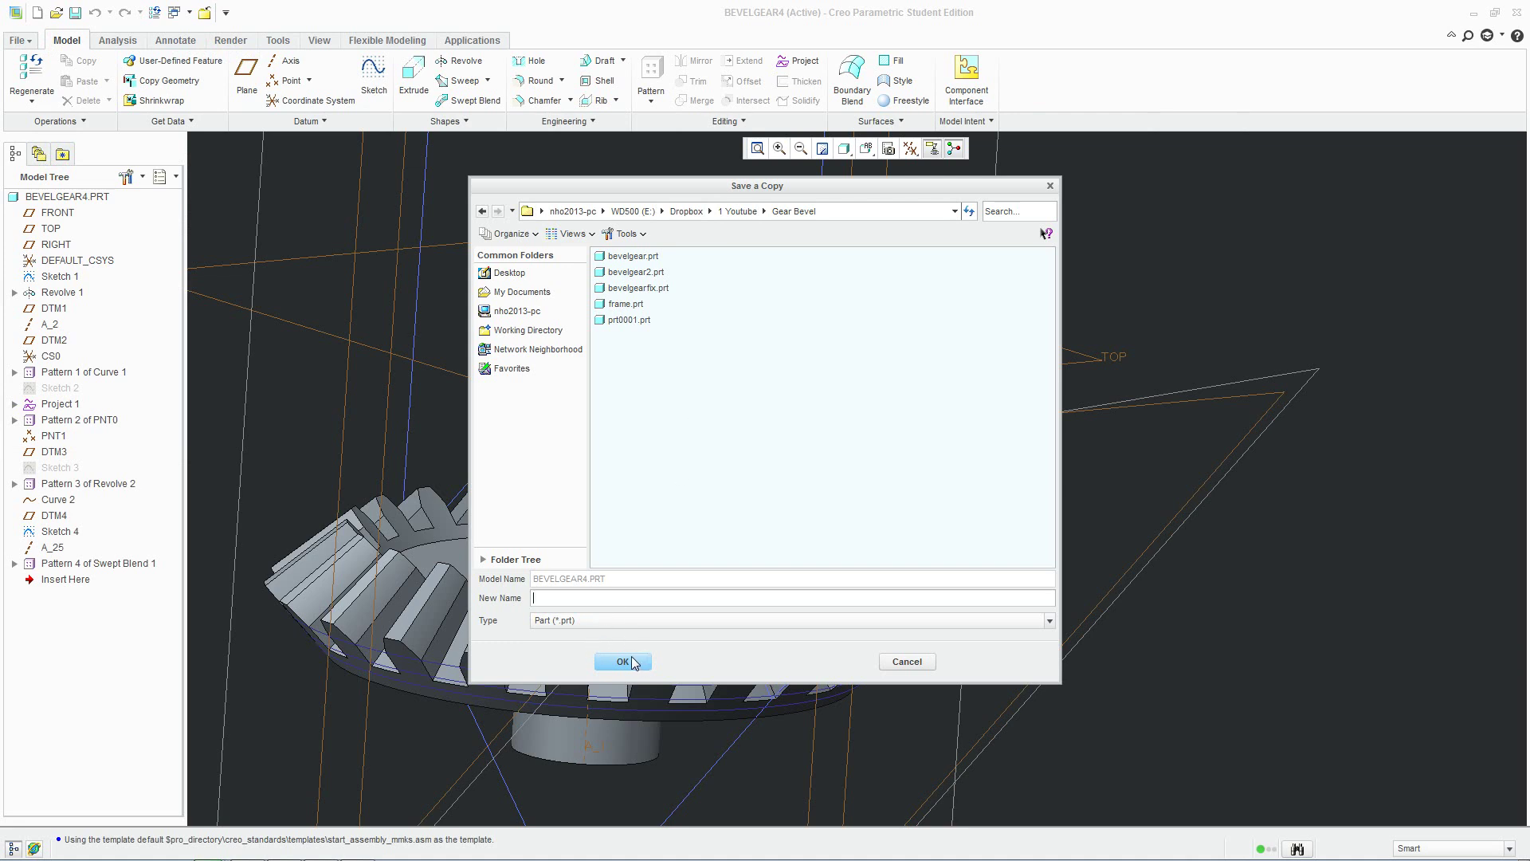
{"action": "type", "text": "bevelgear4"}
{"action": "left_click", "coordinate": [635, 660]}
{"action": "left_click", "coordinate": [631, 655]}
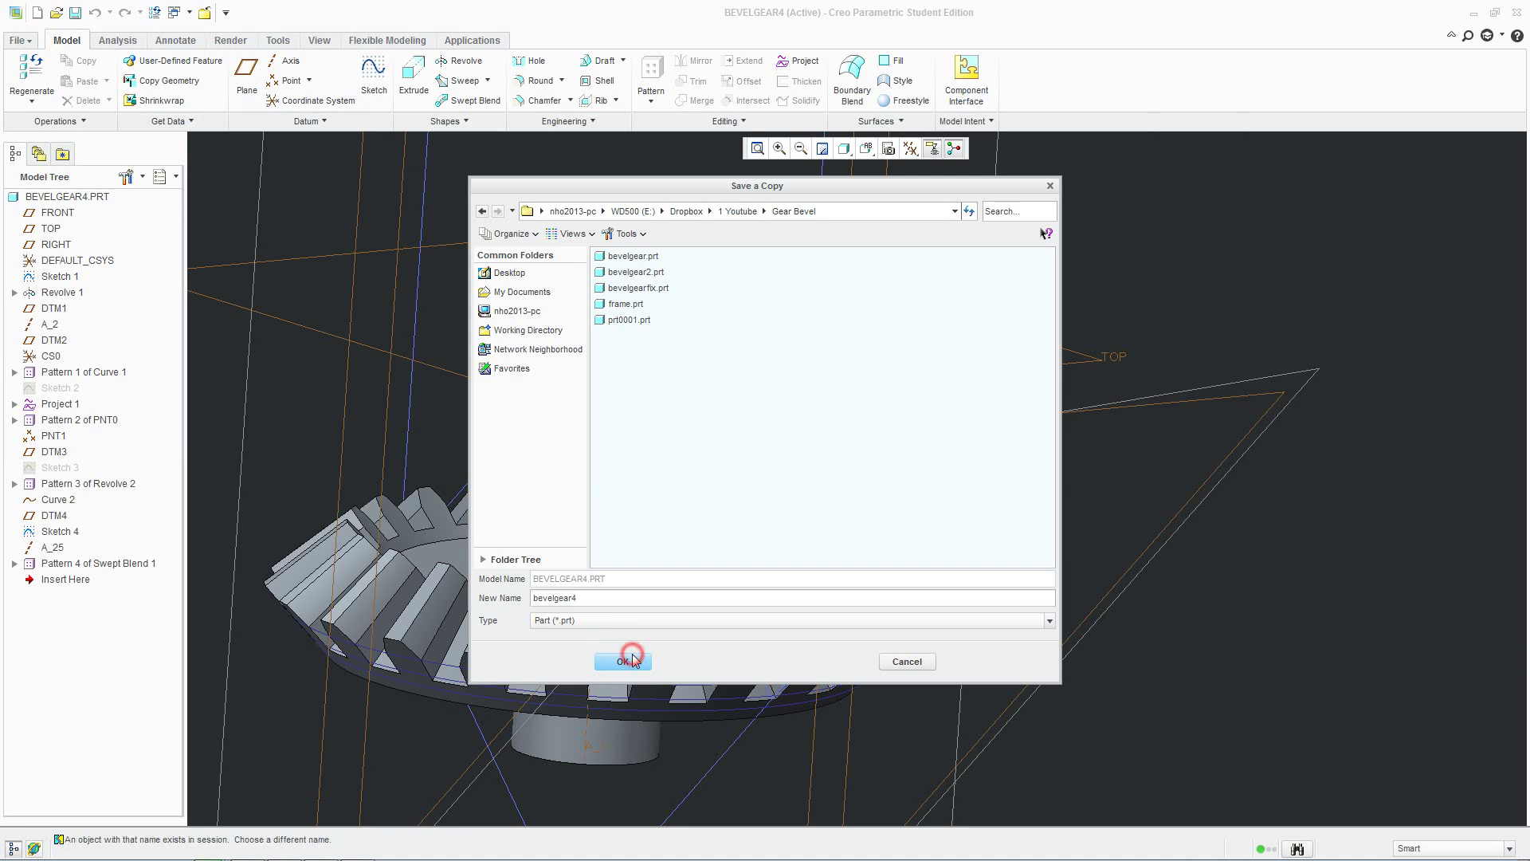
{"action": "left_click", "coordinate": [631, 663]}
Return to the BEVELASM assembly and bring in bevelgear42.prt, dropping it above the frame.
{"action": "left_click", "coordinate": [191, 12]}
{"action": "left_click", "coordinate": [222, 72]}
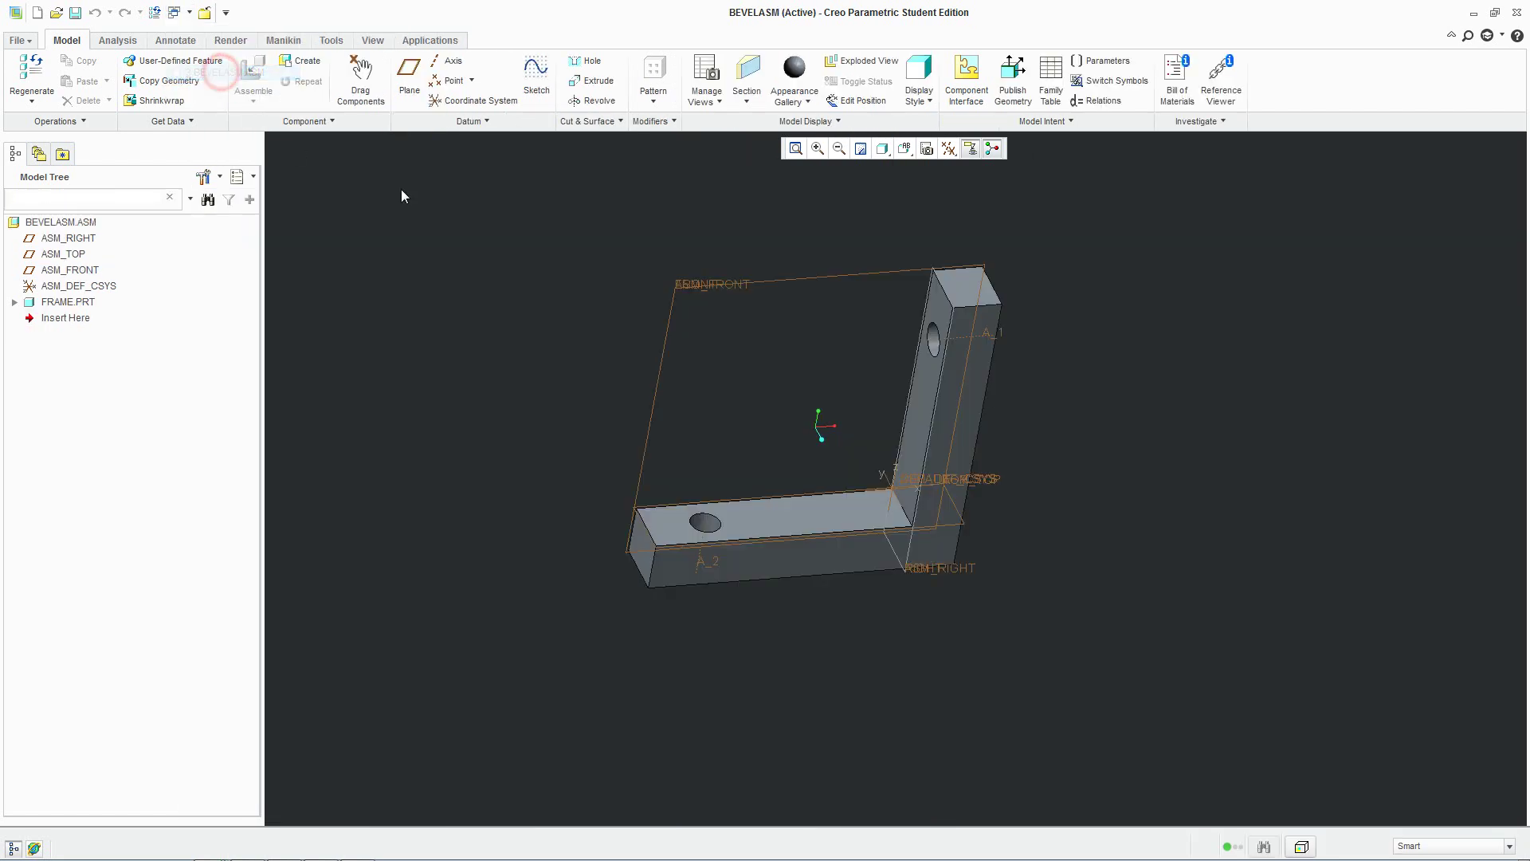
{"action": "left_click", "coordinate": [253, 73]}
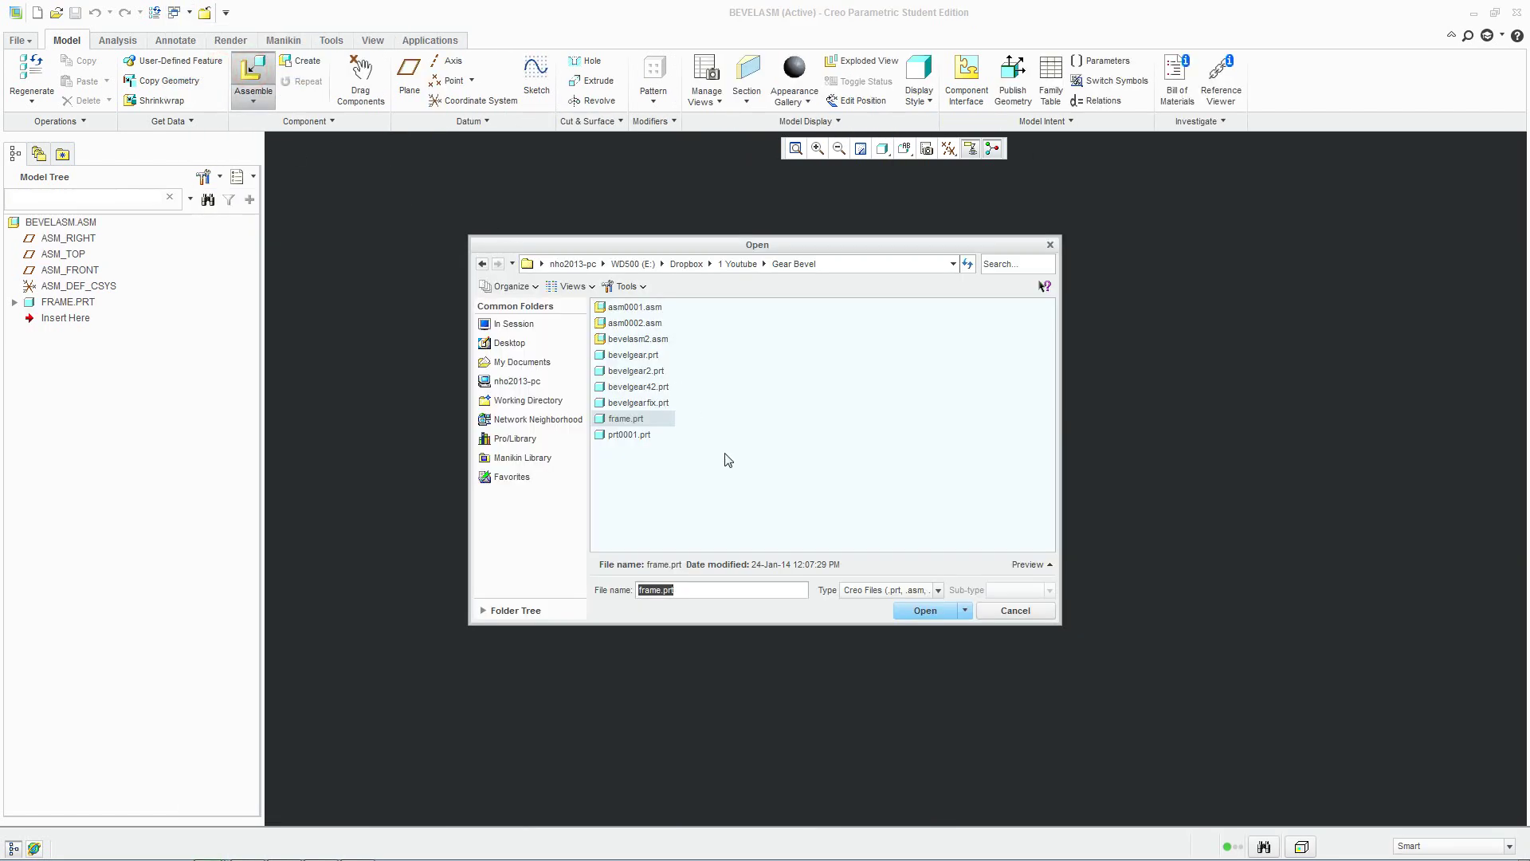
{"action": "double_click", "coordinate": [649, 386]}
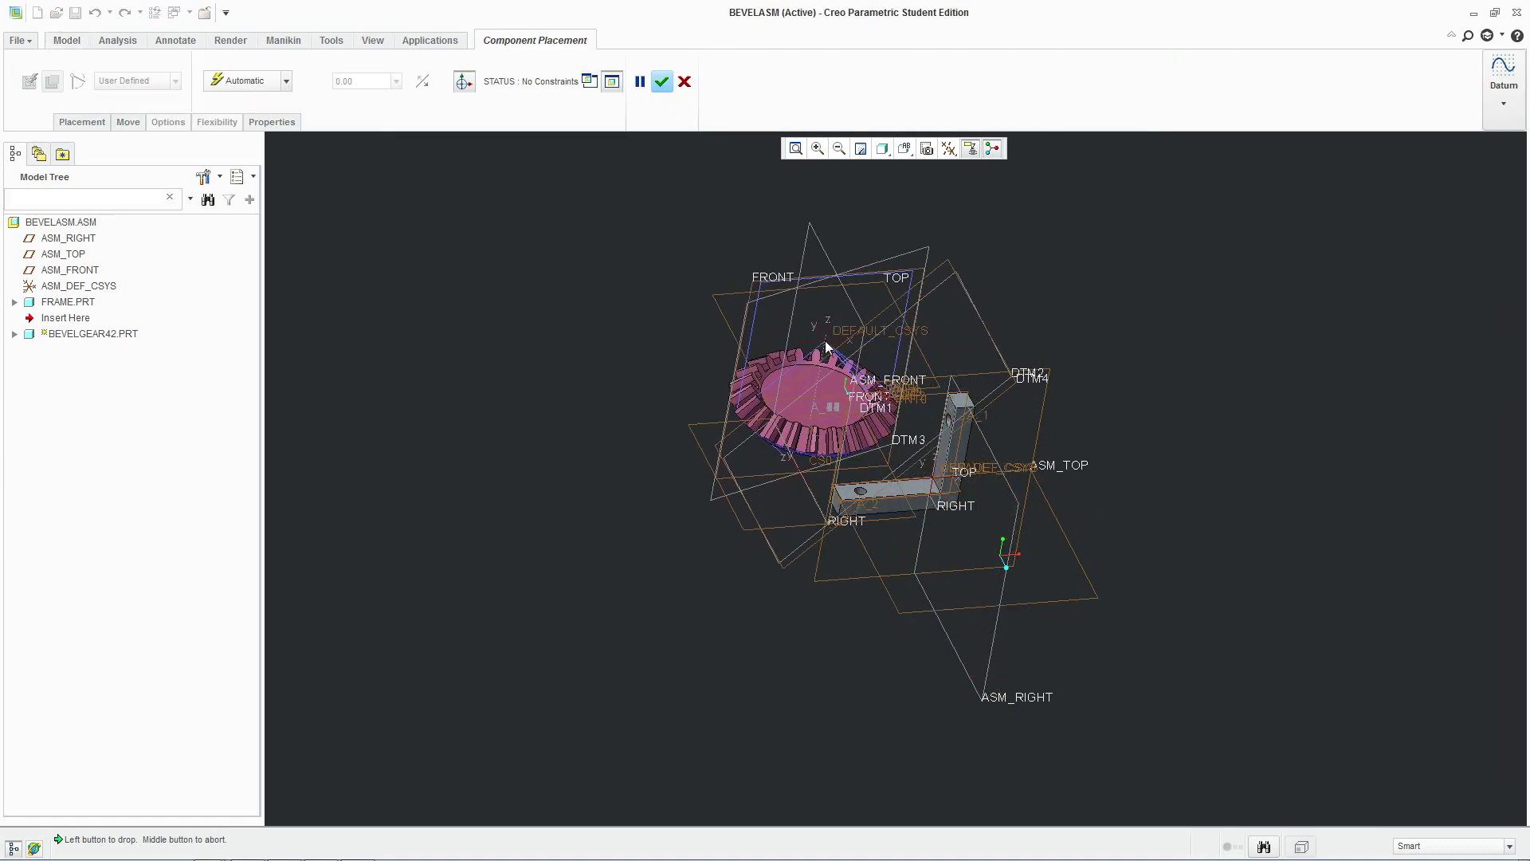
{"action": "left_click", "coordinate": [824, 338]}
Give the gear a Pin connection and align its central axis with the hole in the frame's horizontal leg.
{"action": "scroll", "coordinate": [961, 401], "scroll_direction": "down", "scroll_amount": 2}
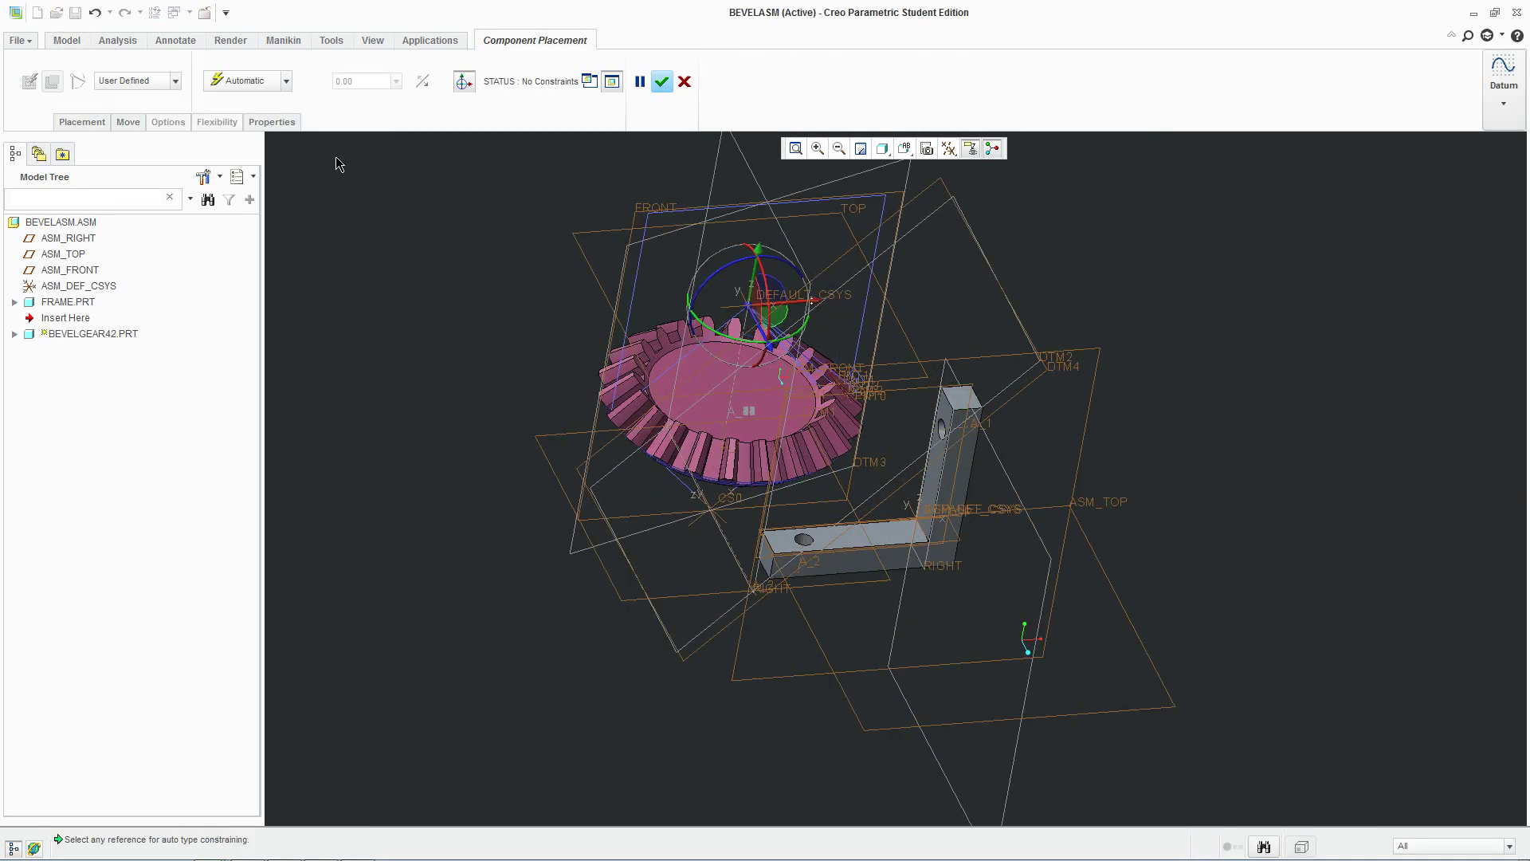
{"action": "left_click", "coordinate": [176, 83]}
{"action": "left_click", "coordinate": [134, 125]}
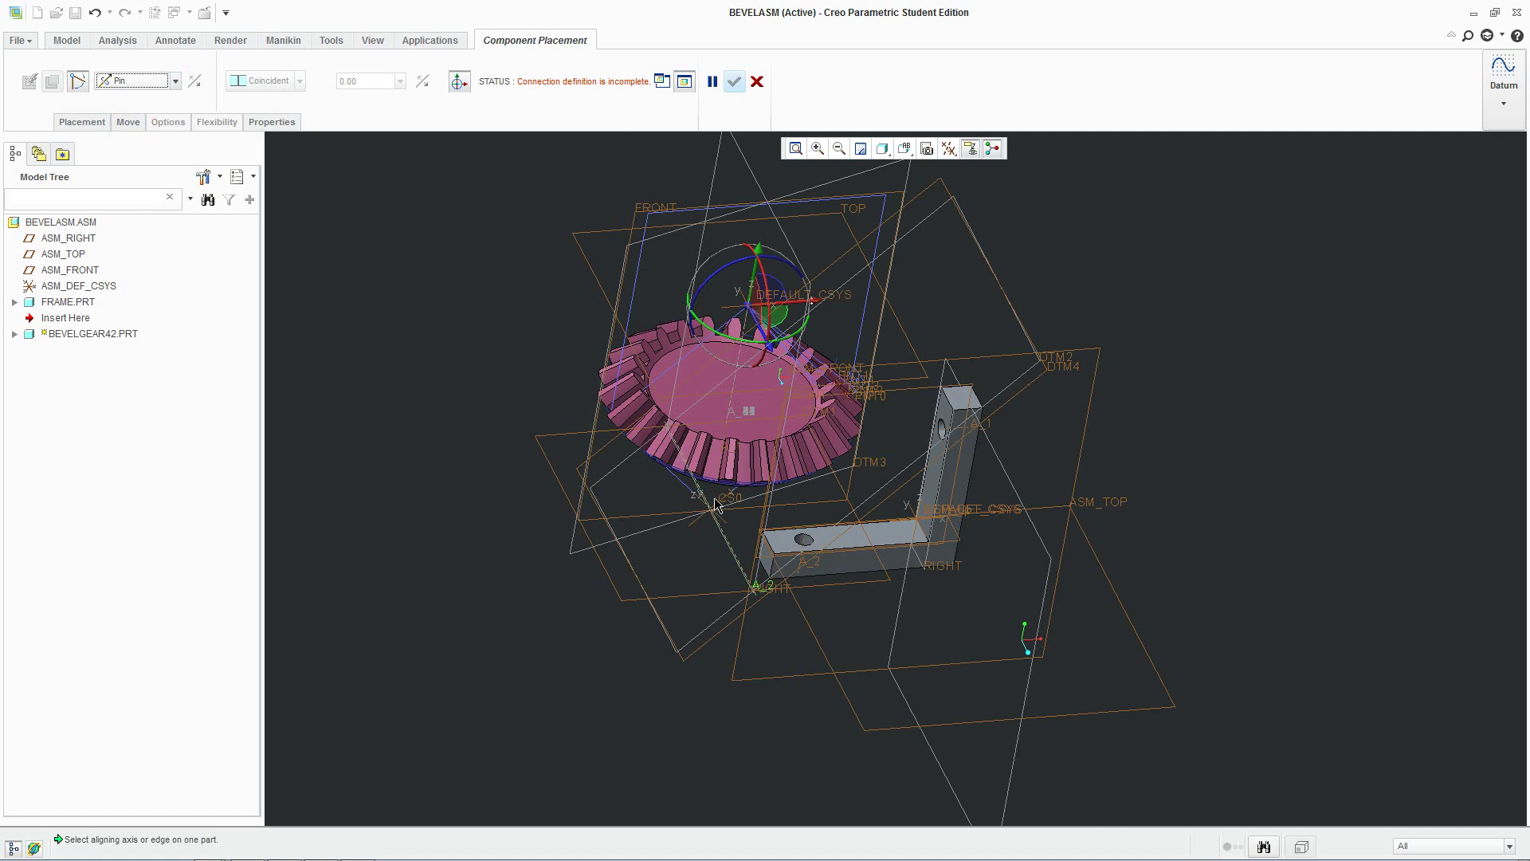
{"action": "scroll", "coordinate": [566, 408], "scroll_direction": "down", "scroll_amount": 2}
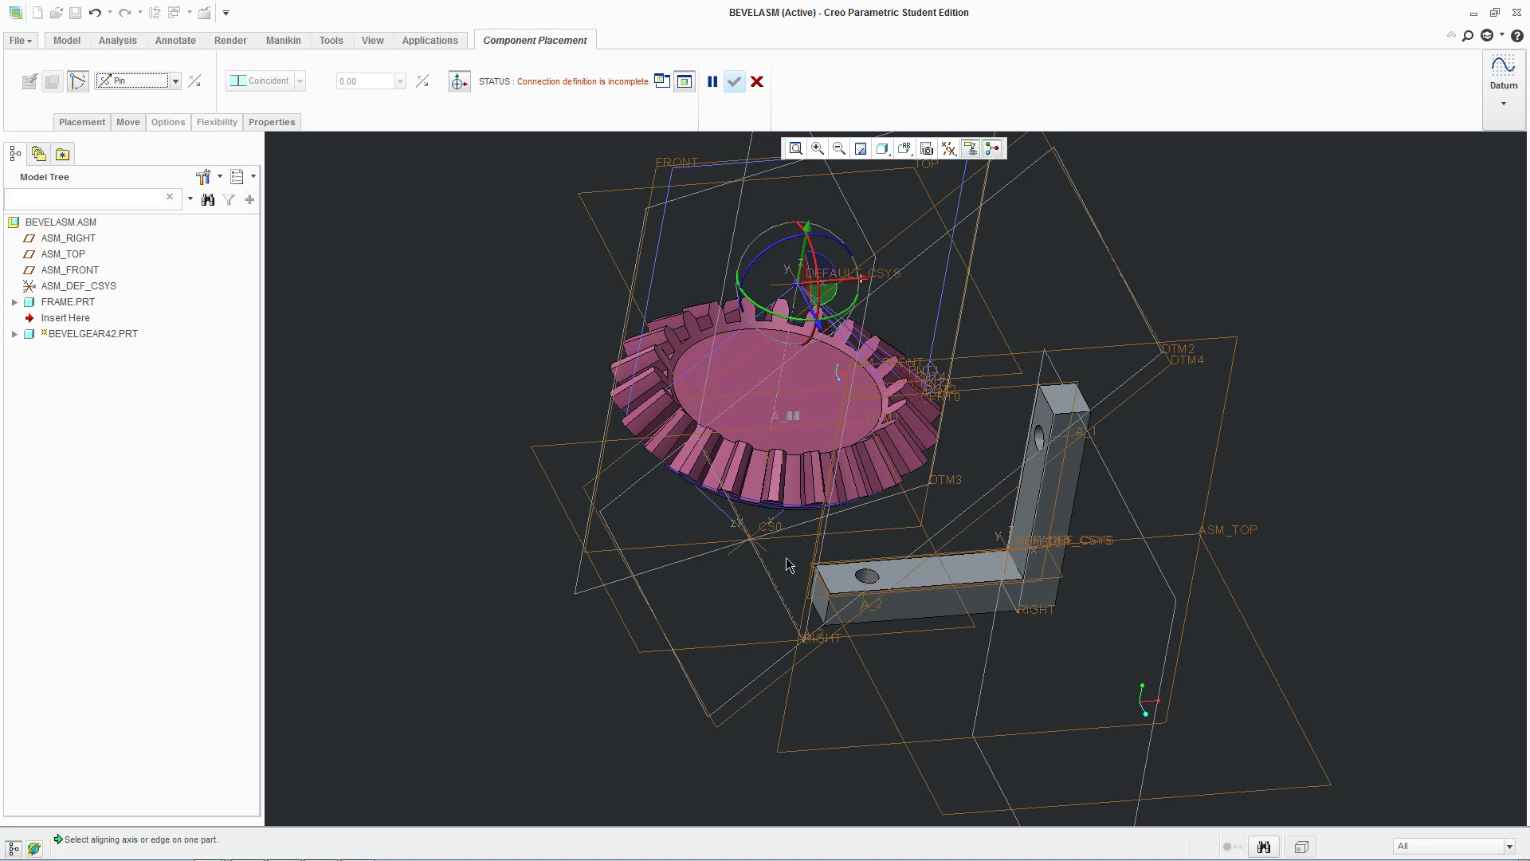
{"action": "left_click", "coordinate": [83, 122]}
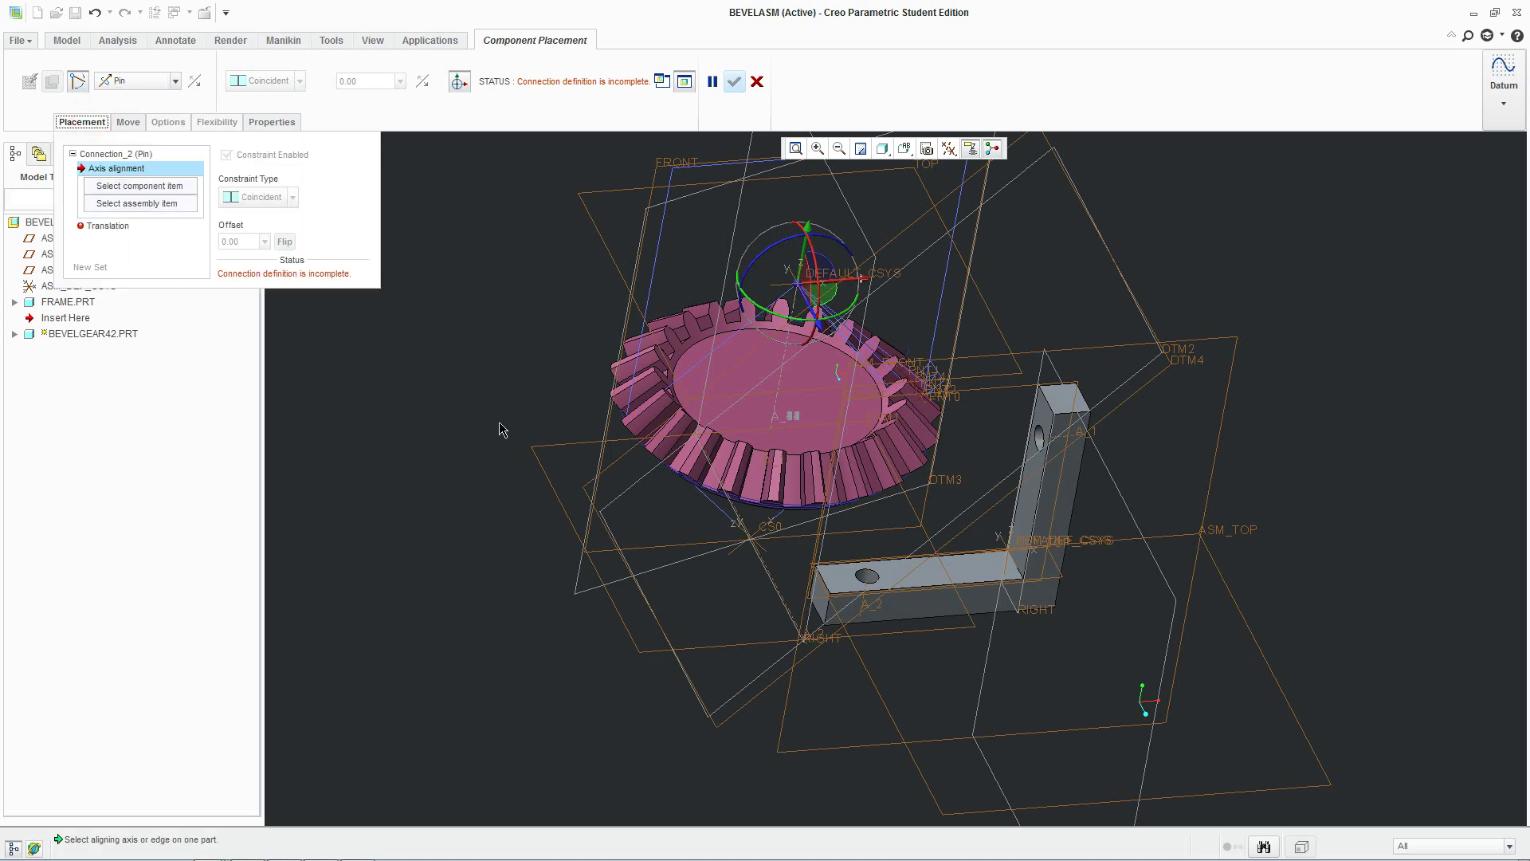
{"action": "middle_click_drag", "start_coordinate": [499, 423], "coordinate": [518, 389]}
{"action": "scroll", "coordinate": [750, 557], "scroll_direction": "down", "scroll_amount": 3}
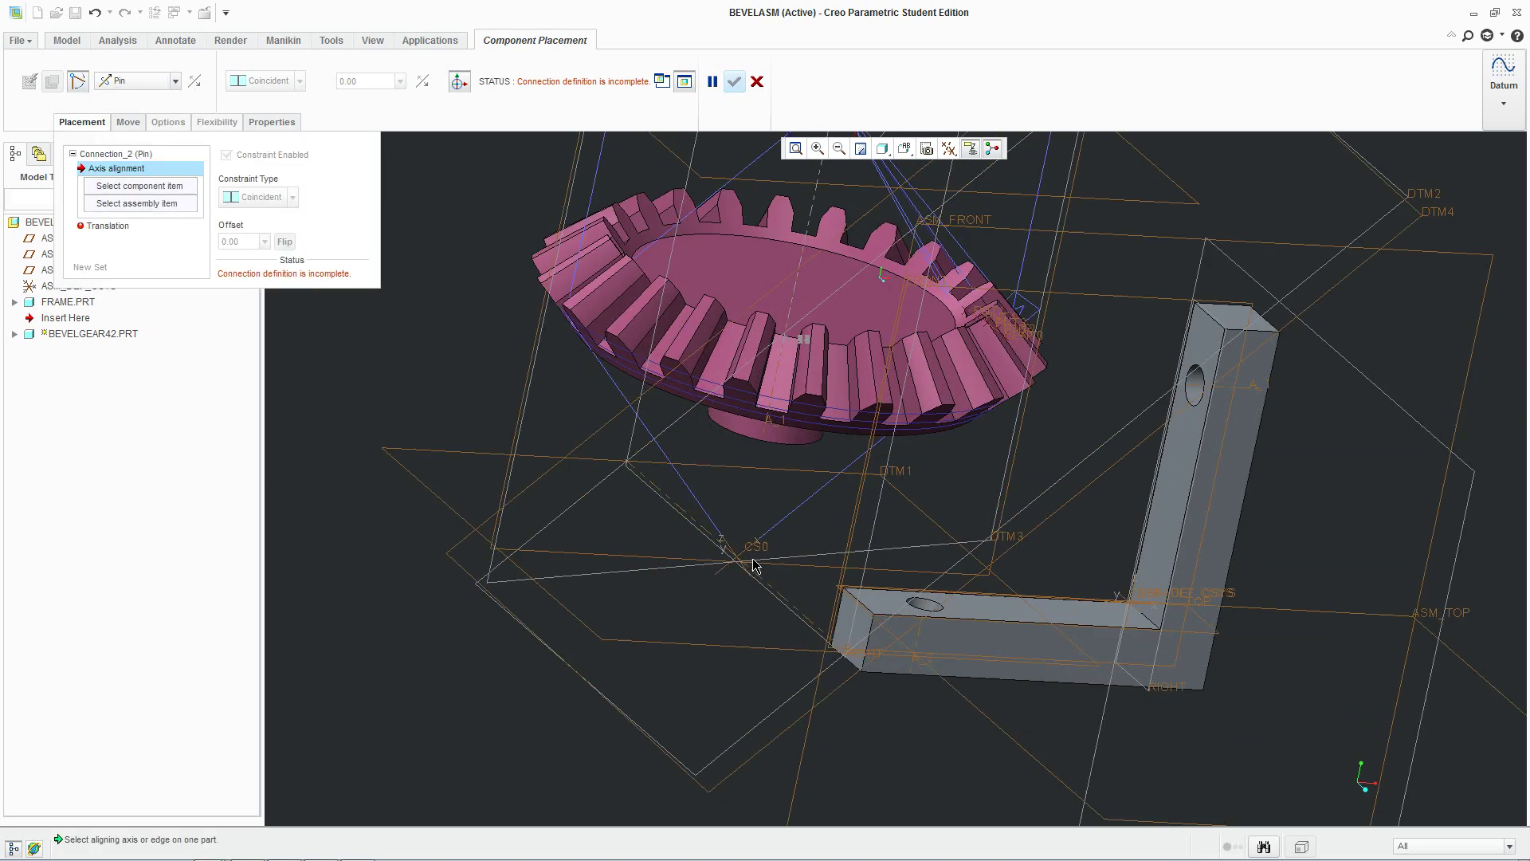
{"action": "left_click", "coordinate": [798, 305]}
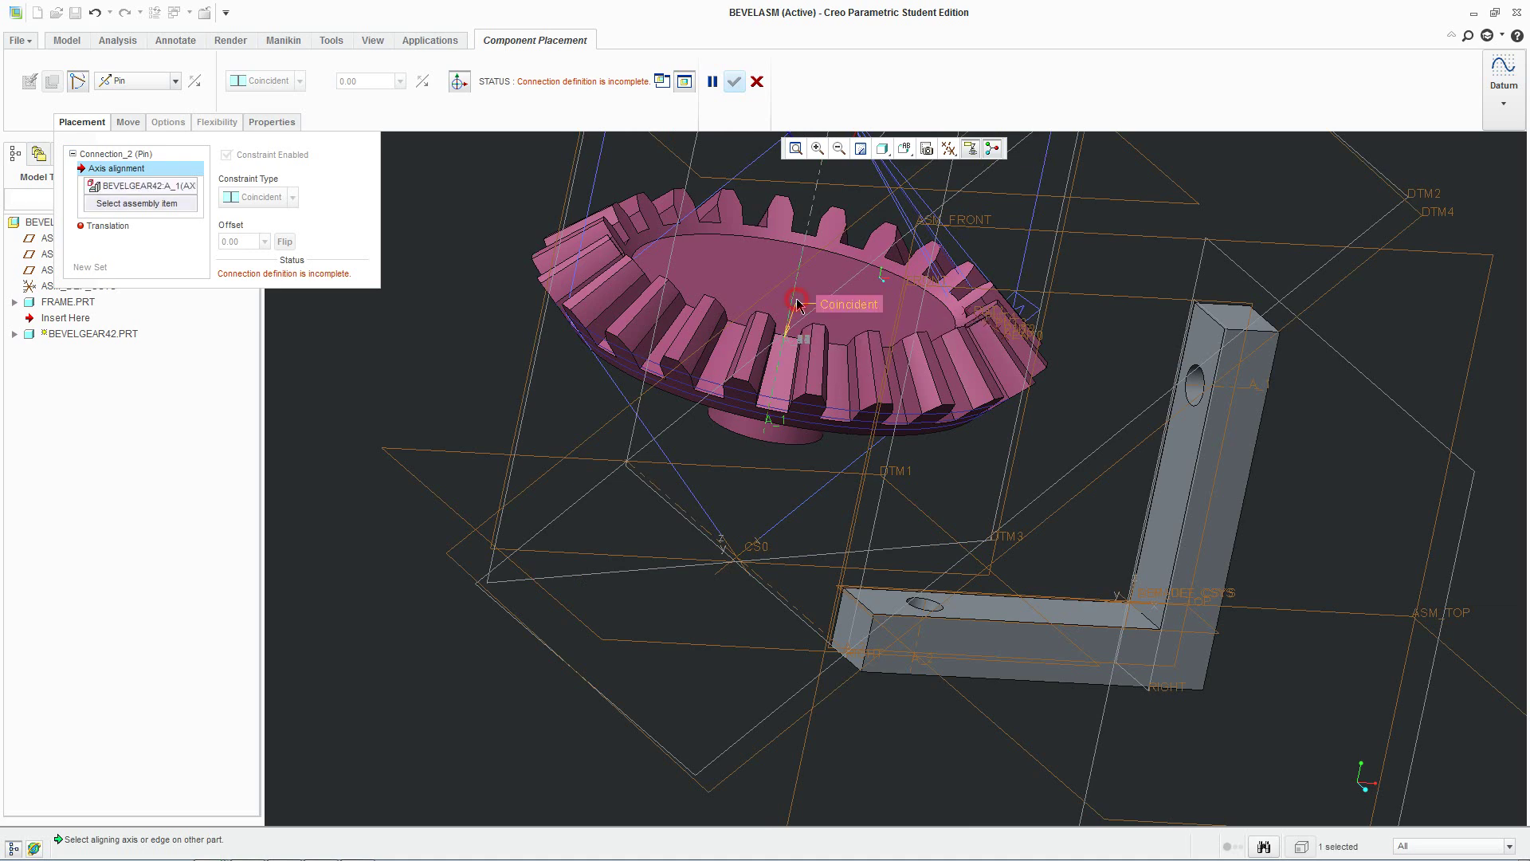
{"action": "scroll", "coordinate": [937, 623], "scroll_direction": "down", "scroll_amount": 2}
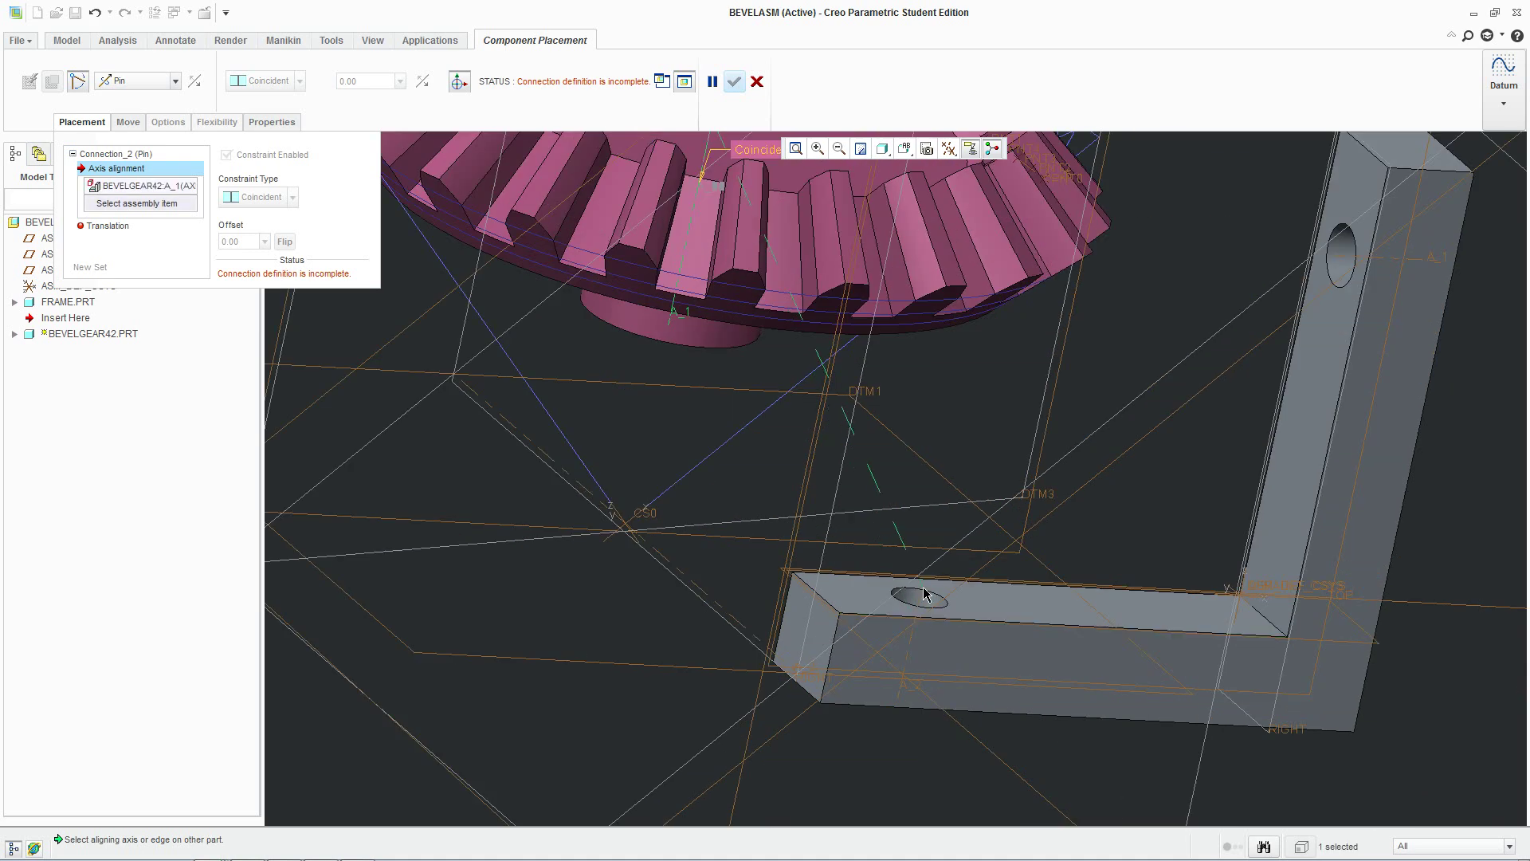
{"action": "left_click", "coordinate": [921, 596]}
Make the gear's flat back face around the hub coincident with the horizontal leg's inner face and accept the placement.
{"action": "scroll", "coordinate": [946, 562], "scroll_direction": "up", "scroll_amount": 3}
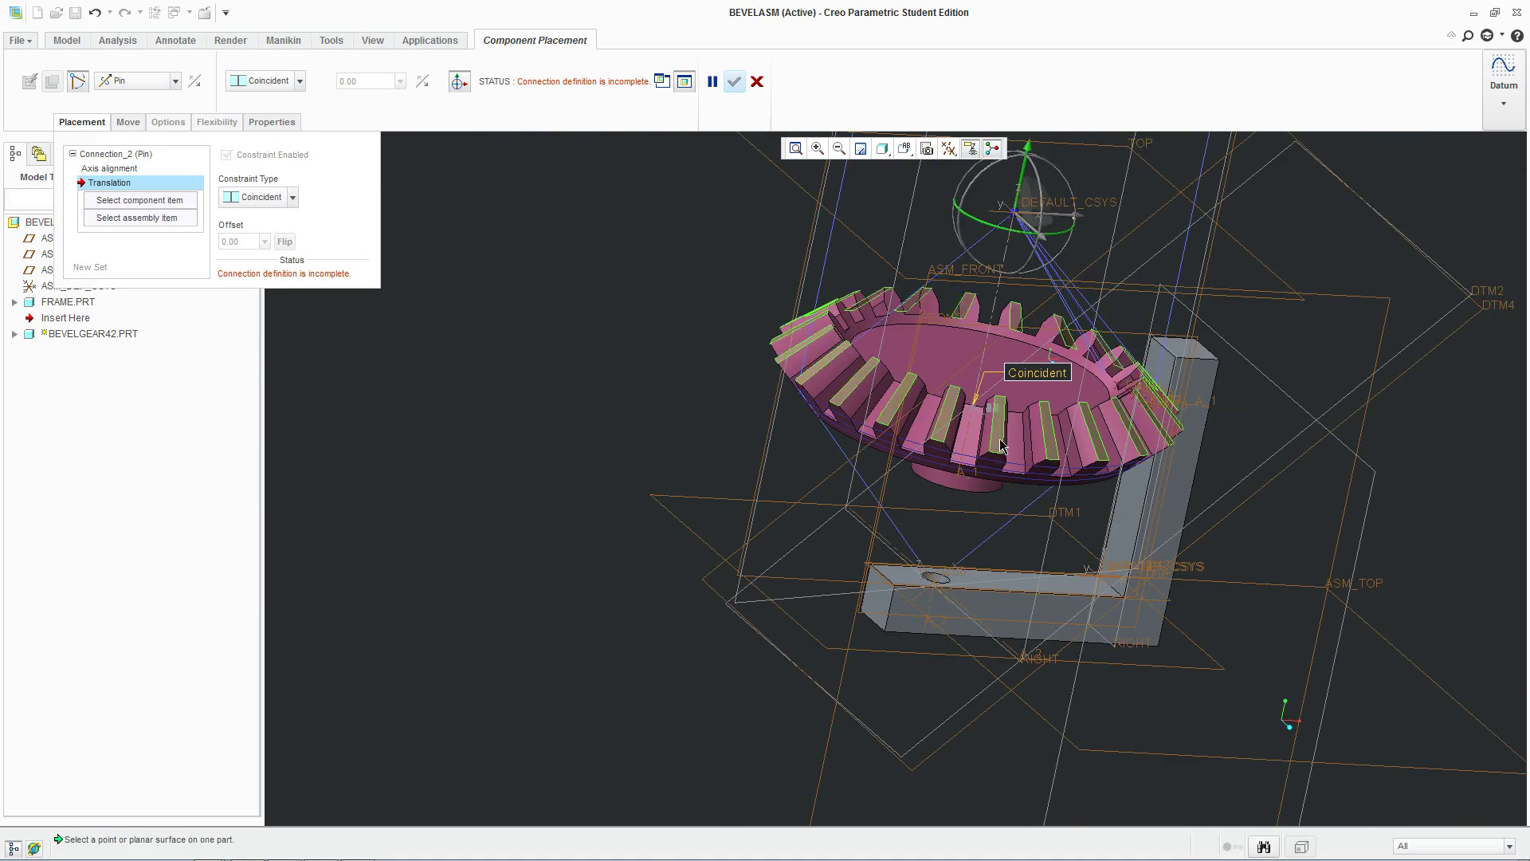
{"action": "middle_click_drag", "start_coordinate": [1293, 472], "coordinate": [1307, 502]}
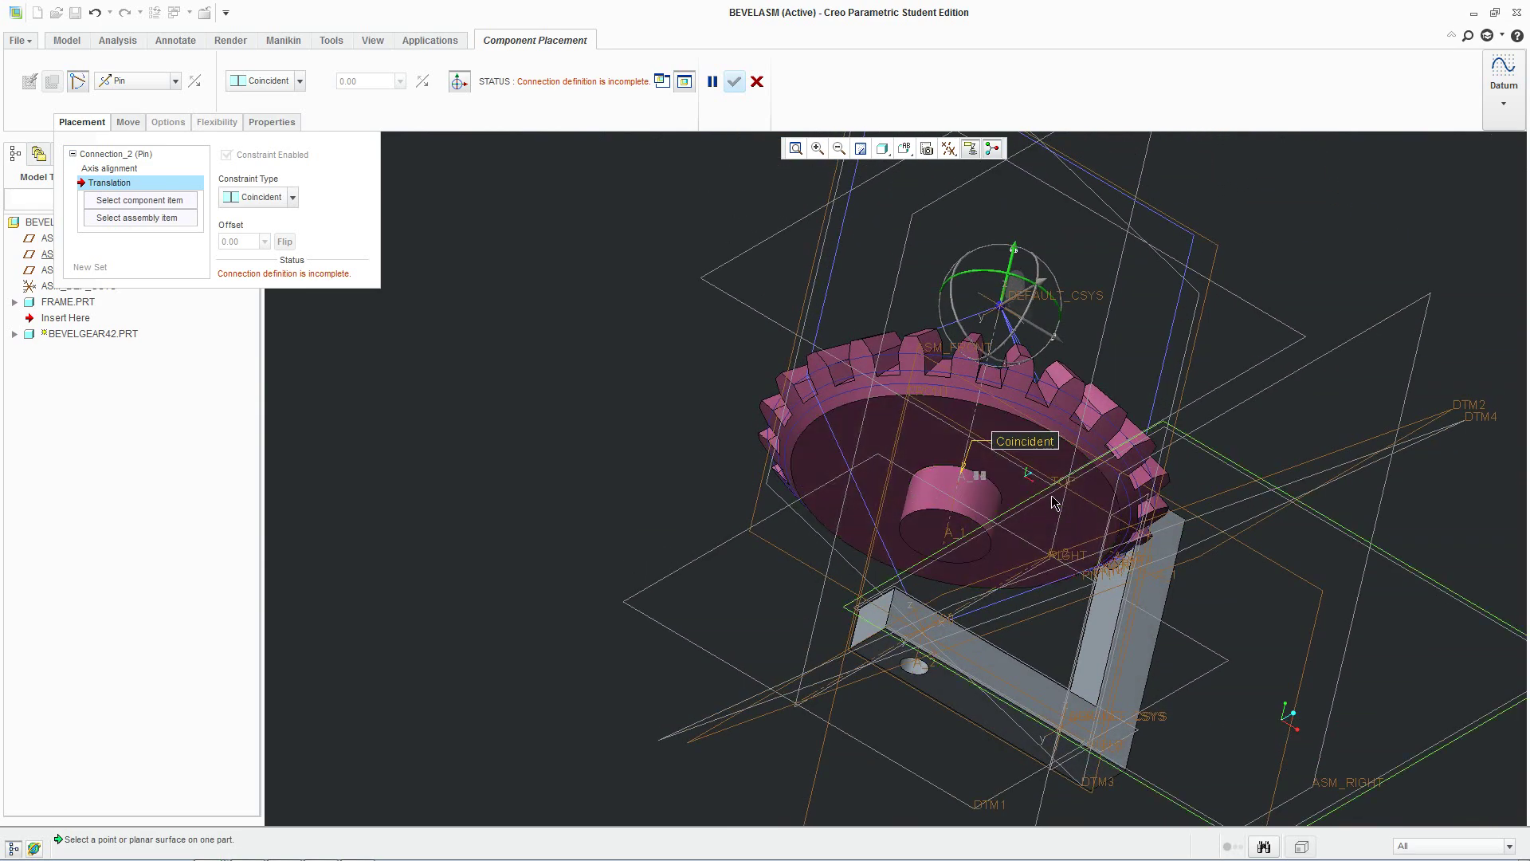
{"action": "left_click", "coordinate": [1046, 470]}
{"action": "middle_click_drag", "start_coordinate": [1046, 470], "coordinate": [1002, 583]}
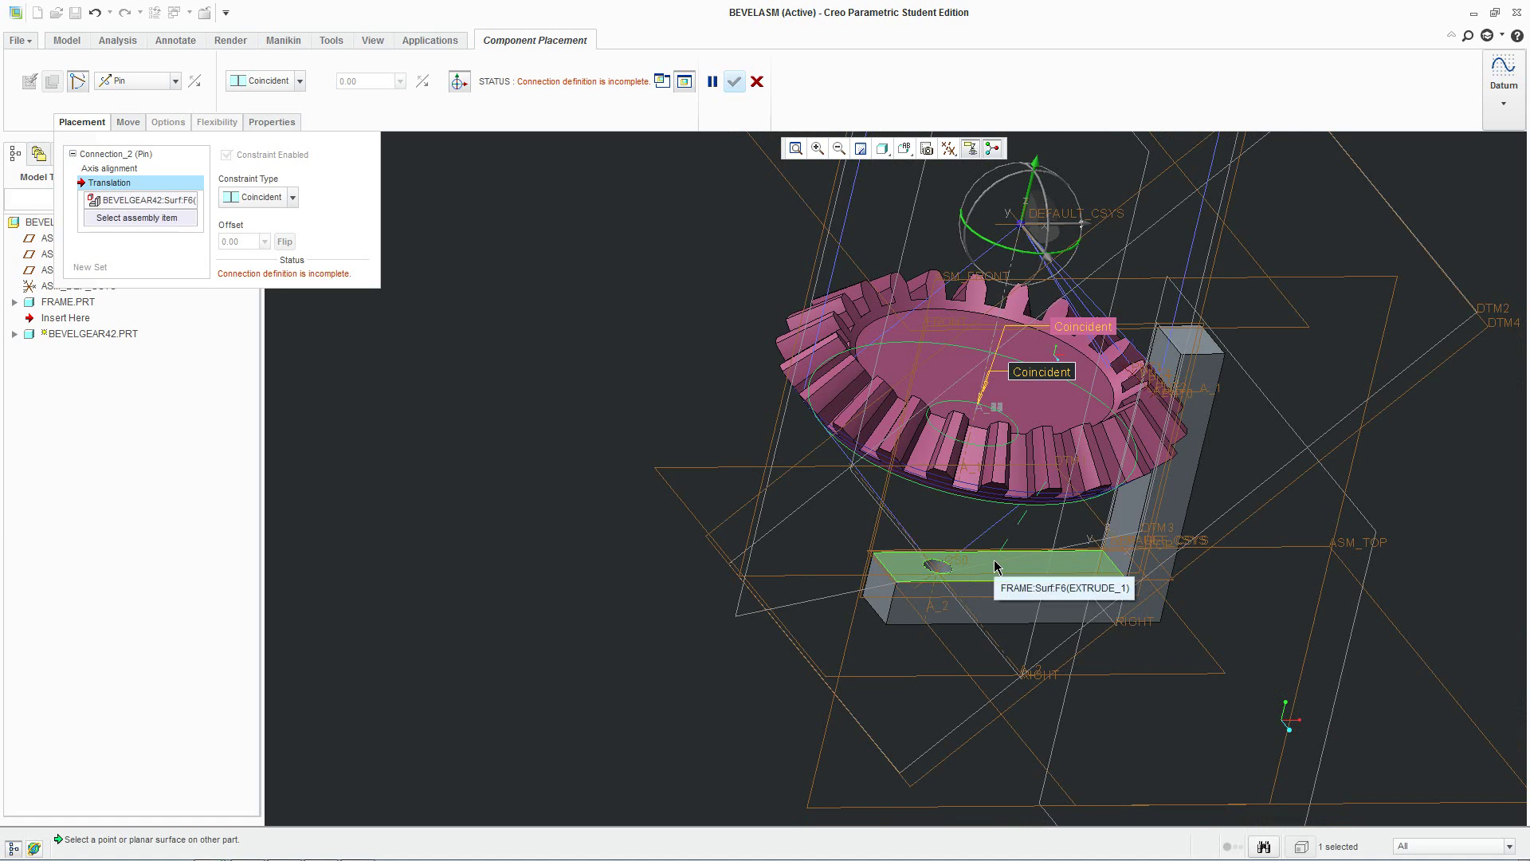
{"action": "left_click", "coordinate": [995, 567]}
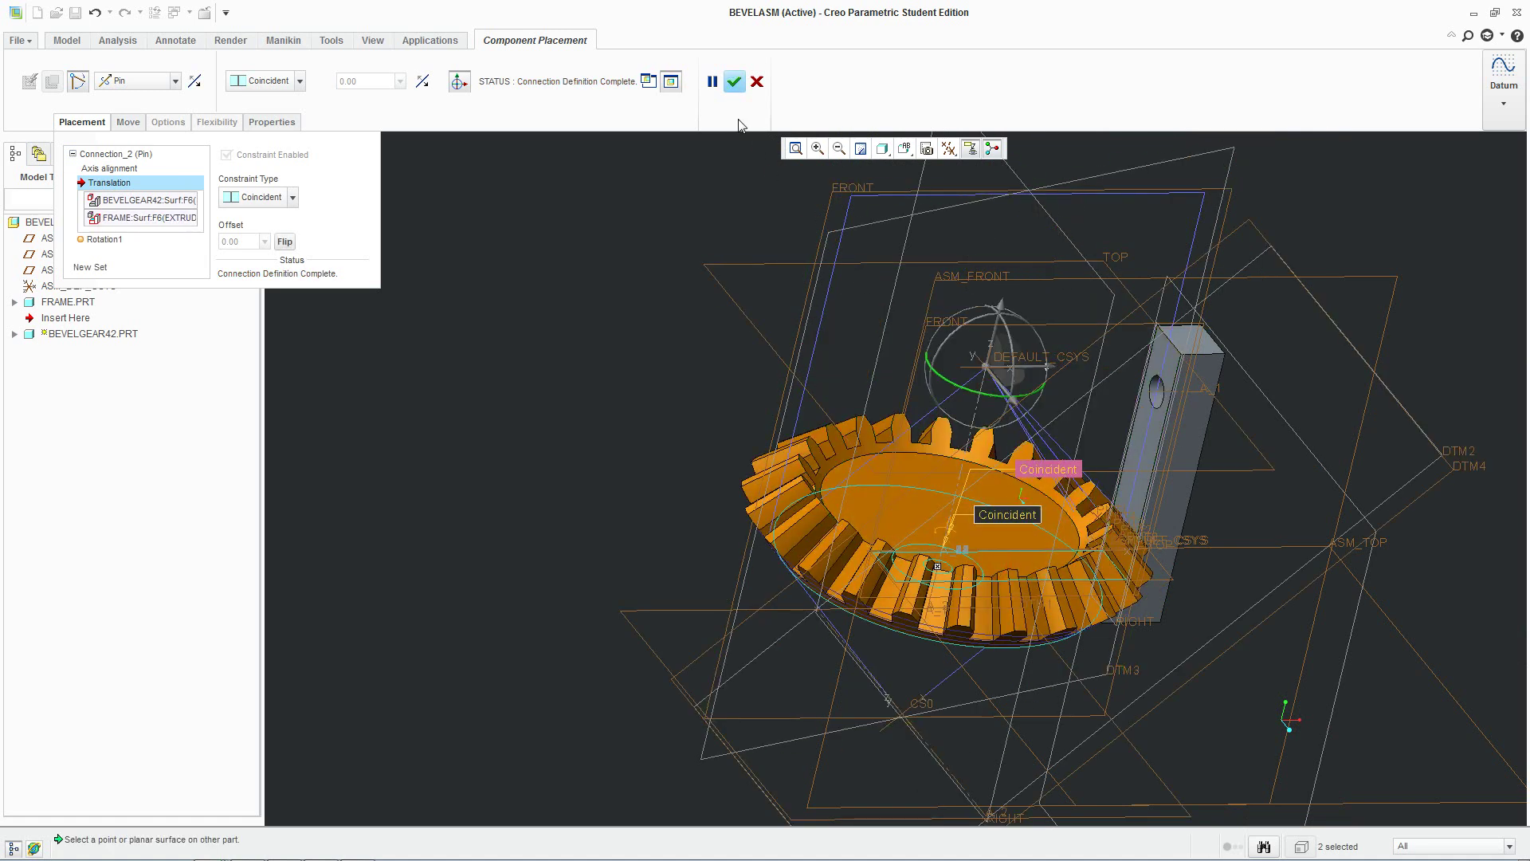
{"action": "left_click", "coordinate": [735, 82]}
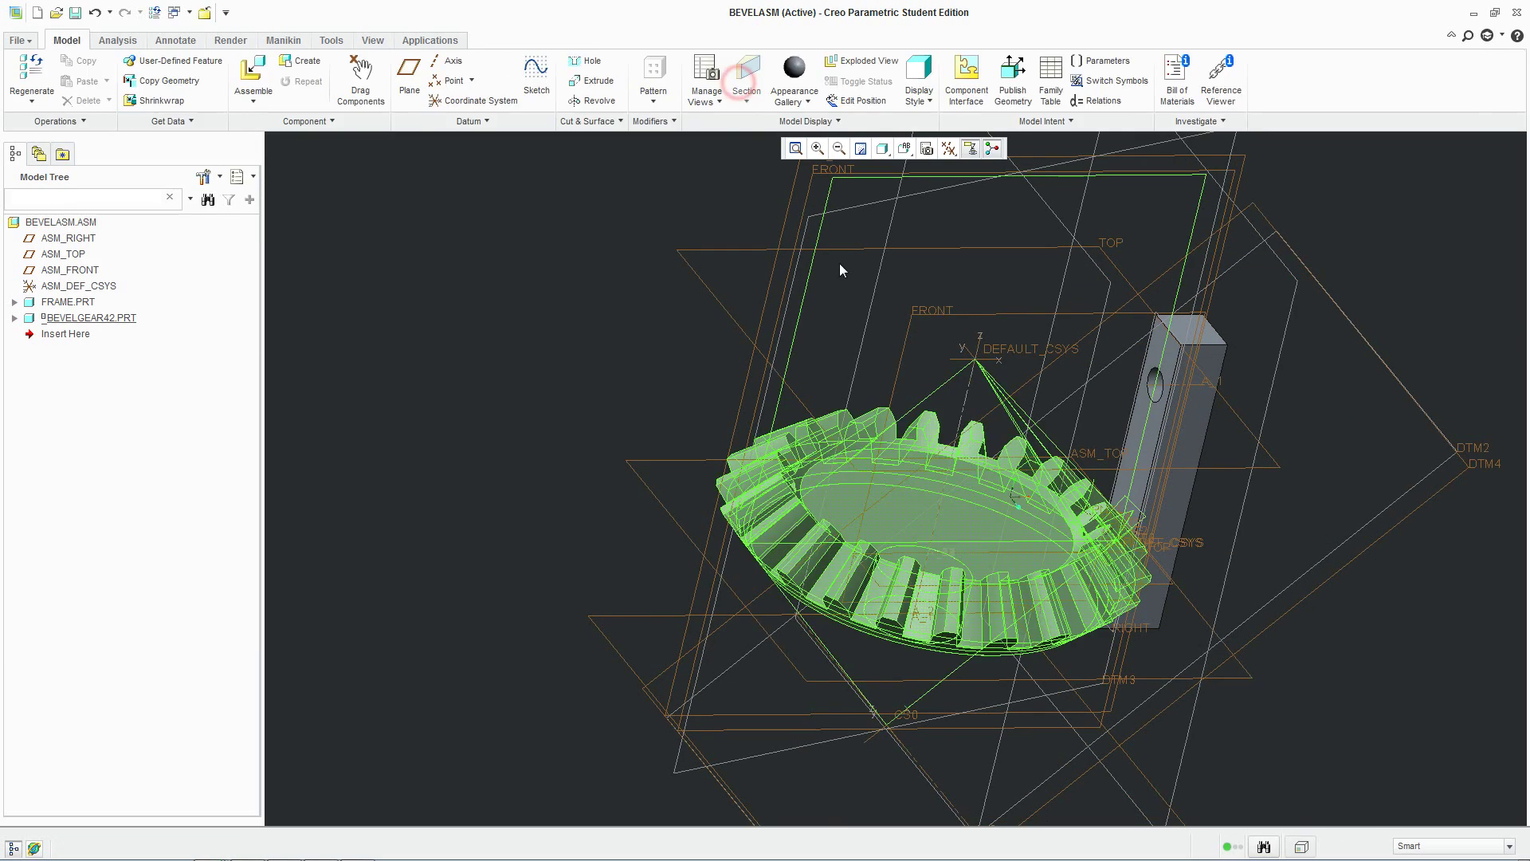
Bring a second instance of bevelgear42.prt into the assembly for placement.
{"action": "middle_click_drag", "start_coordinate": [839, 263], "coordinate": [474, 292]}
{"action": "left_click", "coordinate": [265, 85]}
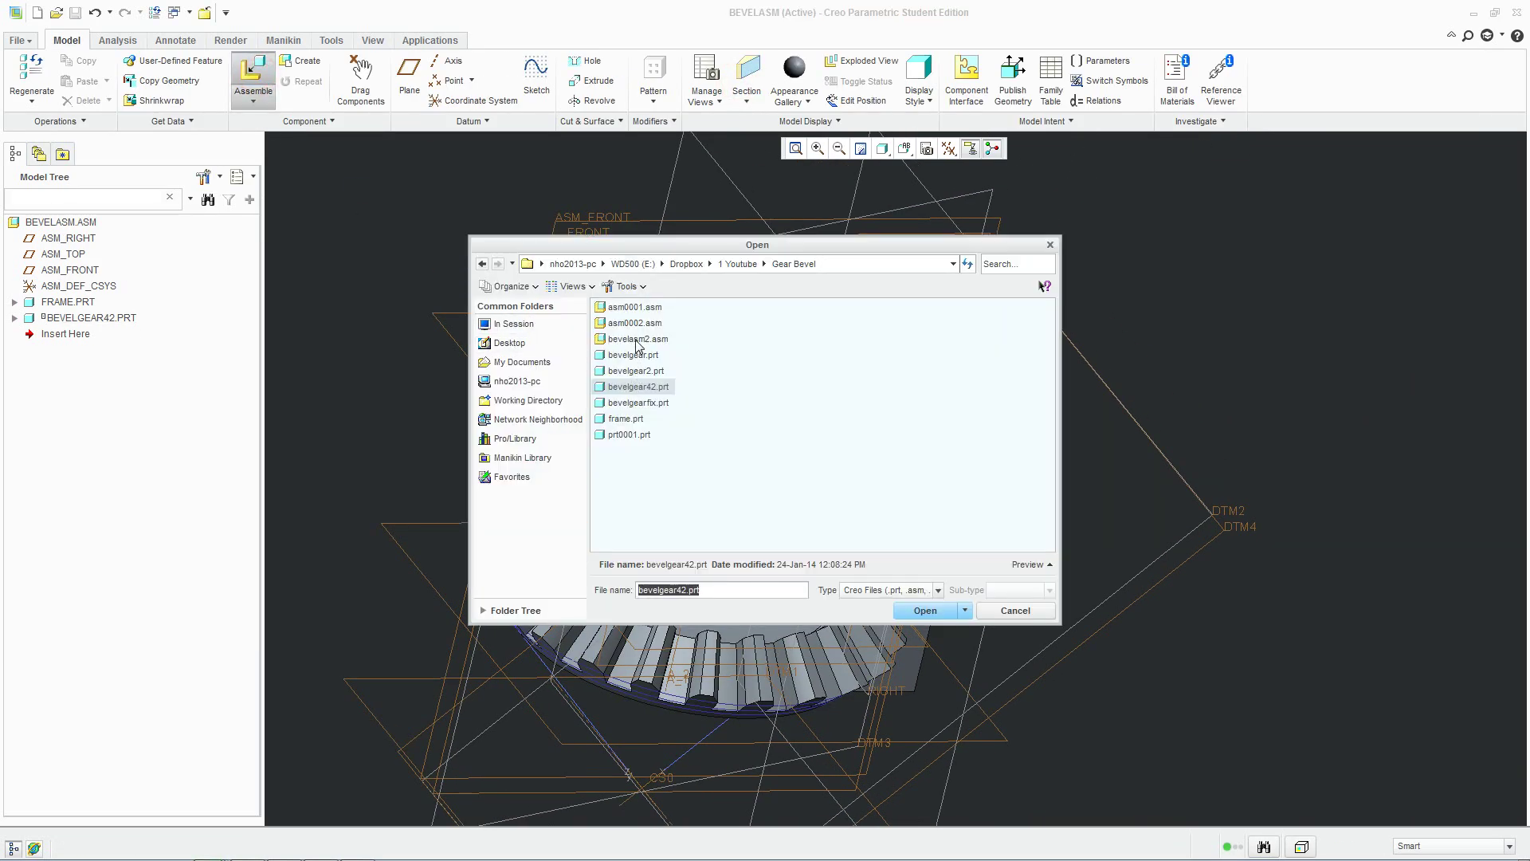
{"action": "double_click", "coordinate": [640, 388]}
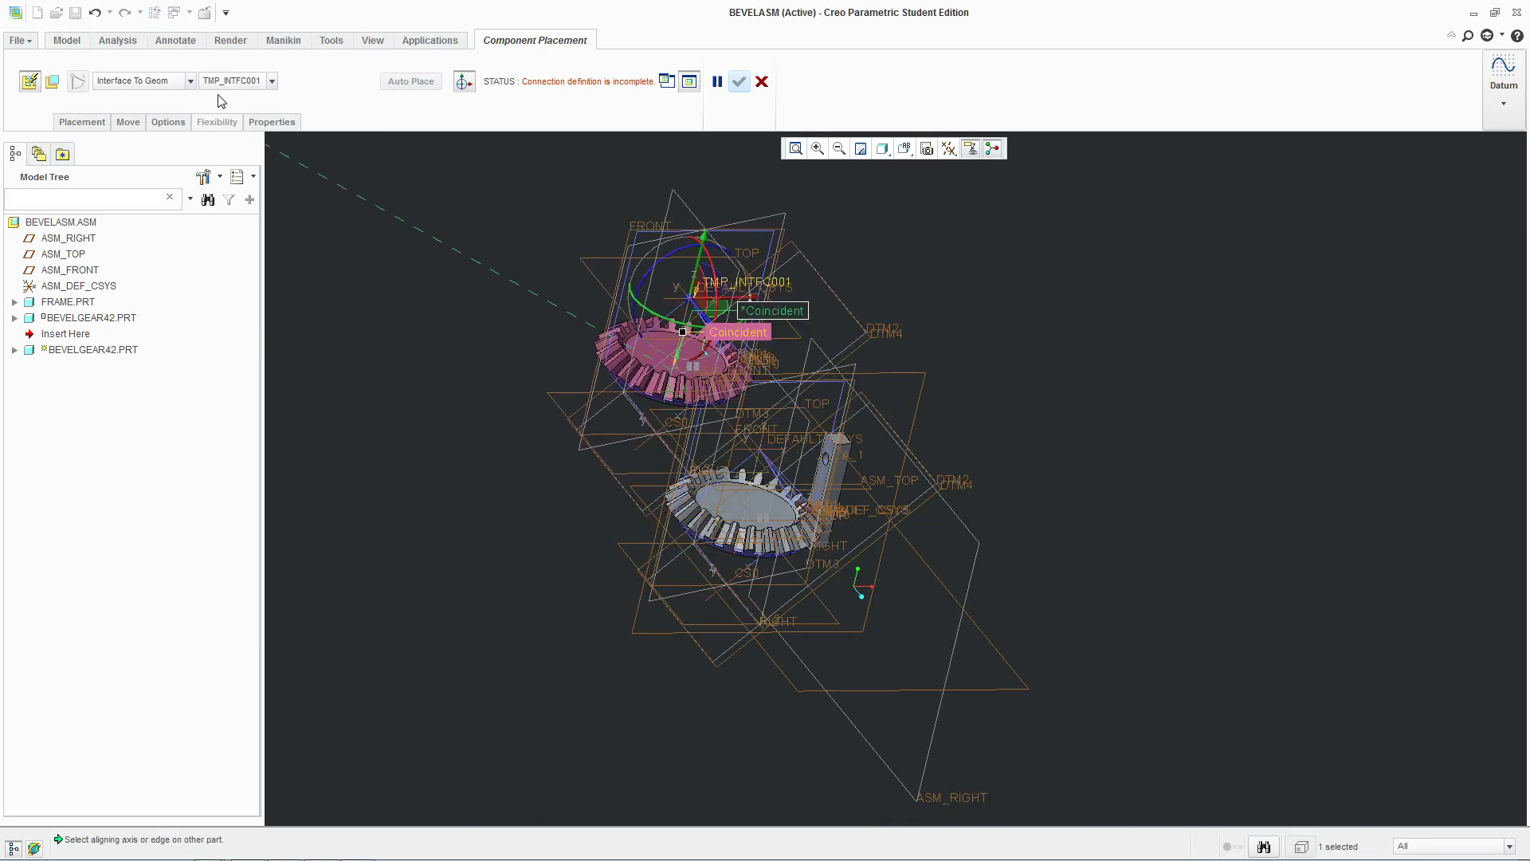
Give the second gear a Pin connection and align its central axis with the hole in the frame's vertical leg.
{"action": "left_click", "coordinate": [51, 82]}
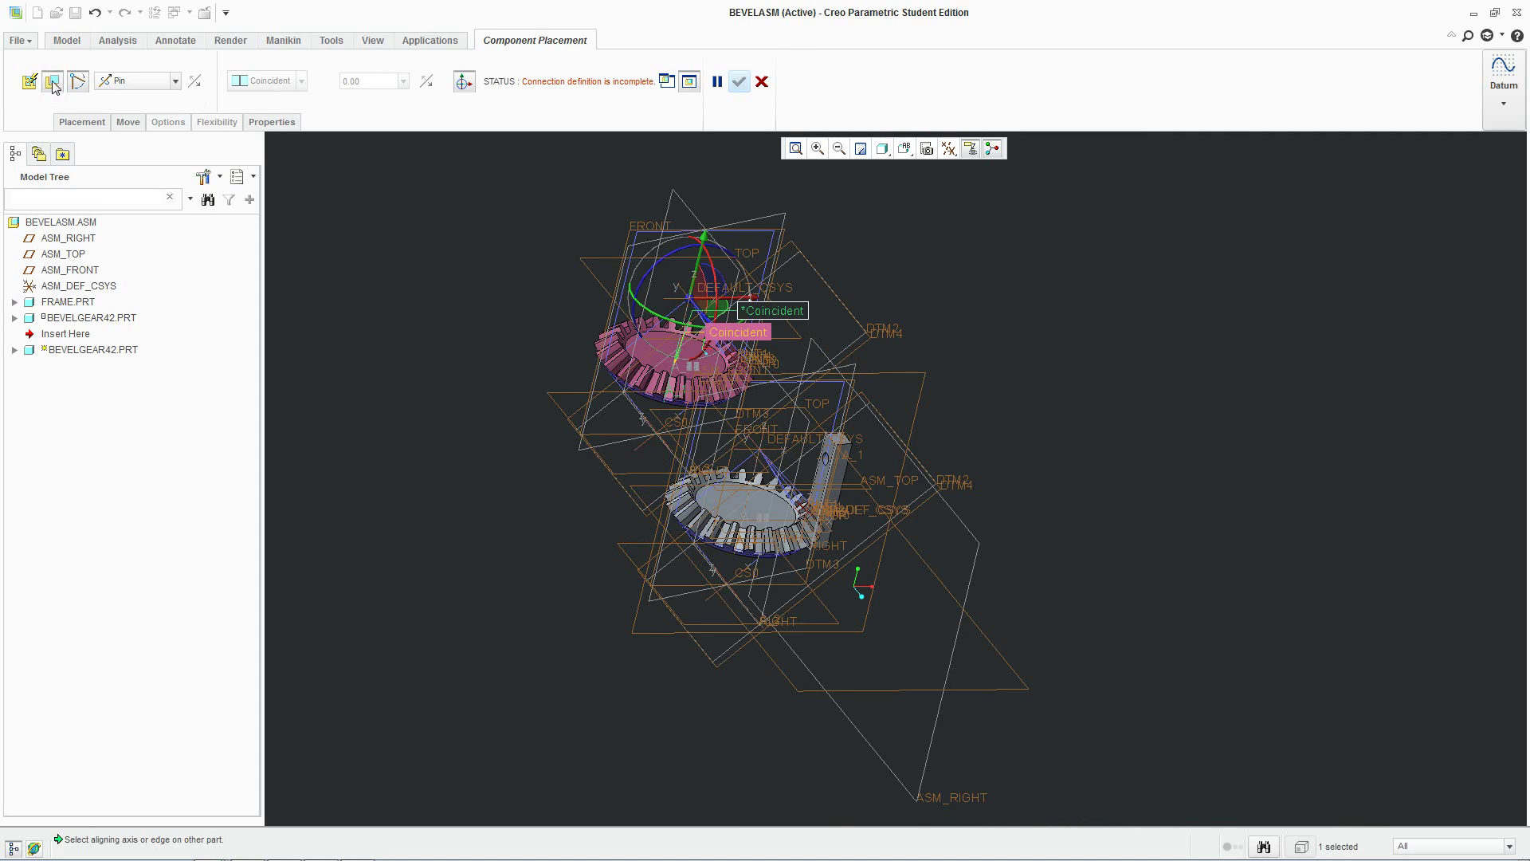
{"action": "left_click", "coordinate": [123, 82]}
{"action": "left_click", "coordinate": [124, 83]}
{"action": "middle_click_drag", "start_coordinate": [1036, 532], "coordinate": [1004, 473]}
{"action": "scroll", "coordinate": [1004, 472], "scroll_direction": "down", "scroll_amount": 3}
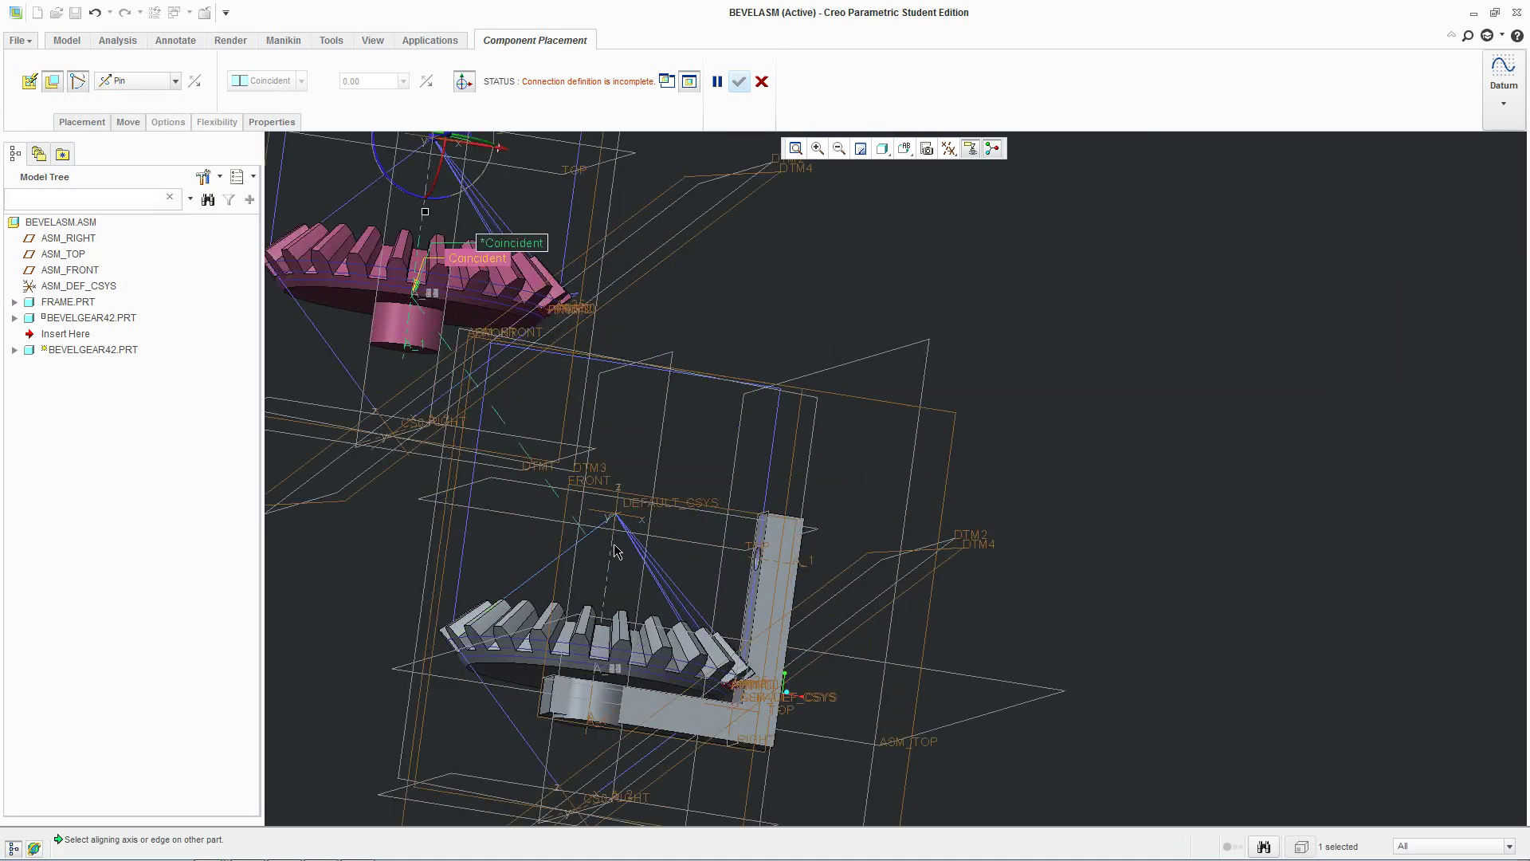
{"action": "scroll", "coordinate": [729, 534], "scroll_direction": "down", "scroll_amount": 3}
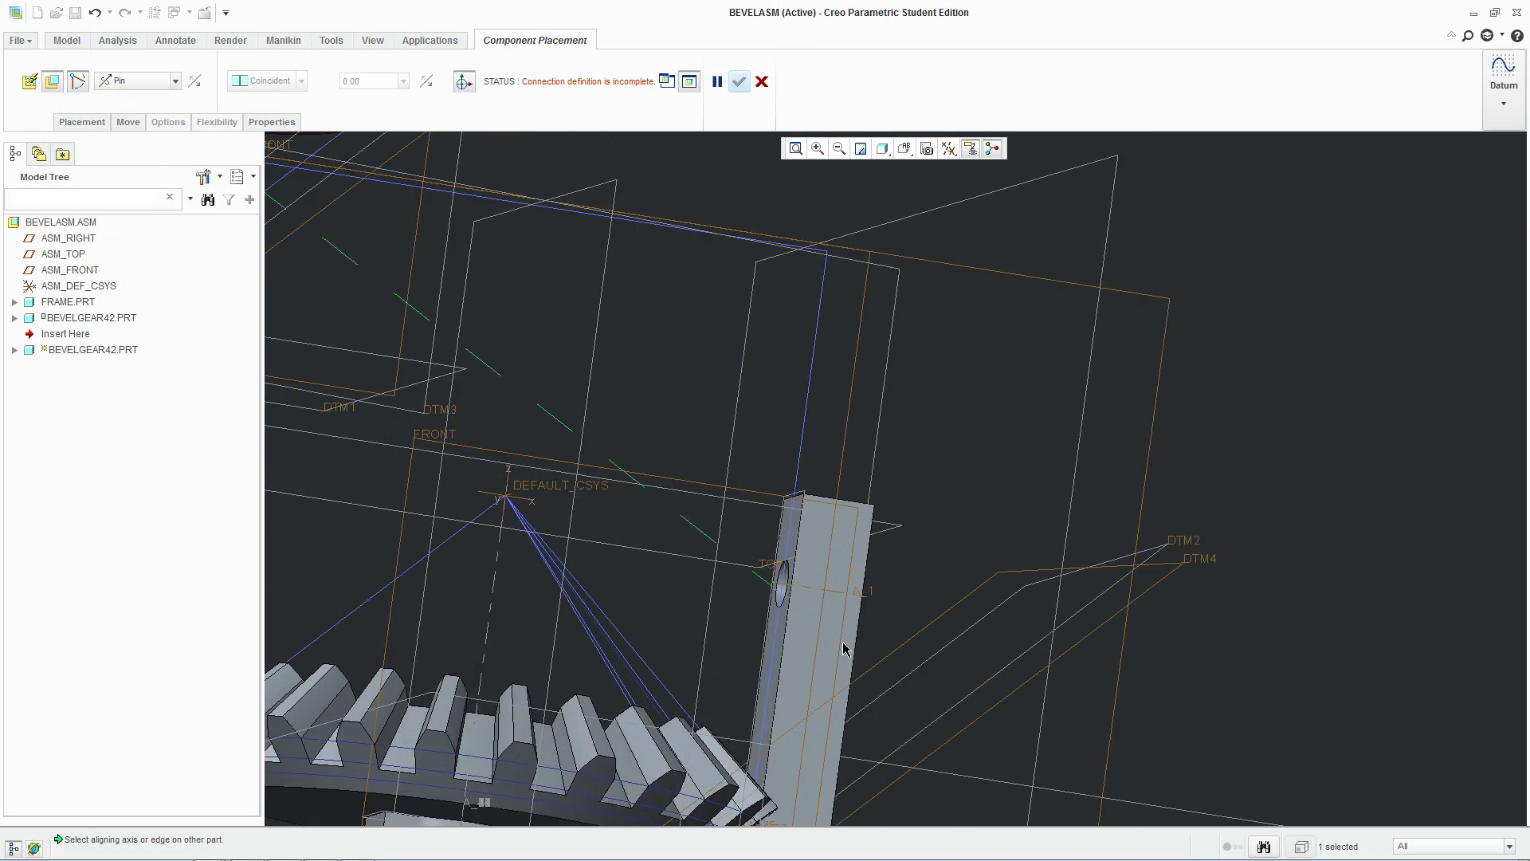
{"action": "left_click", "coordinate": [806, 589]}
{"action": "scroll", "coordinate": [800, 558], "scroll_direction": "up", "scroll_amount": 5}
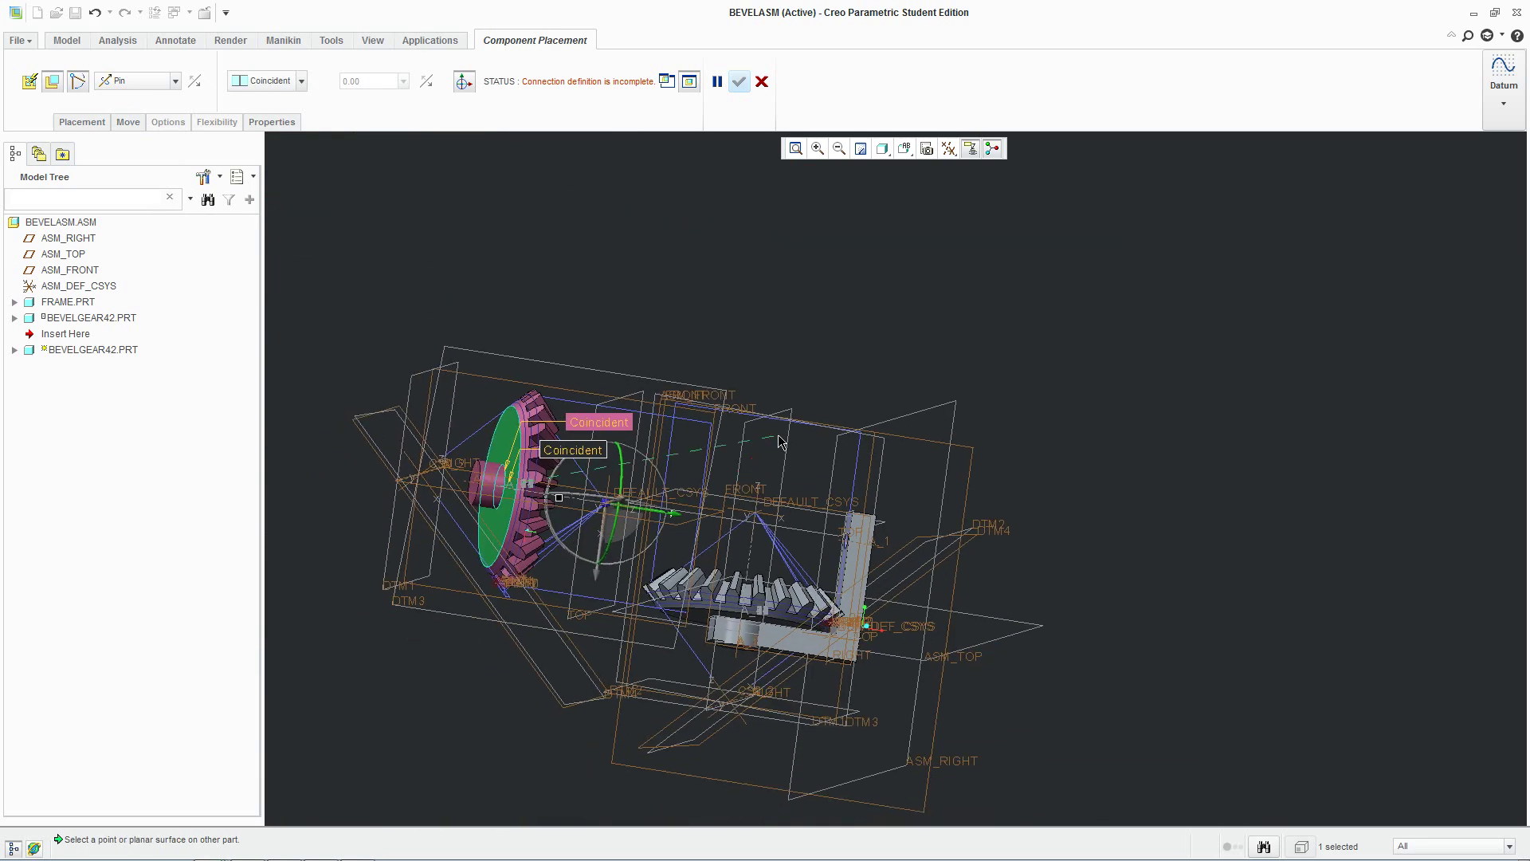
Make the second gear's flat back face around the hub coincident with the inner face of the frame's vertical leg.
{"action": "middle_click_drag", "start_coordinate": [780, 442], "coordinate": [697, 466]}
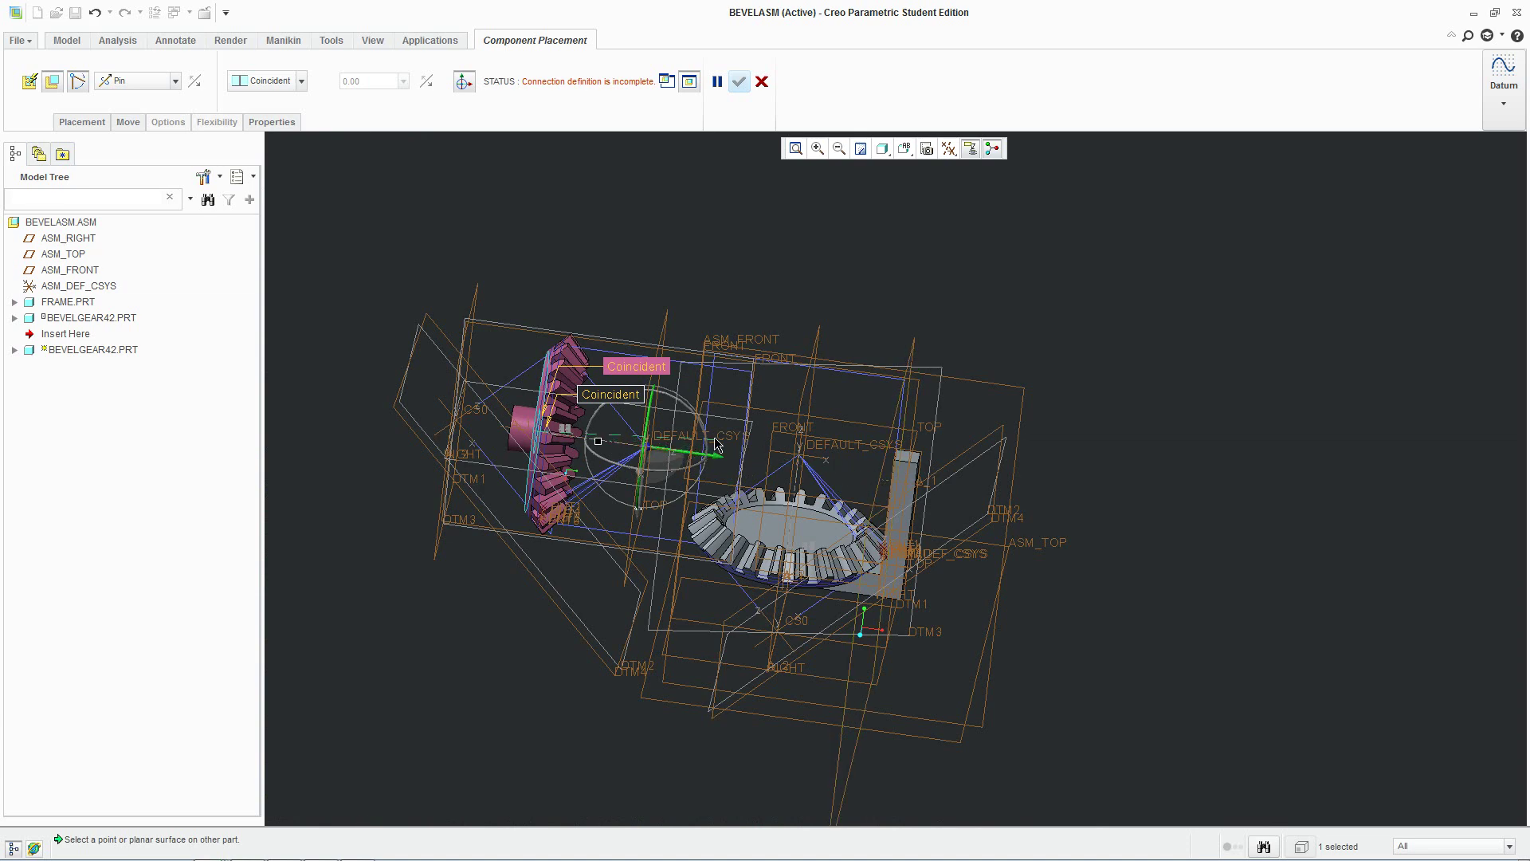
{"action": "mouse_move", "coordinate": [541, 434]}
{"action": "middle_mouse_down"}
{"action": "mouse_move", "coordinate": [557, 414]}
{"action": "mouse_move", "coordinate": [533, 411]}
{"action": "middle_mouse_up"}
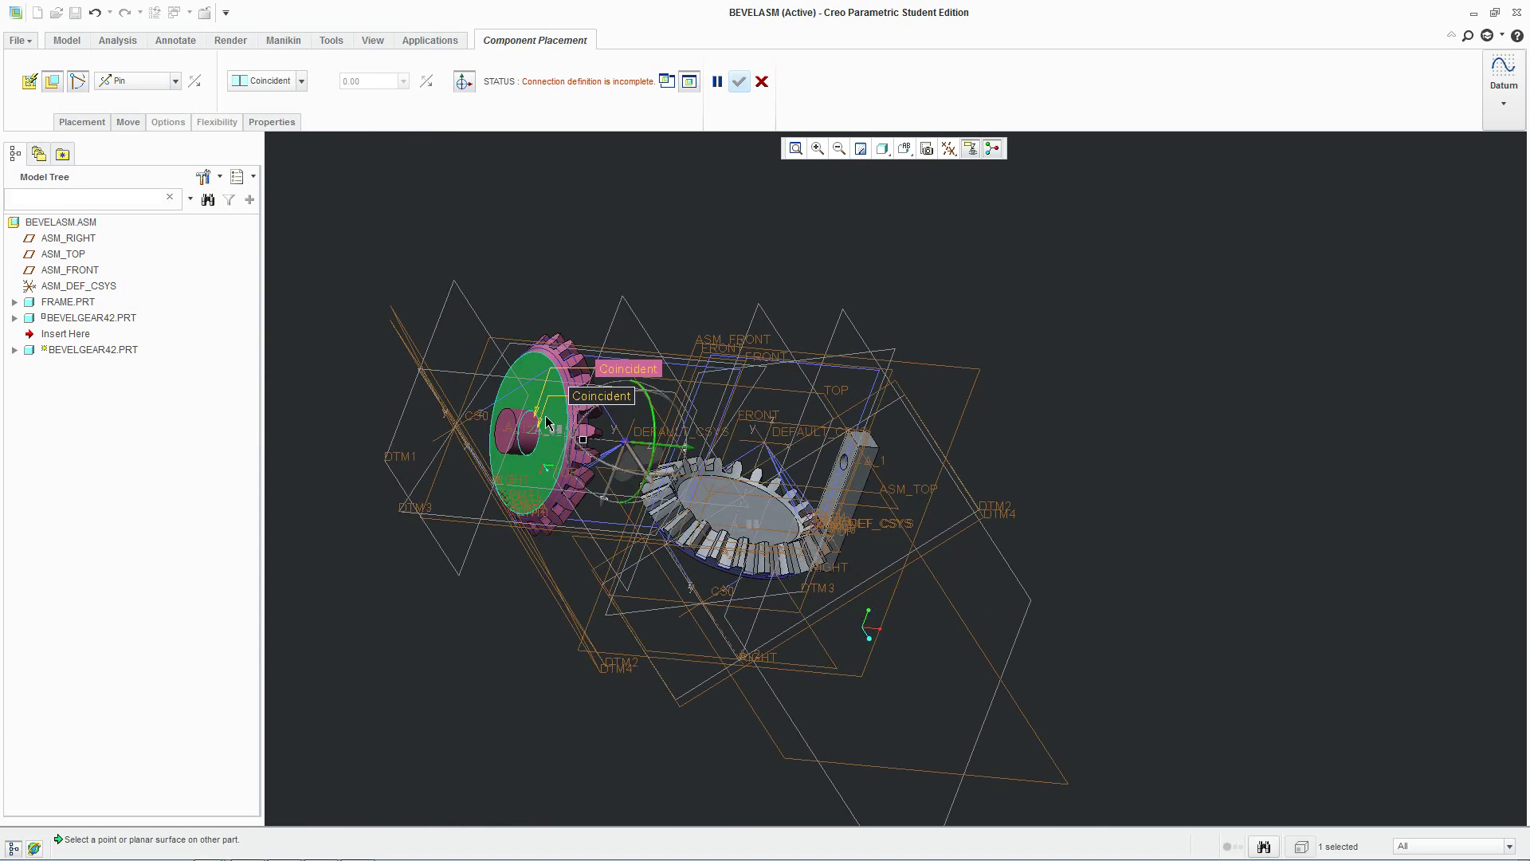
{"action": "left_click", "coordinate": [837, 477]}
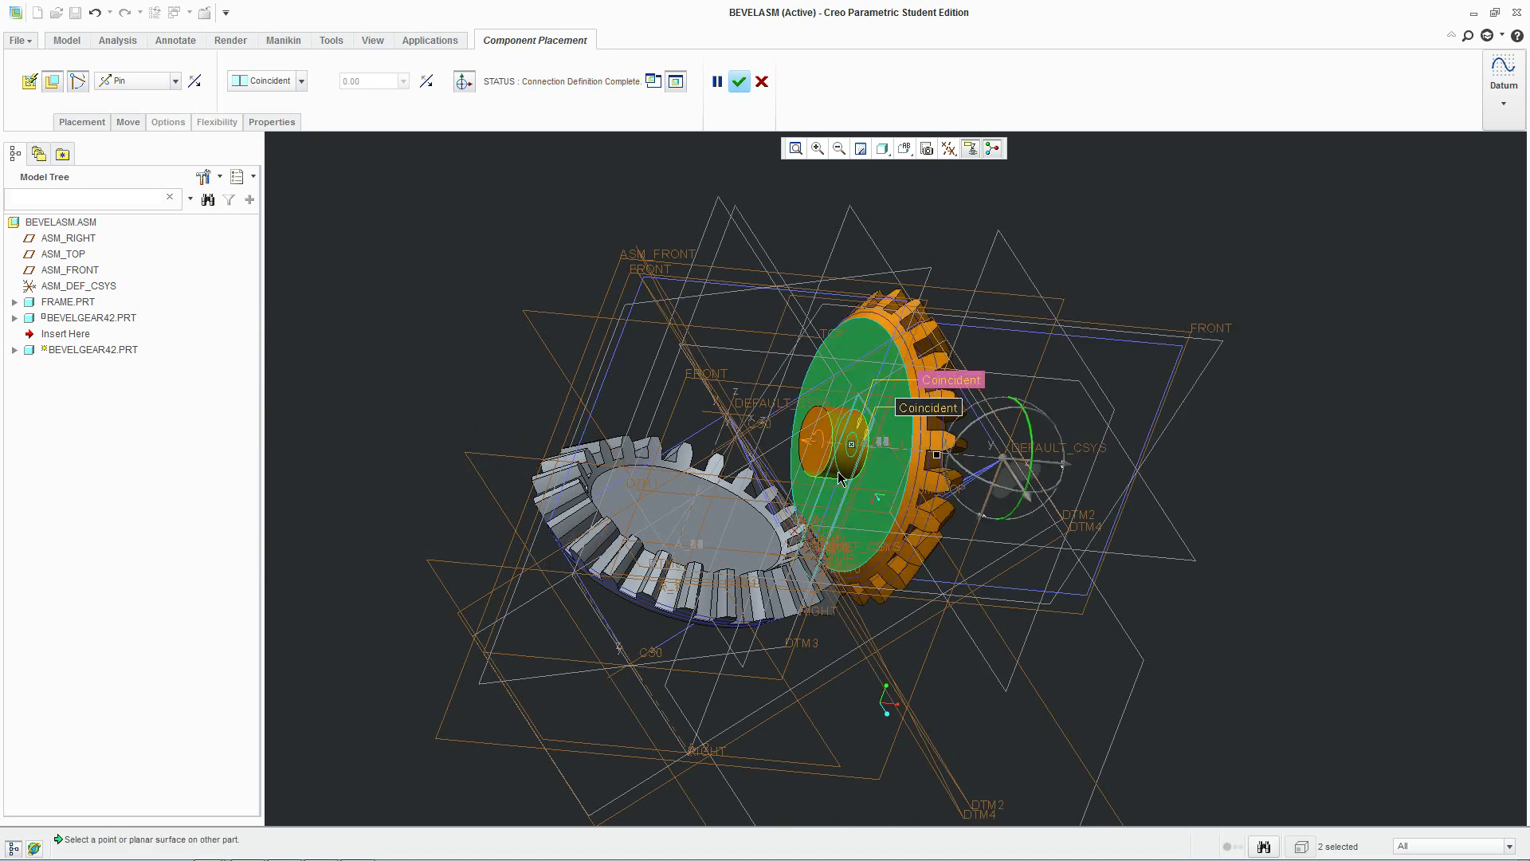
{"action": "middle_click_drag", "start_coordinate": [992, 468], "coordinate": [940, 460]}
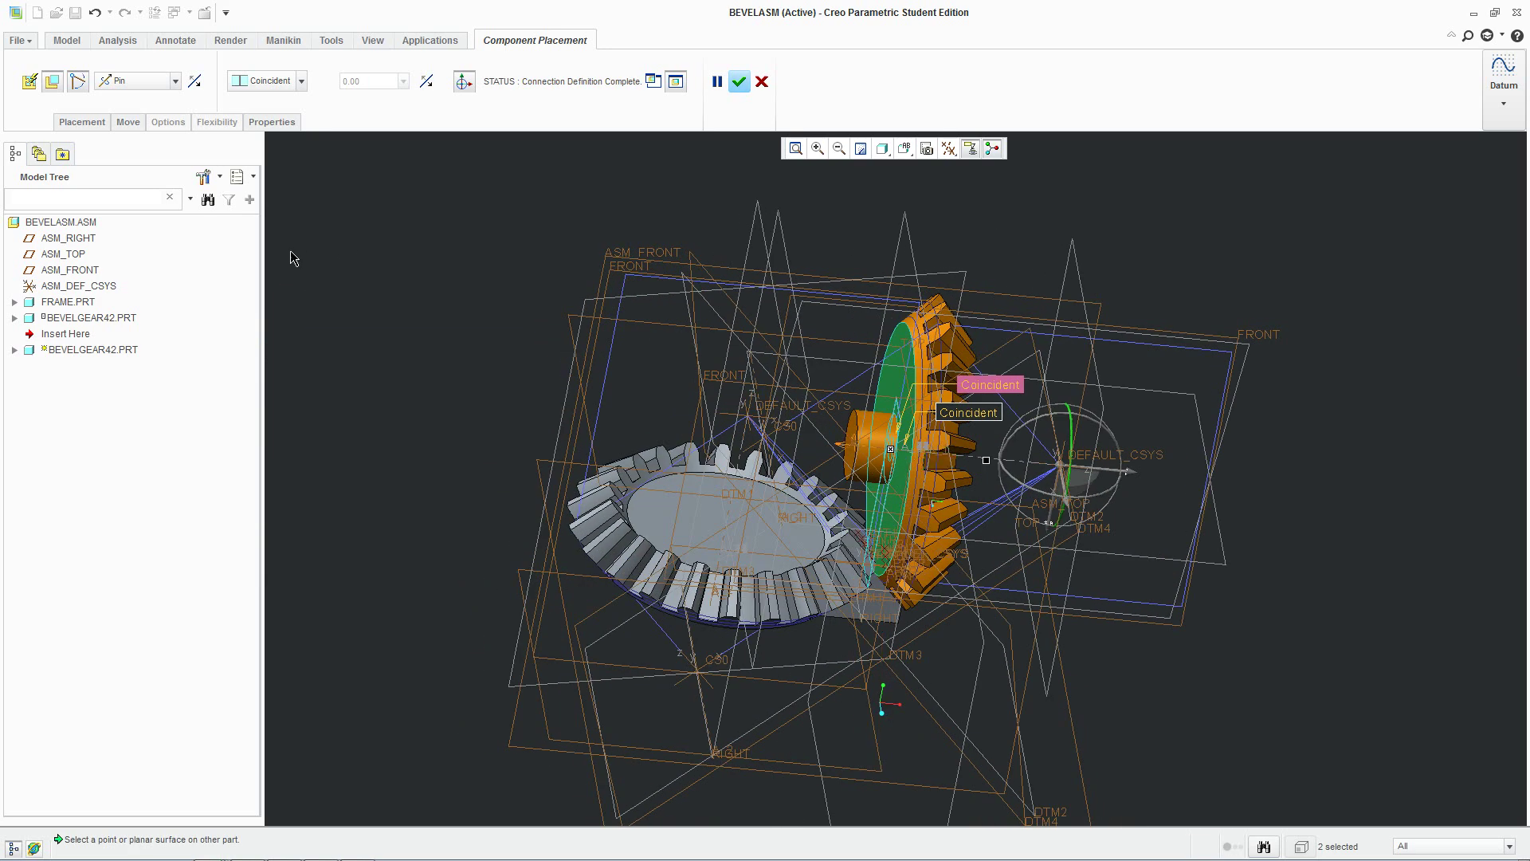
Flip the second gear's axis alignment so its teeth face the first gear, and accept the placement.
{"action": "left_click", "coordinate": [82, 122]}
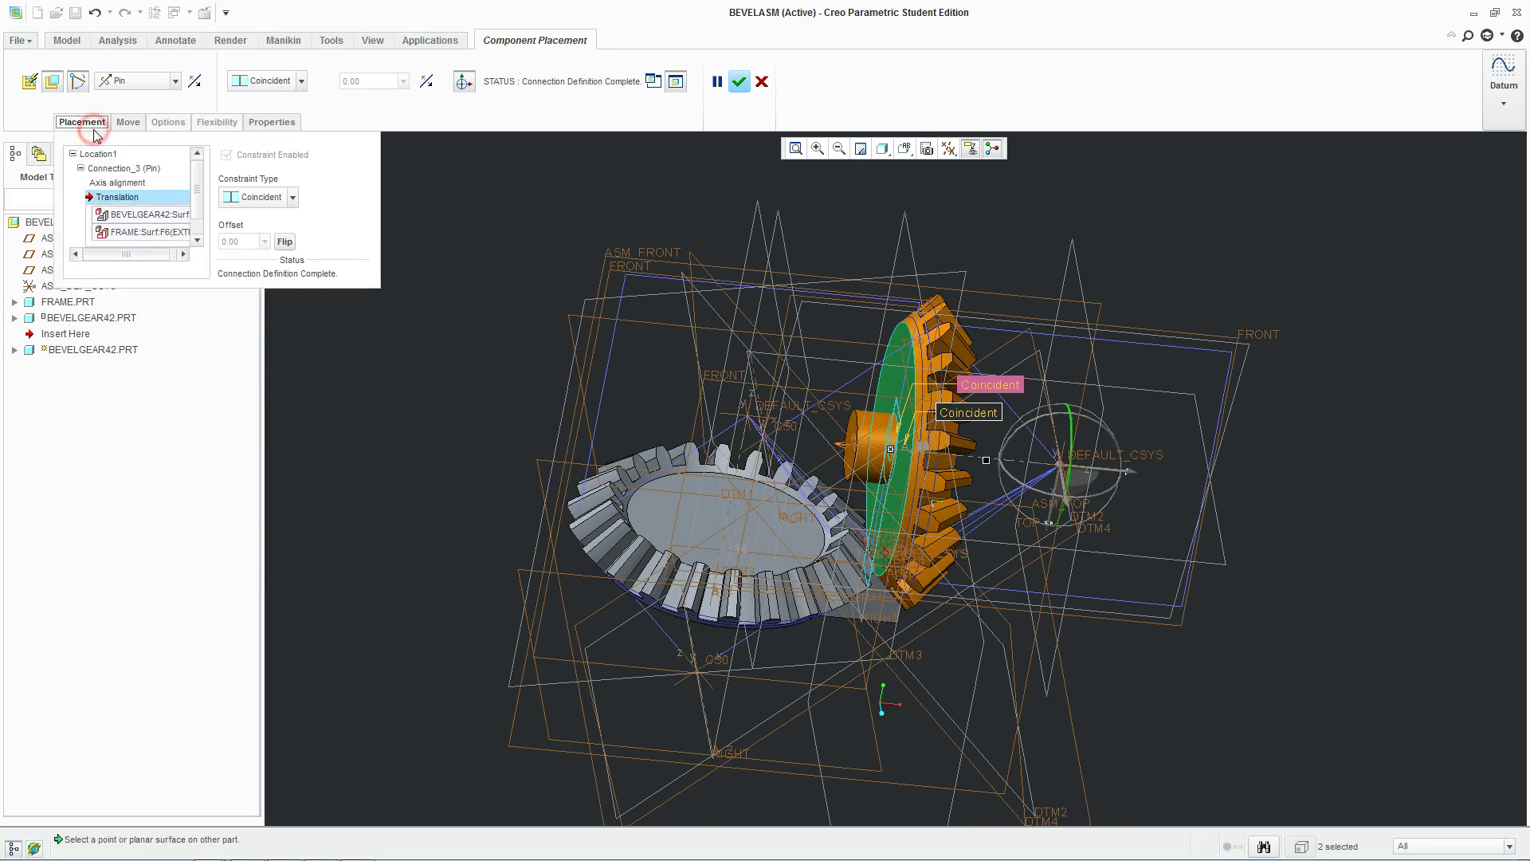
{"action": "left_click", "coordinate": [111, 182]}
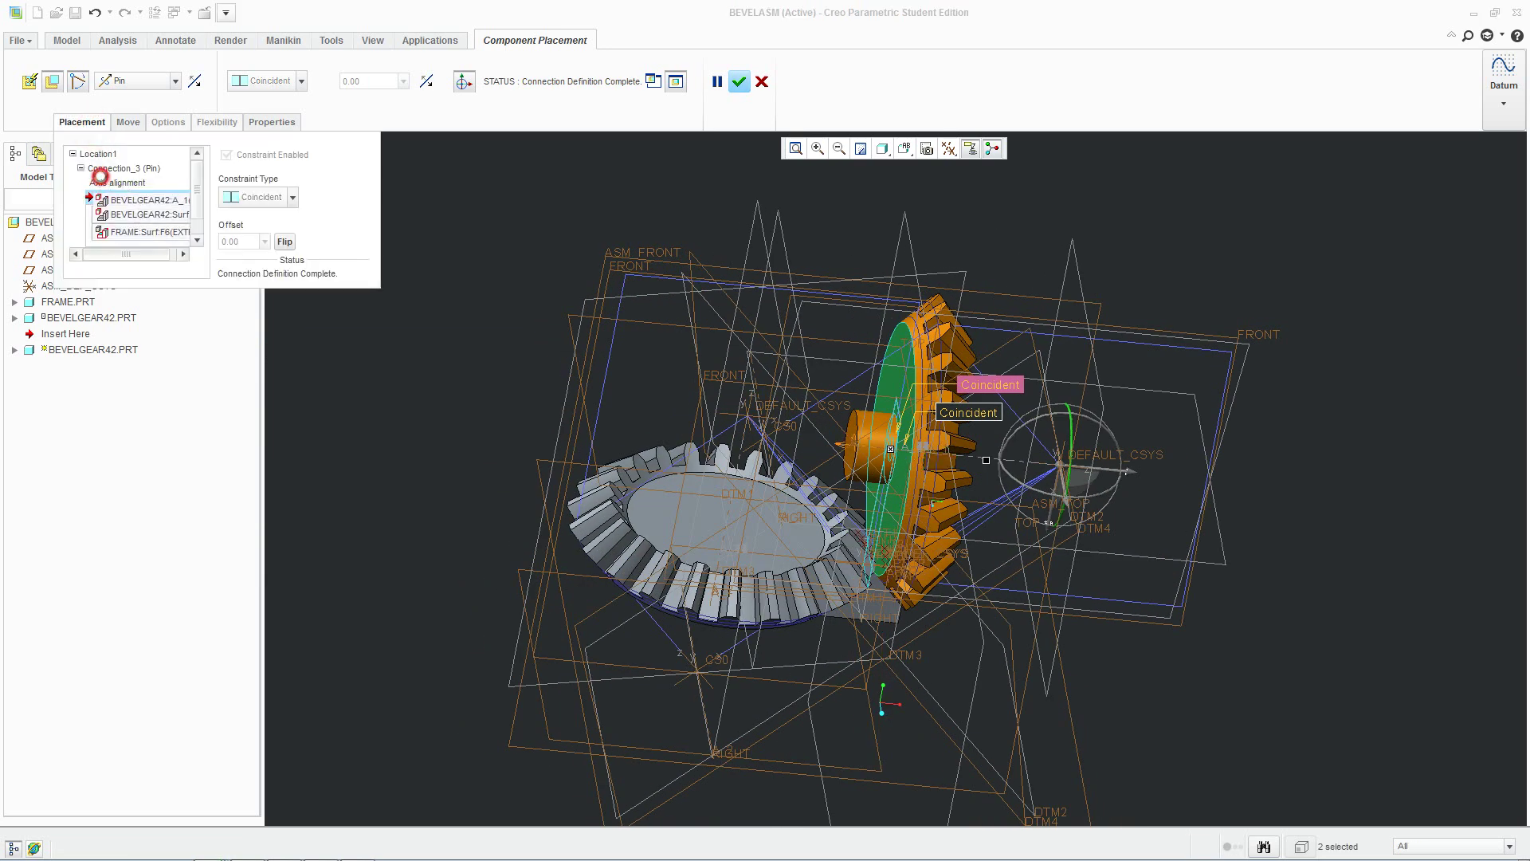
{"action": "left_click", "coordinate": [286, 242]}
{"action": "middle_click_drag", "start_coordinate": [763, 428], "coordinate": [999, 402]}
{"action": "left_click", "coordinate": [739, 81]}
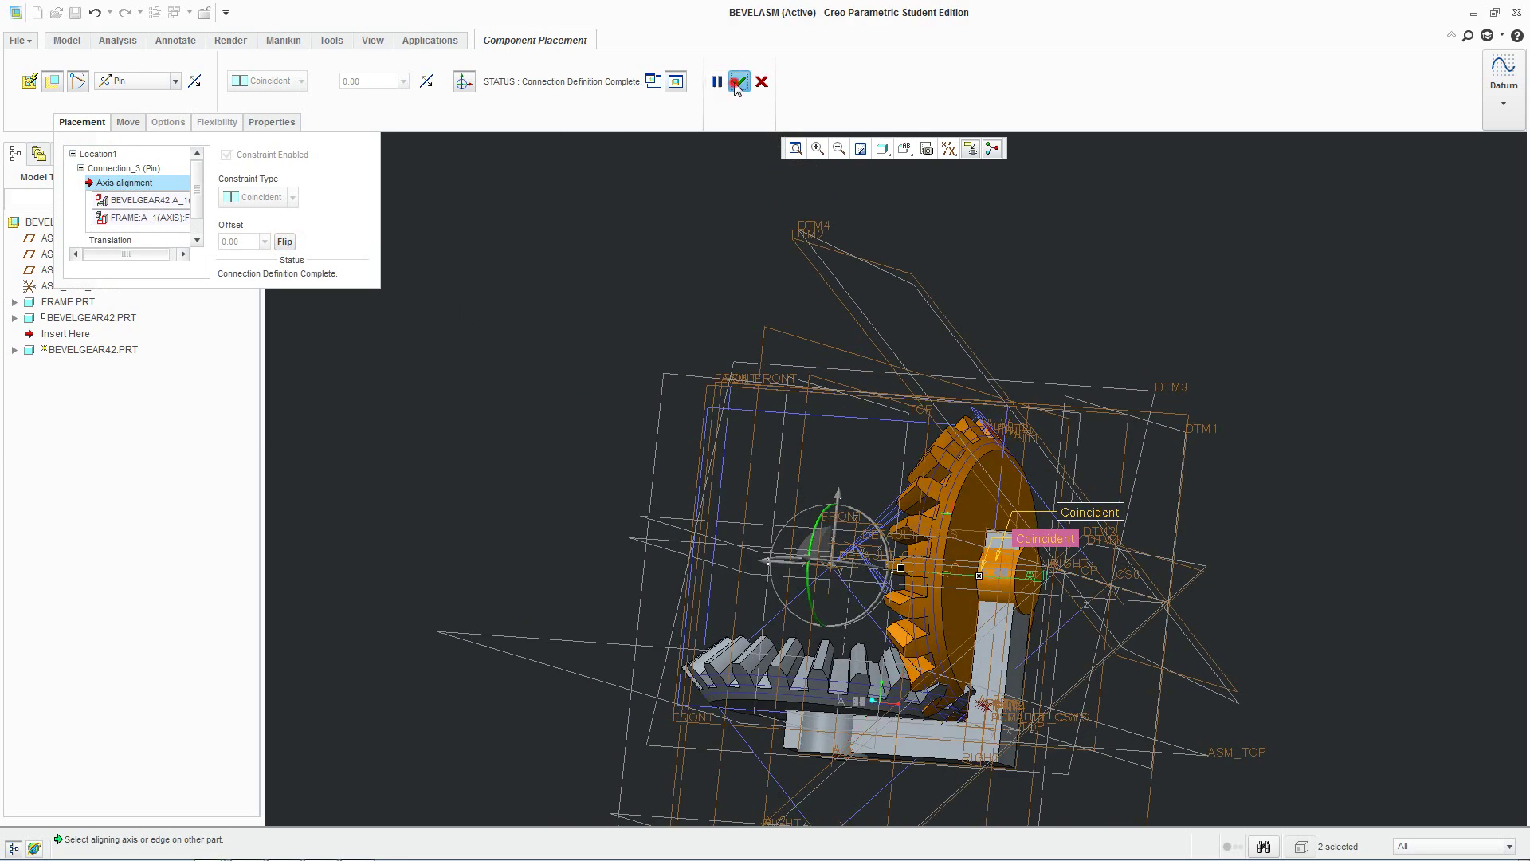
Check how the two gears mesh on the frame and switch to the BEVELGEAR4.PRT part.
{"action": "scroll", "coordinate": [844, 550], "scroll_direction": "up", "scroll_amount": 2}
{"action": "mouse_move", "coordinate": [1067, 661]}
{"action": "middle_mouse_down"}
{"action": "mouse_move", "coordinate": [881, 450]}
{"action": "mouse_move", "coordinate": [831, 483]}
{"action": "middle_mouse_up"}
{"action": "mouse_move", "coordinate": [1131, 618]}
{"action": "middle_mouse_down"}
{"action": "mouse_move", "coordinate": [1068, 614]}
{"action": "mouse_move", "coordinate": [857, 481]}
{"action": "middle_mouse_up"}
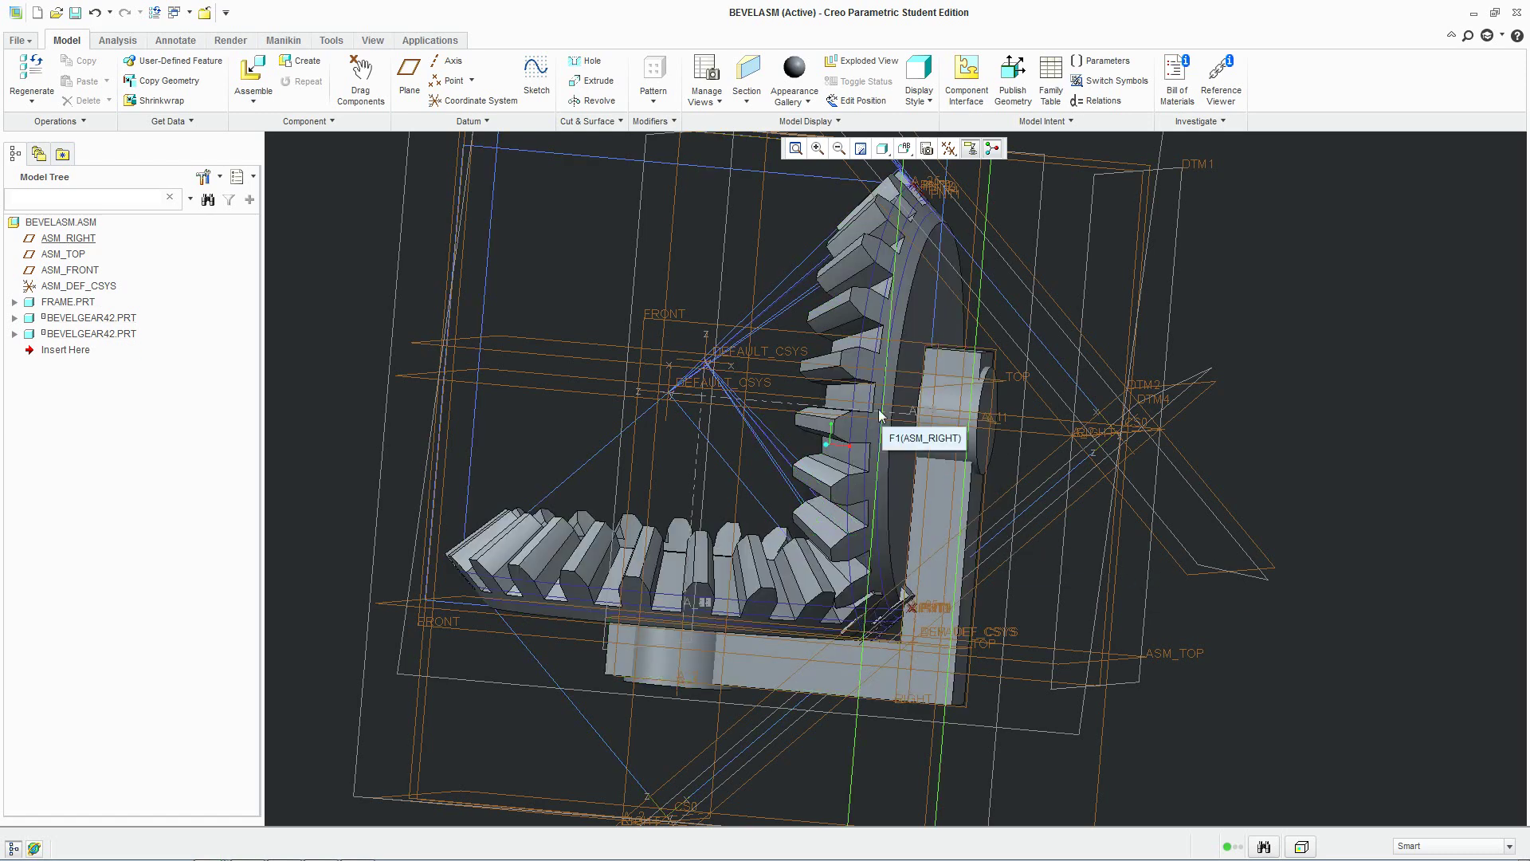
{"action": "scroll", "coordinate": [924, 510], "scroll_direction": "down", "scroll_amount": 3}
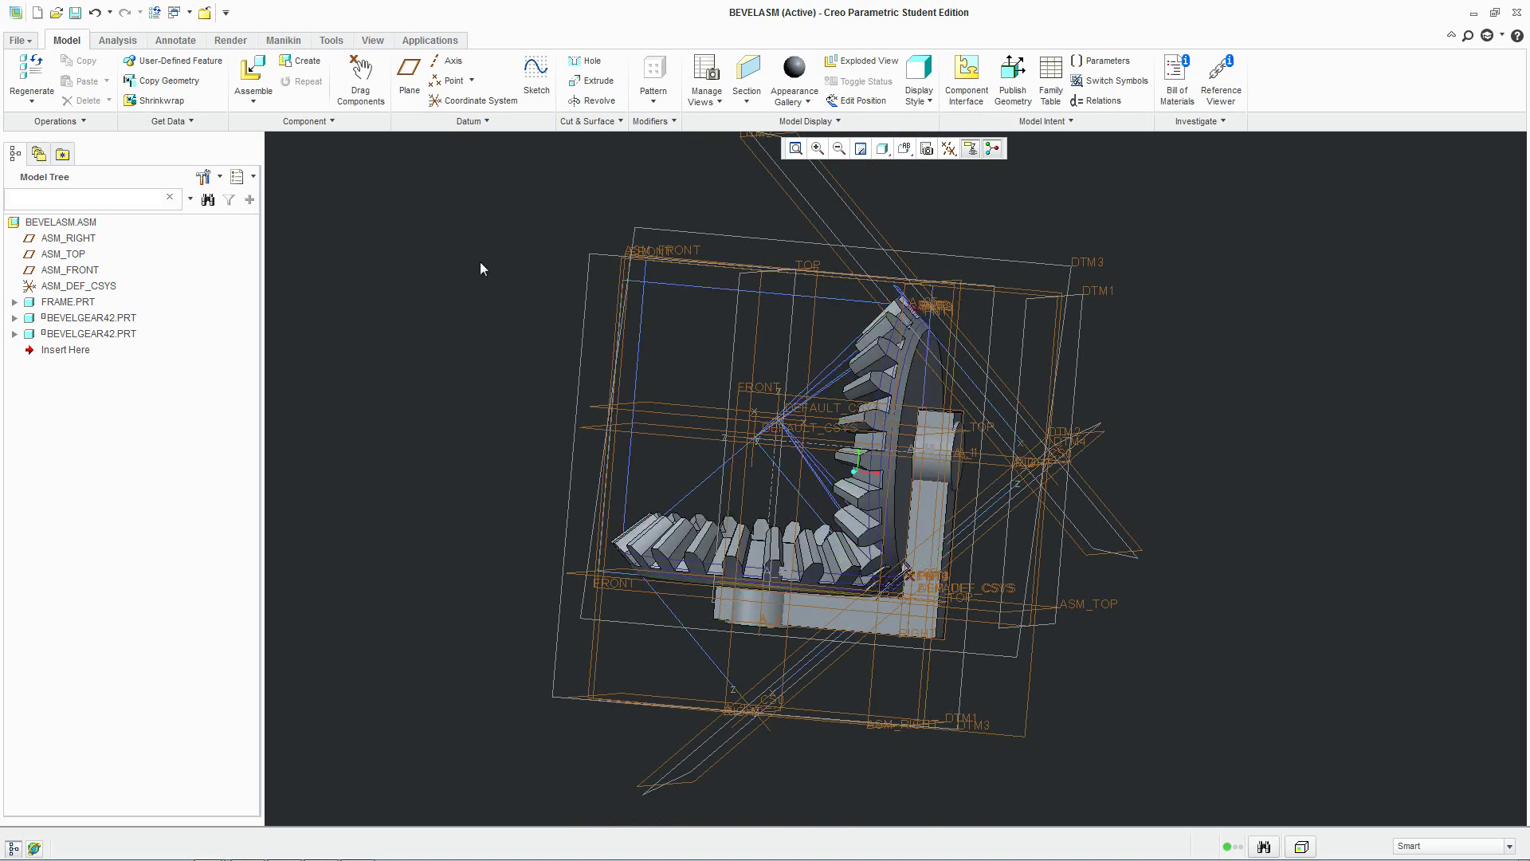
{"action": "scroll", "coordinate": [1155, 618], "scroll_direction": "up", "scroll_amount": 3}
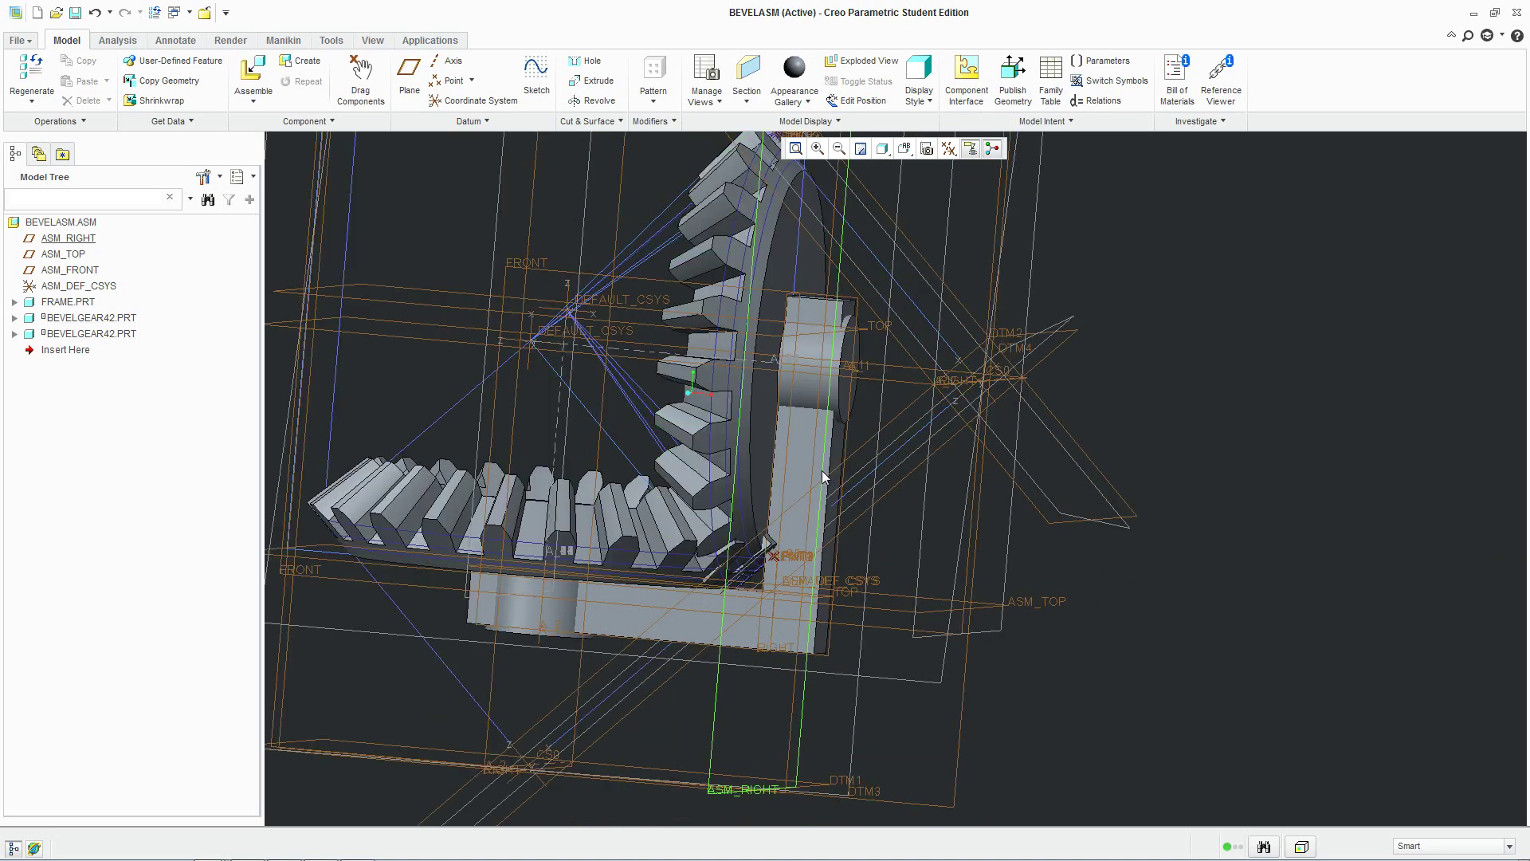
{"action": "left_click", "coordinate": [174, 12]}
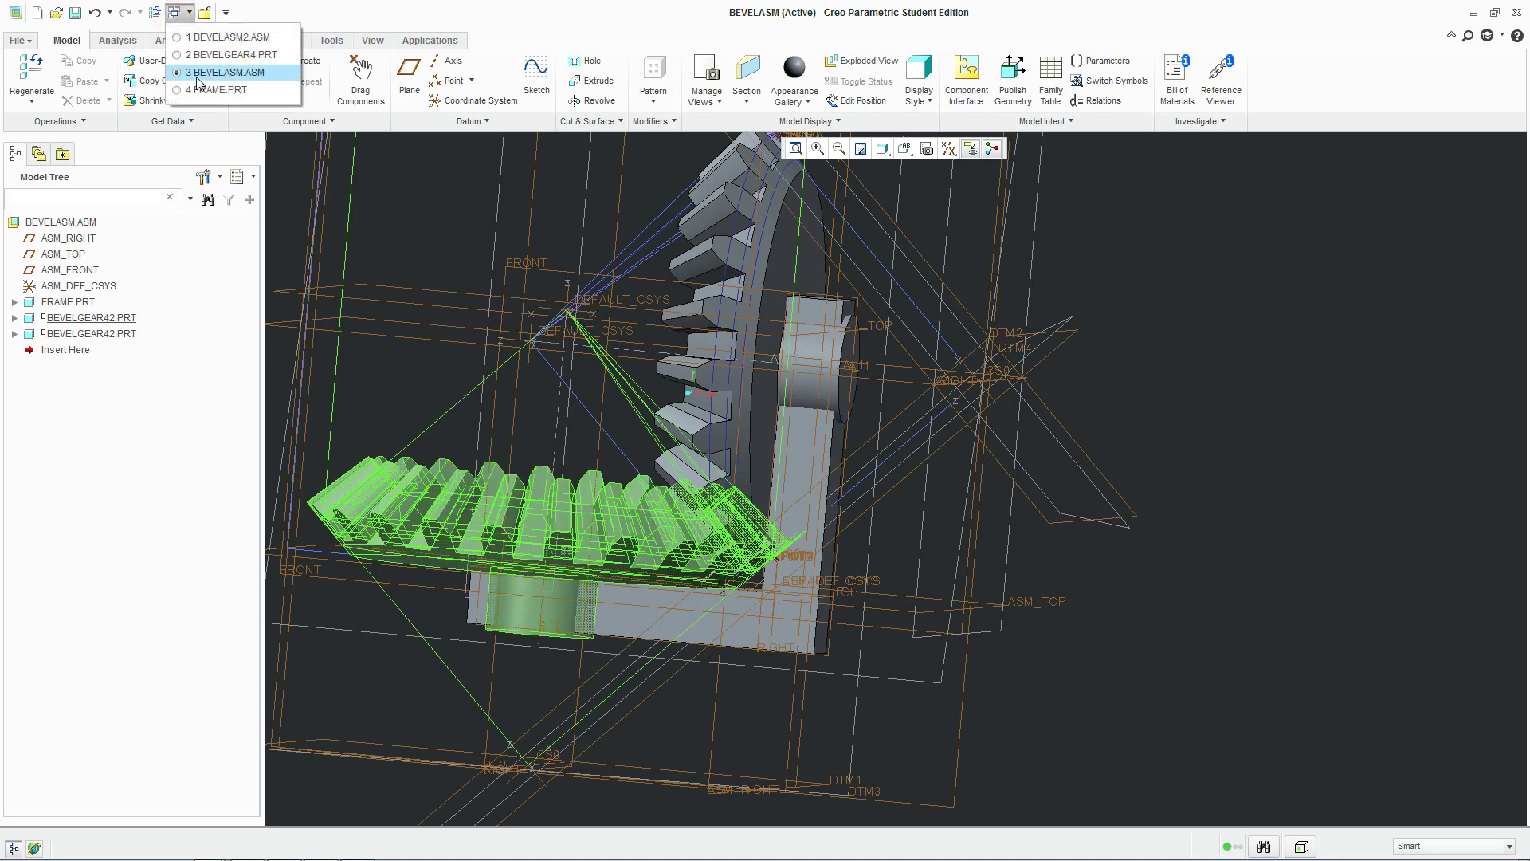
{"action": "left_click", "coordinate": [206, 54]}
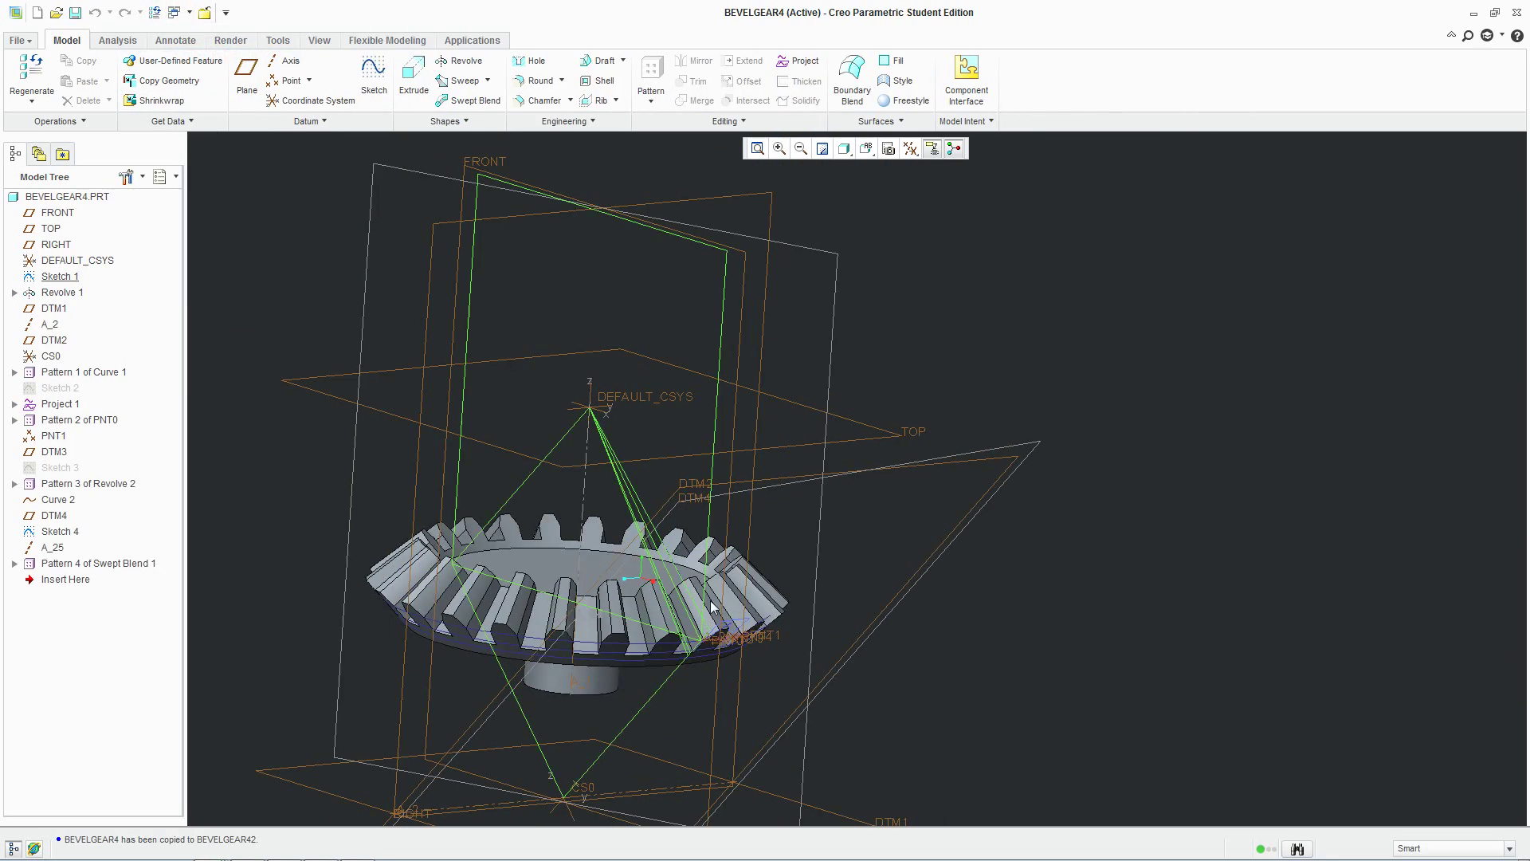
{"action": "middle_click_drag", "start_coordinate": [895, 626], "coordinate": [1042, 490], "text": "shift"}
{"action": "mouse_move", "coordinate": [1008, 574]}
{"action": "middle_mouse_down"}
{"action": "mouse_move", "coordinate": [1007, 546]}
{"action": "mouse_move", "coordinate": [1021, 552]}
{"action": "middle_mouse_up"}
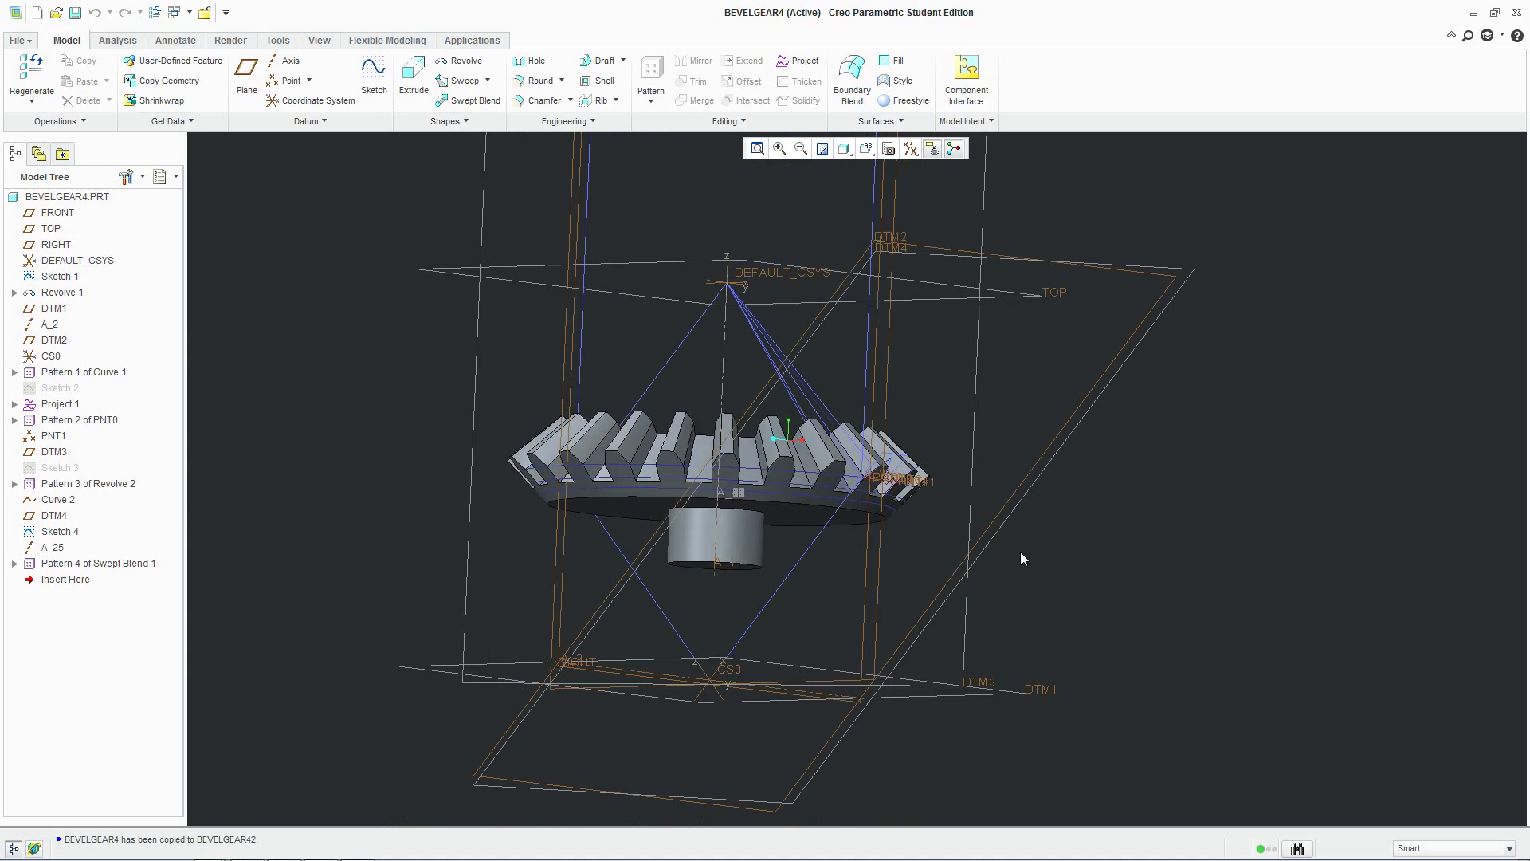
Create a datum plane through the circular PROJECT_1 curve (F15) that runs around the gear's rim.
{"action": "left_click", "coordinate": [404, 348]}
{"action": "left_click", "coordinate": [246, 78]}
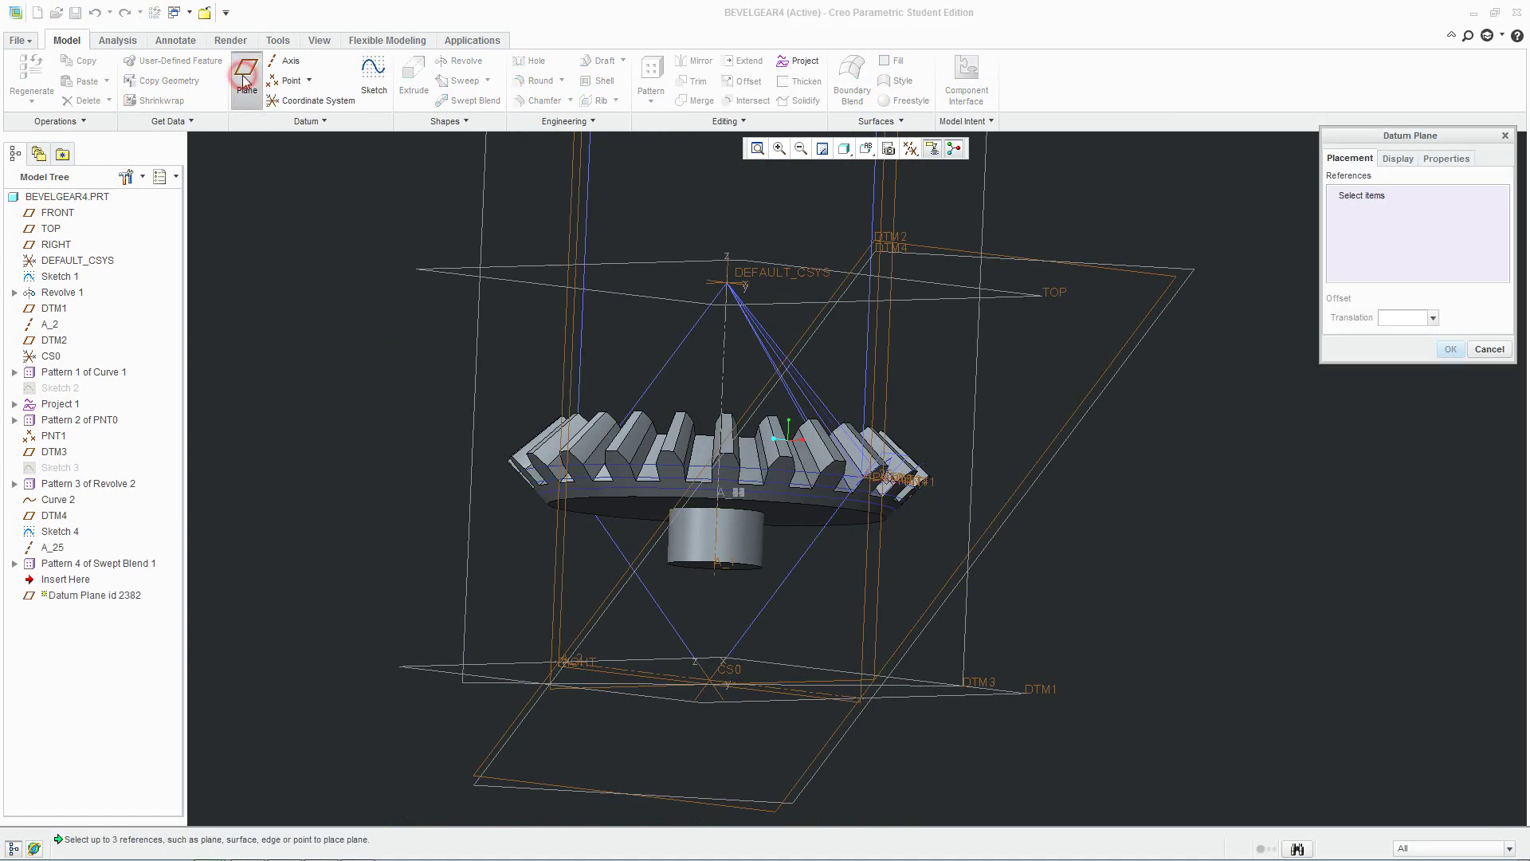
{"action": "scroll", "coordinate": [821, 518], "scroll_direction": "up", "scroll_amount": 3}
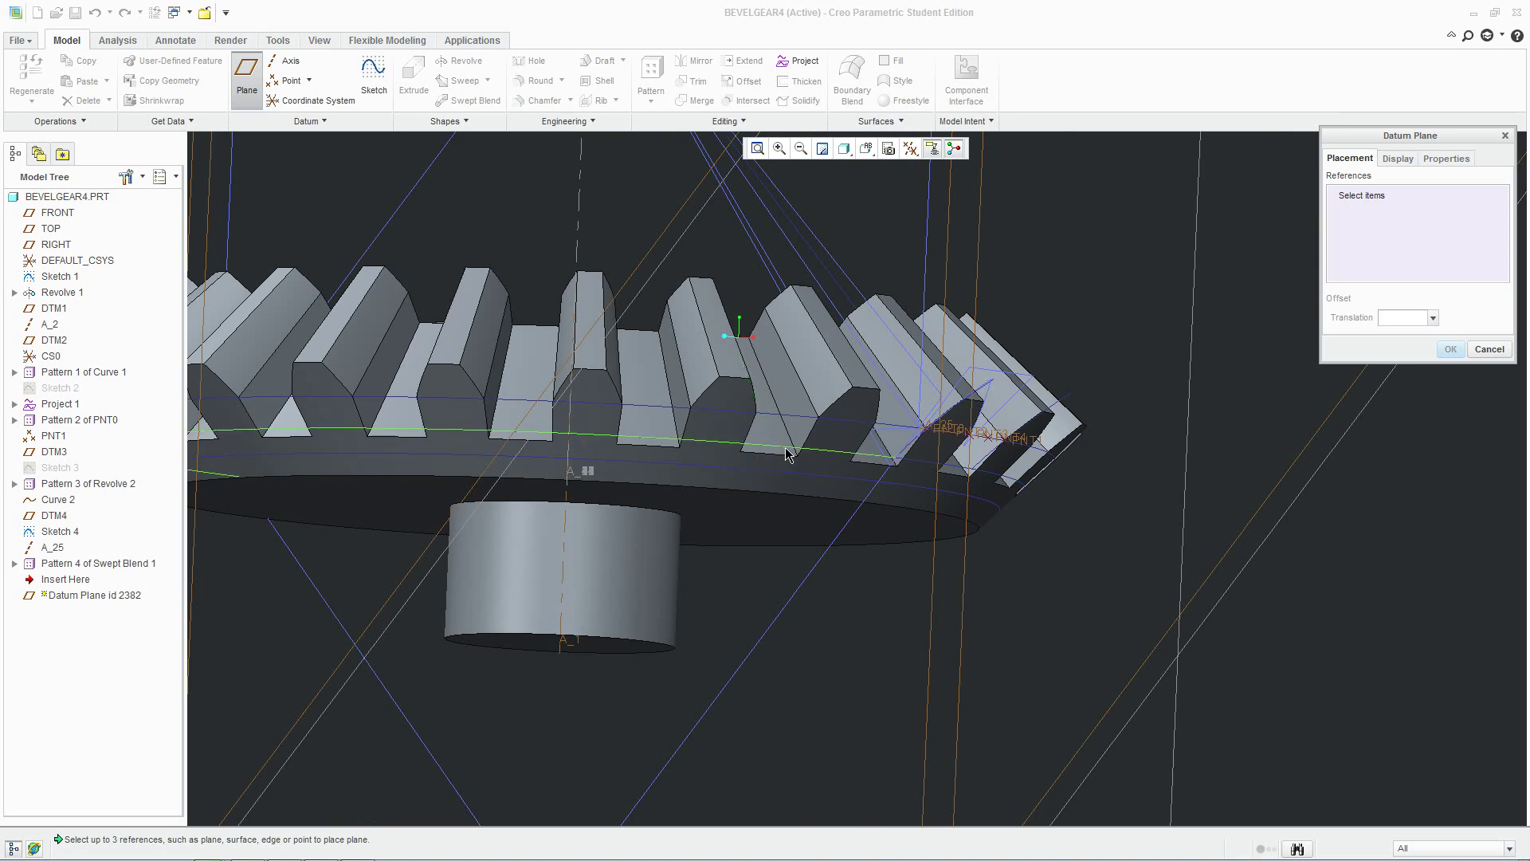
{"action": "middle_click_drag", "start_coordinate": [789, 456], "coordinate": [932, 474]}
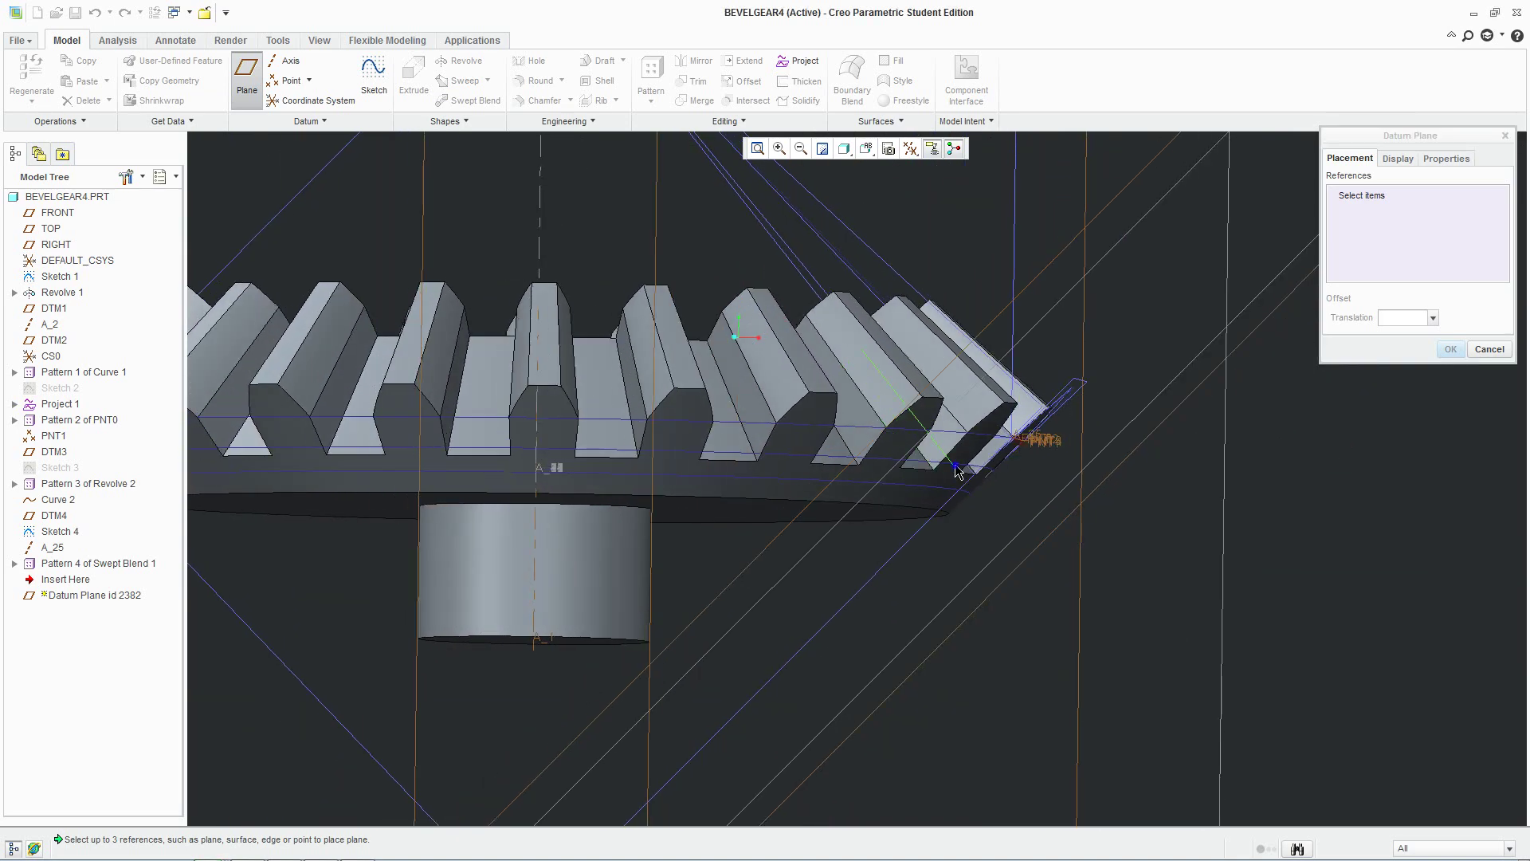
{"action": "right_click", "coordinate": [957, 472]}
{"action": "left_click", "coordinate": [1003, 516]}
{"action": "left_click", "coordinate": [1425, 440]}
{"action": "left_click", "coordinate": [1425, 454]}
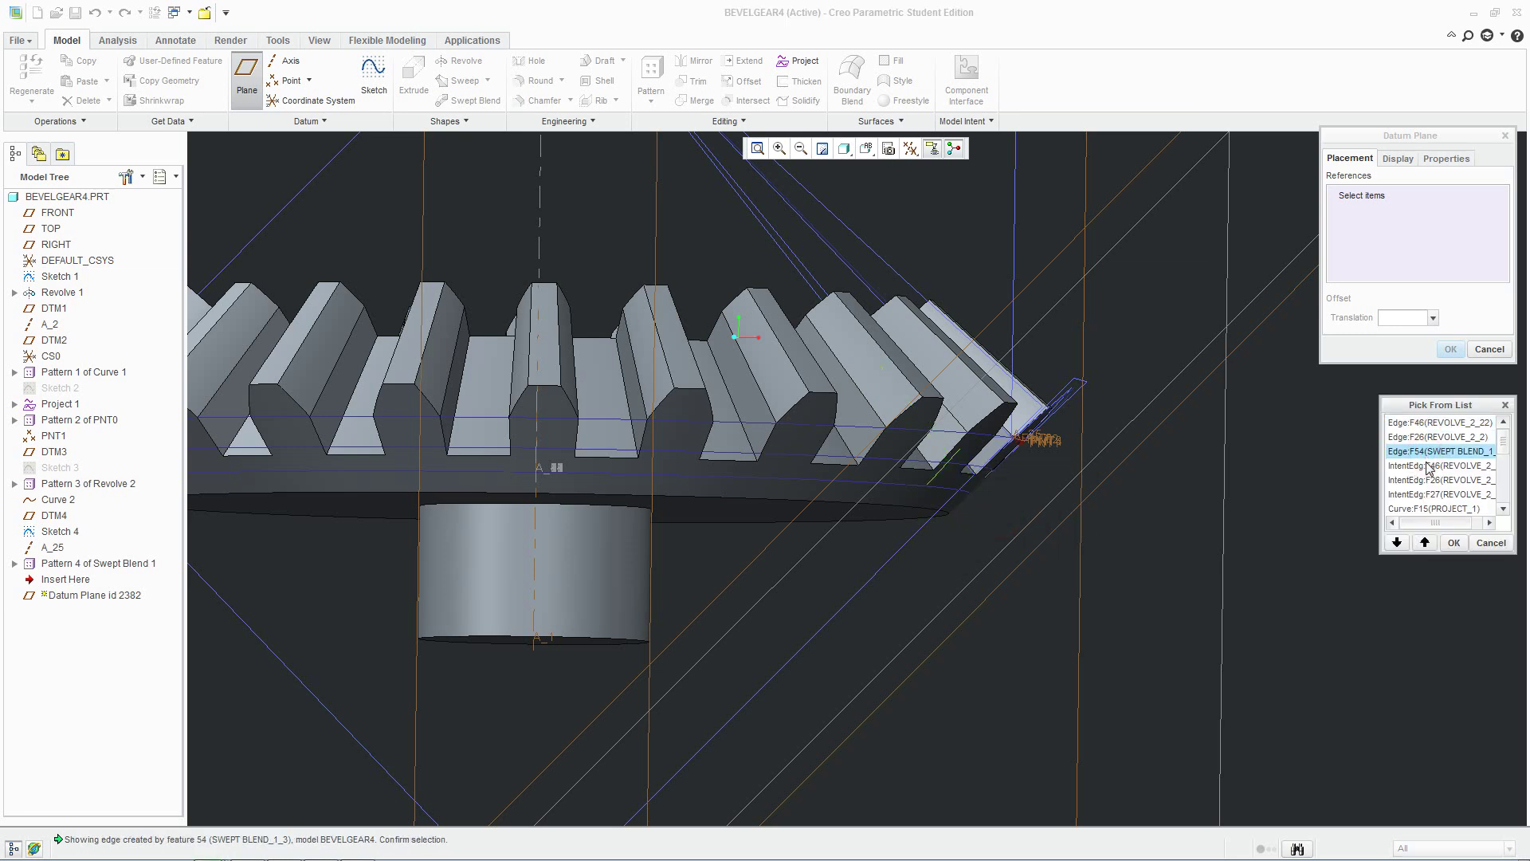
{"action": "left_click", "coordinate": [1426, 464]}
{"action": "left_click", "coordinate": [1430, 477]}
{"action": "left_click", "coordinate": [1433, 490]}
{"action": "scroll", "coordinate": [1435, 487], "scroll_direction": "down", "scroll_amount": 2}
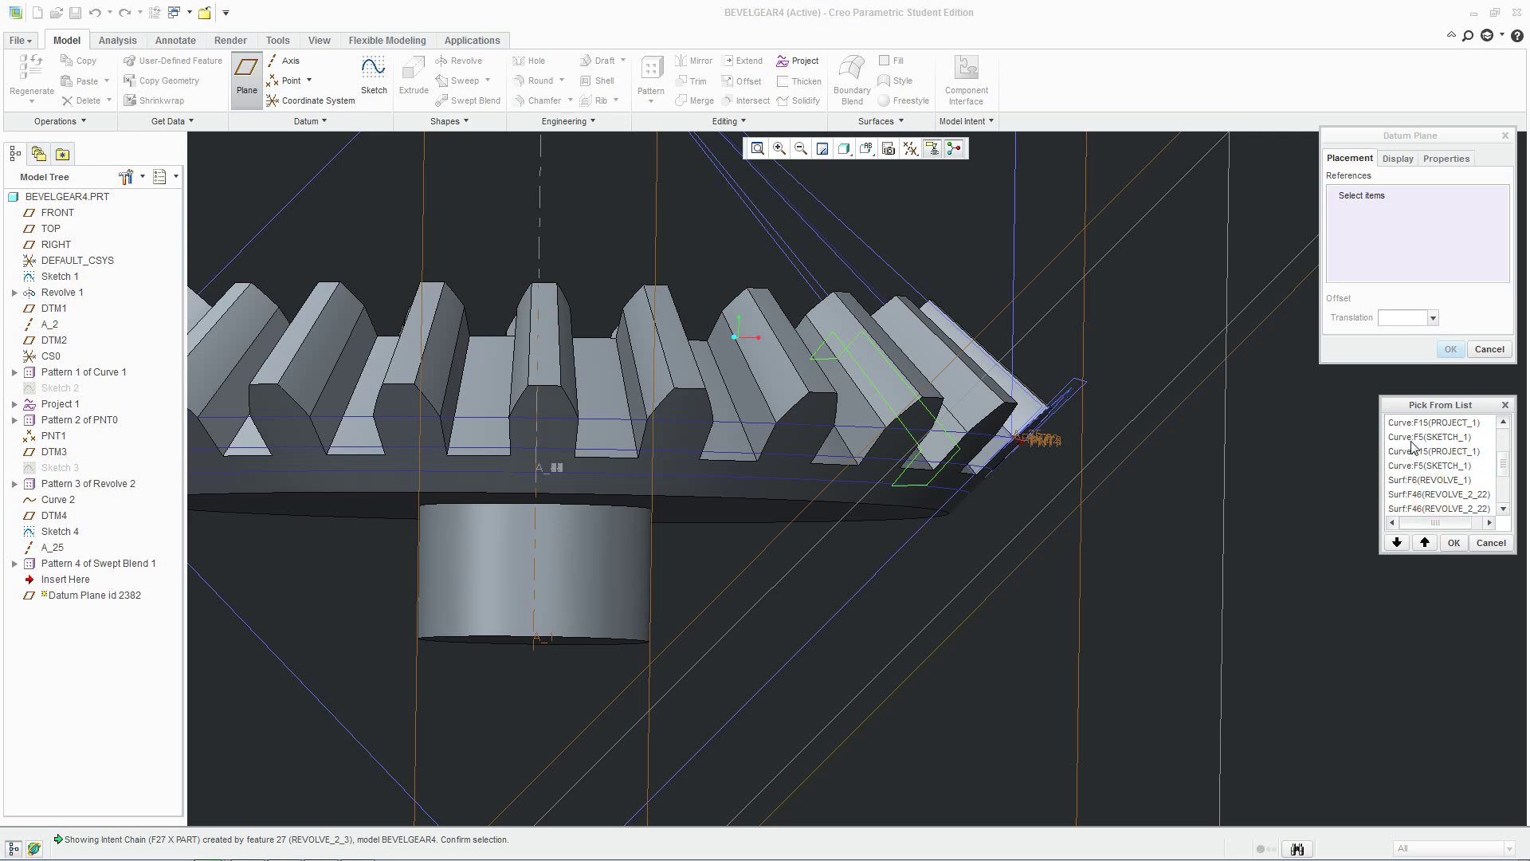
{"action": "left_click", "coordinate": [1411, 423]}
{"action": "scroll", "coordinate": [1414, 449], "scroll_direction": "up", "scroll_amount": 1}
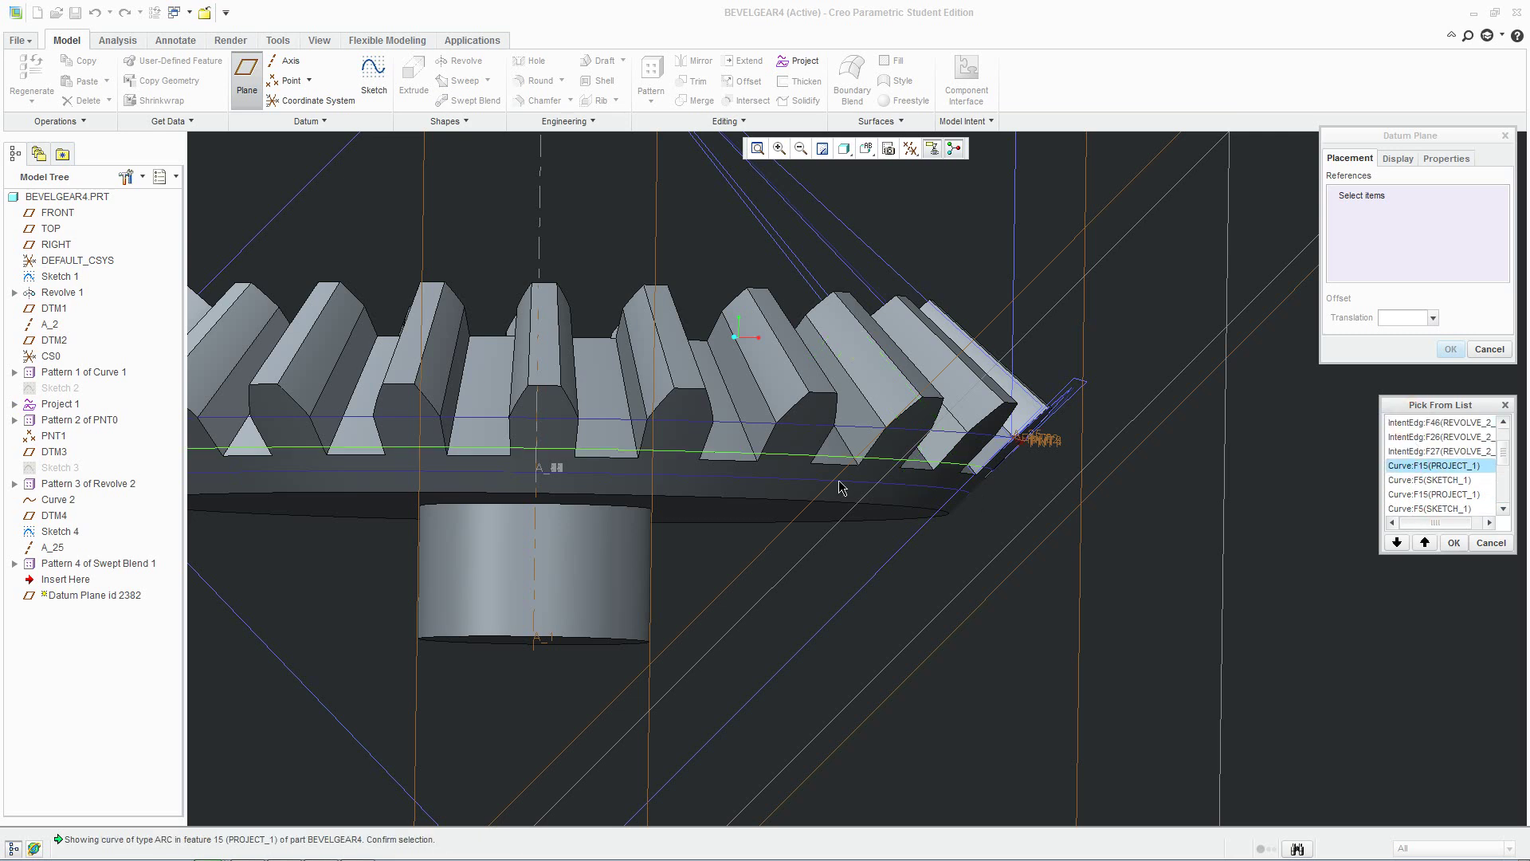
{"action": "left_click", "coordinate": [1460, 547]}
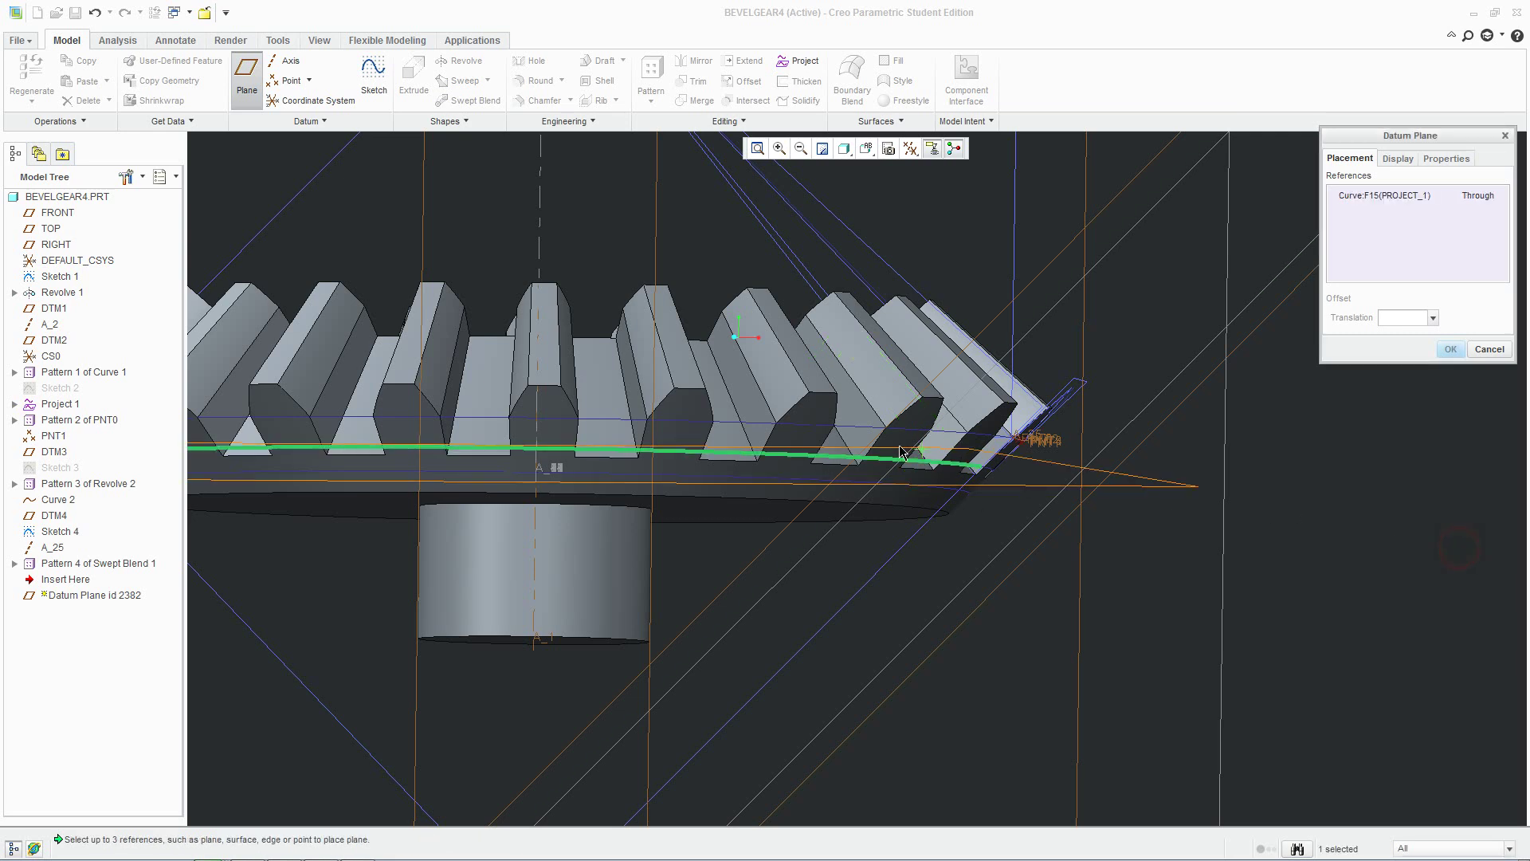
{"action": "left_click", "coordinate": [1450, 349]}
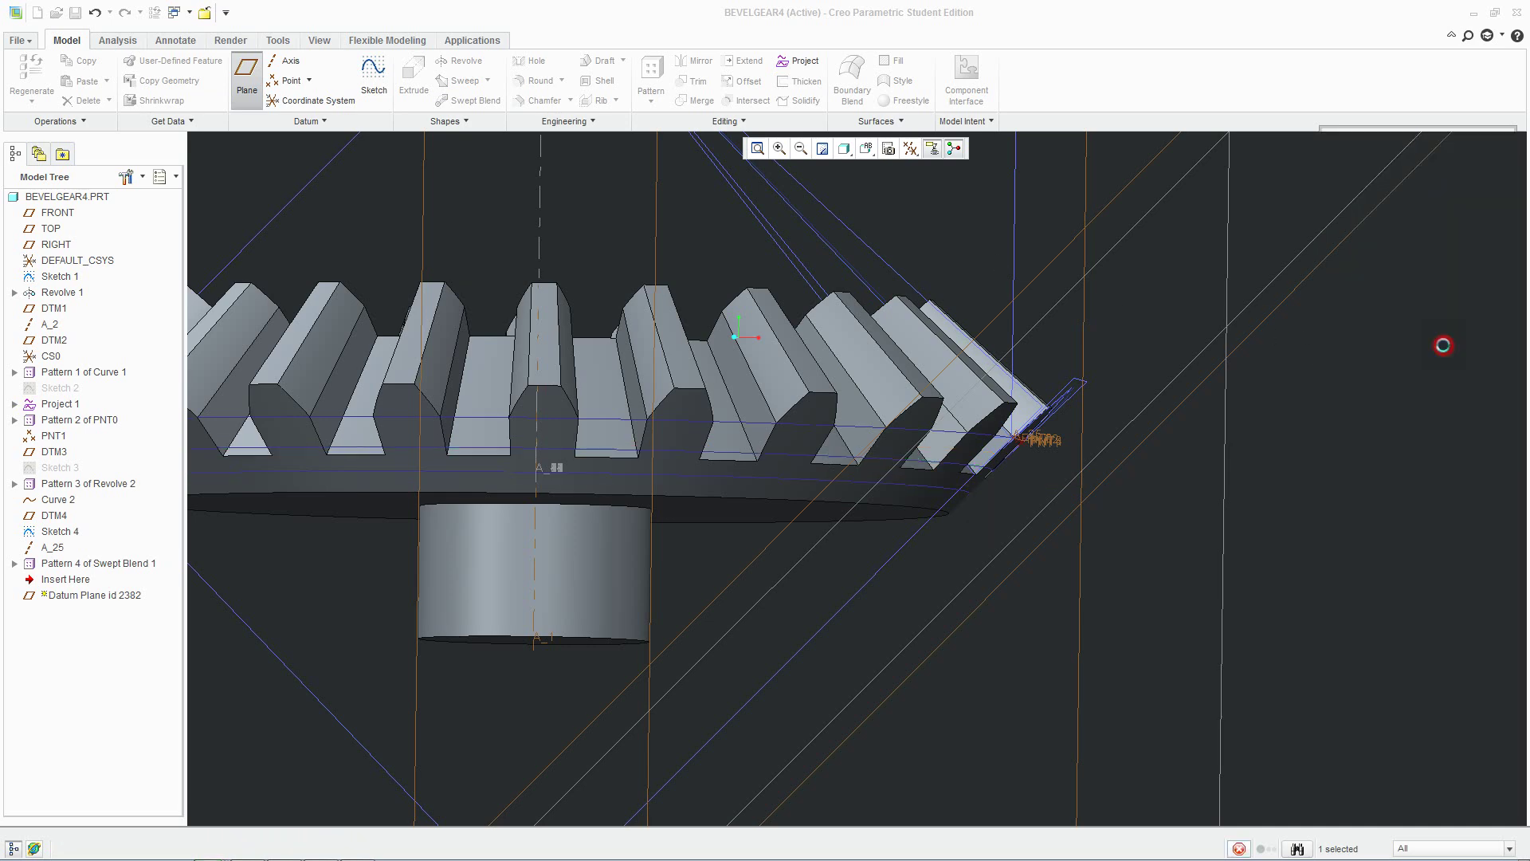
Inspect the new datum plane from the side and save BEVELGEAR4.PRT in the Gear Bevel folder.
{"action": "middle_click_drag", "start_coordinate": [1117, 564], "coordinate": [1070, 529]}
{"action": "scroll", "coordinate": [1070, 530], "scroll_direction": "up", "scroll_amount": 3}
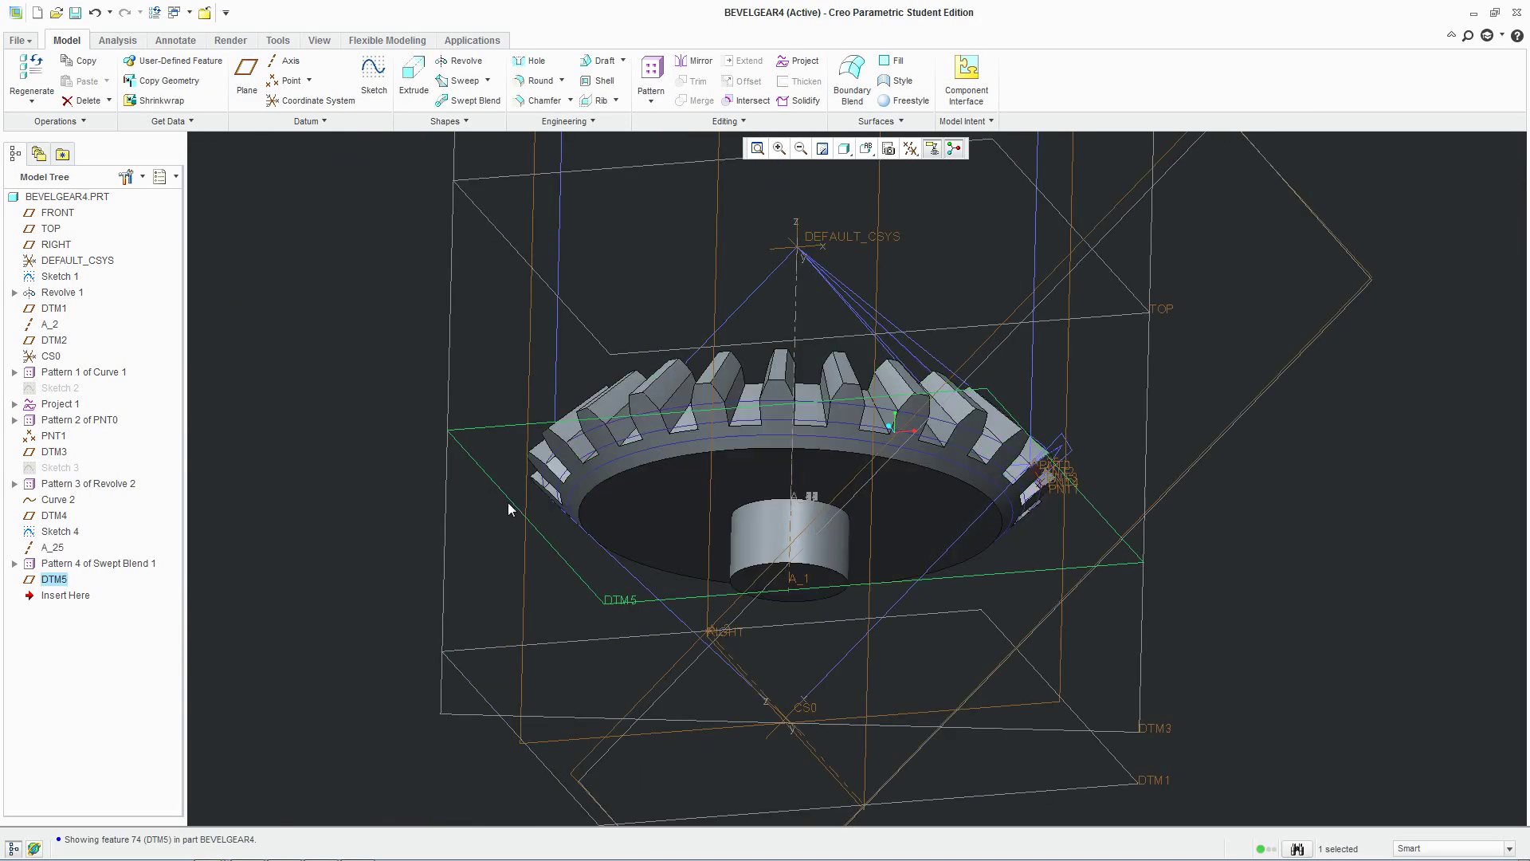
{"action": "middle_click_drag", "start_coordinate": [580, 488], "coordinate": [607, 522]}
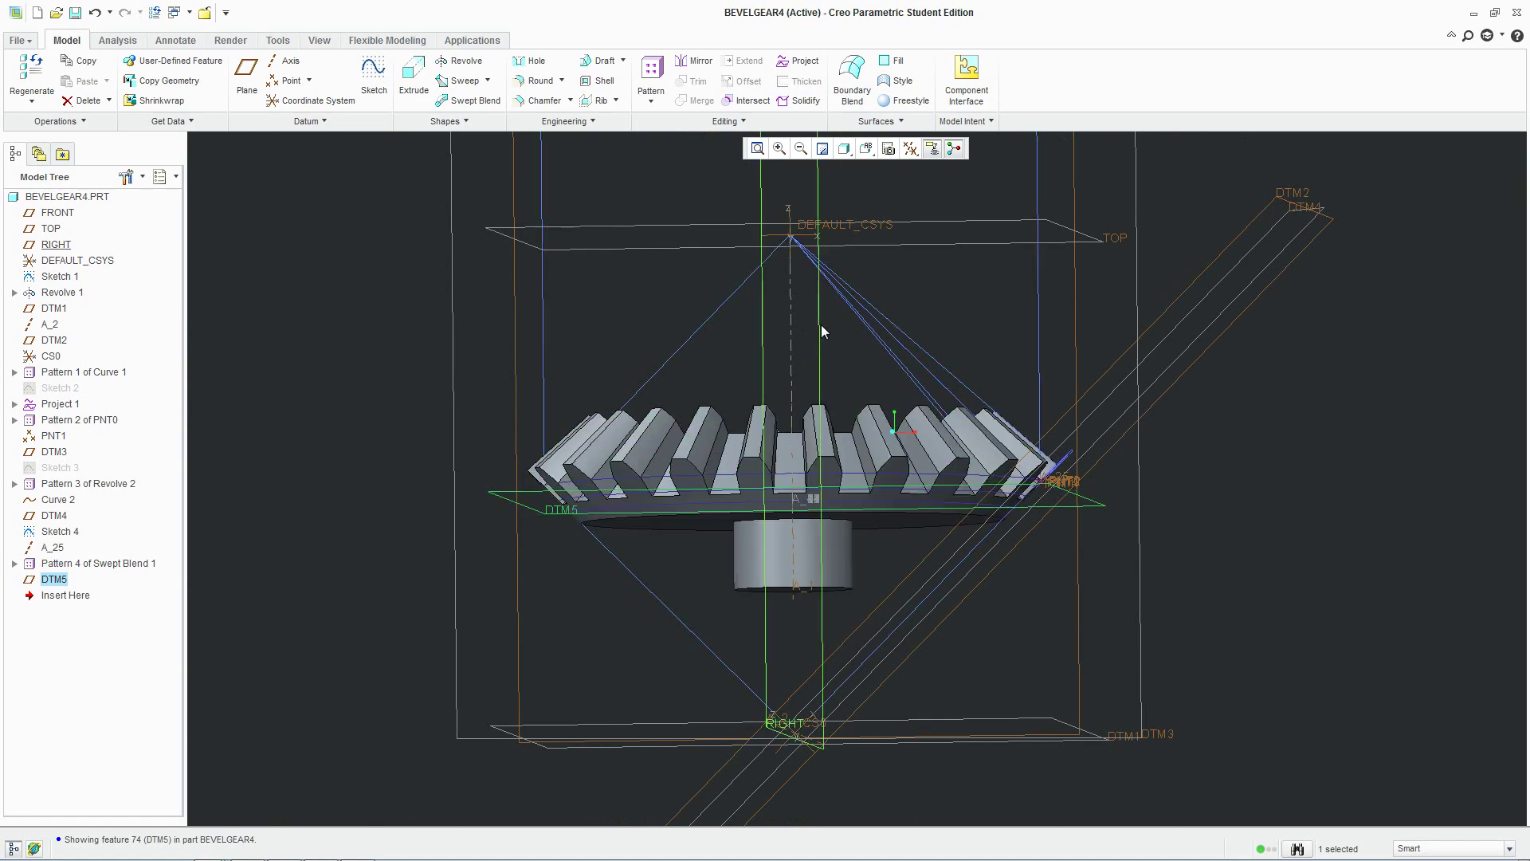
{"action": "mouse_move", "coordinate": [837, 351]}
{"action": "middle_mouse_down"}
{"action": "mouse_move", "coordinate": [854, 335]}
{"action": "mouse_move", "coordinate": [834, 335]}
{"action": "middle_mouse_up"}
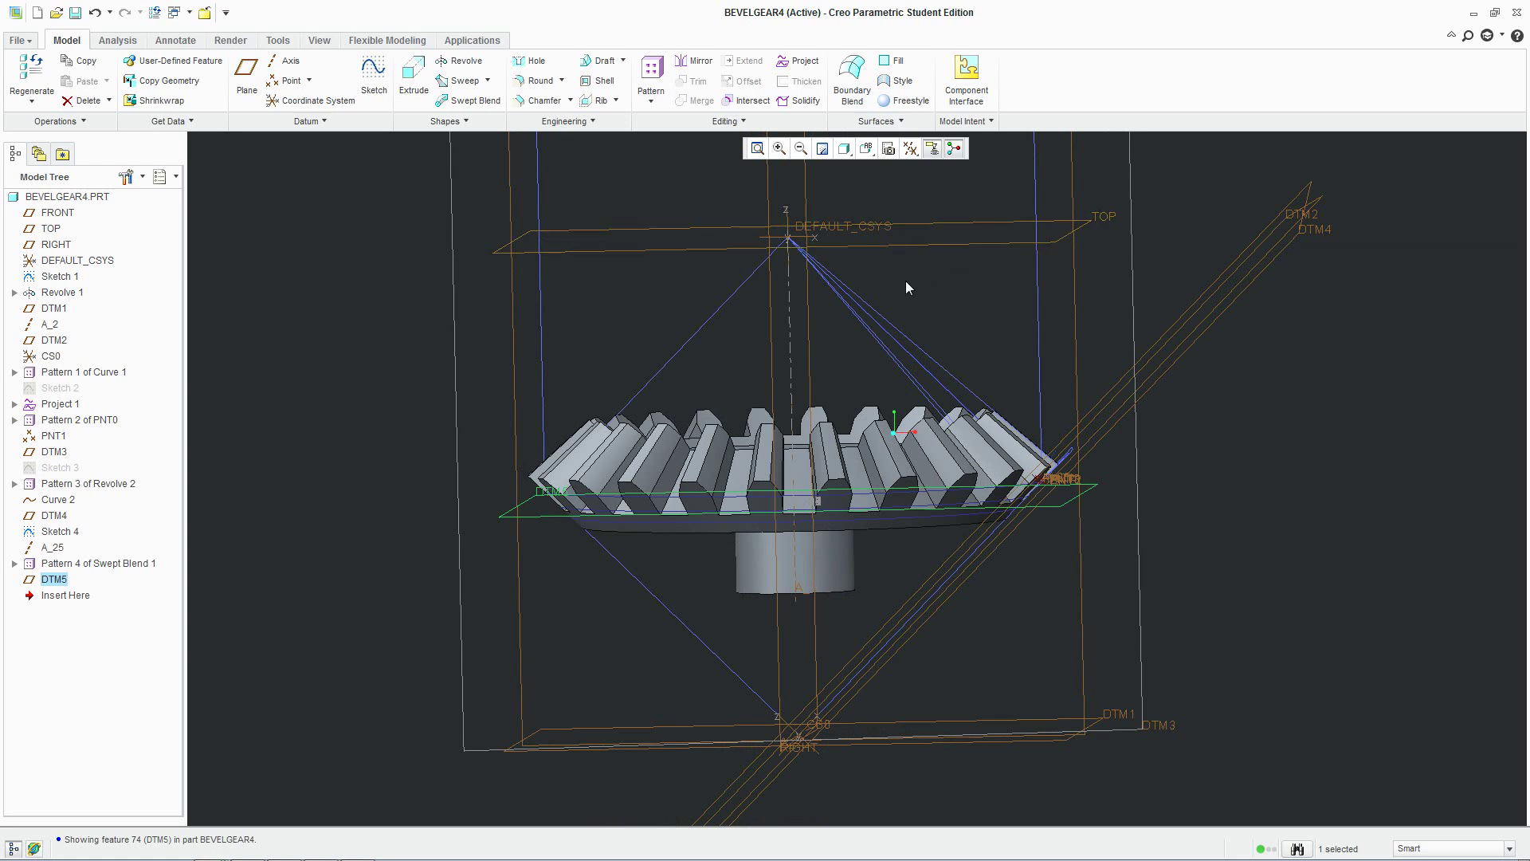
{"action": "left_click", "coordinate": [19, 41]}
{"action": "left_click", "coordinate": [19, 41]}
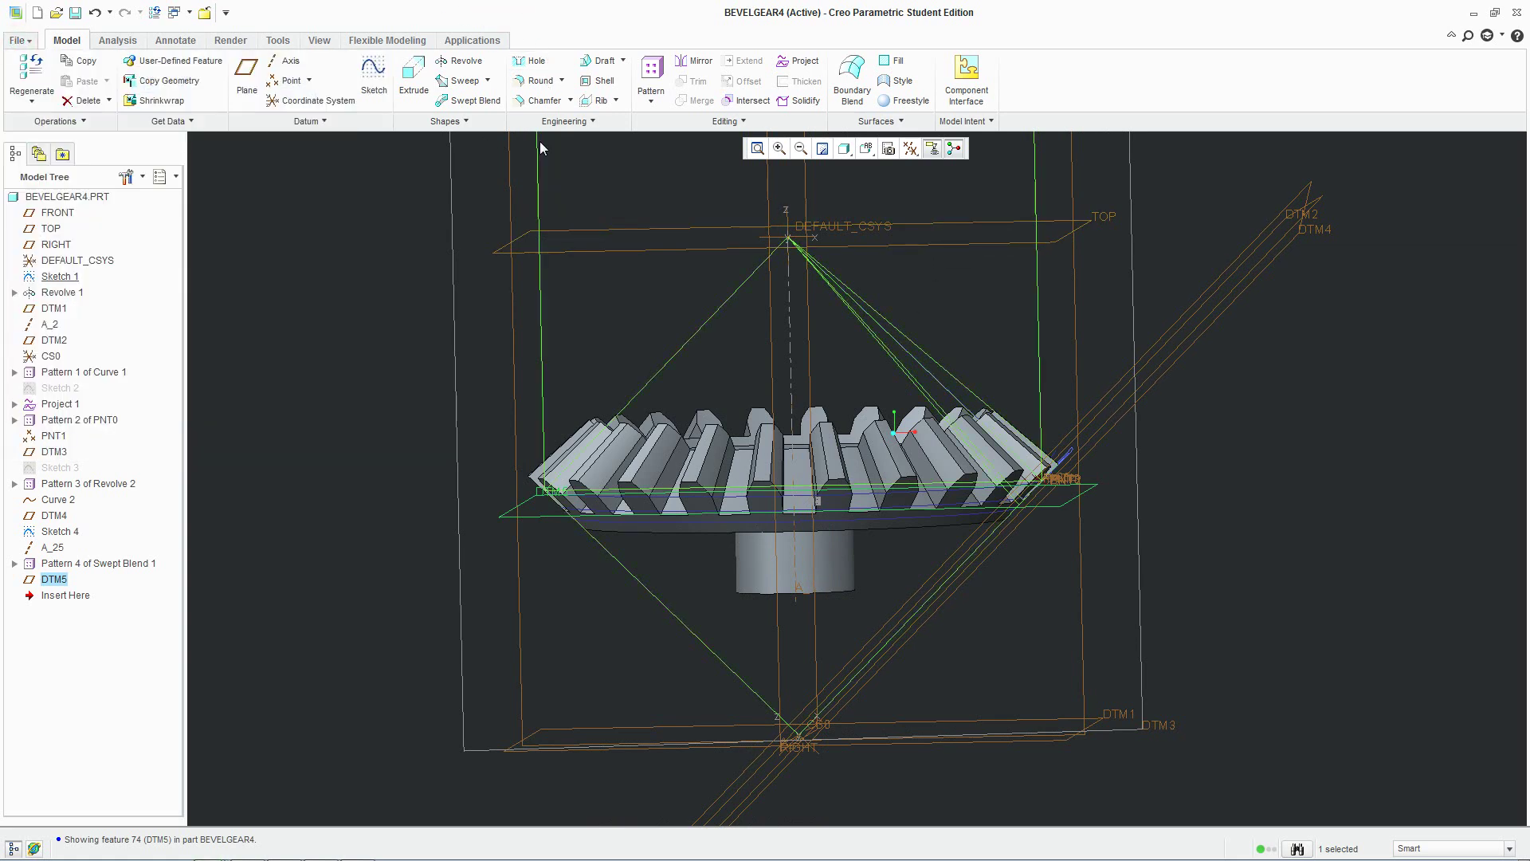
{"action": "key", "text": "ctrl+s"}
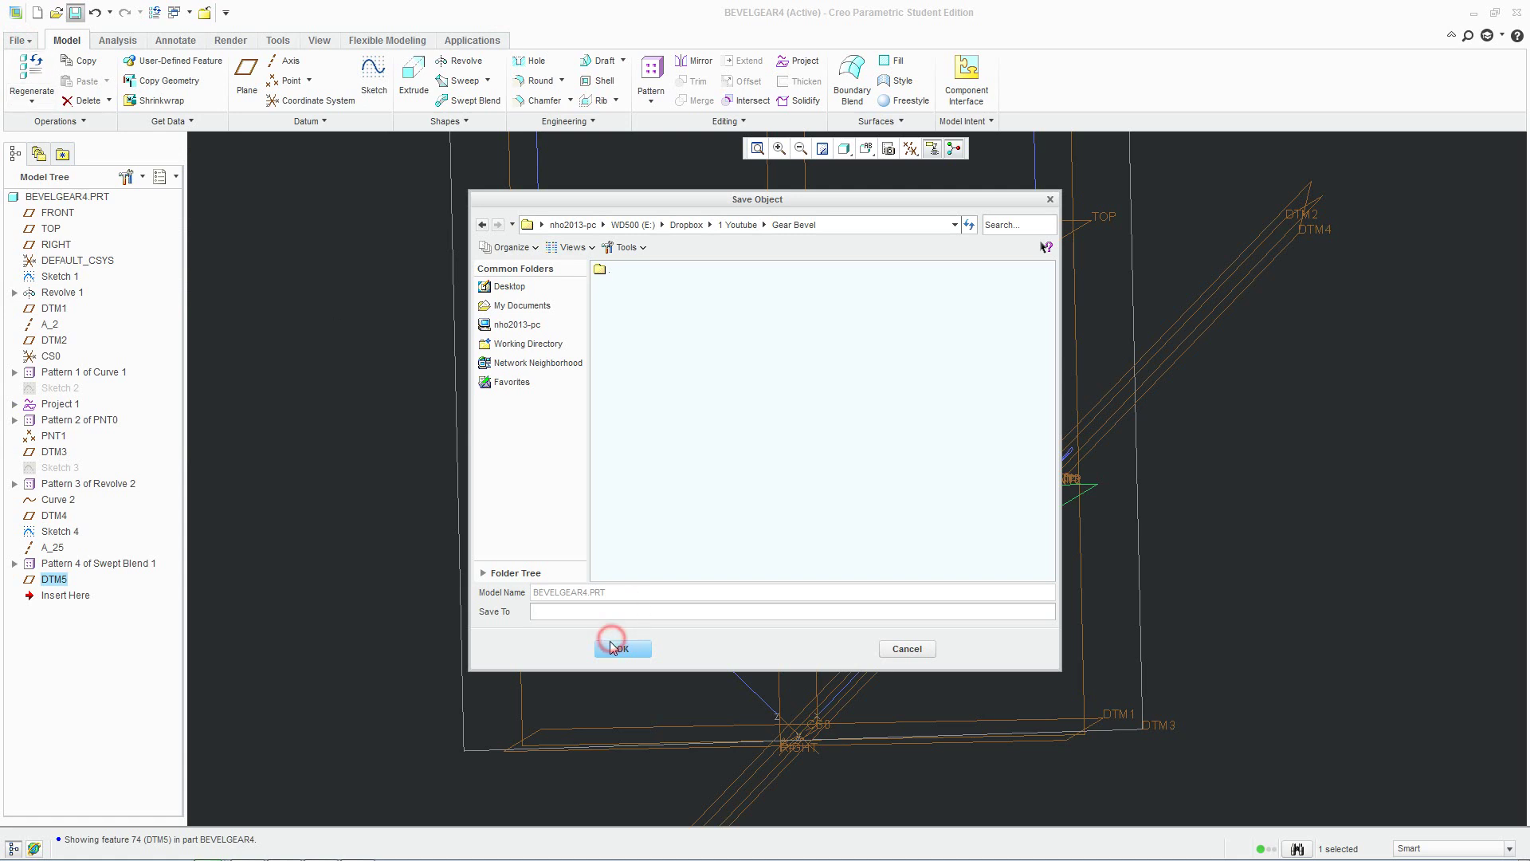
{"action": "left_click", "coordinate": [612, 647]}
Close the BEVELGEAR4 part, look over the frame part and return to the BEVELASM assembly.
{"action": "left_click", "coordinate": [24, 46]}
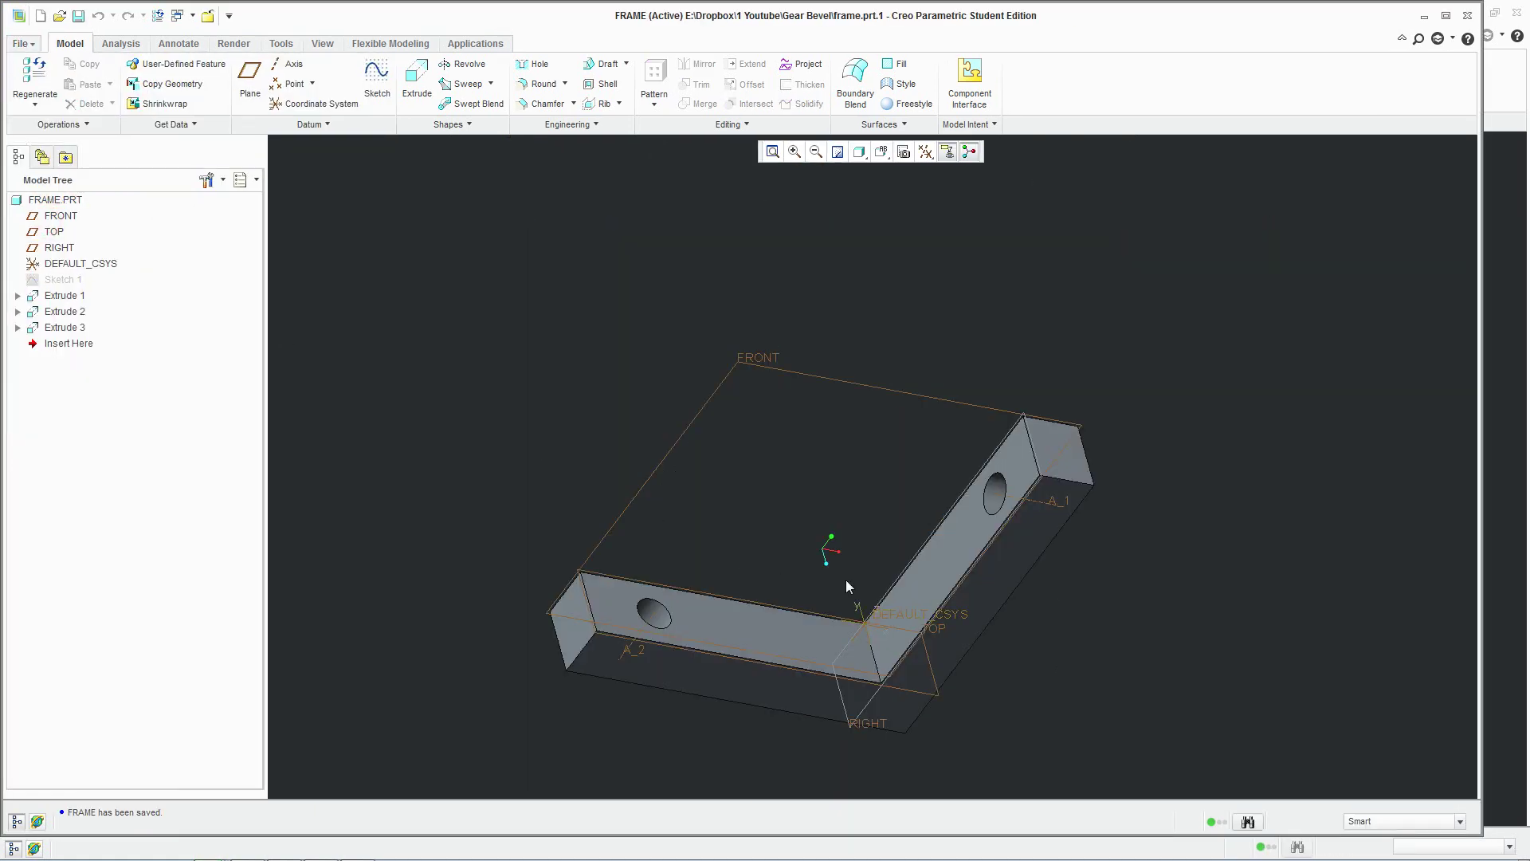
{"action": "scroll", "coordinate": [846, 586], "scroll_direction": "down", "scroll_amount": 3}
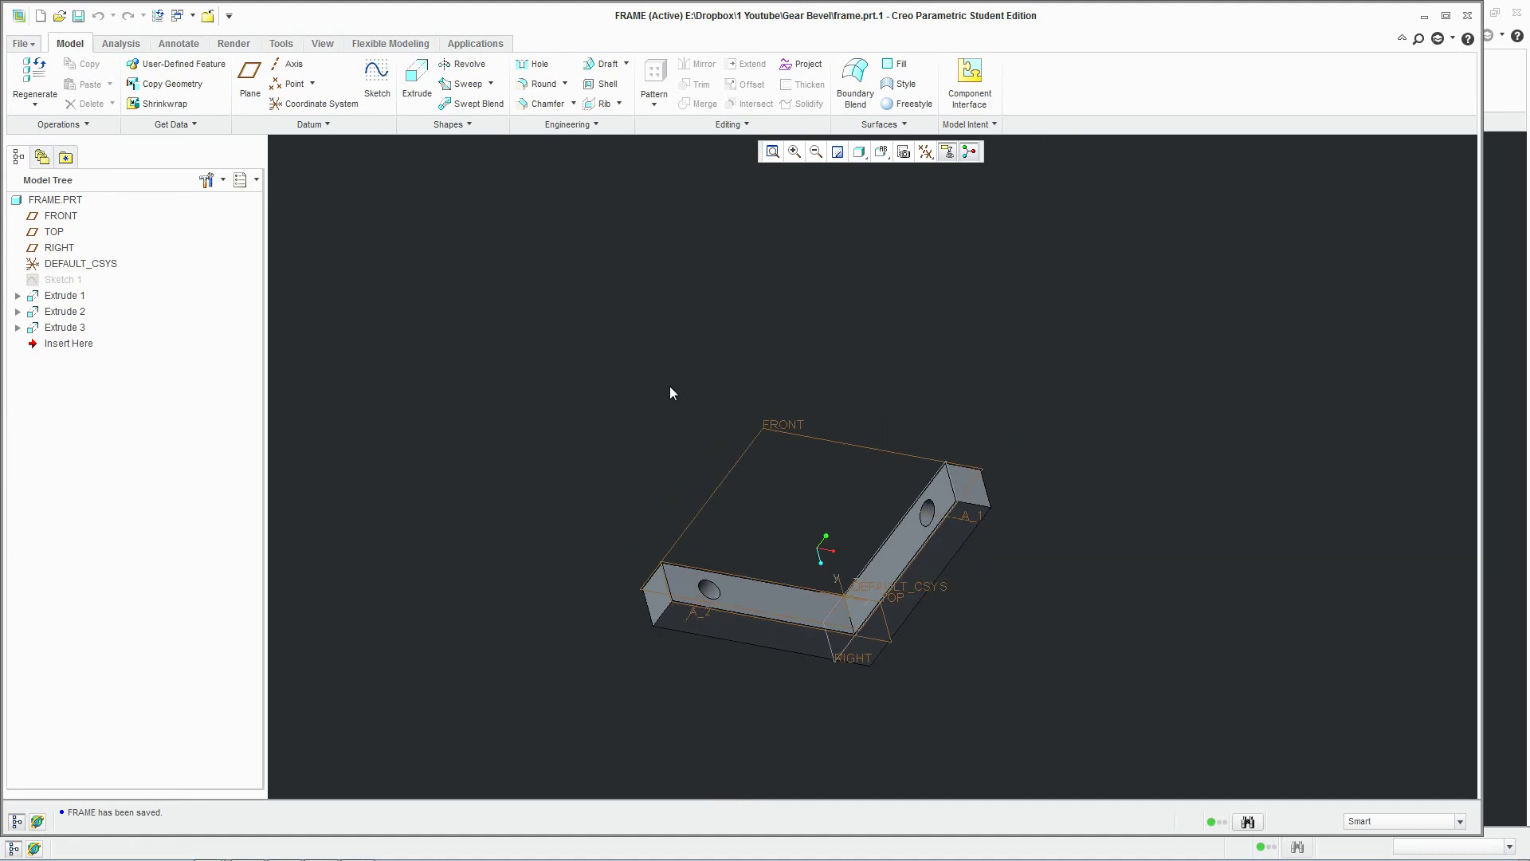
{"action": "middle_click_drag", "start_coordinate": [669, 386], "coordinate": [831, 570]}
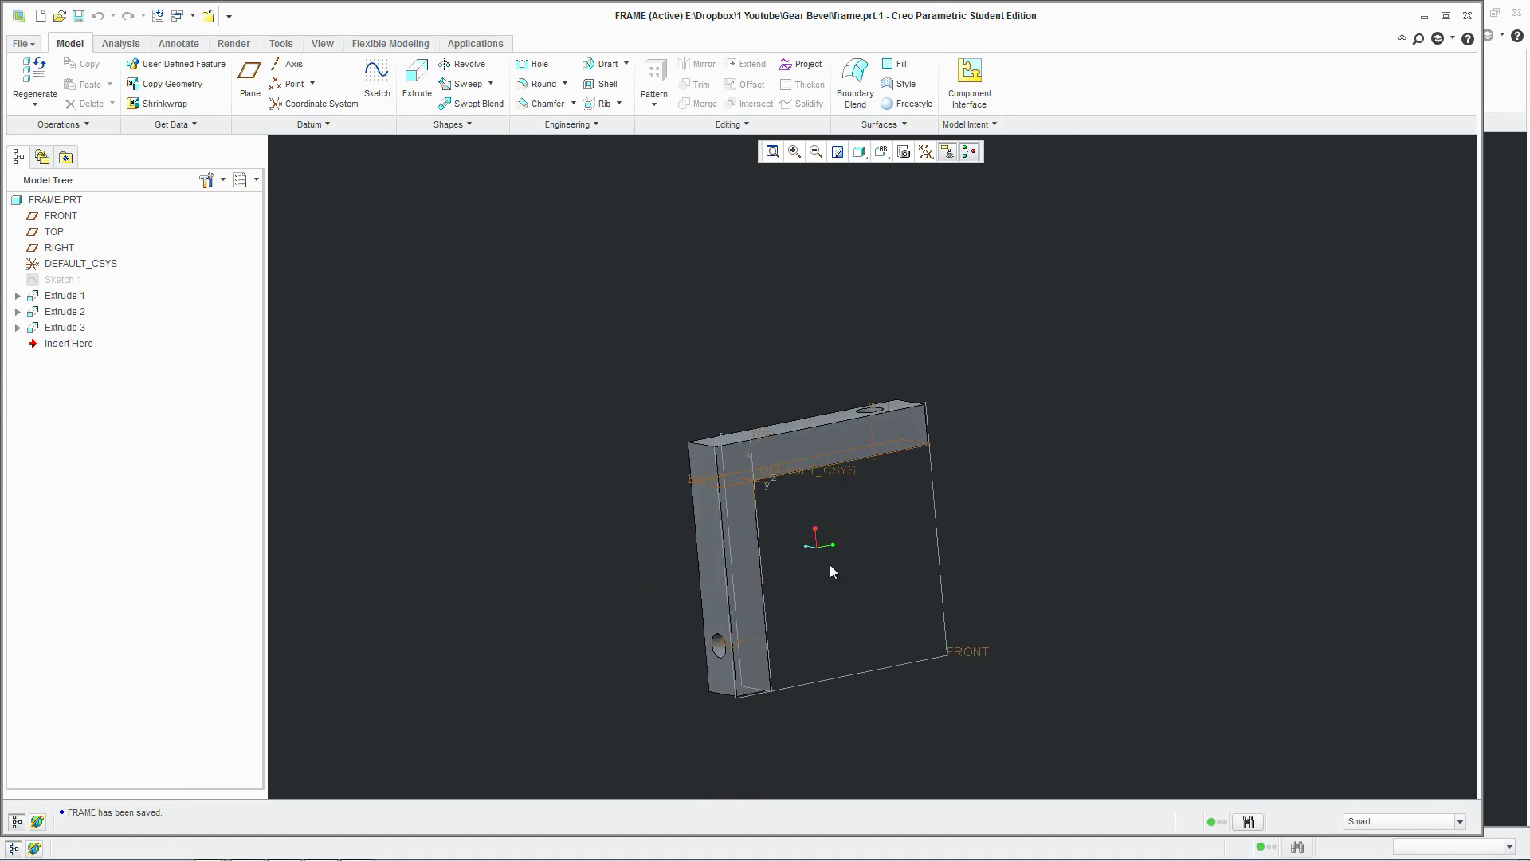
{"action": "key", "text": "ctrl+d"}
{"action": "left_click", "coordinate": [179, 16]}
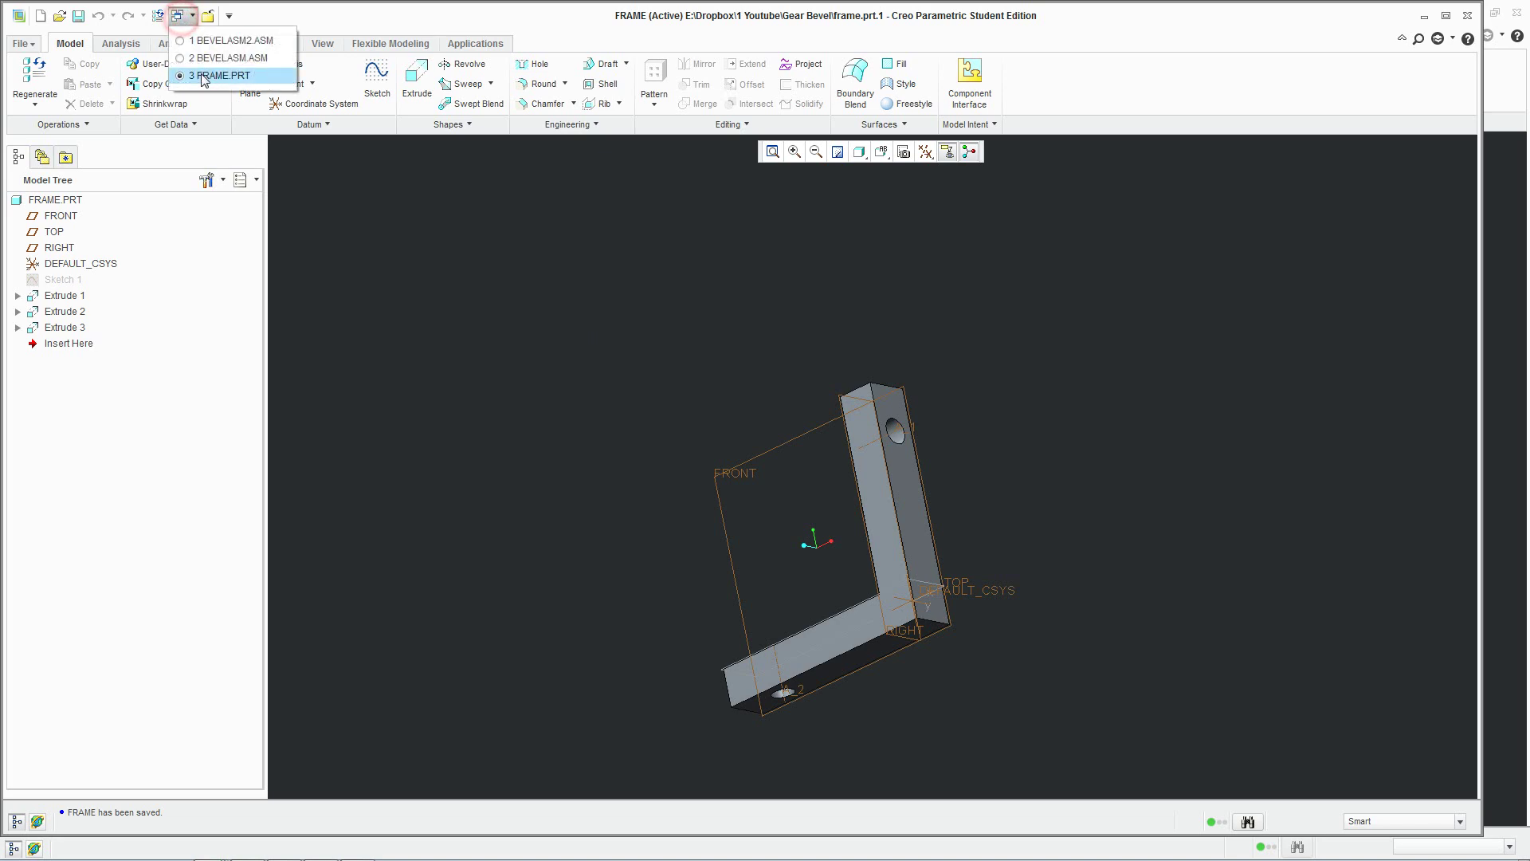
{"action": "left_click", "coordinate": [260, 56]}
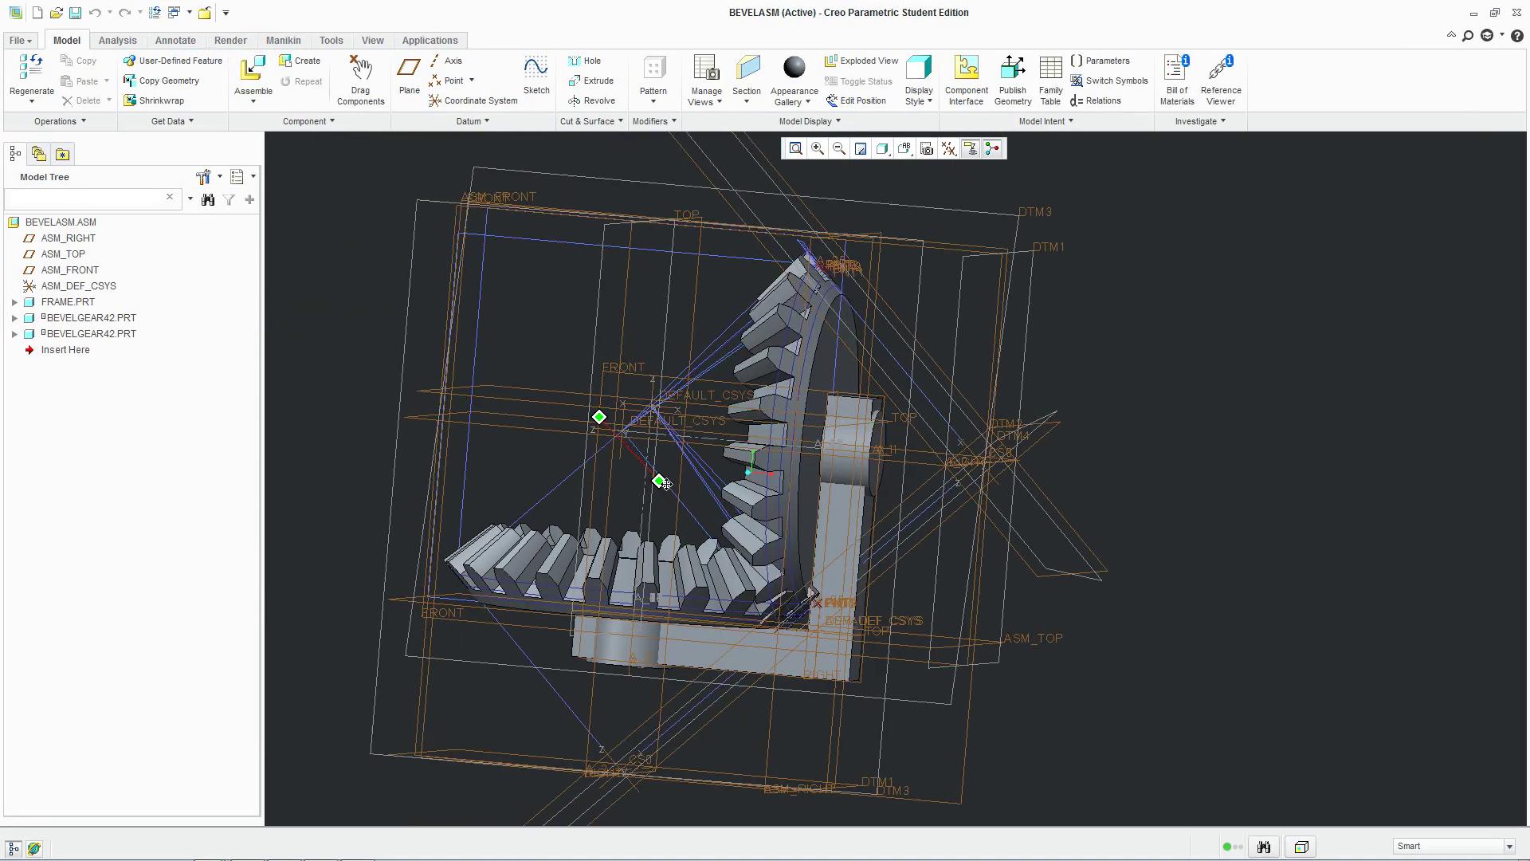
{"action": "middle_click_drag", "start_coordinate": [660, 482], "coordinate": [846, 510]}
{"action": "middle_click_drag", "start_coordinate": [862, 727], "coordinate": [816, 601], "text": "shift"}
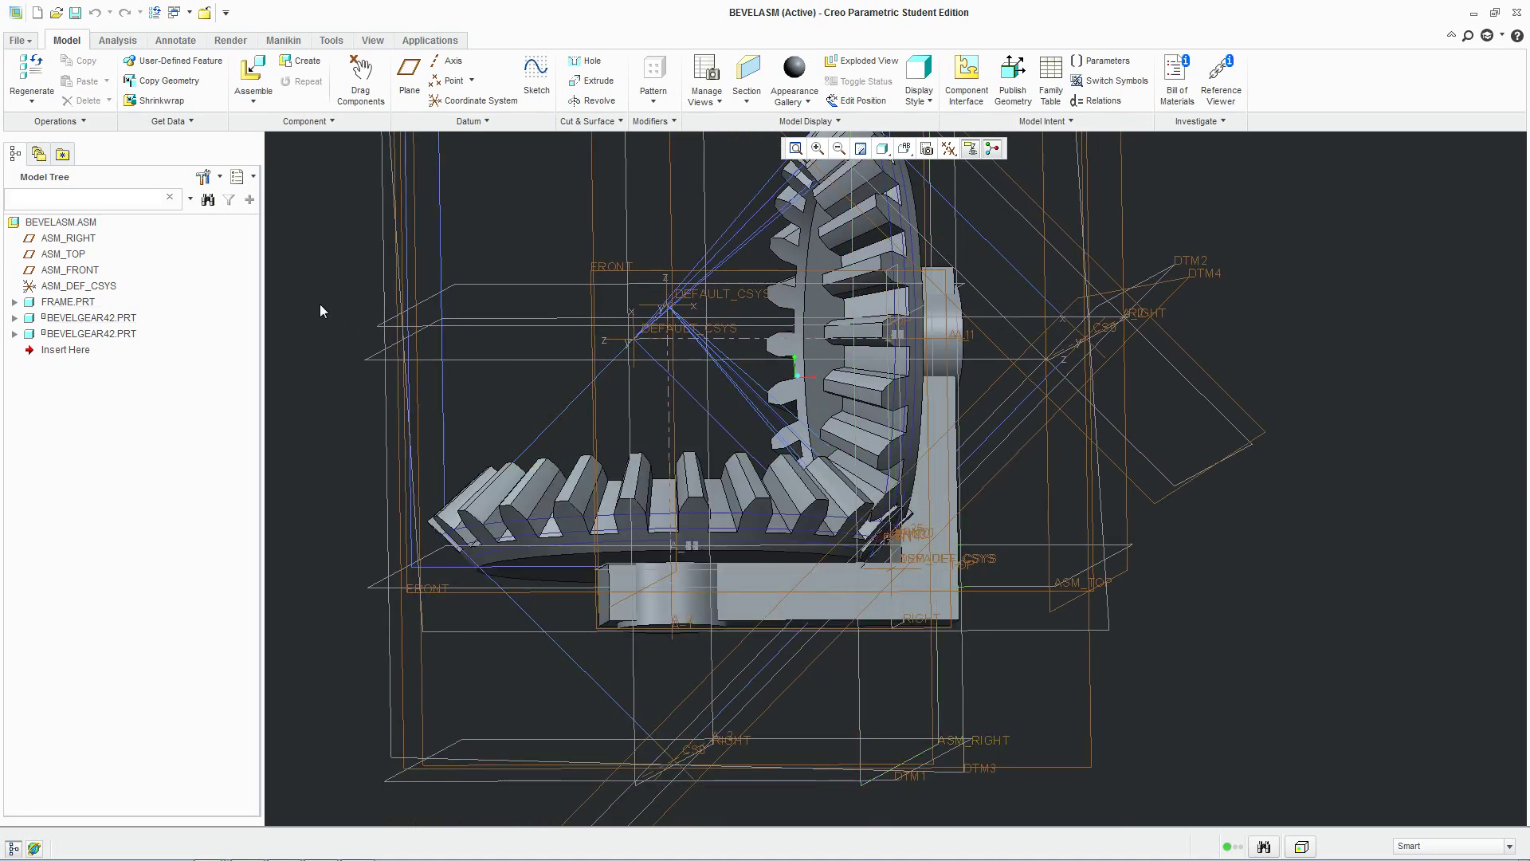
{"action": "right_click", "coordinate": [88, 317]}
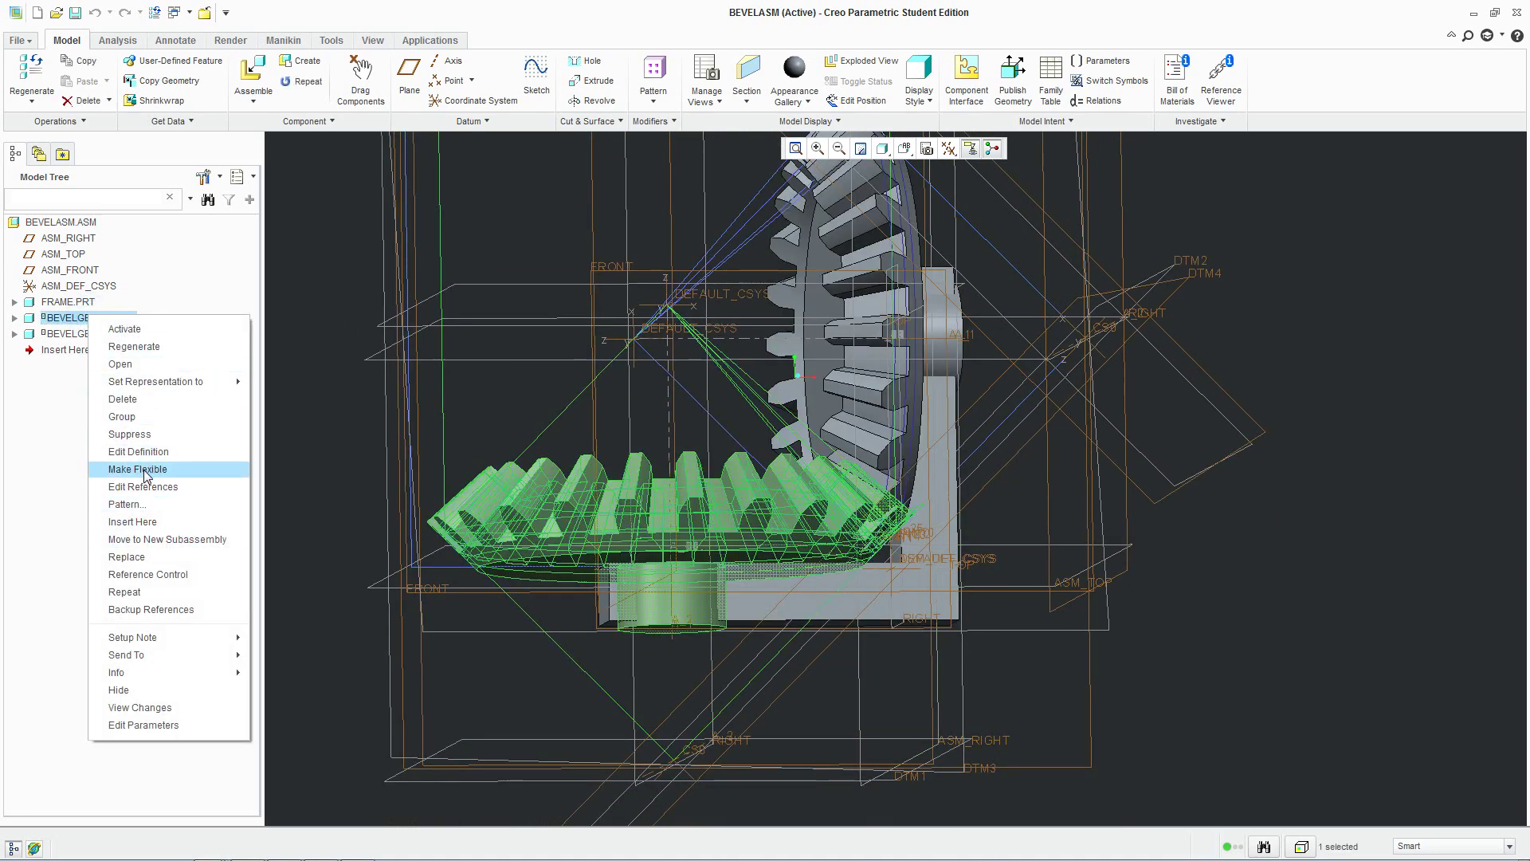
{"action": "left_click", "coordinate": [151, 452]}
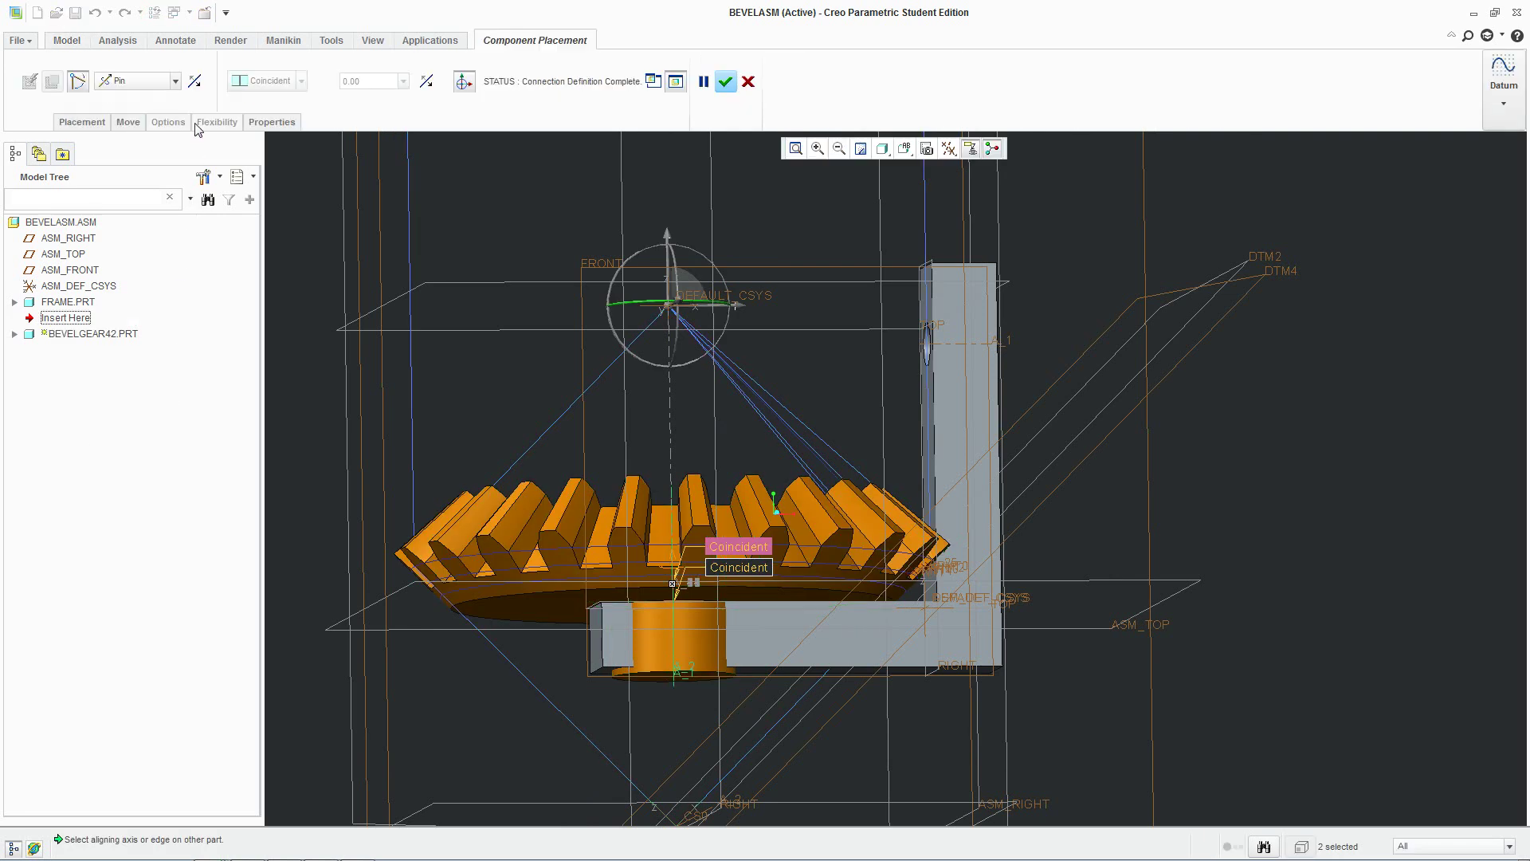
{"action": "left_click", "coordinate": [82, 122]}
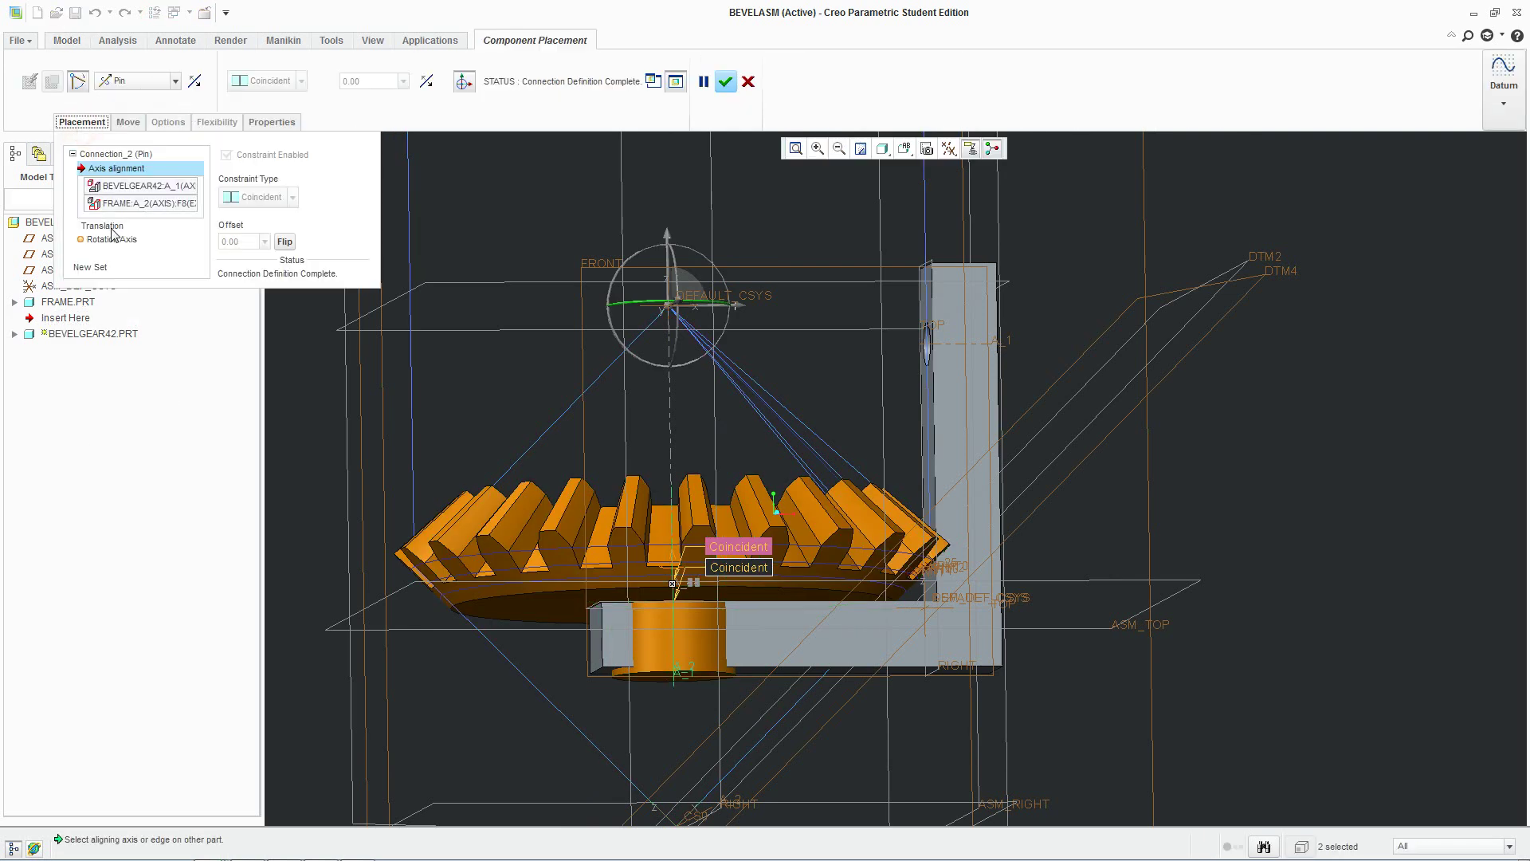
{"action": "left_click", "coordinate": [102, 227]}
{"action": "left_click", "coordinate": [124, 228]}
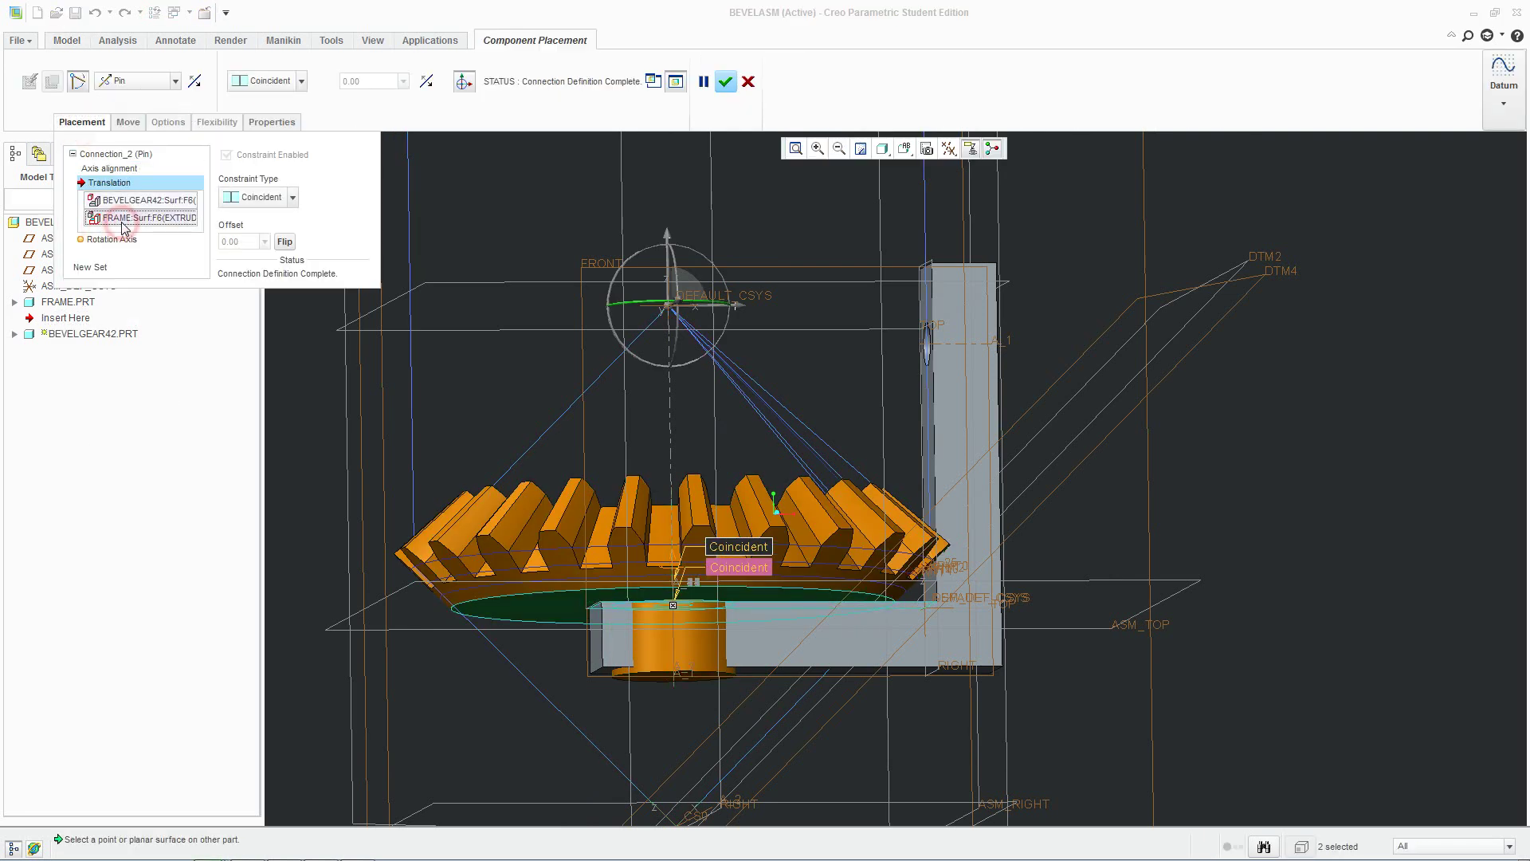
{"action": "left_click", "coordinate": [124, 202]}
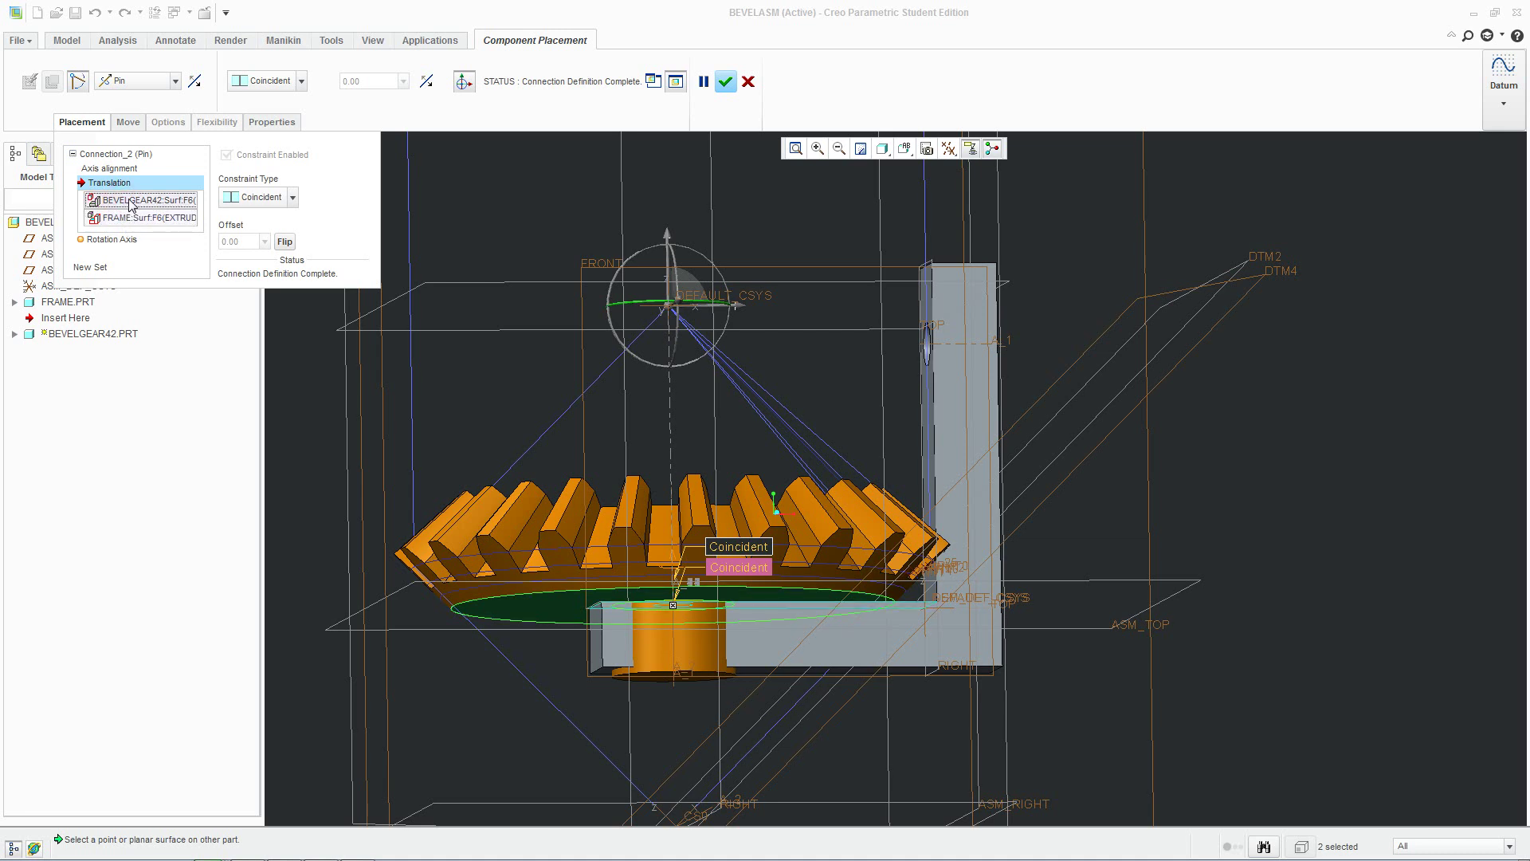
{"action": "right_click", "coordinate": [131, 205]}
{"action": "left_click", "coordinate": [151, 213]}
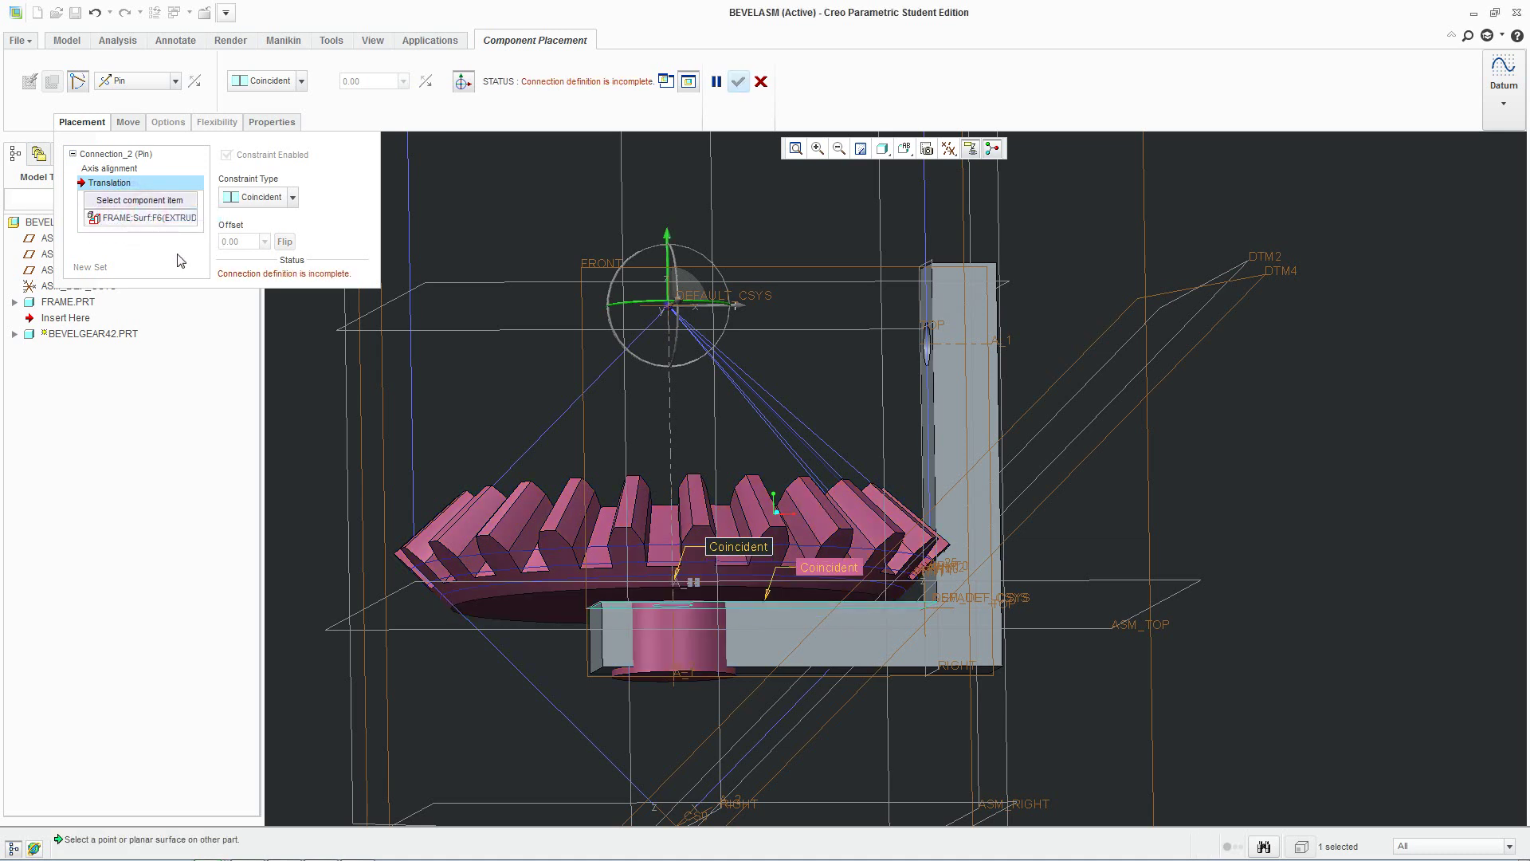
{"action": "middle_click_drag", "start_coordinate": [415, 563], "coordinate": [452, 542]}
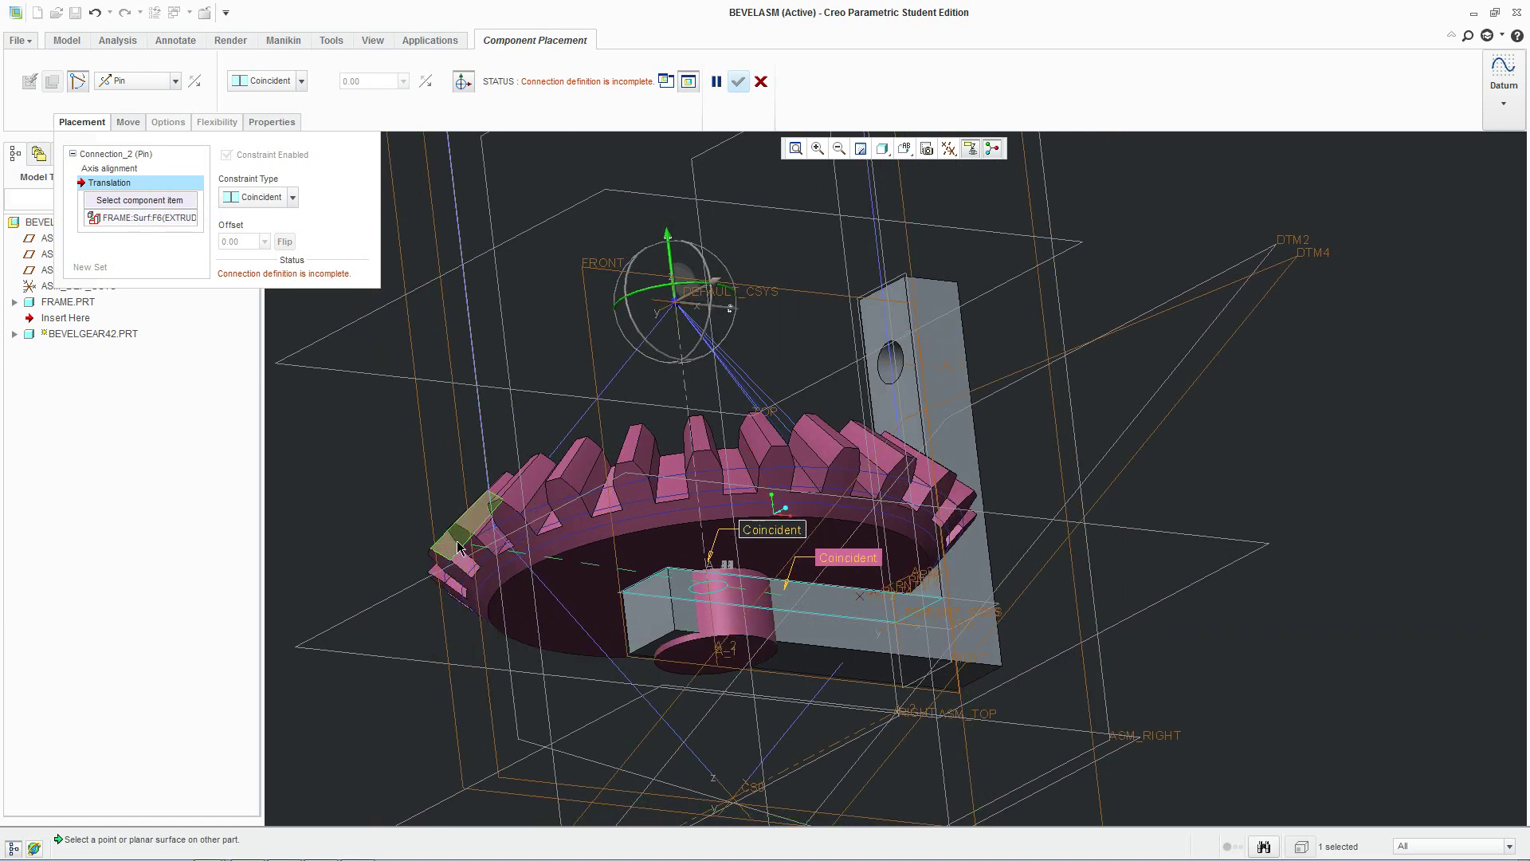
{"action": "middle_click_drag", "start_coordinate": [800, 481], "coordinate": [705, 518]}
{"action": "scroll", "coordinate": [484, 563], "scroll_direction": "up", "scroll_amount": 1}
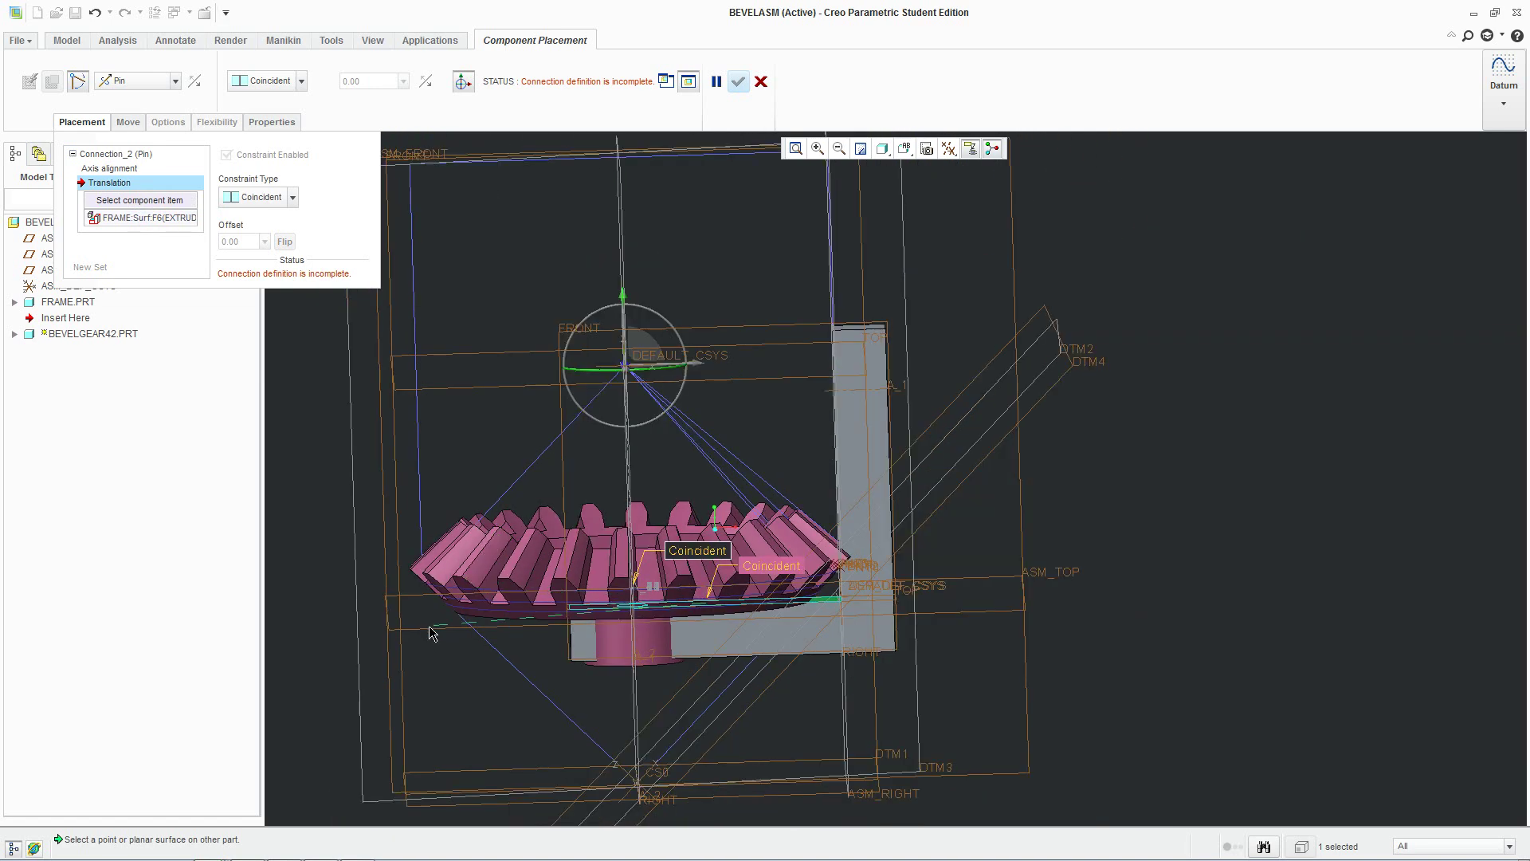
{"action": "middle_click_drag", "start_coordinate": [438, 687], "coordinate": [446, 633]}
{"action": "left_click", "coordinate": [761, 82]}
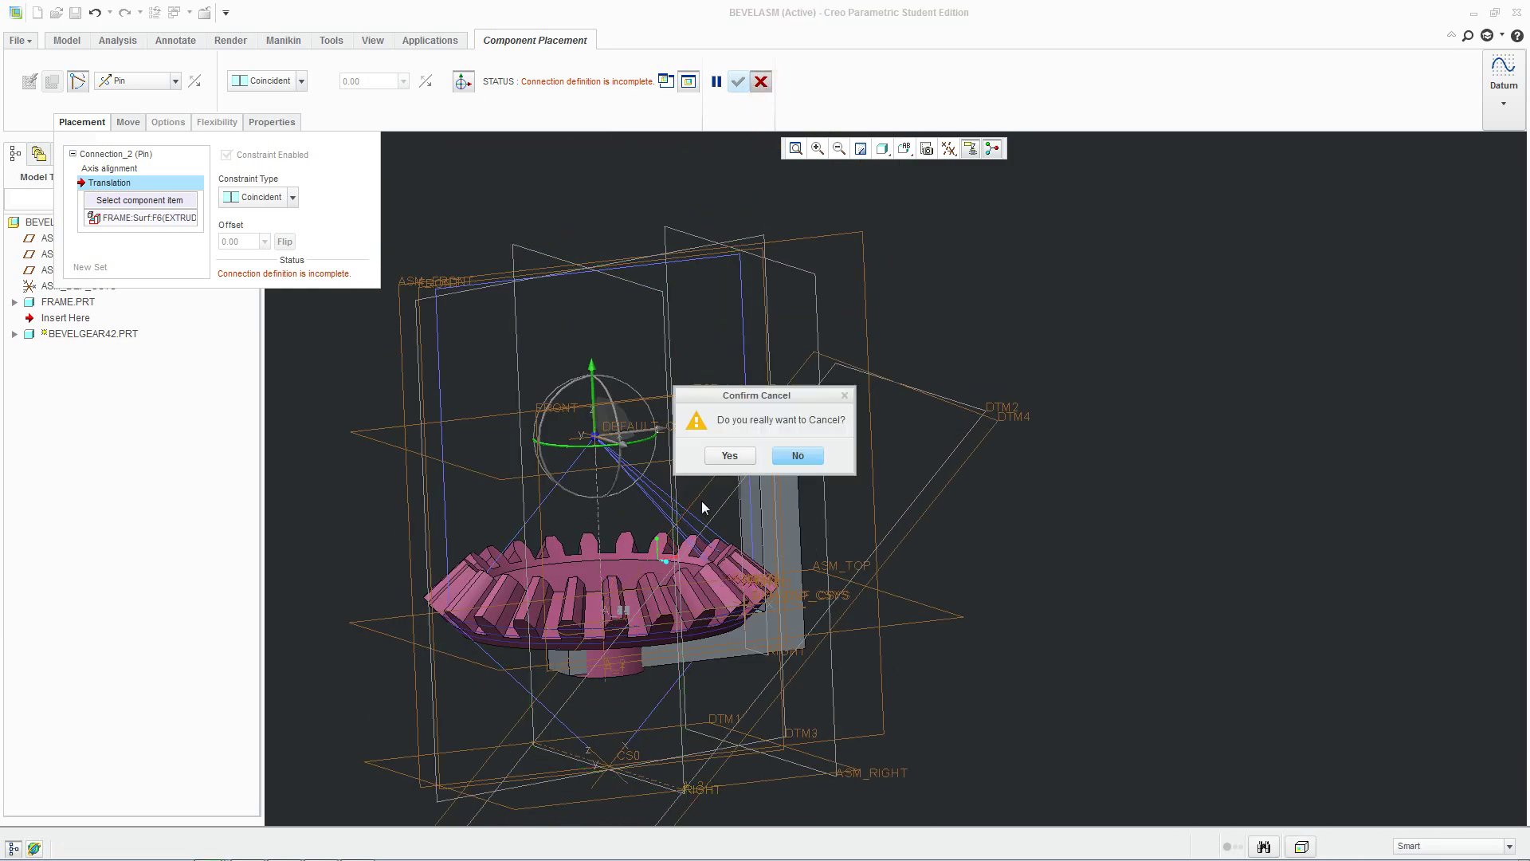
{"action": "left_click", "coordinate": [725, 455]}
Regenerate the BEVELASM assembly and open the recent part bevelgear42.prt in its own window.
{"action": "left_click", "coordinate": [31, 74]}
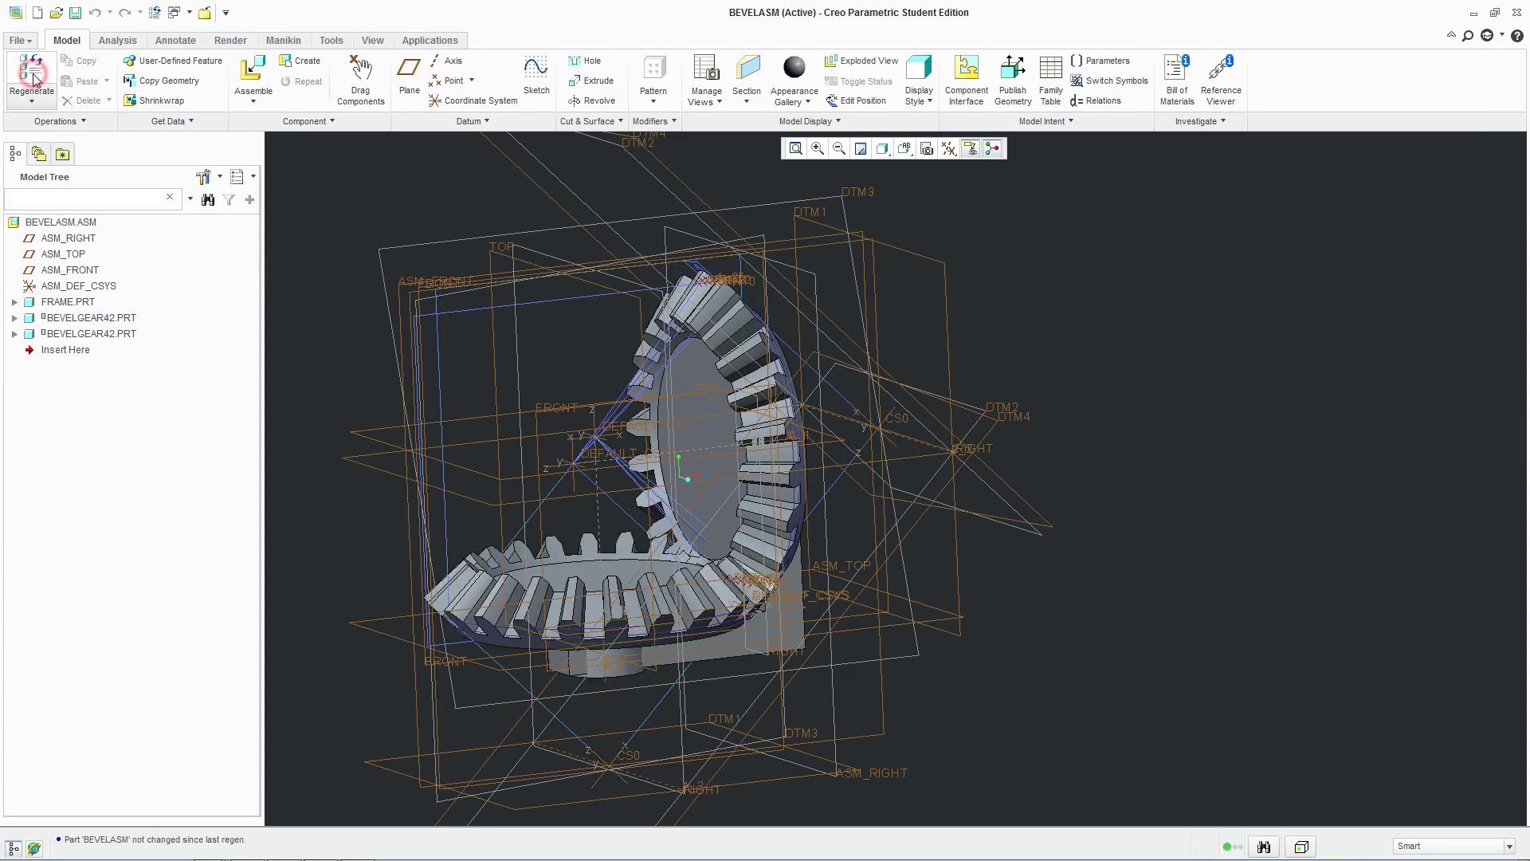
{"action": "mouse_move", "coordinate": [389, 639]}
{"action": "middle_mouse_down"}
{"action": "mouse_move", "coordinate": [351, 574]}
{"action": "mouse_move", "coordinate": [318, 557]}
{"action": "mouse_move", "coordinate": [381, 619]}
{"action": "middle_mouse_up"}
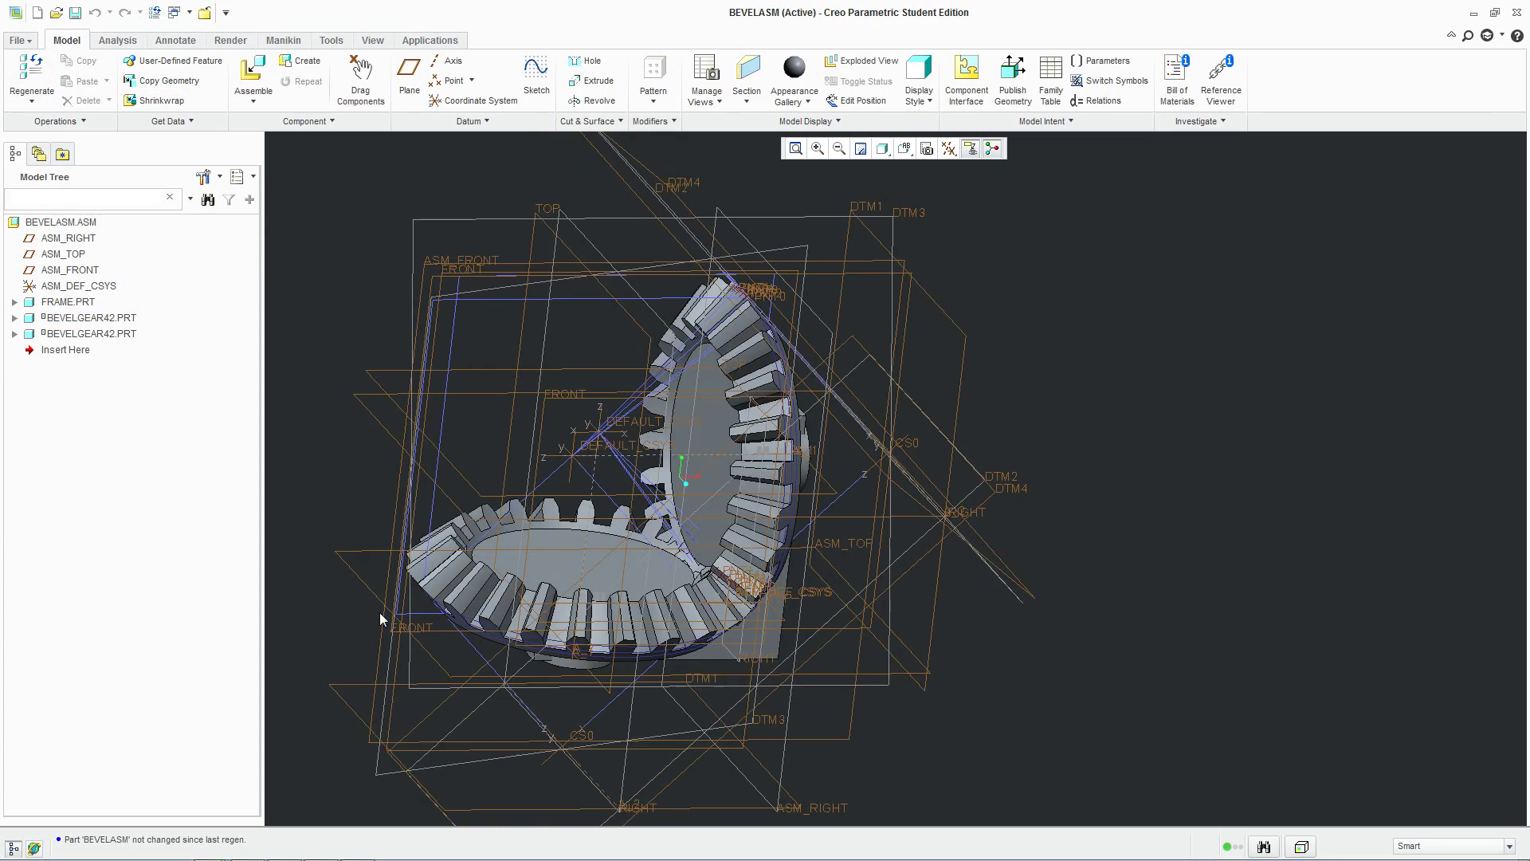
{"action": "left_click", "coordinate": [174, 12]}
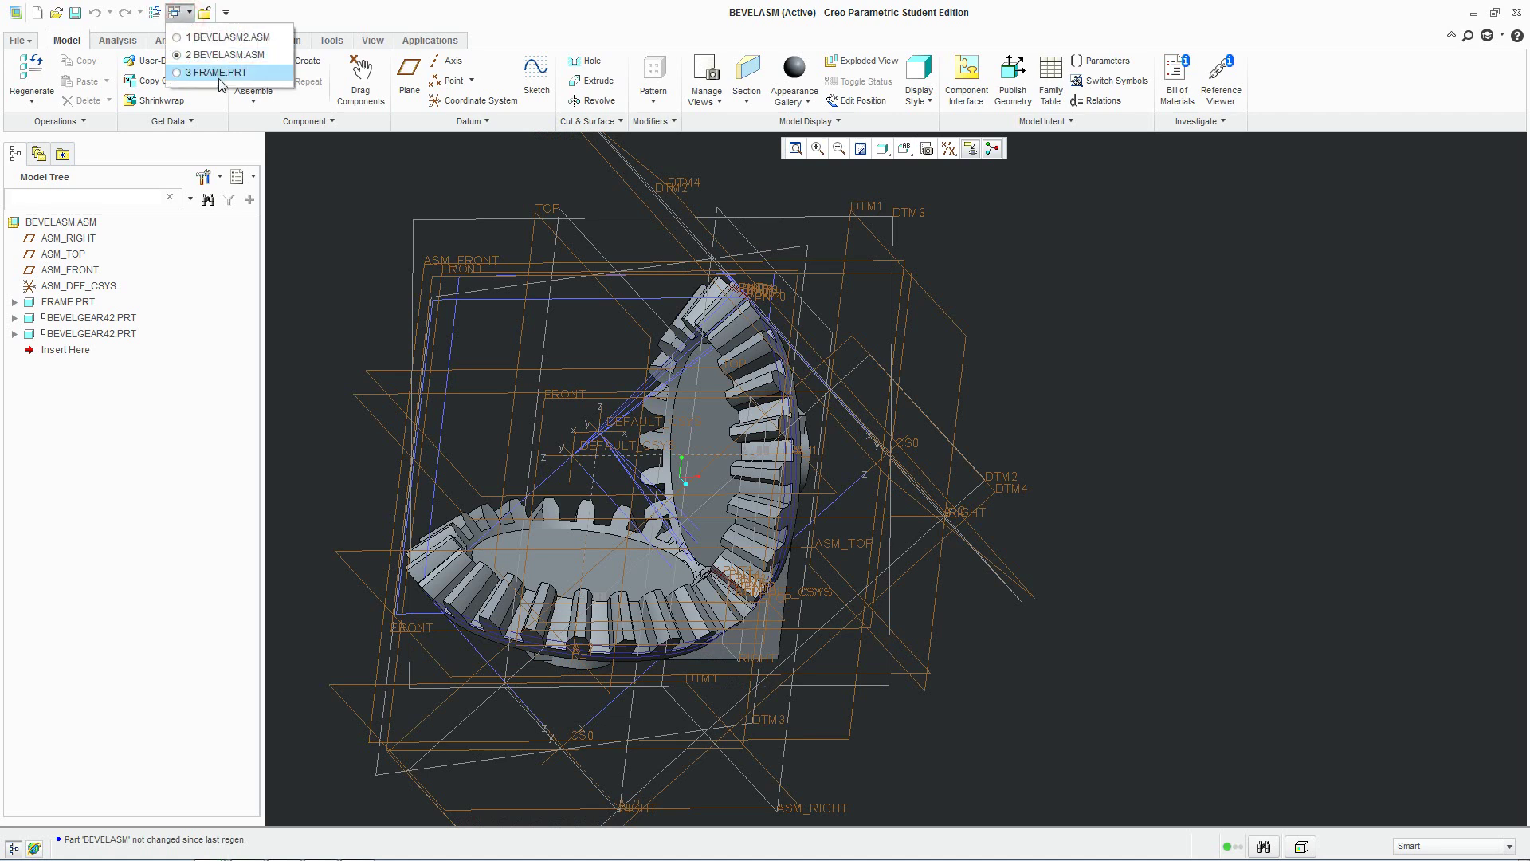
{"action": "left_click", "coordinate": [19, 40]}
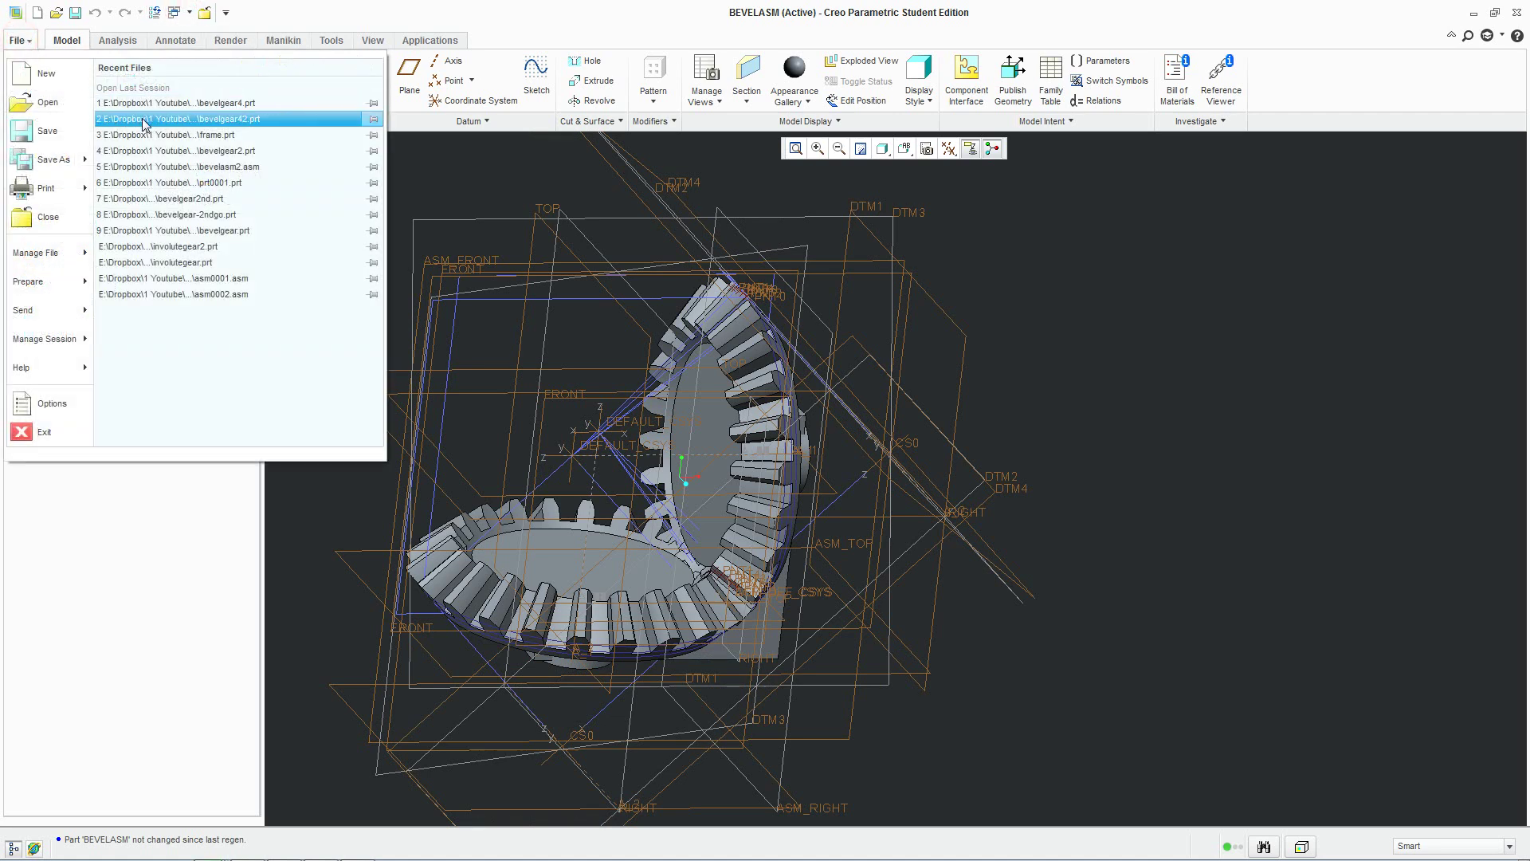
{"action": "left_click", "coordinate": [171, 119]}
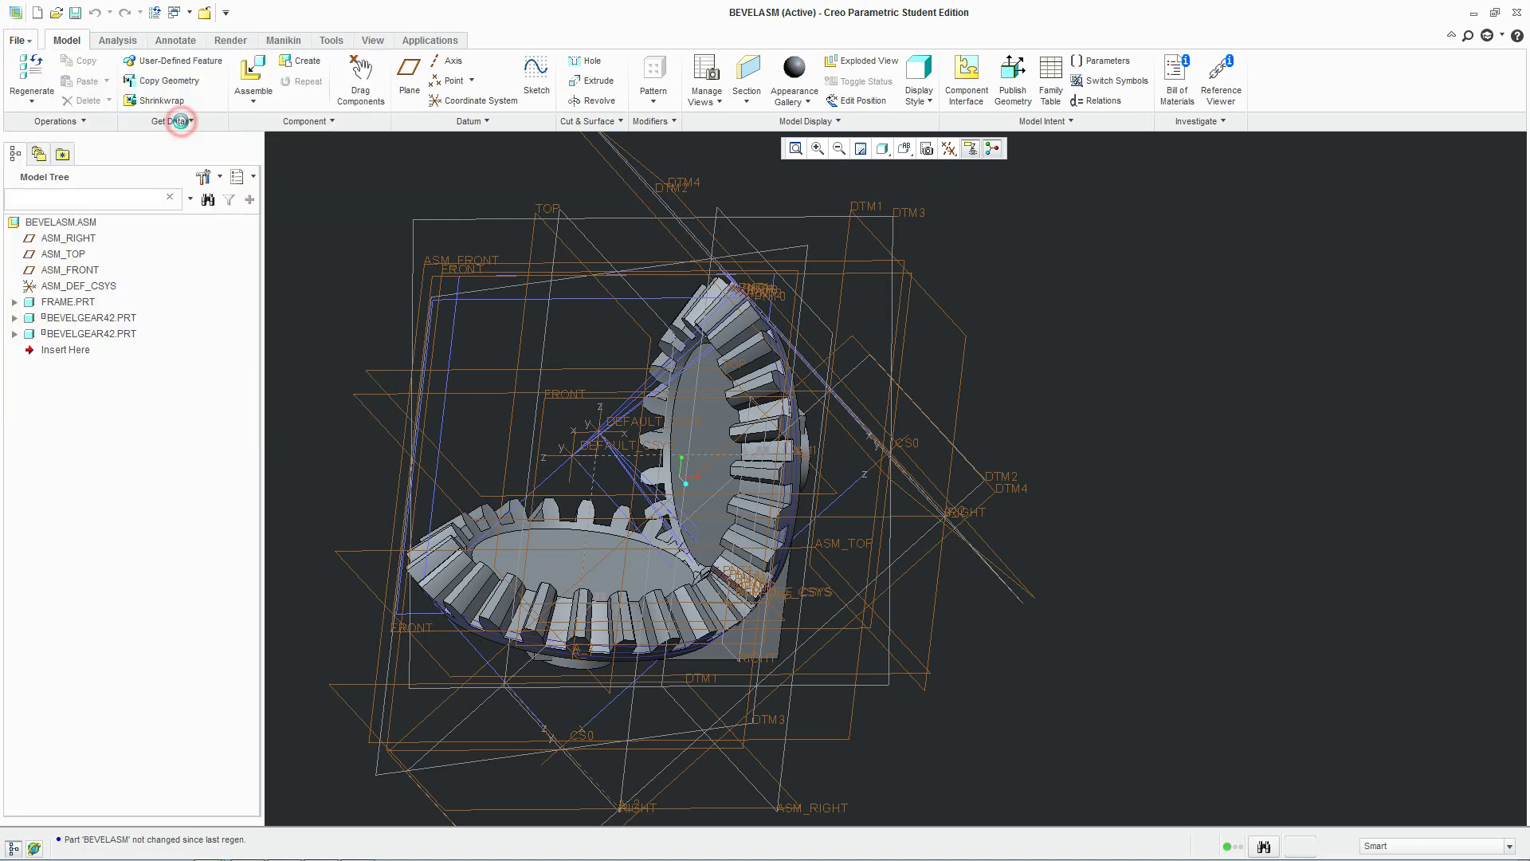
{"action": "middle_click_drag", "start_coordinate": [1035, 576], "coordinate": [1112, 574]}
{"action": "scroll", "coordinate": [807, 592], "scroll_direction": "down", "scroll_amount": 3}
{"action": "middle_click_drag", "start_coordinate": [912, 535], "coordinate": [820, 573], "text": "shift"}
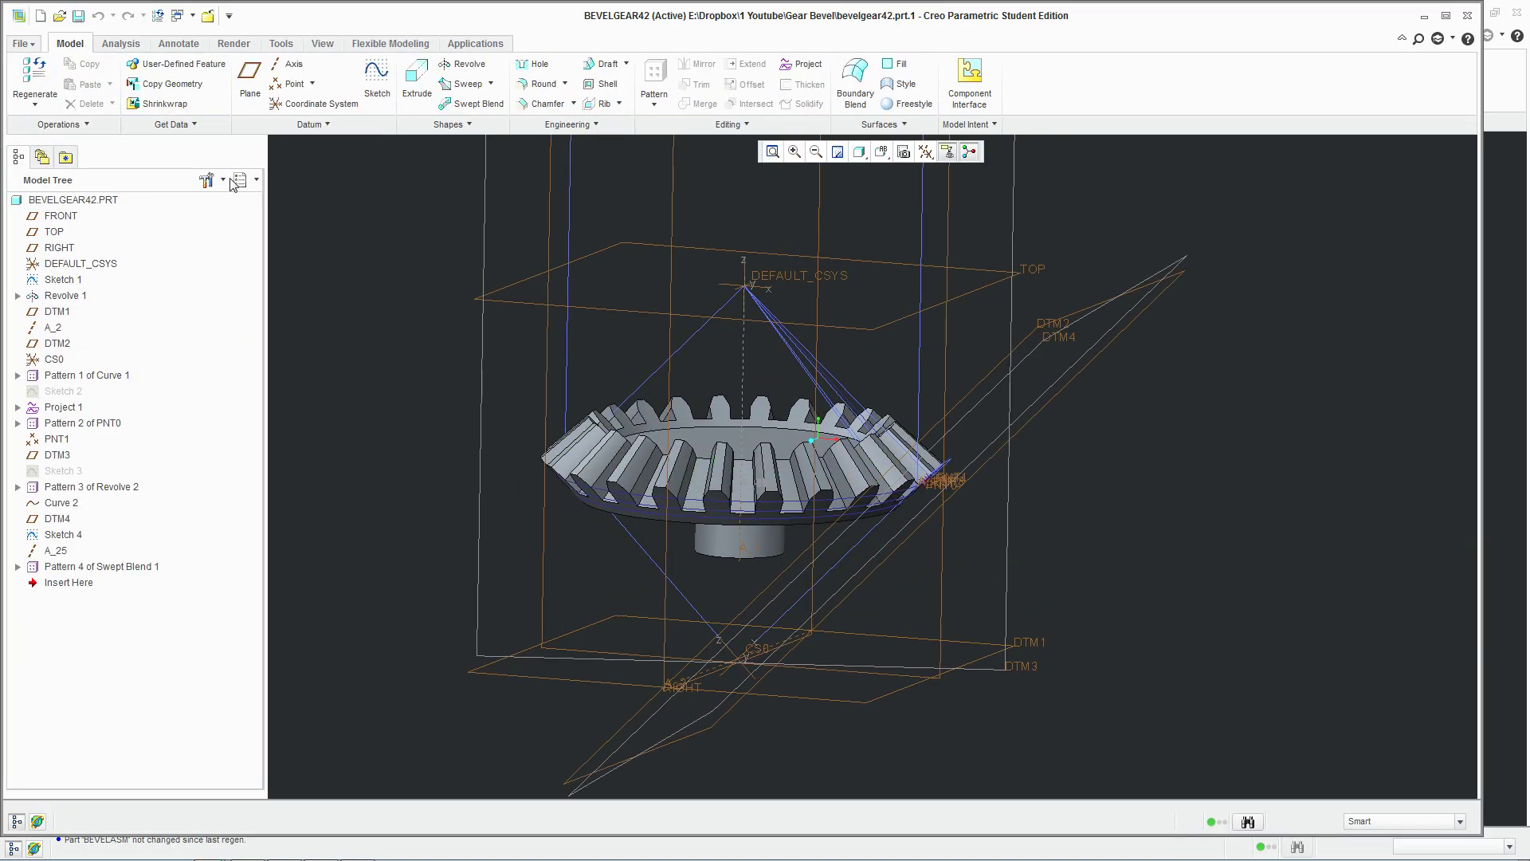
Create a datum plane through the circular curve that runs around the BEVELGEAR42 gear's rim.
{"action": "left_click", "coordinate": [258, 87]}
{"action": "scroll", "coordinate": [584, 652], "scroll_direction": "down", "scroll_amount": 3}
{"action": "middle_click_drag", "start_coordinate": [883, 499], "coordinate": [909, 462]}
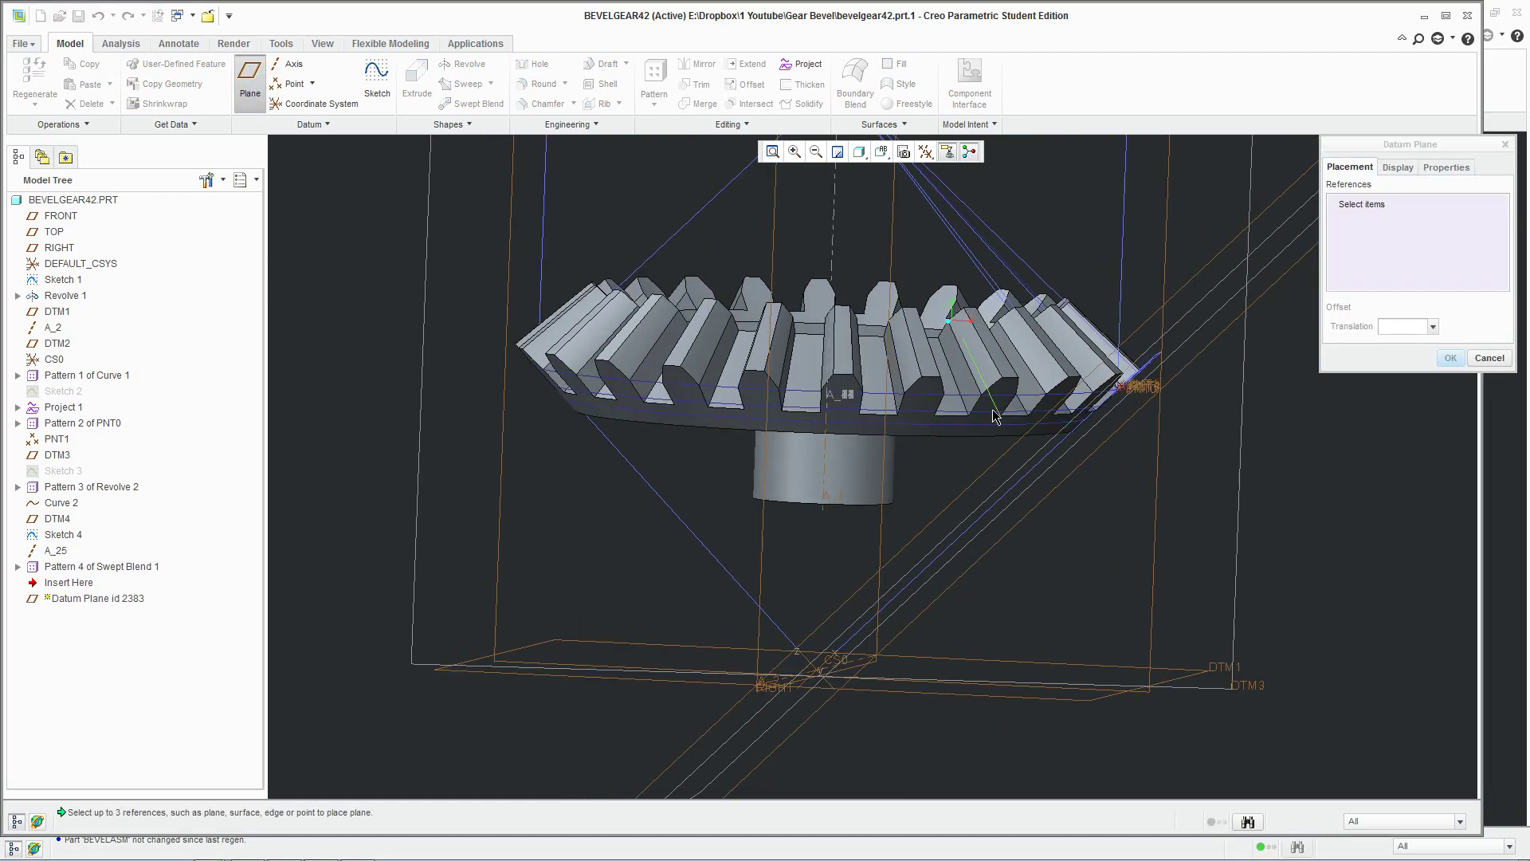
{"action": "middle_click_drag", "start_coordinate": [959, 434], "coordinate": [915, 399]}
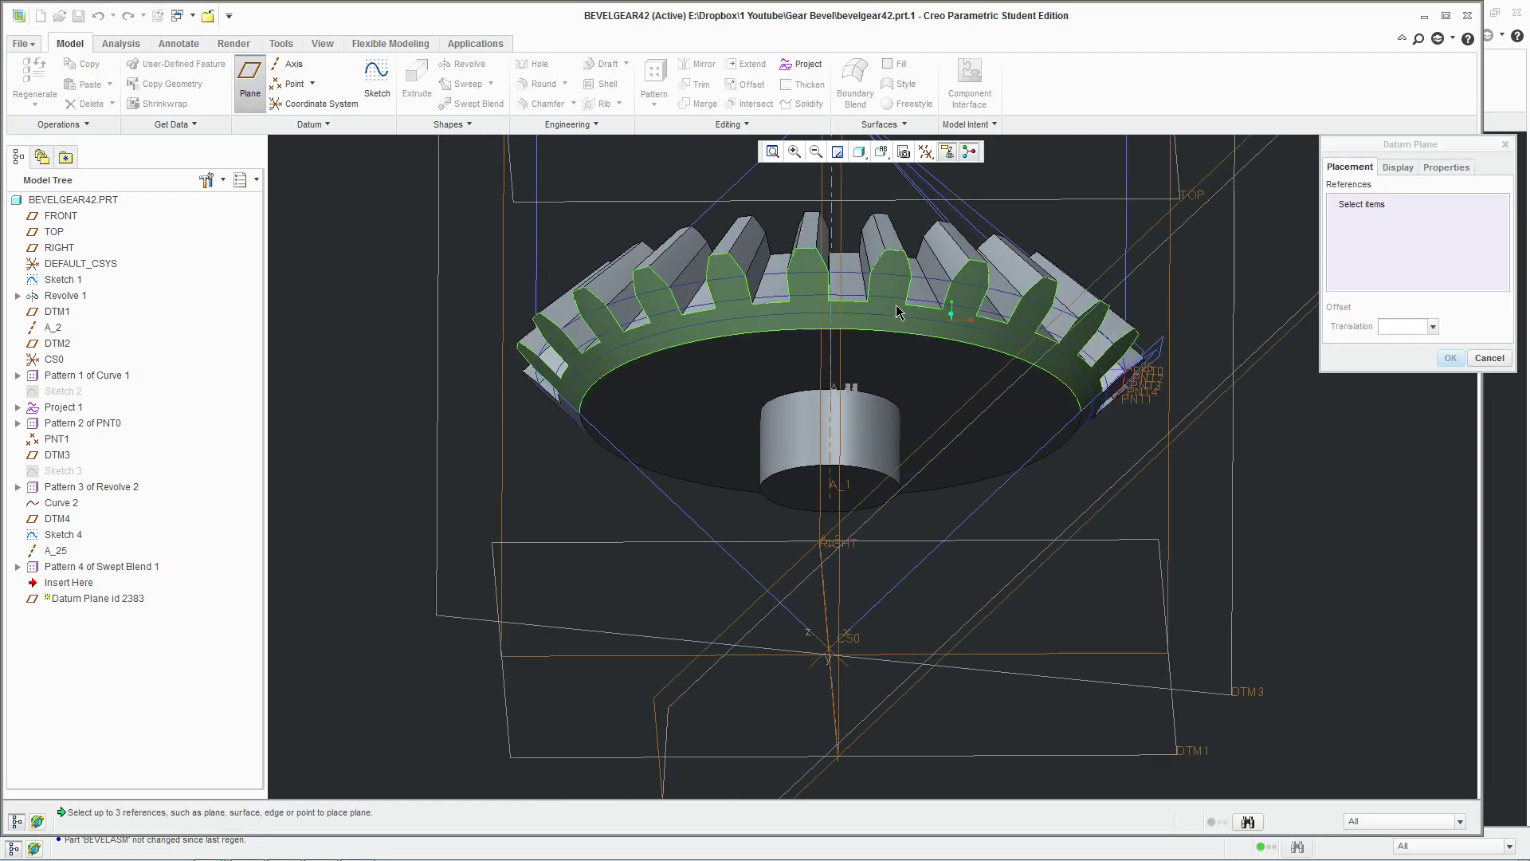
{"action": "scroll", "coordinate": [922, 307], "scroll_direction": "up", "scroll_amount": 3}
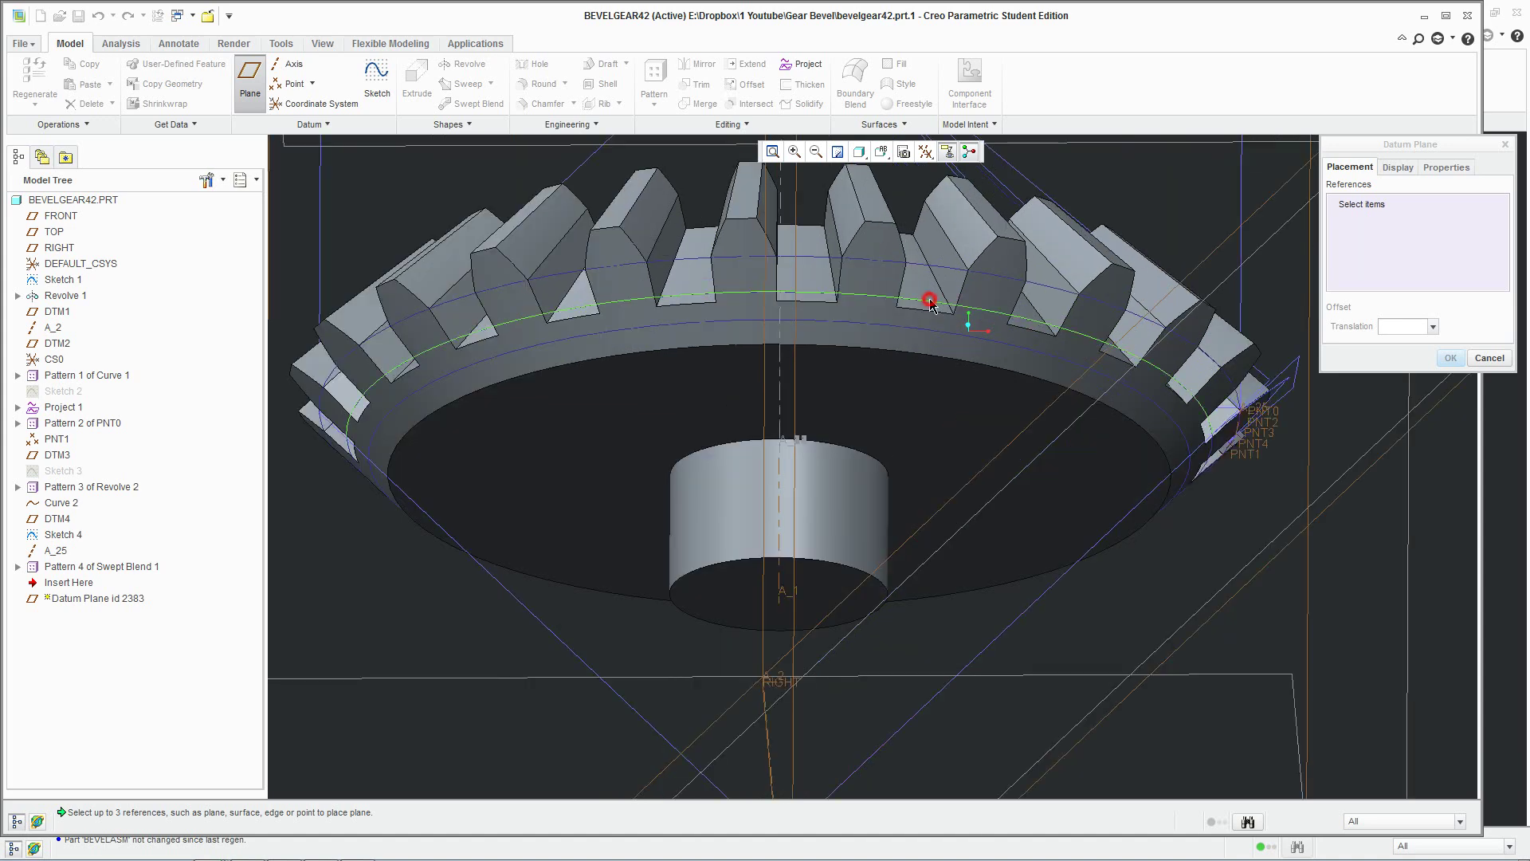
{"action": "left_click", "coordinate": [930, 301]}
{"action": "left_click", "coordinate": [1449, 357]}
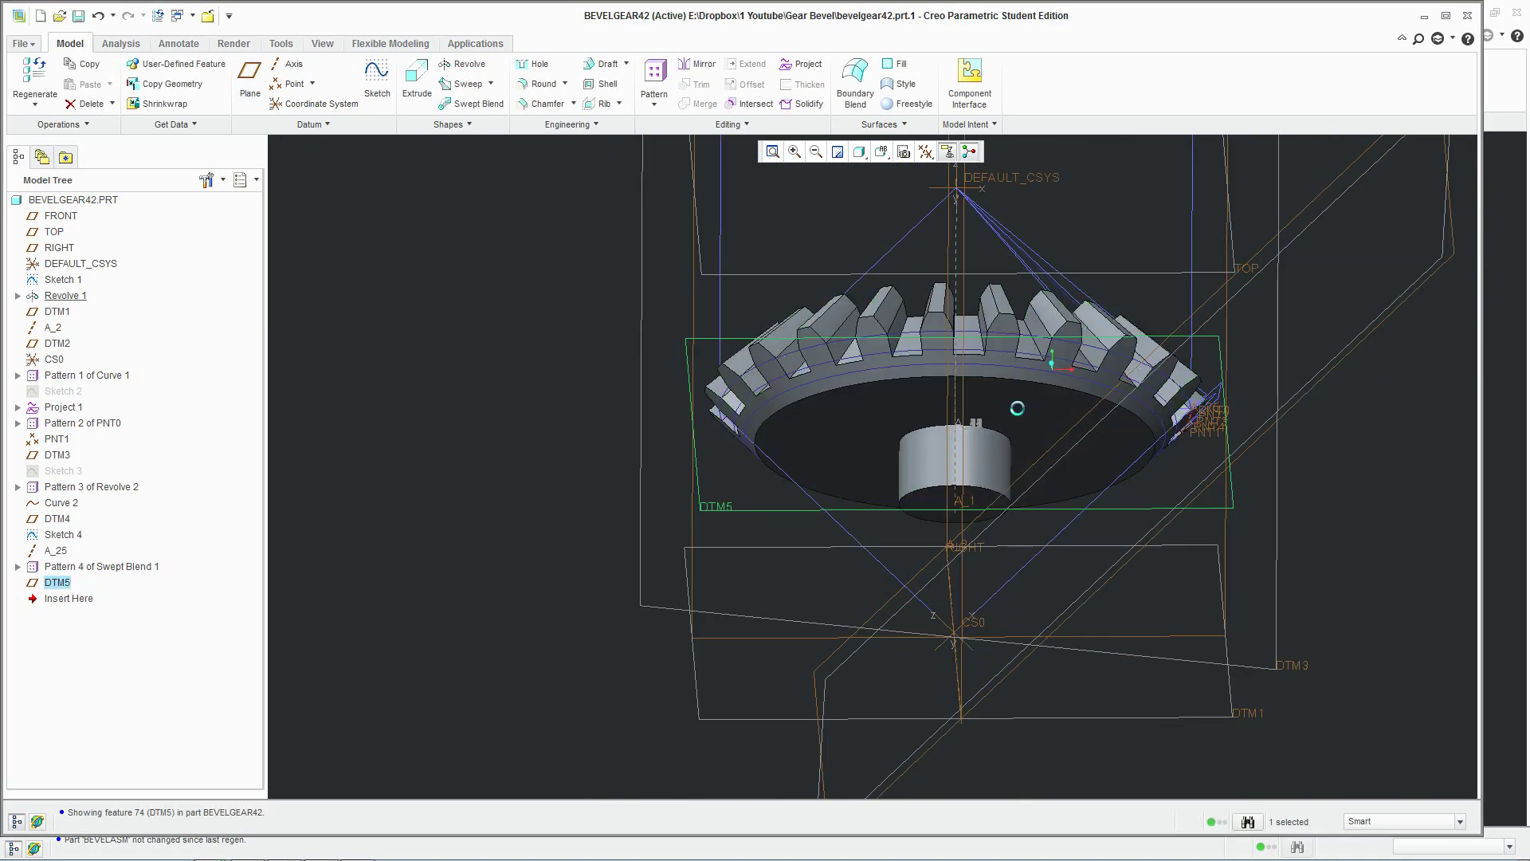
Save and close the BEVELGEAR42 part, and regenerate the BEVELASM assembly.
{"action": "left_click", "coordinate": [28, 50]}
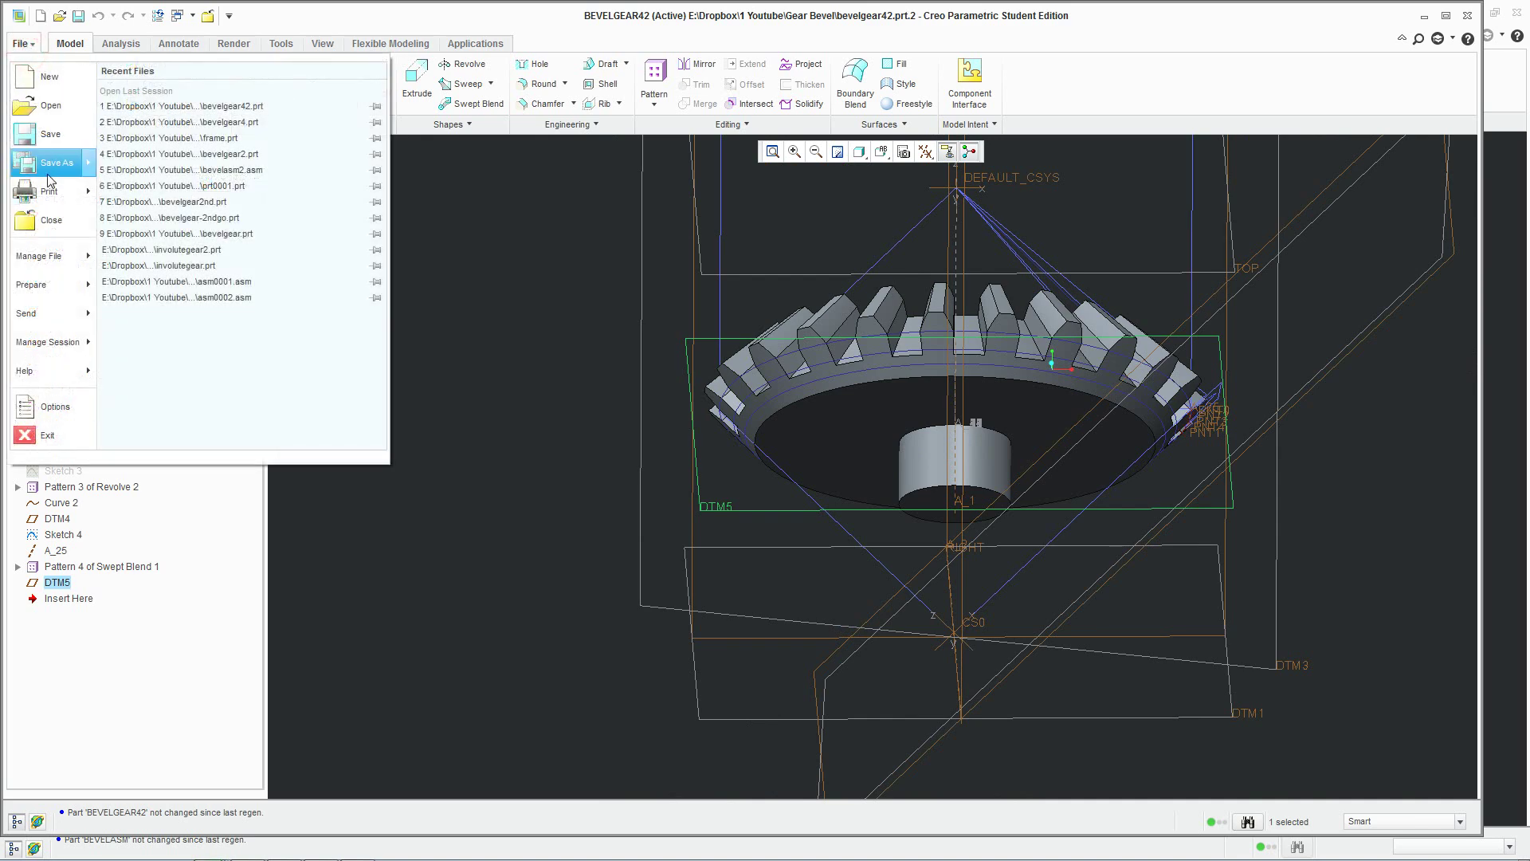
{"action": "left_click", "coordinate": [55, 225]}
{"action": "left_click", "coordinate": [177, 15]}
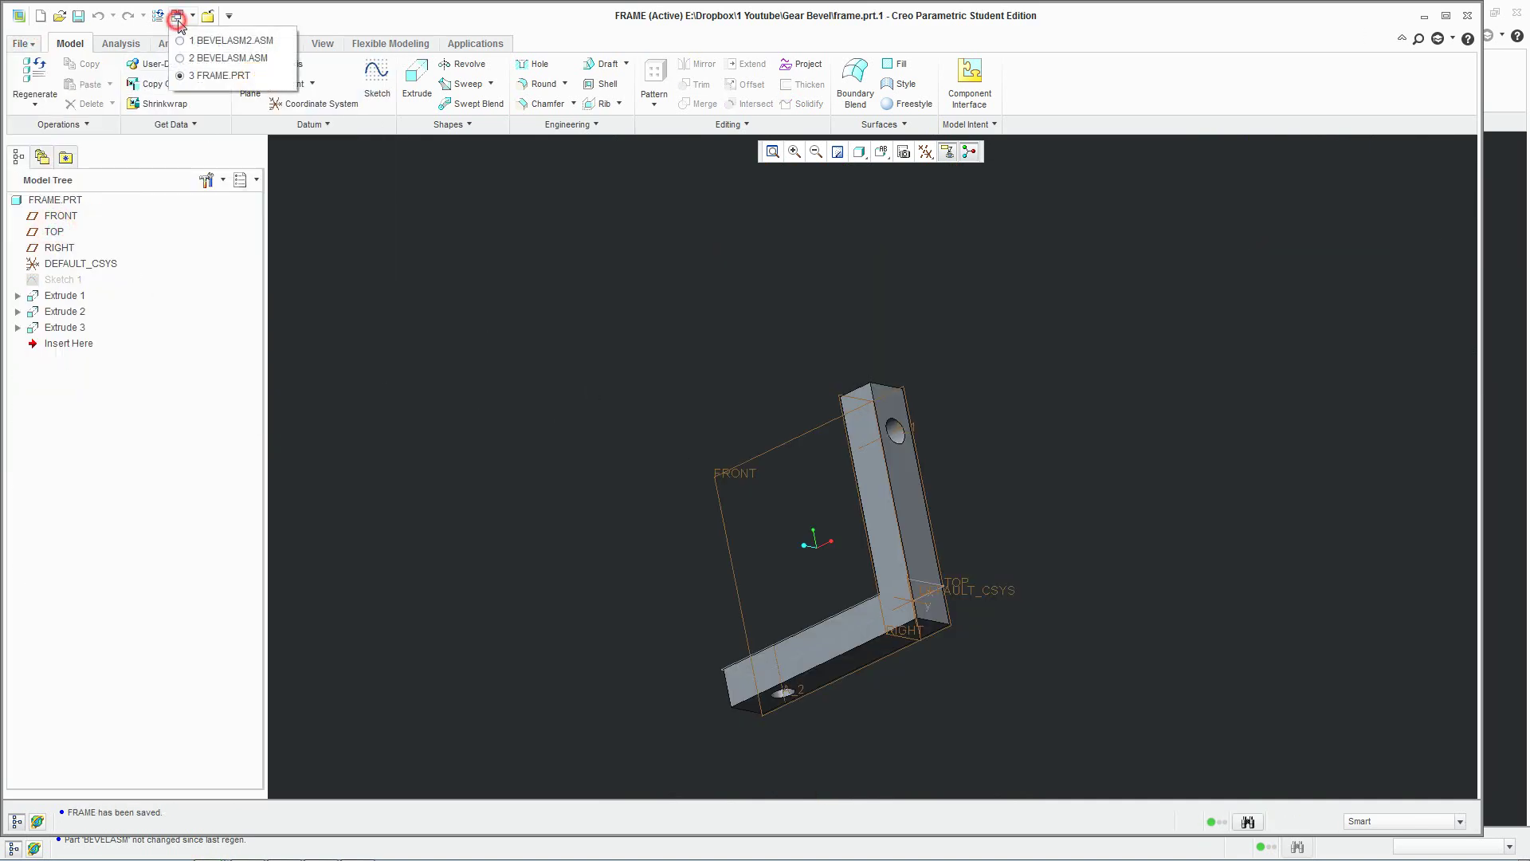
{"action": "left_click", "coordinate": [208, 59]}
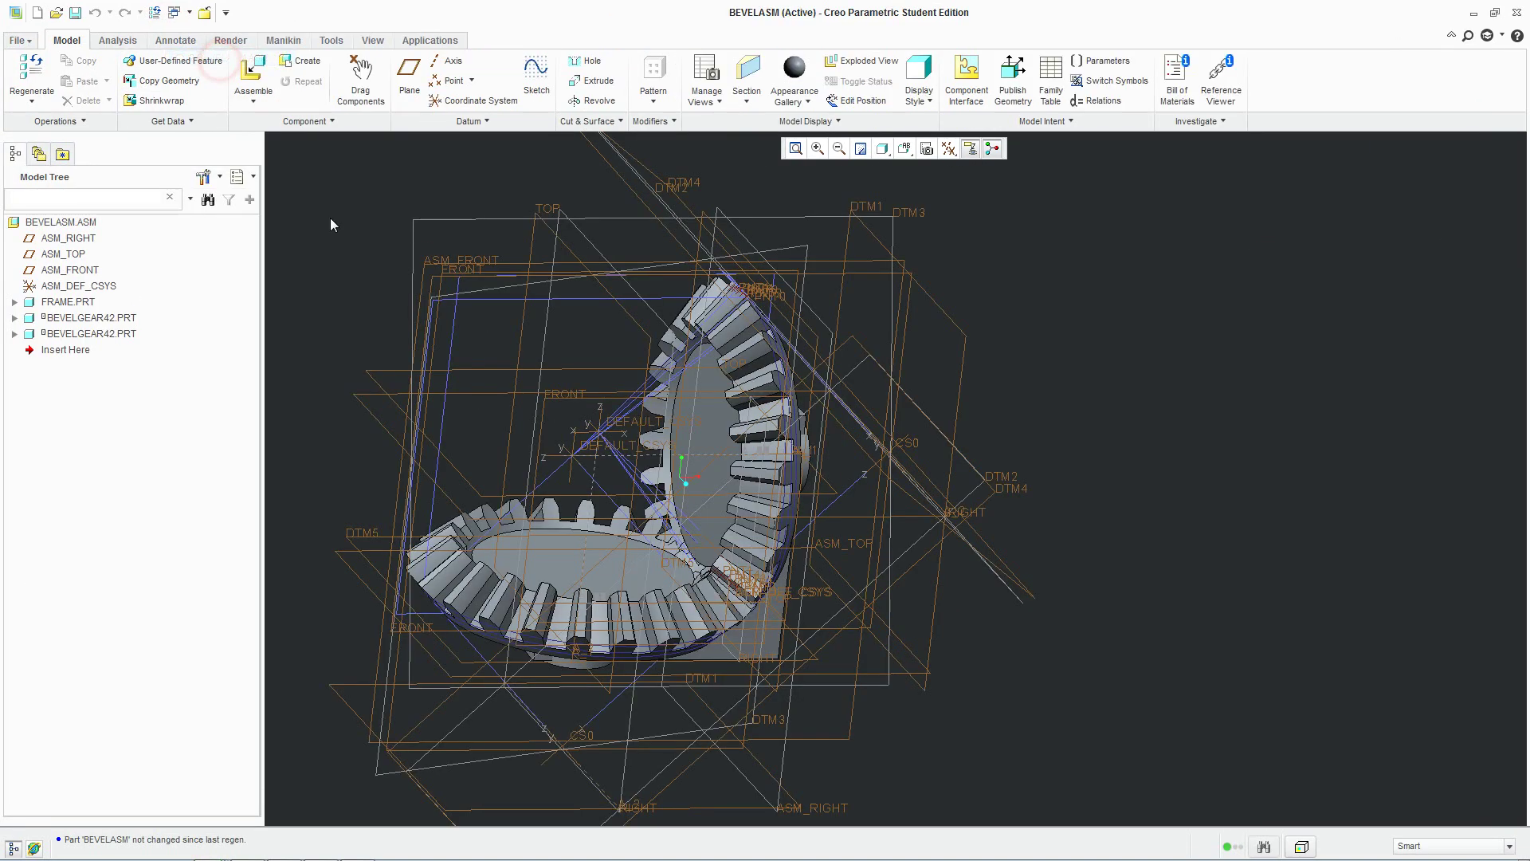
{"action": "mouse_move", "coordinate": [933, 505]}
{"action": "middle_mouse_down"}
{"action": "mouse_move", "coordinate": [973, 503]}
{"action": "mouse_move", "coordinate": [526, 412]}
{"action": "mouse_move", "coordinate": [550, 191]}
{"action": "middle_mouse_up"}
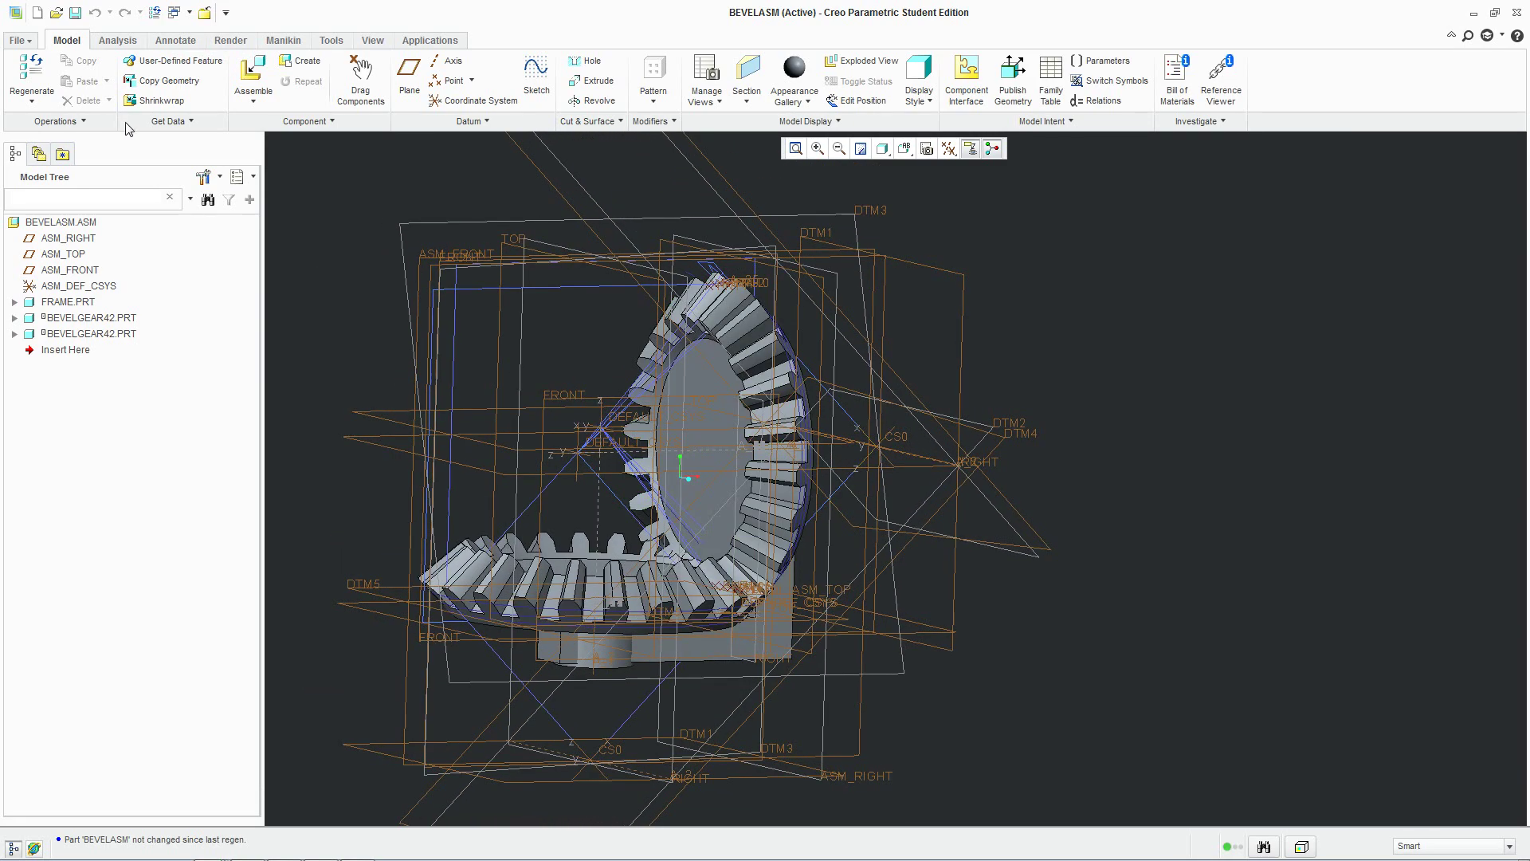
{"action": "left_click", "coordinate": [31, 72]}
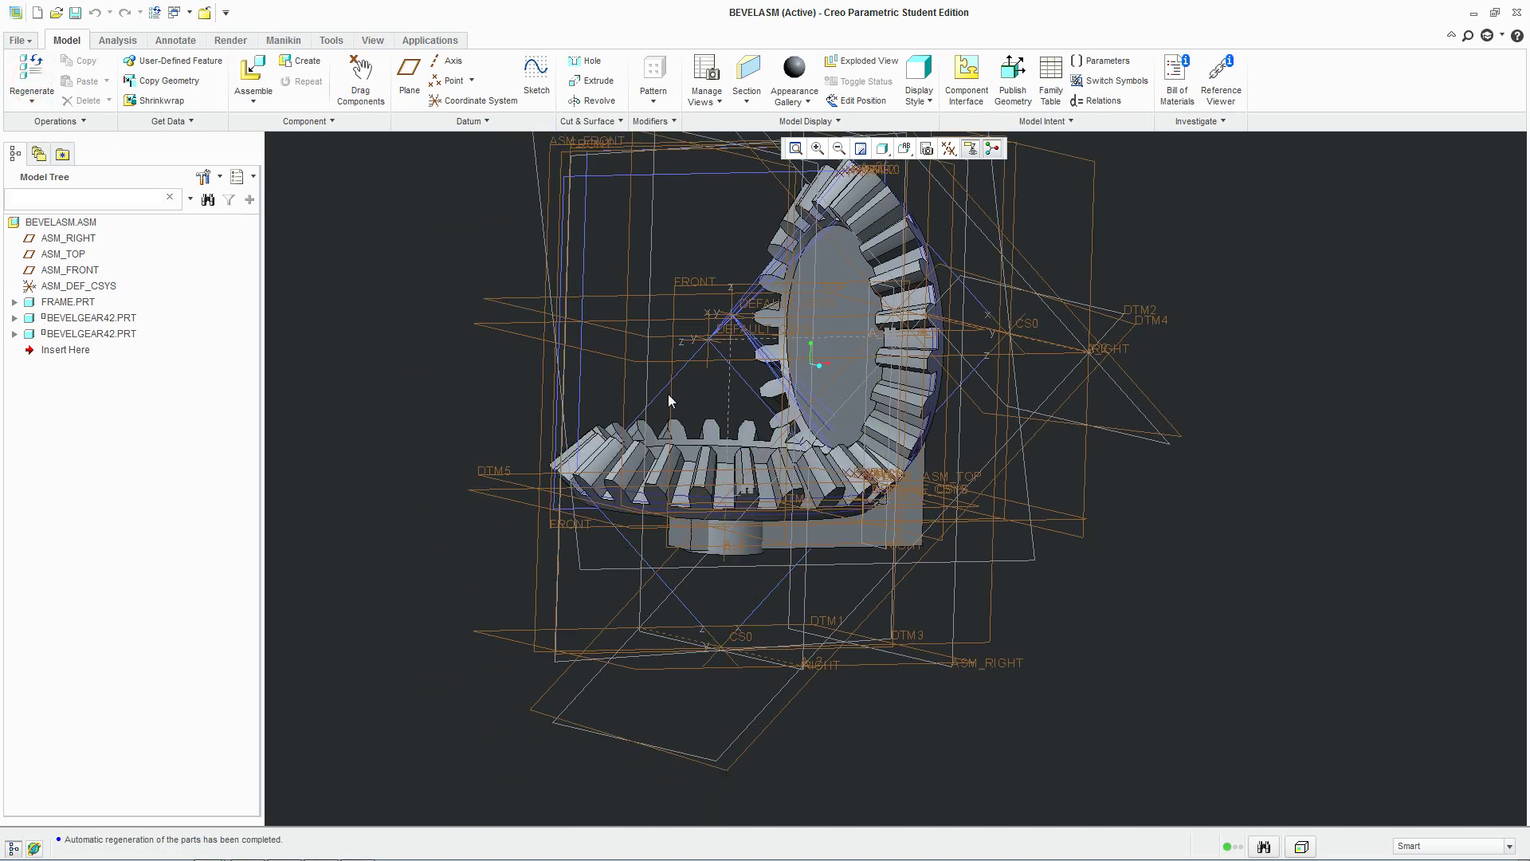
Redefine the horizontal gear's placement and remove the gear's bottom surface from the pin connection's Translation references.
{"action": "right_click", "coordinate": [56, 319]}
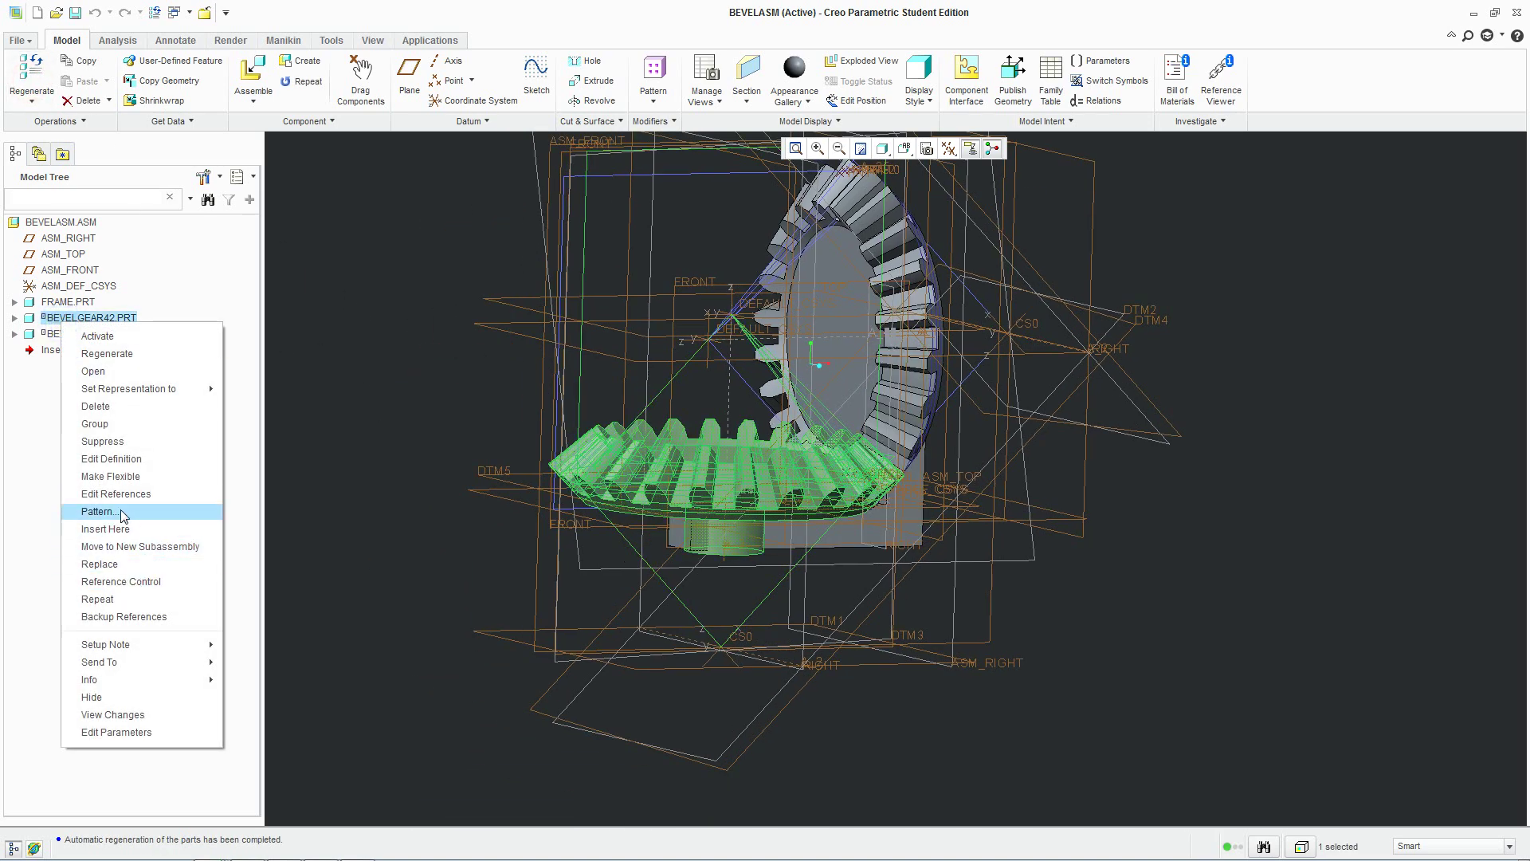
{"action": "left_click", "coordinate": [112, 459]}
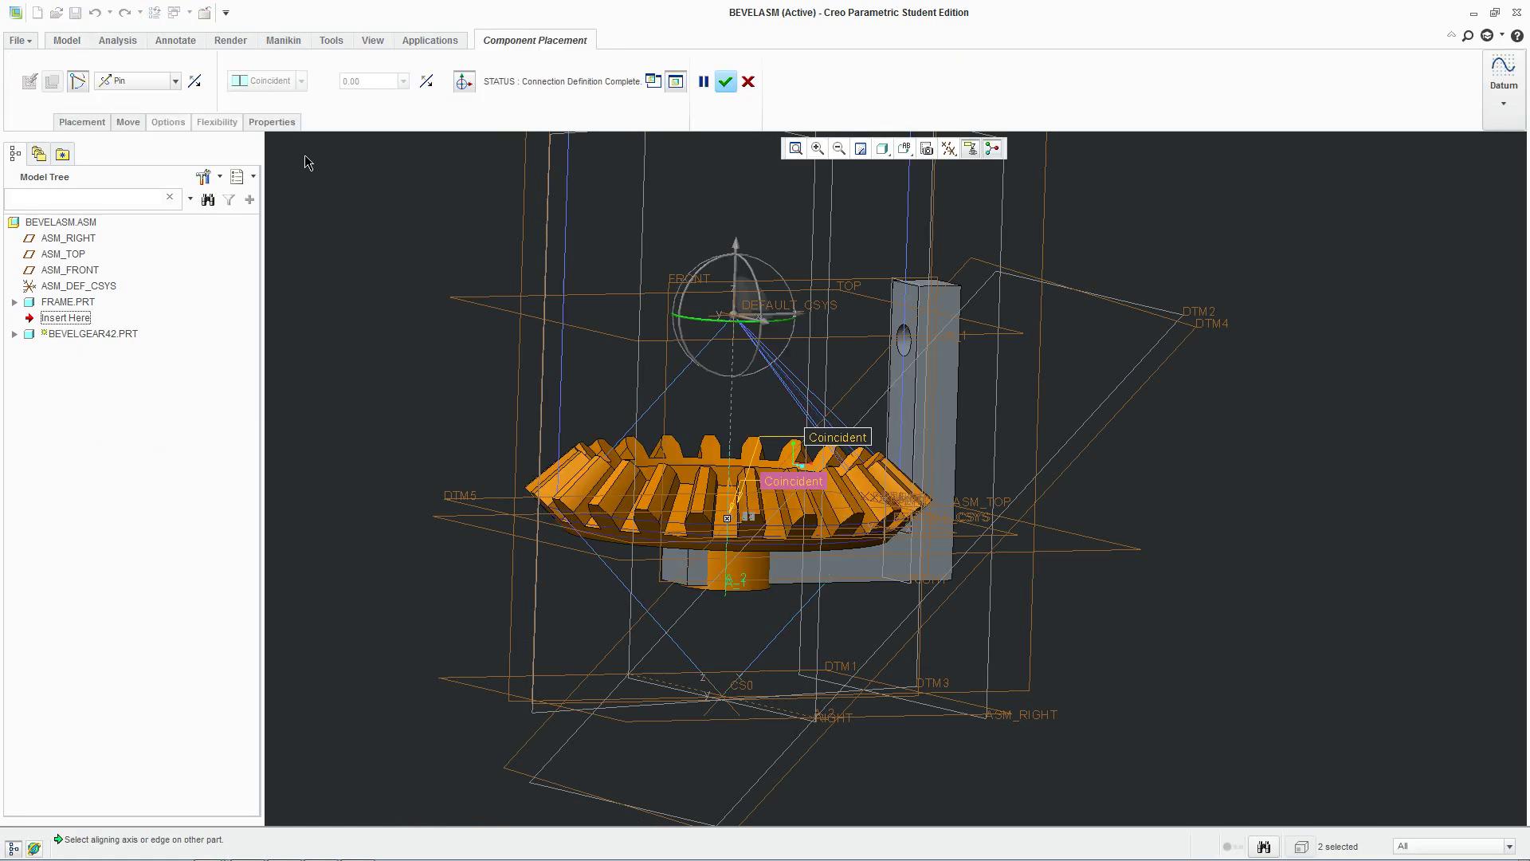
{"action": "left_click", "coordinate": [92, 123]}
{"action": "left_click", "coordinate": [109, 228]}
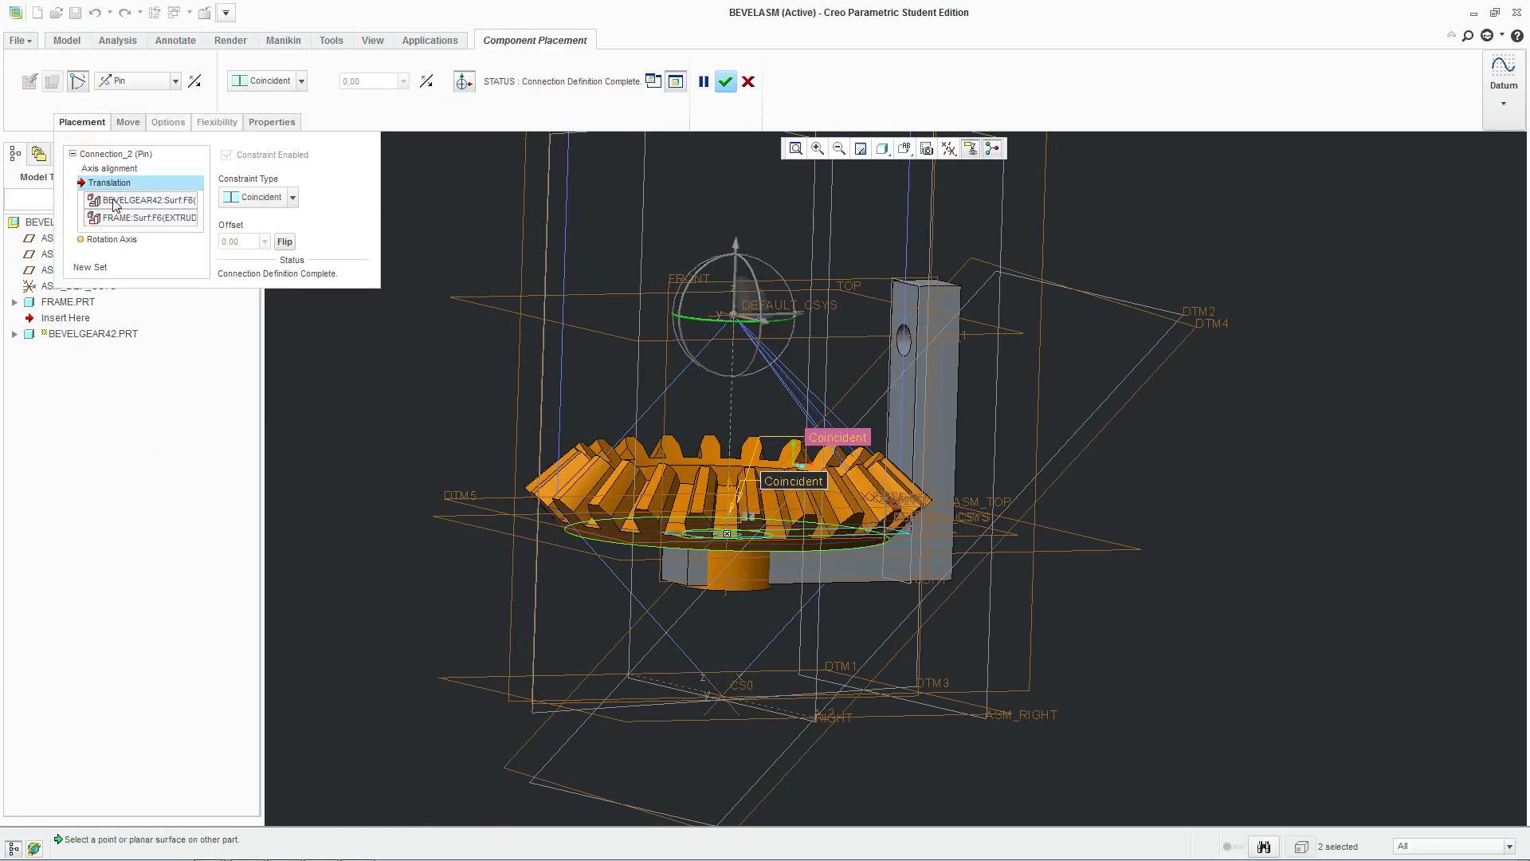
{"action": "left_click", "coordinate": [118, 201]}
{"action": "middle_click_drag", "start_coordinate": [799, 704], "coordinate": [799, 666]}
{"action": "scroll", "coordinate": [799, 666], "scroll_direction": "down", "scroll_amount": 4}
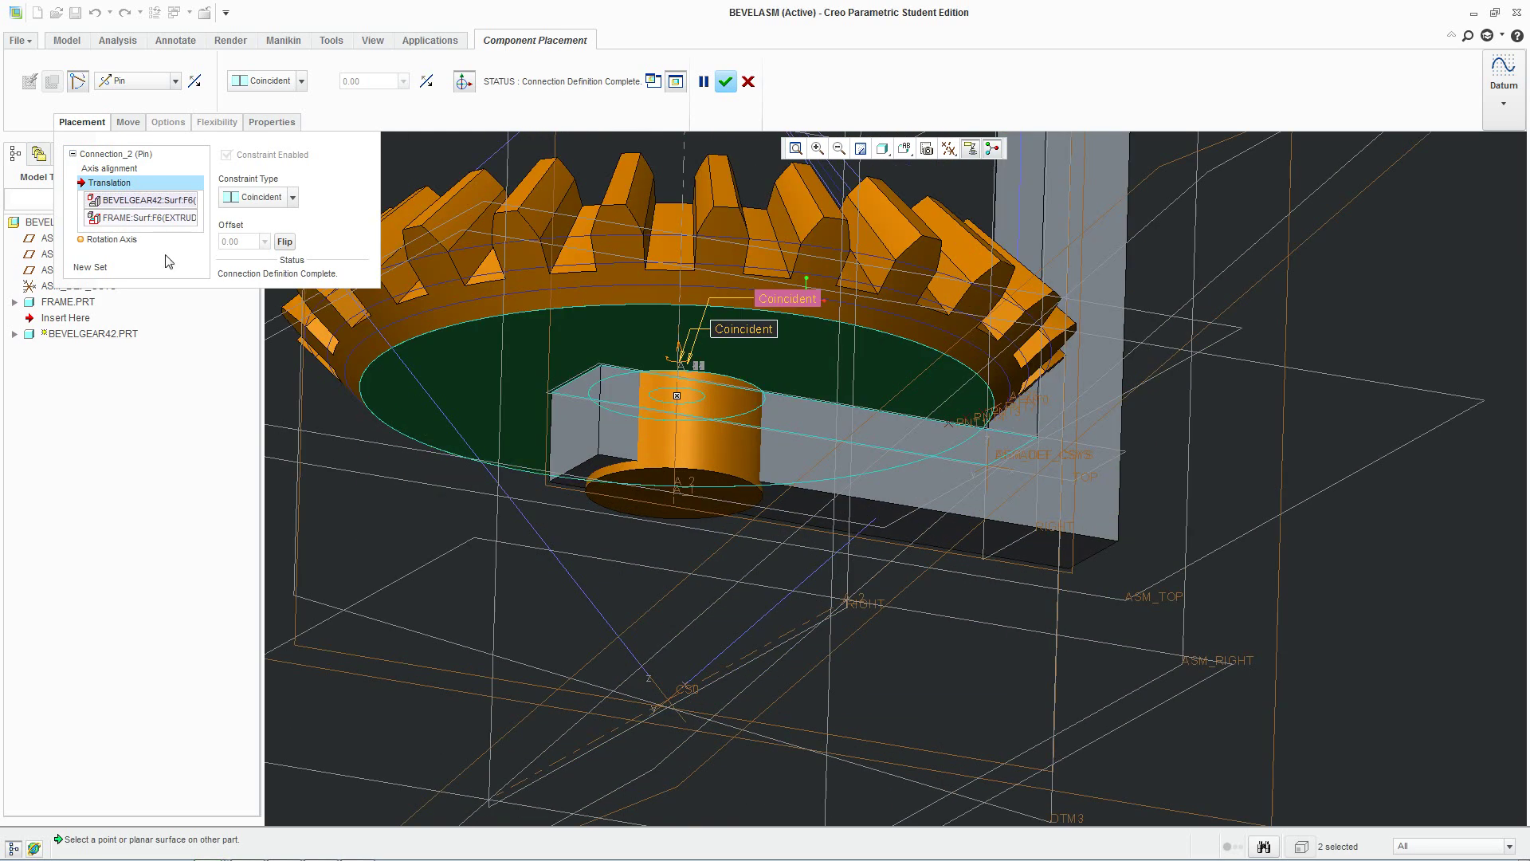
{"action": "right_click", "coordinate": [113, 210]}
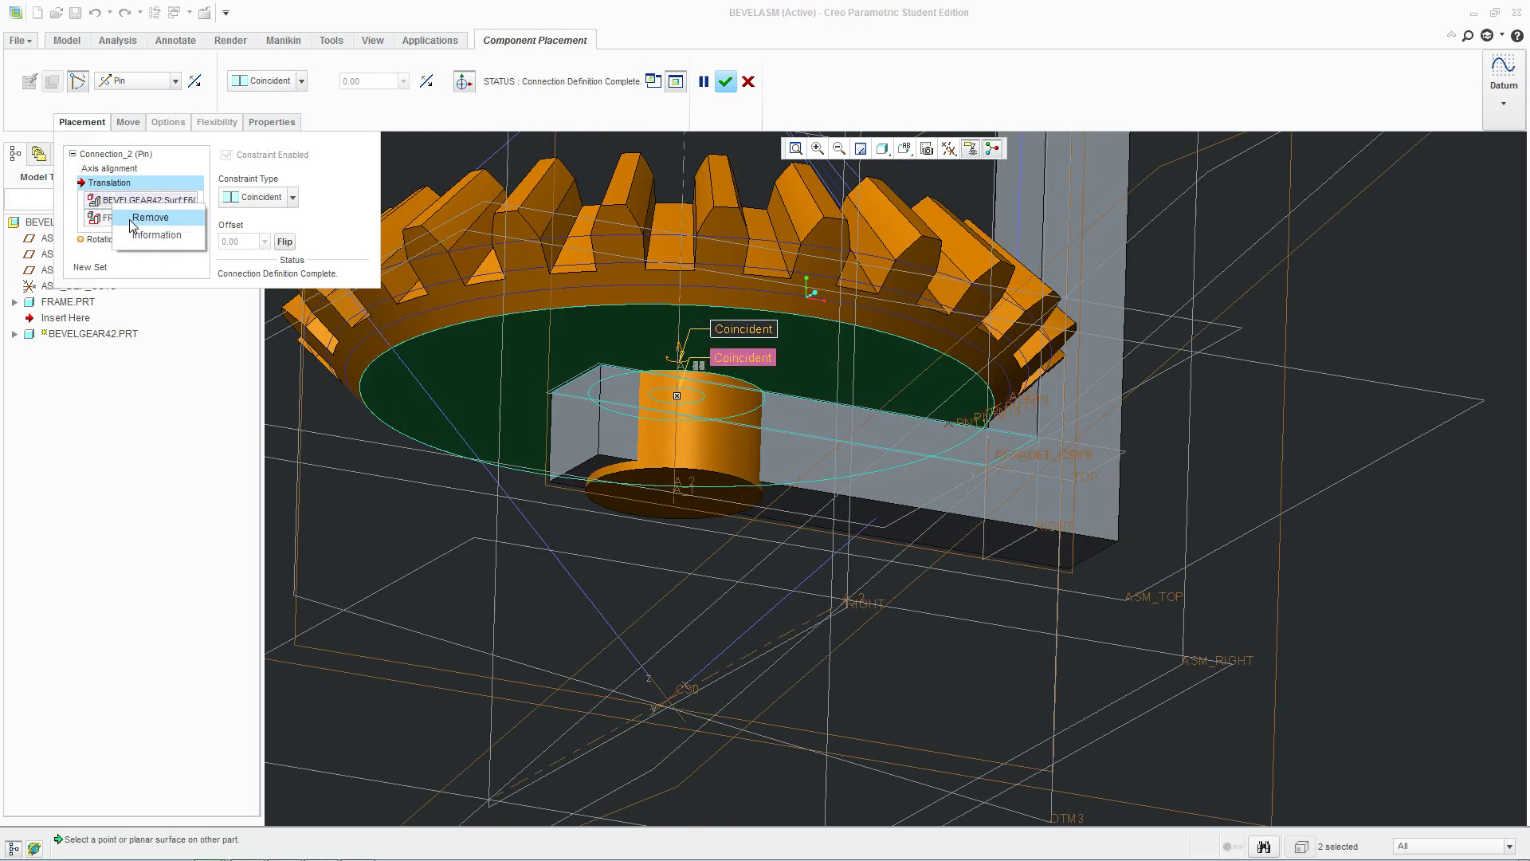
{"action": "left_click", "coordinate": [131, 221]}
Set the gear's DTM5 plane coincident with the frame surface as the pin's Translation reference and accept the placement.
{"action": "scroll", "coordinate": [325, 446], "scroll_direction": "up", "scroll_amount": 2}
{"action": "middle_click_drag", "start_coordinate": [385, 453], "coordinate": [512, 545], "text": "shift"}
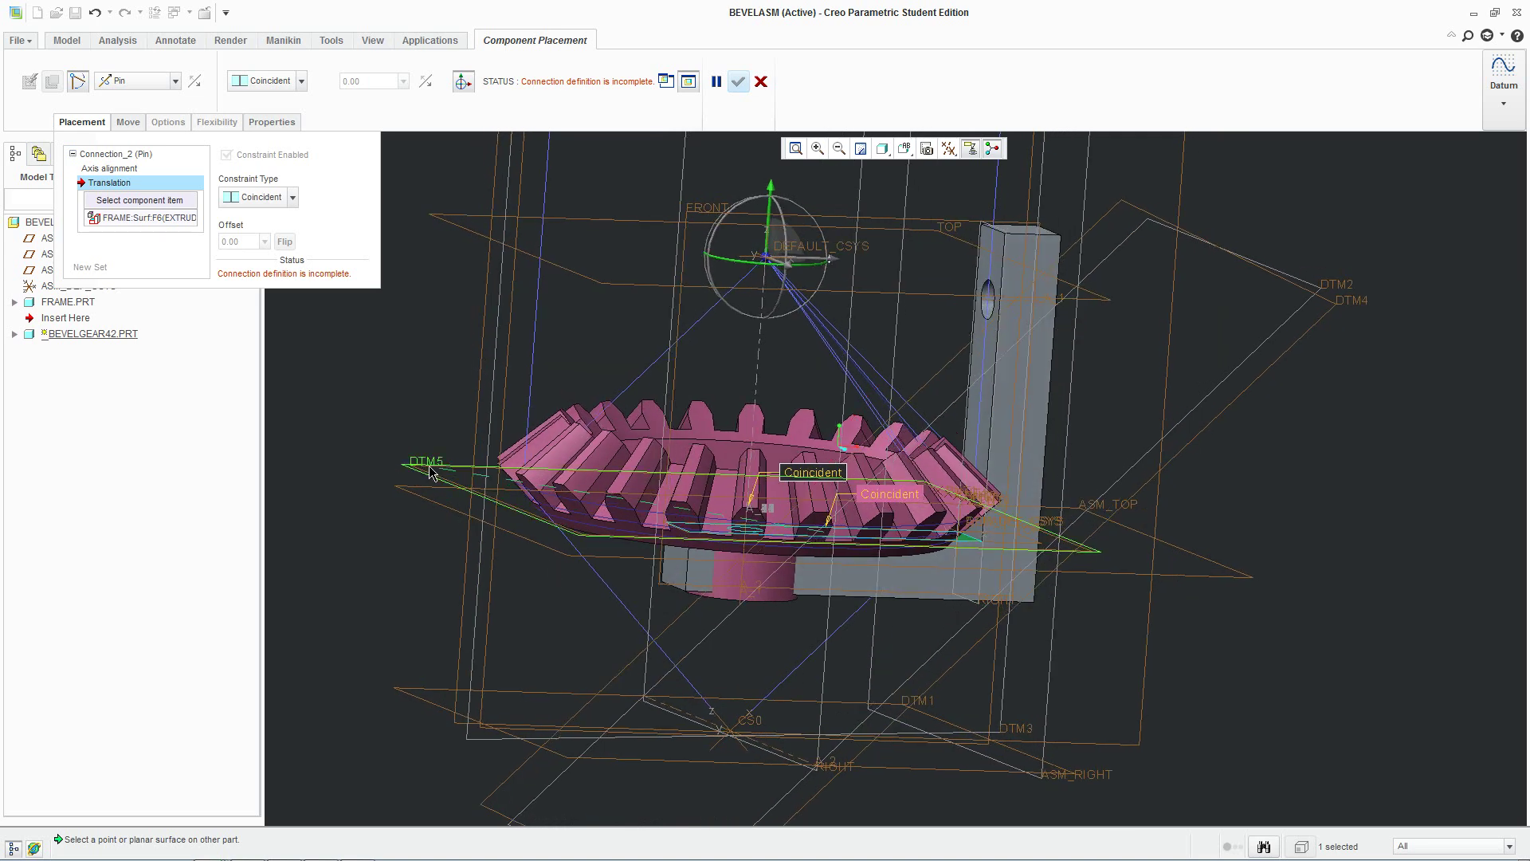
{"action": "left_click", "coordinate": [431, 471]}
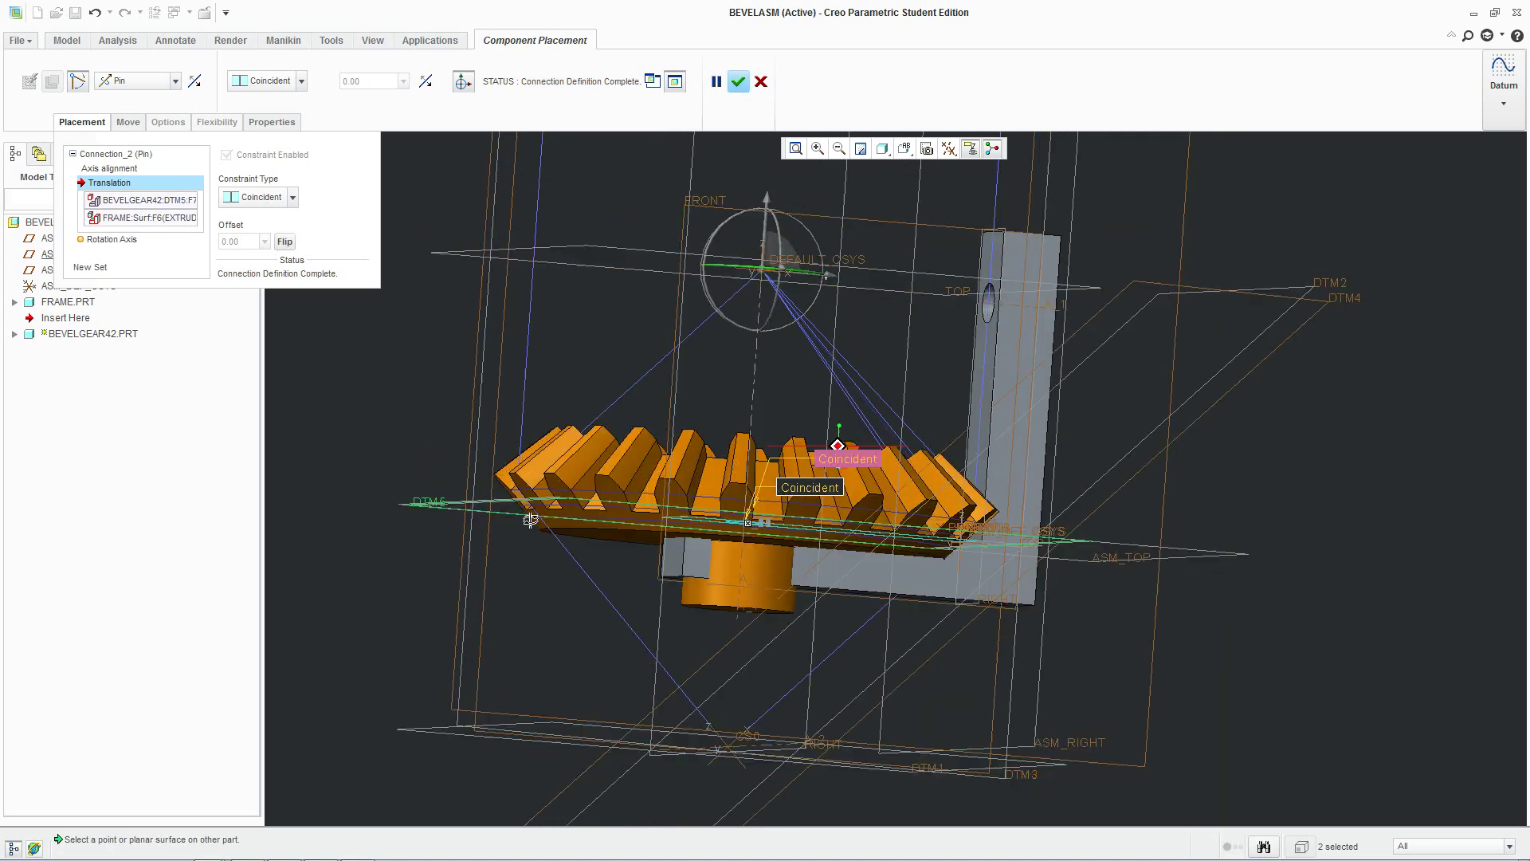
{"action": "left_click", "coordinate": [737, 83]}
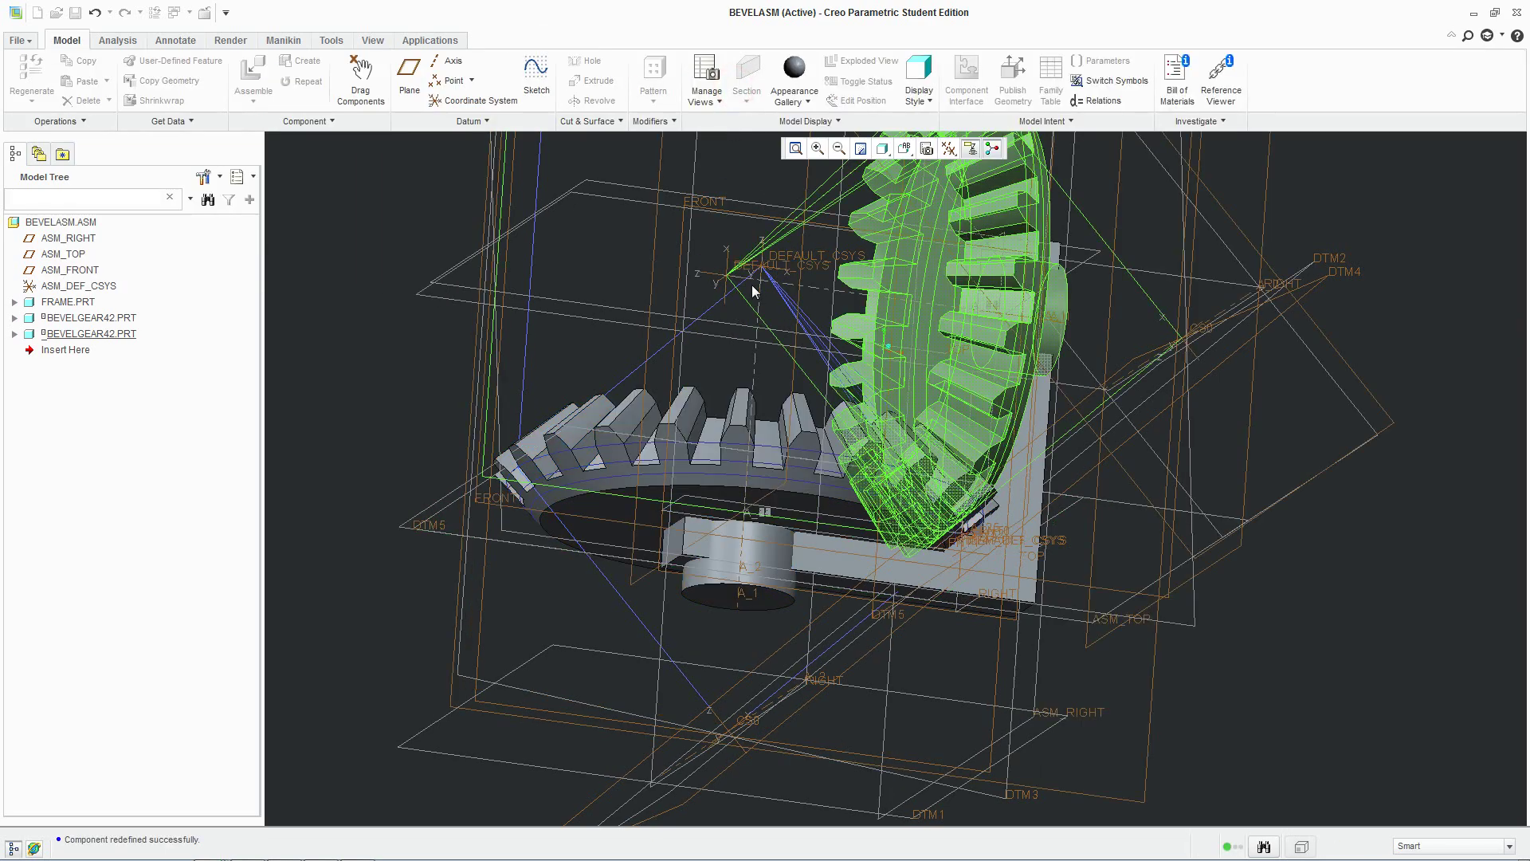
Redefine the vertical BEVELGEAR42's placement and remove the gear's surface from the pin connection's Translation references.
{"action": "middle_click_drag", "start_coordinate": [752, 285], "coordinate": [707, 492]}
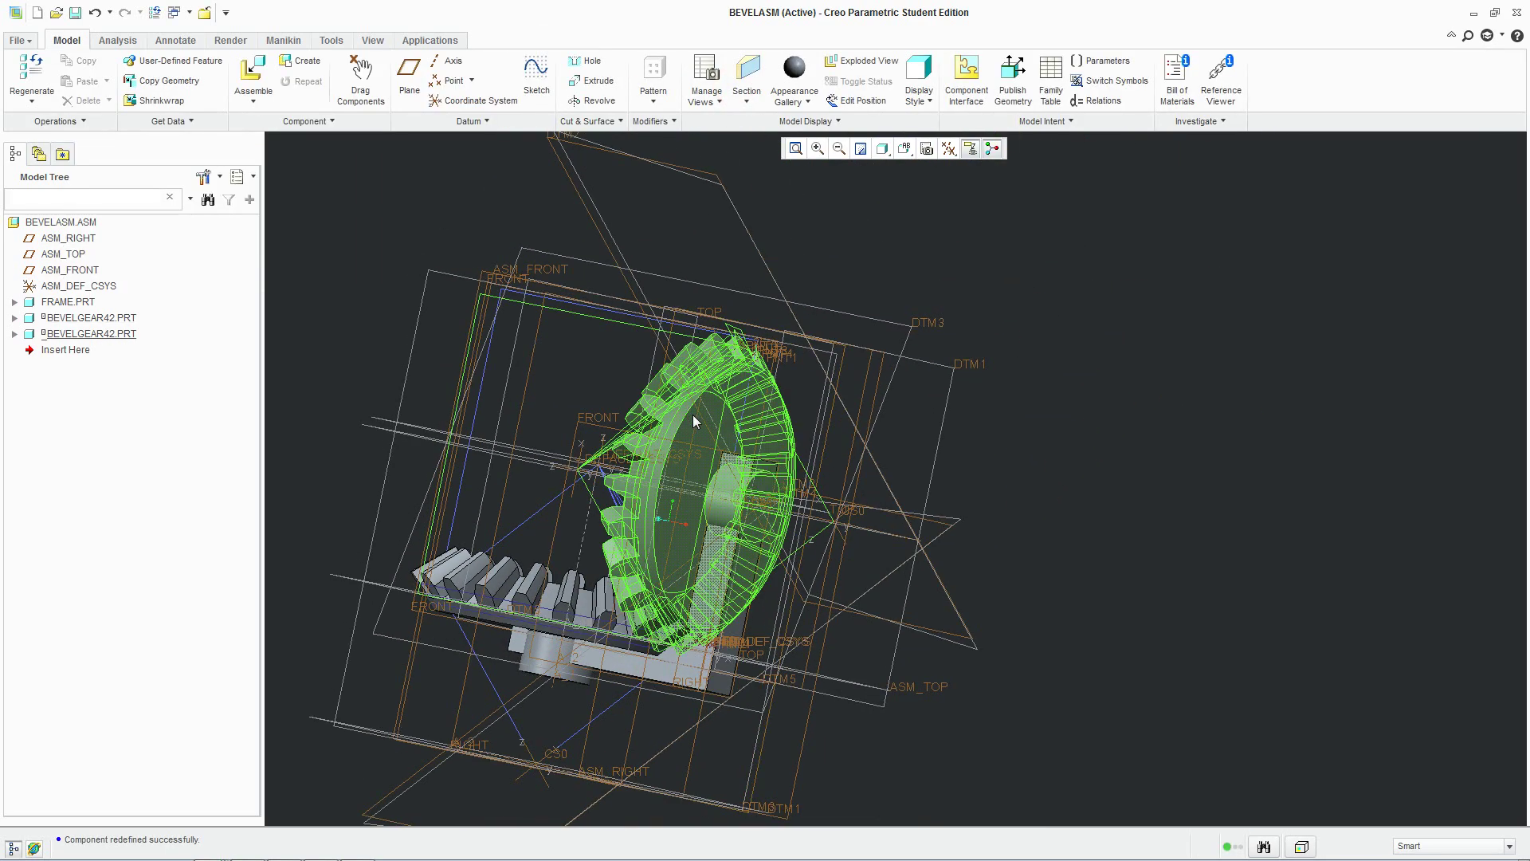
{"action": "right_click", "coordinate": [88, 333]}
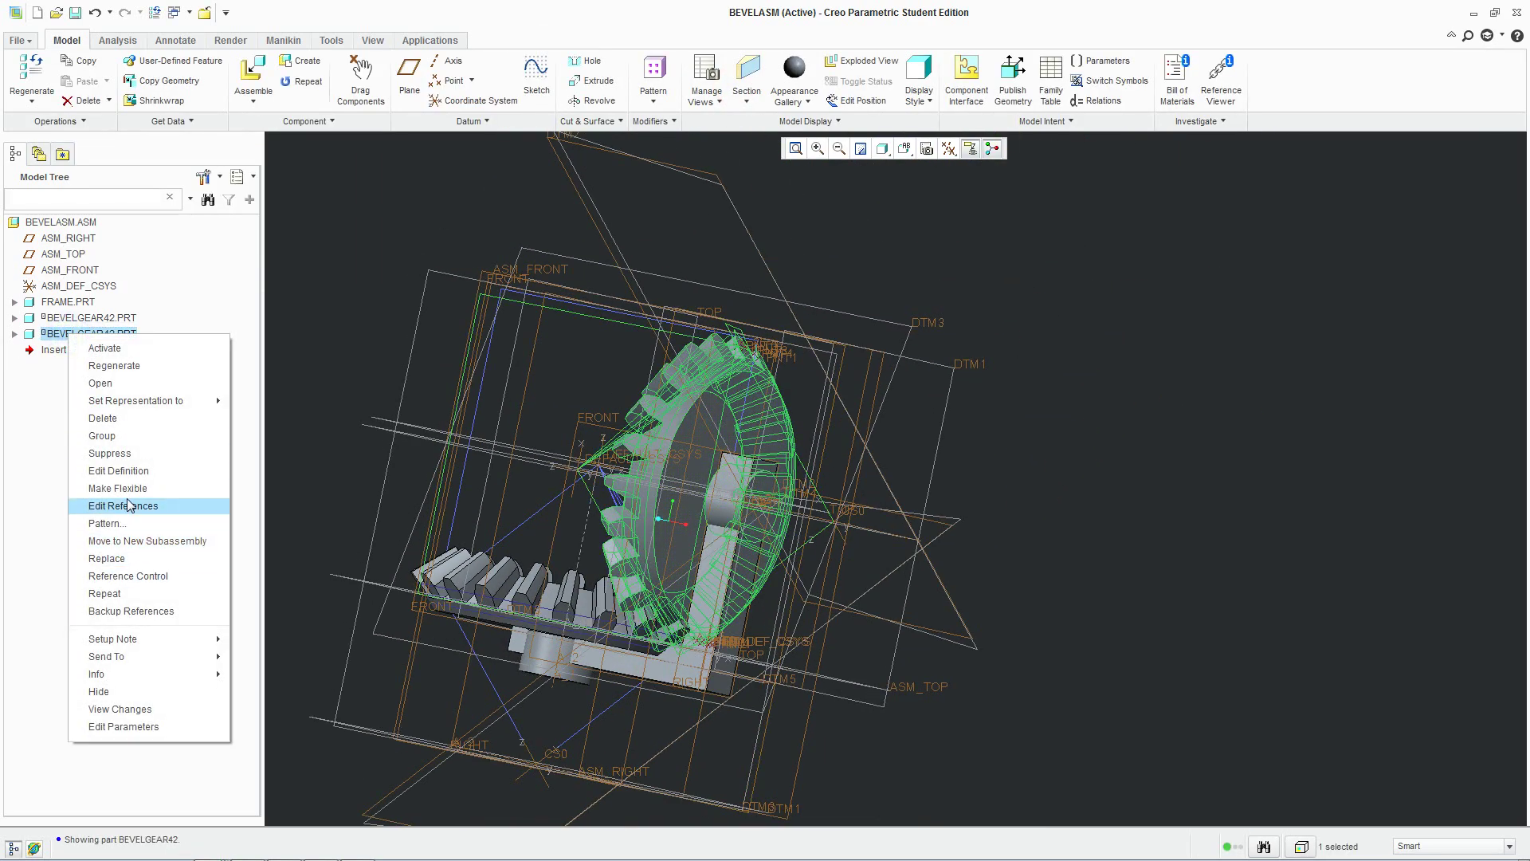
{"action": "left_click", "coordinate": [127, 471]}
{"action": "middle_click_drag", "start_coordinate": [820, 482], "coordinate": [857, 471]}
{"action": "left_click", "coordinate": [83, 122]}
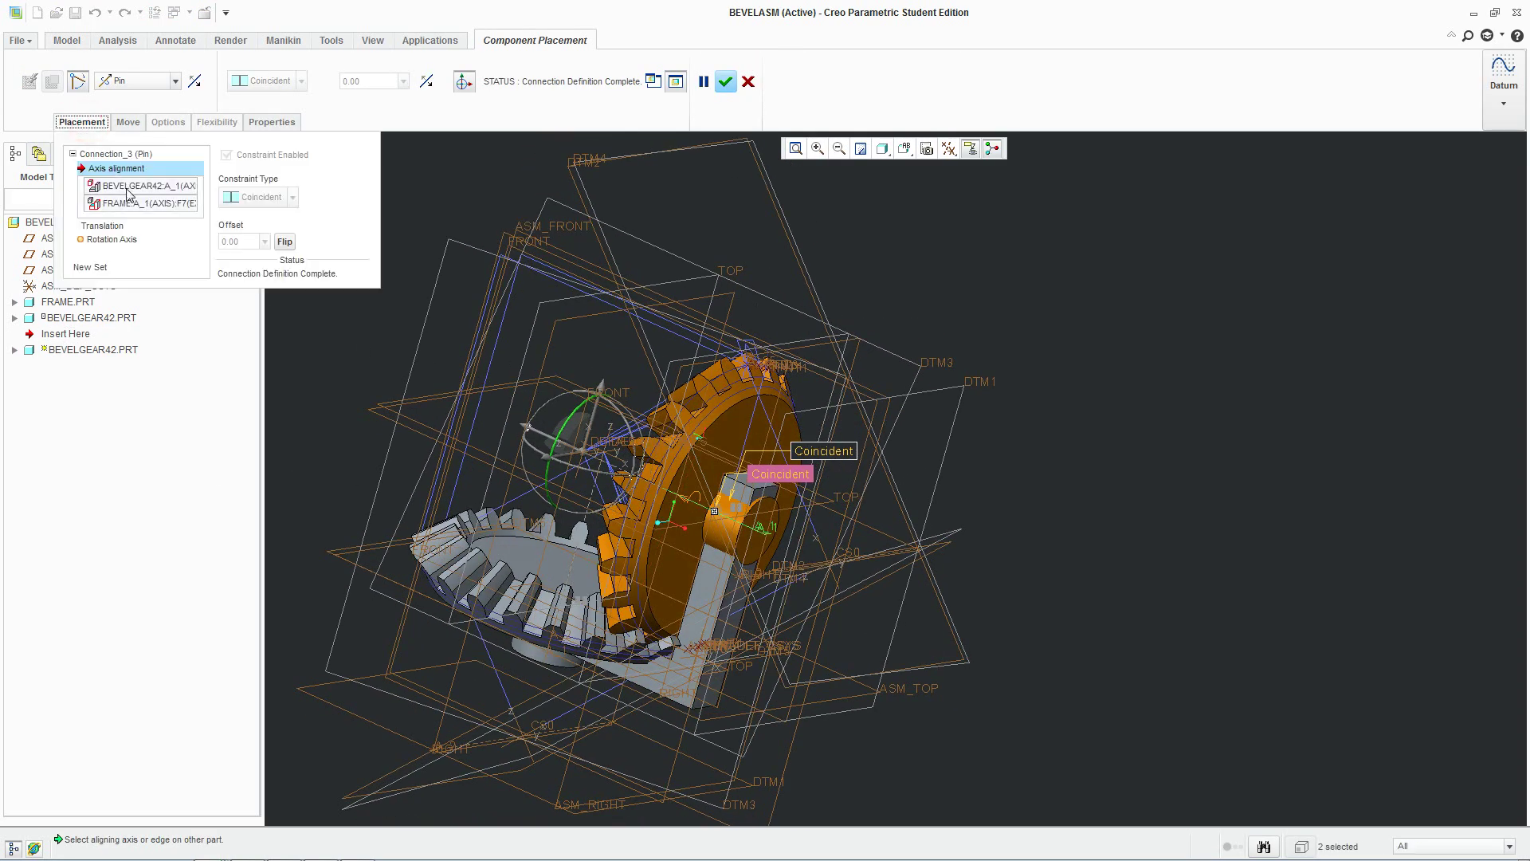
{"action": "left_click", "coordinate": [94, 227]}
{"action": "right_click", "coordinate": [120, 204]}
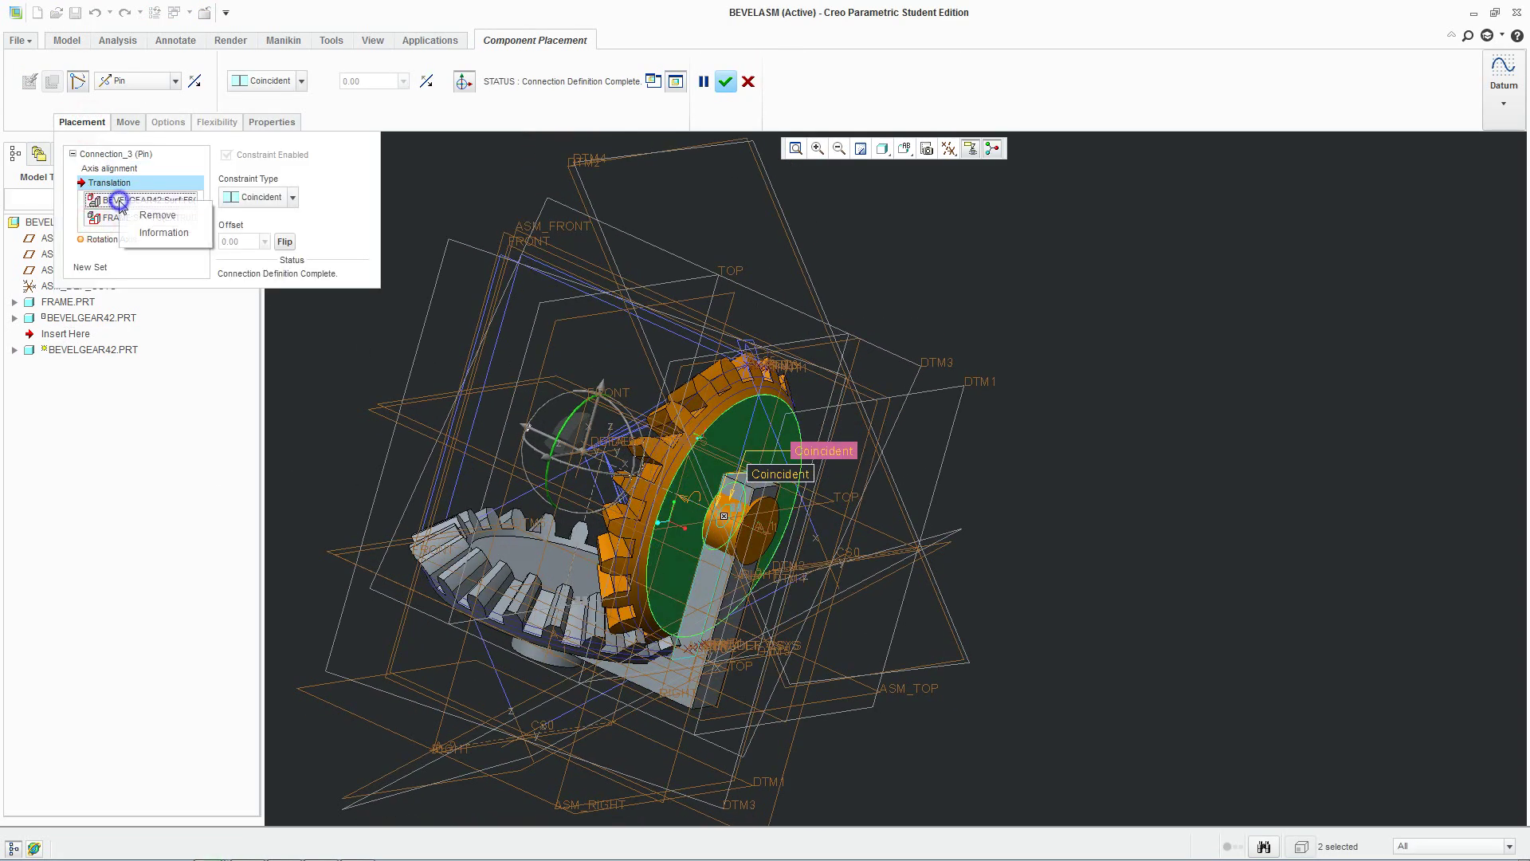
{"action": "left_click", "coordinate": [157, 216]}
Set the vertical gear's DTM5 plane coincident with the frame surface as the pin's Translation reference and accept the placement.
{"action": "scroll", "coordinate": [666, 416], "scroll_direction": "up", "scroll_amount": 3}
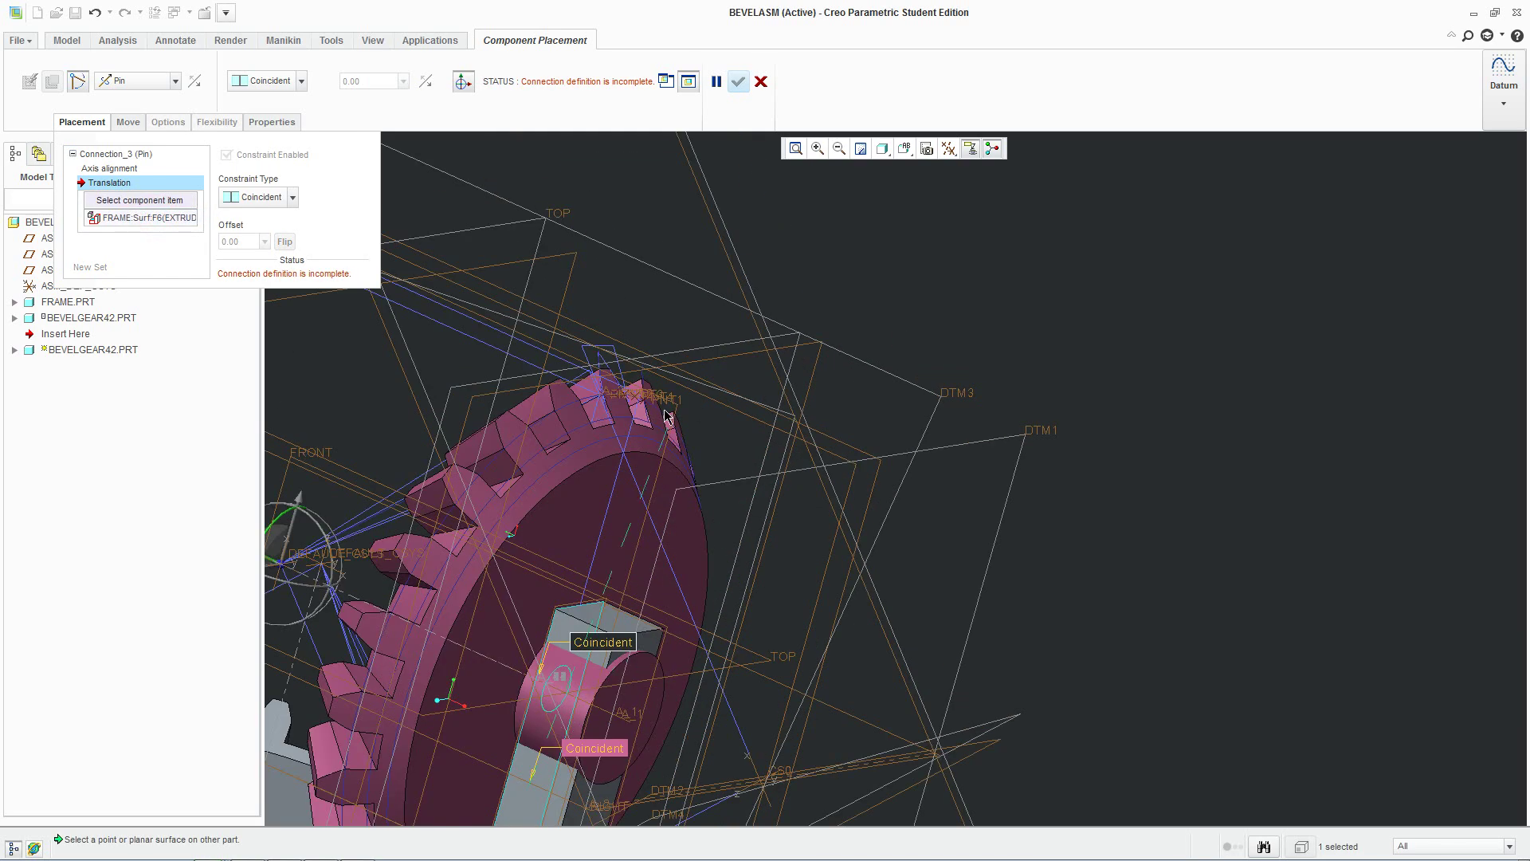
{"action": "middle_click_drag", "start_coordinate": [721, 369], "coordinate": [778, 311]}
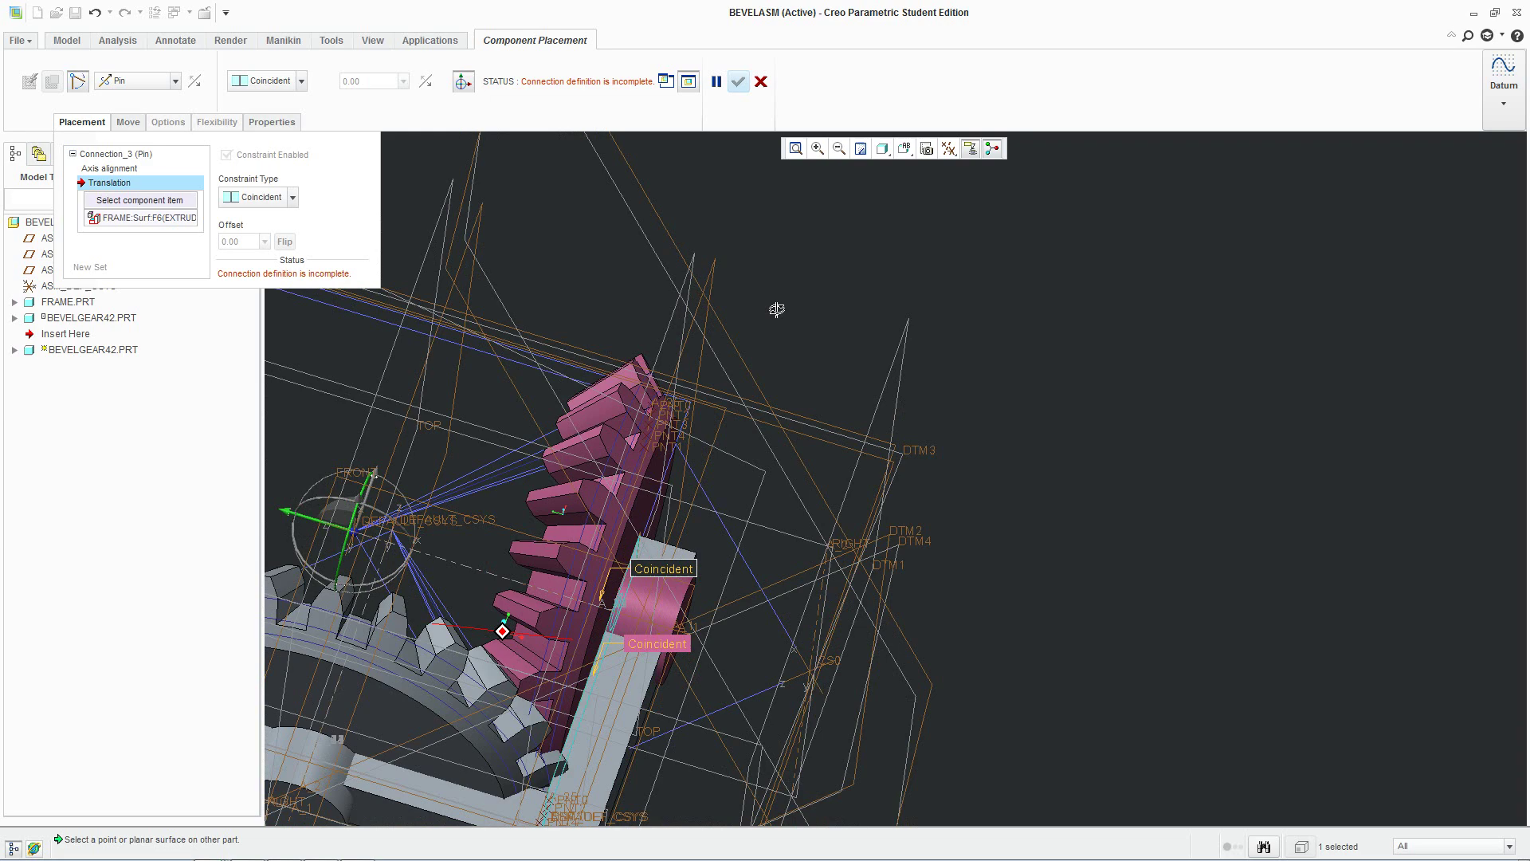
{"action": "left_click", "coordinate": [682, 300]}
{"action": "middle_click_drag", "start_coordinate": [556, 411], "coordinate": [757, 382]}
{"action": "left_click", "coordinate": [904, 155]}
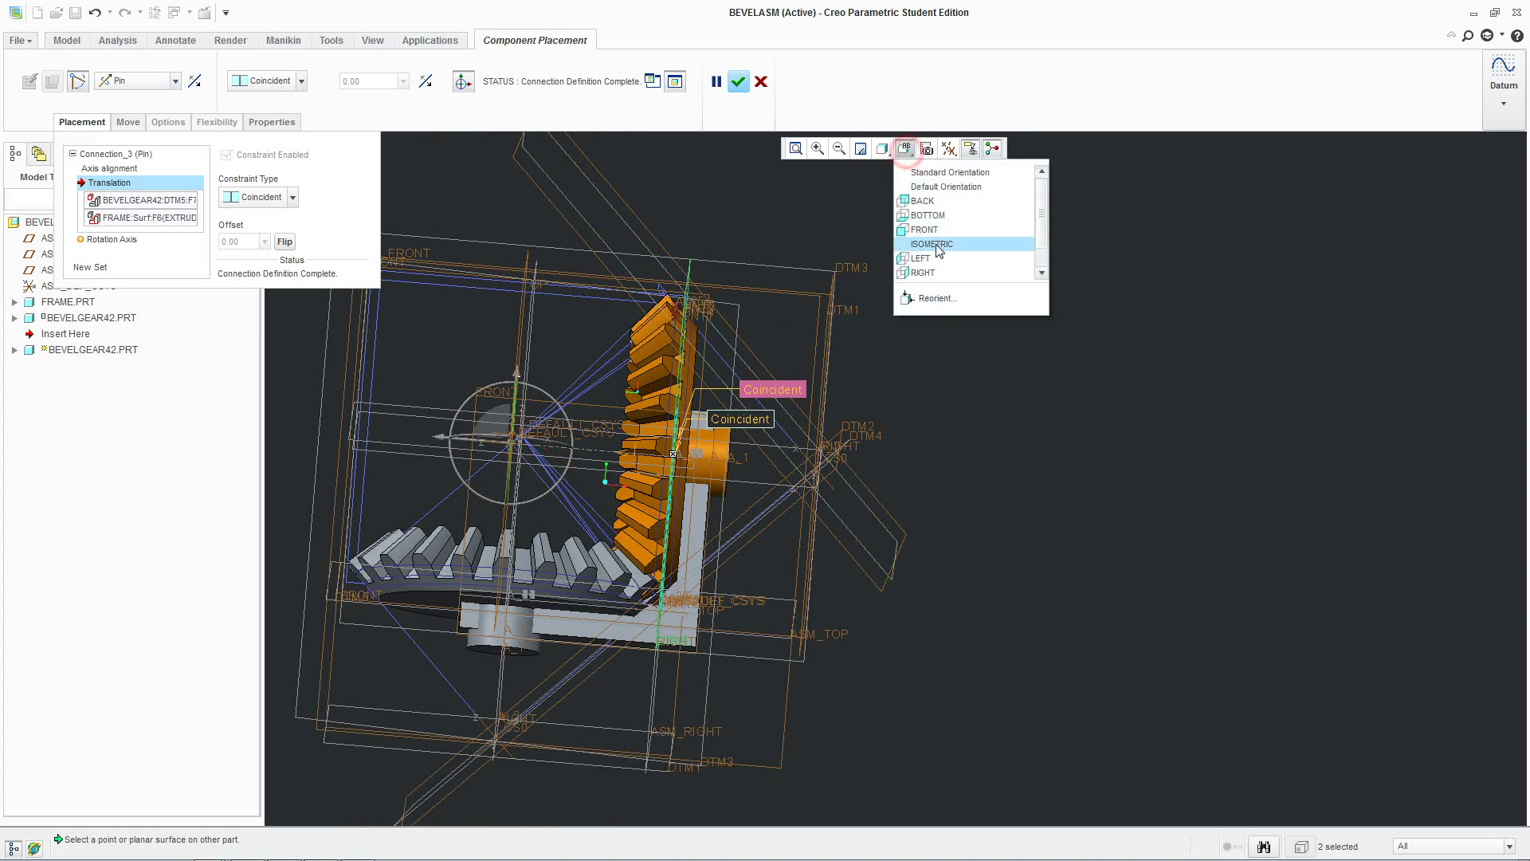
{"action": "left_click", "coordinate": [924, 231]}
{"action": "scroll", "coordinate": [836, 382], "scroll_direction": "up", "scroll_amount": 4}
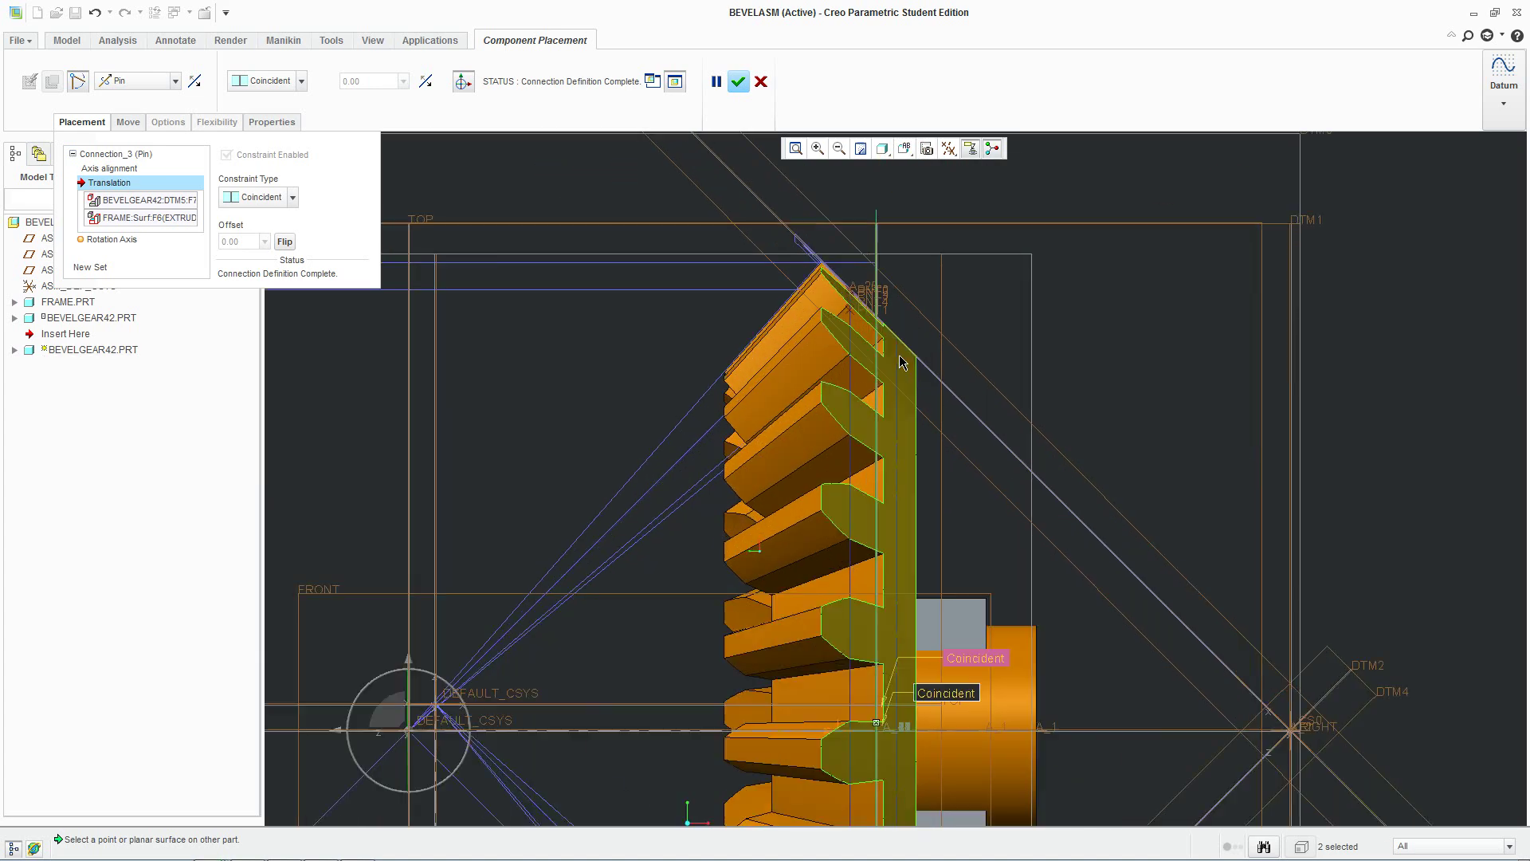
{"action": "scroll", "coordinate": [838, 366], "scroll_direction": "down", "scroll_amount": 5}
{"action": "middle_click_drag", "start_coordinate": [793, 468], "coordinate": [755, 405], "text": "shift"}
{"action": "left_click", "coordinate": [734, 83]}
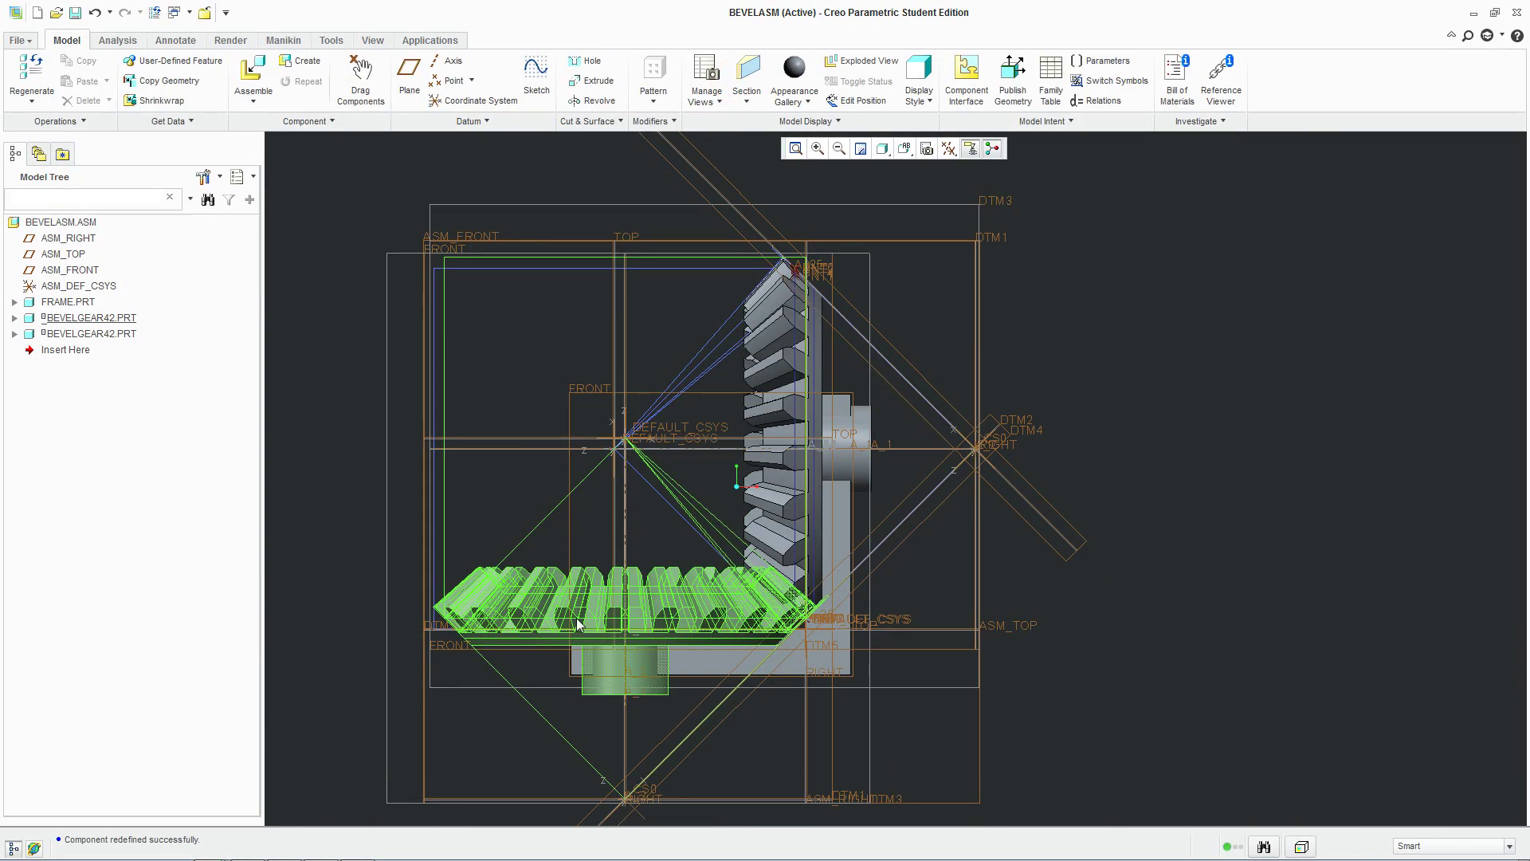
Examine how the two bevel gears mesh and how they sit against the L-shaped frame.
{"action": "middle_click_drag", "start_coordinate": [574, 615], "coordinate": [843, 689]}
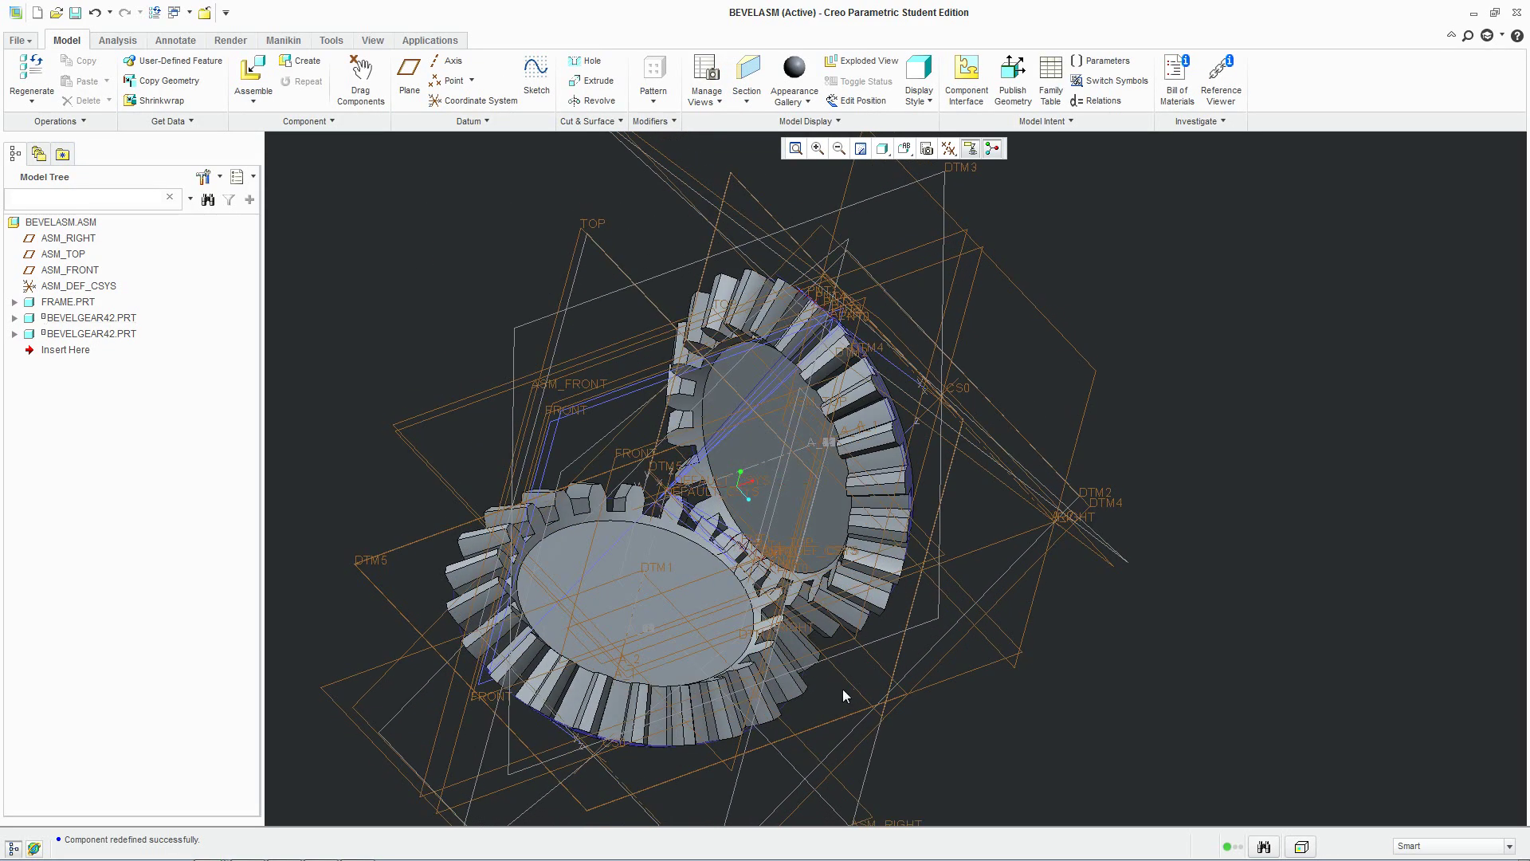
{"action": "left_click", "coordinate": [904, 148]}
{"action": "left_click", "coordinate": [925, 201]}
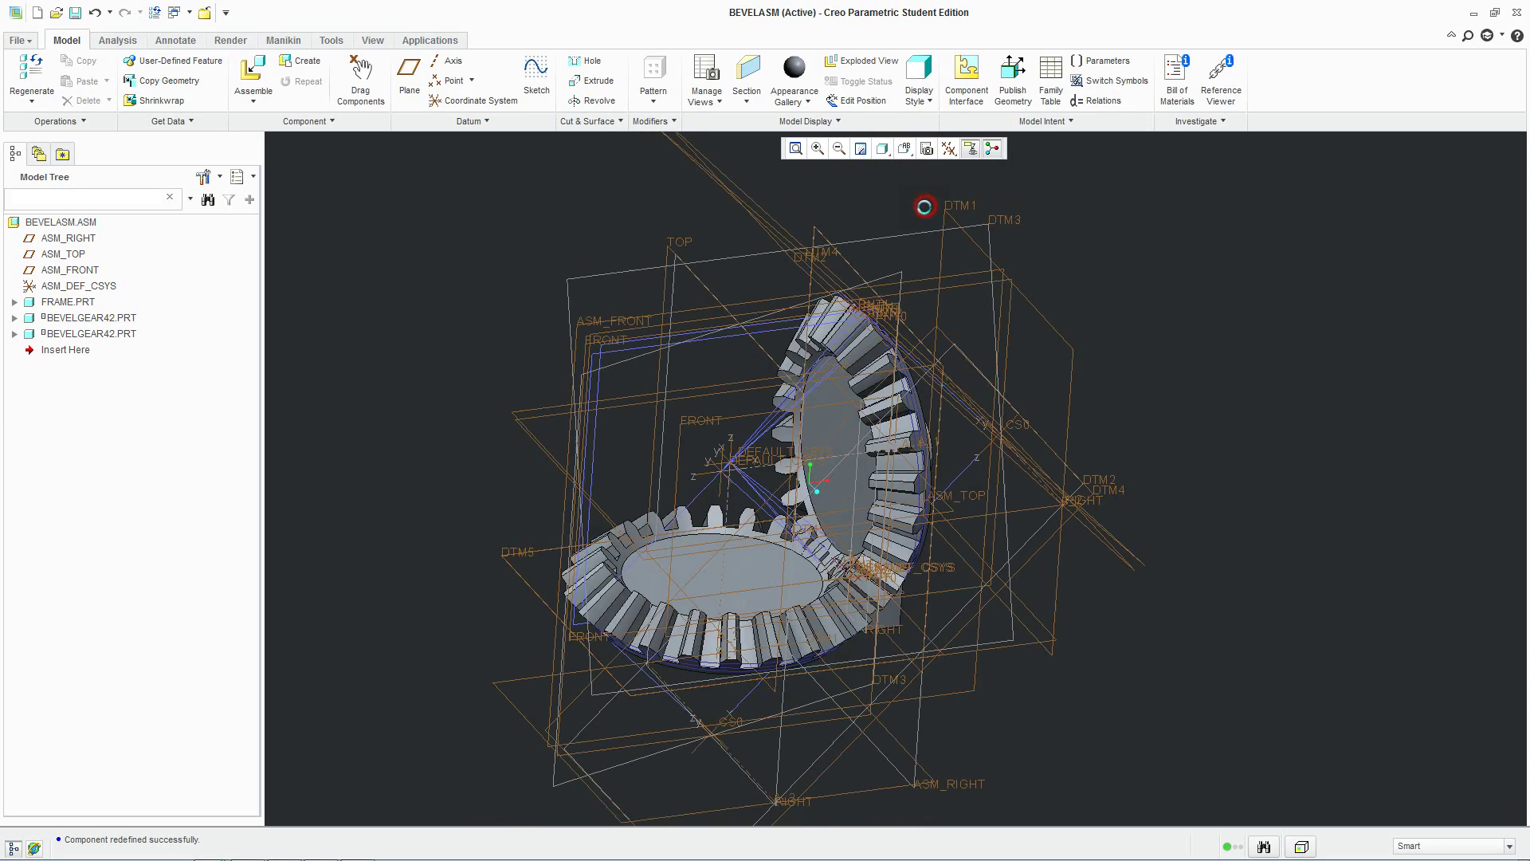
{"action": "scroll", "coordinate": [912, 693], "scroll_direction": "up", "scroll_amount": 5}
{"action": "scroll", "coordinate": [494, 510], "scroll_direction": "up", "scroll_amount": 2}
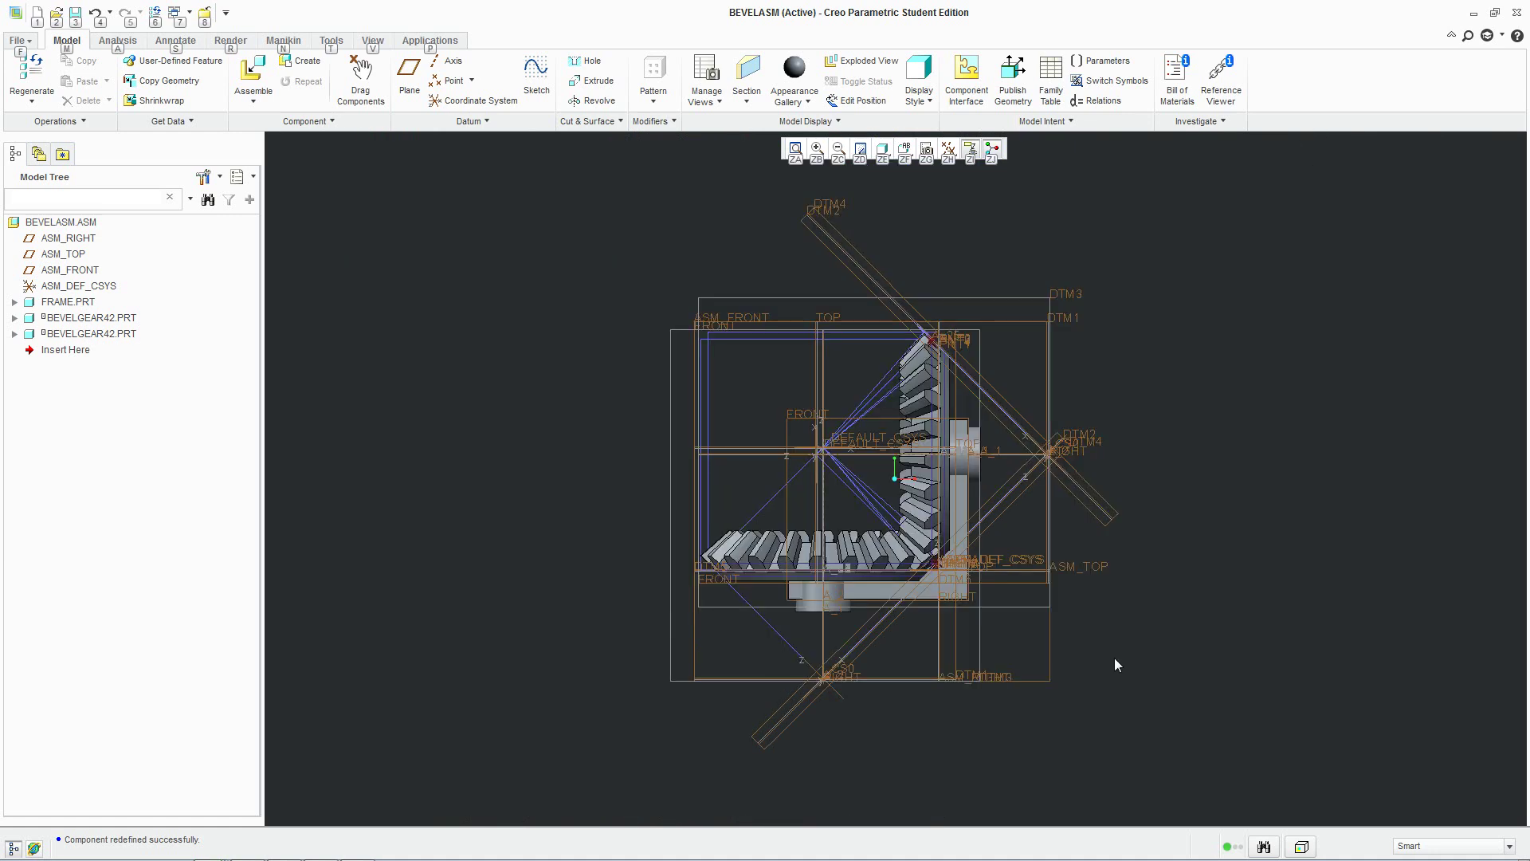
{"action": "scroll", "coordinate": [1113, 587], "scroll_direction": "up", "scroll_amount": 2}
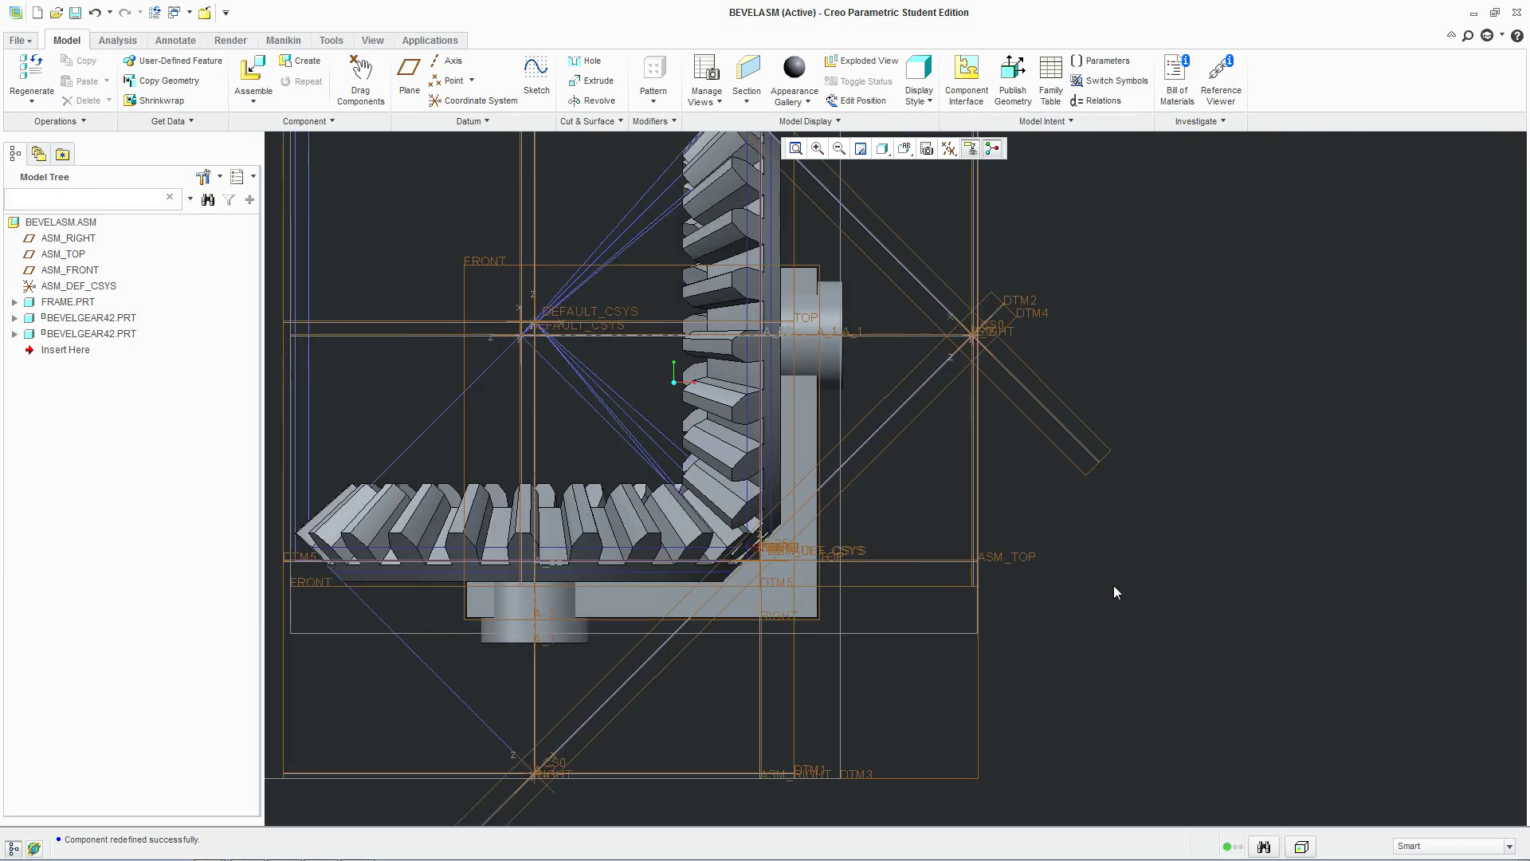
{"action": "middle_click_drag", "start_coordinate": [1028, 615], "coordinate": [1218, 642], "text": "shift"}
{"action": "scroll", "coordinate": [495, 644], "scroll_direction": "down", "scroll_amount": 2}
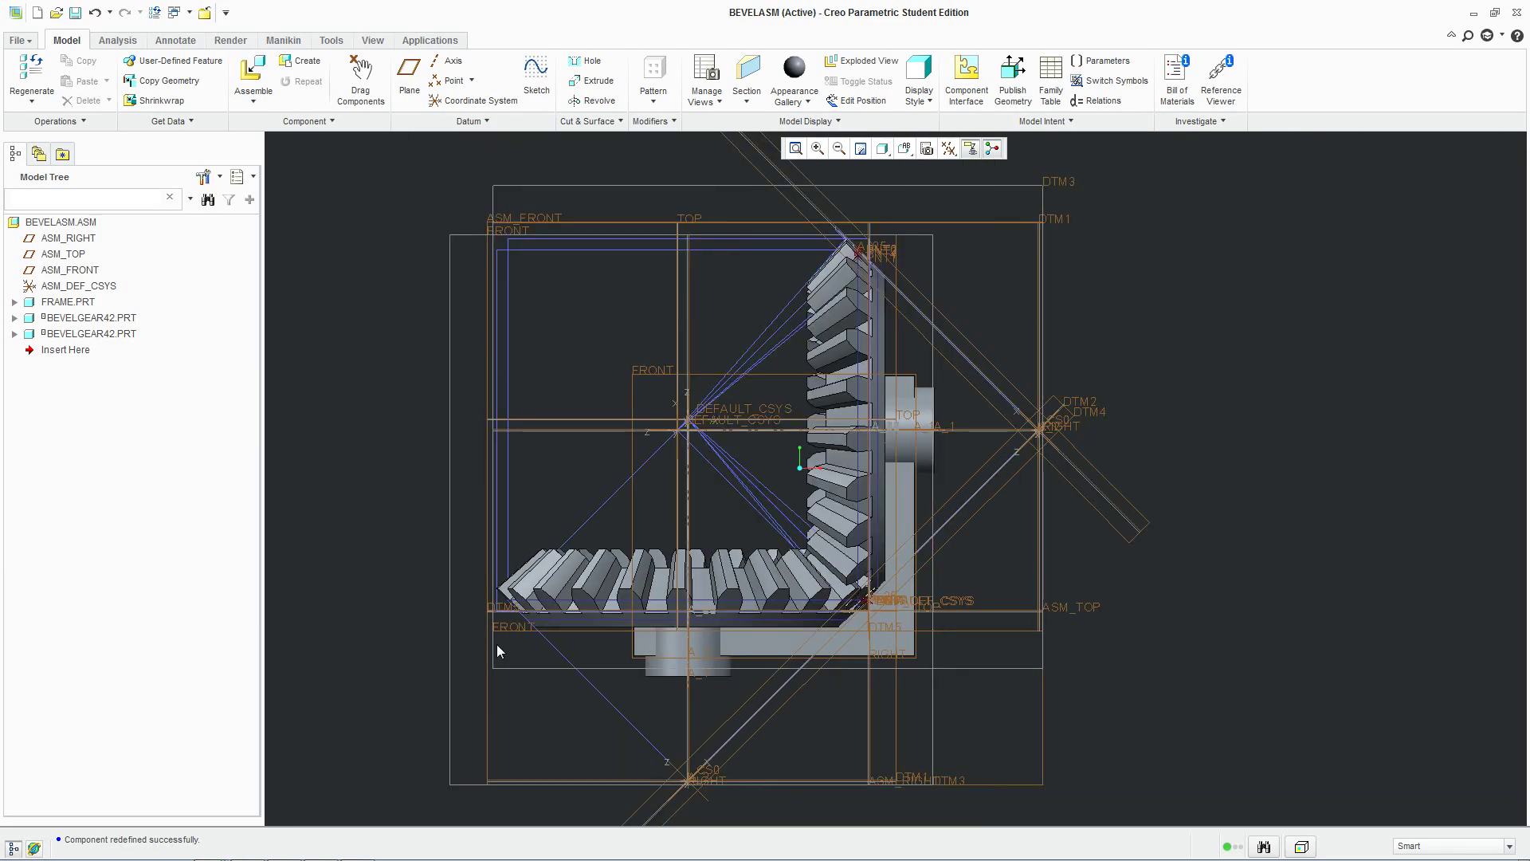
{"action": "middle_click_drag", "start_coordinate": [672, 602], "coordinate": [478, 604]}
{"action": "left_click", "coordinate": [461, 597]}
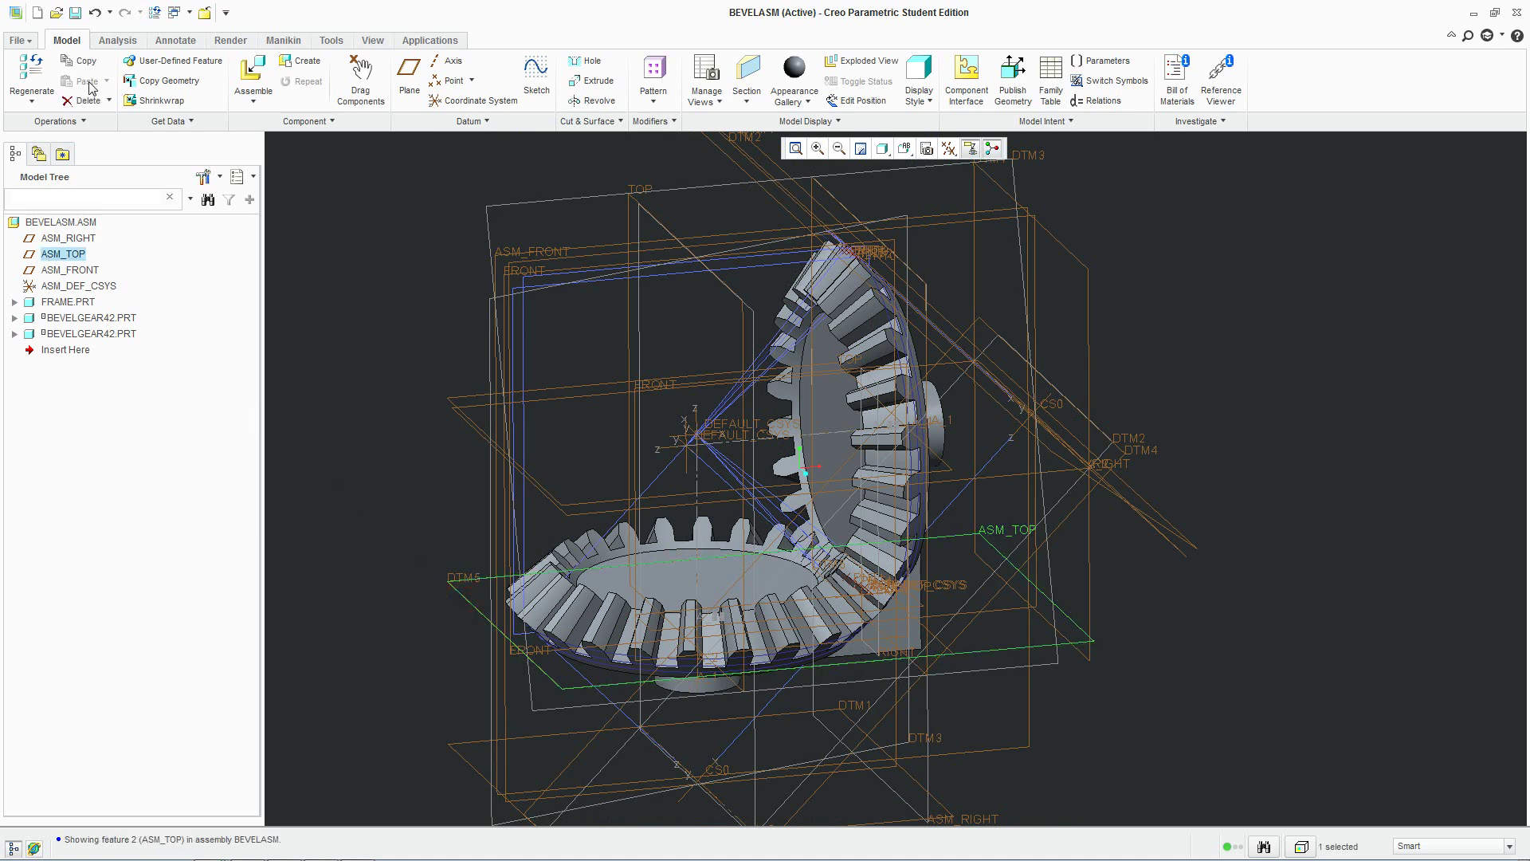
Open the recently used bevelgear42.prt in its own window.
{"action": "left_click", "coordinate": [24, 42]}
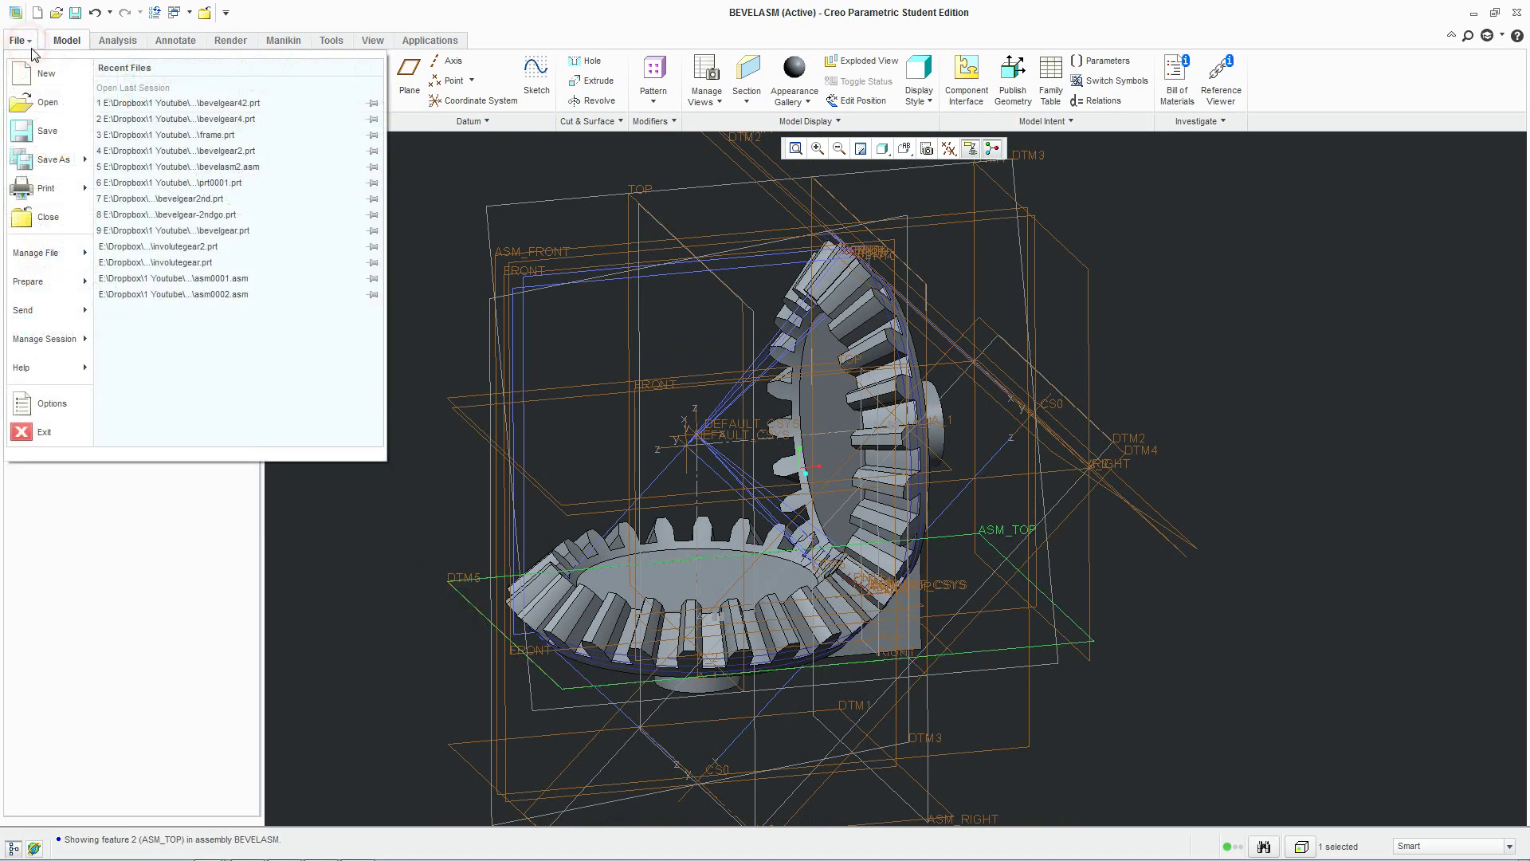
{"action": "left_click", "coordinate": [201, 104]}
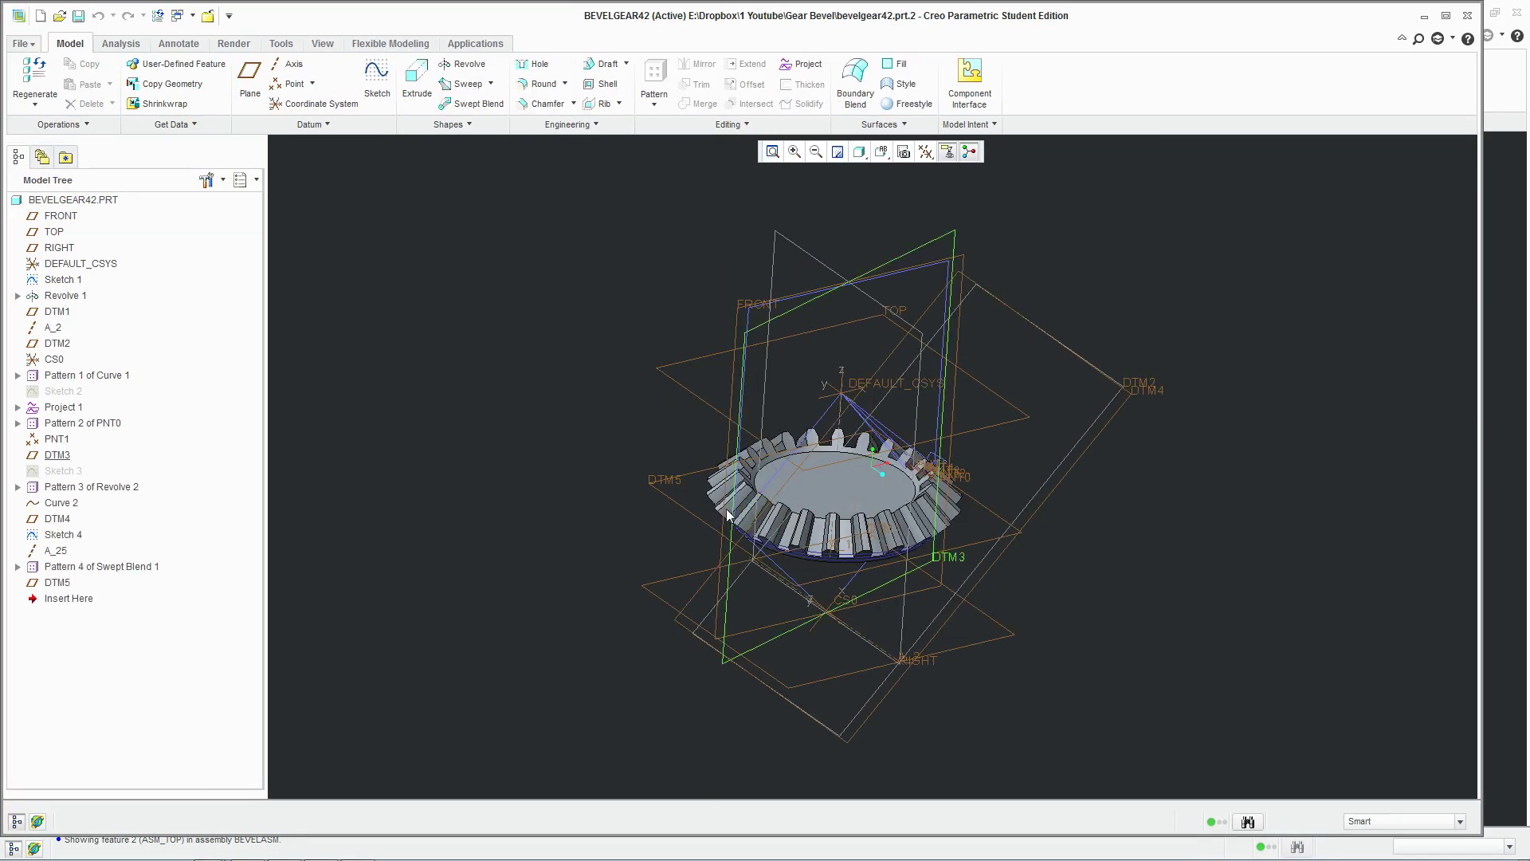
Redefine DTM5 by replacing its Through reference with the circular projected curve that crosses the teeth above the current one.
{"action": "left_click", "coordinate": [673, 509]}
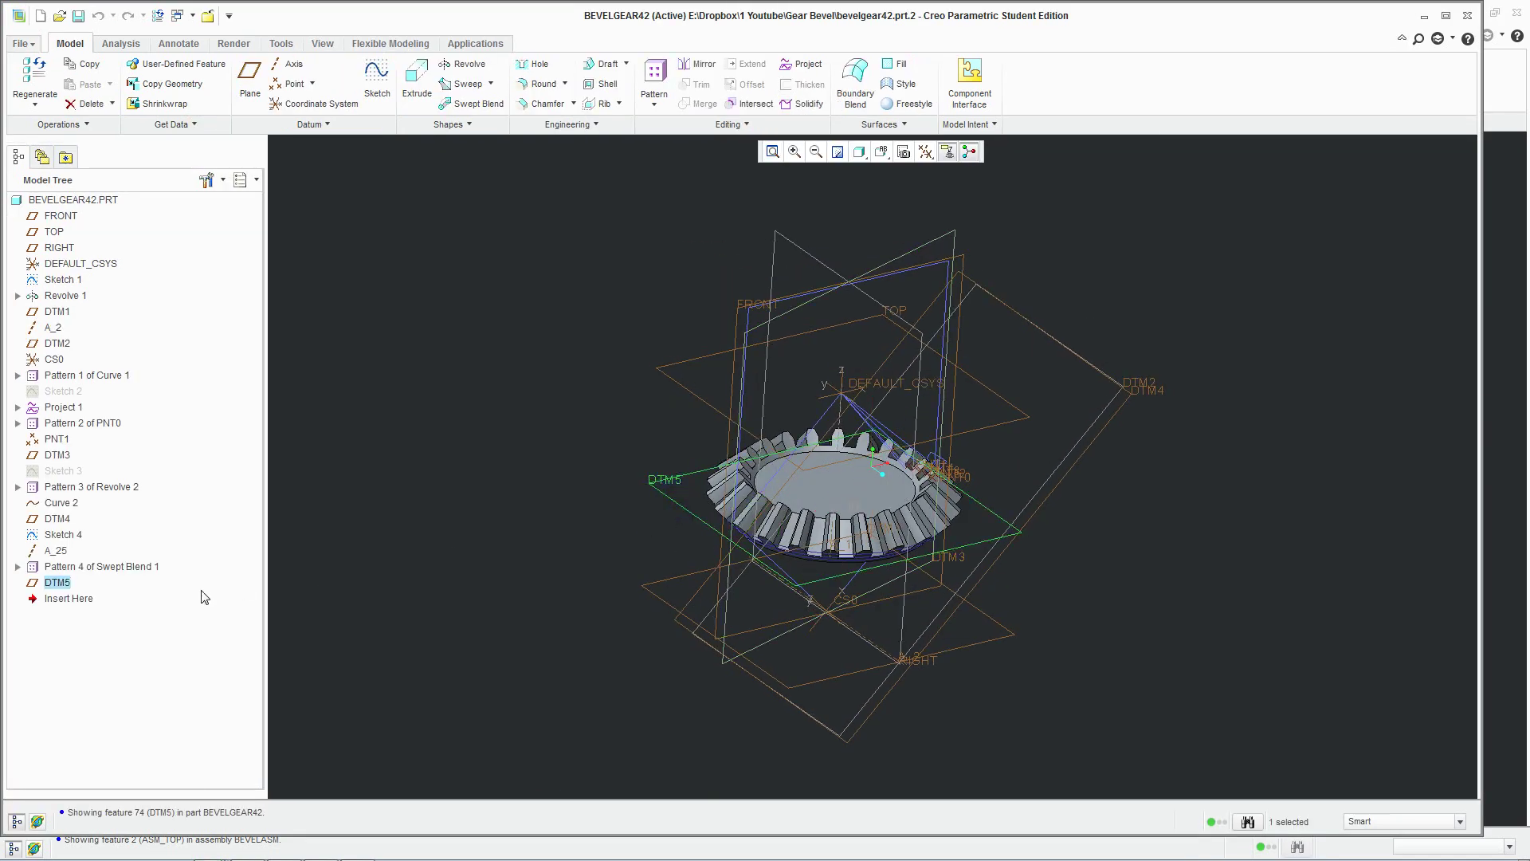
{"action": "right_click", "coordinate": [61, 583]}
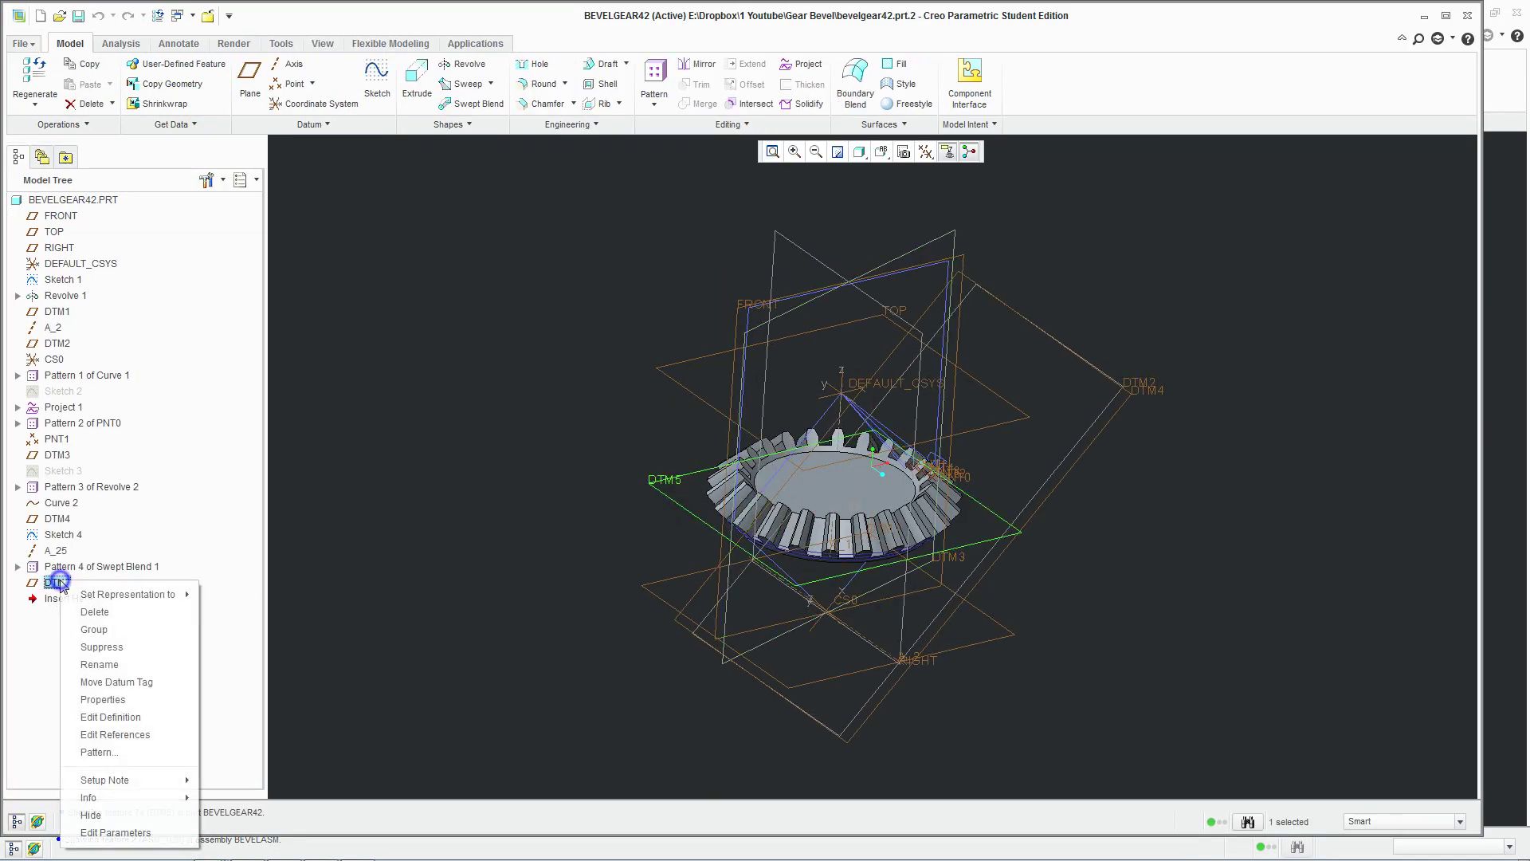
{"action": "left_click", "coordinate": [134, 721]}
{"action": "scroll", "coordinate": [774, 525], "scroll_direction": "down", "scroll_amount": 3}
{"action": "middle_click_drag", "start_coordinate": [848, 575], "coordinate": [844, 508]}
{"action": "scroll", "coordinate": [774, 523], "scroll_direction": "up", "scroll_amount": 4}
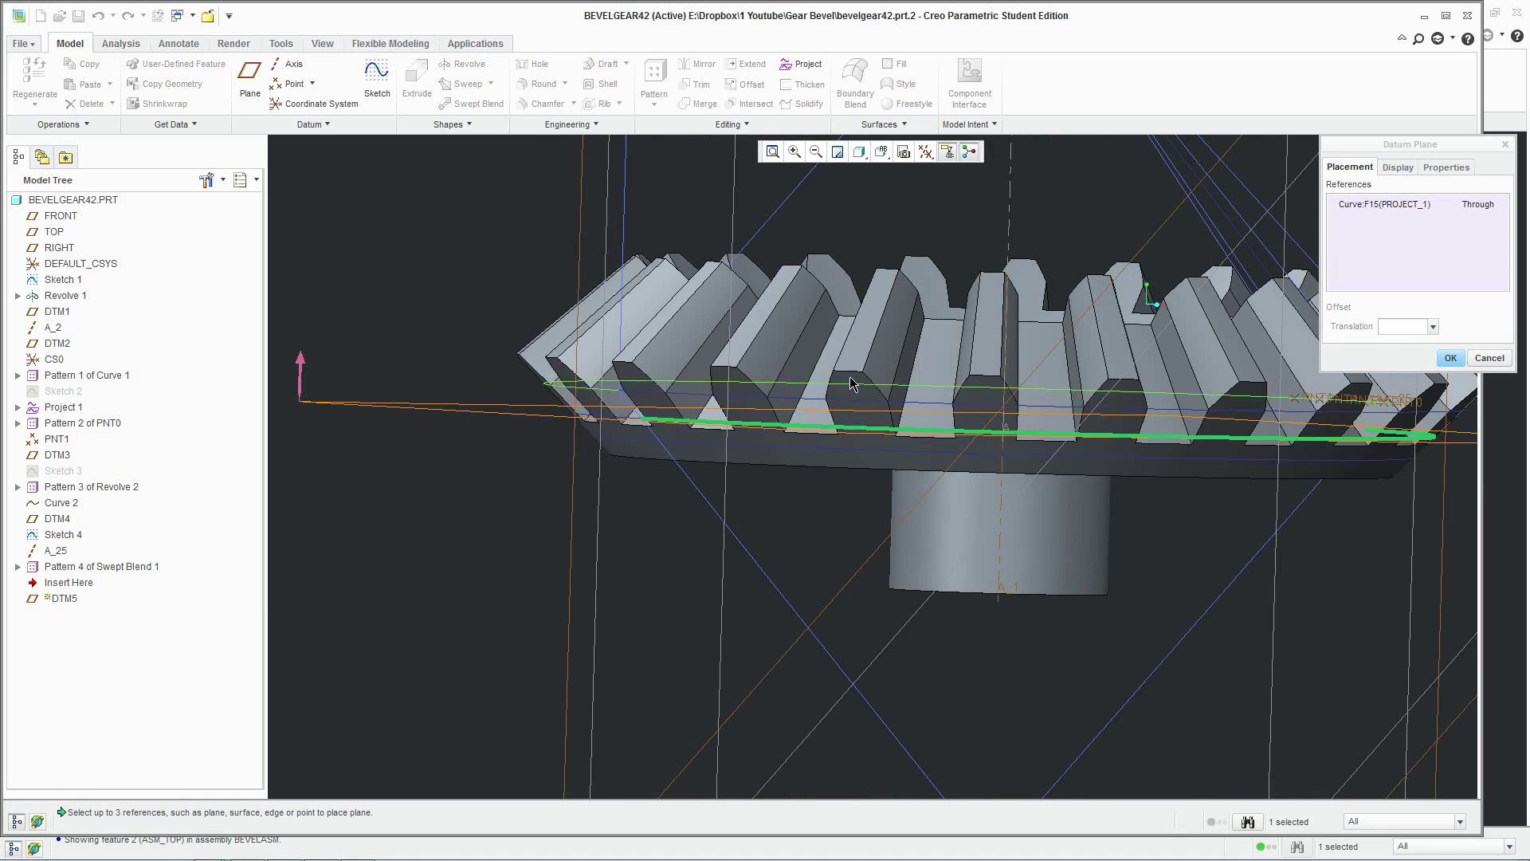
{"action": "middle_click_drag", "start_coordinate": [851, 383], "coordinate": [840, 453]}
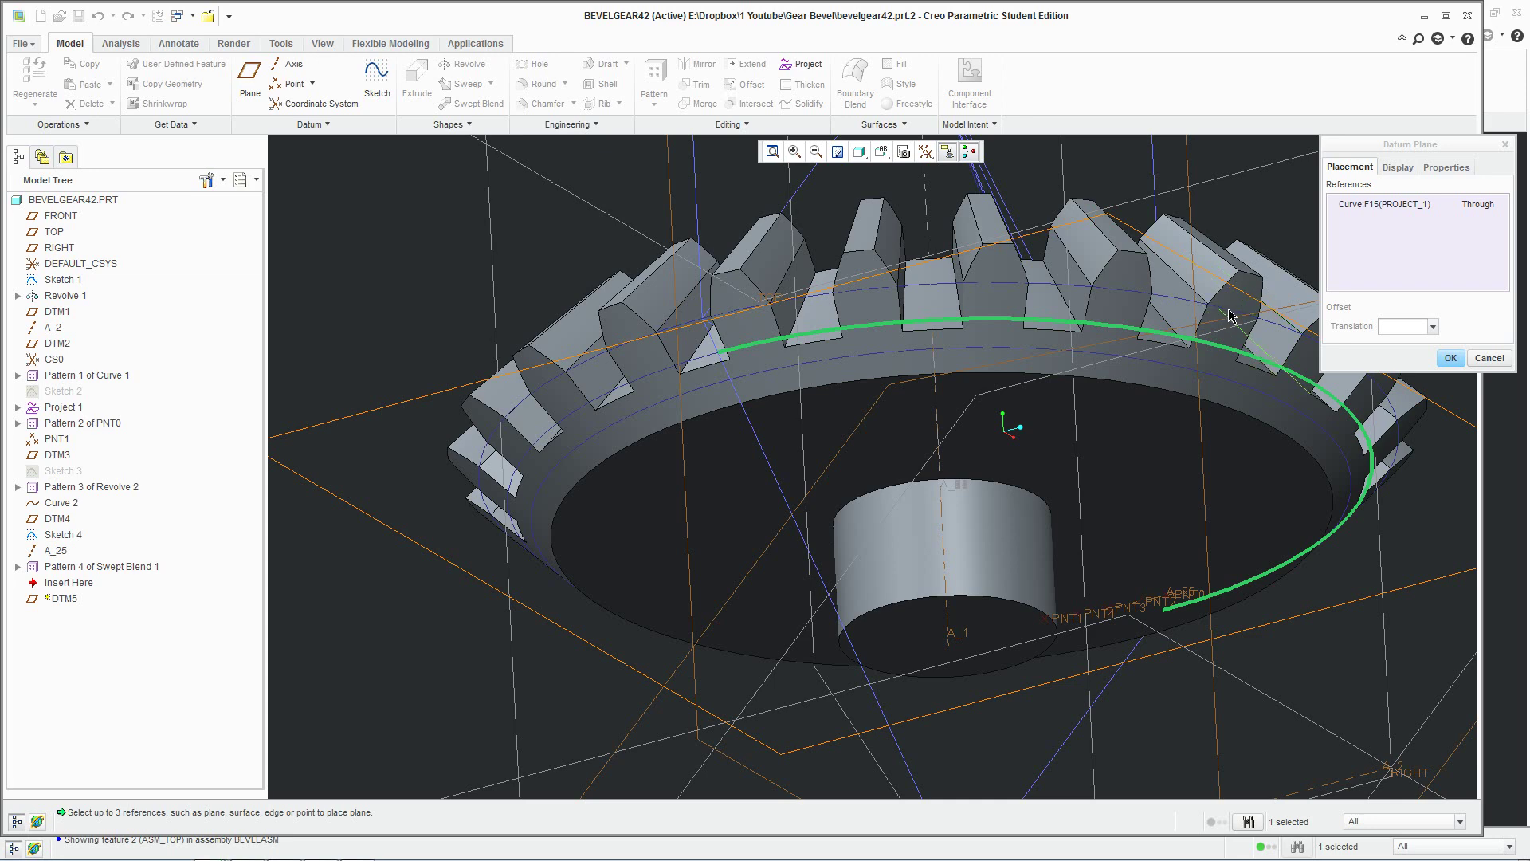
{"action": "middle_click_drag", "start_coordinate": [1075, 386], "coordinate": [918, 532], "text": "shift"}
{"action": "middle_click_drag", "start_coordinate": [946, 498], "coordinate": [943, 426]}
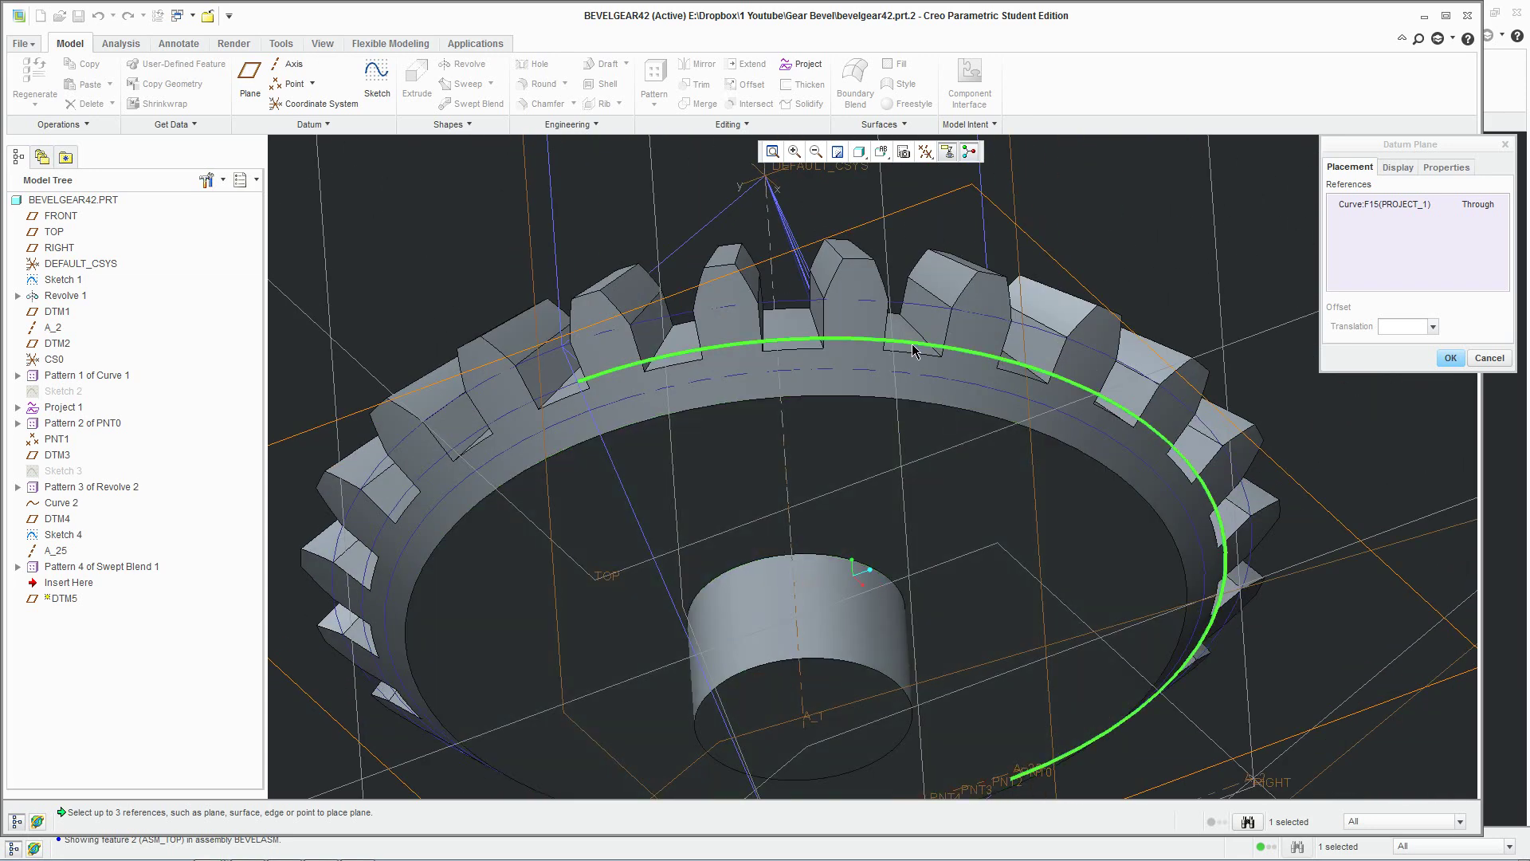
{"action": "left_click", "coordinate": [911, 343], "text": "ctrl"}
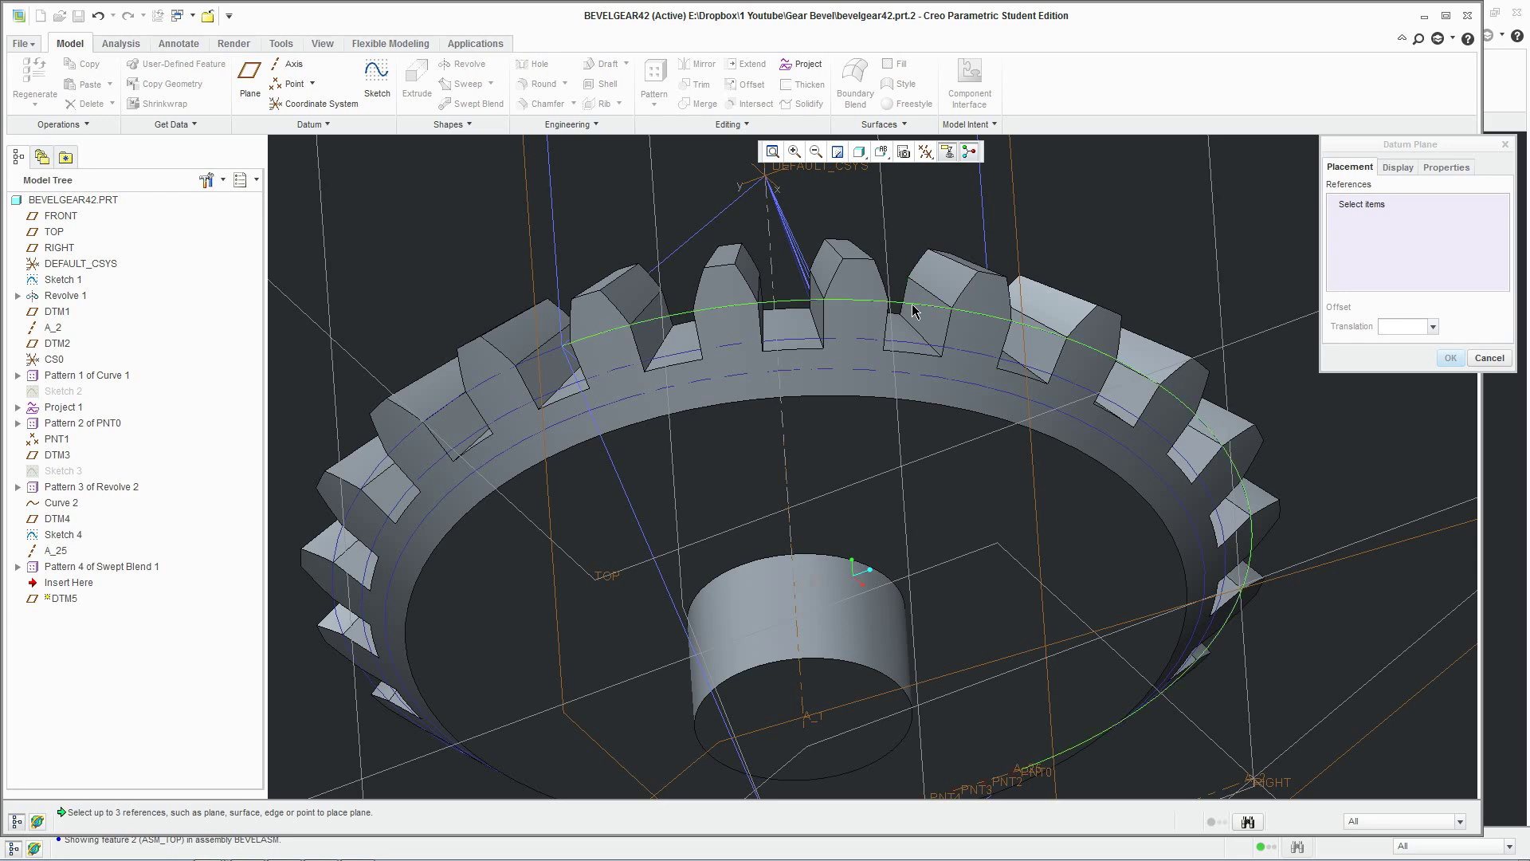
{"action": "left_click", "coordinate": [913, 309]}
{"action": "scroll", "coordinate": [920, 330], "scroll_direction": "up", "scroll_amount": 3}
{"action": "middle_click_drag", "start_coordinate": [903, 351], "coordinate": [875, 384]}
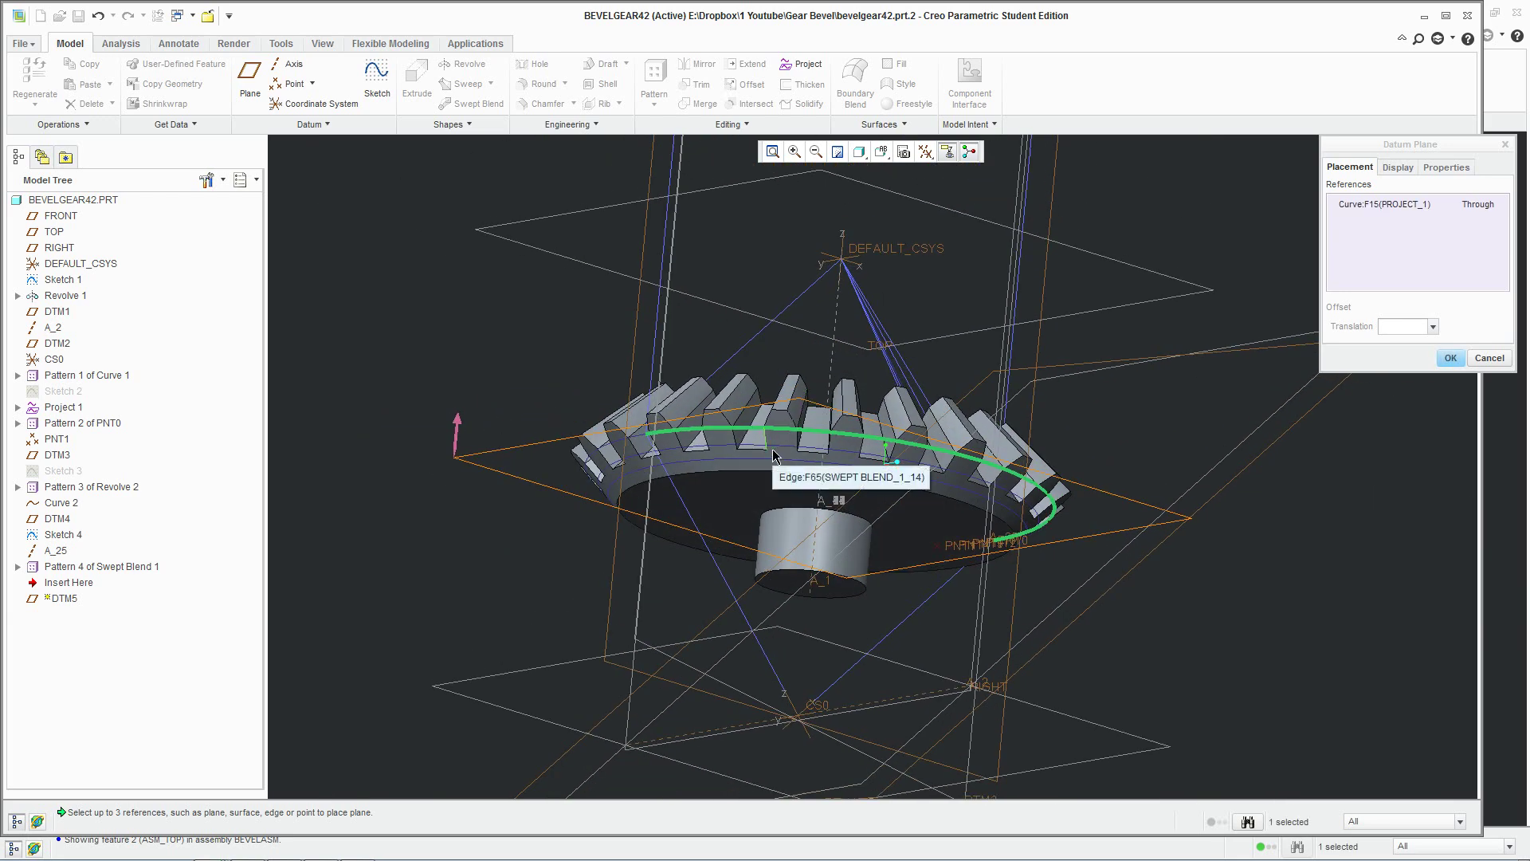
{"action": "left_click", "coordinate": [1455, 355]}
Measure the distance between the DTM5 and TOP planes in the front view.
{"action": "middle_click_drag", "start_coordinate": [1028, 461], "coordinate": [966, 484]}
{"action": "middle_click_drag", "start_coordinate": [769, 289], "coordinate": [747, 332], "text": "shift"}
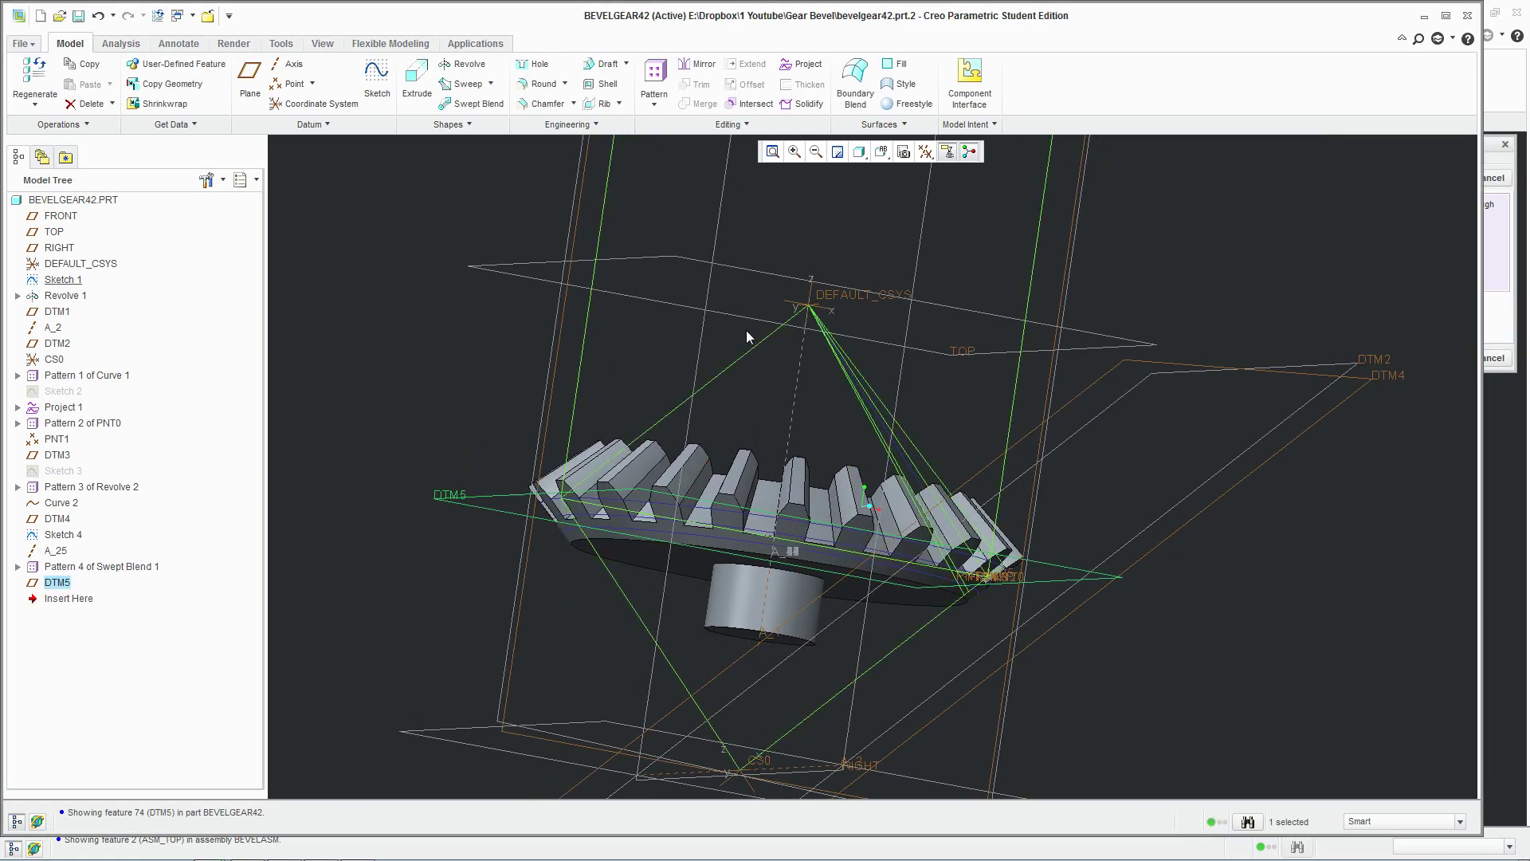
{"action": "left_click", "coordinate": [882, 152]}
{"action": "left_click", "coordinate": [910, 237]}
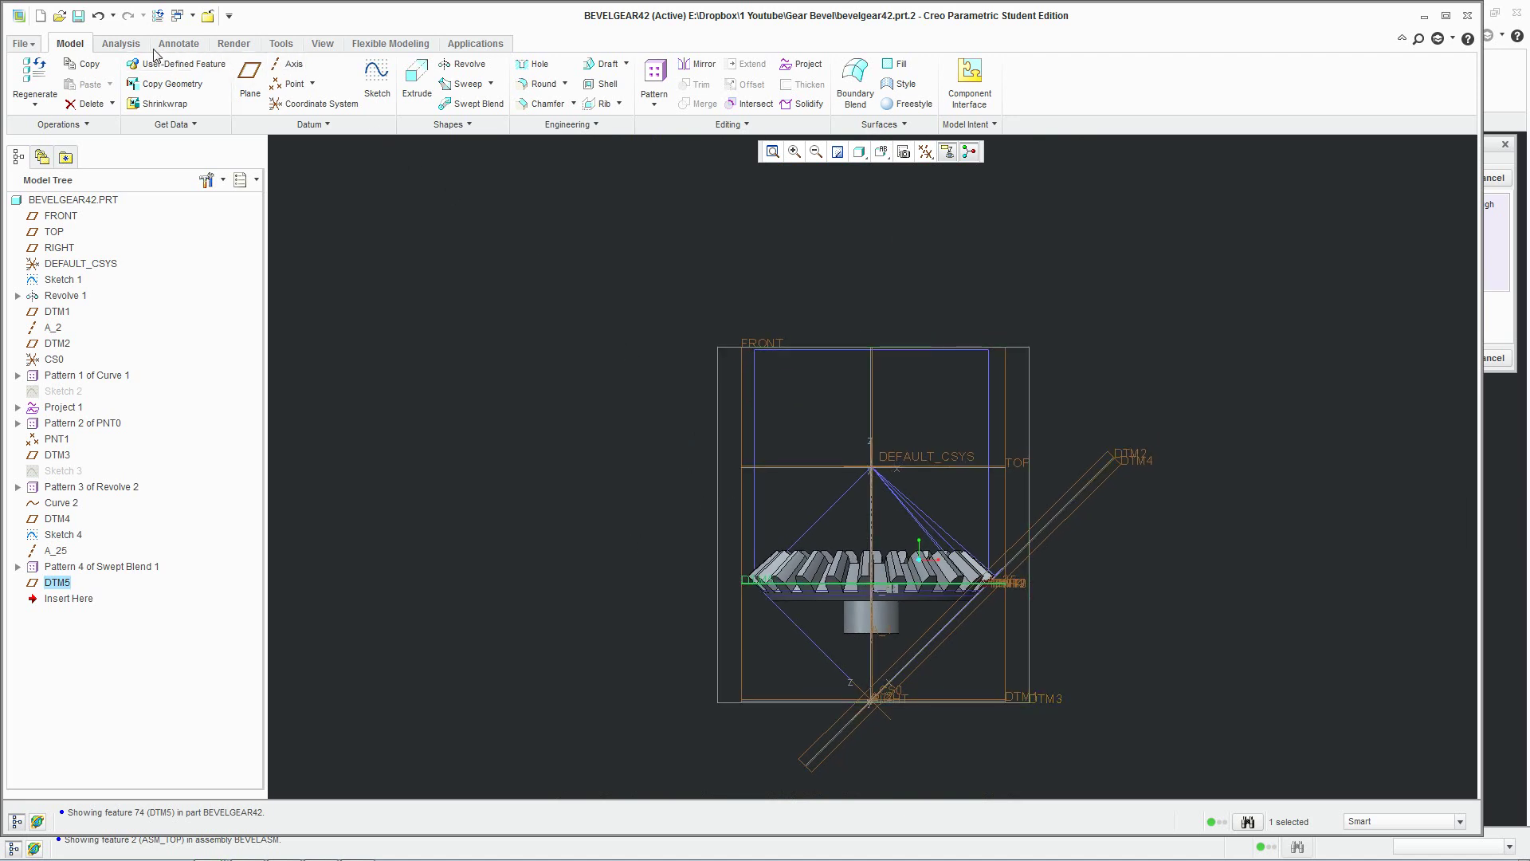
{"action": "left_click", "coordinate": [121, 44]}
{"action": "scroll", "coordinate": [773, 642], "scroll_direction": "down", "scroll_amount": 3}
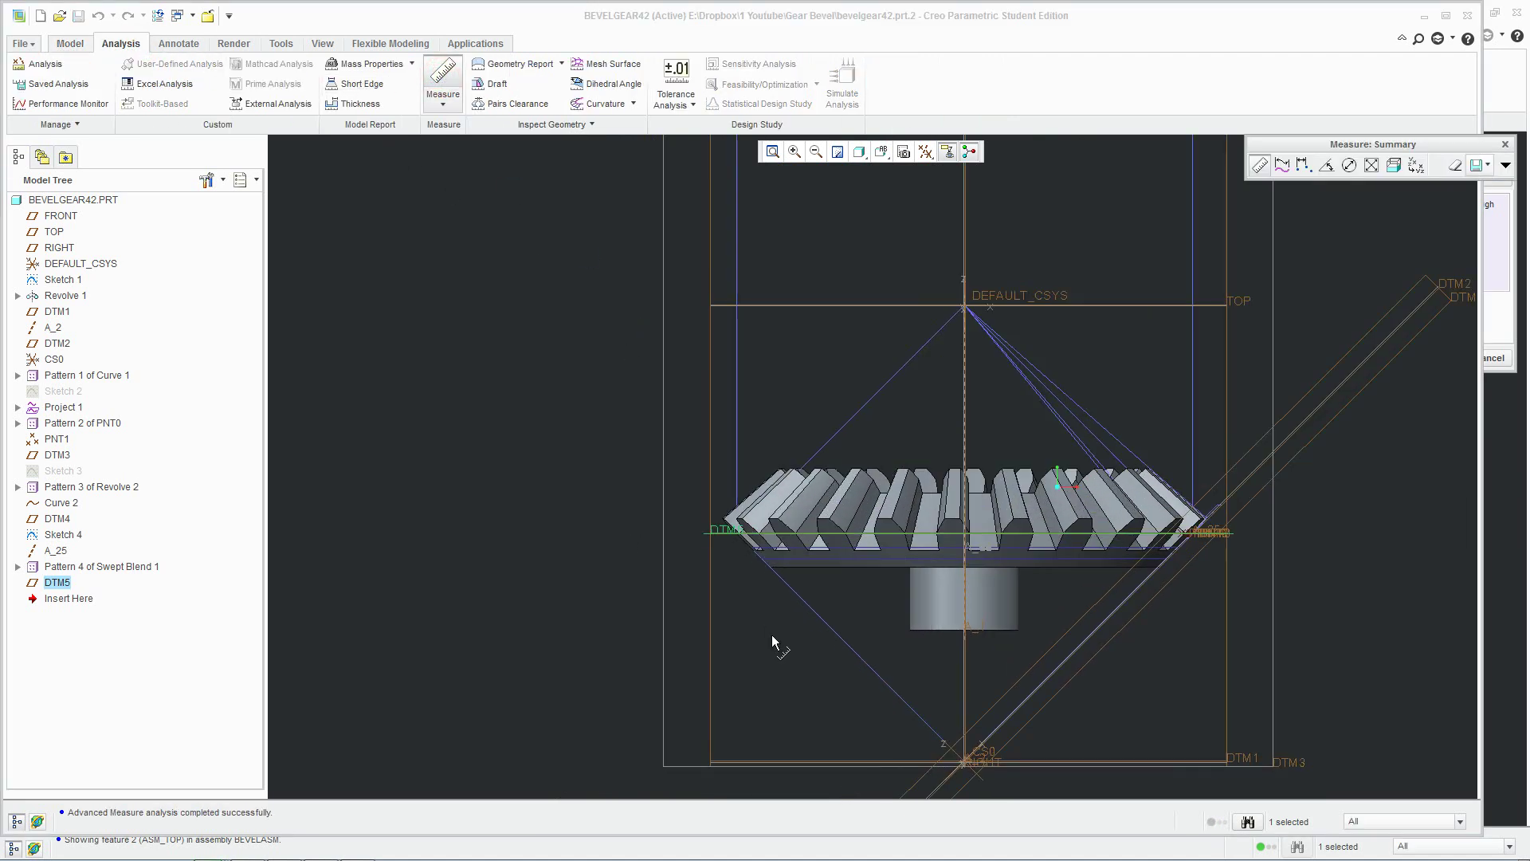
{"action": "left_click", "coordinate": [763, 304], "text": "ctrl"}
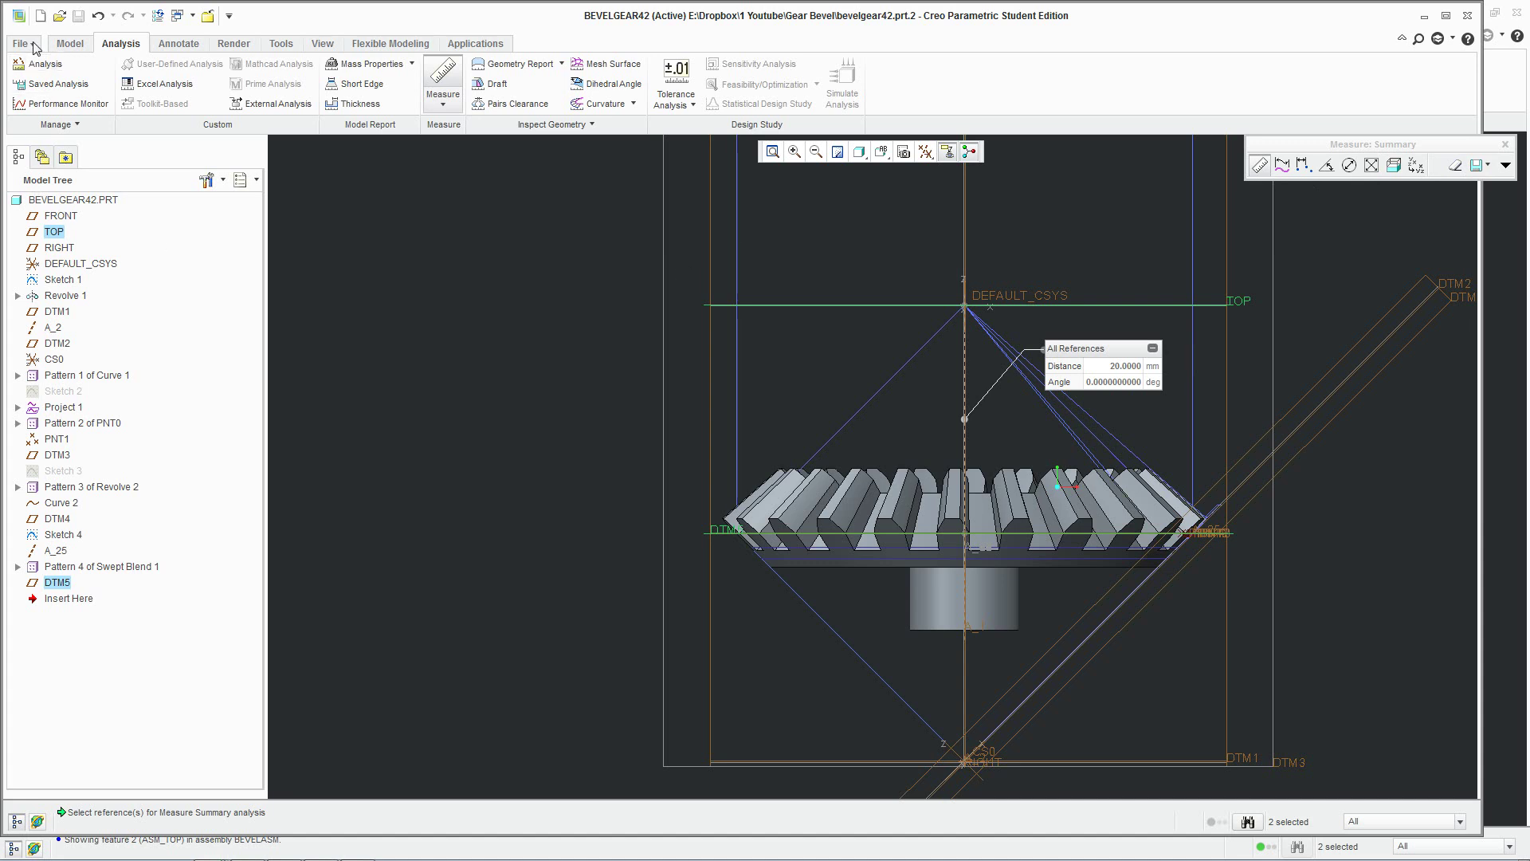
Regenerate and save the BEVELGEAR42 part, switch back to the BEVELASM assembly and regenerate it.
{"action": "left_click", "coordinate": [71, 44]}
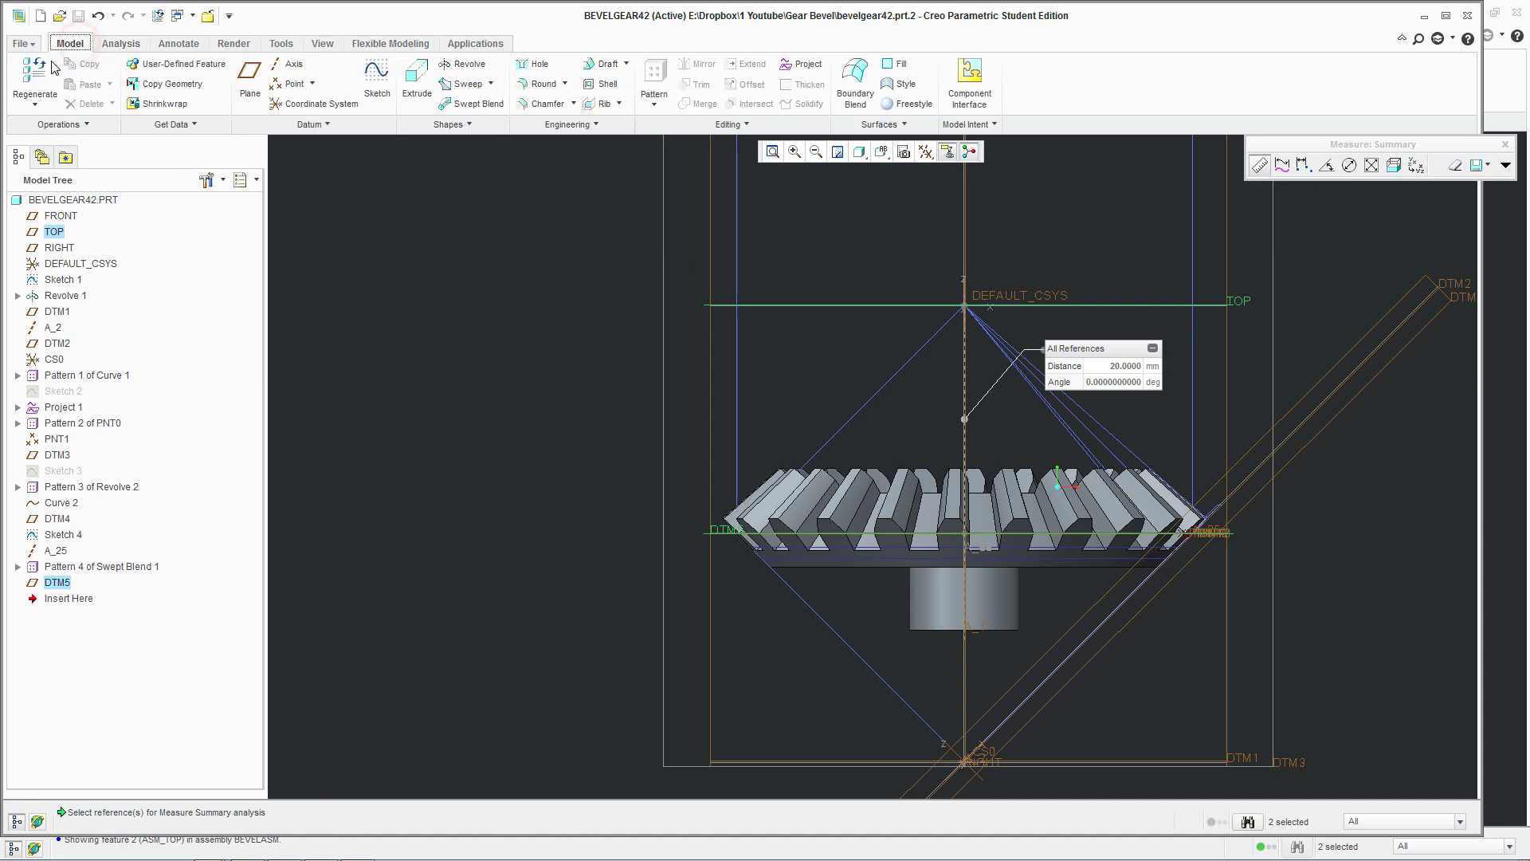
{"action": "left_click", "coordinate": [38, 75]}
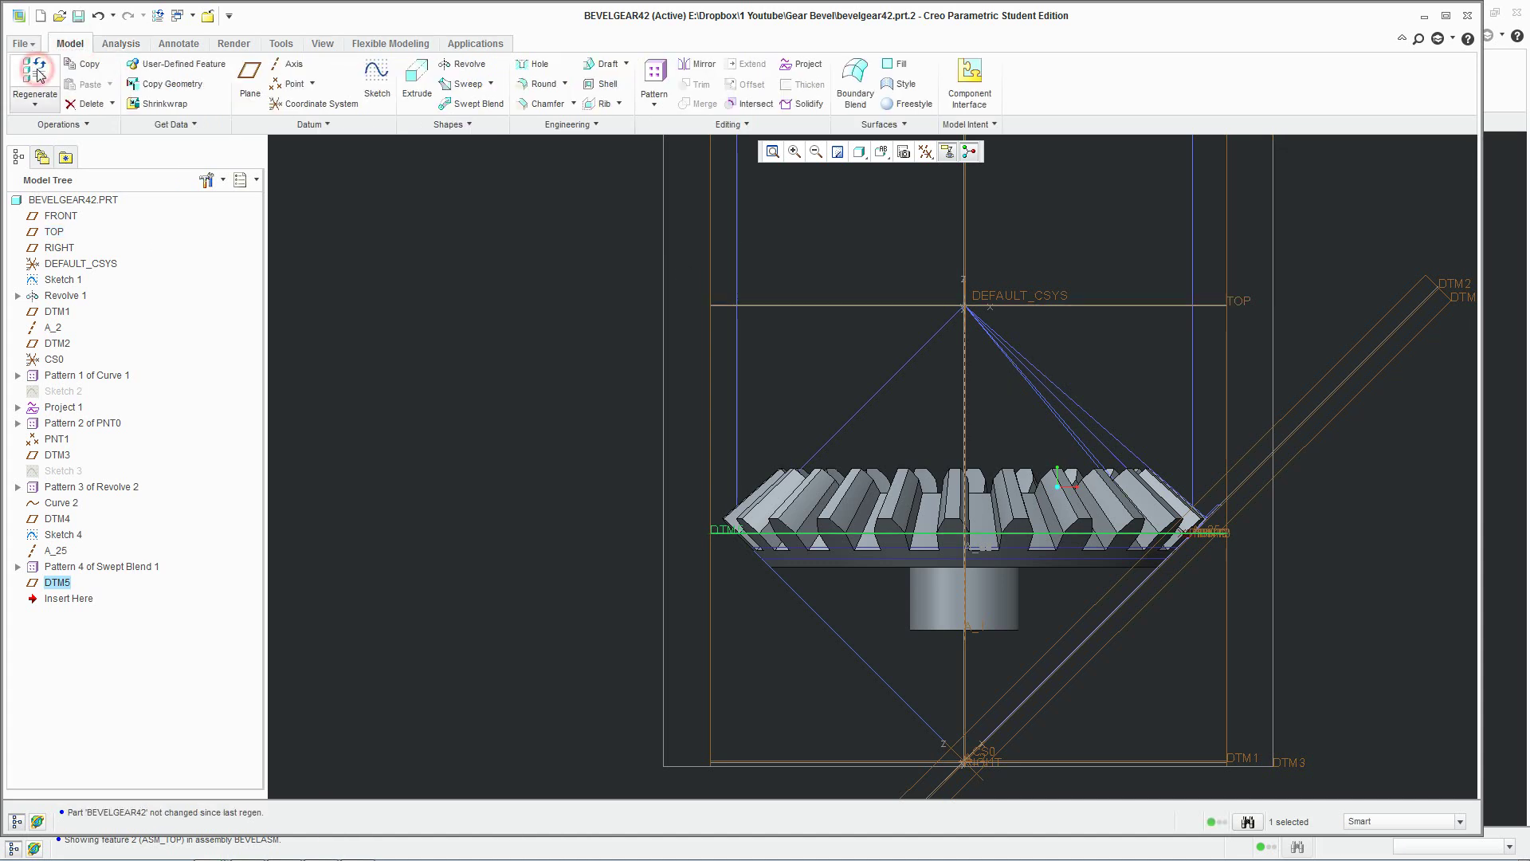
{"action": "left_click", "coordinate": [177, 15]}
{"action": "left_click", "coordinate": [231, 57]}
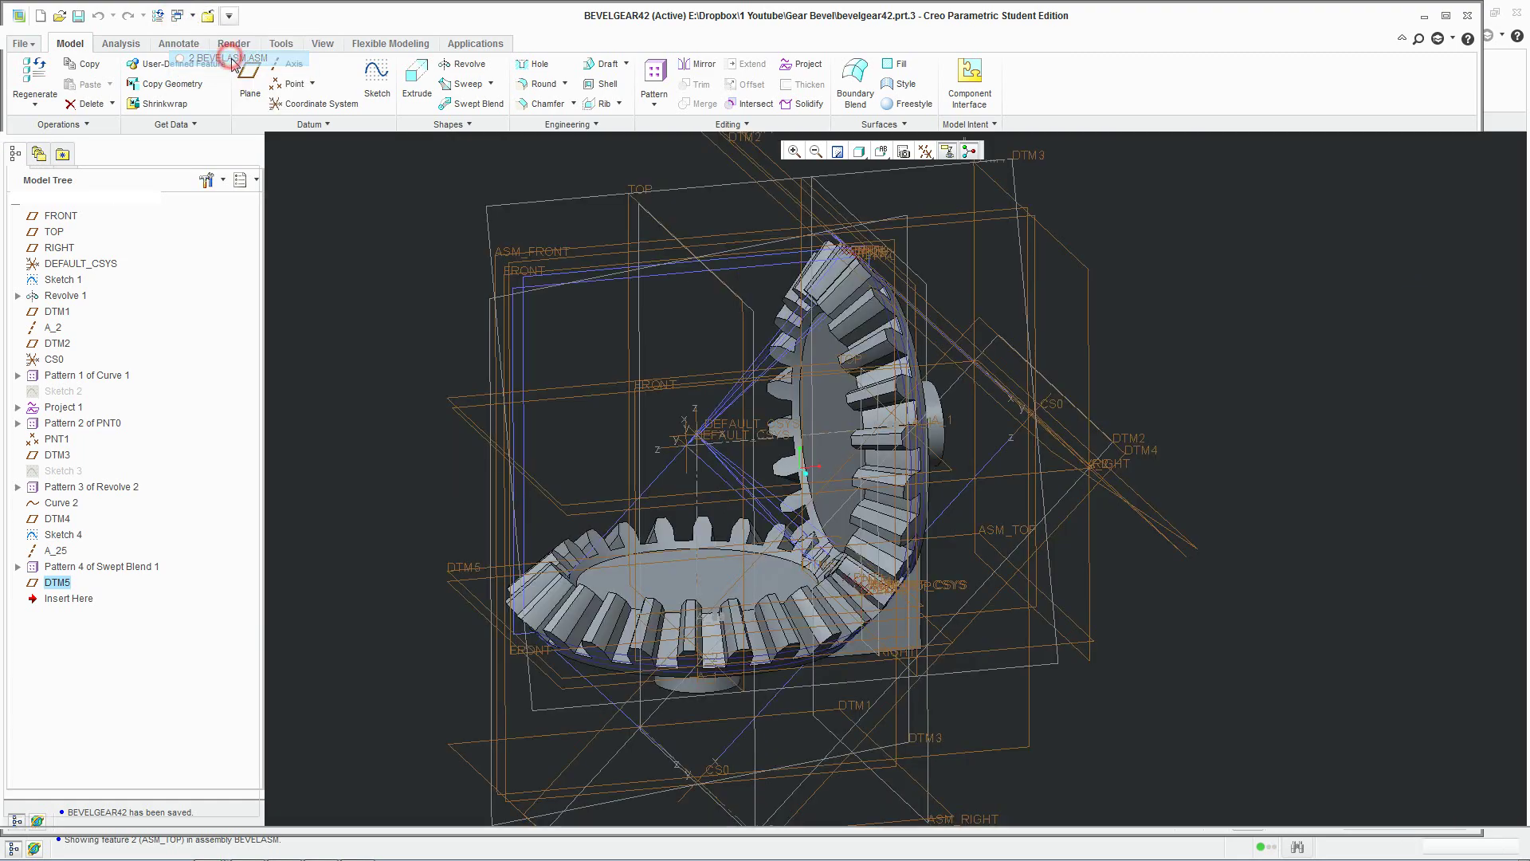
{"action": "left_click", "coordinate": [30, 82]}
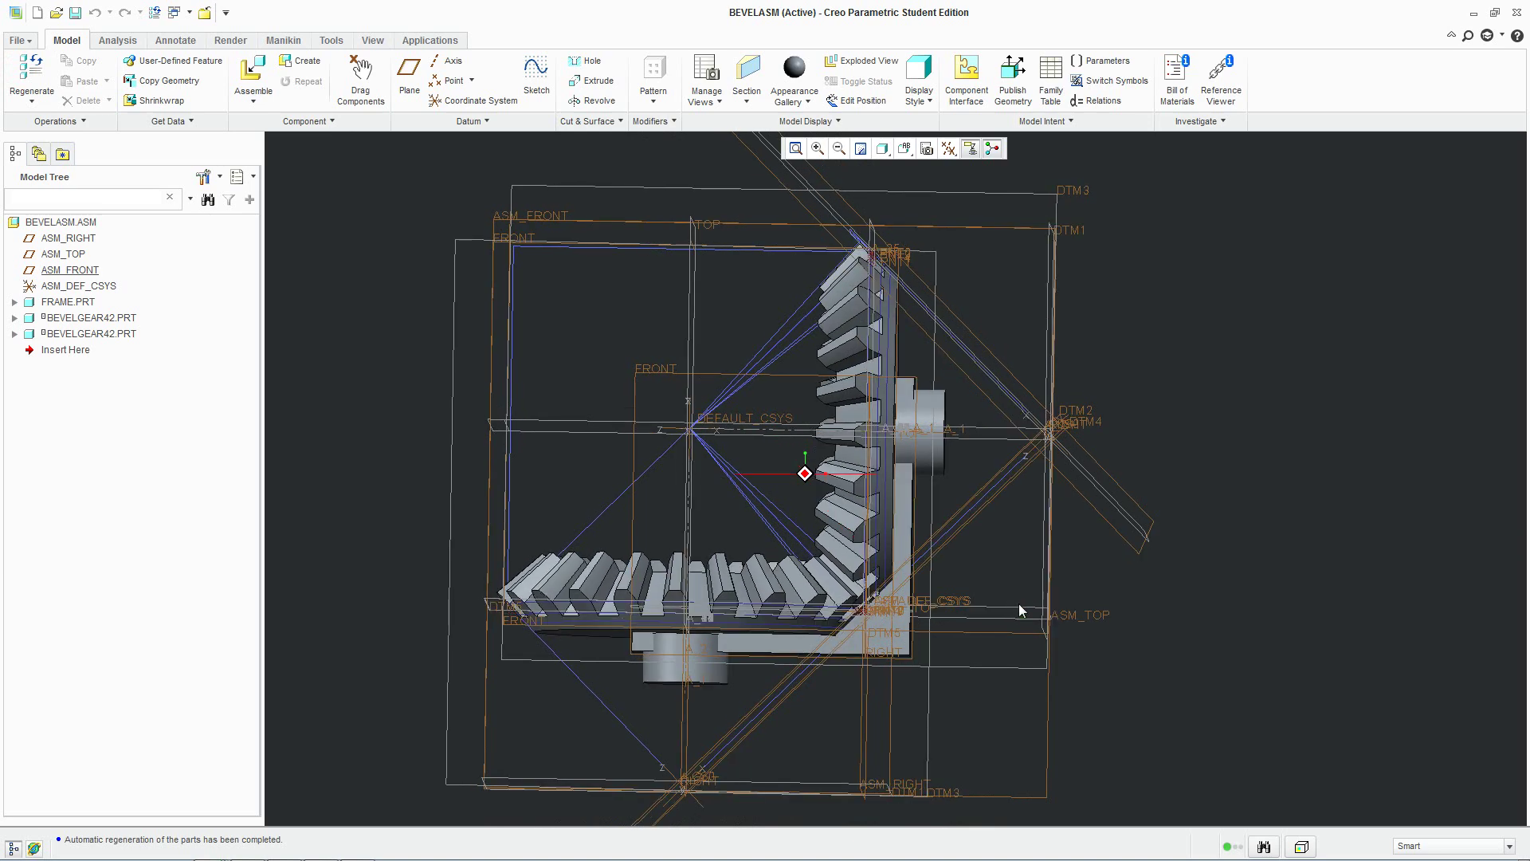
Hide the FRAME part in the assembly and inspect the point where the two gears' cone apexes meet.
{"action": "left_click", "coordinate": [908, 508]}
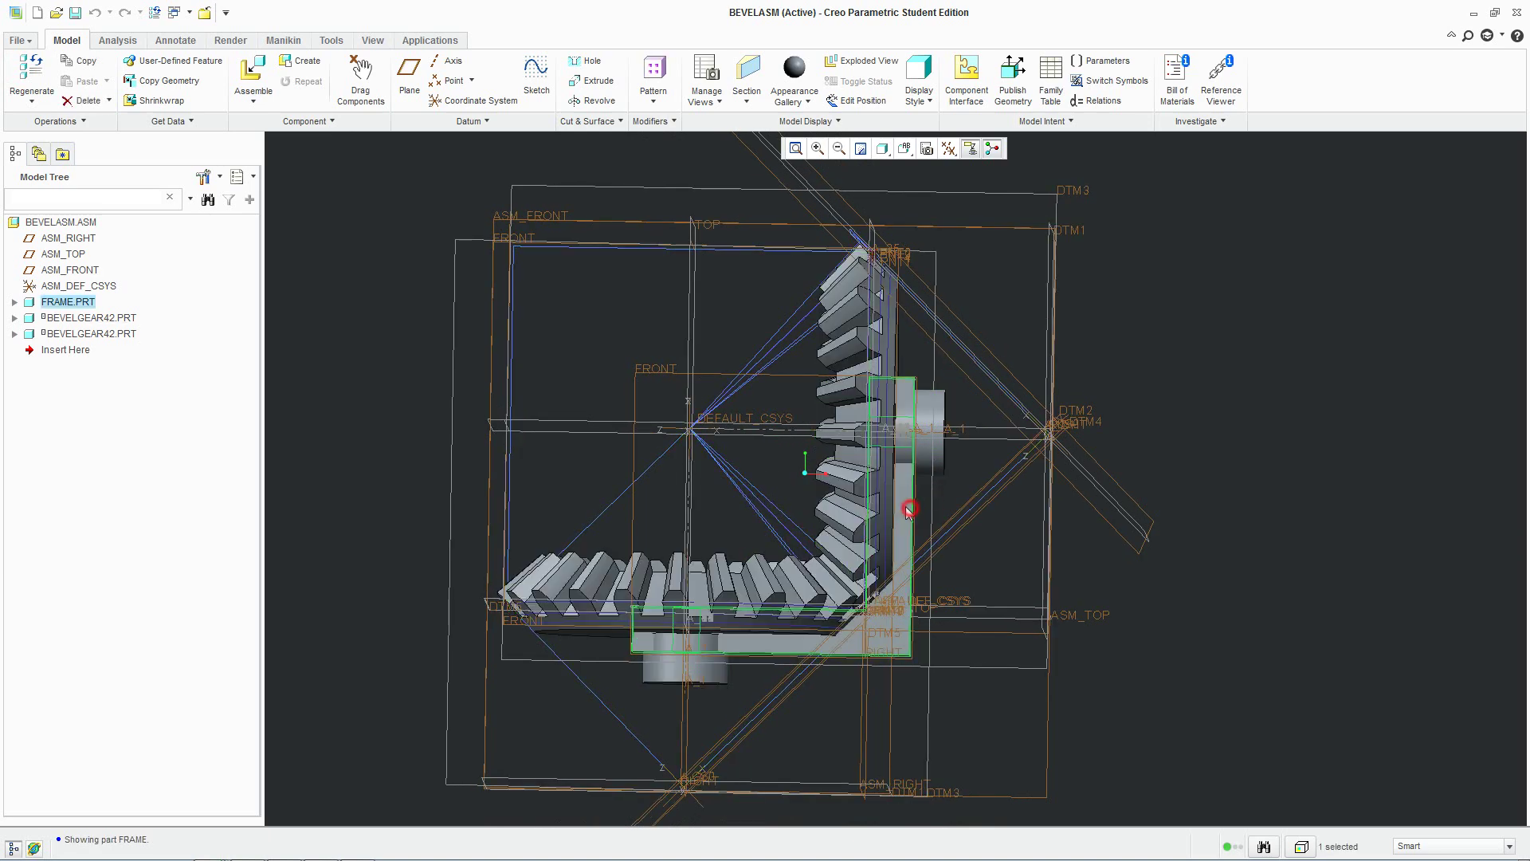
{"action": "right_click", "coordinate": [72, 302]}
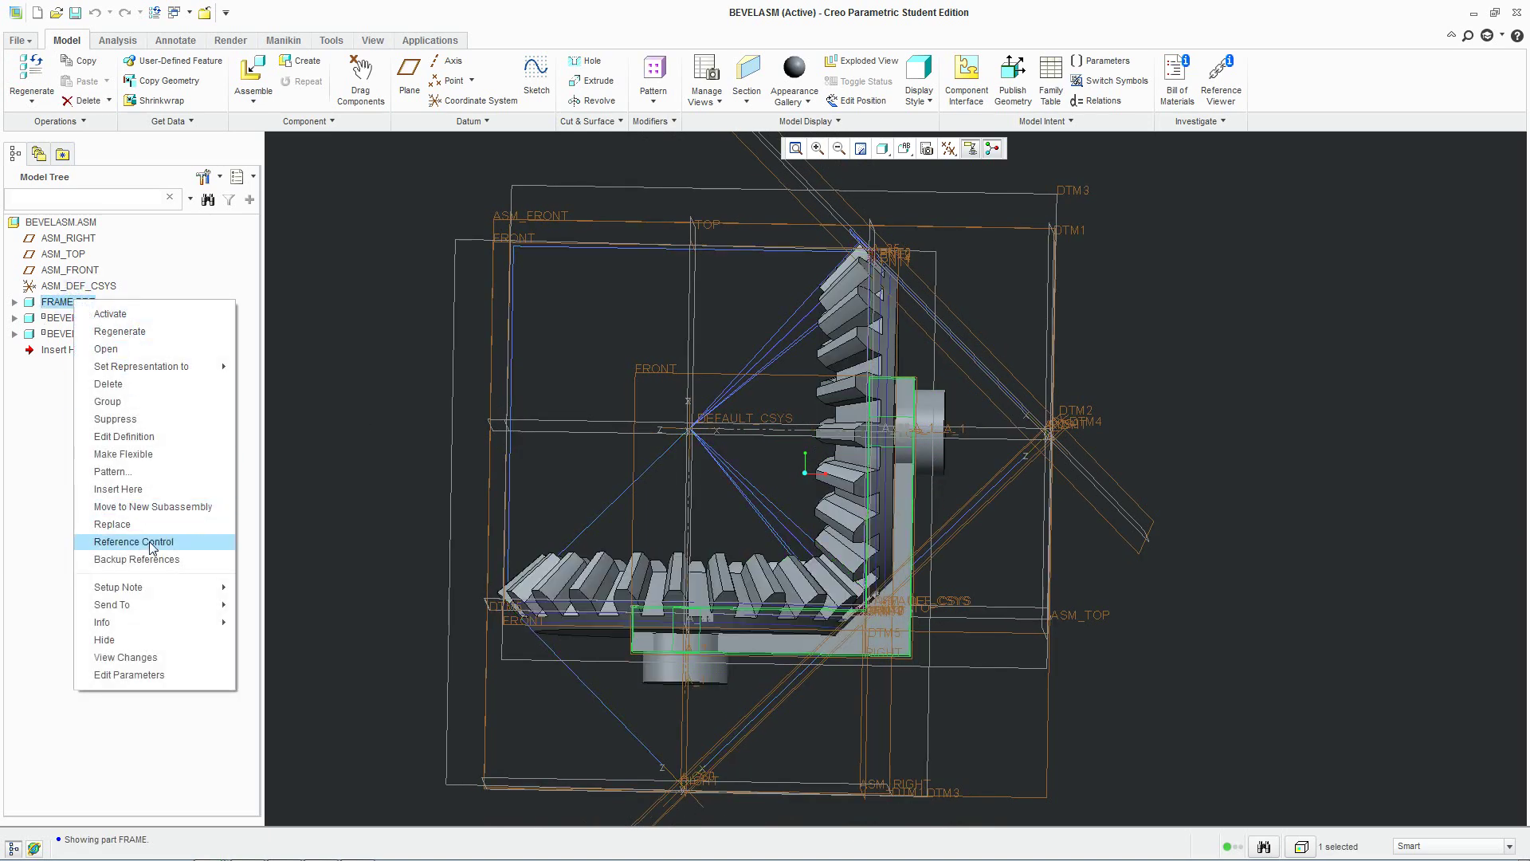
{"action": "left_click", "coordinate": [126, 642]}
{"action": "middle_click_drag", "start_coordinate": [997, 693], "coordinate": [1189, 744]}
{"action": "mouse_move", "coordinate": [983, 721]}
{"action": "middle_mouse_down", "text": "shift"}
{"action": "mouse_move", "coordinate": [1121, 720]}
{"action": "mouse_move", "coordinate": [1111, 628]}
{"action": "mouse_move", "coordinate": [1092, 631]}
{"action": "middle_mouse_up", "text": "shift"}
{"action": "scroll", "coordinate": [707, 356], "scroll_direction": "up", "scroll_amount": 6}
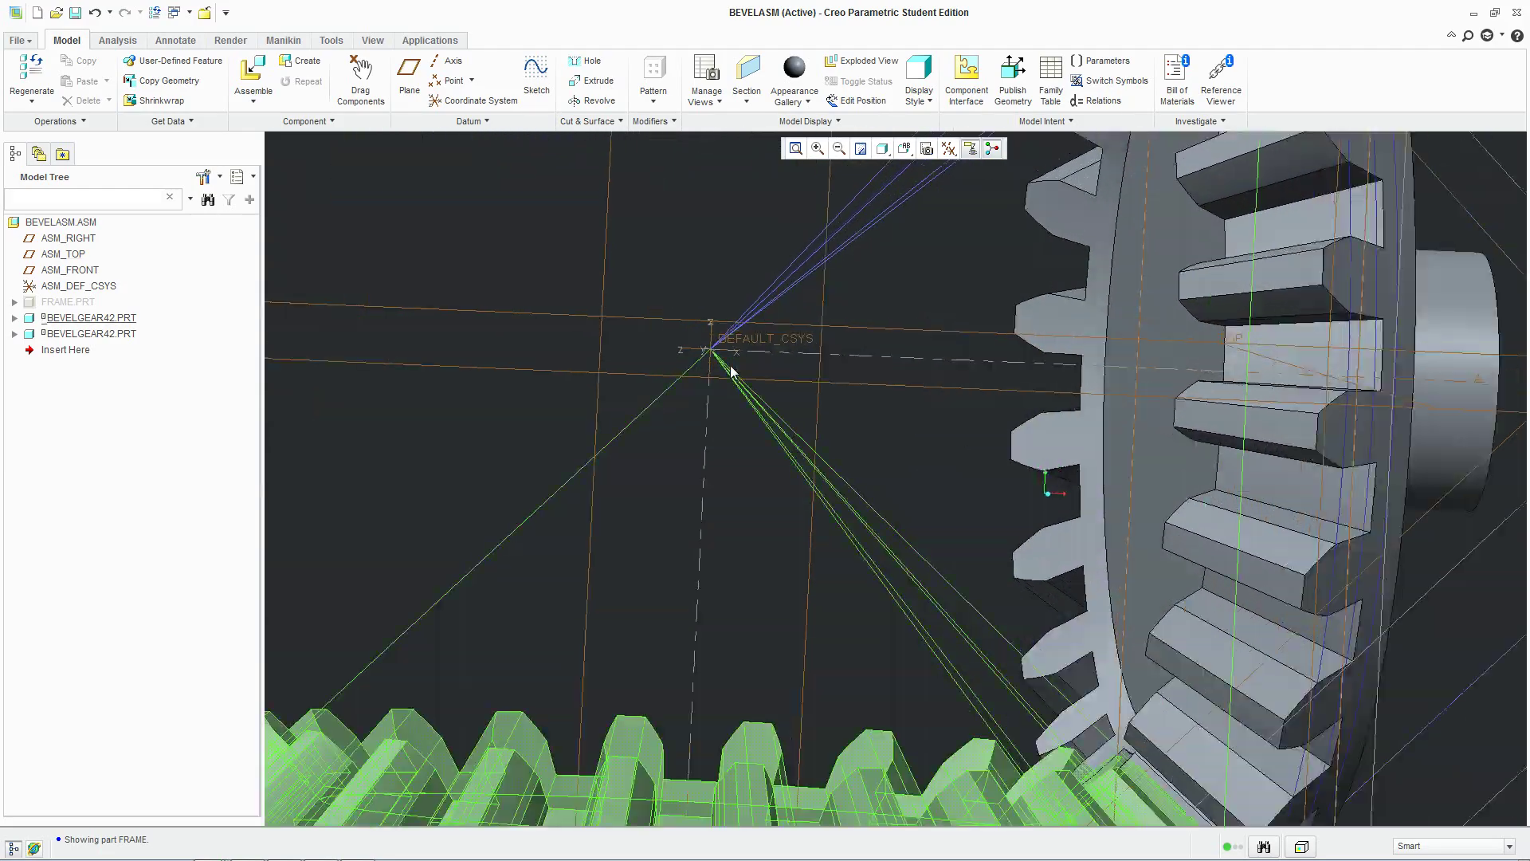
Examine the shared cone apex of the two gears and the area where their teeth engage from several angles.
{"action": "scroll", "coordinate": [707, 356], "scroll_direction": "up", "scroll_amount": 3}
{"action": "left_click", "coordinate": [769, 279]}
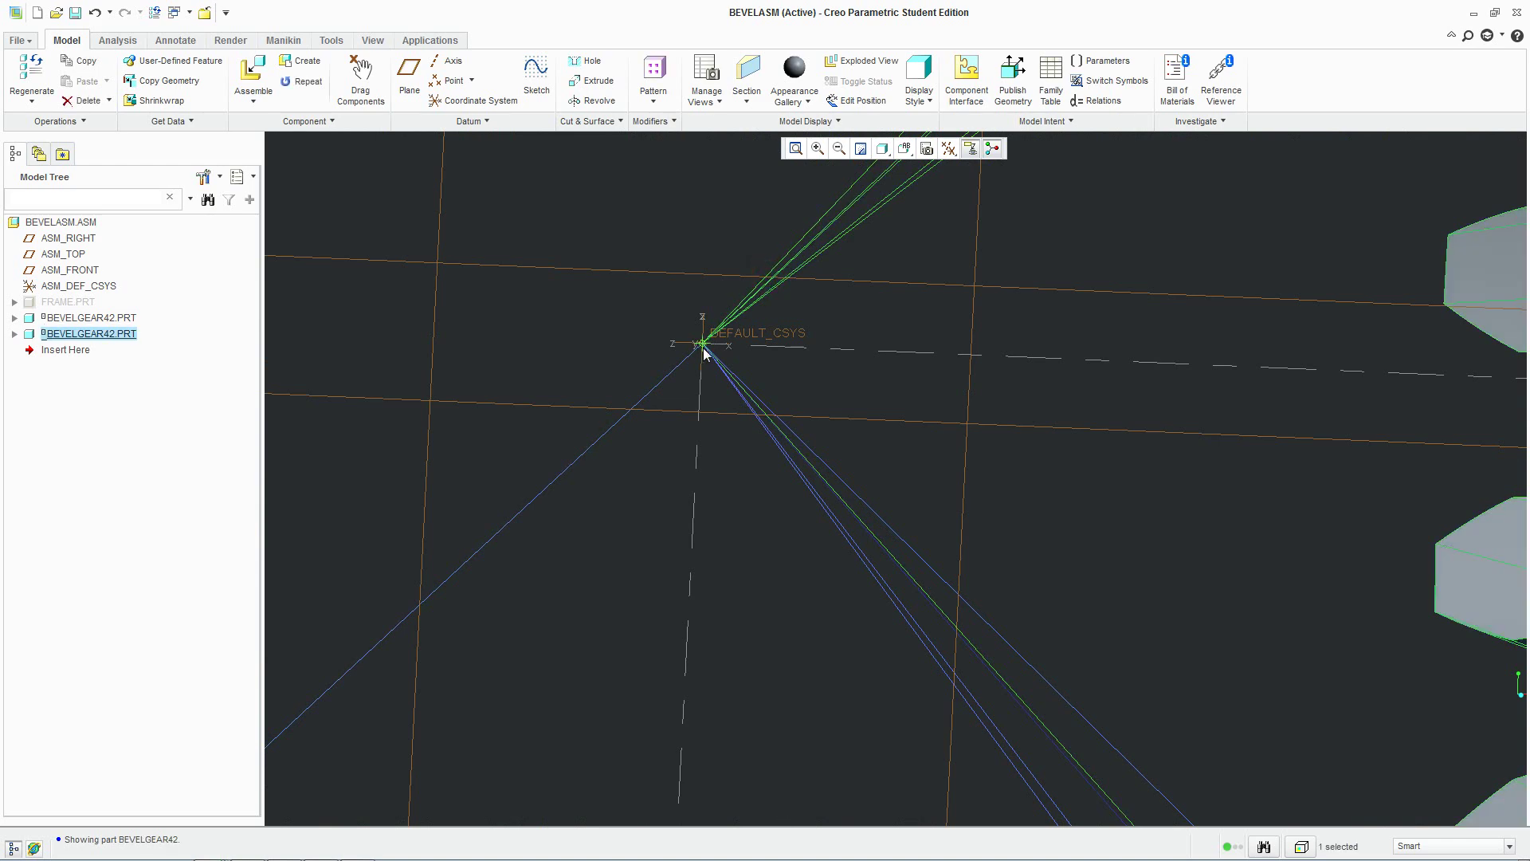
{"action": "scroll", "coordinate": [704, 351], "scroll_direction": "up", "scroll_amount": 2}
{"action": "scroll", "coordinate": [704, 343], "scroll_direction": "down", "scroll_amount": 6}
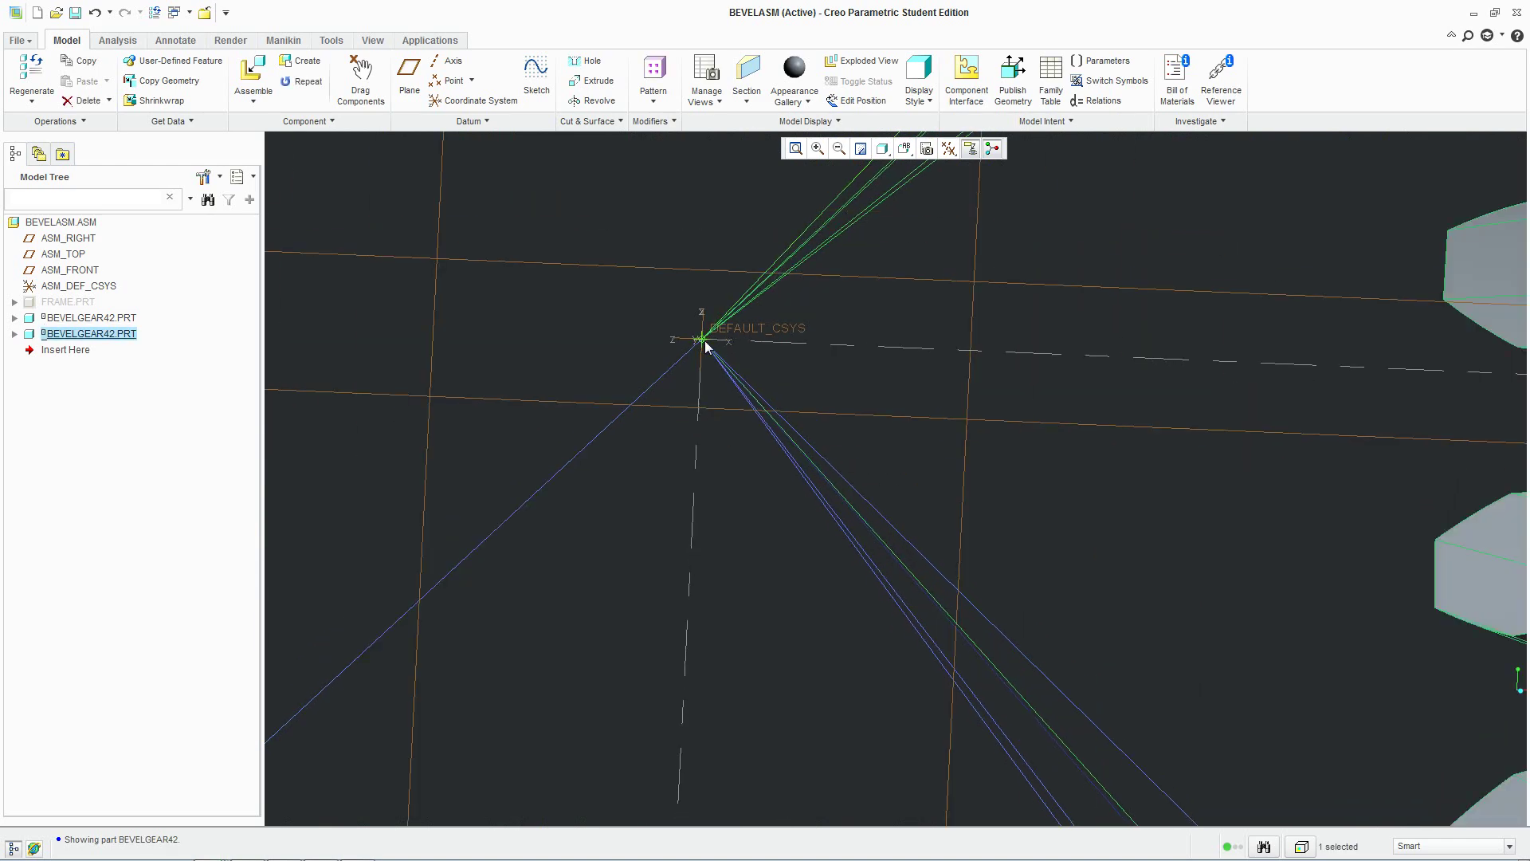
{"action": "scroll", "coordinate": [713, 344], "scroll_direction": "up", "scroll_amount": 4}
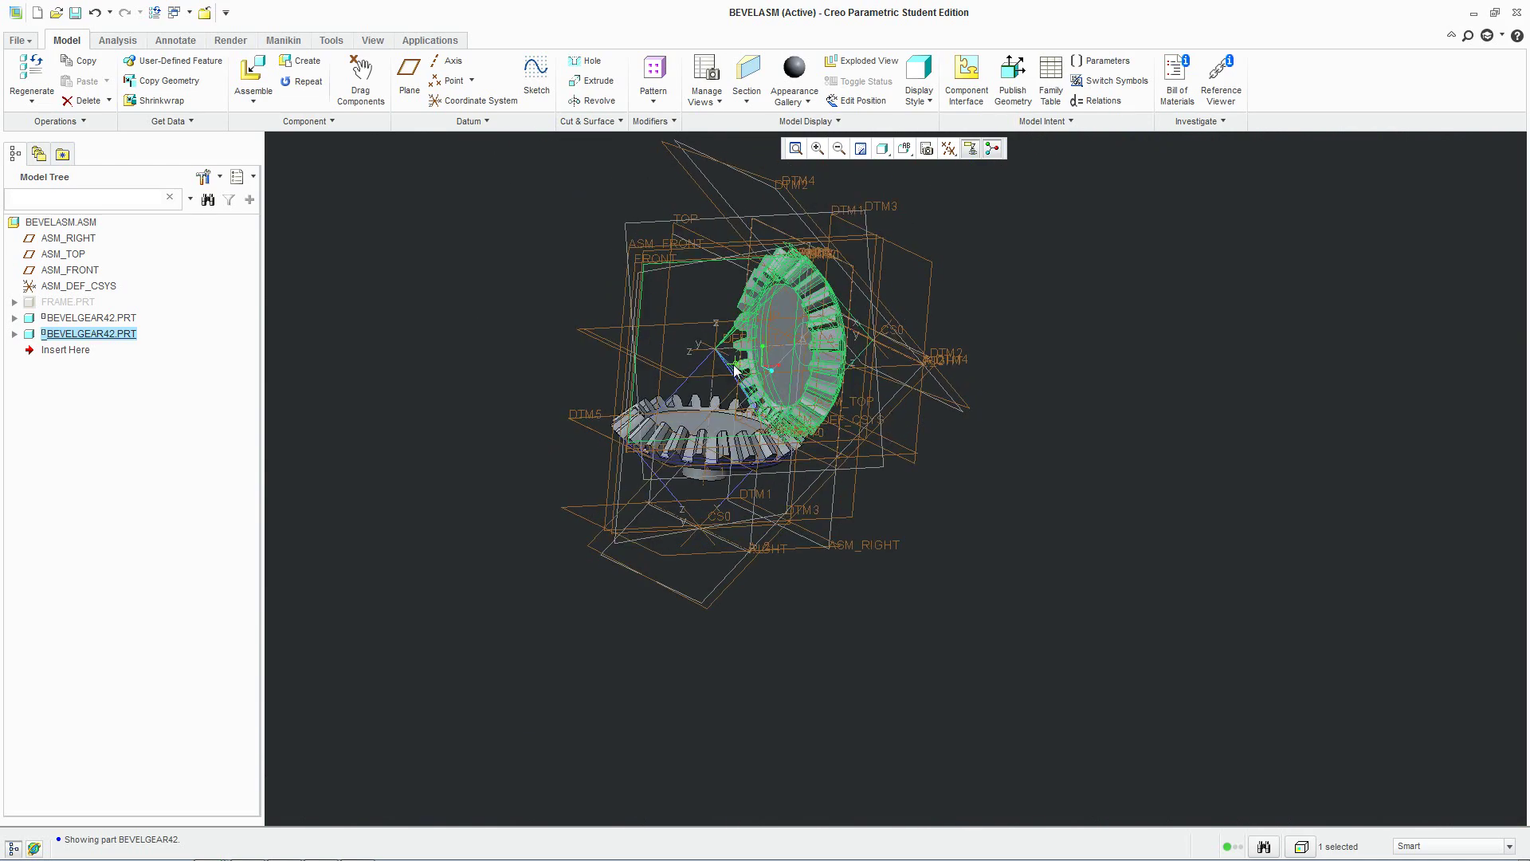
{"action": "scroll", "coordinate": [690, 327], "scroll_direction": "up", "scroll_amount": 2}
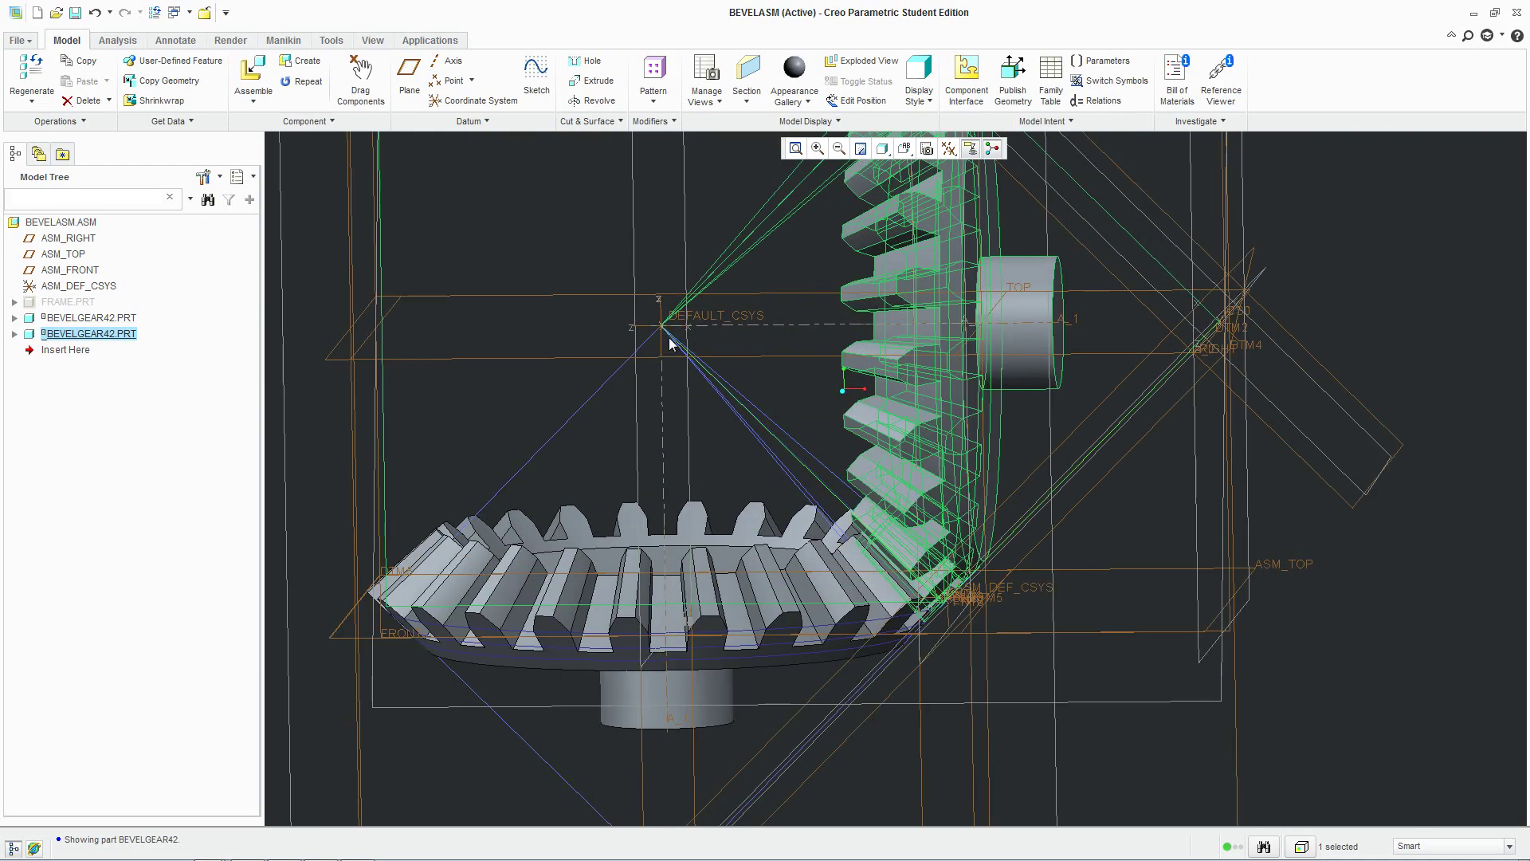
{"action": "scroll", "coordinate": [662, 328], "scroll_direction": "down", "scroll_amount": 3}
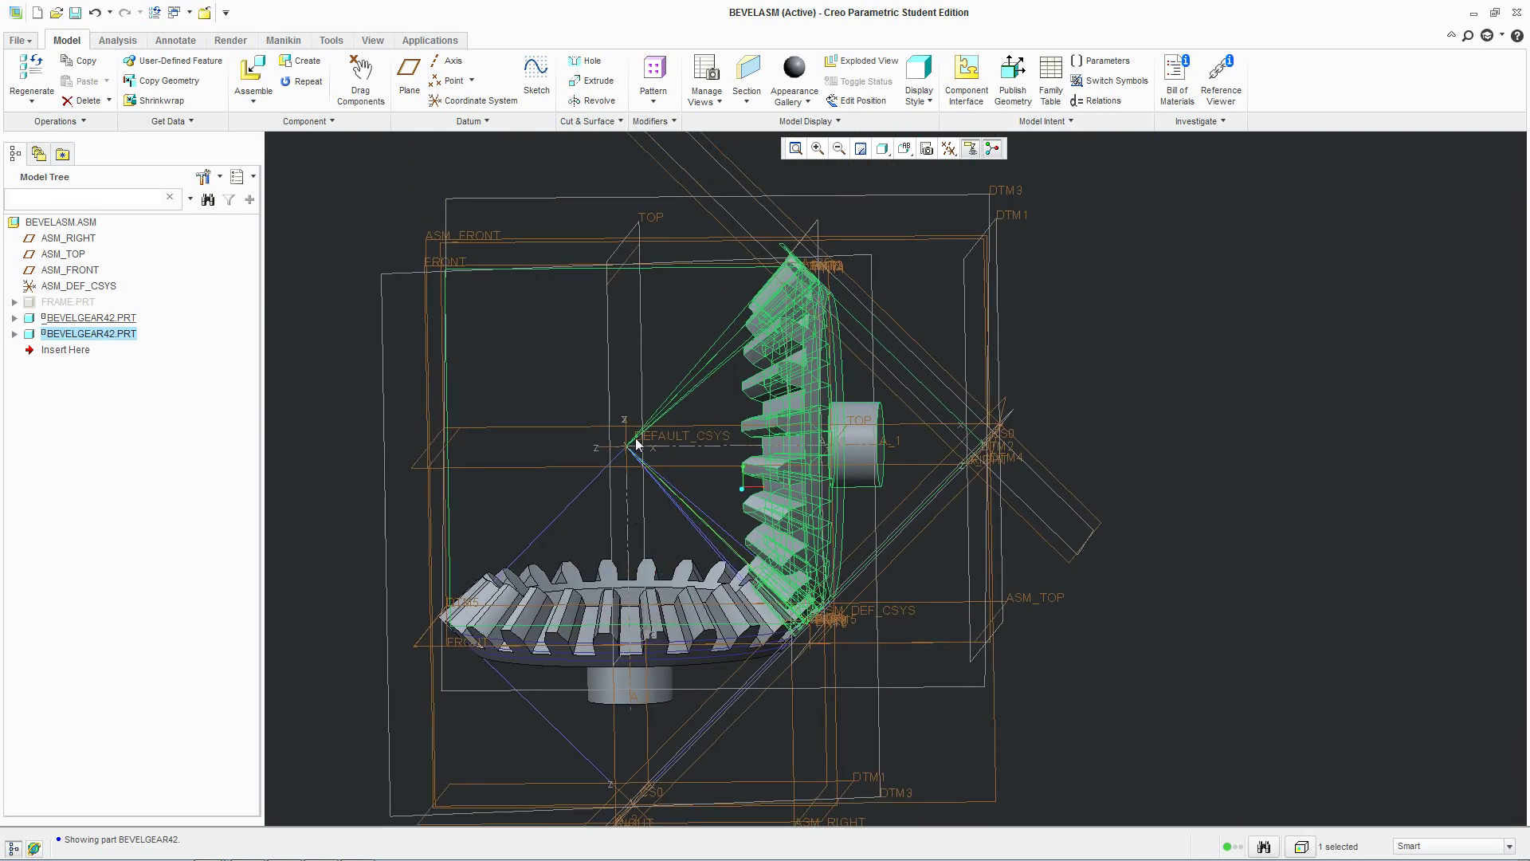
{"action": "middle_click_drag", "start_coordinate": [626, 483], "coordinate": [793, 637]}
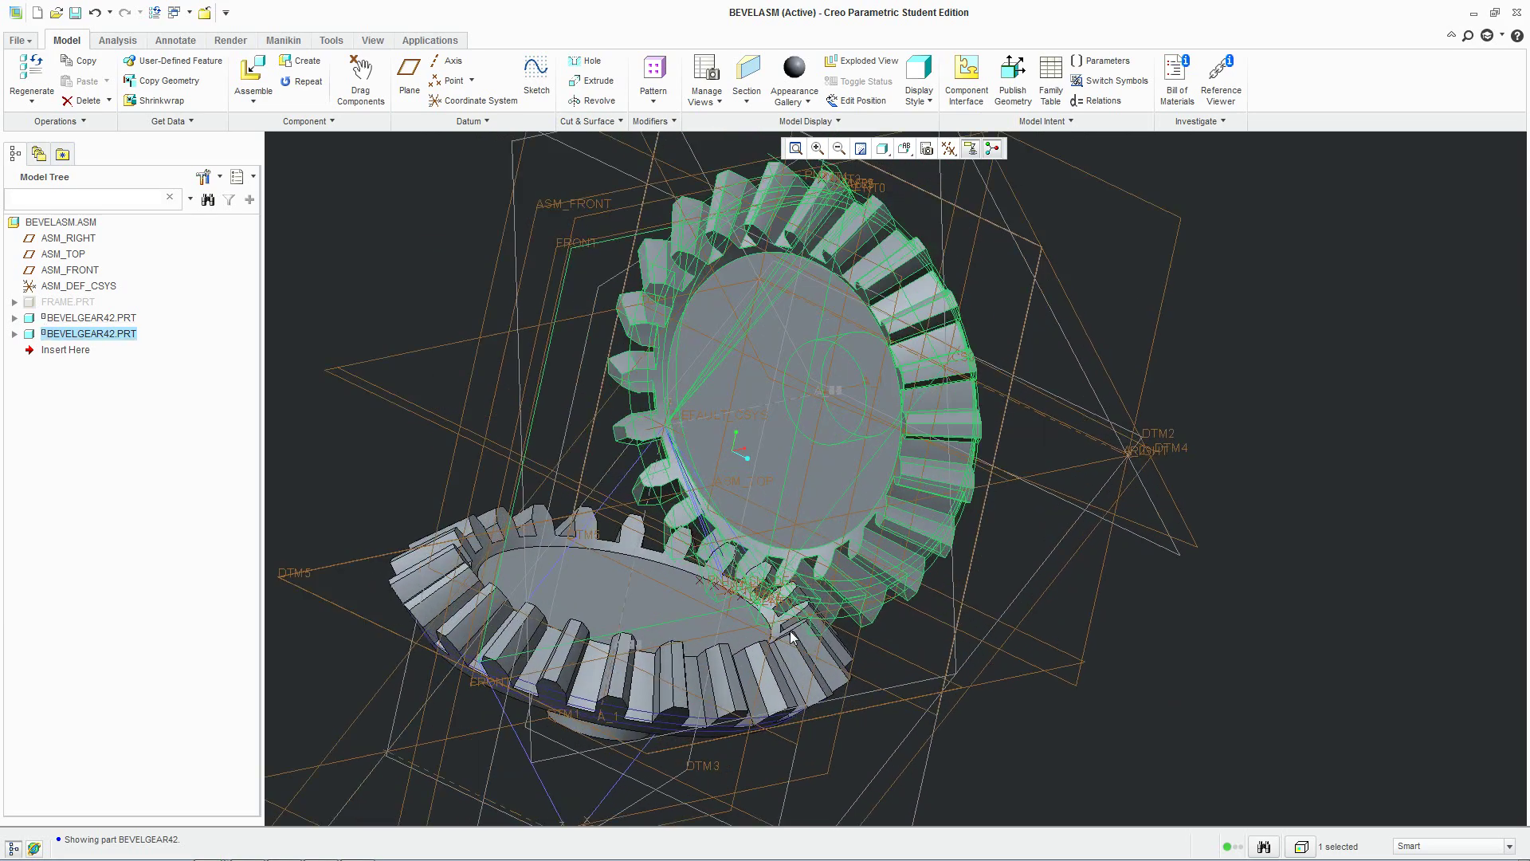
{"action": "left_click", "coordinate": [1156, 638]}
{"action": "middle_click_drag", "start_coordinate": [821, 583], "coordinate": [865, 612]}
{"action": "scroll", "coordinate": [1065, 631], "scroll_direction": "down", "scroll_amount": 3}
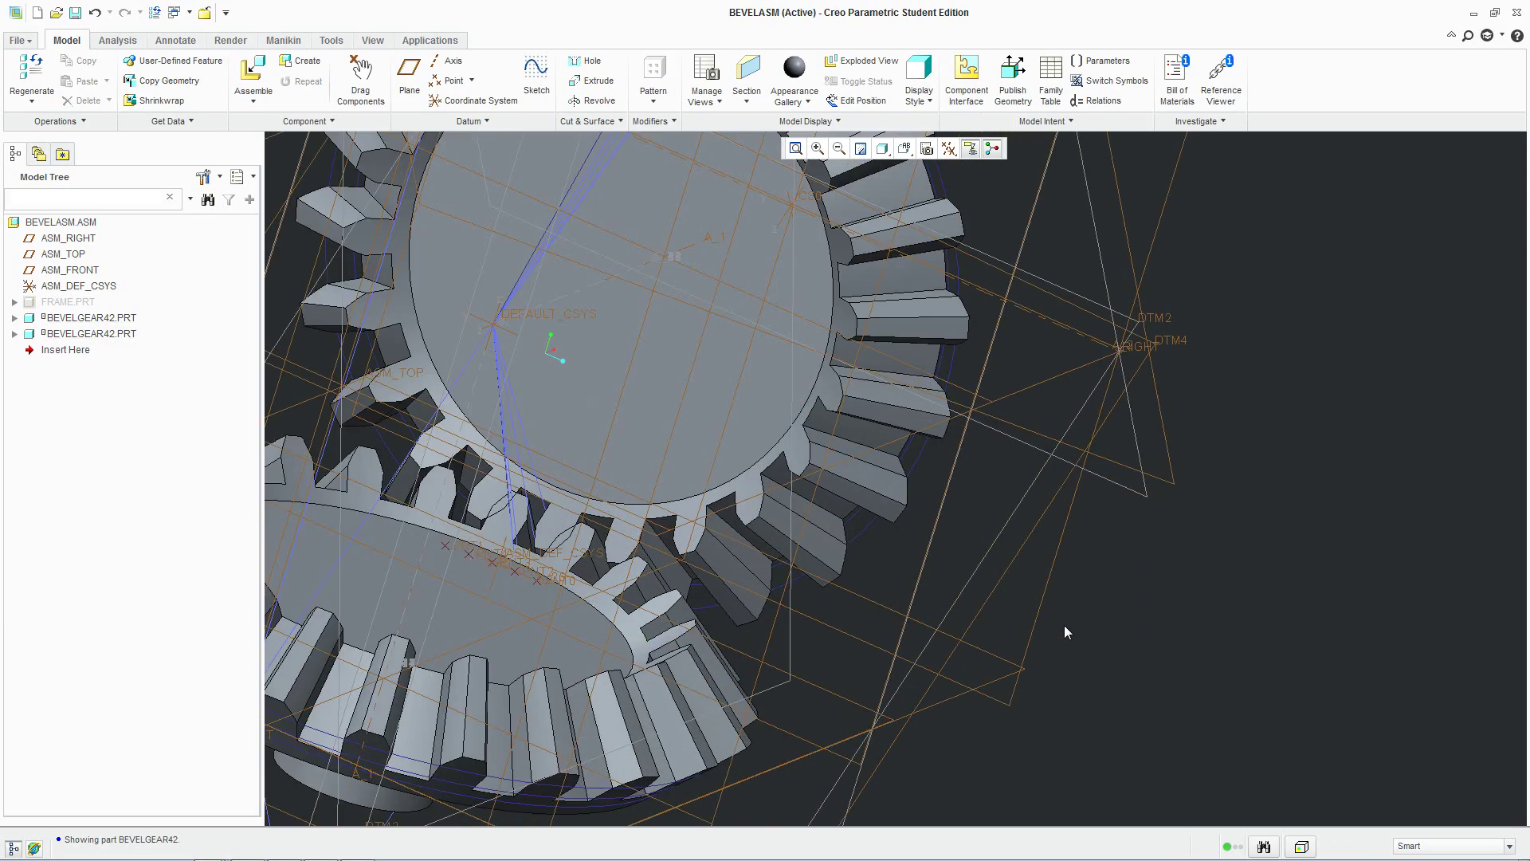
Rotate the upright gear with Drag Components until its teeth sit in the gaps of the lower gear.
{"action": "left_click", "coordinate": [379, 90]}
{"action": "scroll", "coordinate": [502, 506], "scroll_direction": "up", "scroll_amount": 3}
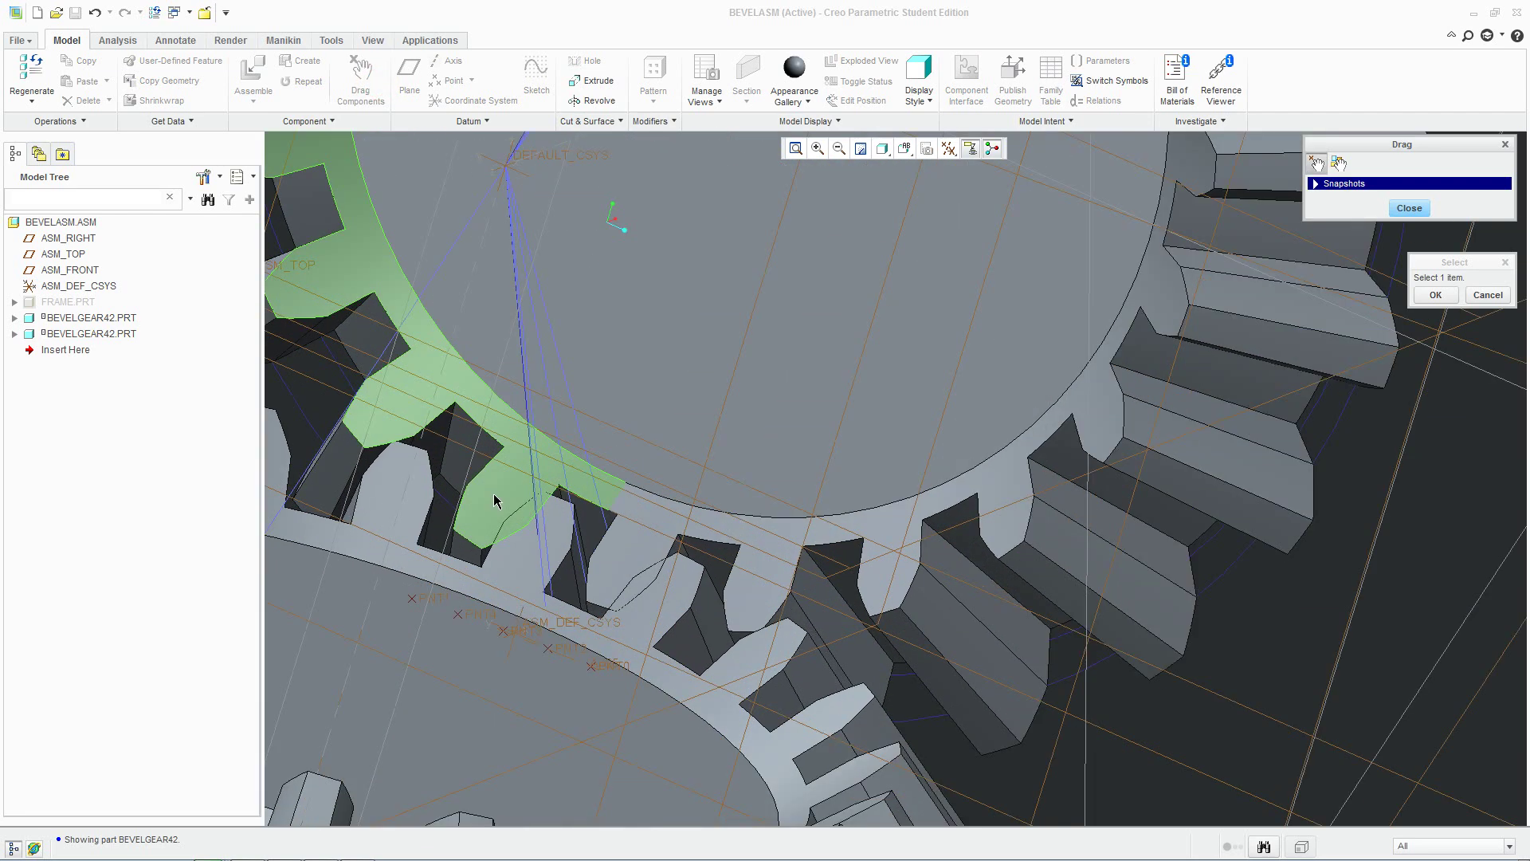
{"action": "left_click", "coordinate": [623, 545]}
{"action": "scroll", "coordinate": [603, 547], "scroll_direction": "up", "scroll_amount": 5}
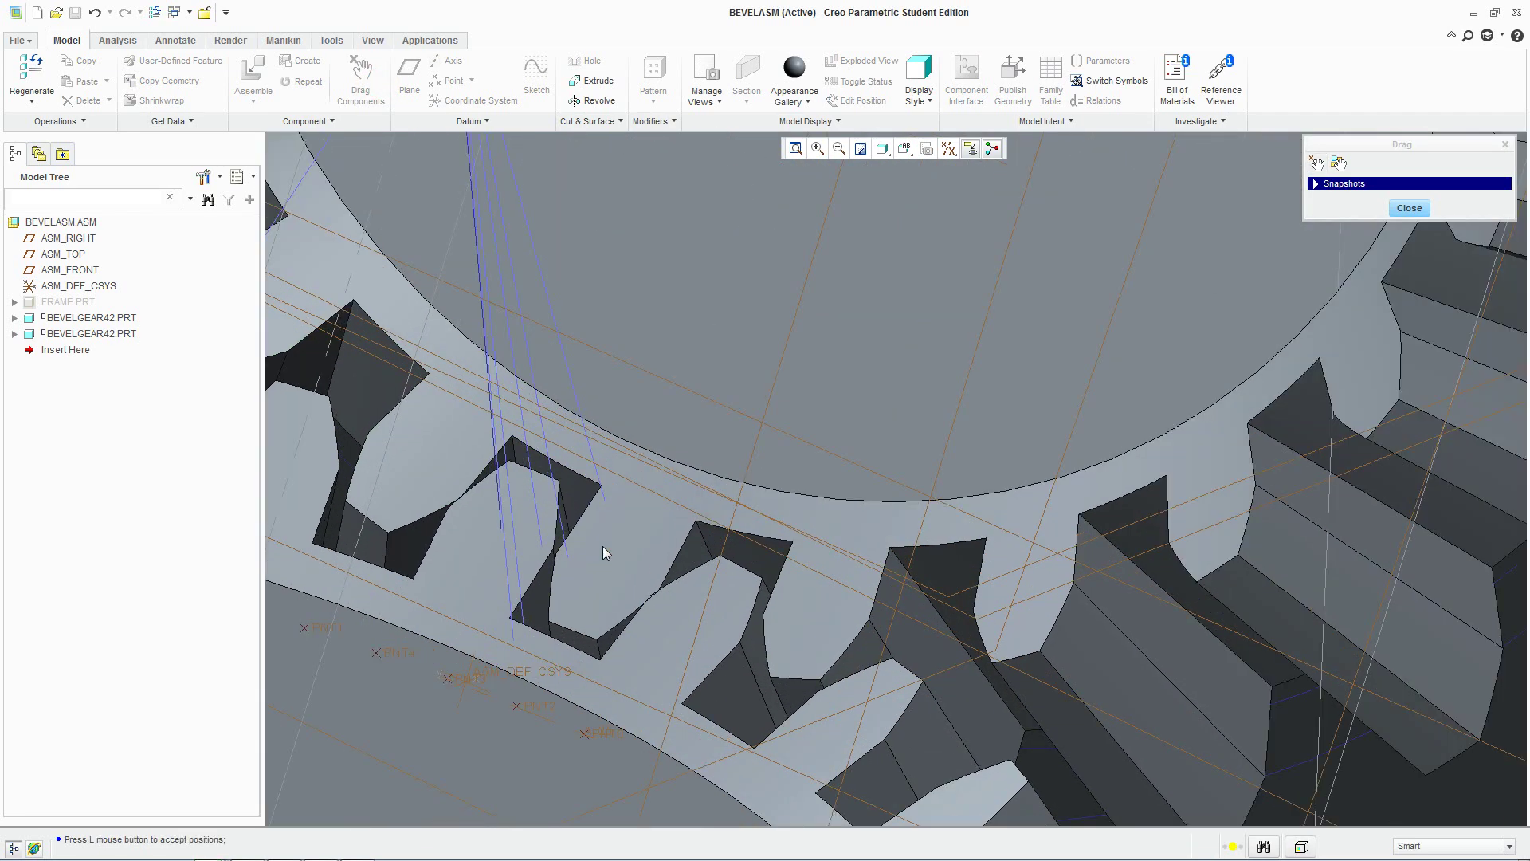
{"action": "scroll", "coordinate": [603, 546], "scroll_direction": "up", "scroll_amount": 2}
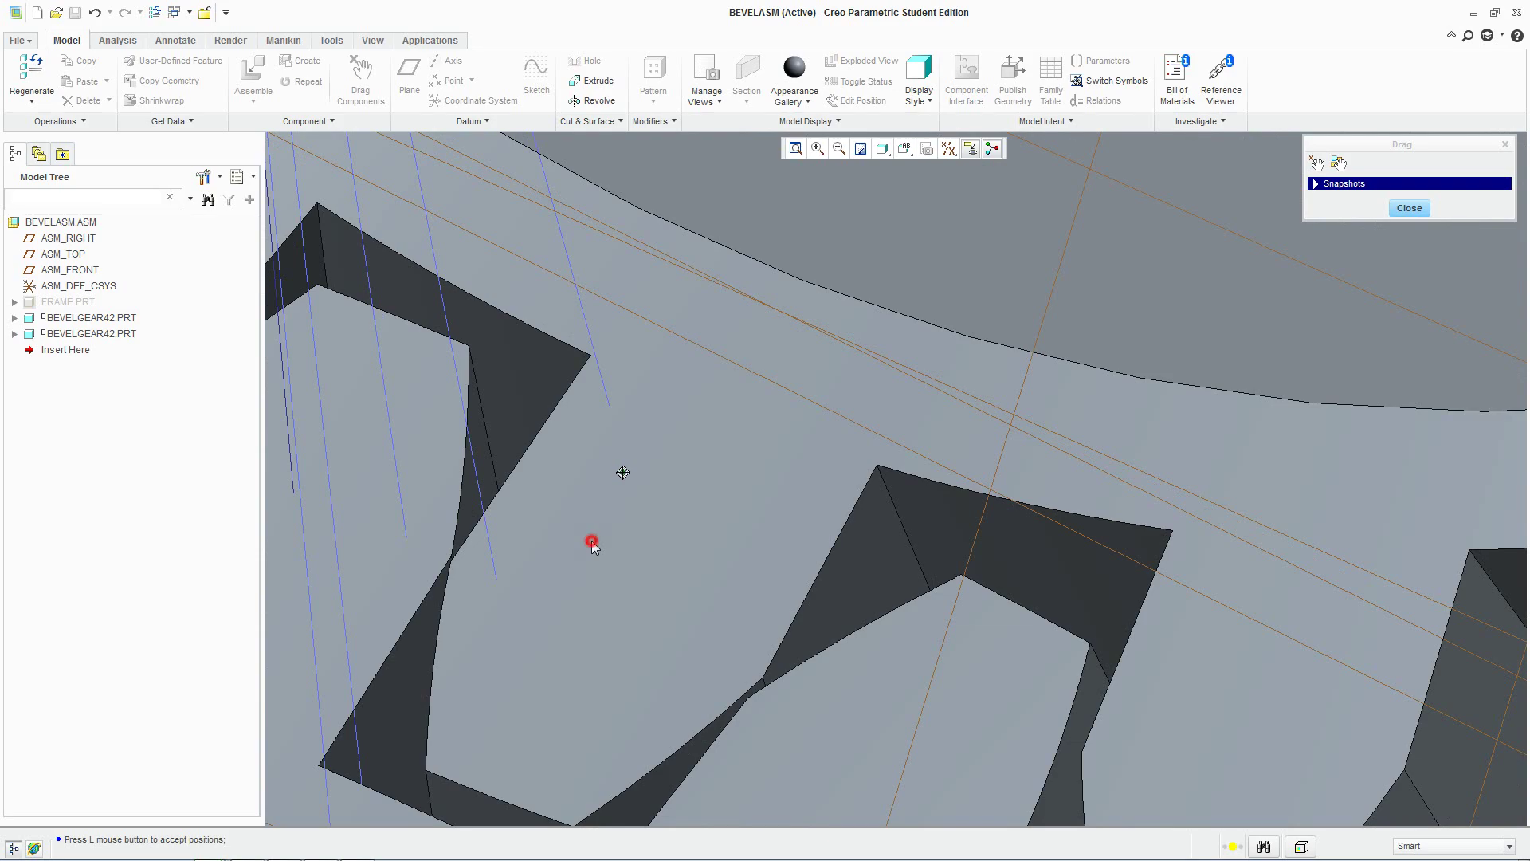
{"action": "left_click", "coordinate": [592, 545]}
{"action": "scroll", "coordinate": [589, 540], "scroll_direction": "down", "scroll_amount": 8}
{"action": "middle_click_drag", "start_coordinate": [527, 469], "coordinate": [446, 435]}
{"action": "left_click", "coordinate": [1435, 294]}
{"action": "left_click", "coordinate": [1407, 208]}
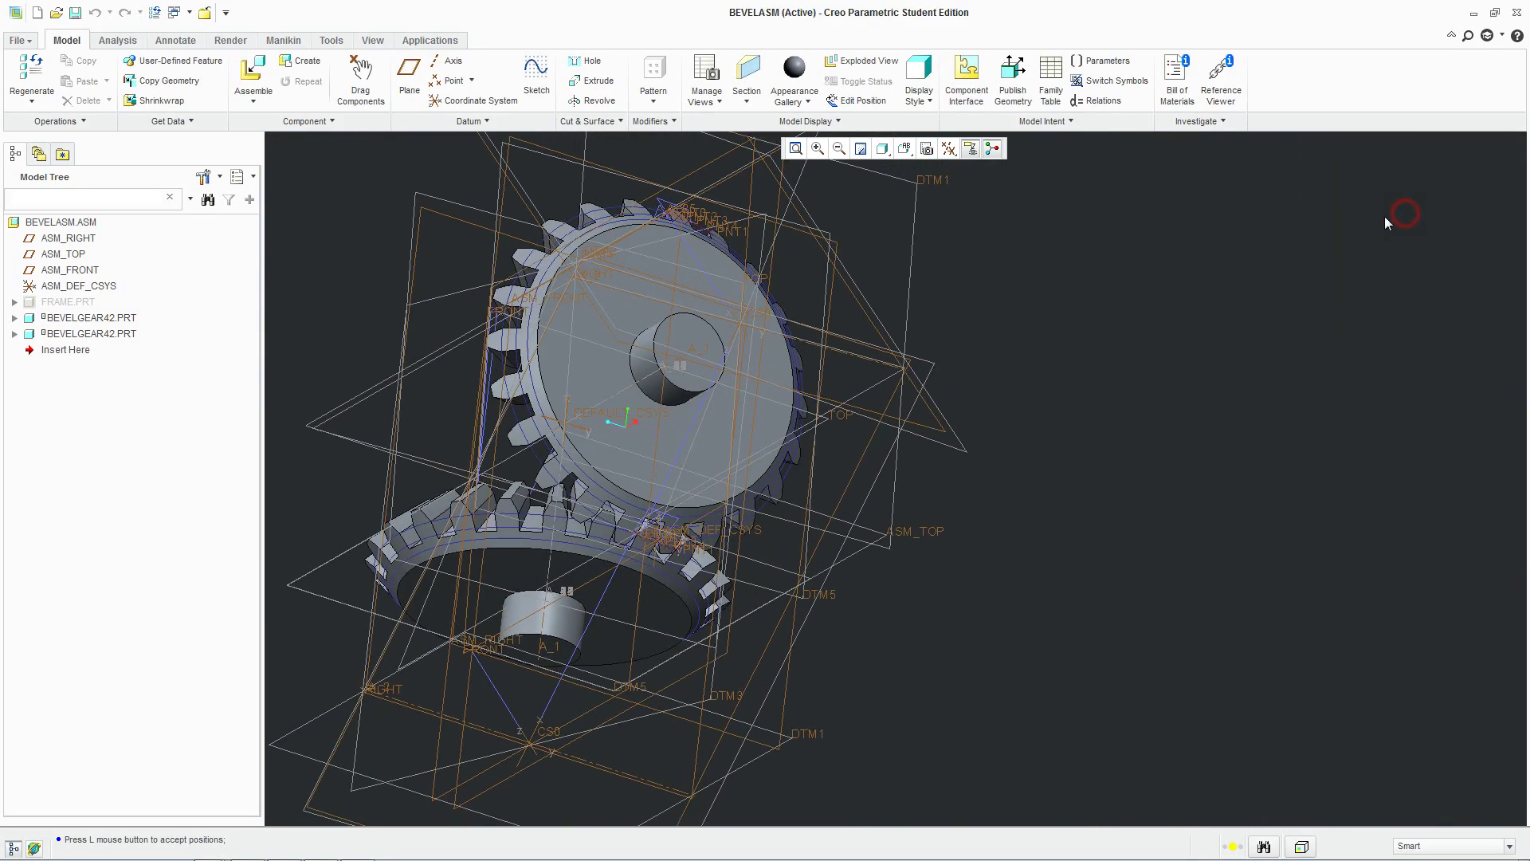
Turn off the display of all datum axes, points, coordinate systems and planes.
{"action": "middle_click_drag", "start_coordinate": [797, 383], "coordinate": [745, 352]}
{"action": "left_click", "coordinate": [948, 148]}
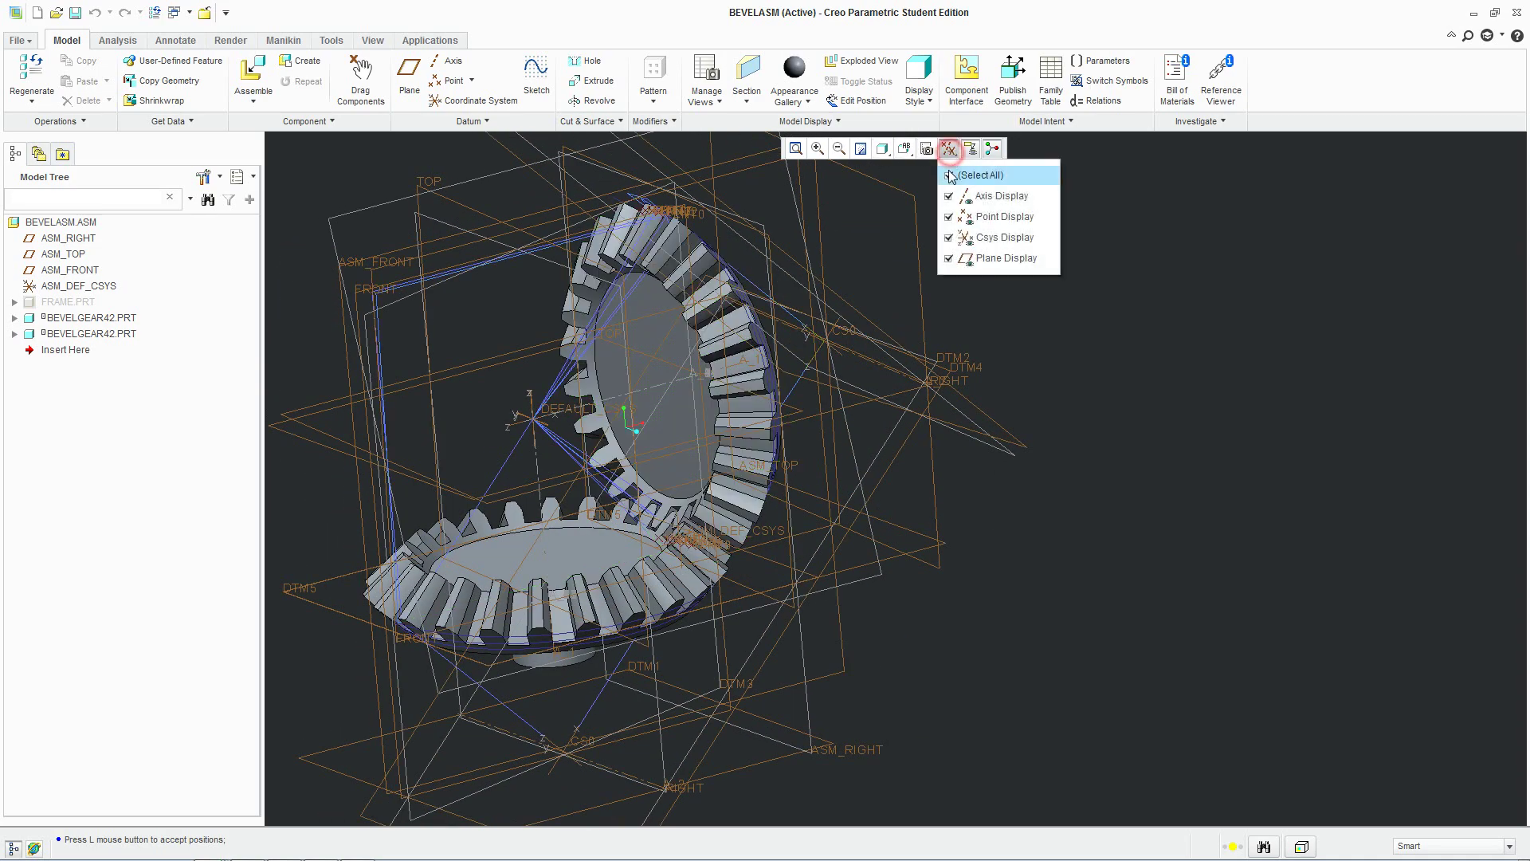
{"action": "left_click", "coordinate": [949, 175]}
{"action": "left_click", "coordinate": [922, 440]}
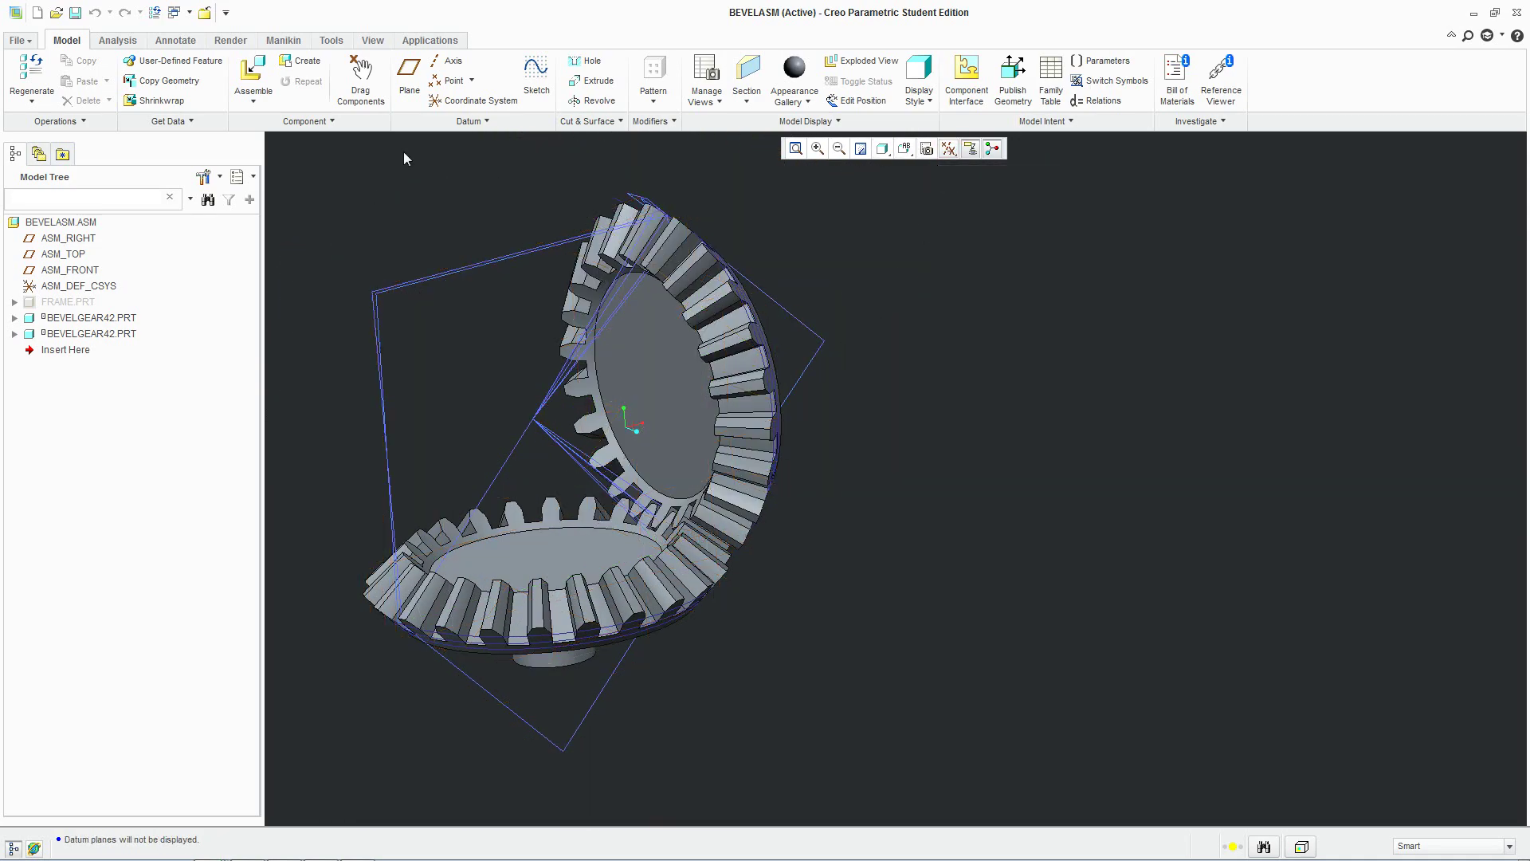
Start a Bevel gear pair in Mechanism, using the lower gear's rotation axis as Gear1 with a 40 mm pitch circle diameter.
{"action": "left_click", "coordinate": [421, 44]}
{"action": "left_click", "coordinate": [237, 73]}
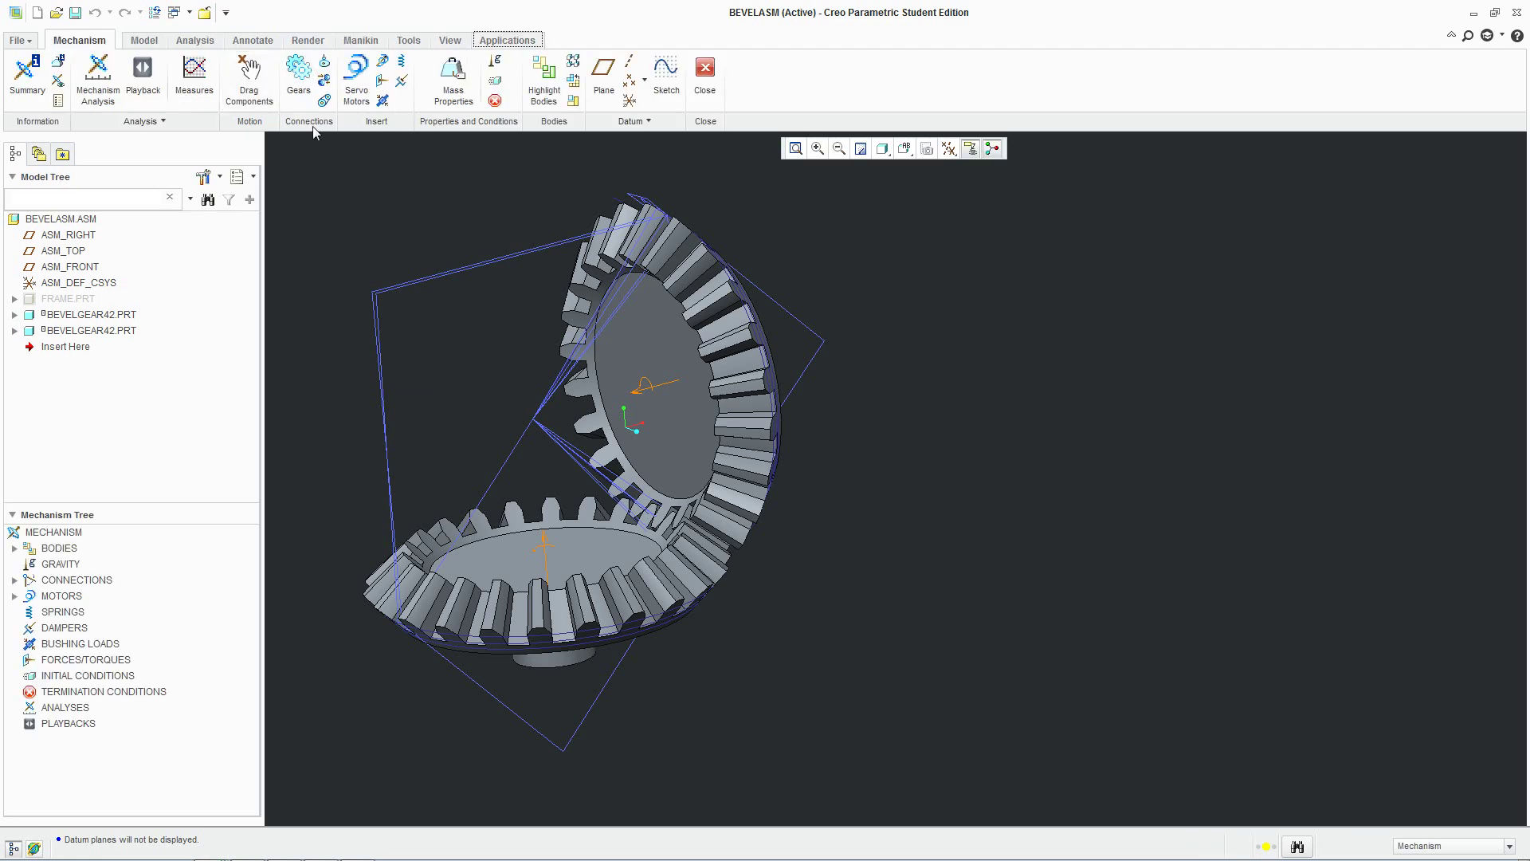
{"action": "left_click", "coordinate": [292, 95]}
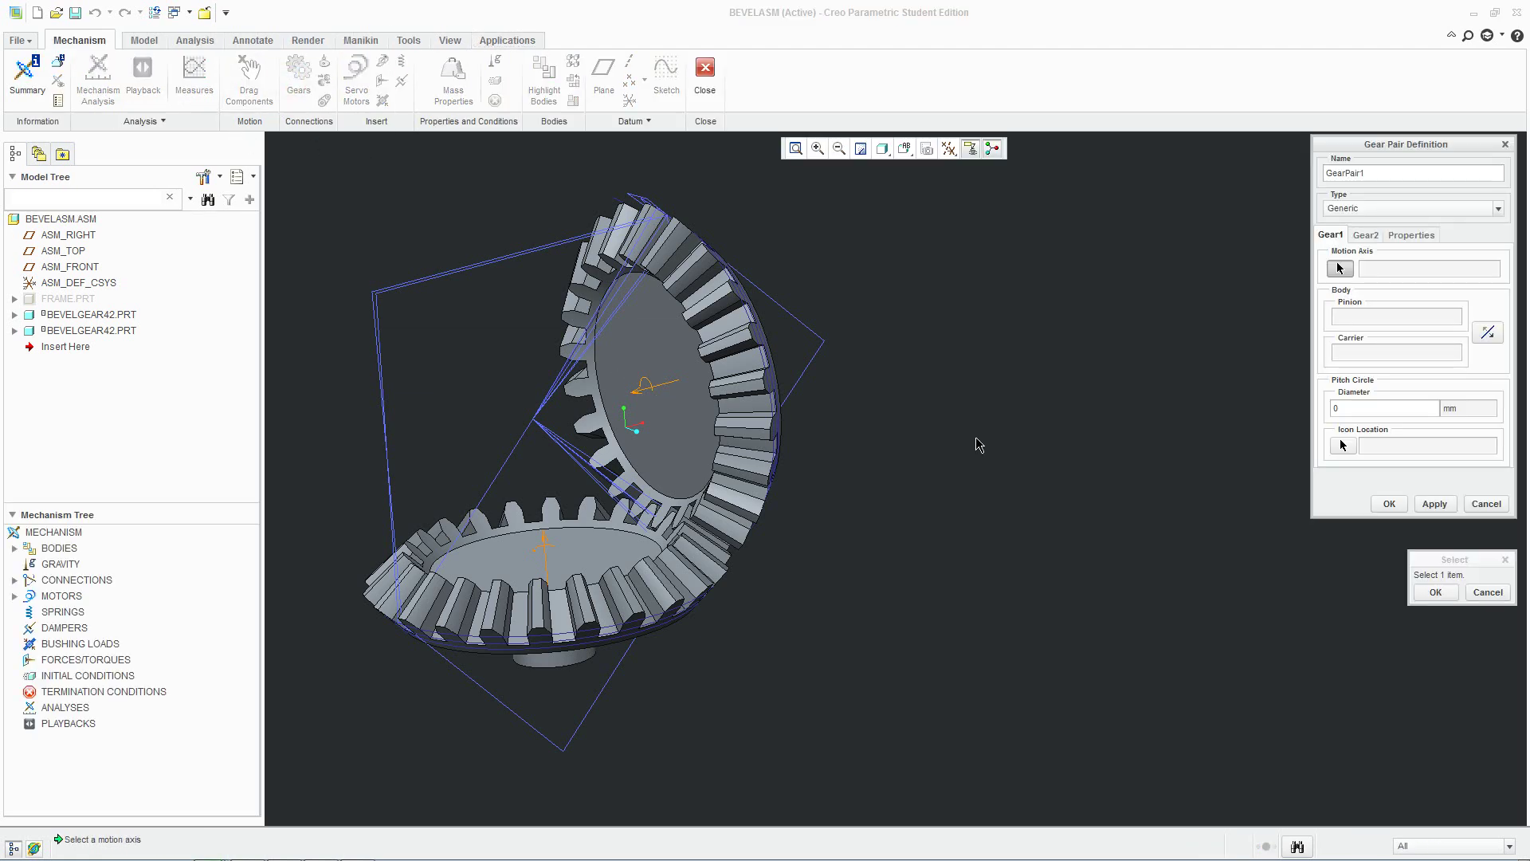
{"action": "middle_click_drag", "start_coordinate": [853, 502], "coordinate": [937, 471]}
{"action": "left_click", "coordinate": [1390, 206]}
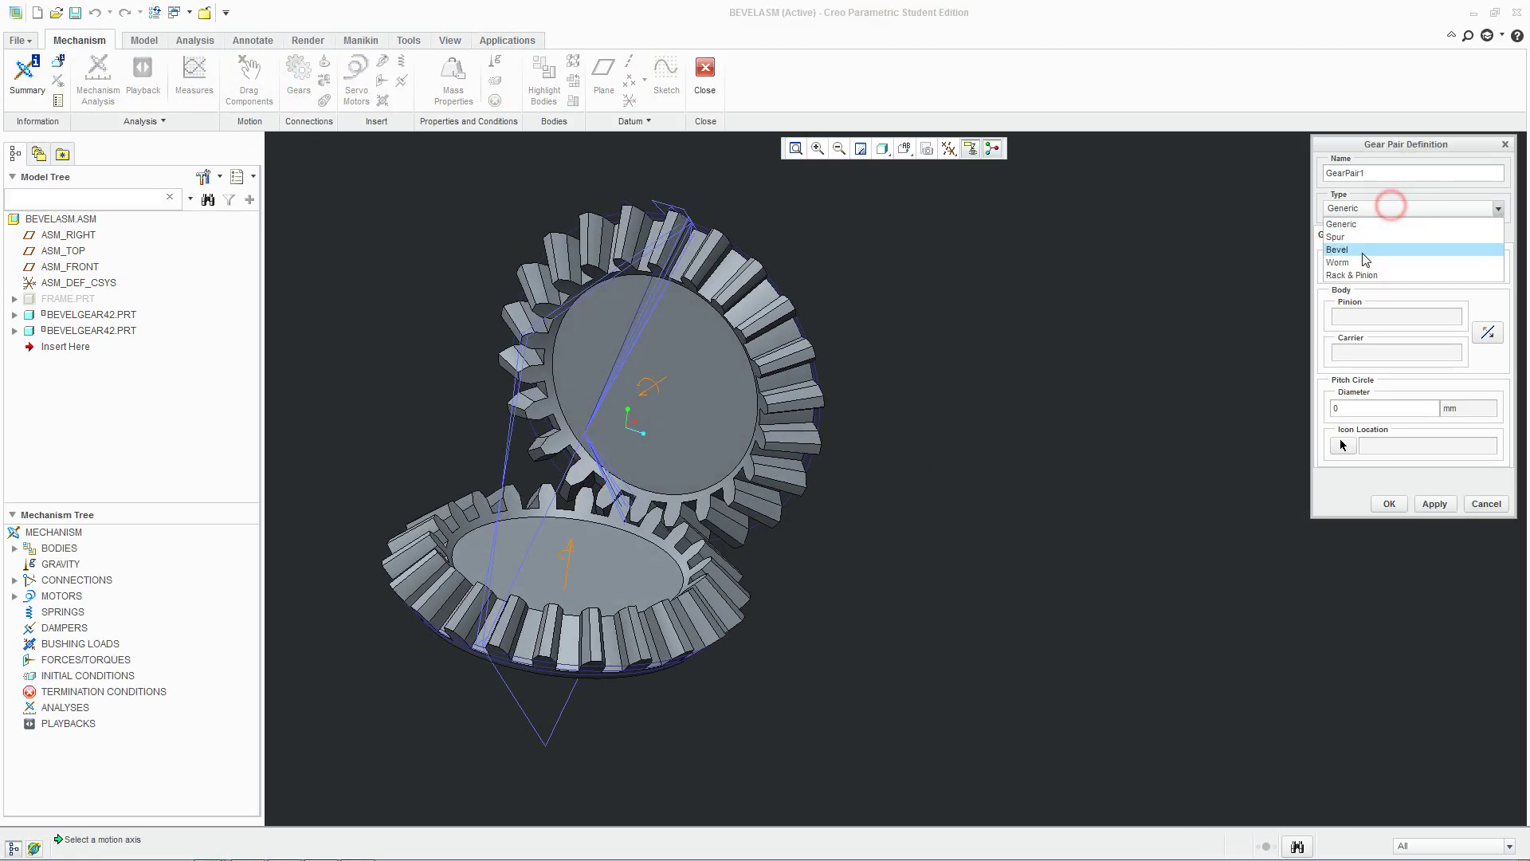
{"action": "left_click", "coordinate": [1343, 250]}
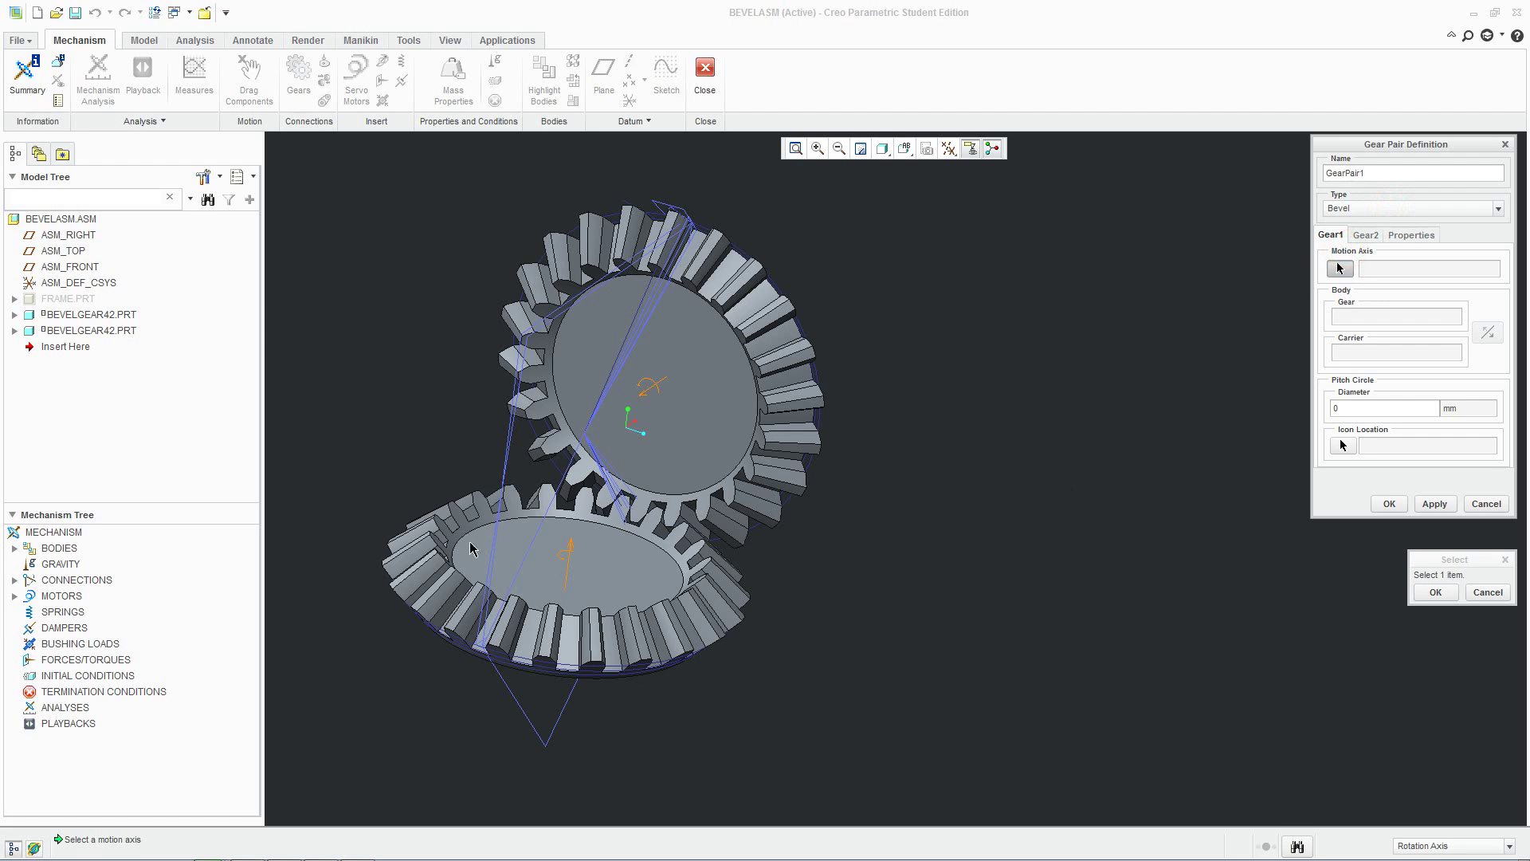
{"action": "left_click", "coordinate": [566, 558]}
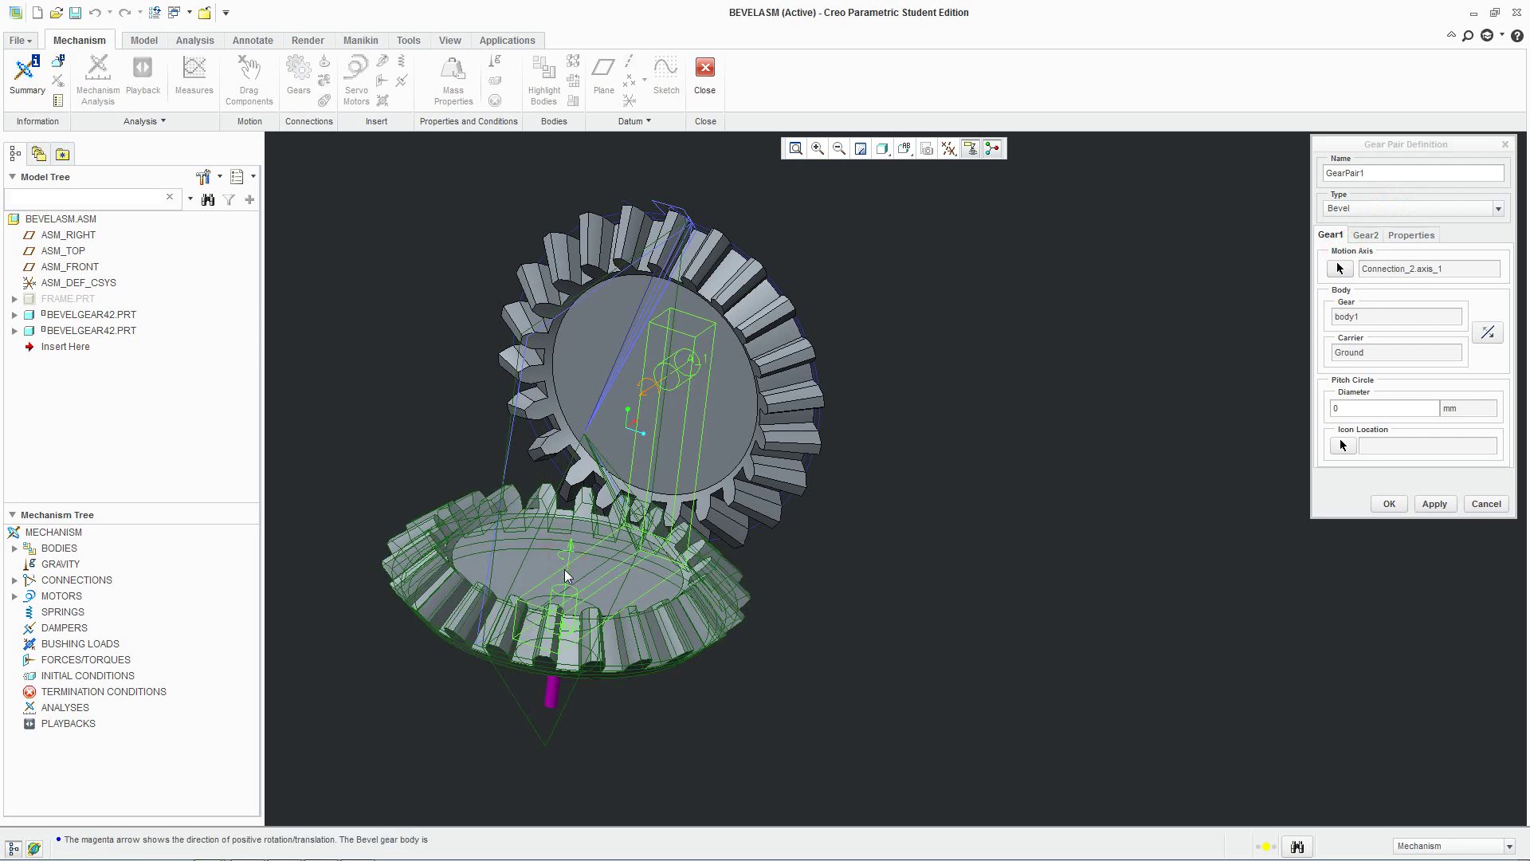
{"action": "left_click", "coordinate": [1367, 412]}
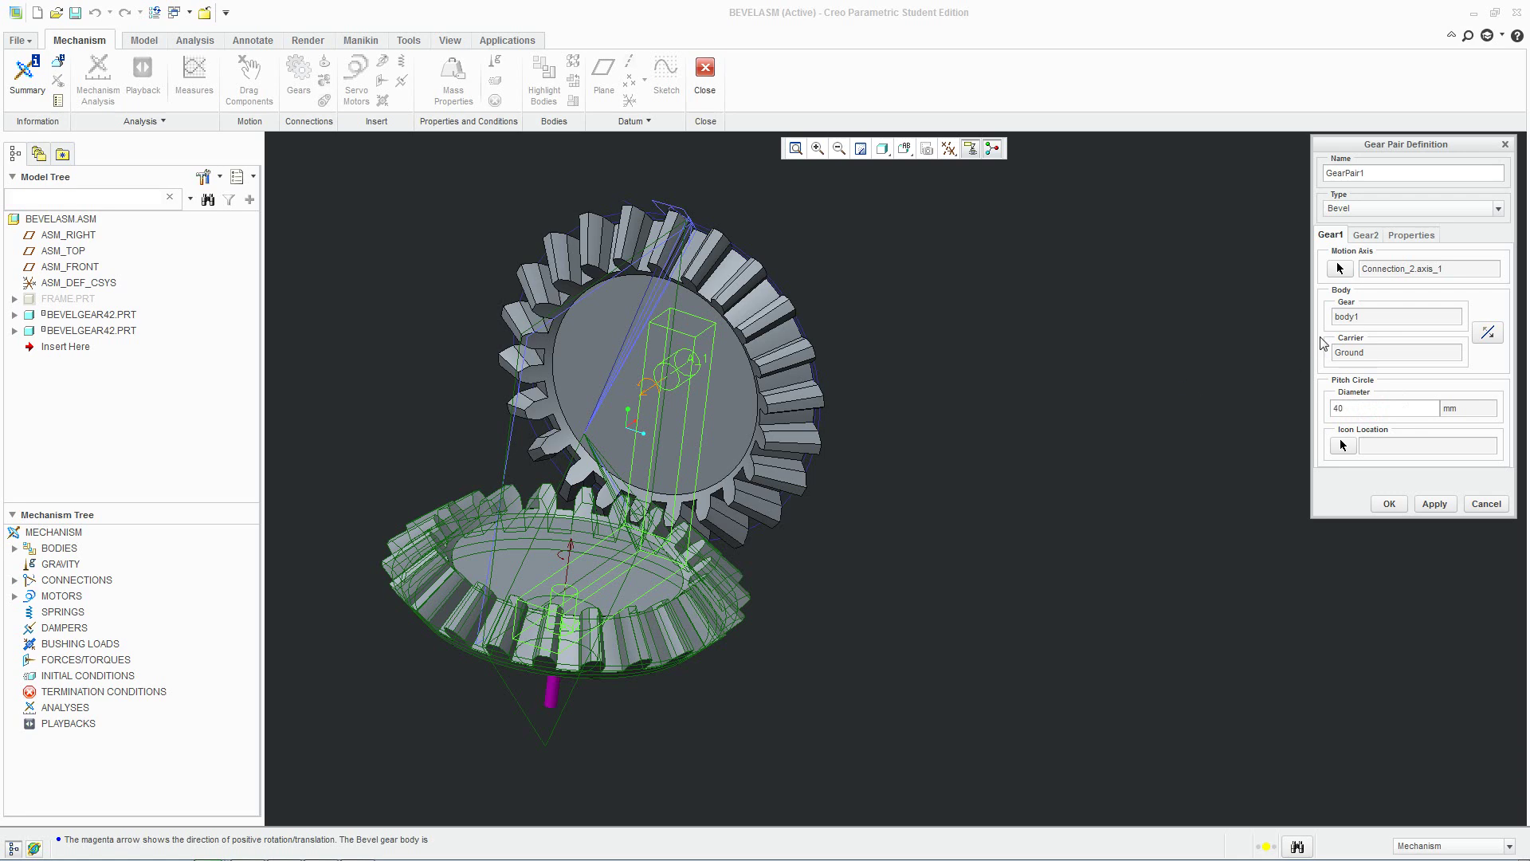
Assign the upright gear's rotation axis as Gear2 of the bevel pair and flip its direction of rotation.
{"action": "left_click", "coordinate": [1366, 237]}
{"action": "left_click", "coordinate": [659, 396]}
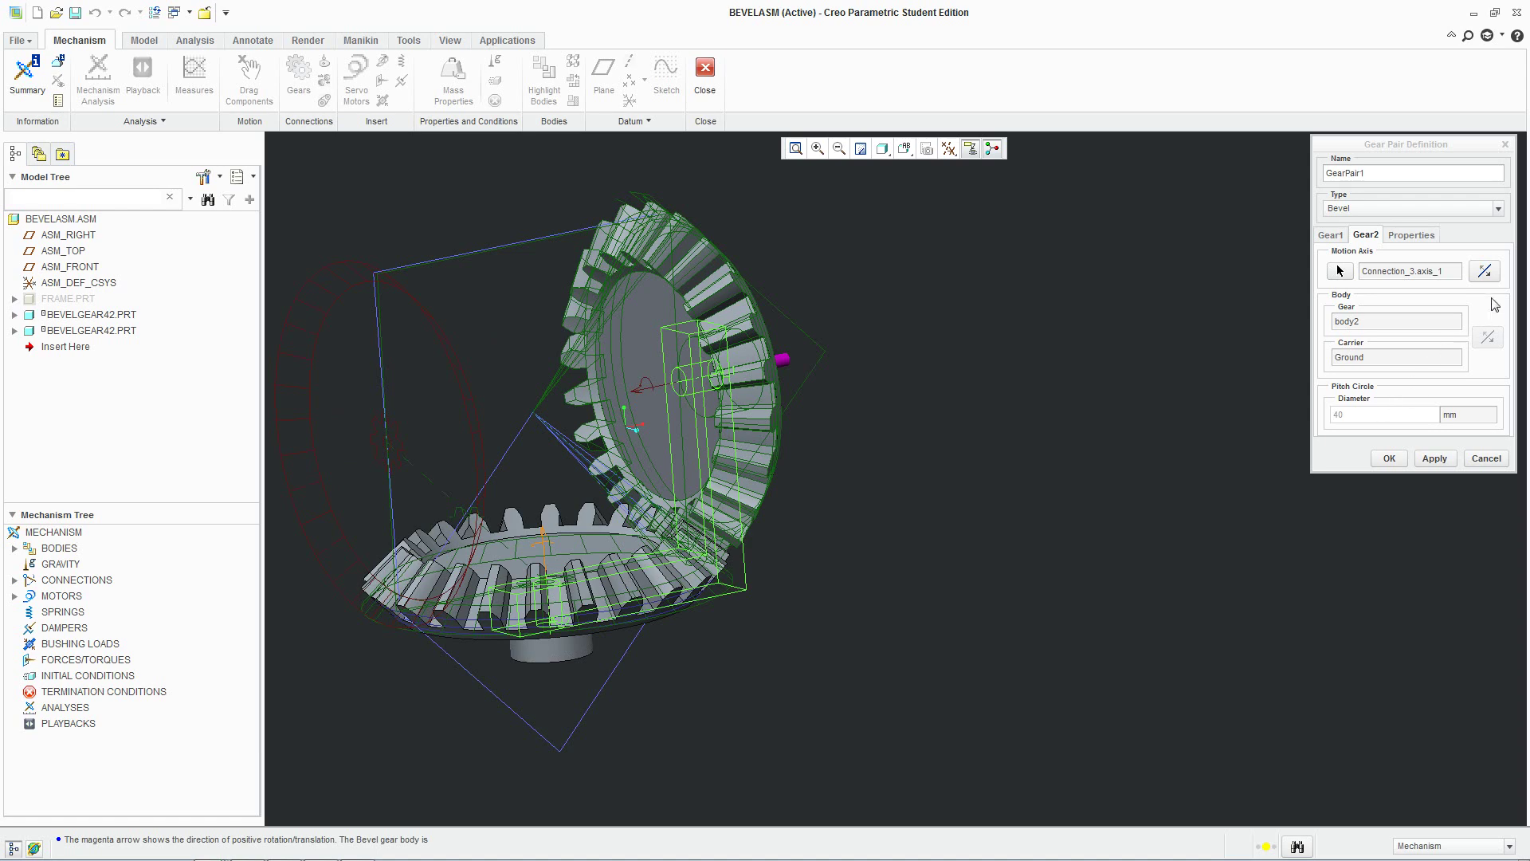
{"action": "scroll", "coordinate": [803, 574], "scroll_direction": "down", "scroll_amount": 3}
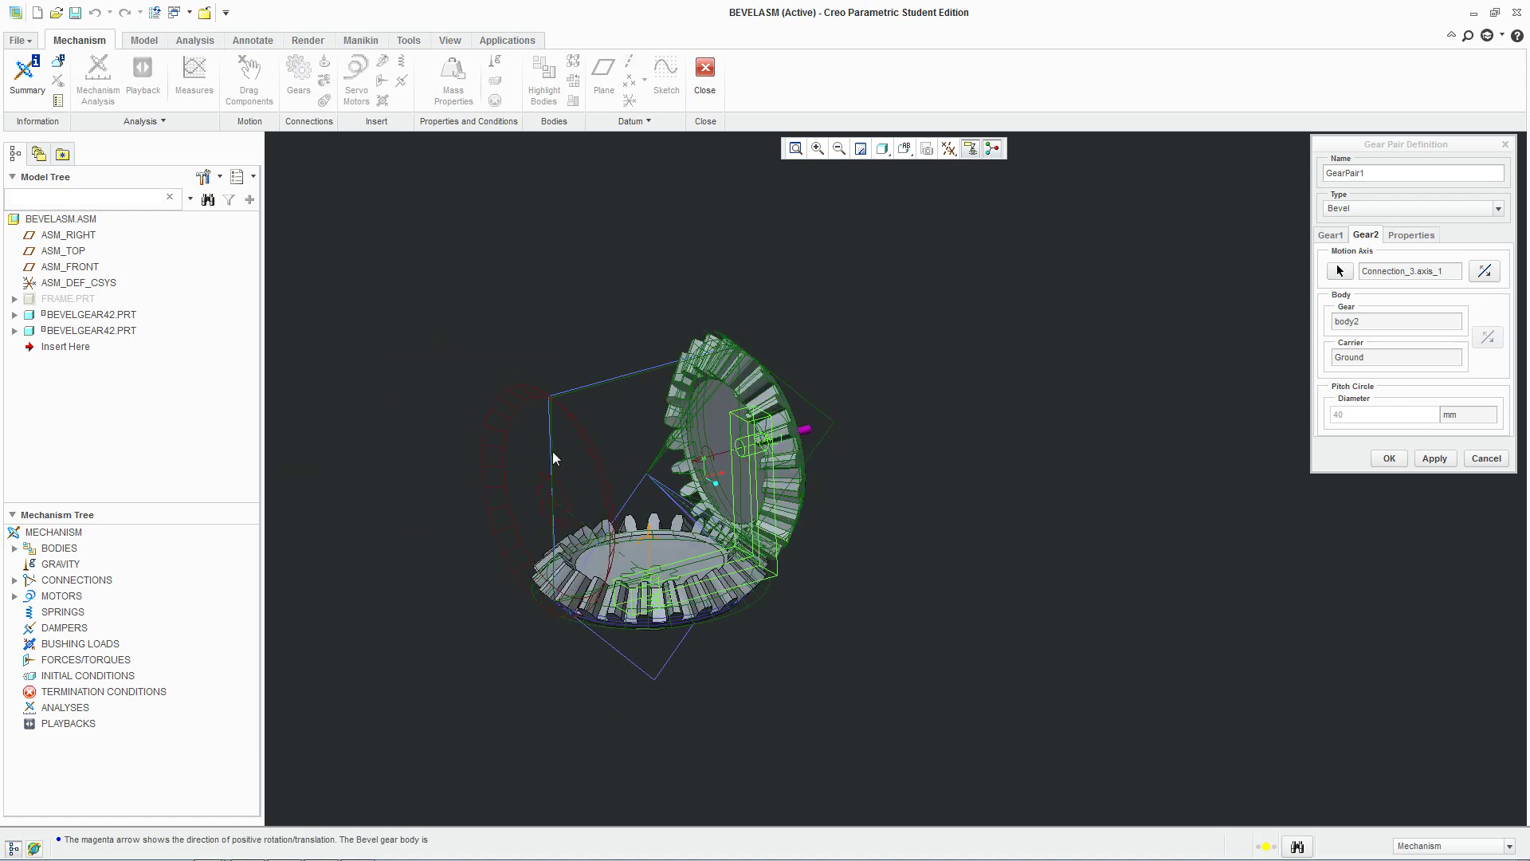
{"action": "scroll", "coordinate": [556, 458], "scroll_direction": "up", "scroll_amount": 3}
{"action": "left_click", "coordinate": [1484, 272]}
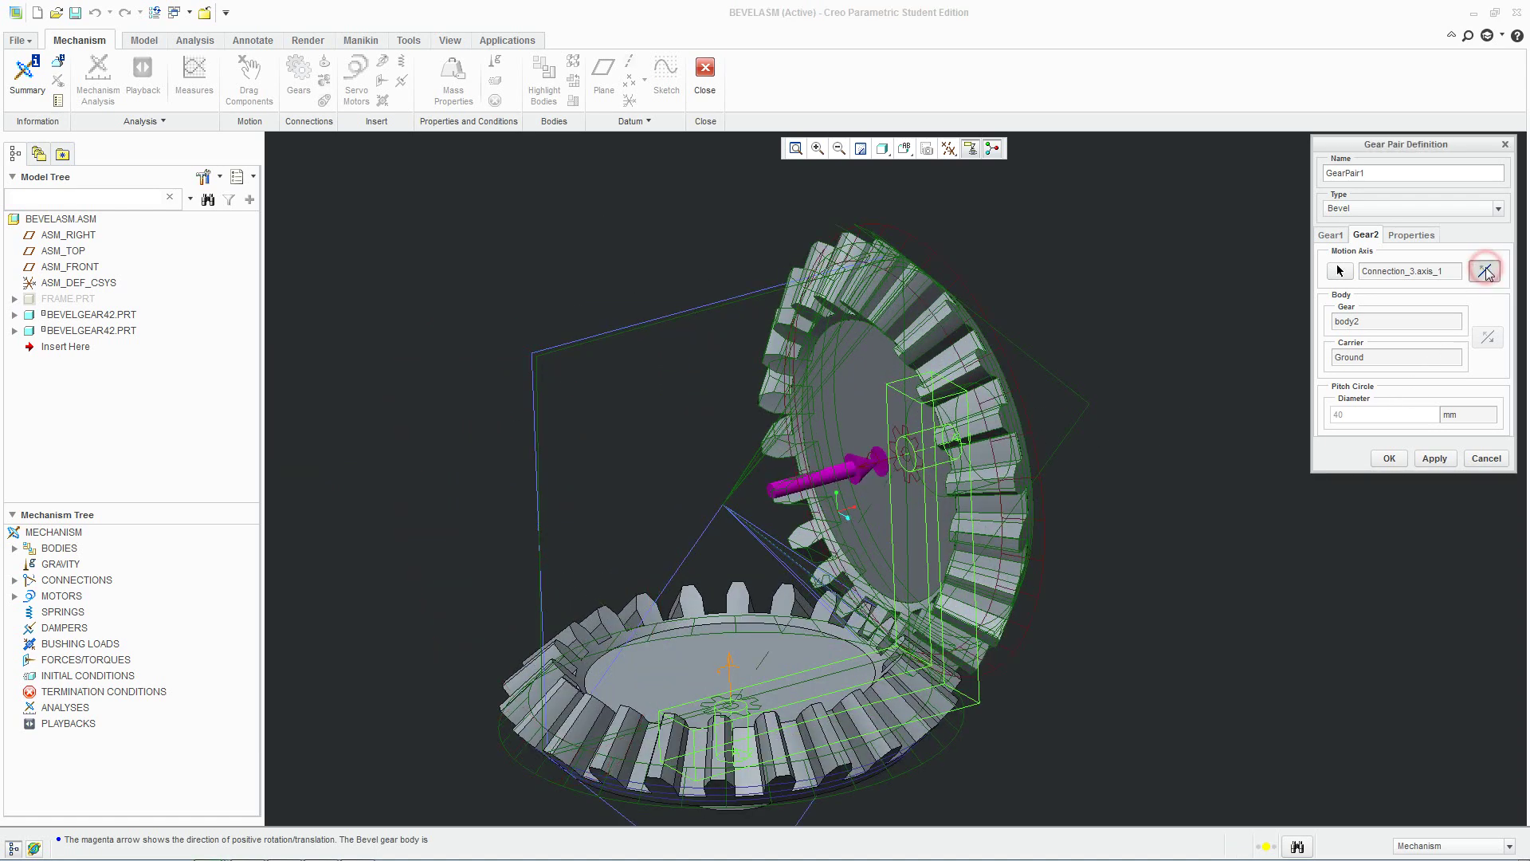
{"action": "middle_click_drag", "start_coordinate": [1135, 516], "coordinate": [1206, 507]}
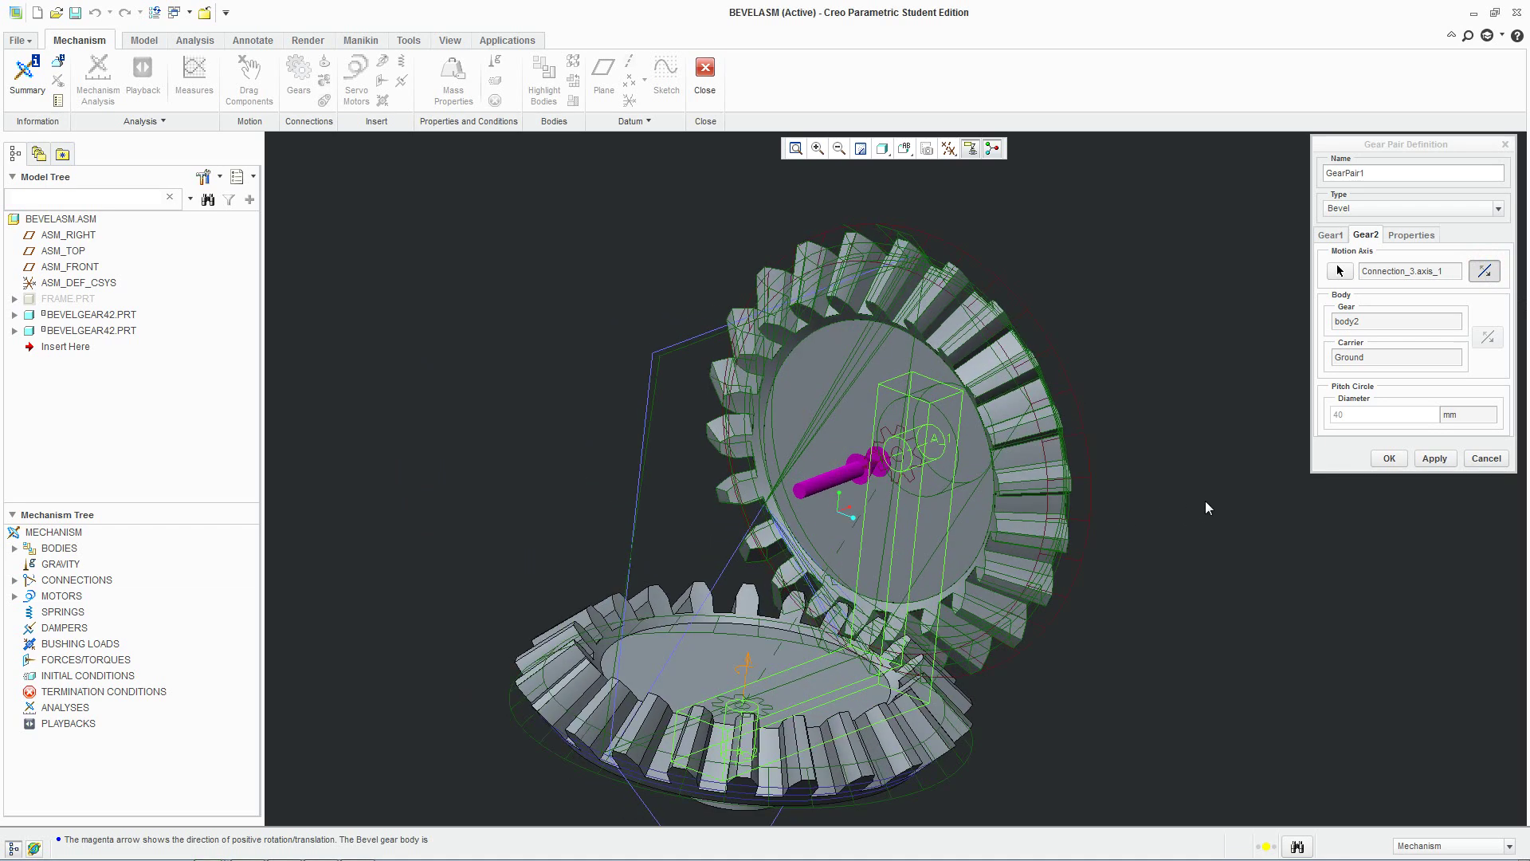
{"action": "left_click", "coordinate": [1351, 416]}
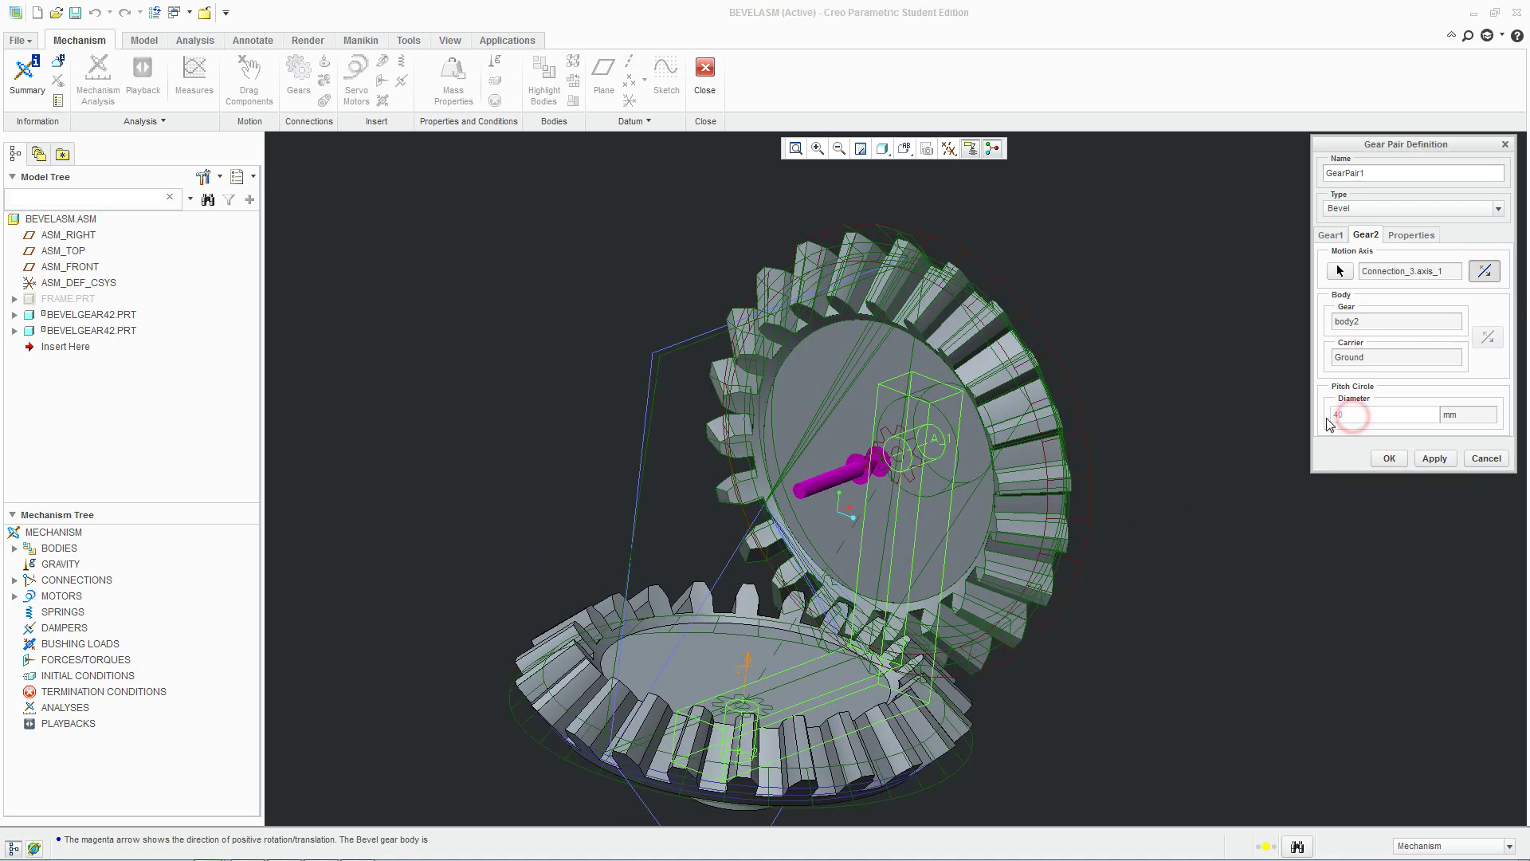
Base the gear ratio on Pitch Circle Diameter and accept the gear pair definition.
{"action": "left_click", "coordinate": [1410, 236]}
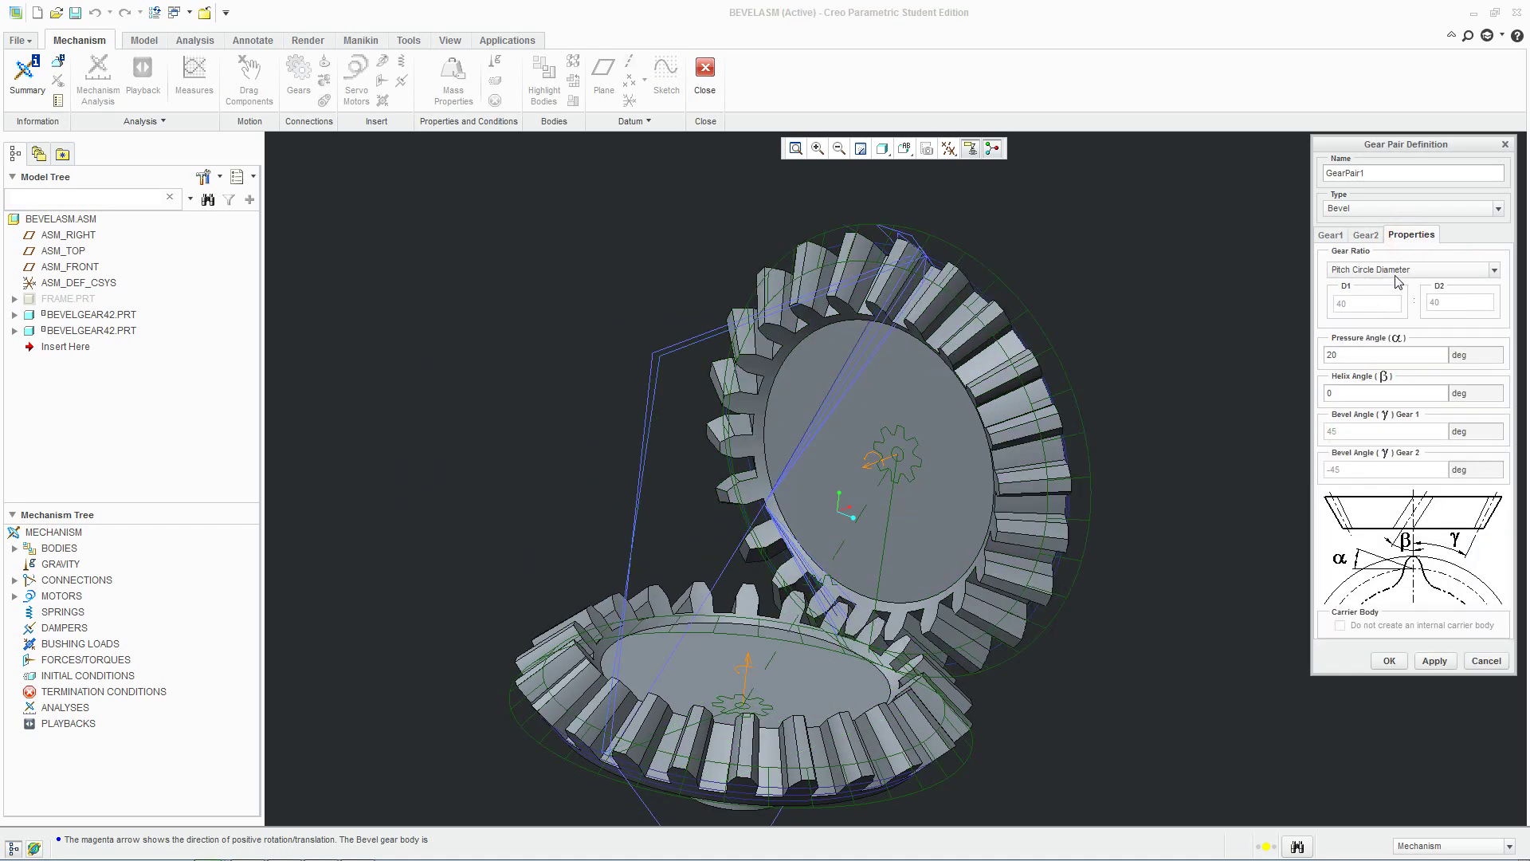
{"action": "left_click", "coordinate": [1395, 270]}
{"action": "left_click", "coordinate": [1396, 285]}
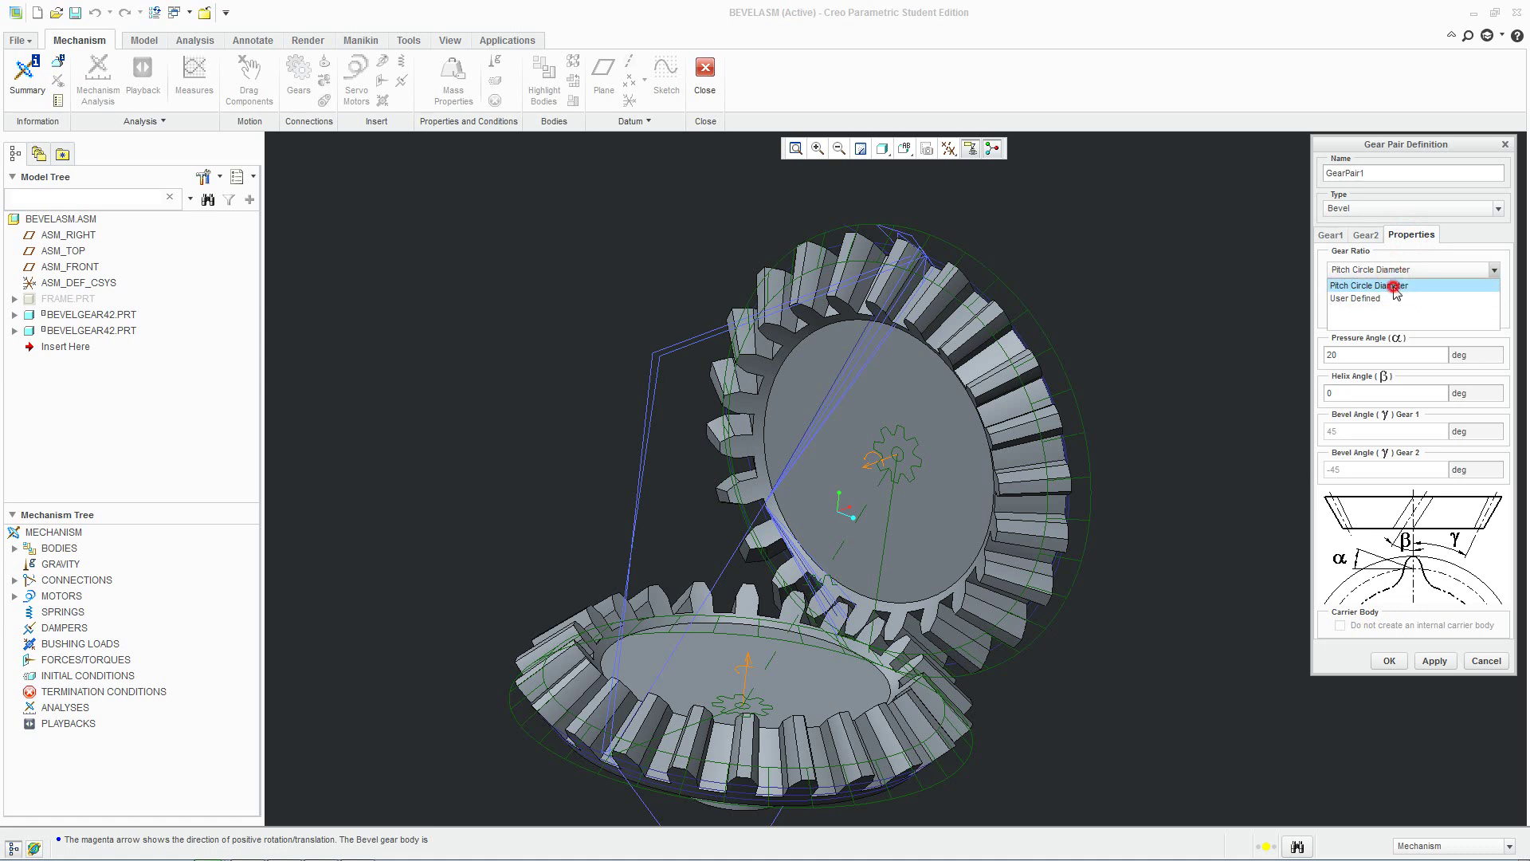
{"action": "left_click", "coordinate": [1390, 660]}
Test the gear pair by rotating the upright gear with Drag Components while watching the teeth from the front.
{"action": "scroll", "coordinate": [1343, 630], "scroll_direction": "up", "scroll_amount": 1}
{"action": "middle_click_drag", "start_coordinate": [1272, 641], "coordinate": [1152, 595], "text": "shift"}
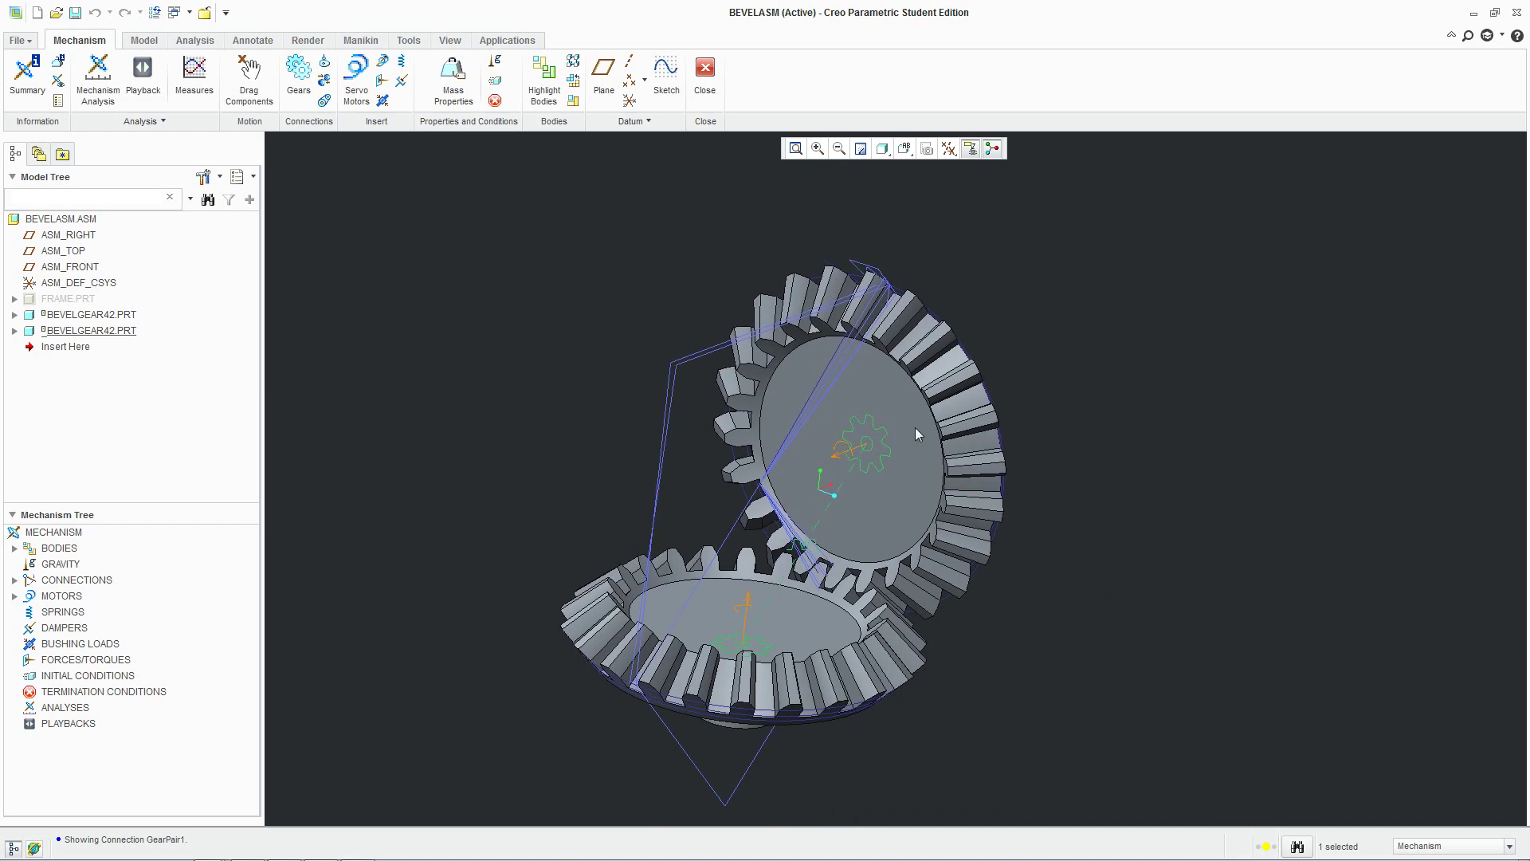
{"action": "left_click", "coordinate": [249, 77]}
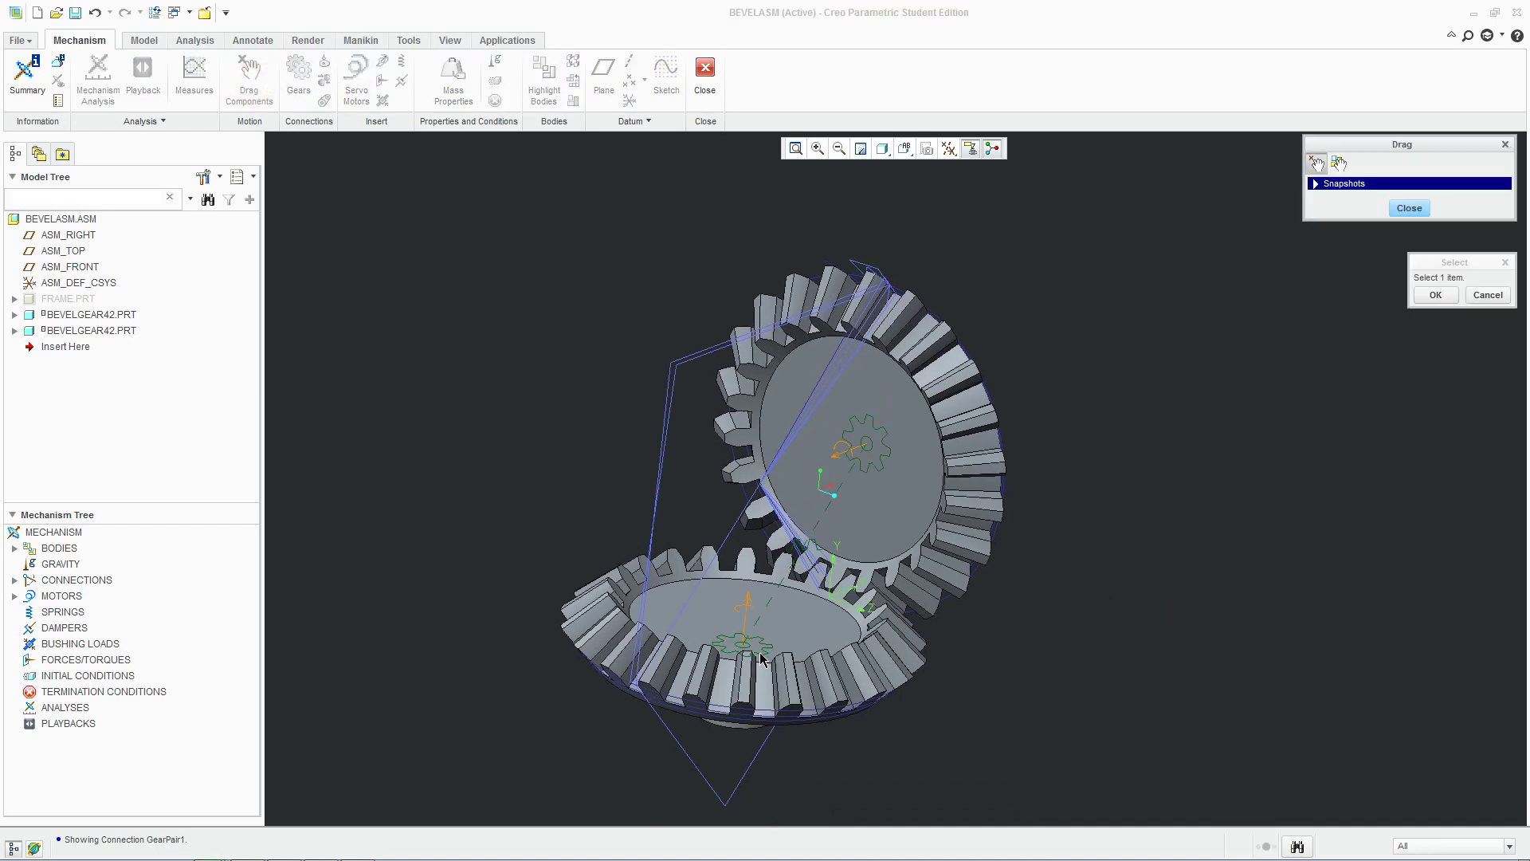
{"action": "scroll", "coordinate": [988, 503], "scroll_direction": "down", "scroll_amount": 5}
{"action": "middle_click_drag", "start_coordinate": [985, 503], "coordinate": [984, 523]}
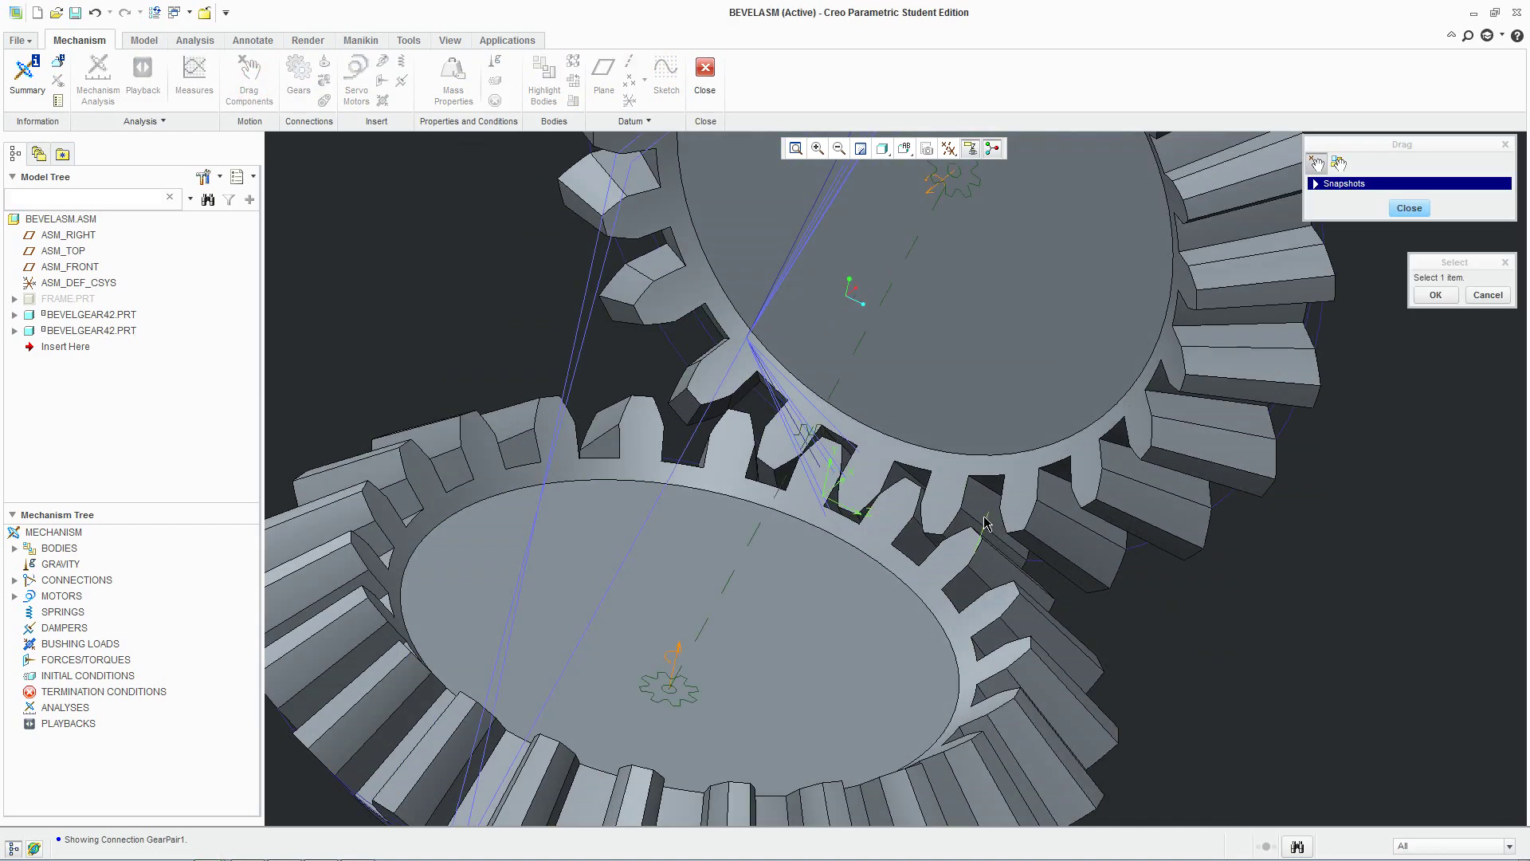
{"action": "left_click", "coordinate": [941, 484]}
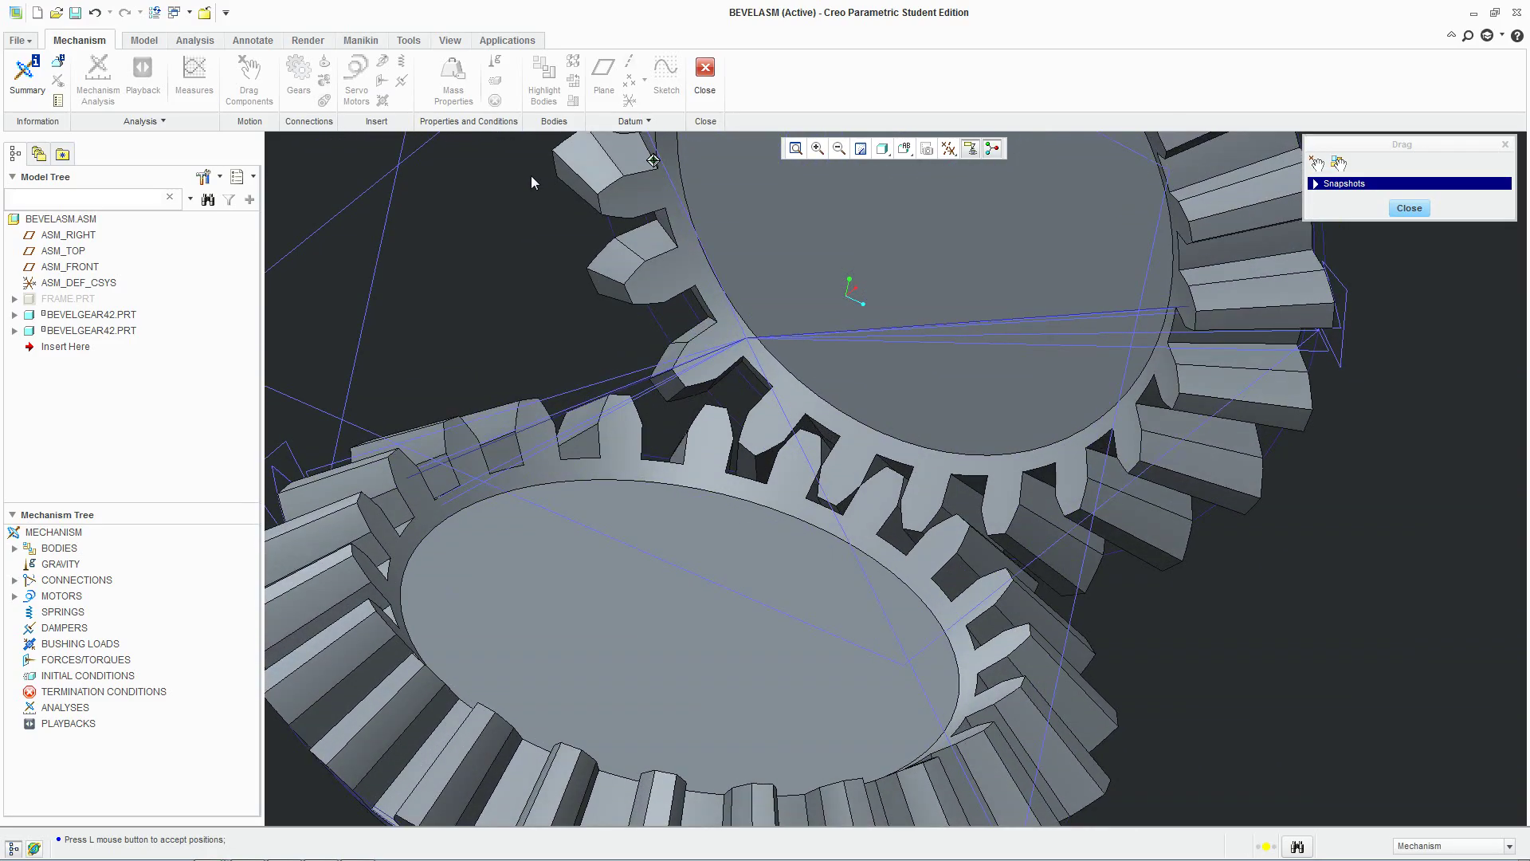
{"action": "left_click", "coordinate": [531, 177]}
Turn the upright gear again while watching the tooth engagement from behind.
{"action": "scroll", "coordinate": [1116, 596], "scroll_direction": "up", "scroll_amount": 3}
{"action": "middle_click_drag", "start_coordinate": [1126, 613], "coordinate": [1085, 604]}
{"action": "scroll", "coordinate": [1063, 590], "scroll_direction": "down", "scroll_amount": 3}
{"action": "left_click", "coordinate": [1131, 480]}
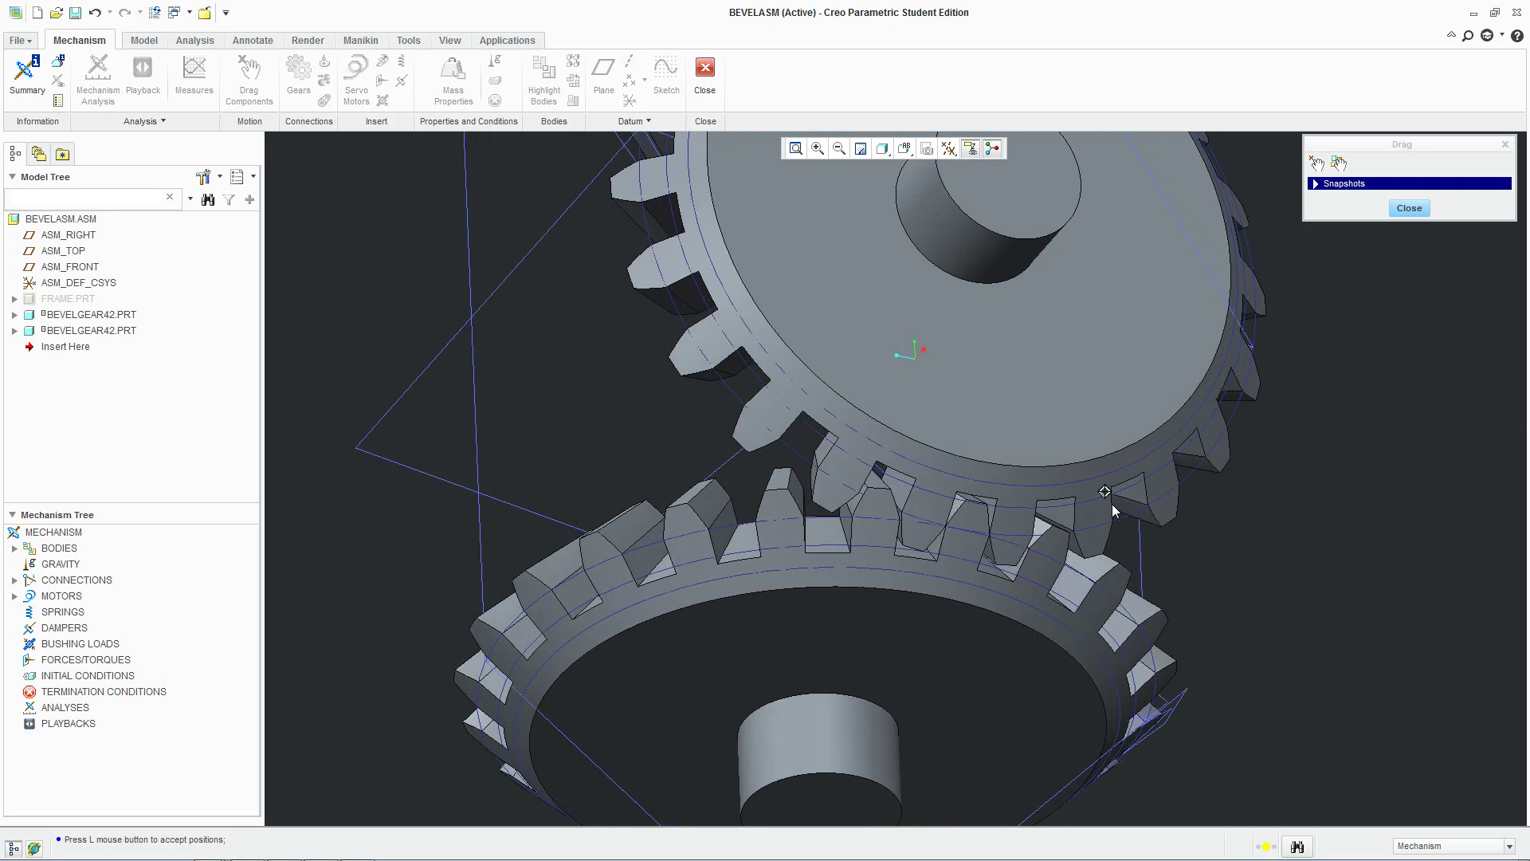
{"action": "middle_click_drag", "start_coordinate": [1110, 508], "coordinate": [1072, 498]}
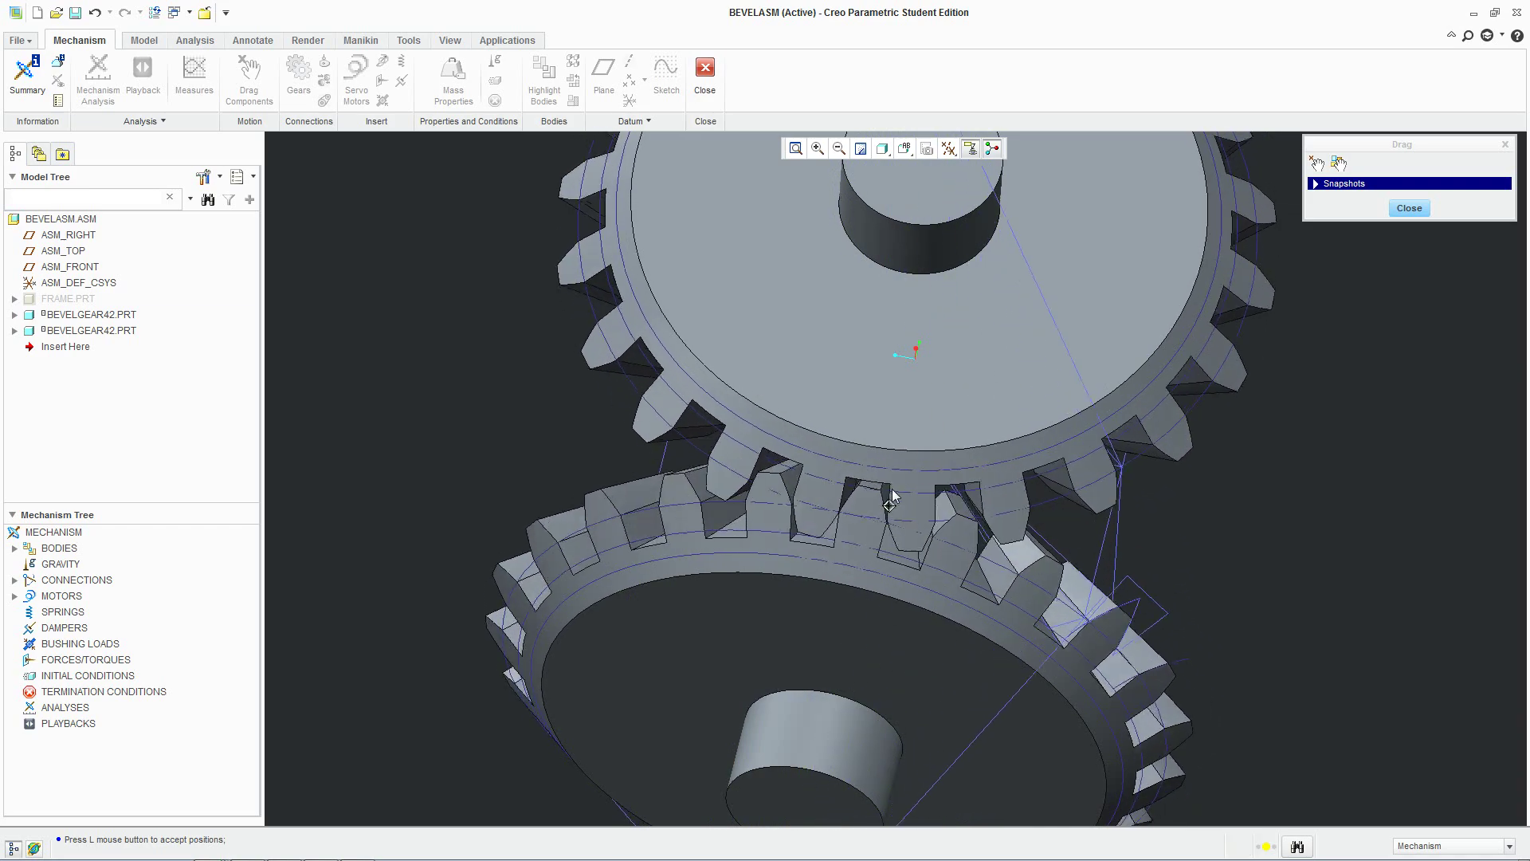
{"action": "left_click", "coordinate": [1178, 480]}
Inspect the tooth contact and cone apex up close, and rotate the meshed pair once more viewed from the hub sides.
{"action": "scroll", "coordinate": [886, 520], "scroll_direction": "down", "scroll_amount": 3}
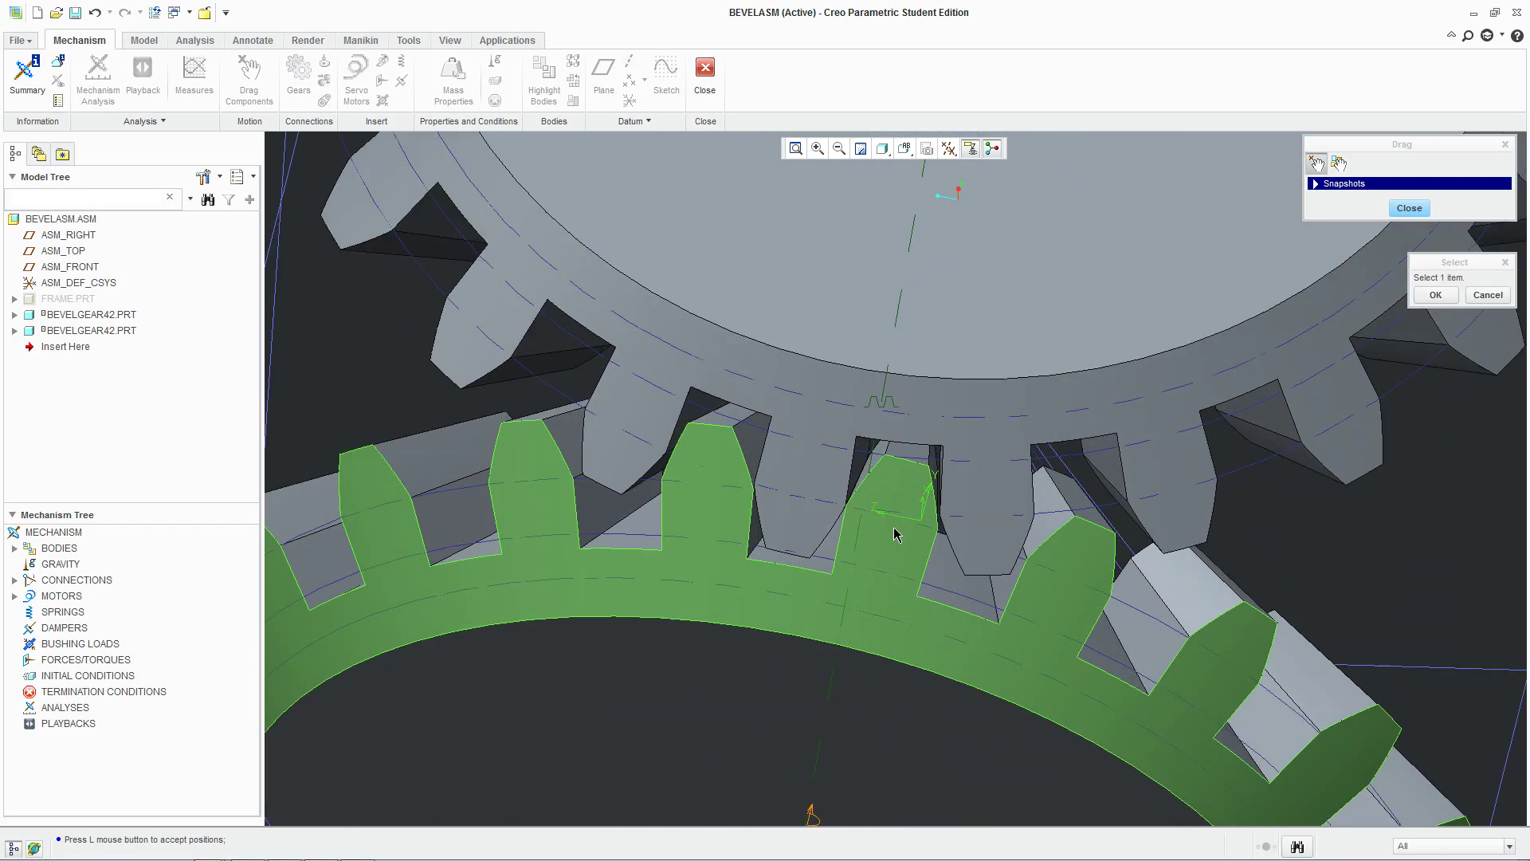
{"action": "scroll", "coordinate": [825, 509], "scroll_direction": "up", "scroll_amount": 4}
{"action": "middle_click_drag", "start_coordinate": [823, 508], "coordinate": [749, 375]}
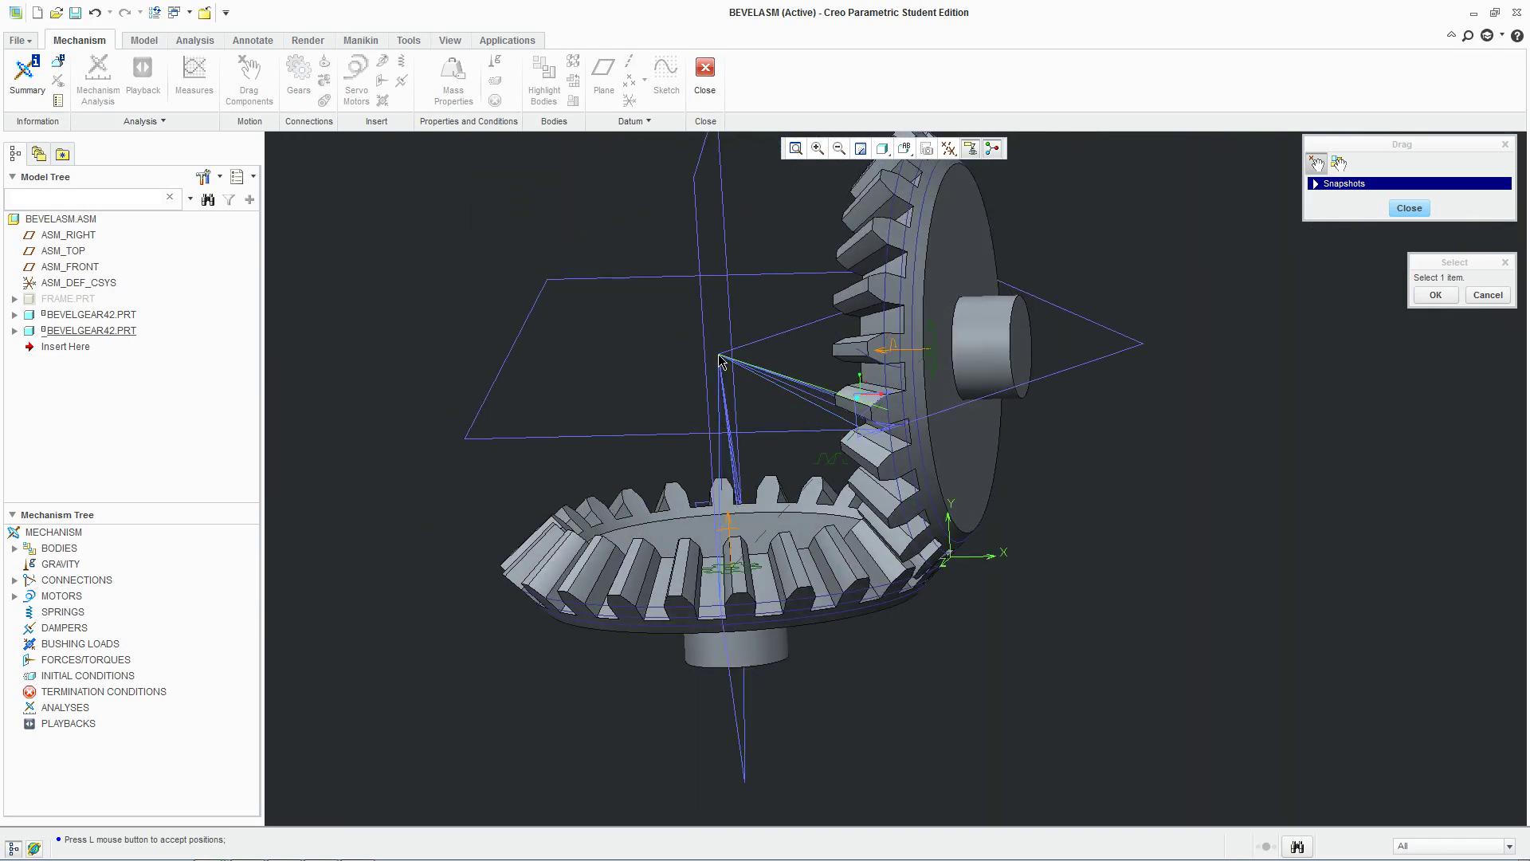
{"action": "scroll", "coordinate": [721, 363], "scroll_direction": "up", "scroll_amount": 2}
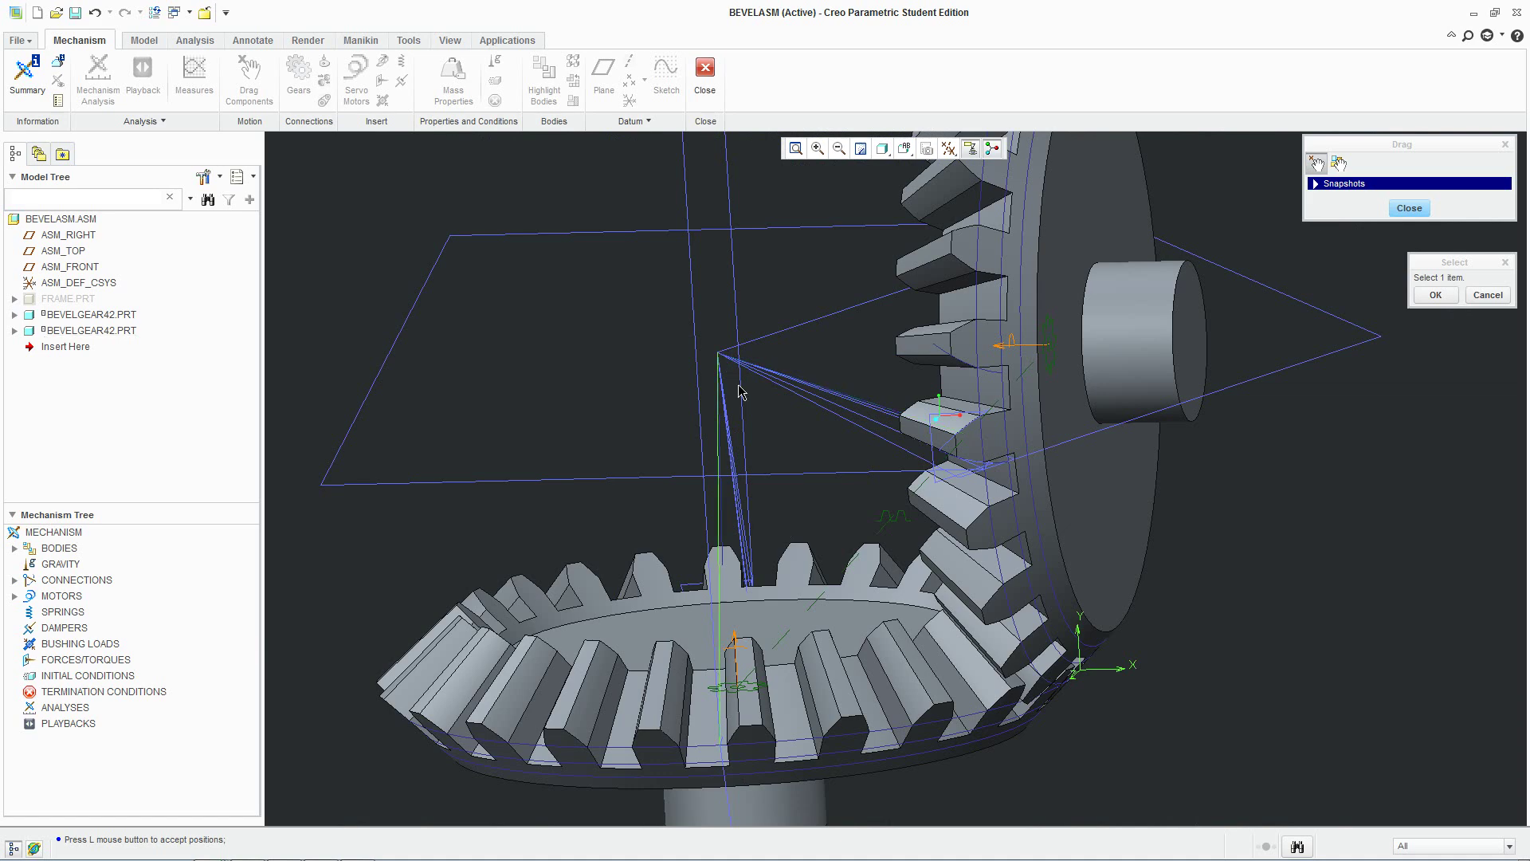
{"action": "middle_click_drag", "start_coordinate": [962, 609], "coordinate": [985, 549]}
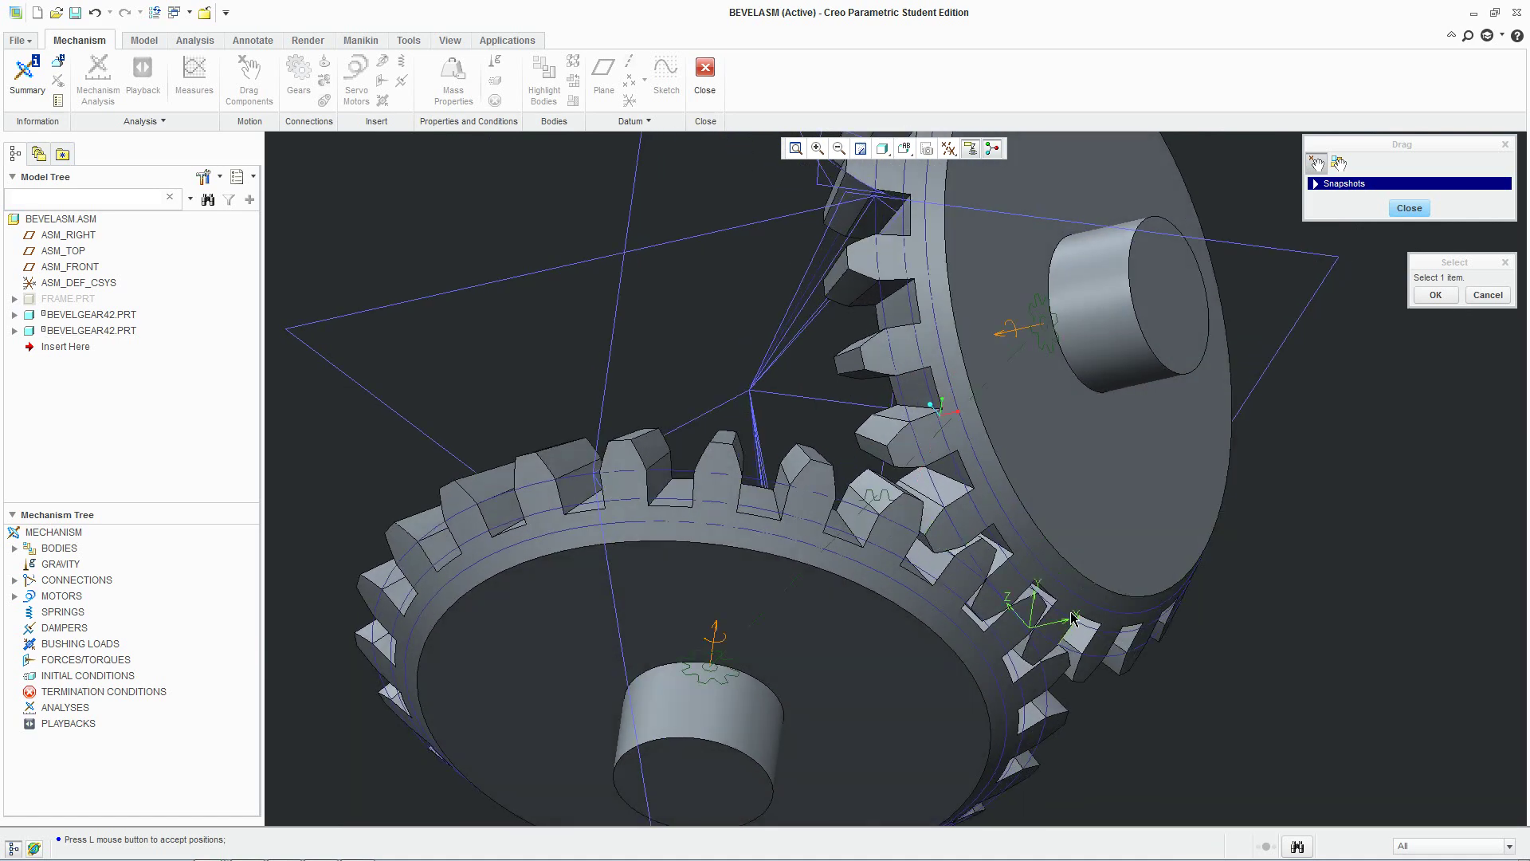
{"action": "middle_click_drag", "start_coordinate": [1071, 618], "coordinate": [1040, 551]}
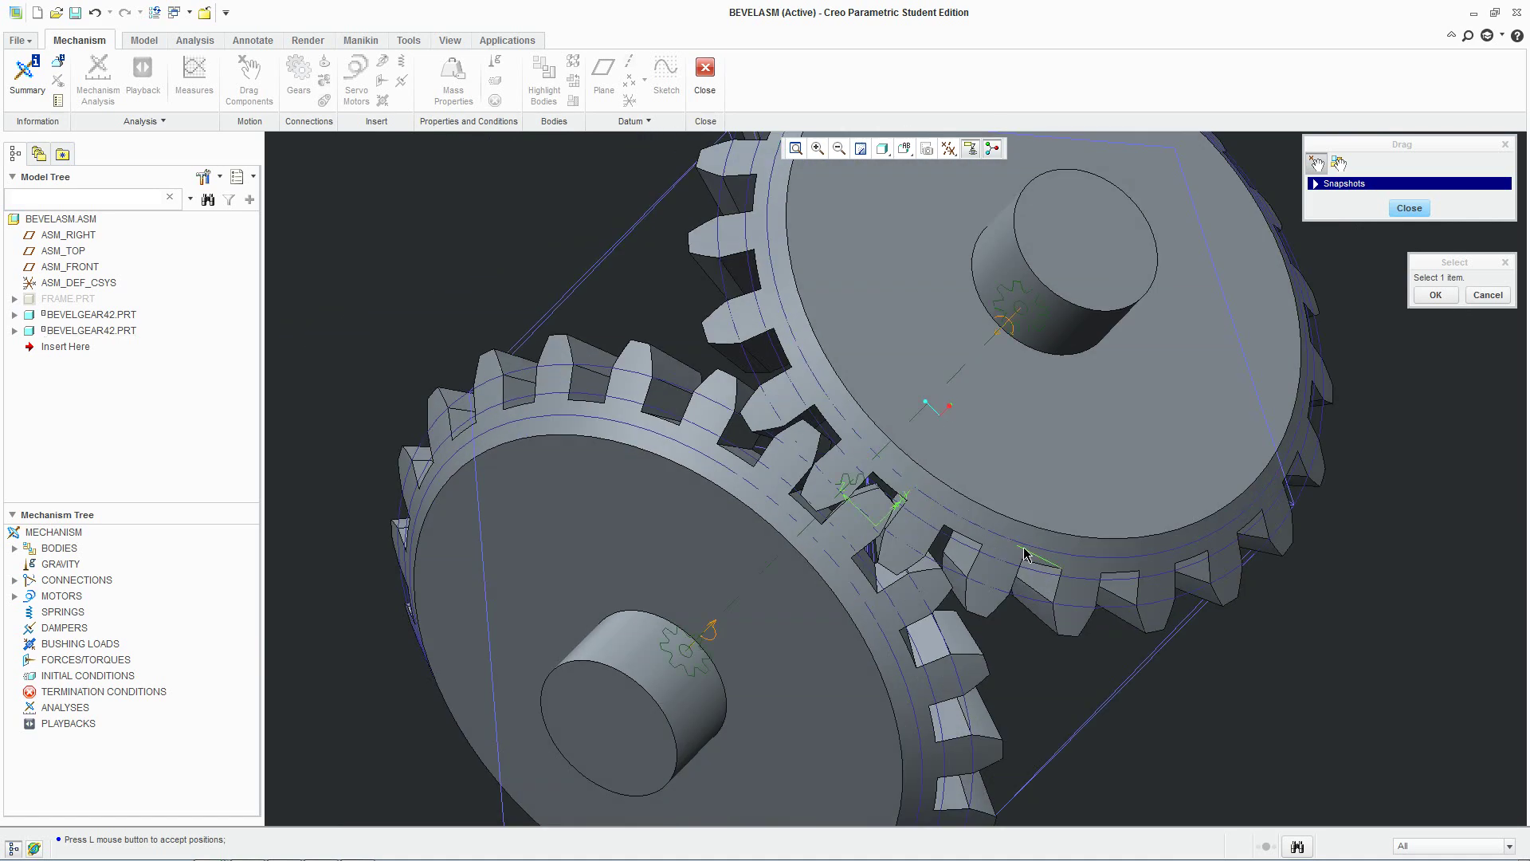
{"action": "left_click", "coordinate": [1026, 555]}
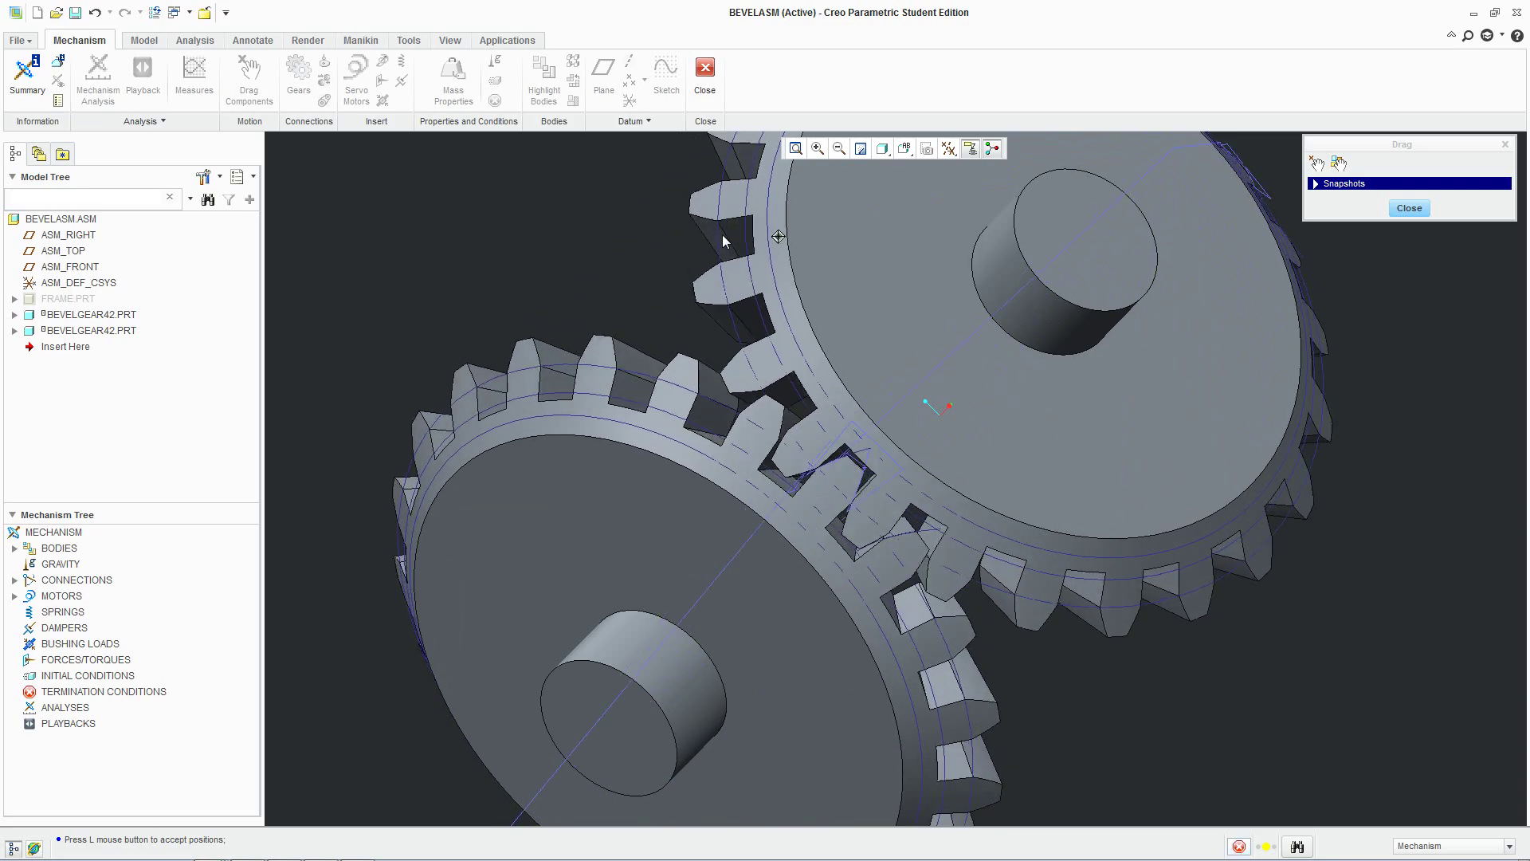
{"action": "left_click", "coordinate": [1309, 290]}
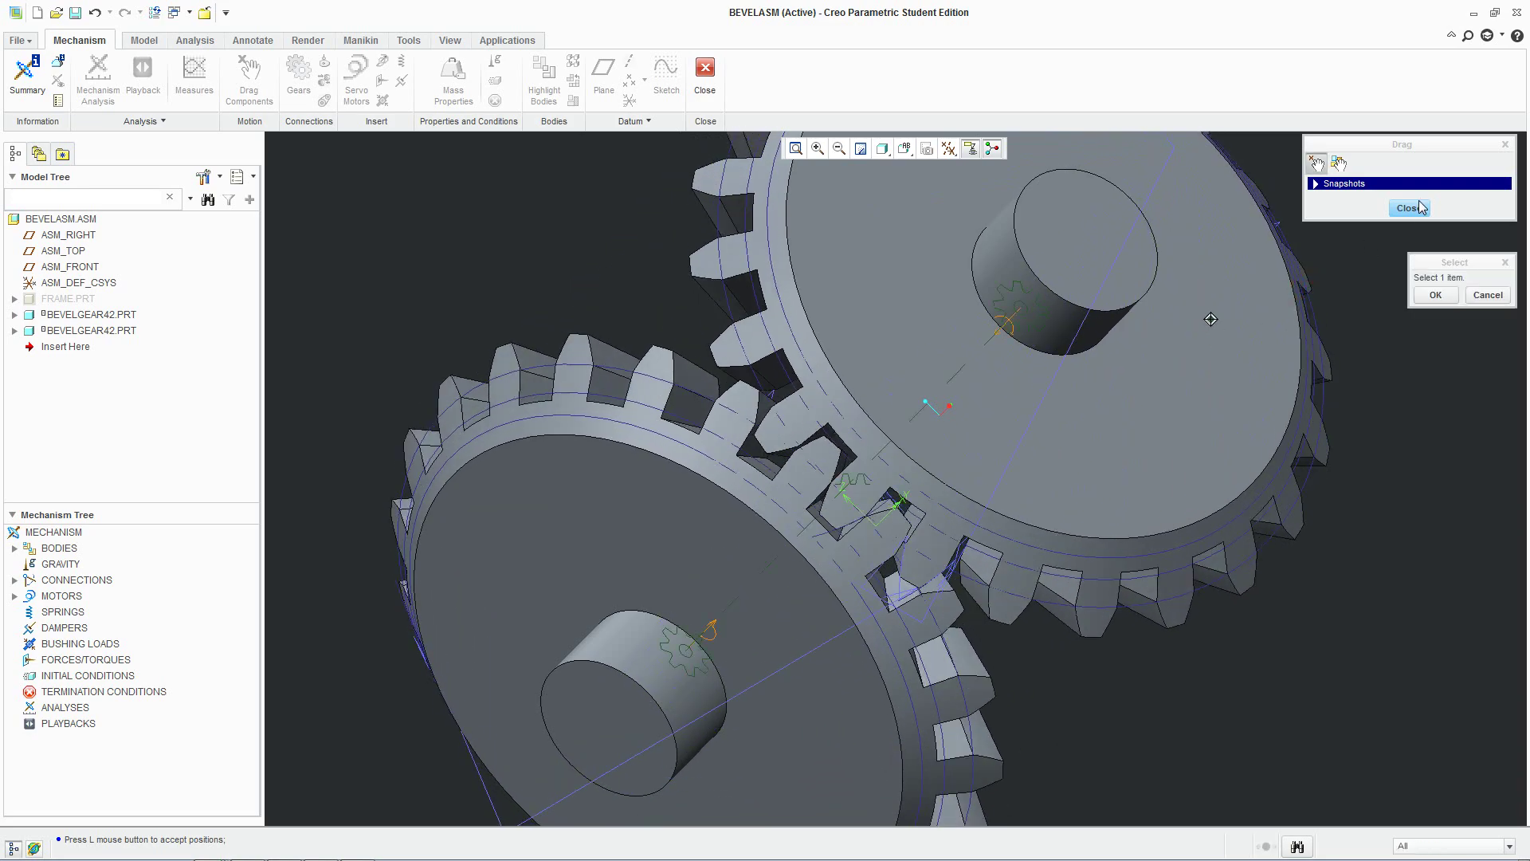